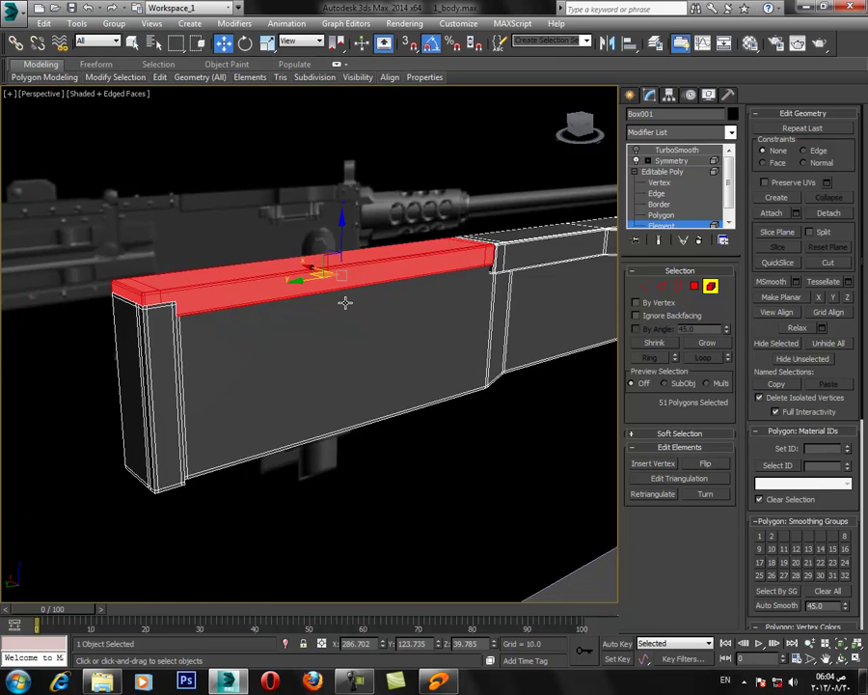
Clone the upper side strip of the gun body downward as a separate object below the body.
{"action": "left_click_drag", "start_coordinate": [342, 230], "coordinate": [354, 437]}
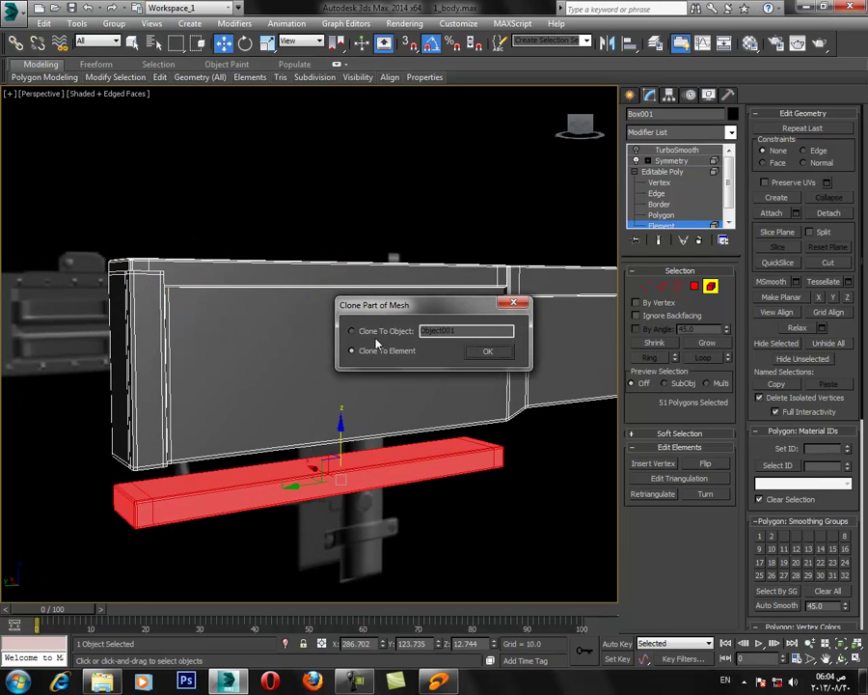
{"action": "left_click", "coordinate": [382, 333]}
{"action": "left_click", "coordinate": [490, 353]}
{"action": "left_click", "coordinate": [660, 174]}
{"action": "left_click", "coordinate": [686, 150]}
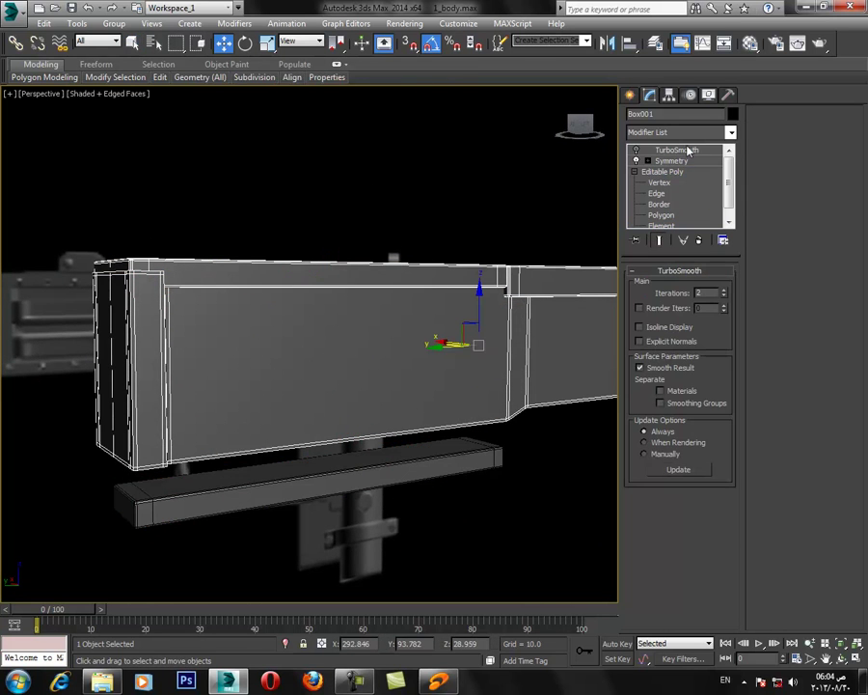
Mirror the cloned strip about the Z axis without making another copy.
{"action": "left_click", "coordinate": [263, 478]}
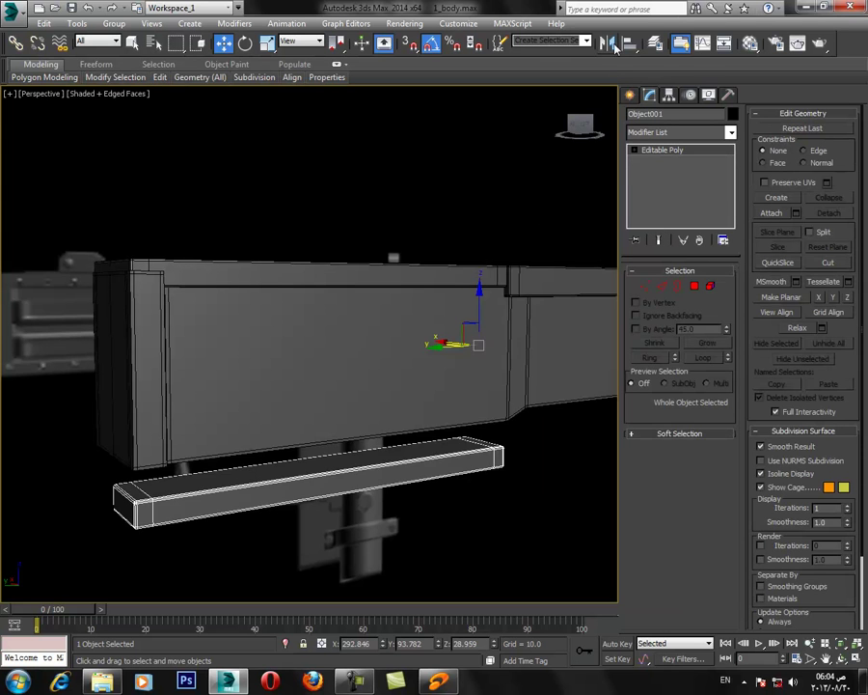
{"action": "left_click", "coordinate": [607, 43]}
{"action": "left_click_drag", "start_coordinate": [473, 228], "coordinate": [644, 207]}
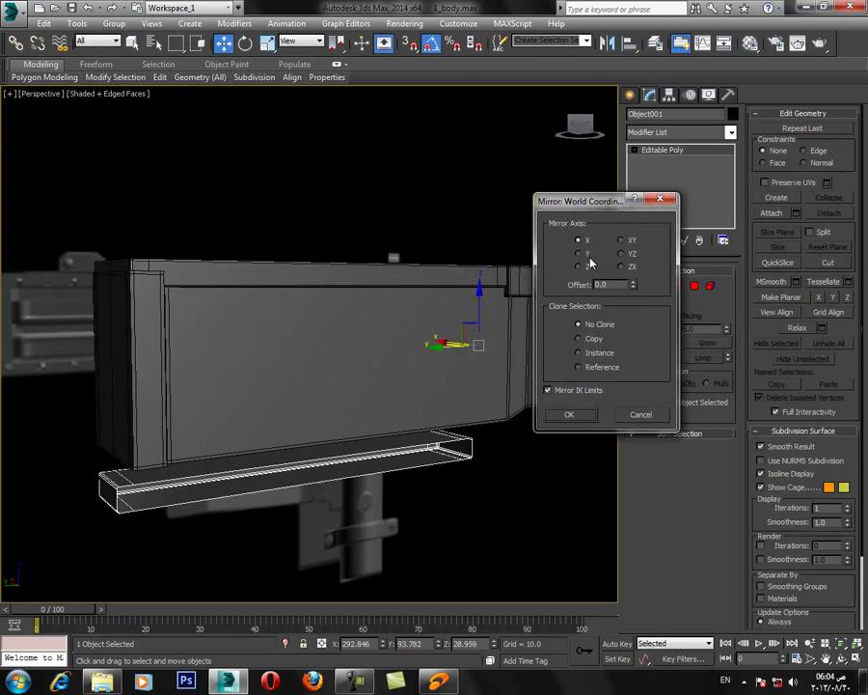
{"action": "left_click", "coordinate": [579, 267]}
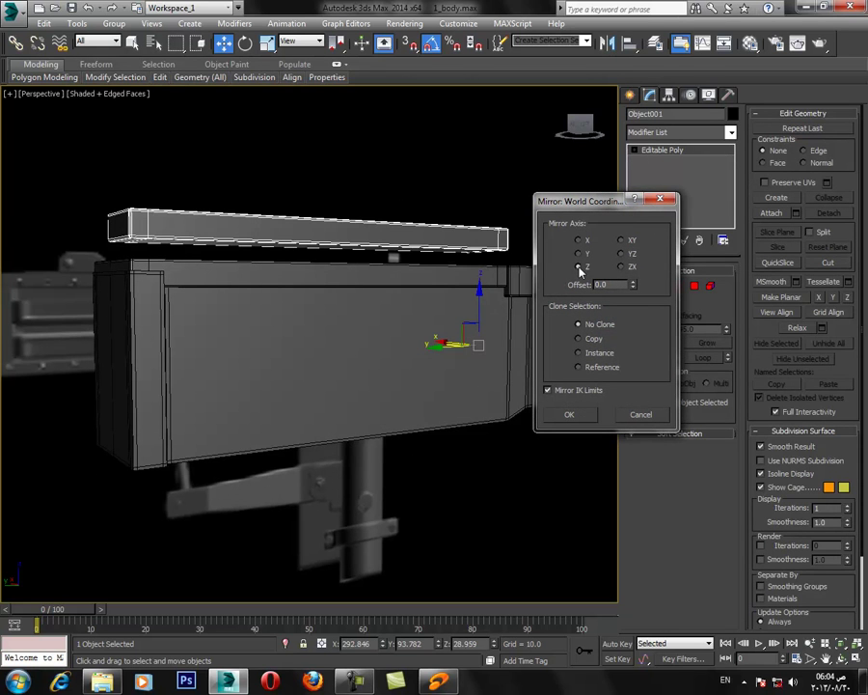
{"action": "left_click", "coordinate": [560, 414]}
Move the mirrored strip down onto the lower edge of the gun body and fine-tune its height against the Left view.
{"action": "middle_click_drag", "start_coordinate": [386, 352], "coordinate": [465, 319], "text": "alt"}
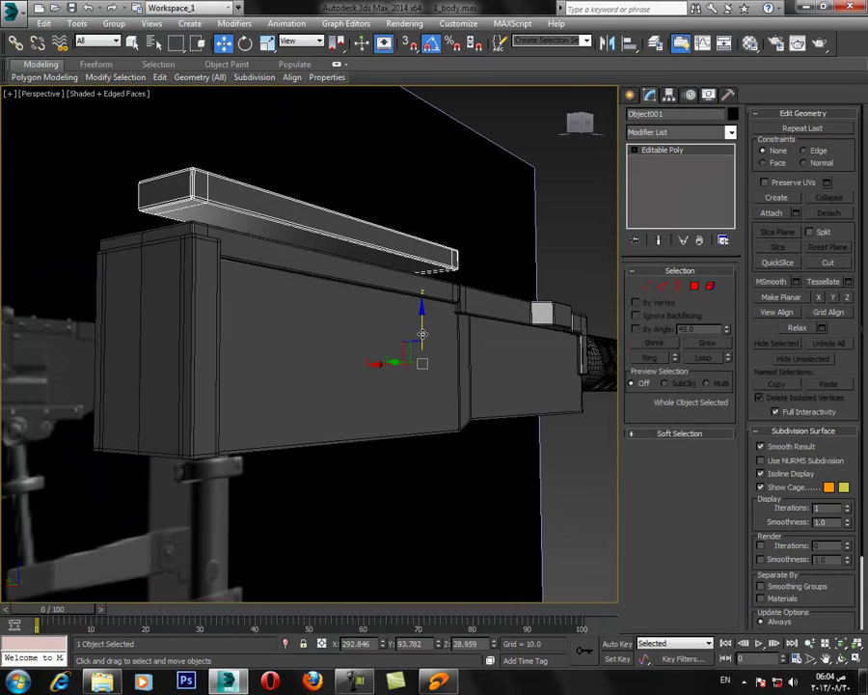
{"action": "left_click_drag", "start_coordinate": [420, 314], "coordinate": [424, 487]}
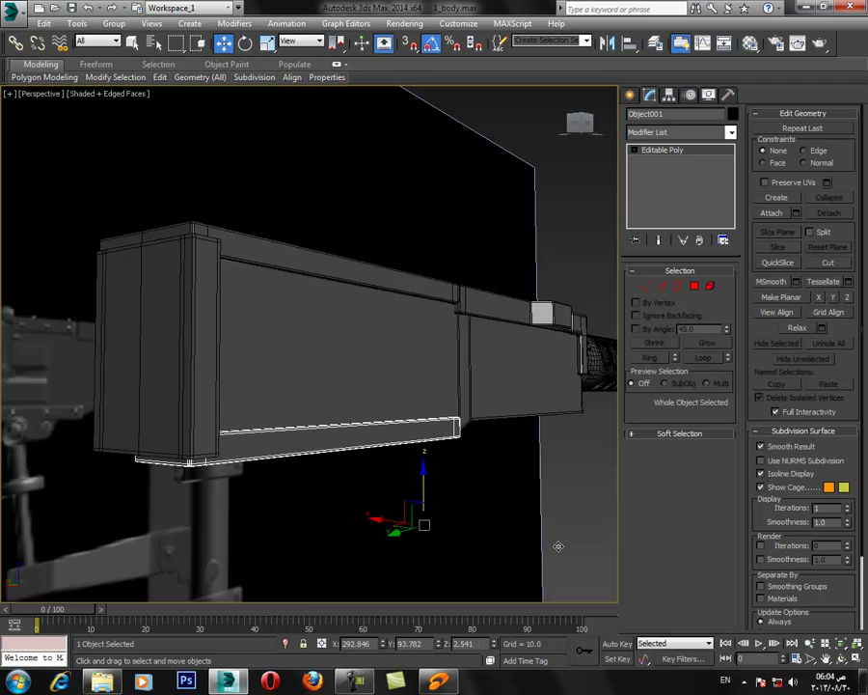
{"action": "left_click", "coordinate": [858, 660]}
{"action": "middle_click_drag", "start_coordinate": [500, 193], "coordinate": [497, 172]}
{"action": "scroll", "coordinate": [160, 463], "scroll_direction": "down", "scroll_amount": 8}
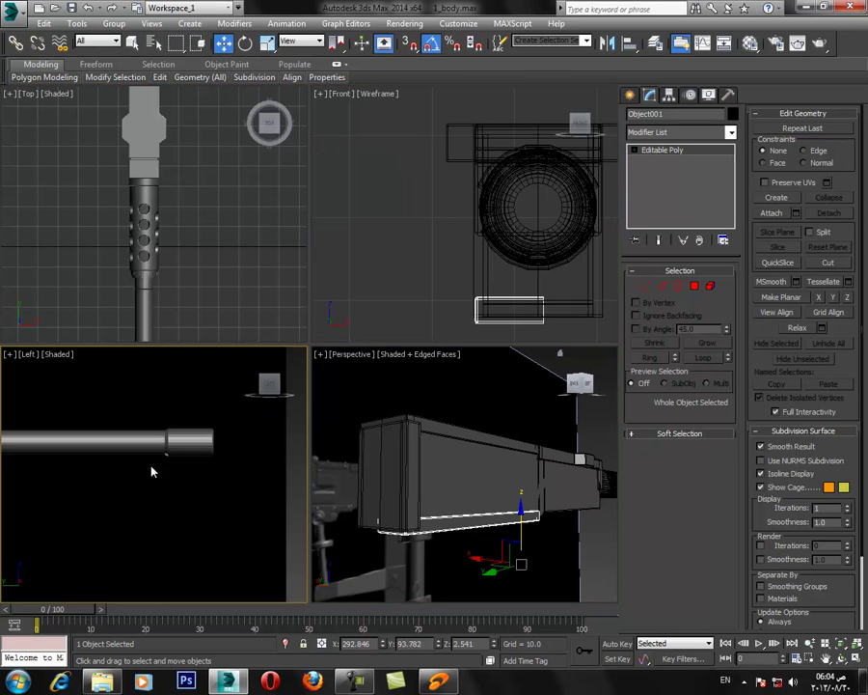
{"action": "left_click", "coordinate": [858, 660]}
{"action": "key", "text": "z"}
{"action": "middle_click_drag", "start_coordinate": [216, 449], "coordinate": [302, 386]}
{"action": "middle_click_drag", "start_coordinate": [409, 395], "coordinate": [336, 398]}
{"action": "middle_click_drag", "start_coordinate": [551, 398], "coordinate": [486, 408]}
{"action": "scroll", "coordinate": [378, 412], "scroll_direction": "down", "scroll_amount": 2}
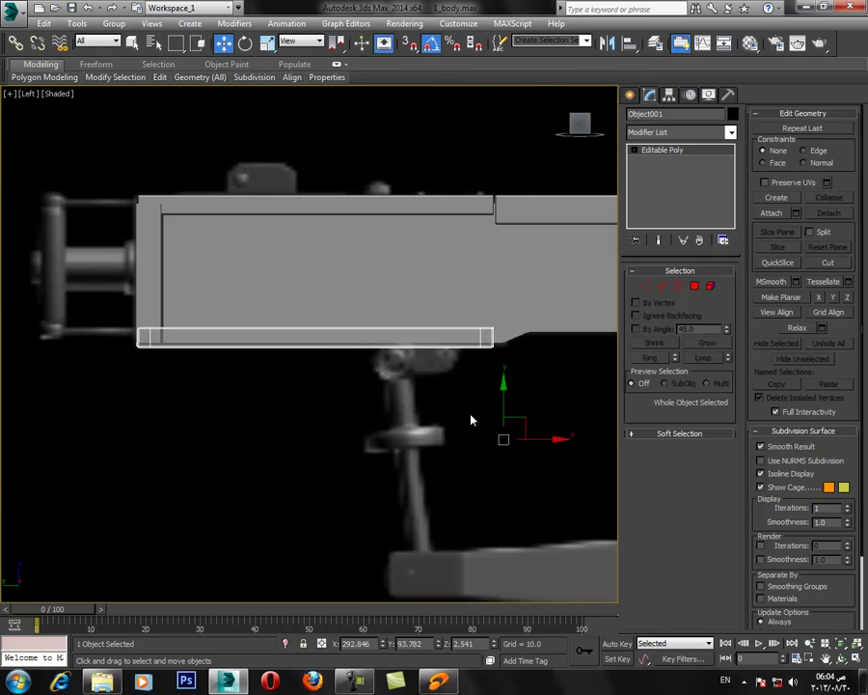
{"action": "left_click_drag", "start_coordinate": [508, 394], "coordinate": [509, 394]}
{"action": "left_click", "coordinate": [856, 660]}
{"action": "right_click", "coordinate": [453, 498]}
{"action": "key", "text": "alt+w"}
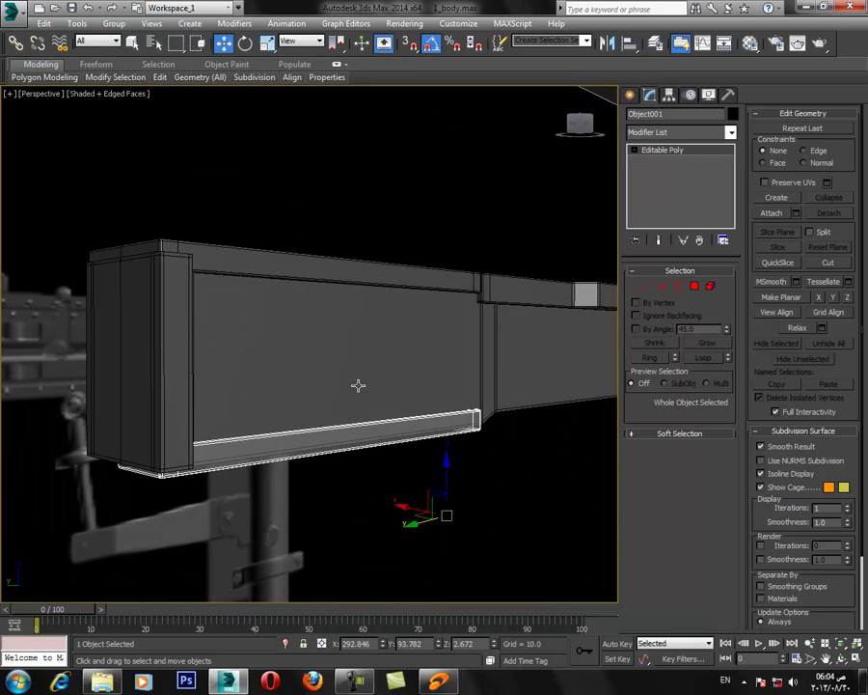
Attach the lower strip to the gun body's editable poly.
{"action": "middle_click_drag", "start_coordinate": [357, 395], "coordinate": [337, 400], "text": "alt"}
{"action": "left_click", "coordinate": [308, 360]}
{"action": "left_click", "coordinate": [658, 171]}
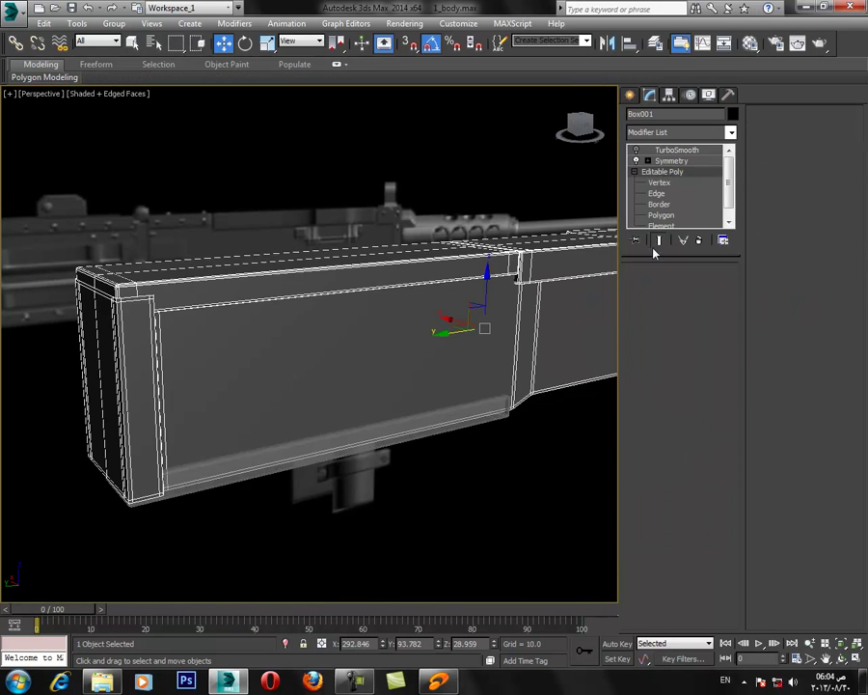
{"action": "left_click", "coordinate": [778, 214]}
{"action": "left_click", "coordinate": [463, 421]}
{"action": "right_click", "coordinate": [511, 423]}
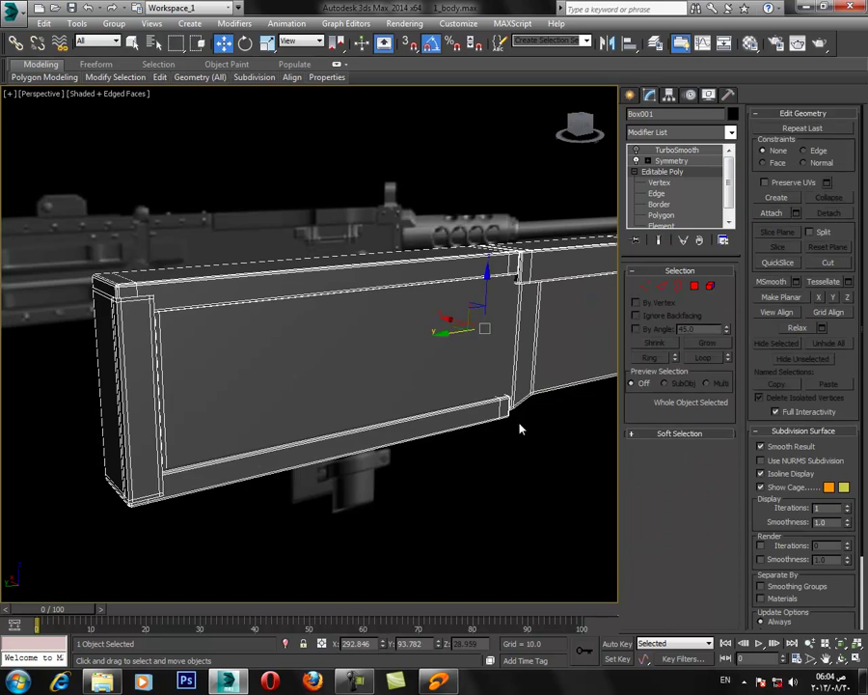
Select the rear gun body in the Left view and hide it to uncover the reference image.
{"action": "scroll", "coordinate": [484, 457], "scroll_direction": "down", "scroll_amount": 6}
{"action": "left_click", "coordinate": [469, 442]}
{"action": "middle_click_drag", "start_coordinate": [467, 438], "coordinate": [422, 409], "text": "alt"}
{"action": "scroll", "coordinate": [327, 384], "scroll_direction": "up", "scroll_amount": 3}
{"action": "middle_click_drag", "start_coordinate": [353, 371], "coordinate": [367, 358]}
{"action": "scroll", "coordinate": [366, 359], "scroll_direction": "down", "scroll_amount": 3}
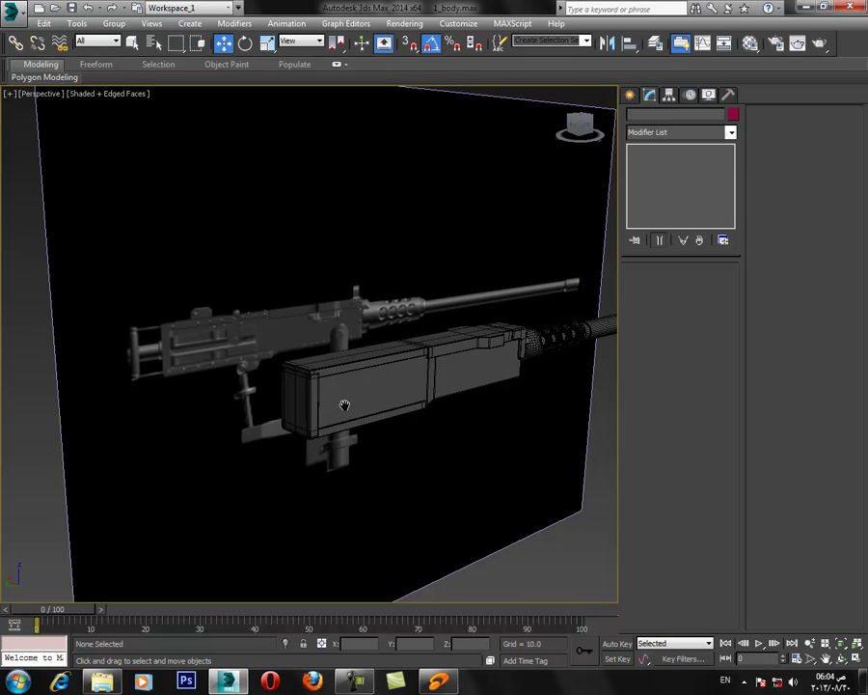
{"action": "scroll", "coordinate": [220, 352], "scroll_direction": "up", "scroll_amount": 3}
{"action": "left_click", "coordinate": [855, 661]}
{"action": "middle_click", "coordinate": [106, 500]}
{"action": "left_click", "coordinate": [856, 658]}
{"action": "left_click_drag", "start_coordinate": [359, 498], "coordinate": [2, 111]}
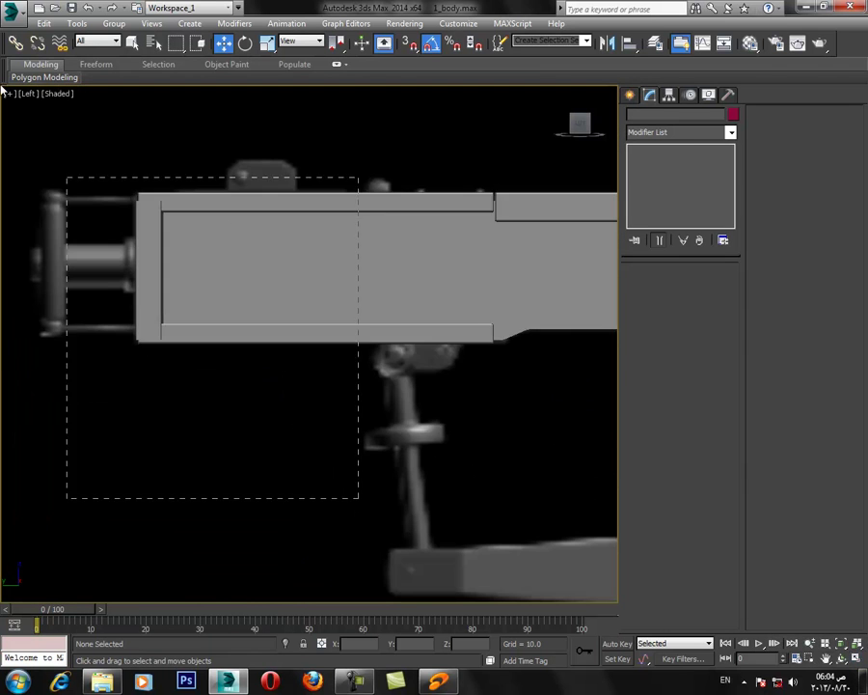
{"action": "right_click", "coordinate": [316, 222]}
{"action": "left_click", "coordinate": [350, 184]}
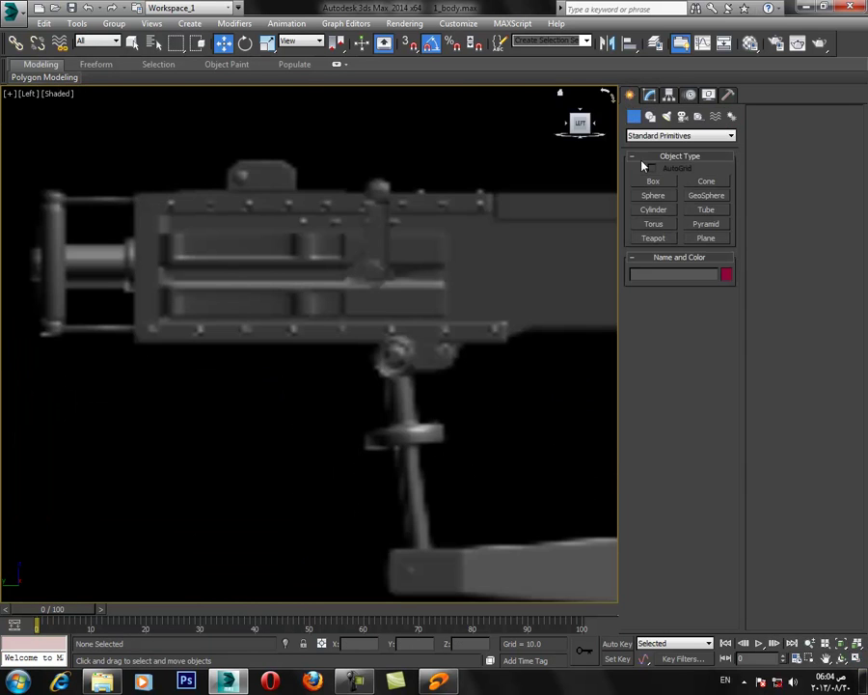
Draw a plane about 46.3 wide and 6.2 long over the upper recessed panel of the reference in the Left view.
{"action": "left_click", "coordinate": [706, 239]}
{"action": "scroll", "coordinate": [340, 291], "scroll_direction": "up", "scroll_amount": 3}
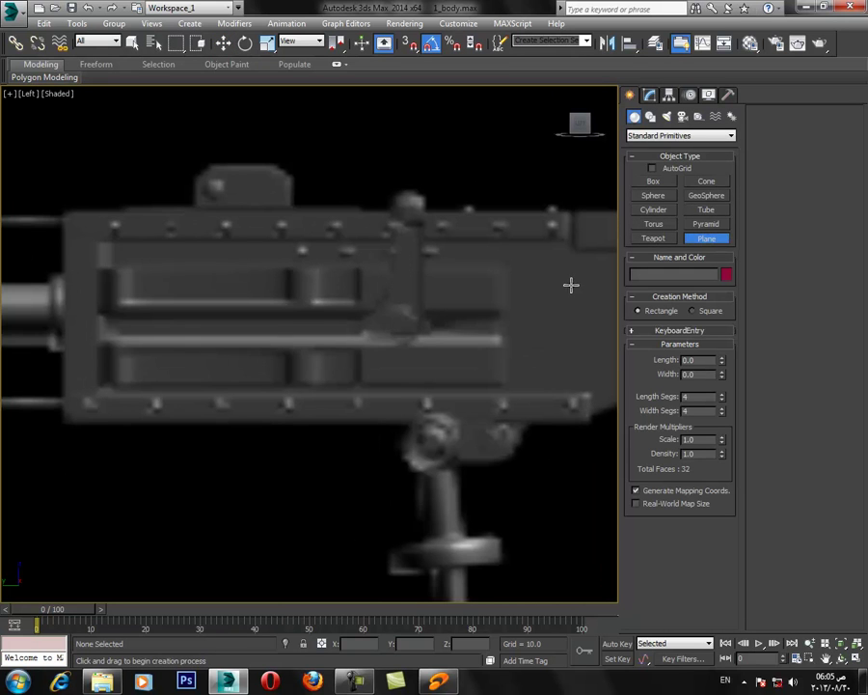
{"action": "left_click_drag", "start_coordinate": [508, 265], "coordinate": [97, 318]}
{"action": "key", "text": "w"}
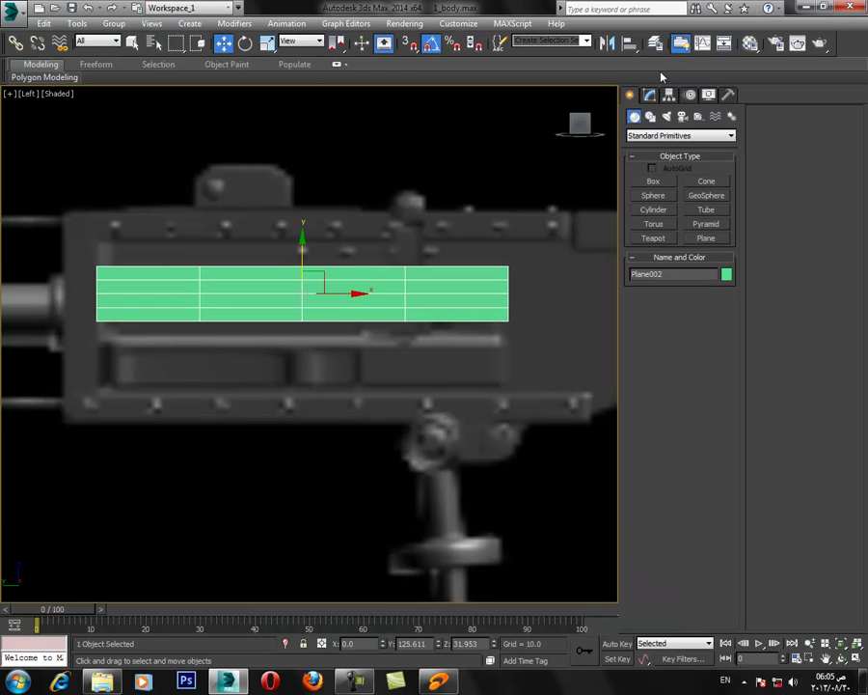
{"action": "left_click", "coordinate": [649, 97]}
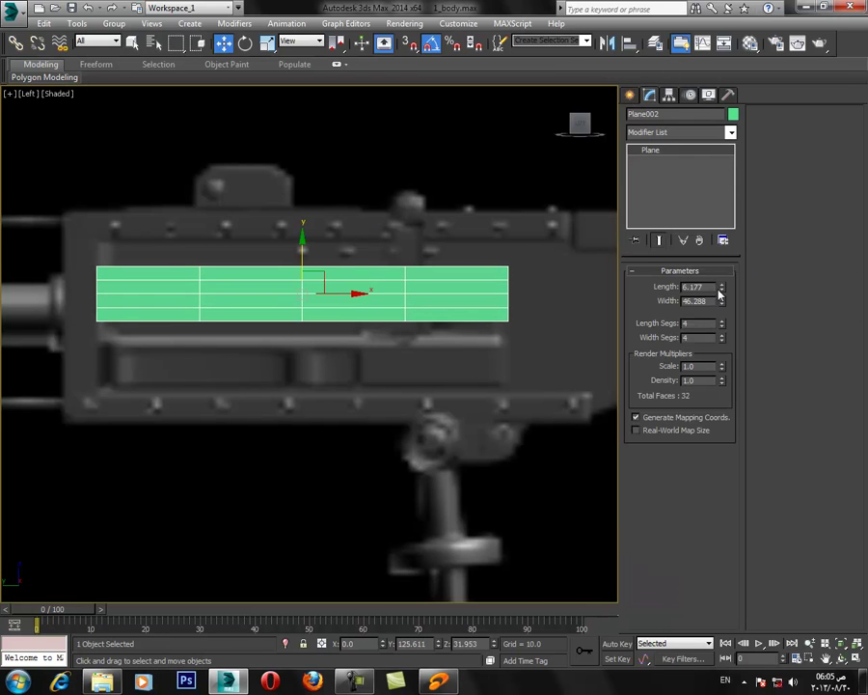
{"action": "right_click", "coordinate": [720, 289]}
{"action": "right_click", "coordinate": [720, 302]}
{"action": "key", "text": "ctrl+z"}
{"action": "key", "text": "ctrl+z"}
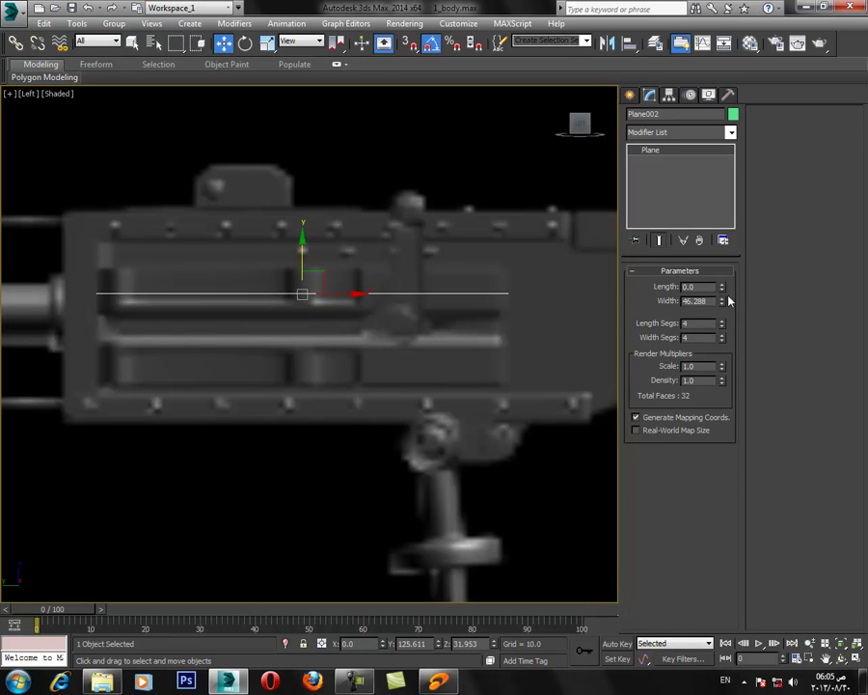
Set the plane's length and width segments to 1 and make it see-through.
{"action": "right_click", "coordinate": [721, 324]}
{"action": "right_click", "coordinate": [722, 339]}
{"action": "middle_click_drag", "start_coordinate": [351, 341], "coordinate": [333, 339]}
{"action": "key", "text": "alt+x"}
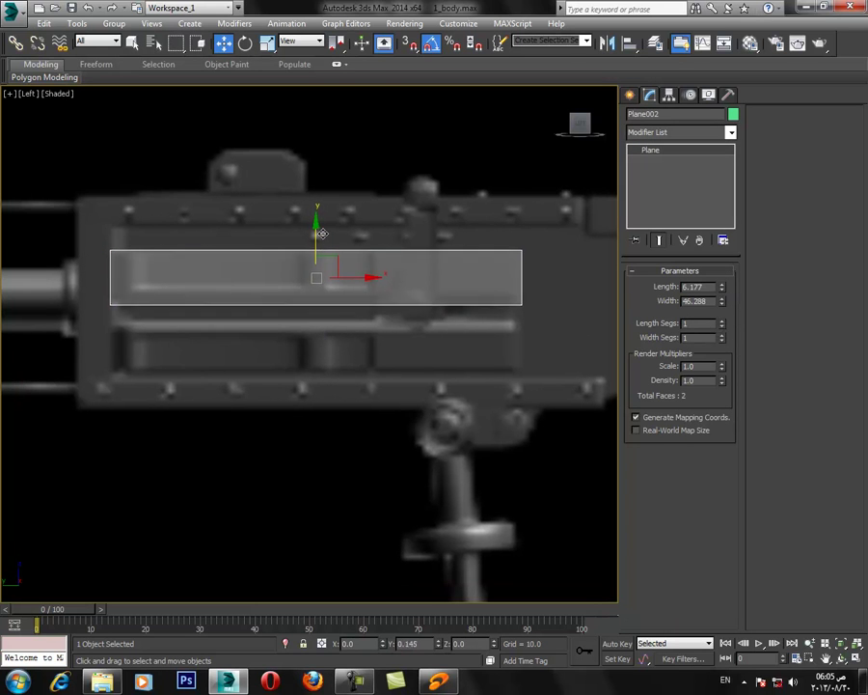
Convert the see-through plane to an Editable Poly.
{"action": "right_click", "coordinate": [328, 257]}
{"action": "mouse_move", "coordinate": [435, 386]}
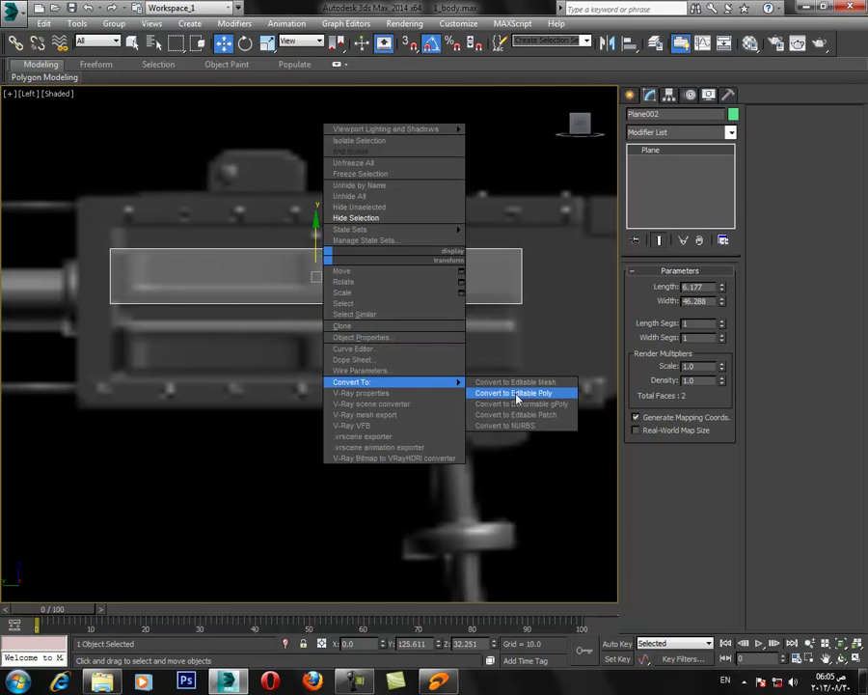
{"action": "left_click", "coordinate": [514, 392]}
Raise the plane's bottom vertices and slightly lower its top vertices to match the height of the recessed panel.
{"action": "left_click", "coordinate": [651, 288]}
{"action": "left_click_drag", "start_coordinate": [58, 345], "coordinate": [562, 277]}
{"action": "mouse_move", "coordinate": [316, 258]}
{"action": "left_mouse_down"}
{"action": "mouse_move", "coordinate": [316, 230]}
{"action": "mouse_move", "coordinate": [317, 254]}
{"action": "left_mouse_up"}
{"action": "left_click_drag", "start_coordinate": [769, 229], "coordinate": [771, 228]}
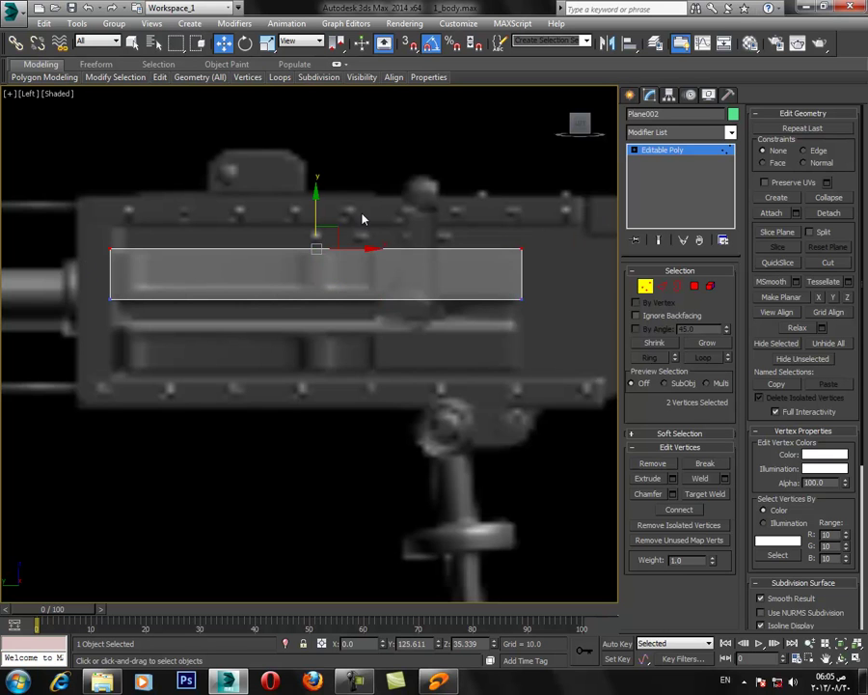
{"action": "left_click", "coordinate": [297, 461]}
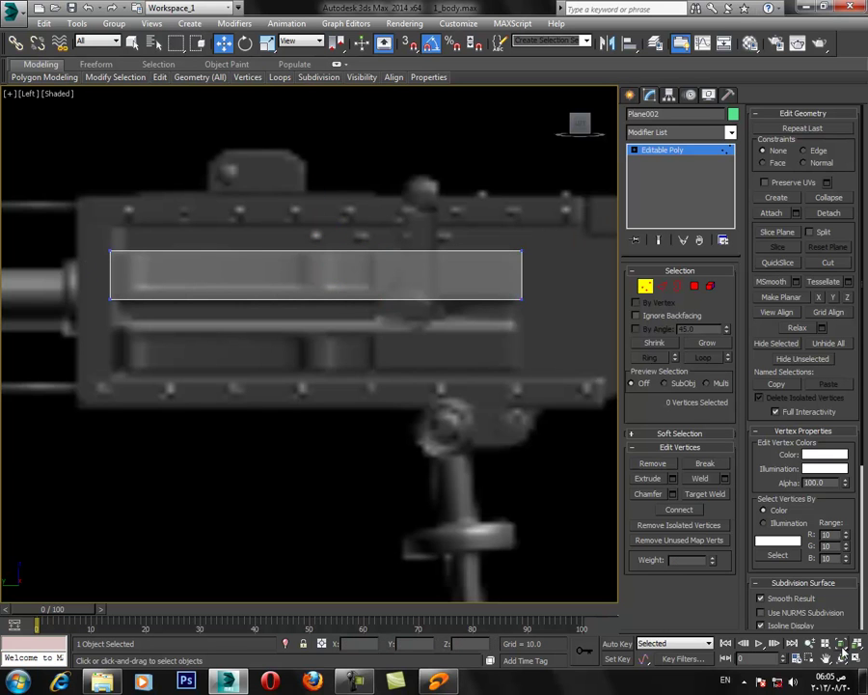
Move the plane along the X axis to about 195.25, away from the reference image, in the Perspective view.
{"action": "left_click", "coordinate": [856, 658]}
{"action": "left_click", "coordinate": [589, 528]}
{"action": "left_click", "coordinate": [856, 658]}
{"action": "key", "text": "z"}
{"action": "scroll", "coordinate": [459, 417], "scroll_direction": "down", "scroll_amount": 6}
{"action": "left_click", "coordinate": [660, 155]}
{"action": "middle_click_drag", "start_coordinate": [326, 440], "coordinate": [420, 430], "text": "alt"}
{"action": "left_click_drag", "start_coordinate": [397, 401], "coordinate": [128, 326]}
{"action": "key", "text": "z"}
{"action": "middle_click_drag", "start_coordinate": [402, 368], "coordinate": [359, 356], "text": "alt"}
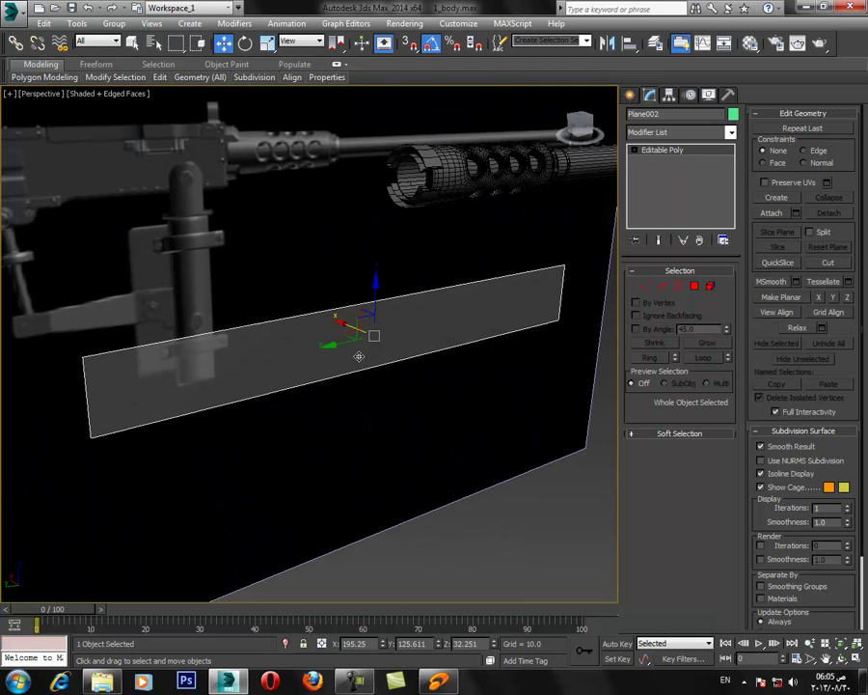
Connect the plane's two long edges with a vertical edge and shift it slightly forward to the raised block's near side.
{"action": "left_click", "coordinate": [662, 286]}
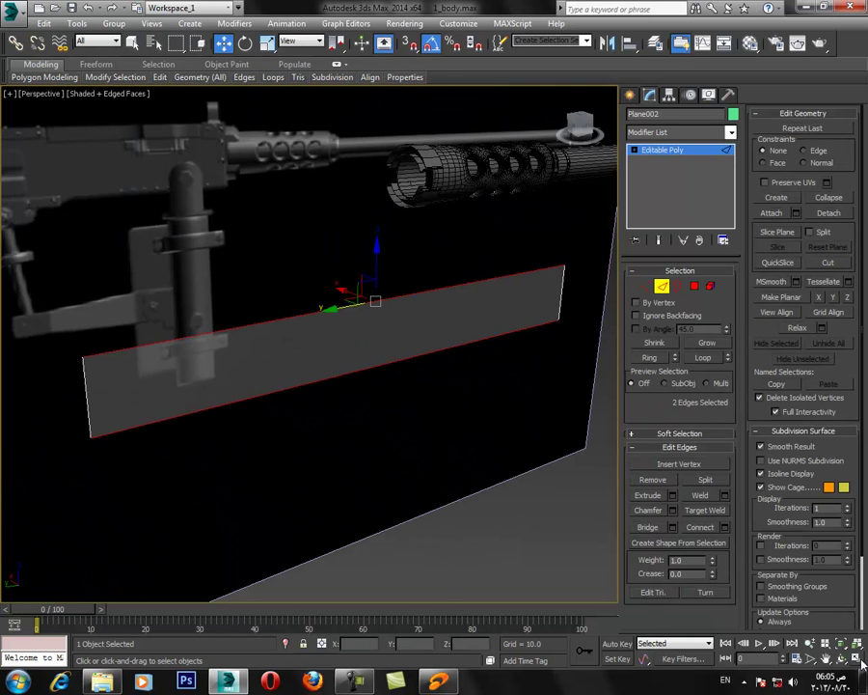
{"action": "left_click", "coordinate": [856, 658]}
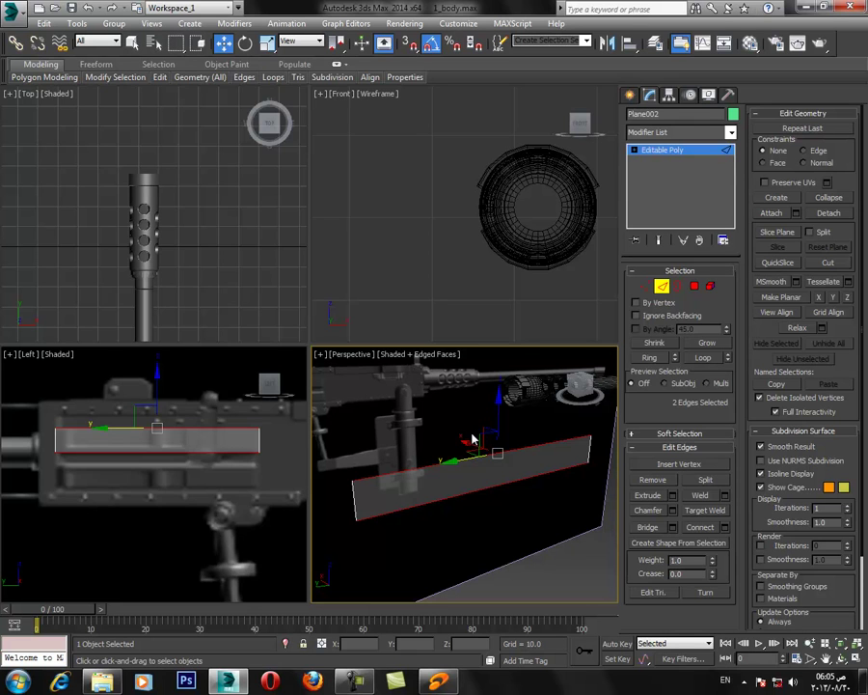
{"action": "middle_click_drag", "start_coordinate": [201, 421], "coordinate": [212, 416]}
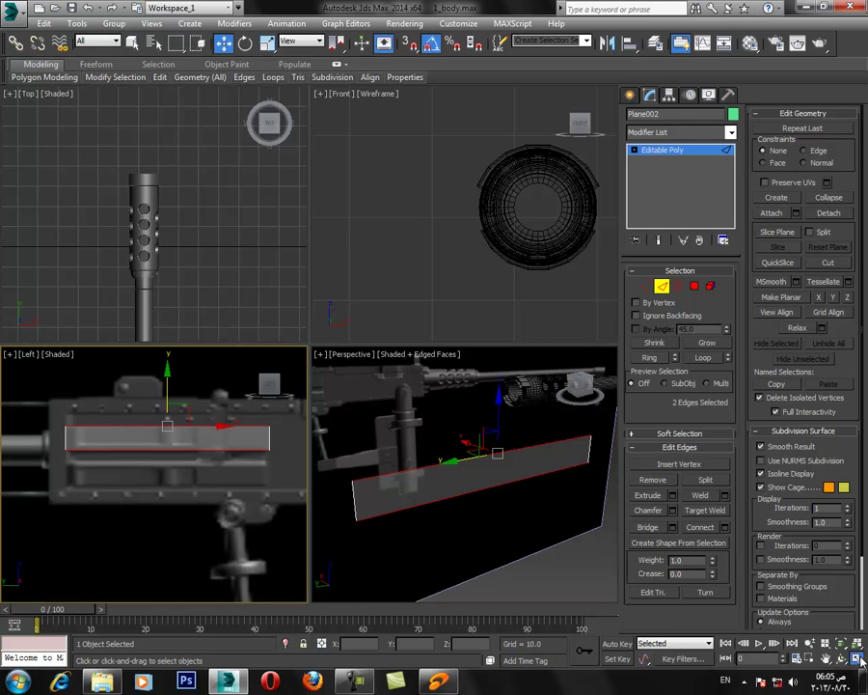
{"action": "left_click", "coordinate": [857, 659]}
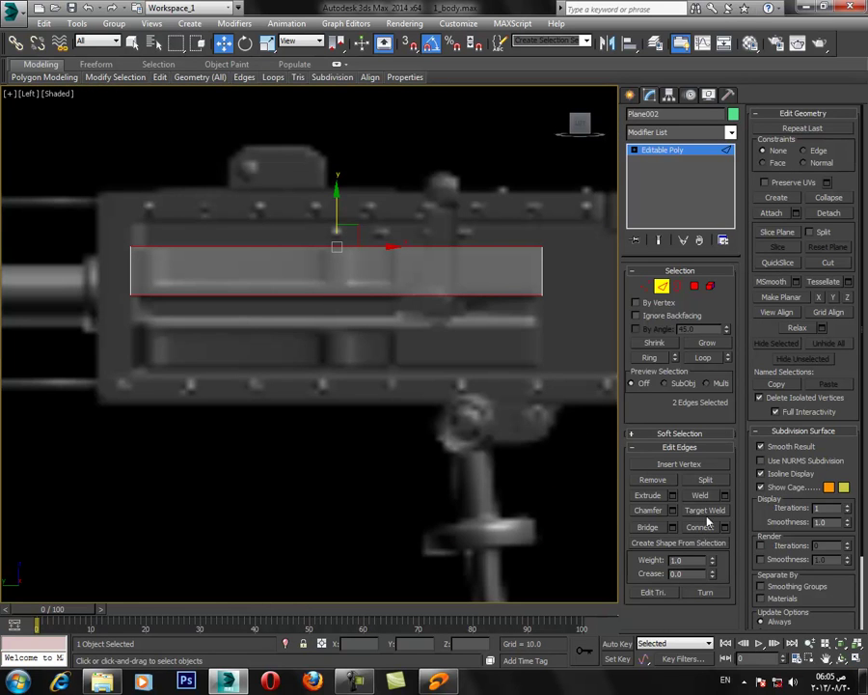
{"action": "middle_click_drag", "start_coordinate": [408, 413], "coordinate": [433, 449]}
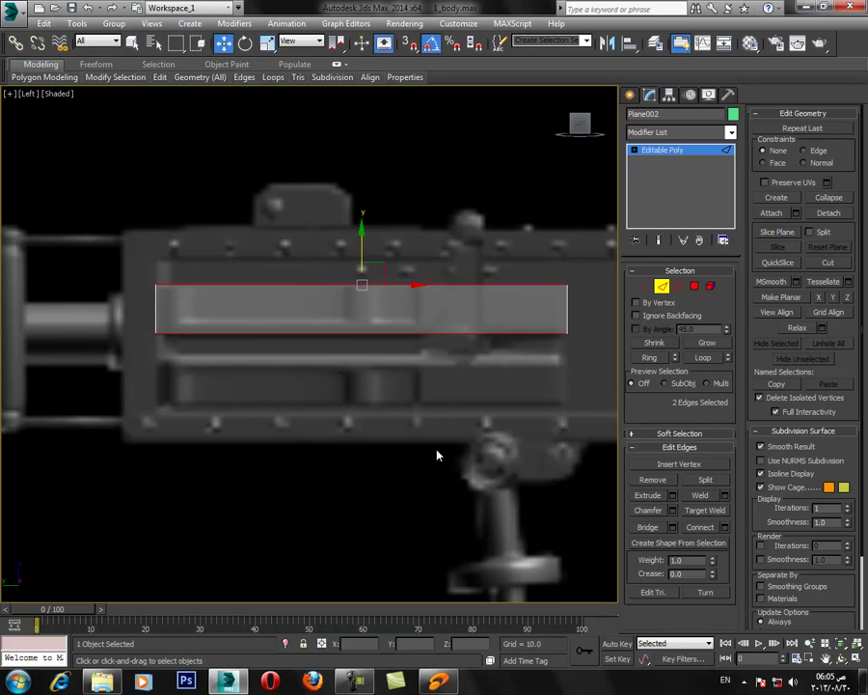
{"action": "scroll", "coordinate": [434, 444], "scroll_direction": "up", "scroll_amount": 2}
{"action": "scroll", "coordinate": [754, 175], "scroll_direction": "down", "scroll_amount": 2}
{"action": "middle_click_drag", "start_coordinate": [500, 415], "coordinate": [463, 467]}
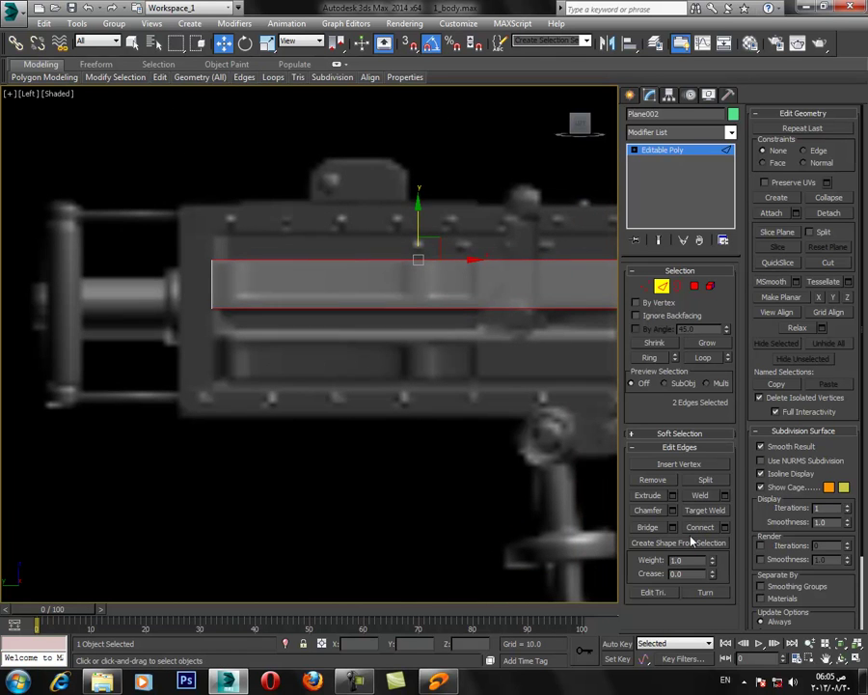
{"action": "left_click", "coordinate": [699, 528]}
{"action": "left_click_drag", "start_coordinate": [450, 284], "coordinate": [461, 284]}
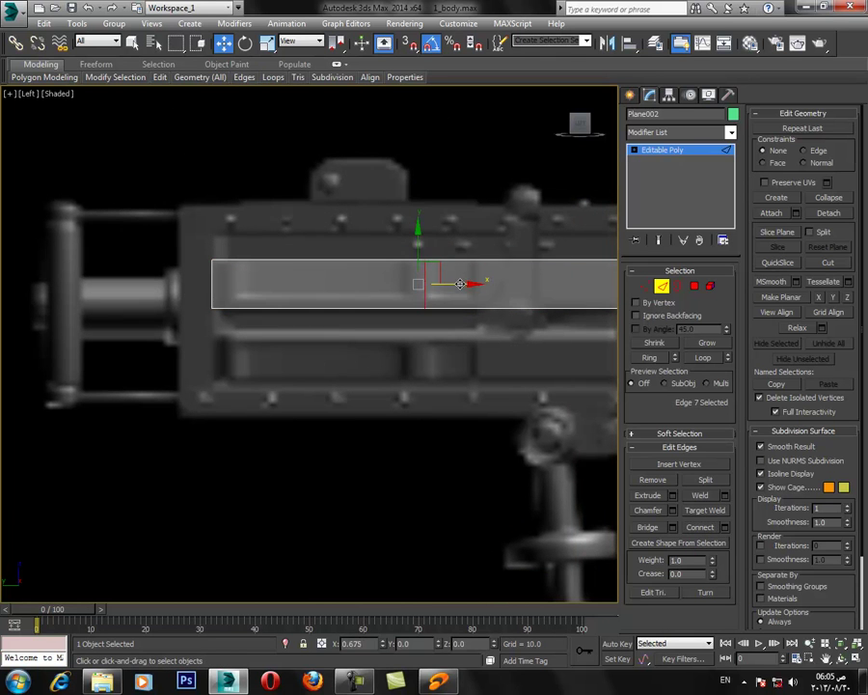
Connect the long edges of the plane's front section and slide the new vertical edge back to the small raised block's front side.
{"action": "left_click_drag", "start_coordinate": [529, 220], "coordinate": [563, 405]}
{"action": "left_click", "coordinate": [695, 528]}
{"action": "middle_click_drag", "start_coordinate": [544, 313], "coordinate": [523, 322]}
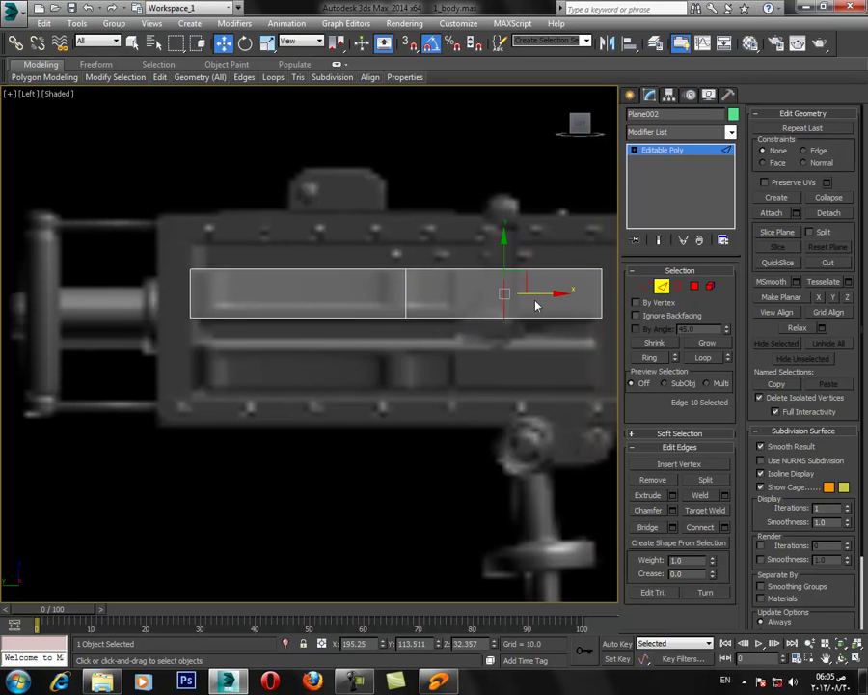
{"action": "left_click_drag", "start_coordinate": [539, 292], "coordinate": [490, 308]}
Add two vertical edges across the plane's rear section, one near its rear end and one just behind the small raised block.
{"action": "left_click_drag", "start_coordinate": [367, 256], "coordinate": [335, 337]}
{"action": "left_click", "coordinate": [697, 530]}
{"action": "left_click_drag", "start_coordinate": [326, 295], "coordinate": [244, 292]}
{"action": "left_click_drag", "start_coordinate": [332, 252], "coordinate": [377, 390]}
{"action": "left_click", "coordinate": [694, 529]}
{"action": "left_click_drag", "start_coordinate": [353, 294], "coordinate": [422, 287]}
{"action": "left_click", "coordinate": [409, 403]}
Connect all the vertical edges with a horizontal edge and lower it near the plane's bottom border.
{"action": "middle_click_drag", "start_coordinate": [362, 392], "coordinate": [277, 411]}
{"action": "left_click_drag", "start_coordinate": [593, 319], "coordinate": [4, 317]}
{"action": "left_click", "coordinate": [703, 531]}
{"action": "mouse_move", "coordinate": [291, 271]}
{"action": "left_mouse_down"}
{"action": "mouse_move", "coordinate": [291, 291]}
{"action": "mouse_move", "coordinate": [293, 283]}
{"action": "left_mouse_up"}
{"action": "left_click", "coordinate": [323, 437]}
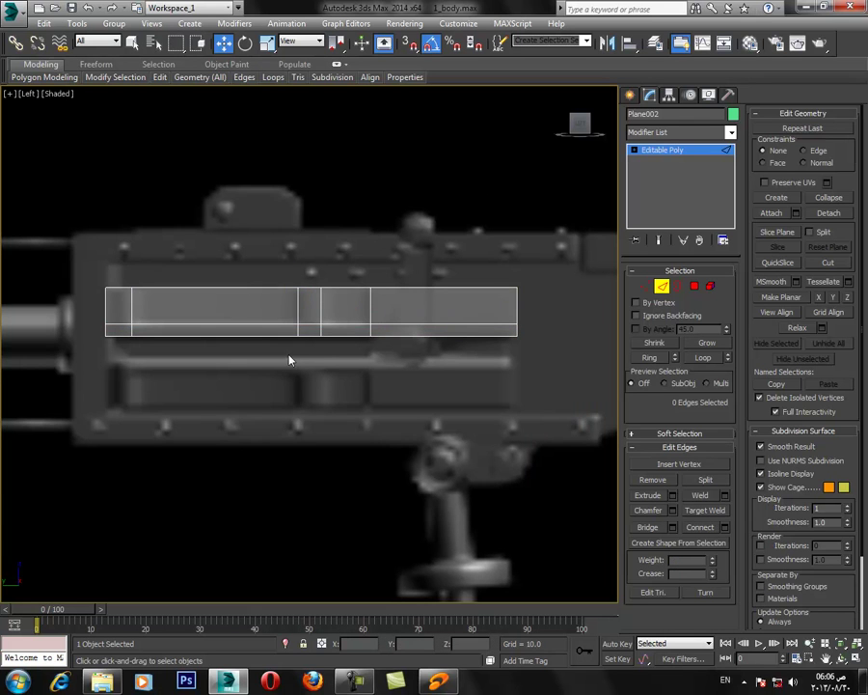
Extrude the long rear polygon and the small square polygon of the plane inward by -1.095 to form two recesses.
{"action": "middle_click_drag", "start_coordinate": [339, 305], "coordinate": [360, 324]}
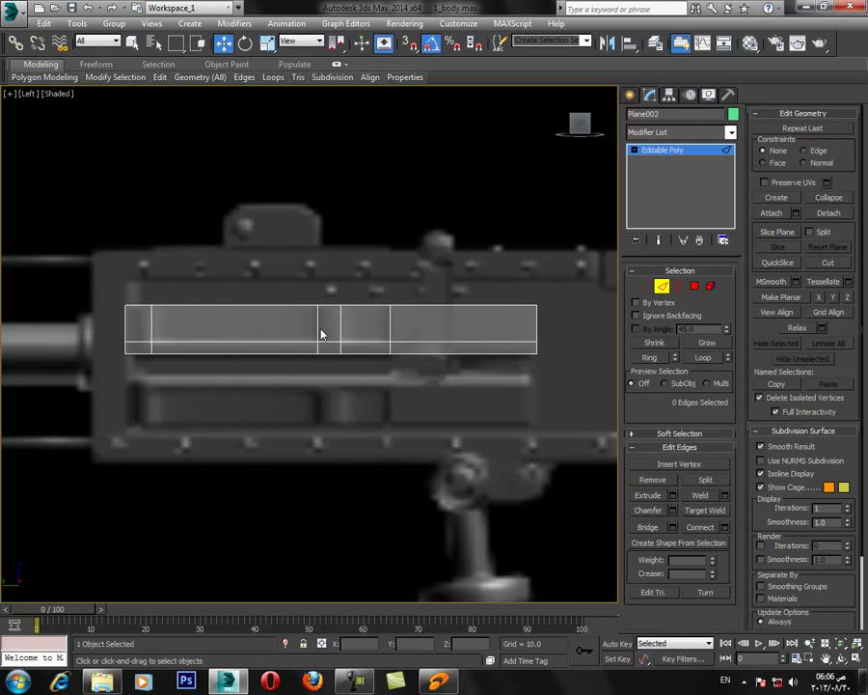
{"action": "middle_click_drag", "start_coordinate": [287, 323], "coordinate": [317, 347]}
{"action": "left_click", "coordinate": [694, 286]}
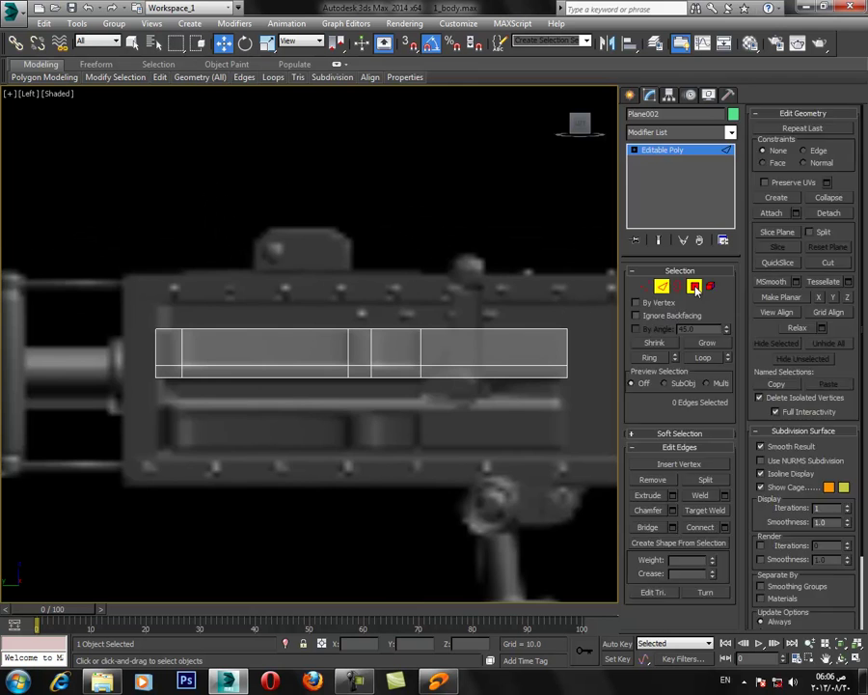
{"action": "left_click", "coordinate": [381, 340]}
{"action": "left_click", "coordinate": [259, 355], "text": "ctrl"}
{"action": "left_click", "coordinate": [859, 661]}
{"action": "middle_click_drag", "start_coordinate": [484, 502], "coordinate": [499, 503], "text": "alt"}
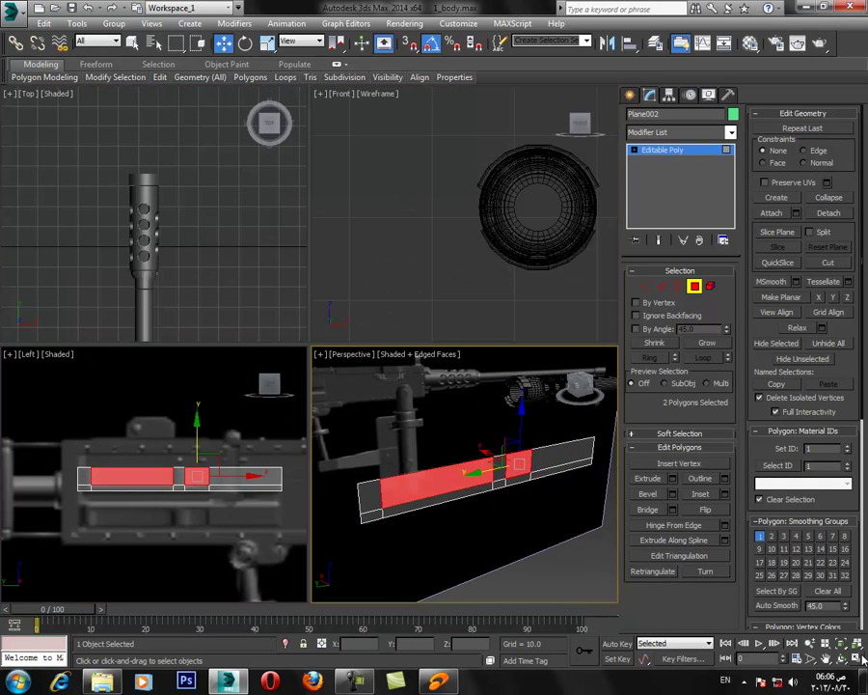
{"action": "left_click", "coordinate": [858, 660]}
{"action": "middle_click_drag", "start_coordinate": [389, 430], "coordinate": [463, 455], "text": "alt"}
{"action": "left_click", "coordinate": [671, 480]}
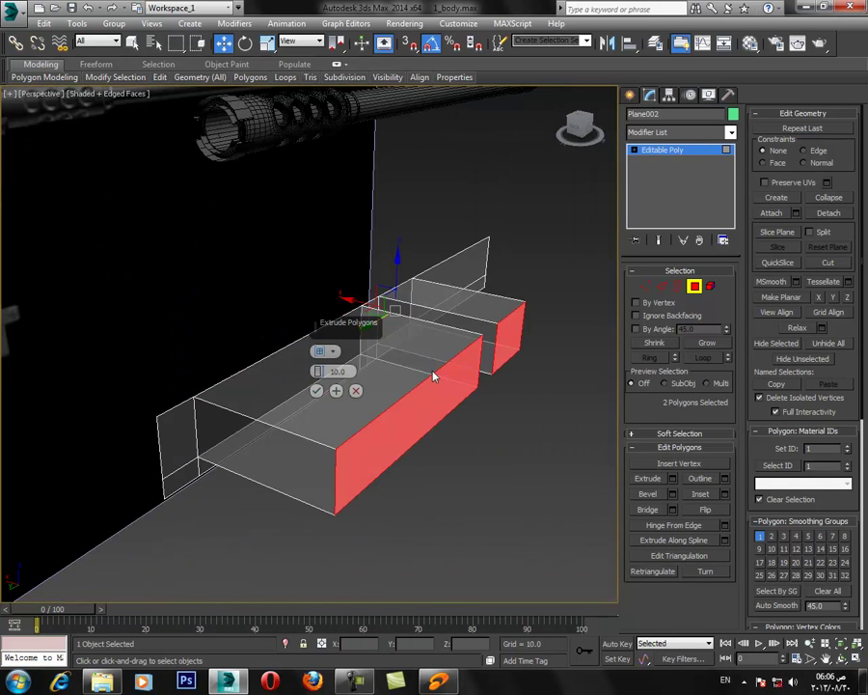
{"action": "mouse_move", "coordinate": [319, 371]}
{"action": "left_mouse_down"}
{"action": "mouse_move", "coordinate": [325, 382]}
{"action": "mouse_move", "coordinate": [319, 372]}
{"action": "left_mouse_up"}
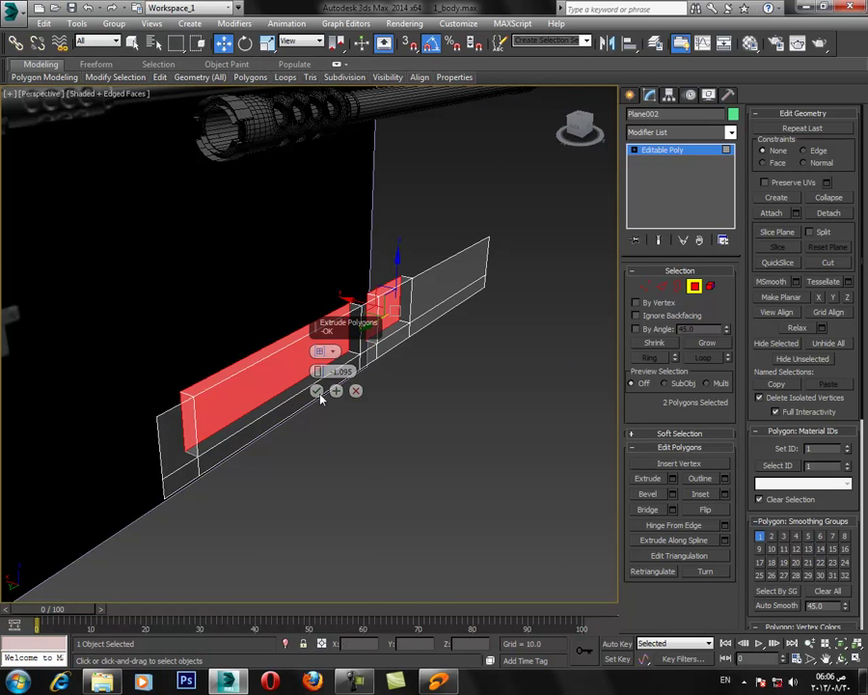
{"action": "left_click", "coordinate": [318, 392]}
Delete the narrow top faces of both recesses.
{"action": "left_click", "coordinate": [303, 332]}
{"action": "left_click", "coordinate": [391, 289], "text": "ctrl"}
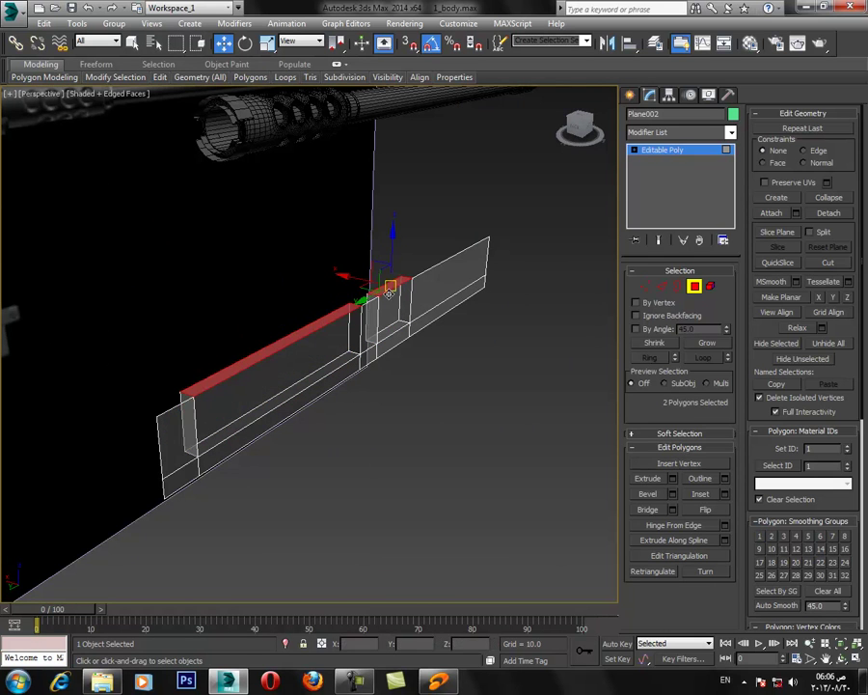
{"action": "key", "text": "Delete"}
{"action": "middle_click_drag", "start_coordinate": [398, 348], "coordinate": [416, 374], "text": "alt"}
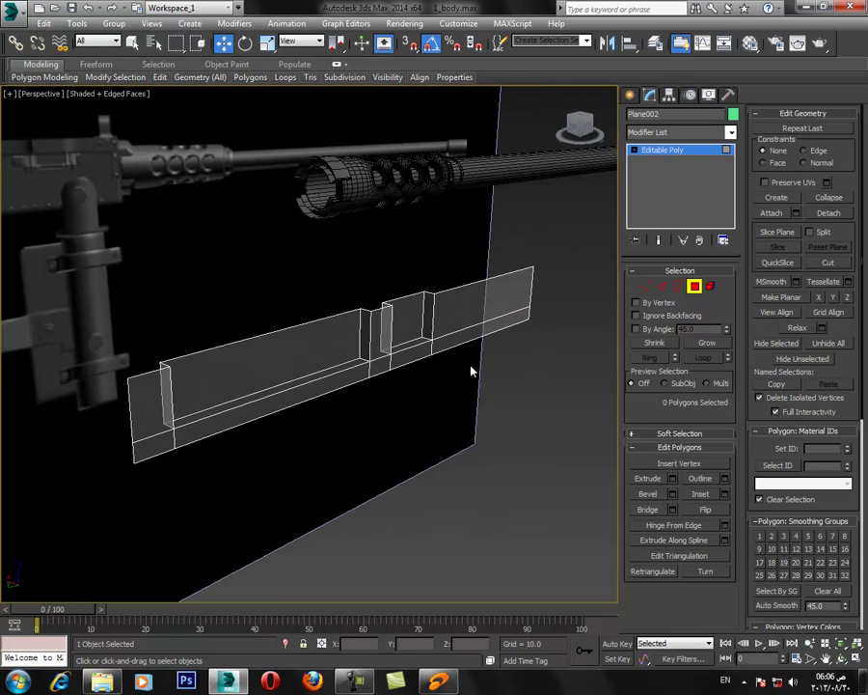
Scale down the back faces of the long and the small recess along the Y axis so their side walls slant.
{"action": "left_click", "coordinate": [302, 332]}
{"action": "key", "text": "r"}
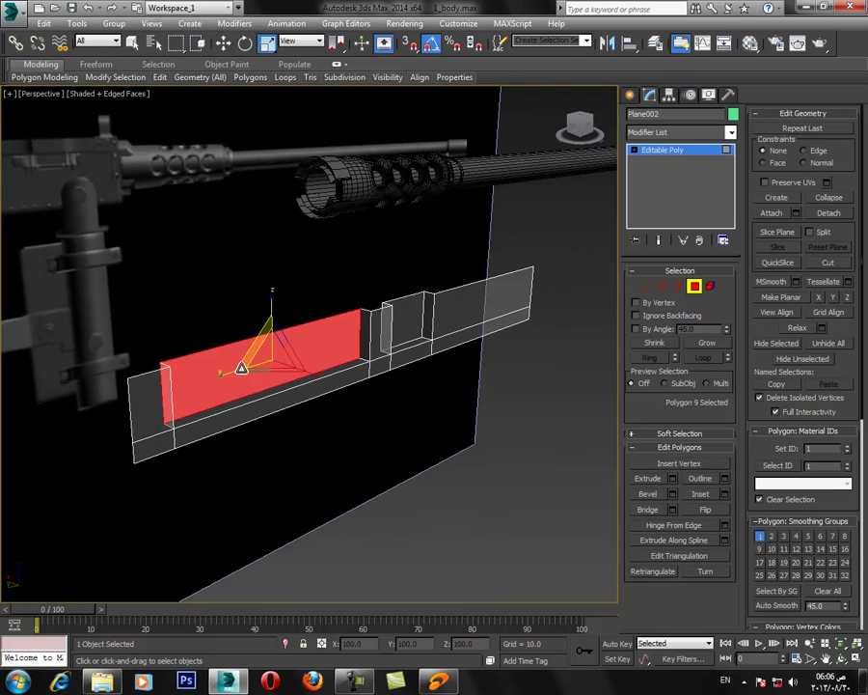
{"action": "left_click_drag", "start_coordinate": [232, 372], "coordinate": [233, 370]}
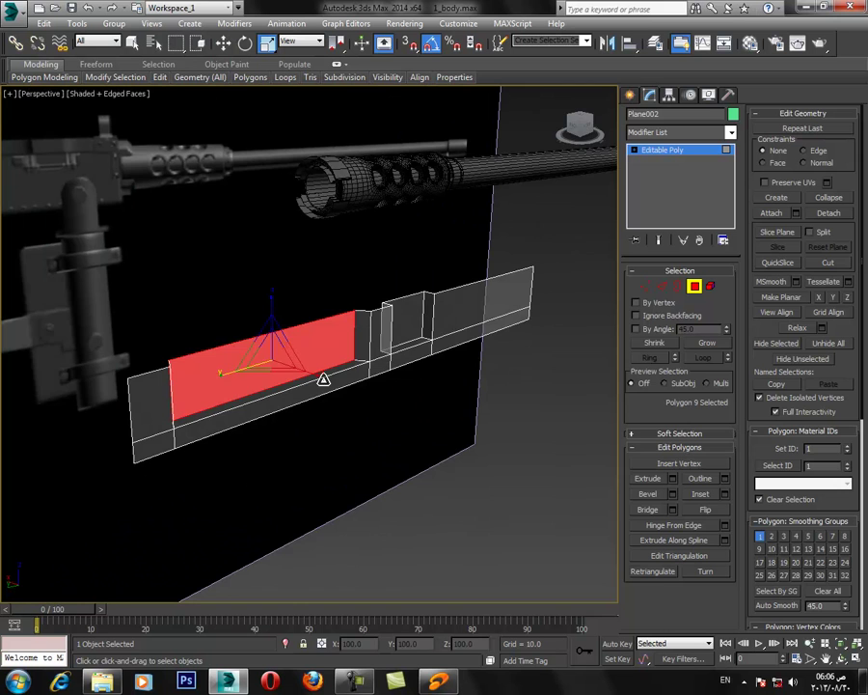
{"action": "left_click", "coordinate": [410, 320]}
{"action": "middle_click_drag", "start_coordinate": [368, 345], "coordinate": [360, 330], "text": "alt"}
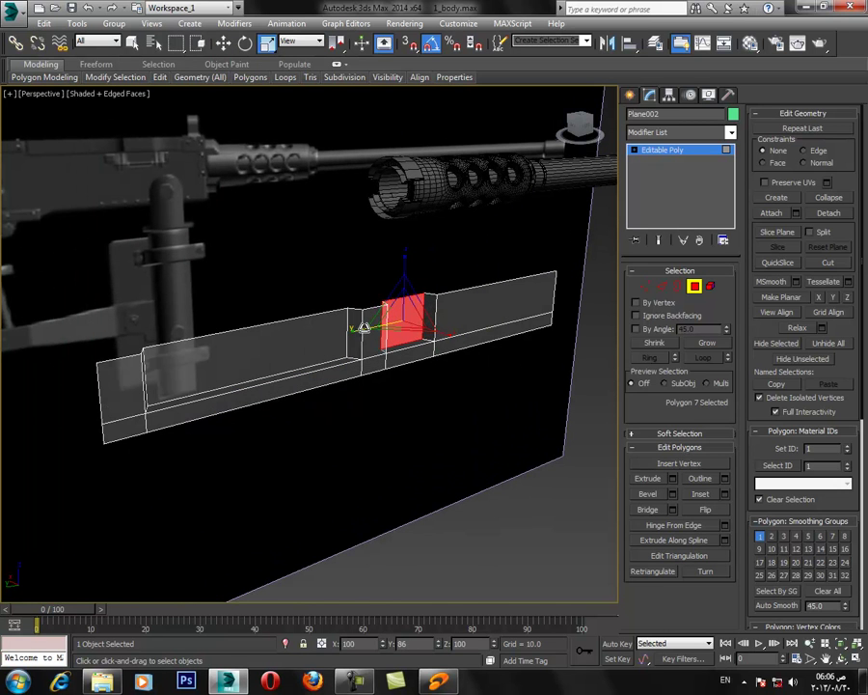
{"action": "middle_click_drag", "start_coordinate": [418, 390], "coordinate": [381, 393], "text": "alt"}
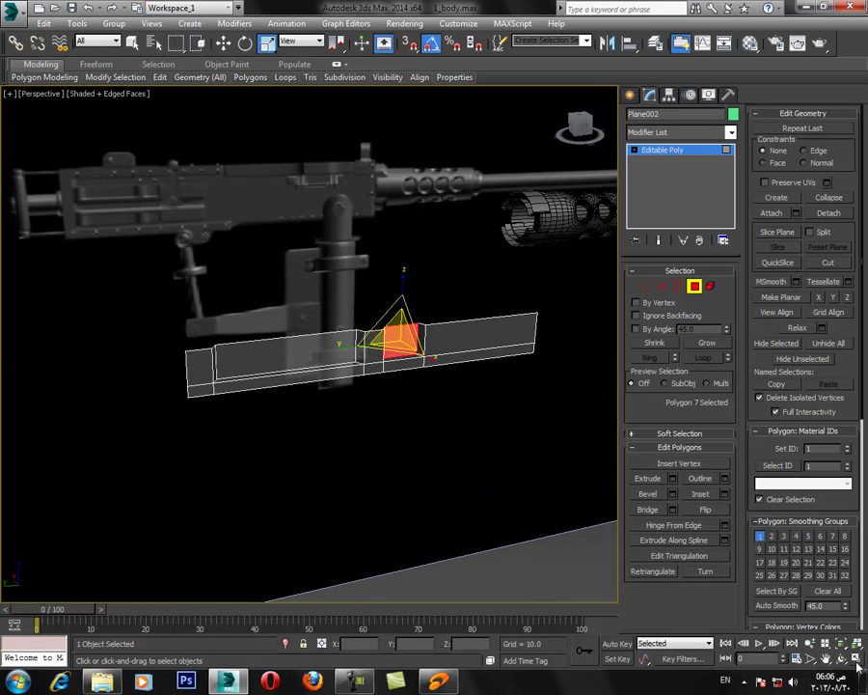
Move the lower inner edges of both recesses slightly upward so their bottom walls slope.
{"action": "left_click", "coordinate": [857, 658]}
{"action": "middle_click", "coordinate": [220, 495]}
{"action": "scroll", "coordinate": [220, 496], "scroll_direction": "up", "scroll_amount": 2}
{"action": "middle_click_drag", "start_coordinate": [526, 494], "coordinate": [536, 493], "text": "alt"}
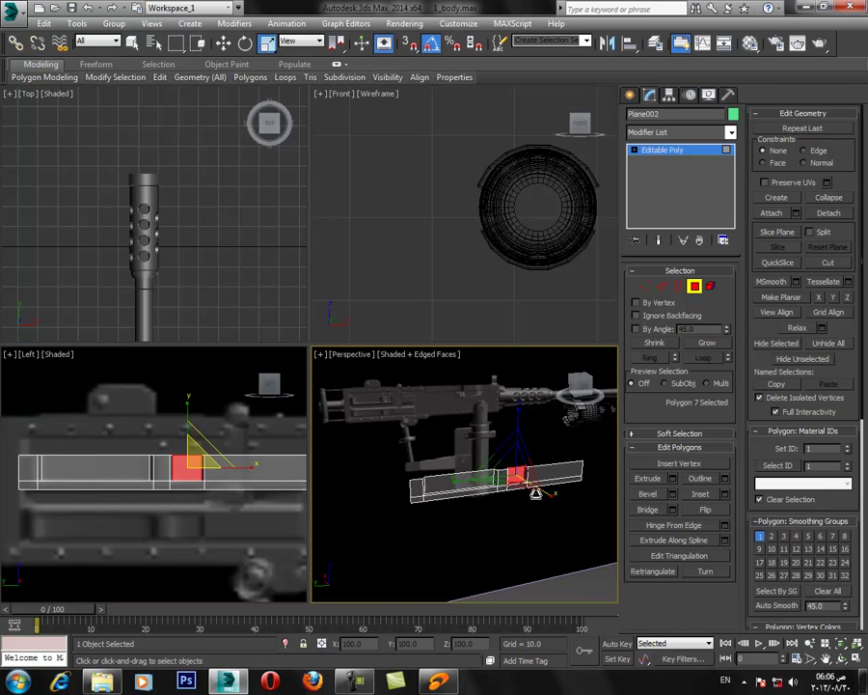
{"action": "scroll", "coordinate": [537, 493], "scroll_direction": "up", "scroll_amount": 2}
{"action": "left_click", "coordinate": [662, 286]}
{"action": "left_click", "coordinate": [504, 478]}
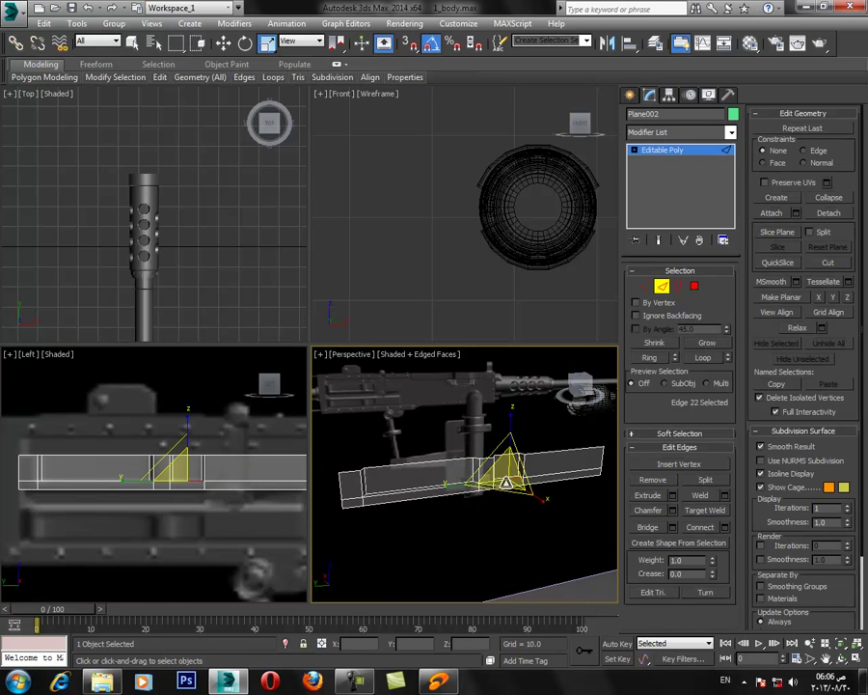
{"action": "scroll", "coordinate": [511, 528], "scroll_direction": "up", "scroll_amount": 3}
{"action": "left_click", "coordinate": [511, 528]}
{"action": "middle_click_drag", "start_coordinate": [529, 465], "coordinate": [483, 420], "text": "alt"}
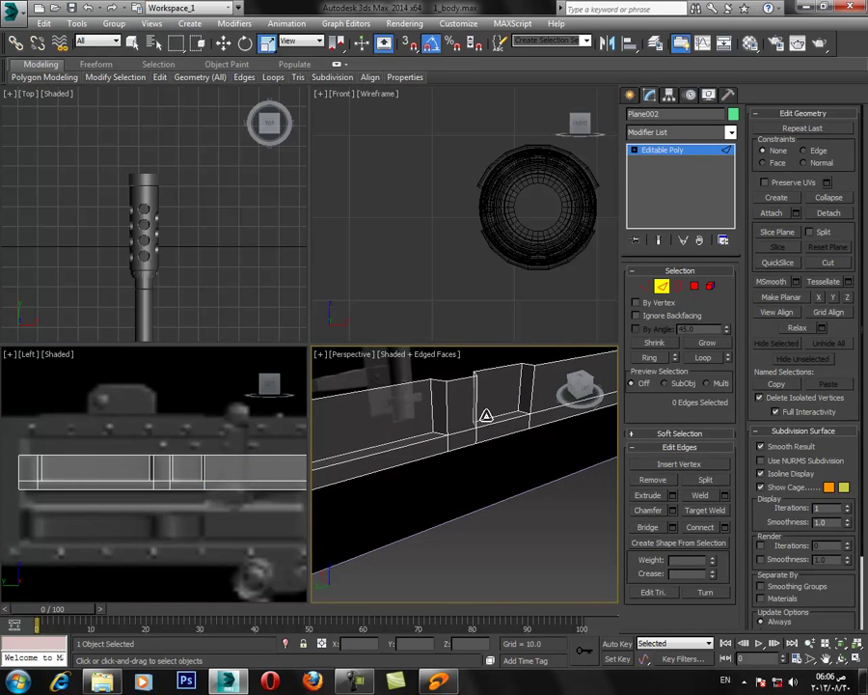
{"action": "left_click", "coordinate": [489, 418]}
{"action": "left_click", "coordinate": [388, 445], "text": "ctrl"}
{"action": "middle_click", "coordinate": [180, 519]}
{"action": "key", "text": "w"}
{"action": "scroll", "coordinate": [186, 442], "scroll_direction": "up", "scroll_amount": 2}
{"action": "left_click_drag", "start_coordinate": [189, 443], "coordinate": [188, 437]}
{"action": "middle_click", "coordinate": [554, 522]}
{"action": "left_click", "coordinate": [554, 522]}
Connect the ring of short horizontal edges in the plane's rear end section with one vertical edge line.
{"action": "left_click", "coordinate": [857, 657]}
{"action": "scroll", "coordinate": [444, 451], "scroll_direction": "down", "scroll_amount": 2}
{"action": "scroll", "coordinate": [399, 404], "scroll_direction": "down", "scroll_amount": 3}
{"action": "middle_click_drag", "start_coordinate": [386, 405], "coordinate": [407, 415], "text": "alt"}
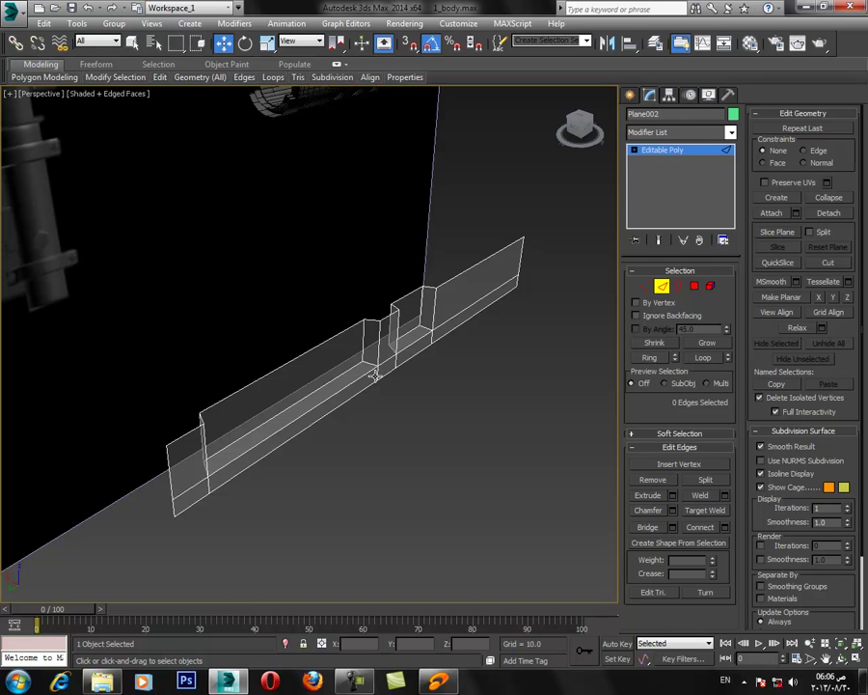
{"action": "middle_click_drag", "start_coordinate": [241, 482], "coordinate": [267, 482]}
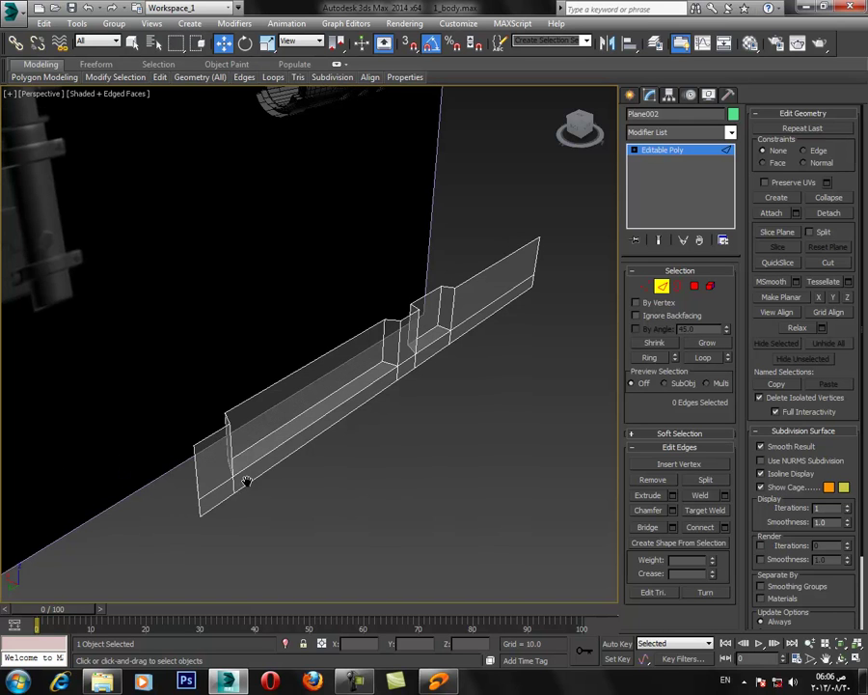
{"action": "left_click", "coordinate": [212, 488]}
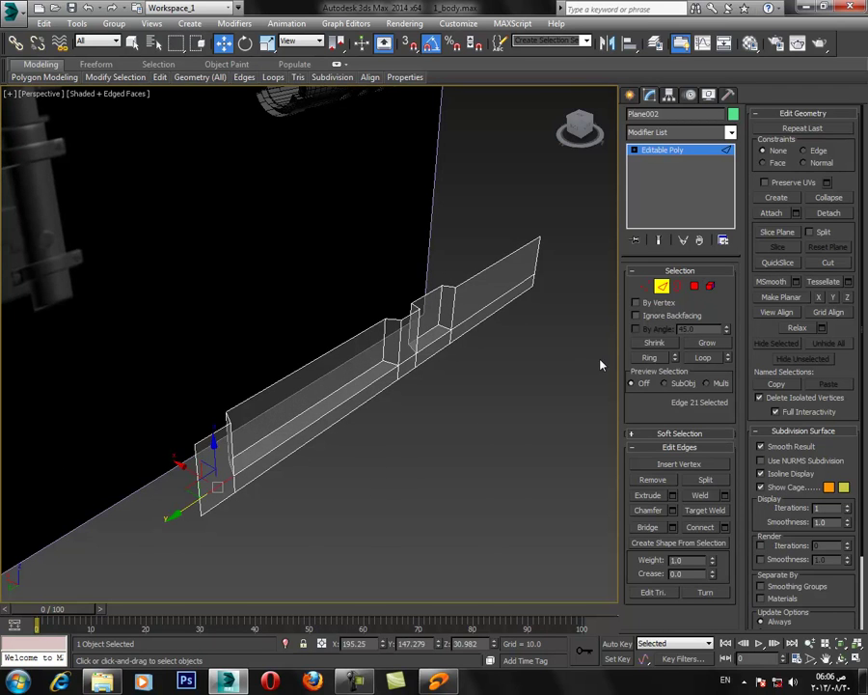
{"action": "left_click", "coordinate": [653, 358]}
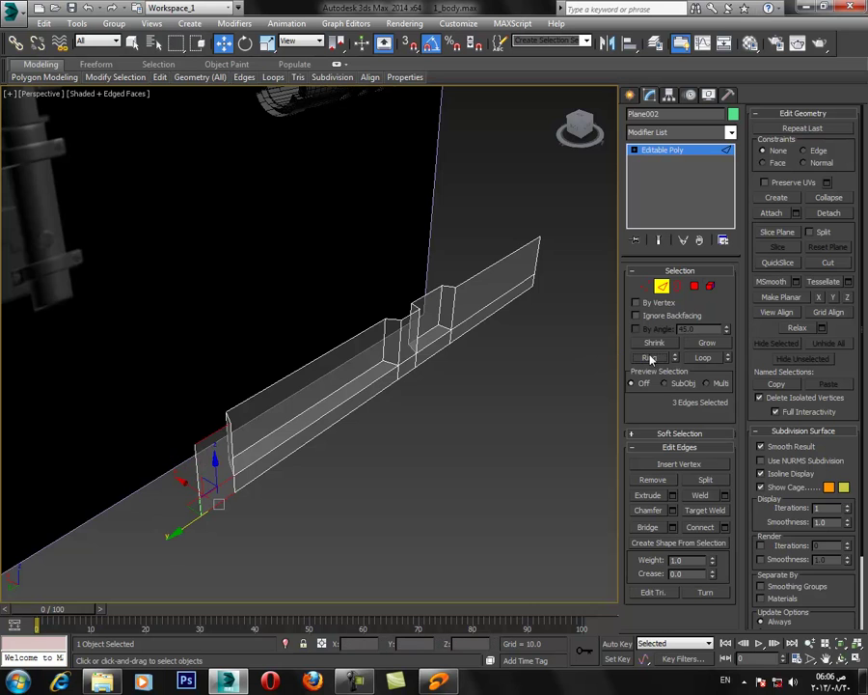
{"action": "left_click", "coordinate": [724, 528]}
{"action": "left_click", "coordinate": [316, 411]}
{"action": "middle_click_drag", "start_coordinate": [184, 441], "coordinate": [197, 462], "text": "alt"}
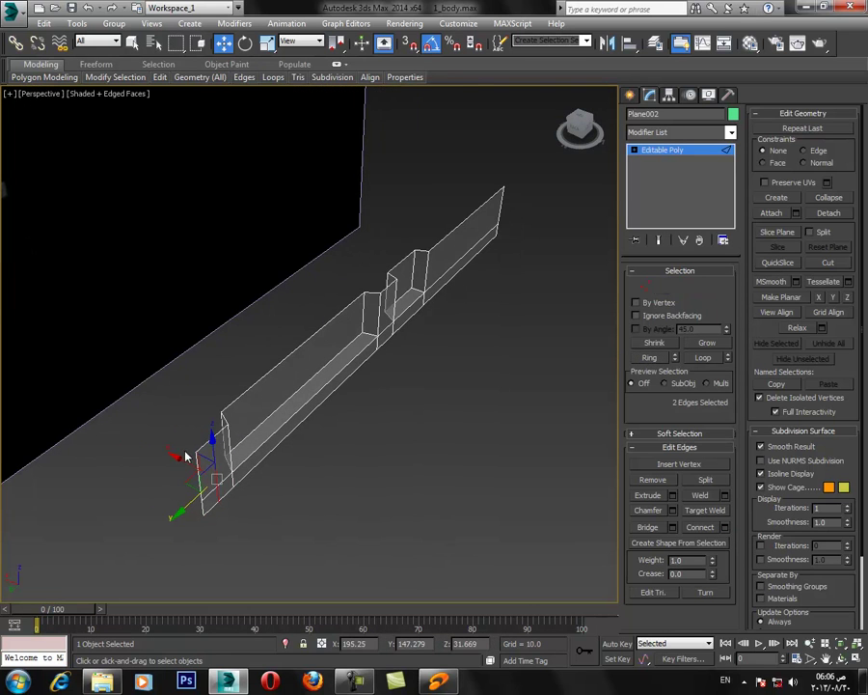
{"action": "left_click_drag", "start_coordinate": [180, 456], "coordinate": [188, 456]}
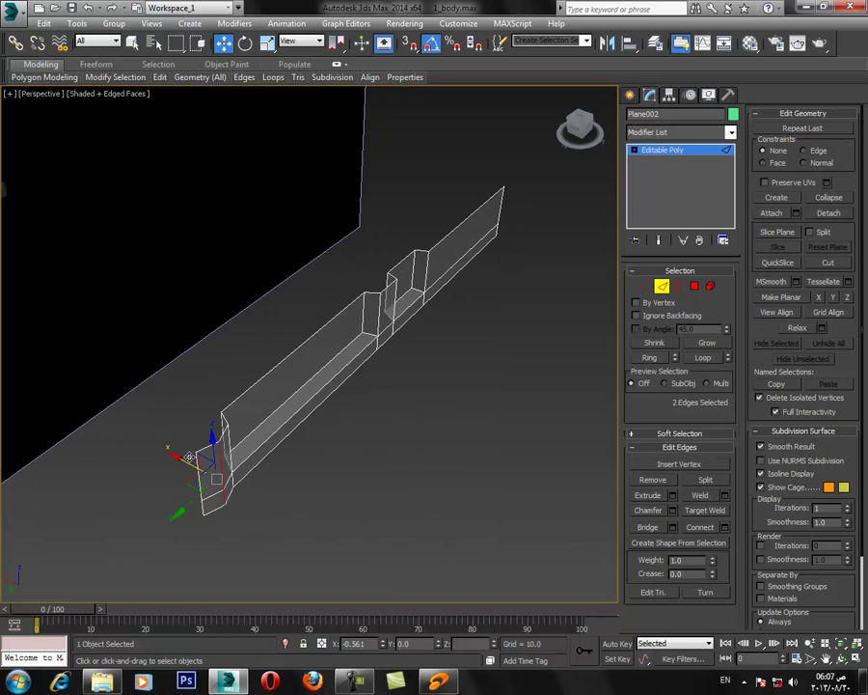
{"action": "scroll", "coordinate": [232, 463], "scroll_direction": "up", "scroll_amount": 3}
{"action": "middle_click_drag", "start_coordinate": [194, 445], "coordinate": [190, 464], "text": "alt"}
{"action": "left_click_drag", "start_coordinate": [191, 438], "coordinate": [200, 444]}
{"action": "right_click", "coordinate": [200, 445]}
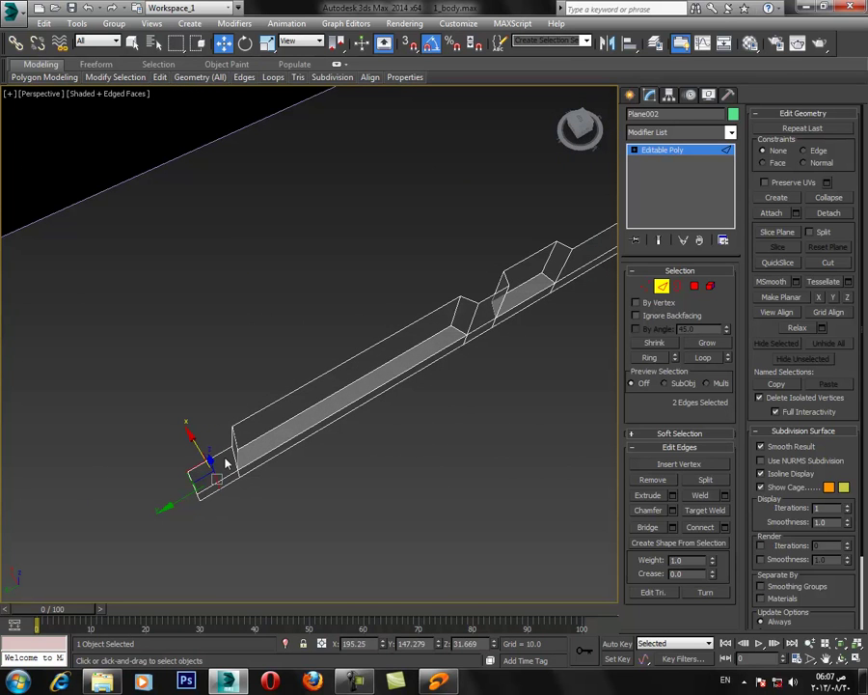
Chamfer the new vertical edges of the rear end section and pull the resulting edges outward along X into a raised block.
{"action": "left_click", "coordinate": [673, 512]}
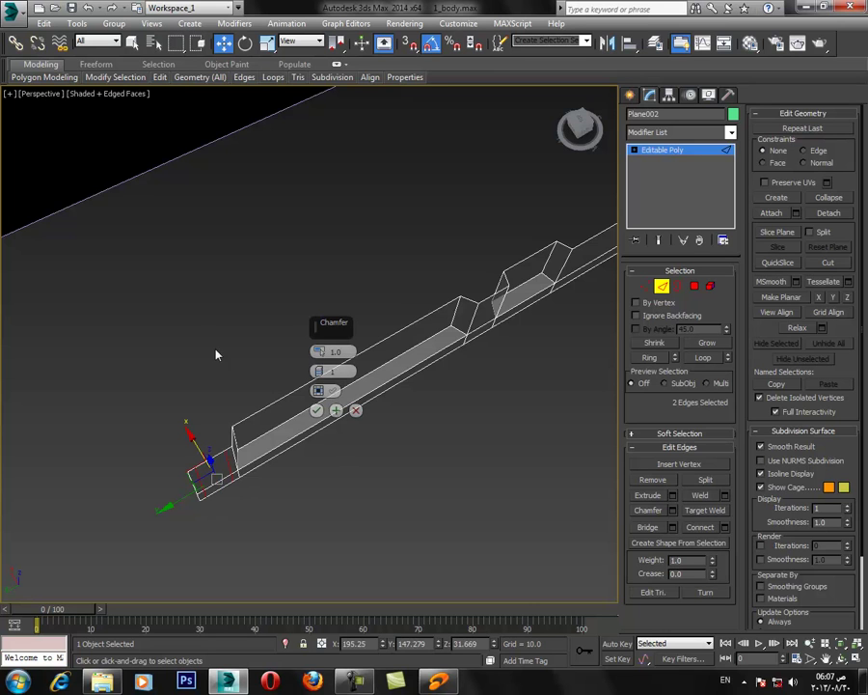
{"action": "left_click_drag", "start_coordinate": [324, 355], "coordinate": [323, 357]}
{"action": "left_click", "coordinate": [316, 410]}
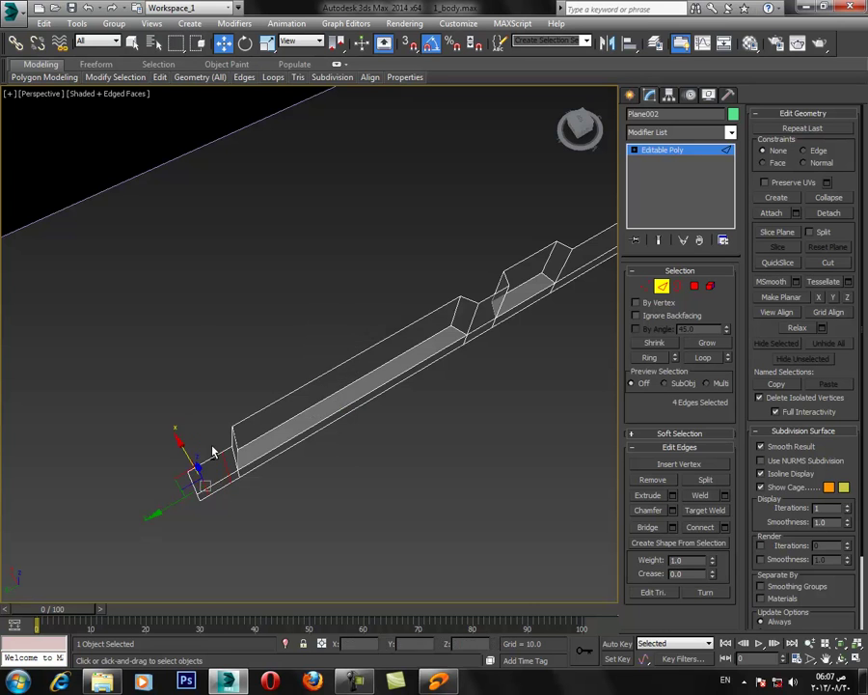
{"action": "middle_click_drag", "start_coordinate": [213, 442], "coordinate": [206, 471], "text": "alt"}
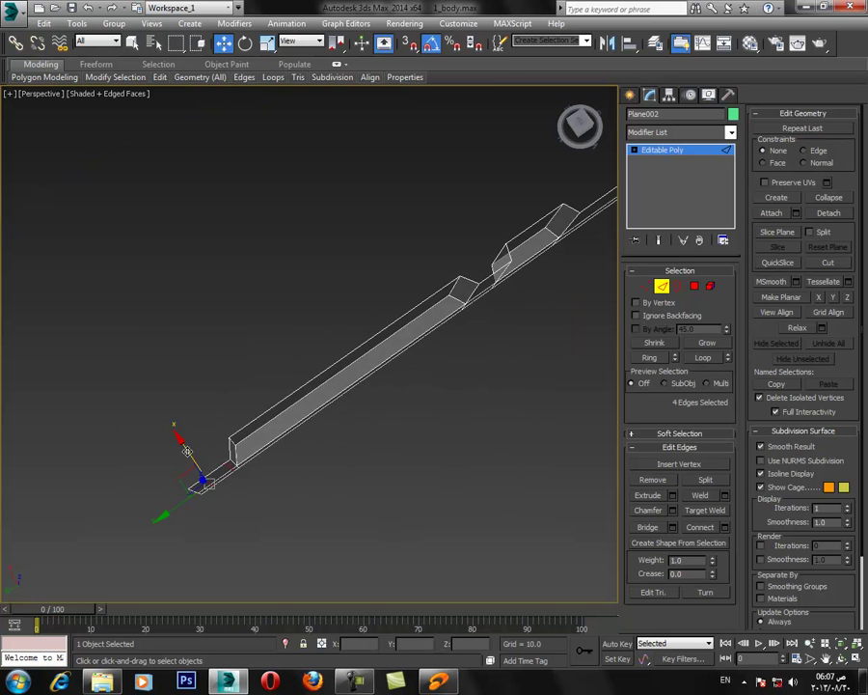
{"action": "left_click_drag", "start_coordinate": [186, 449], "coordinate": [196, 456]}
{"action": "middle_click_drag", "start_coordinate": [294, 480], "coordinate": [228, 425], "text": "alt"}
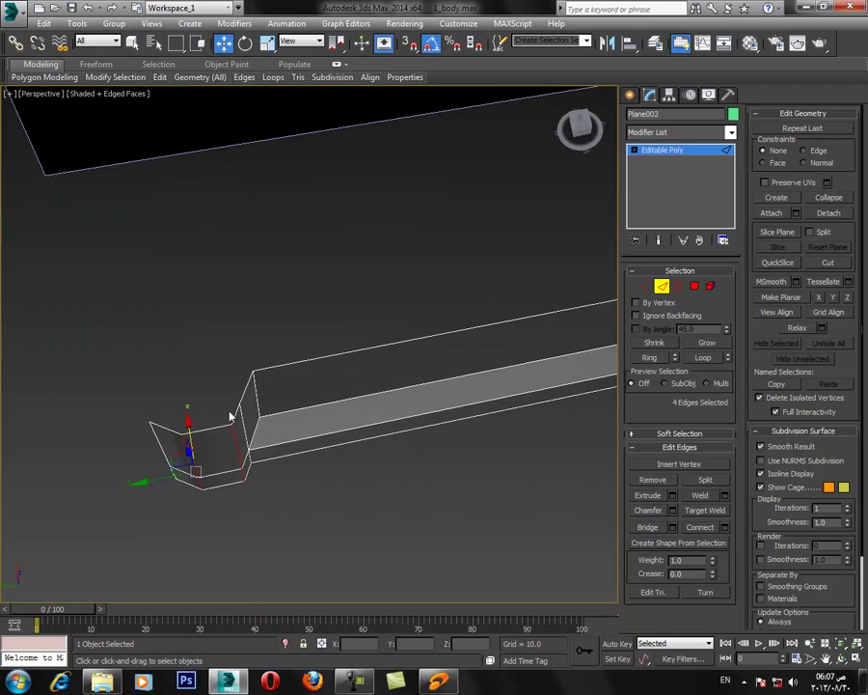
Extend the upper outer end edge of the raised rear block inward along X as a new face.
{"action": "middle_click_drag", "start_coordinate": [160, 436], "coordinate": [118, 469], "text": "alt"}
{"action": "left_click", "coordinate": [156, 451]}
{"action": "left_click_drag", "start_coordinate": [99, 453], "coordinate": [86, 451], "text": "shift"}
{"action": "middle_click_drag", "start_coordinate": [131, 455], "coordinate": [141, 428], "text": "alt"}
Bridge the top edges of the raised rear block to the opposite recess-side edges to close its top.
{"action": "left_click", "coordinate": [141, 426]}
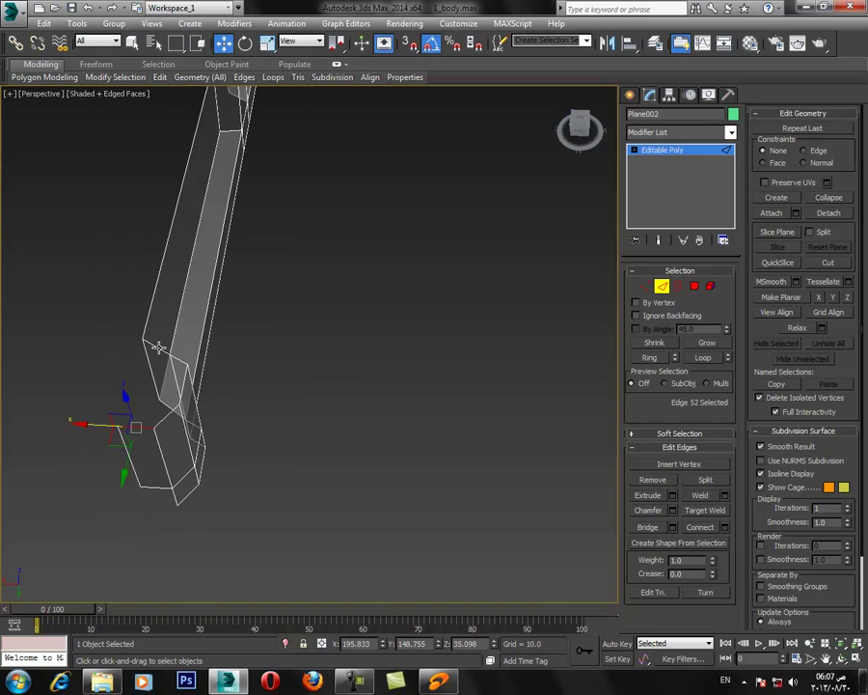
{"action": "left_click", "coordinate": [159, 347], "text": "ctrl"}
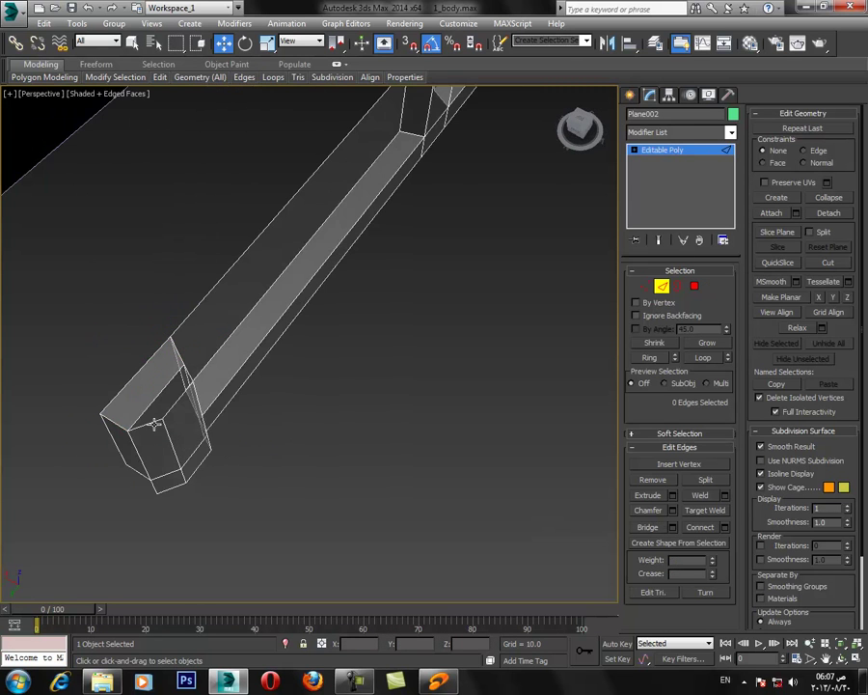
{"action": "middle_click_drag", "start_coordinate": [153, 424], "coordinate": [218, 397], "text": "alt"}
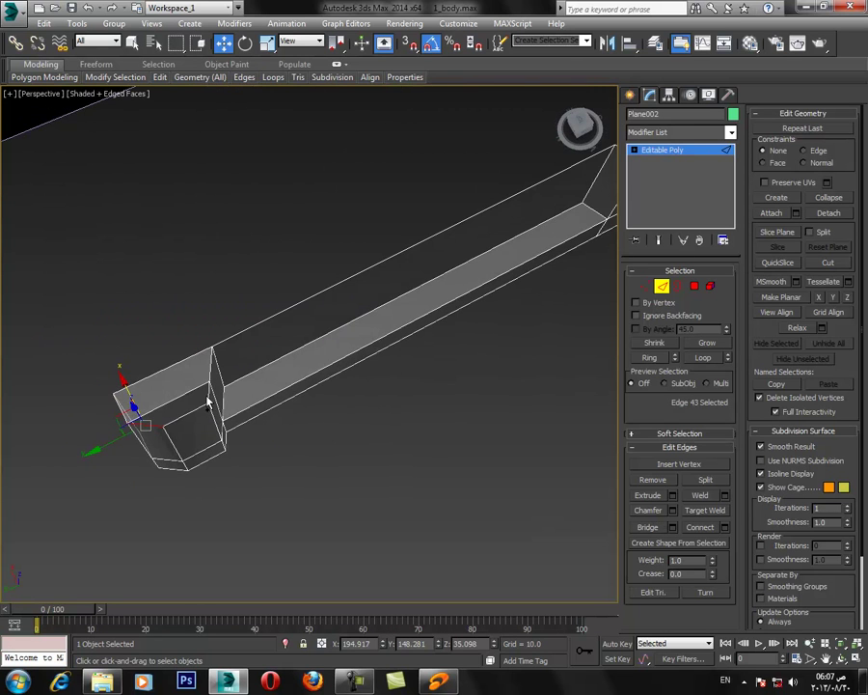
{"action": "key", "text": "ctrl+z"}
{"action": "left_click", "coordinate": [650, 525]}
{"action": "key", "text": "w"}
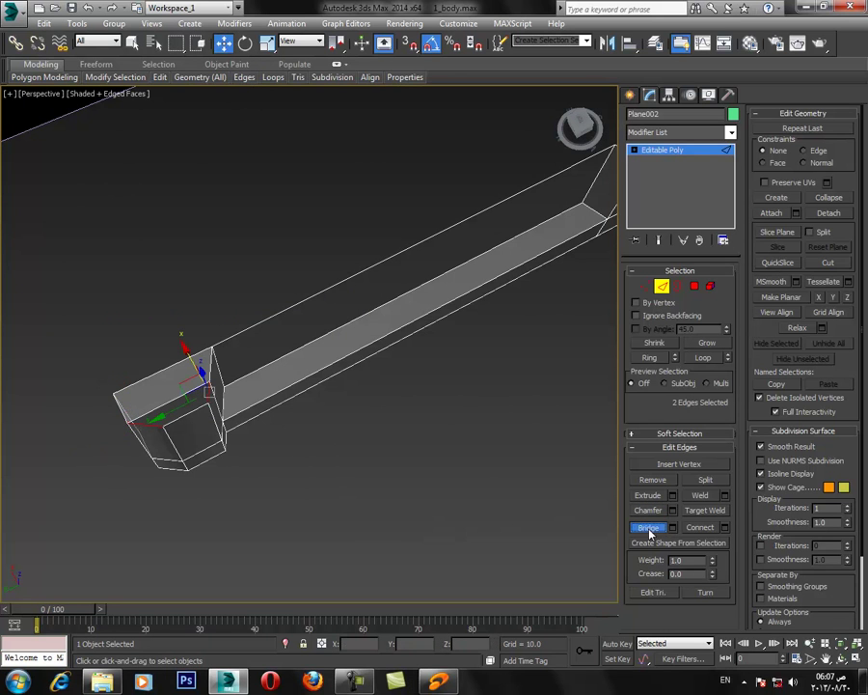
Turn off see-through display, extend the rear block's lower end edge inward flush with the face above, and weld the meeting corner.
{"action": "middle_click_drag", "start_coordinate": [294, 461], "coordinate": [246, 360], "text": "alt"}
{"action": "key", "text": "alt+x"}
{"action": "middle_click_drag", "start_coordinate": [174, 551], "coordinate": [198, 442], "text": "alt"}
{"action": "middle_click_drag", "start_coordinate": [121, 413], "coordinate": [222, 463], "text": "alt"}
{"action": "left_click", "coordinate": [146, 491]}
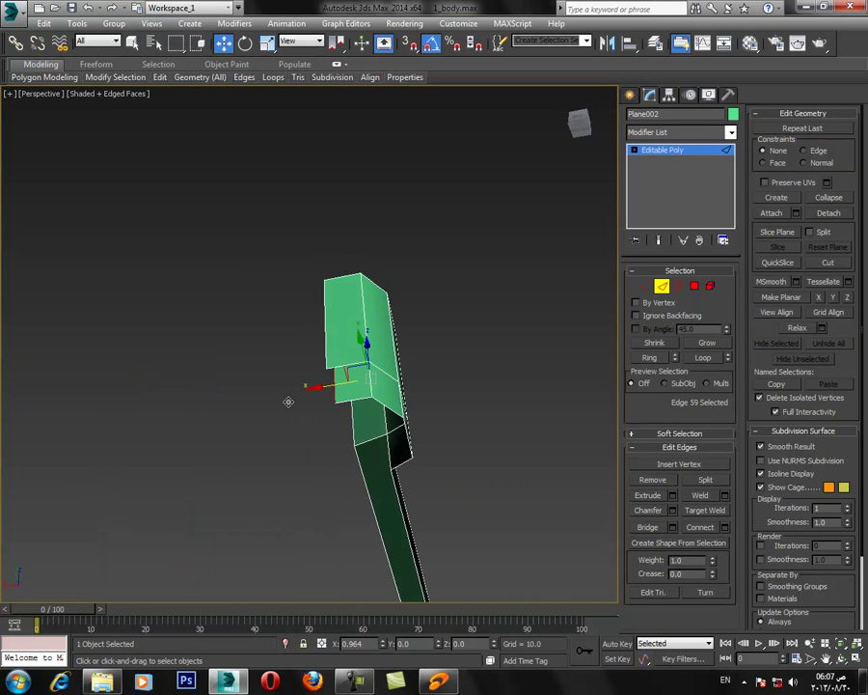
{"action": "key", "text": "1"}
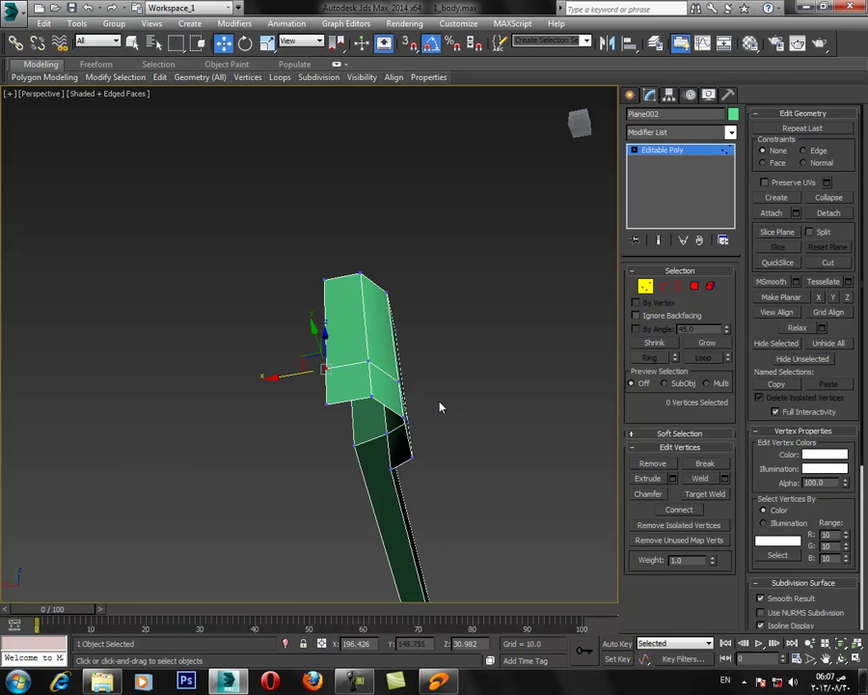
{"action": "middle_click_drag", "start_coordinate": [467, 481], "coordinate": [409, 401], "text": "alt"}
{"action": "left_click", "coordinate": [584, 325]}
Select the panel's open border and examine where it runs around the rear block's underside.
{"action": "left_click", "coordinate": [644, 288]}
{"action": "key", "text": "3"}
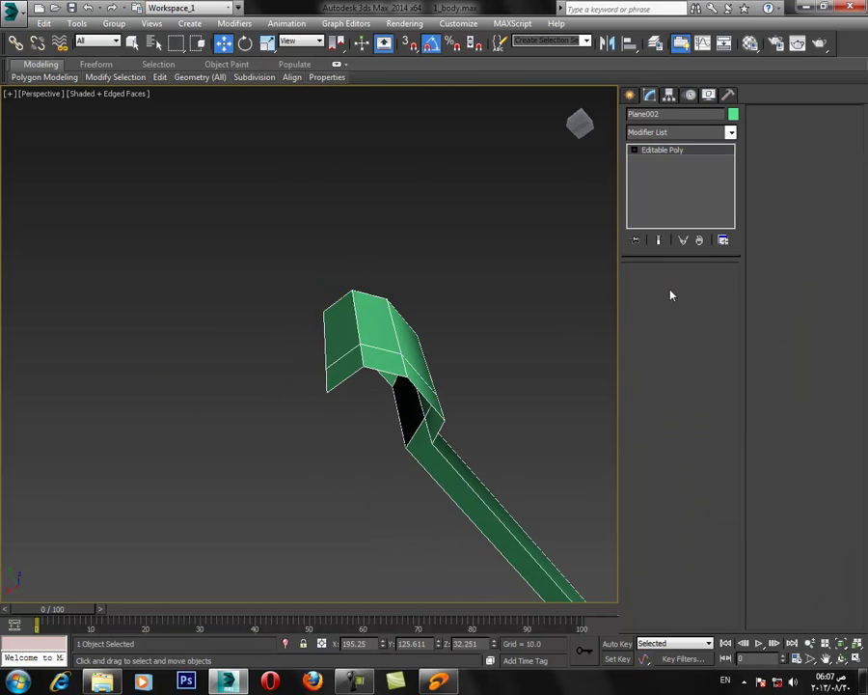
{"action": "left_click", "coordinate": [354, 378]}
{"action": "left_click", "coordinate": [353, 377]}
{"action": "middle_click_drag", "start_coordinate": [411, 400], "coordinate": [345, 438], "text": "alt"}
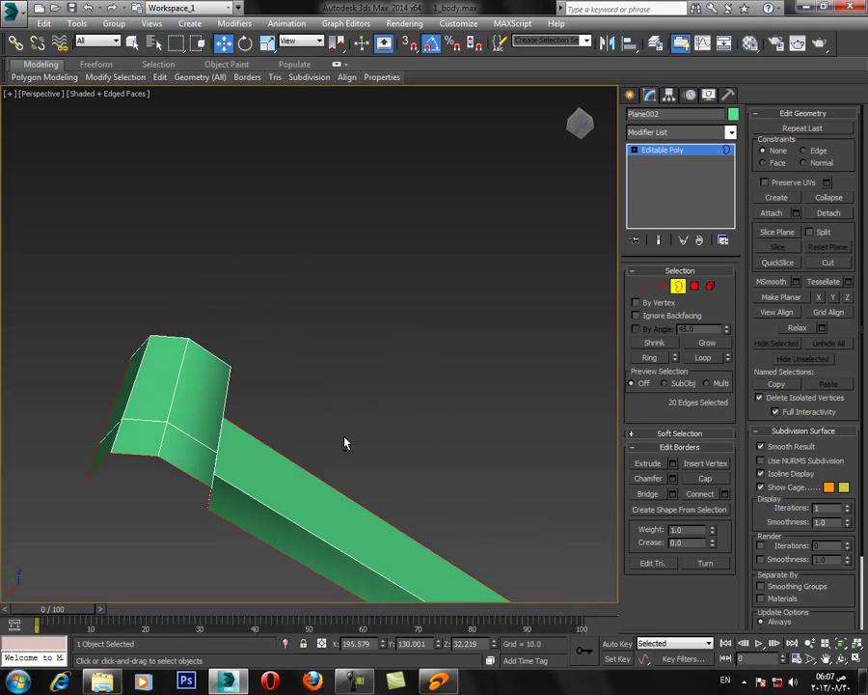
Try bridging the opposite lower edges of the raised rear block to close its underside.
{"action": "left_click", "coordinate": [662, 286]}
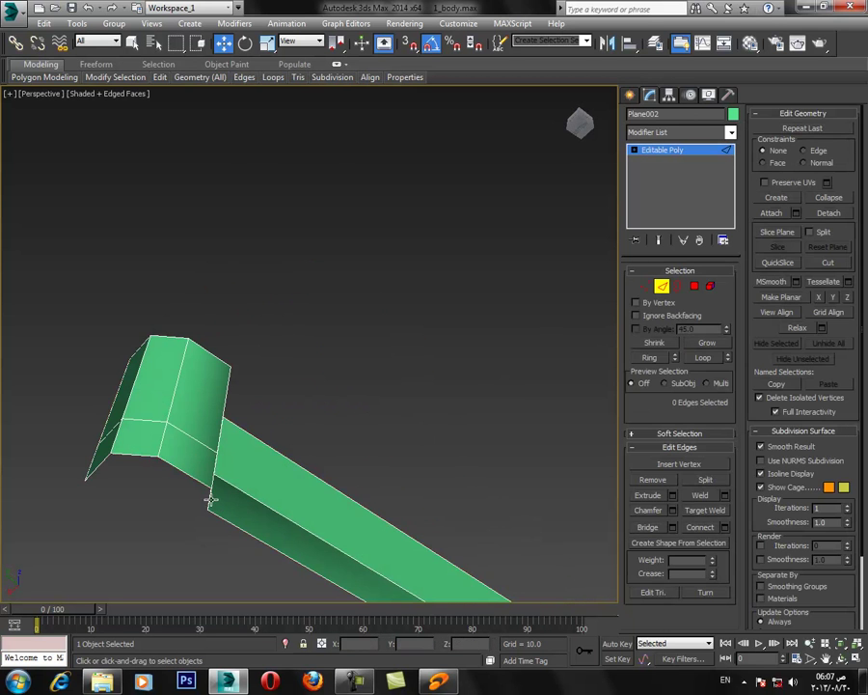
{"action": "middle_click_drag", "start_coordinate": [268, 531], "coordinate": [240, 425], "text": "alt"}
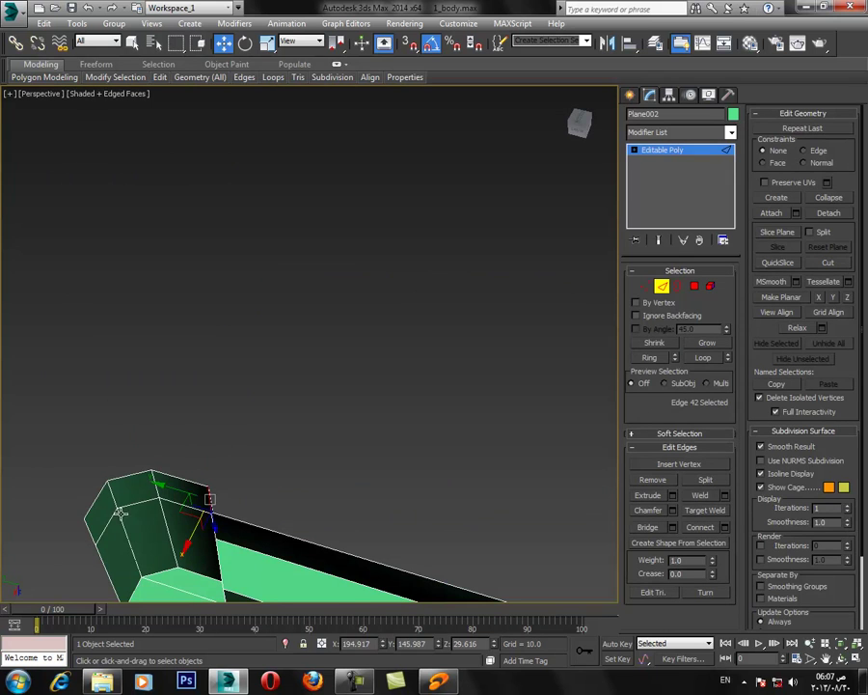
{"action": "left_click", "coordinate": [648, 527]}
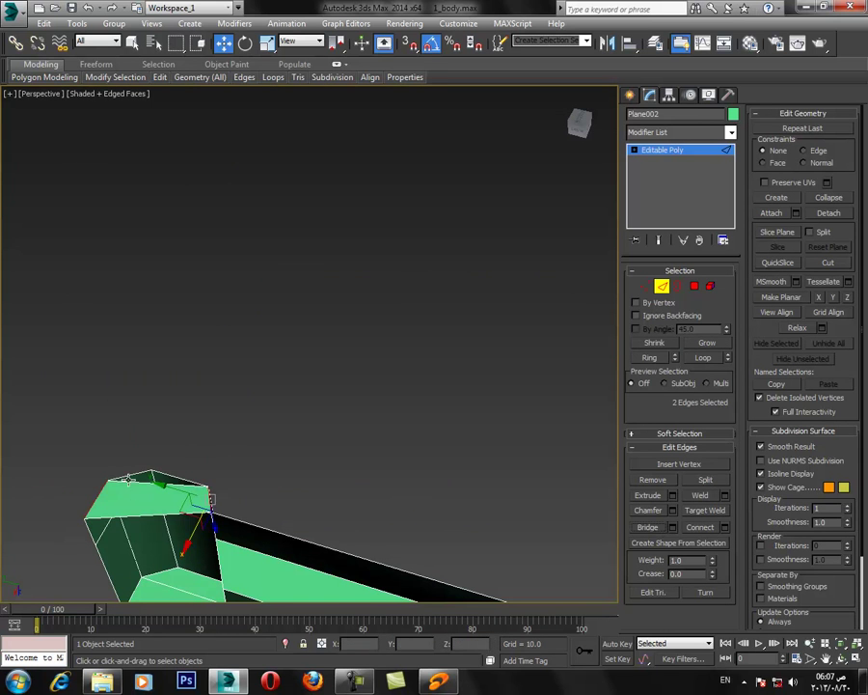
{"action": "middle_click_drag", "start_coordinate": [195, 483], "coordinate": [242, 472], "text": "alt"}
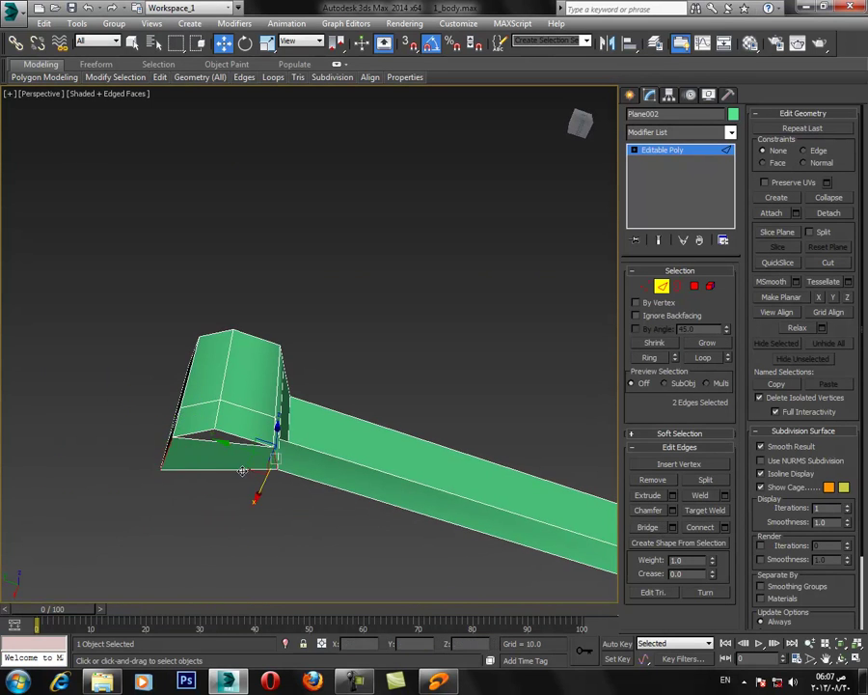
{"action": "middle_click_drag", "start_coordinate": [346, 510], "coordinate": [332, 574], "text": "alt"}
Select the panel's lower, end and upper border edges and try to shift them along X.
{"action": "scroll", "coordinate": [331, 574], "scroll_direction": "down", "scroll_amount": 4}
{"action": "middle_click_drag", "start_coordinate": [420, 473], "coordinate": [330, 364], "text": "alt"}
{"action": "middle_click_drag", "start_coordinate": [461, 545], "coordinate": [400, 515]}
{"action": "scroll", "coordinate": [316, 413], "scroll_direction": "down", "scroll_amount": 4}
{"action": "left_click", "coordinate": [210, 445]}
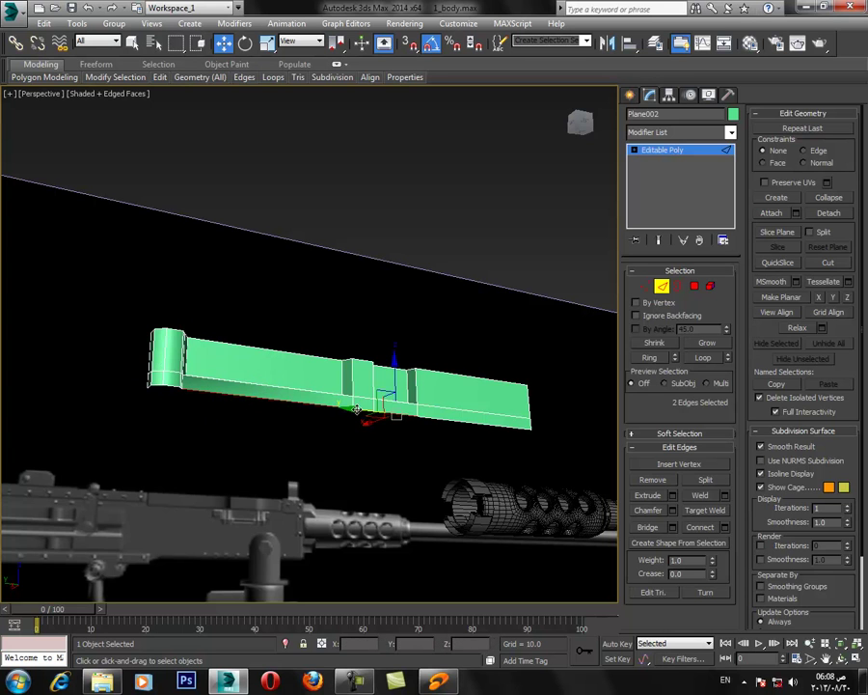
{"action": "middle_click_drag", "start_coordinate": [573, 468], "coordinate": [461, 492], "text": "alt"}
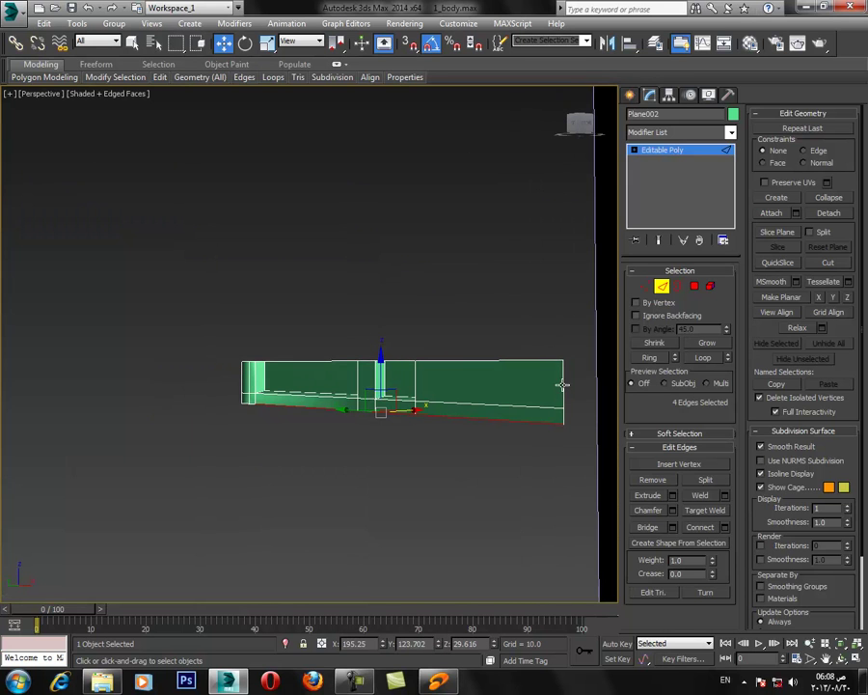
{"action": "middle_click_drag", "start_coordinate": [563, 416], "coordinate": [459, 426], "text": "alt"}
{"action": "middle_click_drag", "start_coordinate": [437, 378], "coordinate": [420, 346]}
{"action": "scroll", "coordinate": [430, 418], "scroll_direction": "up", "scroll_amount": 4}
{"action": "scroll", "coordinate": [419, 422], "scroll_direction": "down", "scroll_amount": 2}
{"action": "scroll", "coordinate": [425, 431], "scroll_direction": "down", "scroll_amount": 2}
{"action": "scroll", "coordinate": [421, 346], "scroll_direction": "up", "scroll_amount": 3}
{"action": "middle_click_drag", "start_coordinate": [279, 350], "coordinate": [252, 351], "text": "alt"}
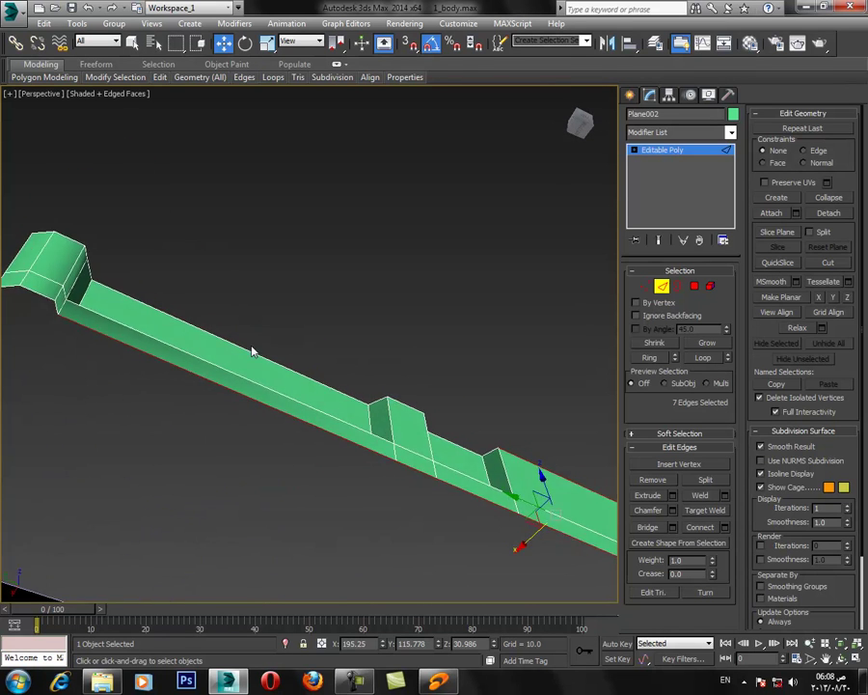
{"action": "scroll", "coordinate": [252, 351], "scroll_direction": "down", "scroll_amount": 3}
{"action": "middle_click_drag", "start_coordinate": [213, 396], "coordinate": [245, 499], "text": "alt"}
{"action": "left_click_drag", "start_coordinate": [398, 437], "coordinate": [391, 434]}
{"action": "middle_click_drag", "start_coordinate": [383, 506], "coordinate": [380, 502], "text": "alt"}
{"action": "middle_click_drag", "start_coordinate": [403, 450], "coordinate": [372, 424], "text": "alt"}
Bridge the two opposite lower edges of the rear block with a face across its underside.
{"action": "left_click", "coordinate": [276, 435]}
{"action": "left_click", "coordinate": [214, 352]}
{"action": "middle_click_drag", "start_coordinate": [214, 351], "coordinate": [268, 369], "text": "alt"}
{"action": "scroll", "coordinate": [300, 401], "scroll_direction": "up", "scroll_amount": 3}
{"action": "middle_click_drag", "start_coordinate": [265, 480], "coordinate": [221, 427], "text": "alt"}
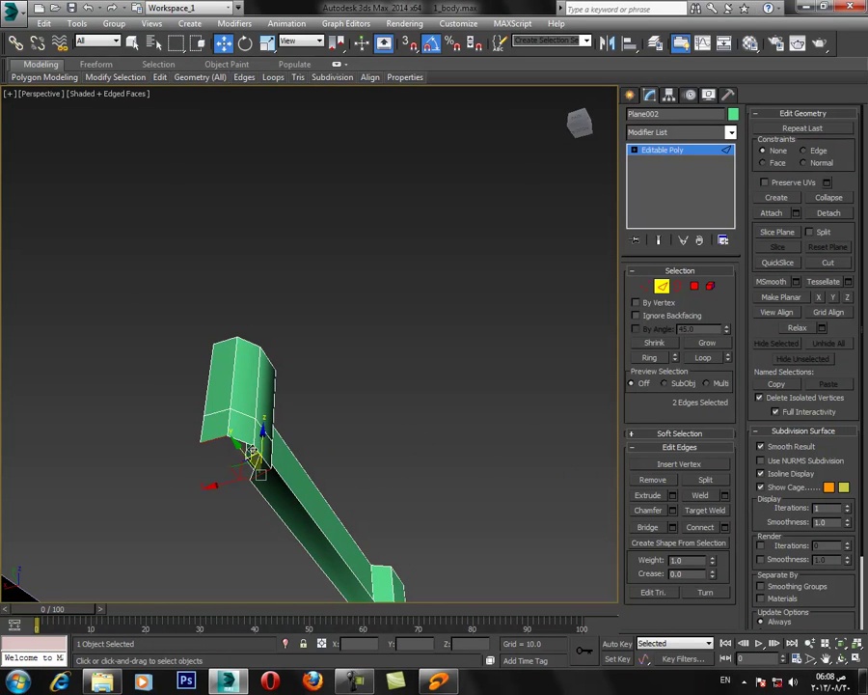
{"action": "left_click", "coordinate": [648, 528]}
Connect the long edges of the rear block's bottom face and weld the new vertices to the block's lower corners.
{"action": "middle_click_drag", "start_coordinate": [378, 490], "coordinate": [289, 439], "text": "alt"}
{"action": "scroll", "coordinate": [289, 439], "scroll_direction": "up", "scroll_amount": 3}
{"action": "left_click", "coordinate": [319, 397]}
{"action": "left_click", "coordinate": [650, 356]}
{"action": "left_click", "coordinate": [714, 529]}
{"action": "key", "text": "1"}
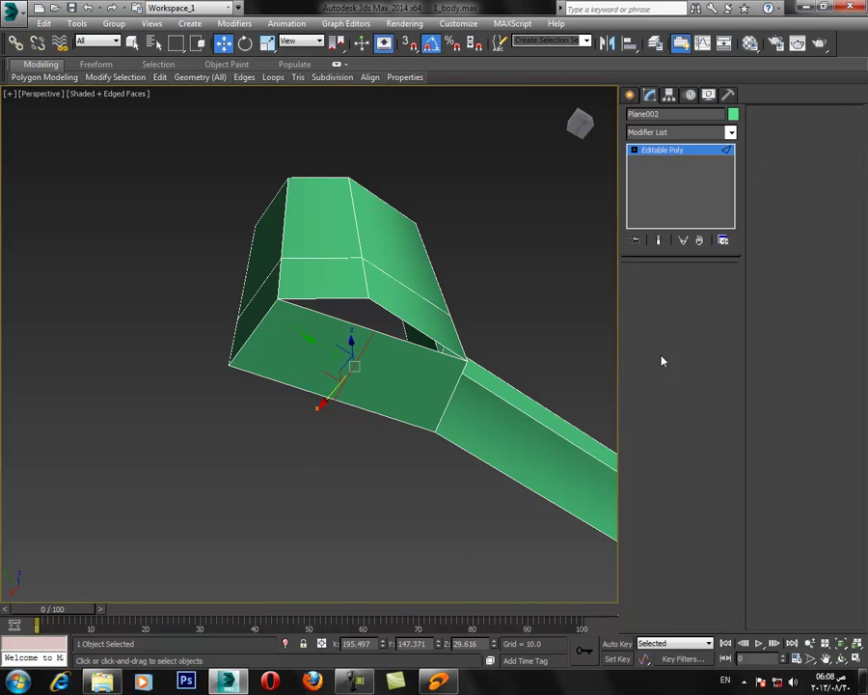
{"action": "left_click", "coordinate": [367, 299]}
{"action": "middle_click_drag", "start_coordinate": [367, 299], "coordinate": [397, 405], "text": "alt"}
{"action": "scroll", "coordinate": [363, 493], "scroll_direction": "down", "scroll_amount": 5}
{"action": "right_click", "coordinate": [457, 561]}
{"action": "scroll", "coordinate": [364, 459], "scroll_direction": "down", "scroll_amount": 3}
{"action": "scroll", "coordinate": [398, 405], "scroll_direction": "up", "scroll_amount": 4}
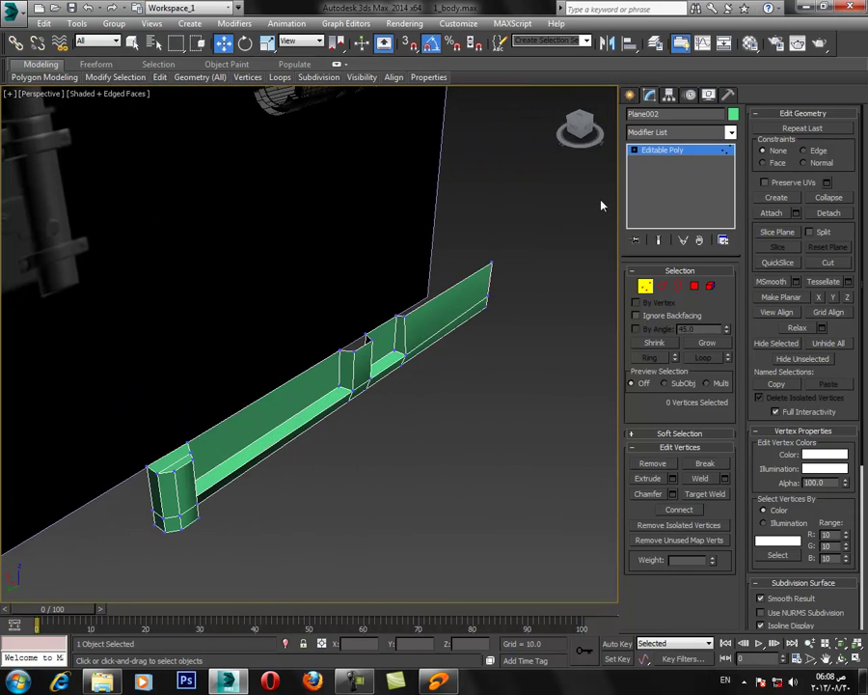
Apply a Shell modifier to the panel and adjust its outer amount to give the surface thickness.
{"action": "left_click", "coordinate": [652, 153]}
{"action": "left_click", "coordinate": [658, 134]}
{"action": "key", "text": "s"}
{"action": "key", "text": "s"}
{"action": "key", "text": "s"}
{"action": "key", "text": "s"}
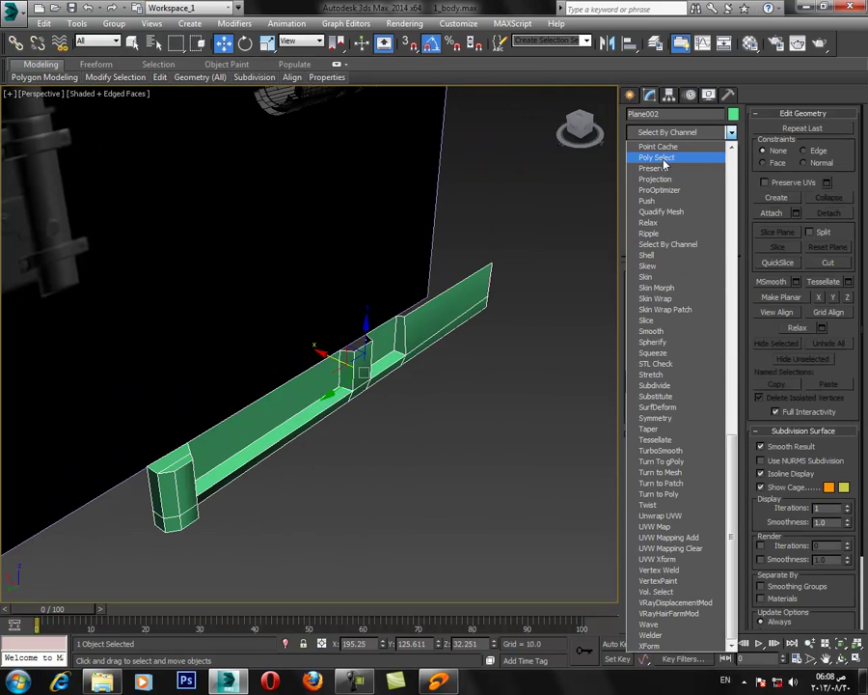
{"action": "left_click", "coordinate": [671, 256]}
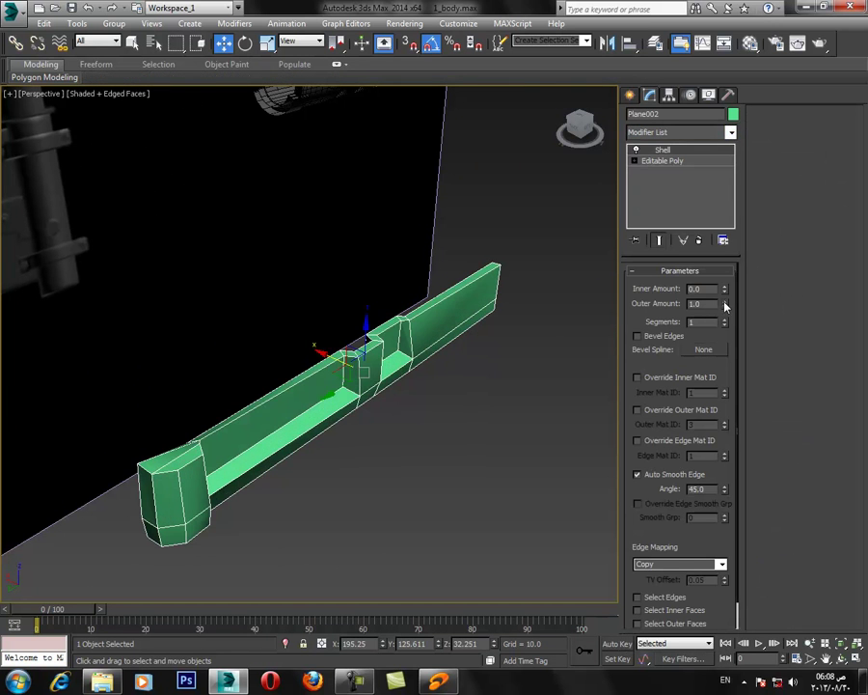
{"action": "right_click", "coordinate": [726, 303]}
{"action": "left_click_drag", "start_coordinate": [725, 303], "coordinate": [730, 245]}
{"action": "middle_click_drag", "start_coordinate": [343, 389], "coordinate": [440, 319], "text": "alt"}
Convert the shelled panel back to an Editable Poly.
{"action": "right_click", "coordinate": [444, 363]}
{"action": "mouse_move", "coordinate": [569, 431]}
{"action": "left_click", "coordinate": [640, 443]}
Examine the thickened panel's top faces and the rear block's inner corner from the front and back.
{"action": "left_click", "coordinate": [696, 285]}
{"action": "middle_click_drag", "start_coordinate": [378, 303], "coordinate": [394, 405], "text": "alt"}
{"action": "scroll", "coordinate": [361, 404], "scroll_direction": "up", "scroll_amount": 3}
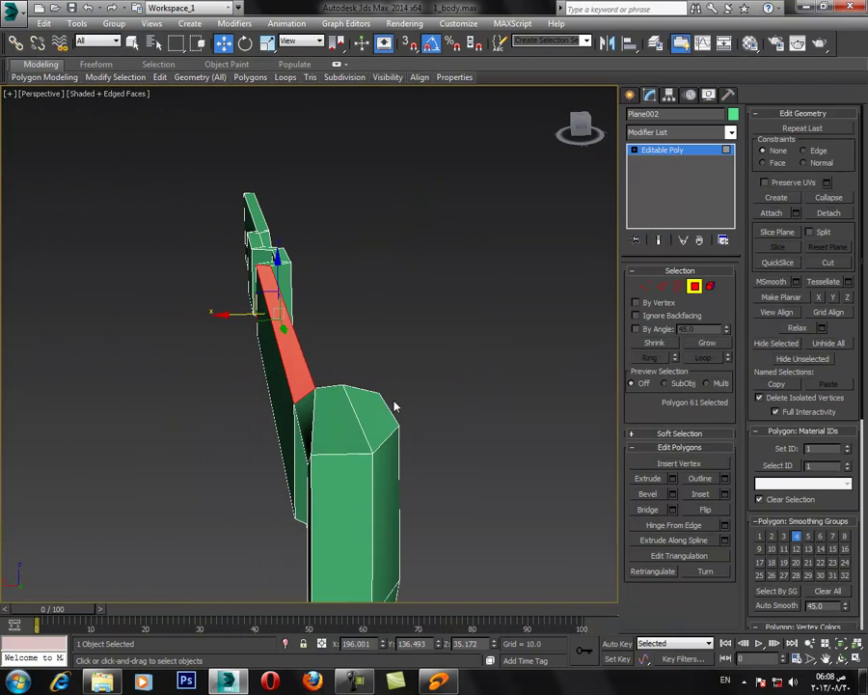
{"action": "left_click", "coordinate": [303, 403]}
{"action": "left_click", "coordinate": [647, 288]}
{"action": "left_click", "coordinate": [309, 455]}
{"action": "middle_click_drag", "start_coordinate": [343, 500], "coordinate": [272, 381]}
{"action": "middle_click_drag", "start_coordinate": [323, 309], "coordinate": [251, 293], "text": "alt"}
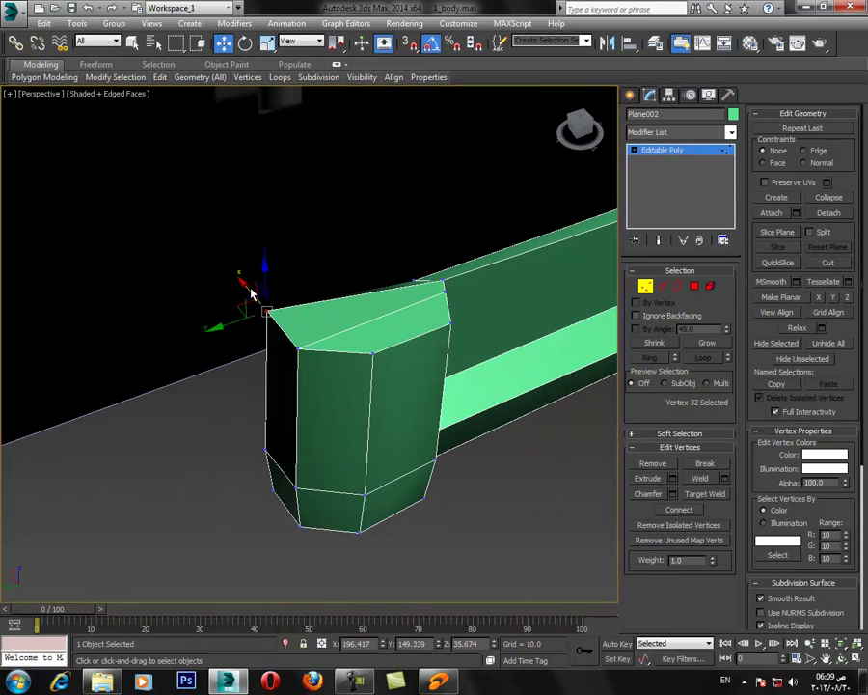
{"action": "key", "text": "a"}
{"action": "middle_click_drag", "start_coordinate": [452, 285], "coordinate": [465, 312], "text": "alt"}
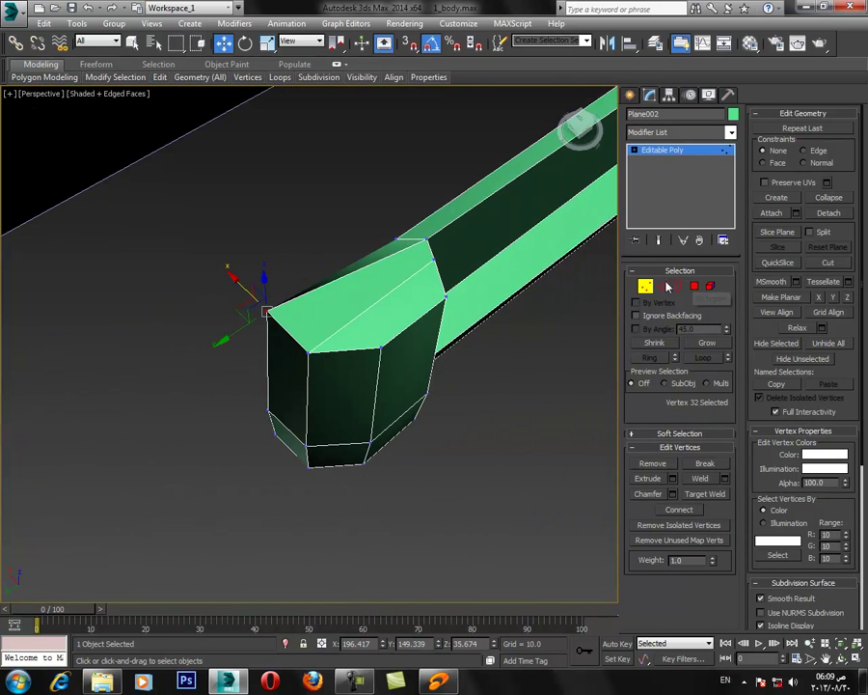
{"action": "left_click", "coordinate": [696, 290]}
{"action": "middle_click_drag", "start_coordinate": [346, 384], "coordinate": [270, 468]}
{"action": "scroll", "coordinate": [275, 463], "scroll_direction": "down", "scroll_amount": 5}
{"action": "middle_click_drag", "start_coordinate": [299, 415], "coordinate": [467, 382], "text": "alt"}
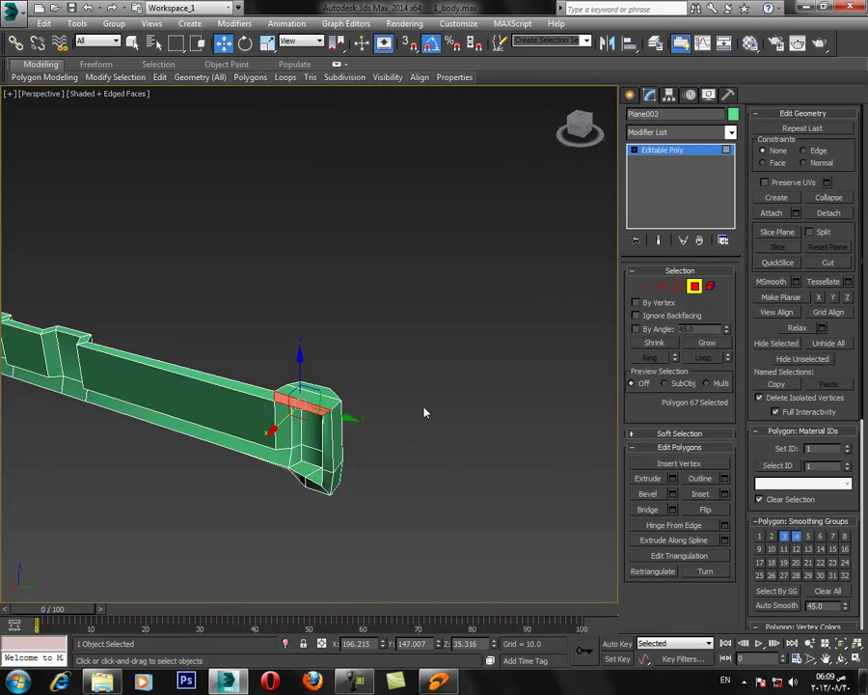
{"action": "middle_click_drag", "start_coordinate": [227, 504], "coordinate": [381, 447]}
Select the long panel's back-side polygons between the recesses and its ends, and delete them.
{"action": "left_click", "coordinate": [93, 280]}
{"action": "left_click", "coordinate": [152, 298], "text": "ctrl"}
{"action": "left_click", "coordinate": [112, 320], "text": "ctrl"}
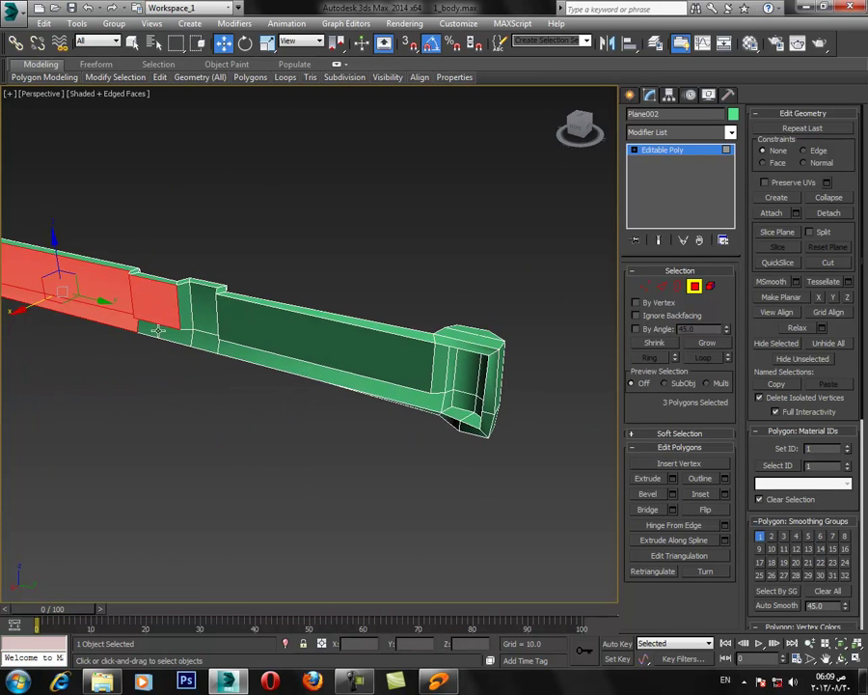
{"action": "left_click", "coordinate": [201, 340], "text": "ctrl"}
{"action": "left_click", "coordinate": [245, 332], "text": "ctrl"}
{"action": "left_click", "coordinate": [252, 357], "text": "ctrl"}
{"action": "middle_click_drag", "start_coordinate": [263, 367], "coordinate": [439, 397], "text": "alt"}
{"action": "left_click", "coordinate": [168, 388], "text": "ctrl"}
{"action": "scroll", "coordinate": [169, 391], "scroll_direction": "down", "scroll_amount": 3}
{"action": "middle_click_drag", "start_coordinate": [207, 449], "coordinate": [305, 286]}
{"action": "left_click", "coordinate": [435, 311], "text": "ctrl"}
{"action": "key", "text": "Delete"}
Delete the inner wall polygons of the hollow rear block as seen from the panel's back side.
{"action": "middle_click_drag", "start_coordinate": [569, 378], "coordinate": [376, 478]}
{"action": "scroll", "coordinate": [336, 307], "scroll_direction": "up", "scroll_amount": 4}
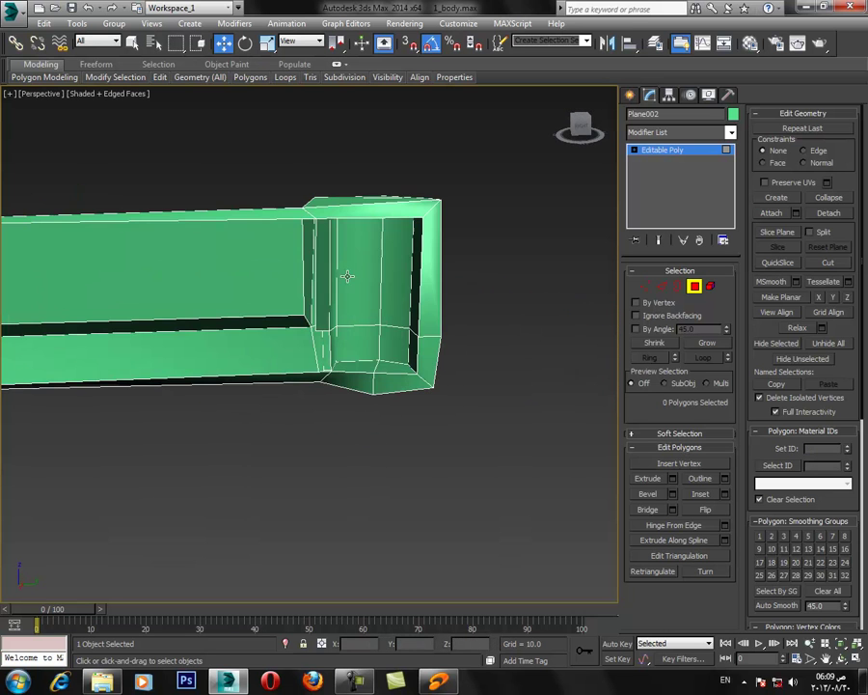
{"action": "left_click", "coordinate": [358, 214]}
{"action": "middle_click_drag", "start_coordinate": [384, 274], "coordinate": [332, 268], "text": "alt"}
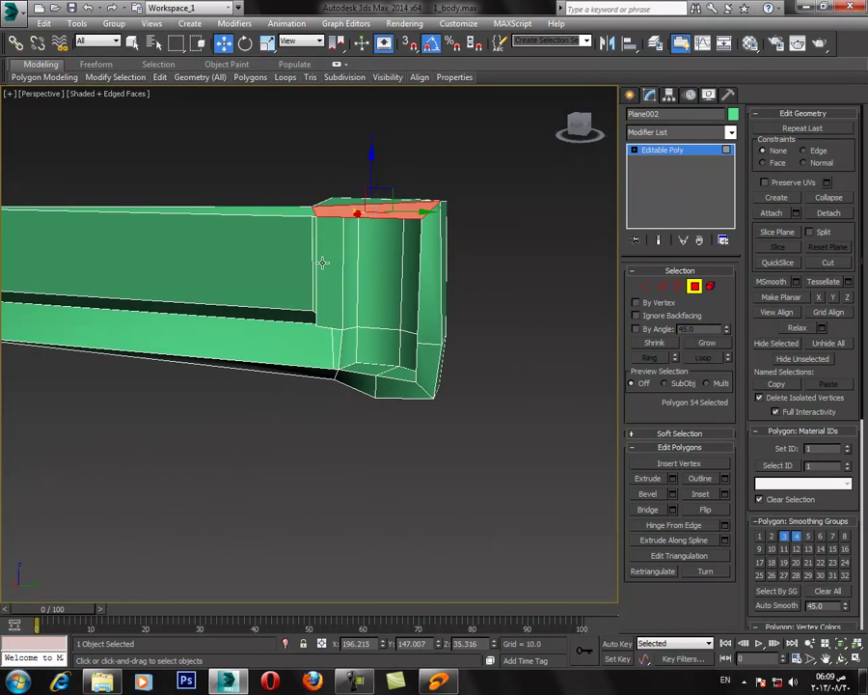
{"action": "left_click", "coordinate": [328, 262]}
{"action": "left_click", "coordinate": [354, 256], "text": "ctrl"}
{"action": "left_click", "coordinate": [384, 255], "text": "ctrl"}
{"action": "left_click", "coordinate": [411, 259], "text": "ctrl"}
{"action": "middle_click_drag", "start_coordinate": [415, 294], "coordinate": [415, 353], "text": "alt"}
{"action": "left_click", "coordinate": [405, 344], "text": "ctrl"}
{"action": "left_click", "coordinate": [369, 338], "text": "ctrl"}
{"action": "middle_click_drag", "start_coordinate": [363, 345], "coordinate": [430, 358], "text": "alt"}
{"action": "key", "text": "Delete"}
Try to delete the rear block's top polygons.
{"action": "middle_click_drag", "start_coordinate": [436, 278], "coordinate": [433, 204], "text": "alt"}
{"action": "left_click", "coordinate": [412, 466]}
{"action": "left_click", "coordinate": [388, 476], "text": "ctrl"}
{"action": "middle_click_drag", "start_coordinate": [440, 424], "coordinate": [314, 591], "text": "alt"}
{"action": "key", "text": "Delete"}
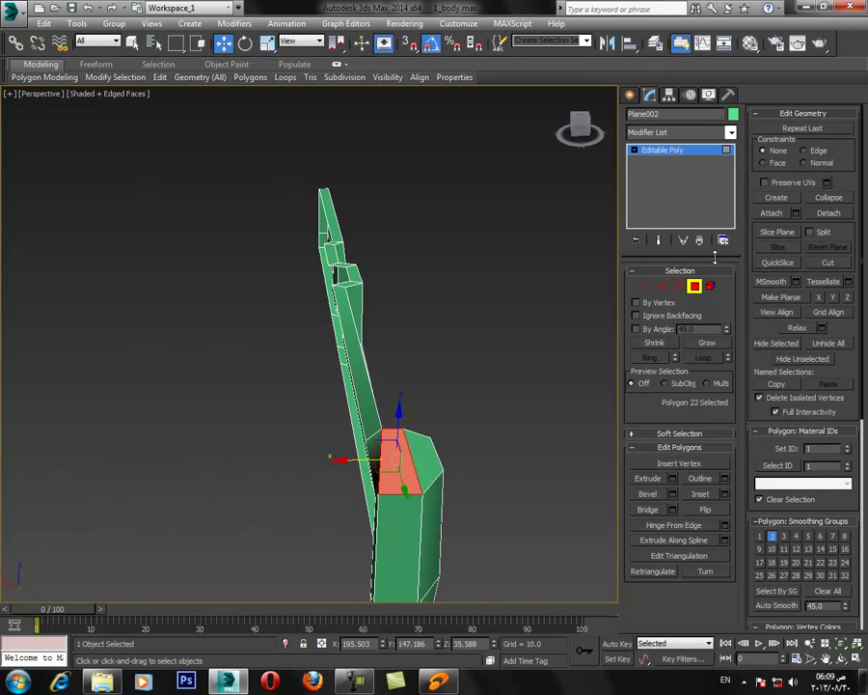
Select the inner vertices at the rear block's end and shift them along X to align the back rim.
{"action": "left_click", "coordinate": [642, 288]}
{"action": "middle_click_drag", "start_coordinate": [378, 495], "coordinate": [353, 279]}
{"action": "middle_click_drag", "start_coordinate": [374, 483], "coordinate": [359, 410], "text": "alt"}
{"action": "left_click", "coordinate": [345, 458], "text": "ctrl"}
{"action": "middle_click_drag", "start_coordinate": [345, 458], "coordinate": [336, 387], "text": "alt"}
{"action": "left_click_drag", "start_coordinate": [323, 383], "coordinate": [330, 385]}
{"action": "middle_click_drag", "start_coordinate": [388, 494], "coordinate": [348, 484], "text": "alt"}
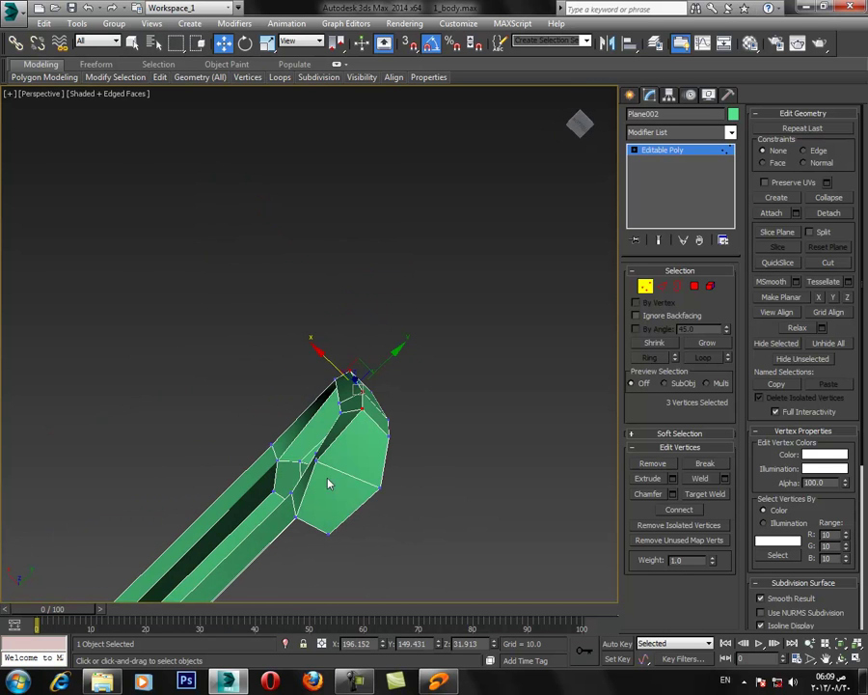
{"action": "left_click_drag", "start_coordinate": [287, 432], "coordinate": [305, 437]}
{"action": "middle_click_drag", "start_coordinate": [334, 475], "coordinate": [230, 634], "text": "alt"}
Move the four upper back vertices of the middle block and far end section about 0.7 units along X.
{"action": "scroll", "coordinate": [431, 431], "scroll_direction": "down", "scroll_amount": 3}
{"action": "middle_click_drag", "start_coordinate": [432, 433], "coordinate": [384, 401], "text": "alt"}
{"action": "middle_click_drag", "start_coordinate": [463, 411], "coordinate": [405, 375]}
{"action": "left_click", "coordinate": [434, 452]}
{"action": "left_click", "coordinate": [660, 288]}
{"action": "scroll", "coordinate": [405, 374], "scroll_direction": "up", "scroll_amount": 3}
{"action": "left_click", "coordinate": [641, 286]}
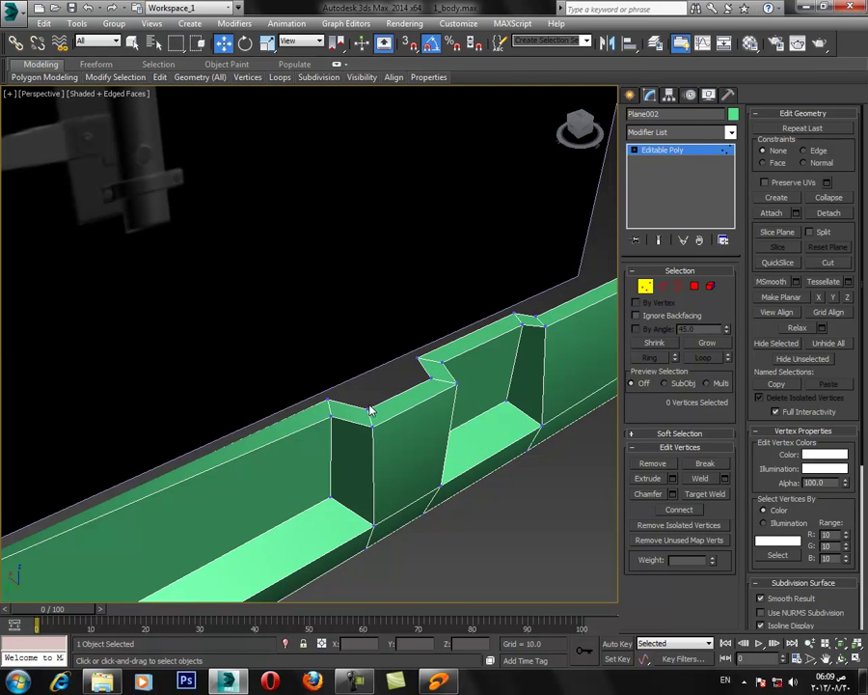
{"action": "left_click", "coordinate": [430, 378], "text": "ctrl"}
{"action": "middle_click_drag", "start_coordinate": [569, 316], "coordinate": [416, 396]}
{"action": "left_click", "coordinate": [446, 342], "text": "ctrl"}
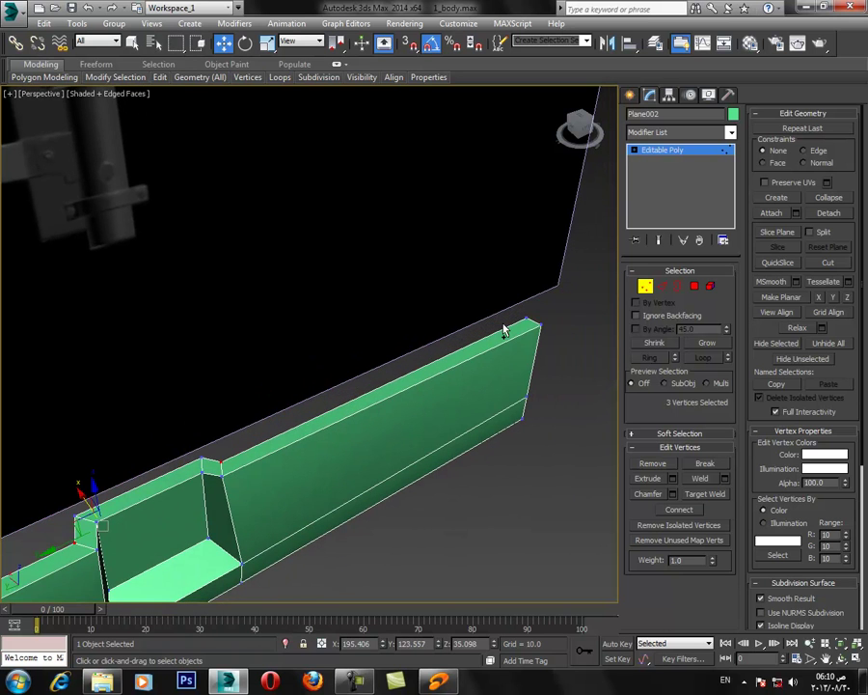
{"action": "left_click", "coordinate": [525, 320], "text": "ctrl"}
{"action": "middle_click_drag", "start_coordinate": [526, 319], "coordinate": [560, 326], "text": "alt"}
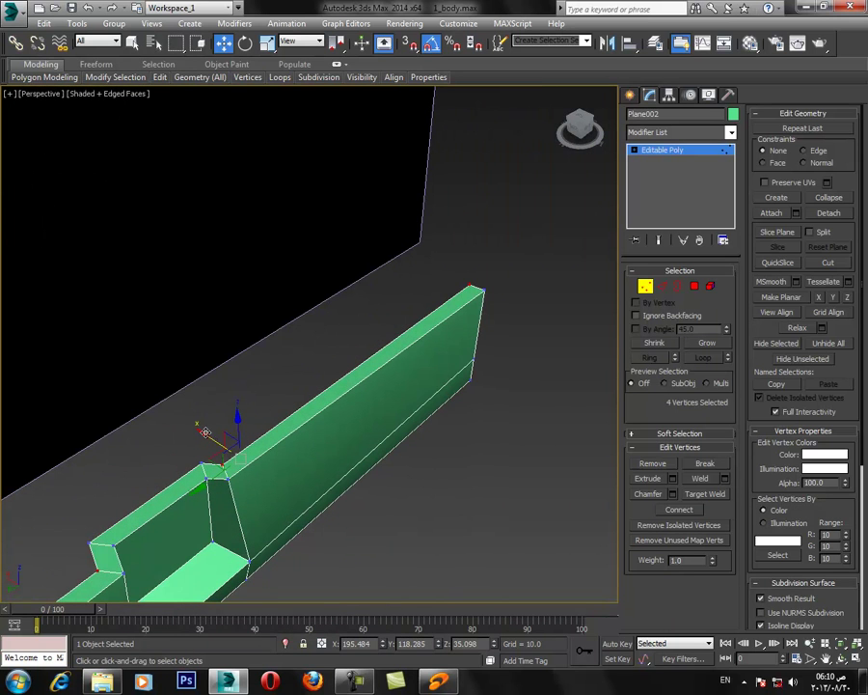
{"action": "left_click_drag", "start_coordinate": [205, 432], "coordinate": [196, 422]}
Keep only the middle block's two upper back vertices selected and move them another 0.55 units or so along X.
{"action": "middle_click_drag", "start_coordinate": [181, 482], "coordinate": [238, 437]}
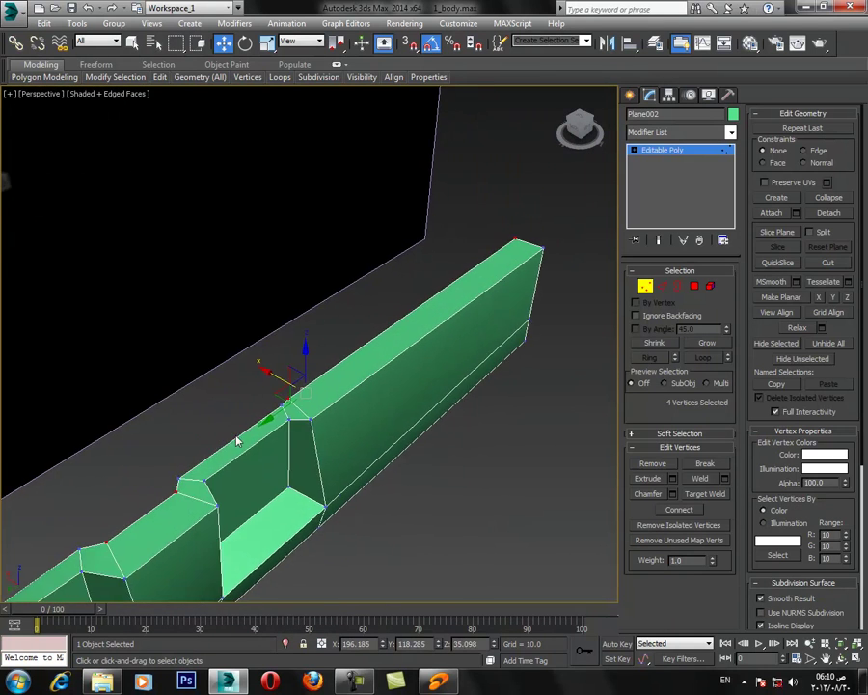
{"action": "scroll", "coordinate": [238, 437], "scroll_direction": "down", "scroll_amount": 3}
{"action": "left_click_drag", "start_coordinate": [242, 486], "coordinate": [236, 484], "text": "alt"}
{"action": "middle_click_drag", "start_coordinate": [208, 485], "coordinate": [306, 439]}
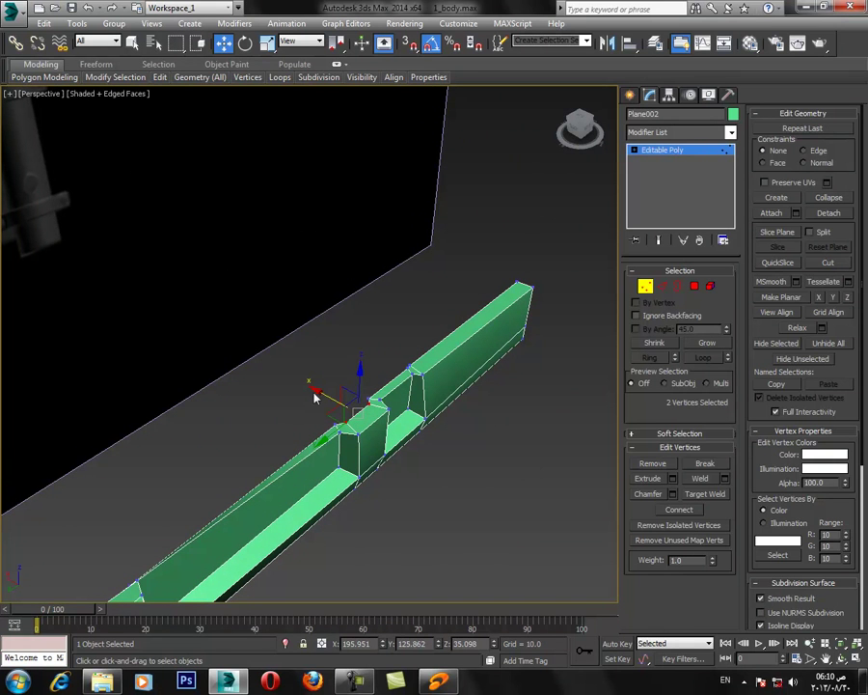
{"action": "middle_click_drag", "start_coordinate": [337, 451], "coordinate": [228, 345], "text": "alt"}
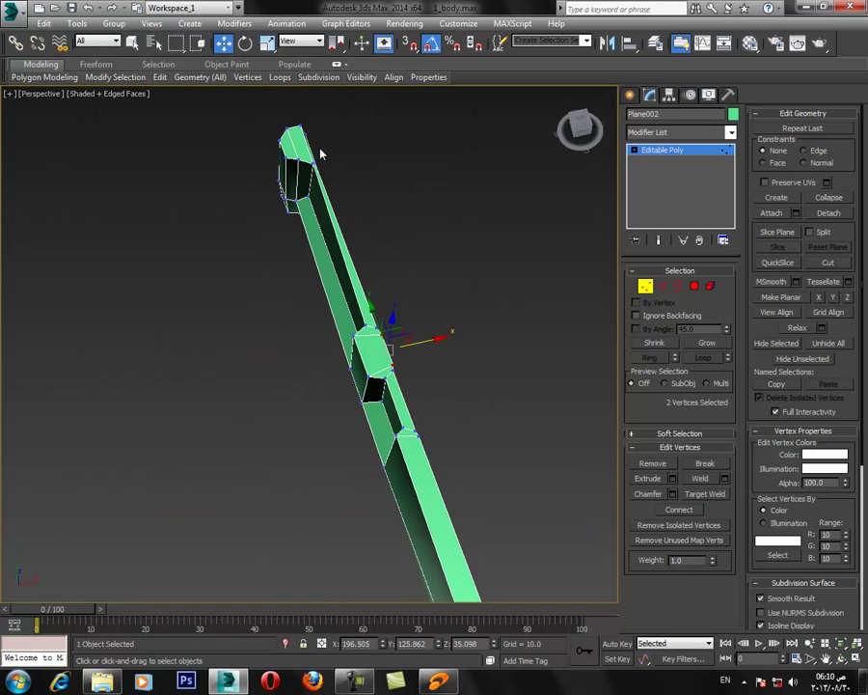
Select the back rim polygons along the rear block's end and the panel's underside, then reduce the selection to the block's portion.
{"action": "middle_click_drag", "start_coordinate": [384, 198], "coordinate": [348, 232], "text": "alt"}
{"action": "middle_click_drag", "start_coordinate": [348, 232], "coordinate": [368, 419]}
{"action": "scroll", "coordinate": [361, 349], "scroll_direction": "up", "scroll_amount": 3}
{"action": "middle_click_drag", "start_coordinate": [361, 349], "coordinate": [328, 280], "text": "alt"}
{"action": "left_click_drag", "start_coordinate": [347, 278], "coordinate": [346, 280]}
{"action": "middle_click_drag", "start_coordinate": [352, 287], "coordinate": [387, 254], "text": "alt"}
{"action": "left_click", "coordinate": [695, 285]}
{"action": "middle_click_drag", "start_coordinate": [376, 348], "coordinate": [395, 391], "text": "alt"}
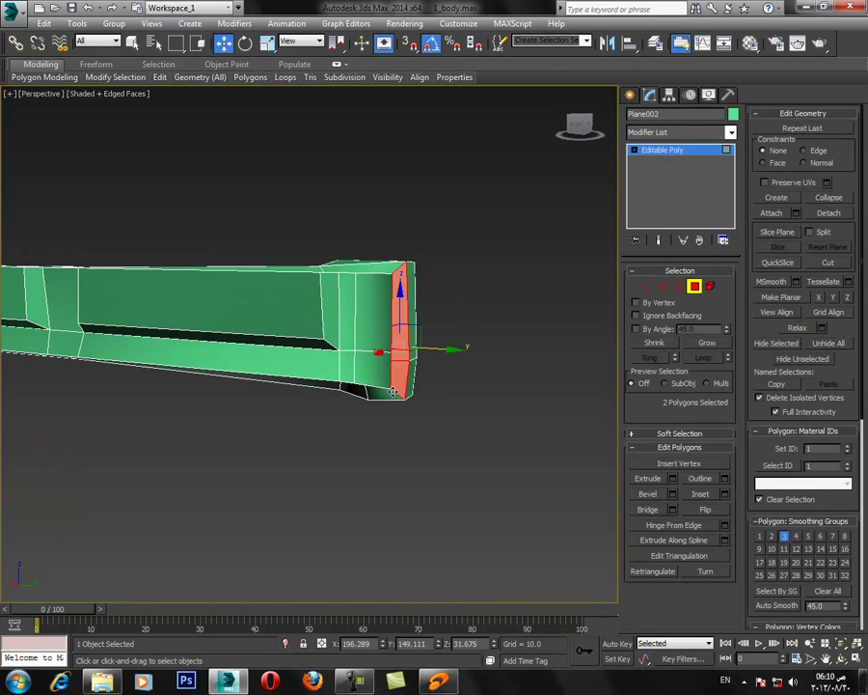
{"action": "left_click", "coordinate": [324, 386], "text": "ctrl"}
{"action": "middle_click_drag", "start_coordinate": [168, 410], "coordinate": [253, 355]}
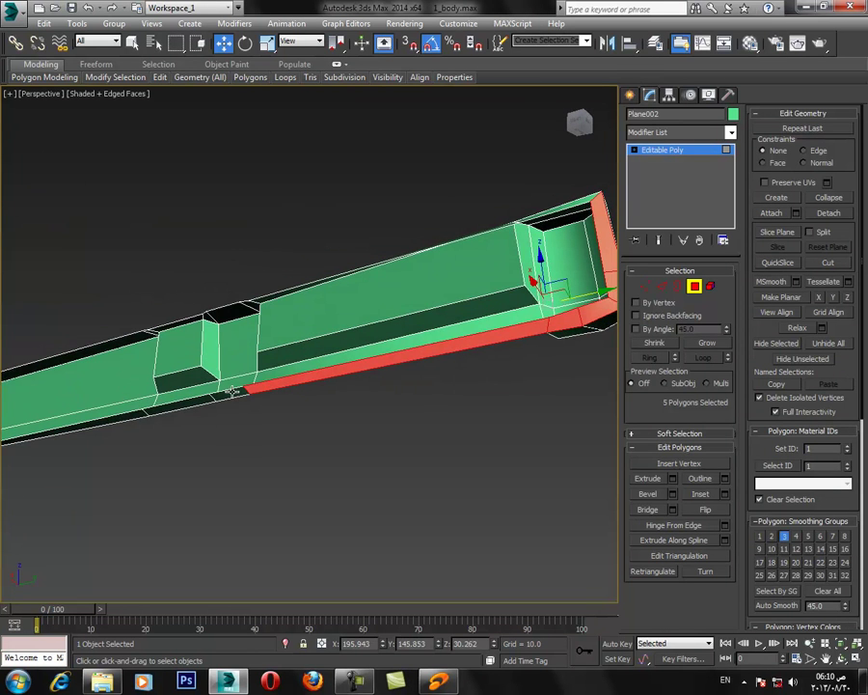
{"action": "middle_click_drag", "start_coordinate": [66, 443], "coordinate": [221, 417]}
{"action": "scroll", "coordinate": [458, 342], "scroll_direction": "down", "scroll_amount": 3}
{"action": "middle_click_drag", "start_coordinate": [458, 341], "coordinate": [150, 356], "text": "alt"}
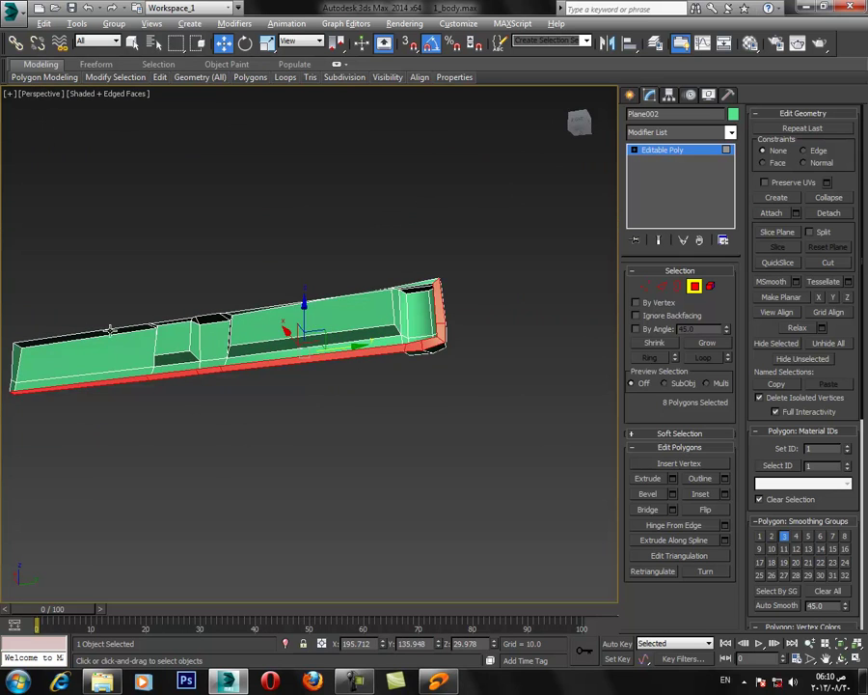
{"action": "left_click_drag", "start_coordinate": [291, 445], "coordinate": [297, 446], "text": "alt"}
{"action": "left_click_drag", "start_coordinate": [246, 296], "coordinate": [2, 491], "text": "alt"}
{"action": "middle_click_drag", "start_coordinate": [495, 412], "coordinate": [443, 421]}
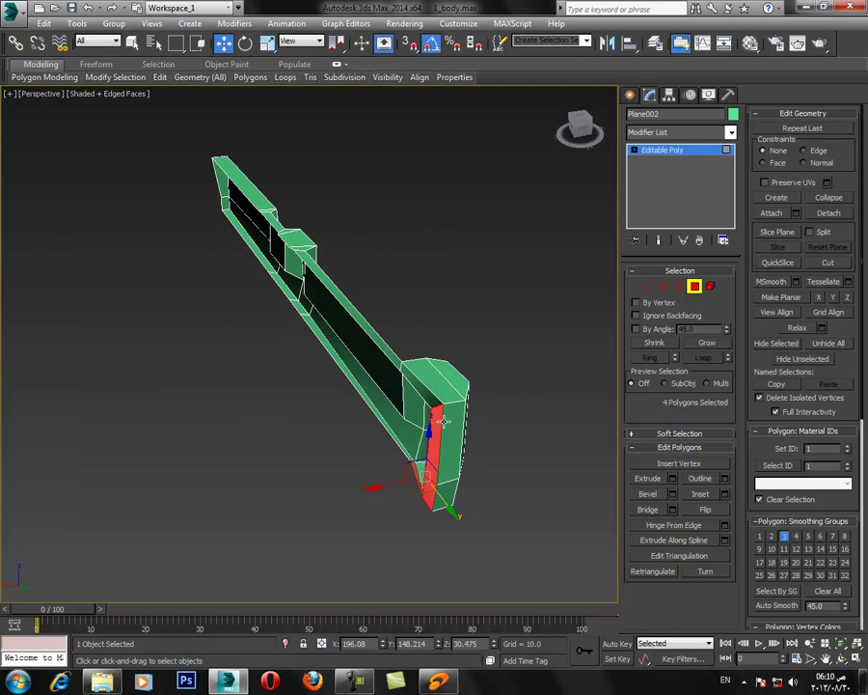
Connect the ring of vertical edges running through the blocks and panel with two segments at pinch 80.
{"action": "left_click", "coordinate": [662, 285]}
{"action": "middle_click_drag", "start_coordinate": [519, 317], "coordinate": [293, 532], "text": "alt"}
{"action": "left_click", "coordinate": [292, 532]}
{"action": "middle_click_drag", "start_coordinate": [547, 436], "coordinate": [430, 393], "text": "alt"}
{"action": "middle_click_drag", "start_coordinate": [417, 367], "coordinate": [439, 420], "text": "alt"}
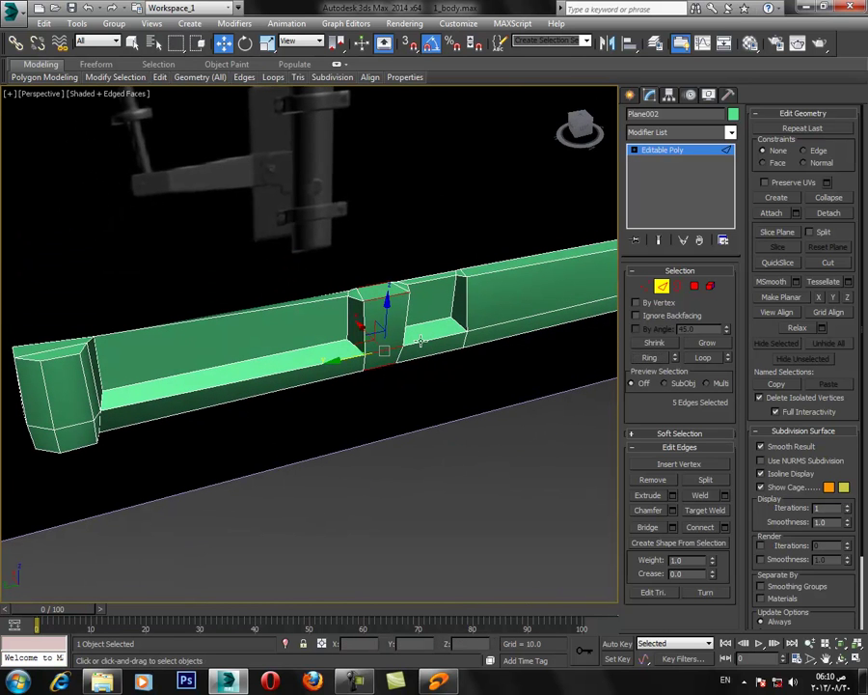
{"action": "left_click", "coordinate": [407, 307]}
{"action": "left_click", "coordinate": [648, 358]}
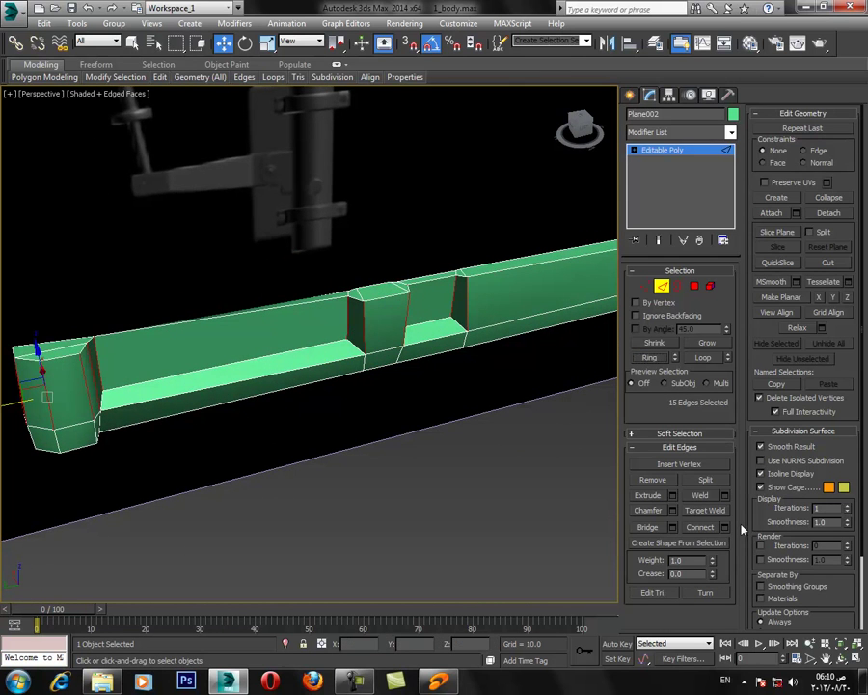
{"action": "left_click", "coordinate": [726, 527]}
{"action": "left_click", "coordinate": [319, 350]}
{"action": "left_click_drag", "start_coordinate": [319, 370], "coordinate": [358, 151]}
{"action": "left_click", "coordinate": [316, 411]}
{"action": "left_click", "coordinate": [360, 450]}
Connect the ring of short depth edges on the facing sides of the rear and middle blocks with two segments at pinch 80.
{"action": "middle_click_drag", "start_coordinate": [337, 386], "coordinate": [382, 409]}
{"action": "scroll", "coordinate": [382, 409], "scroll_direction": "up", "scroll_amount": 2}
{"action": "left_click", "coordinate": [417, 350]}
{"action": "left_click", "coordinate": [646, 357]}
{"action": "middle_click_drag", "start_coordinate": [525, 384], "coordinate": [356, 378]}
{"action": "left_click", "coordinate": [230, 465]}
{"action": "middle_click_drag", "start_coordinate": [288, 363], "coordinate": [333, 382], "text": "alt"}
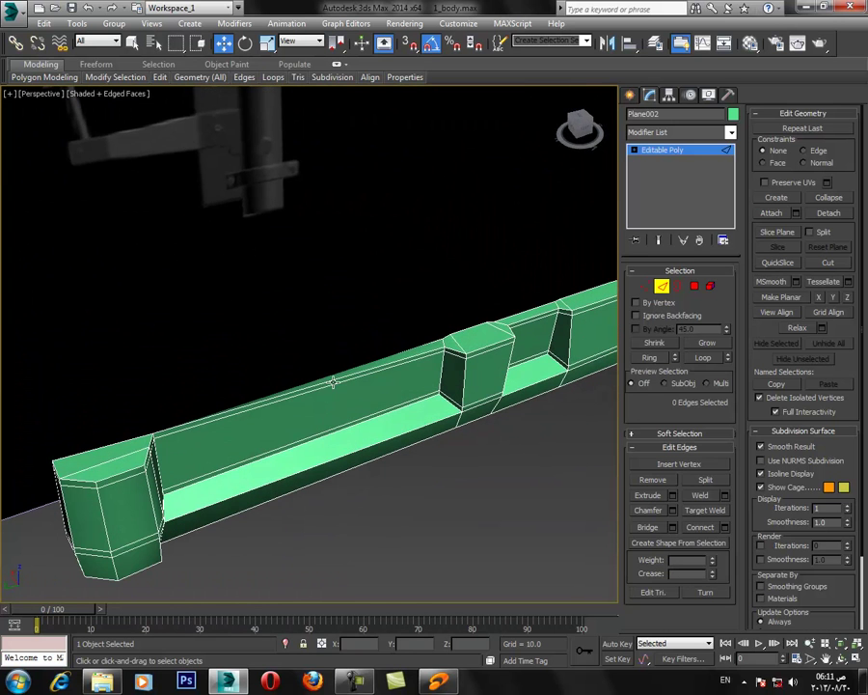
{"action": "left_click", "coordinate": [452, 351]}
{"action": "left_click", "coordinate": [649, 358]}
{"action": "middle_click_drag", "start_coordinate": [539, 405], "coordinate": [532, 403], "text": "alt"}
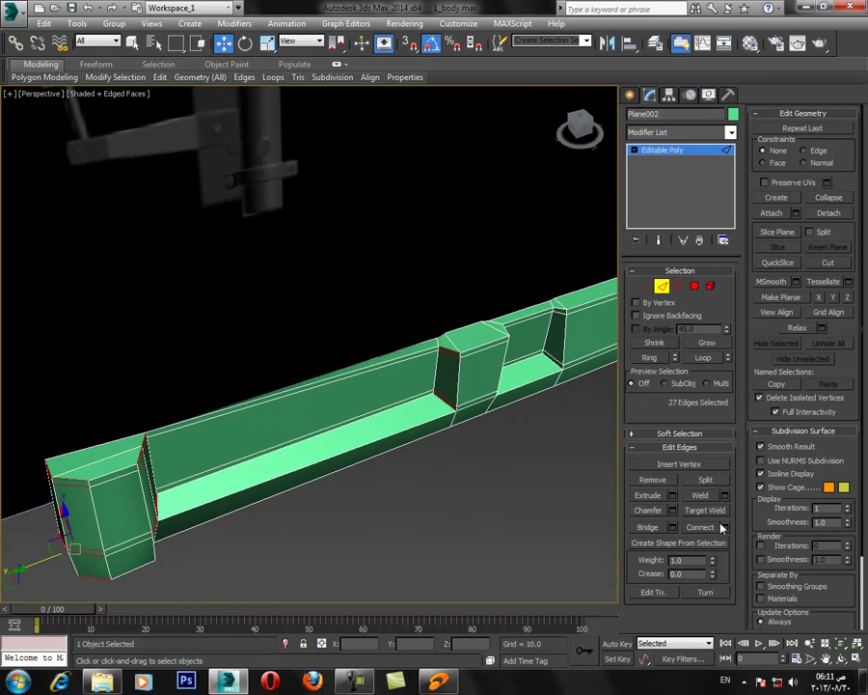
{"action": "middle_click_drag", "start_coordinate": [417, 476], "coordinate": [385, 474], "text": "alt"}
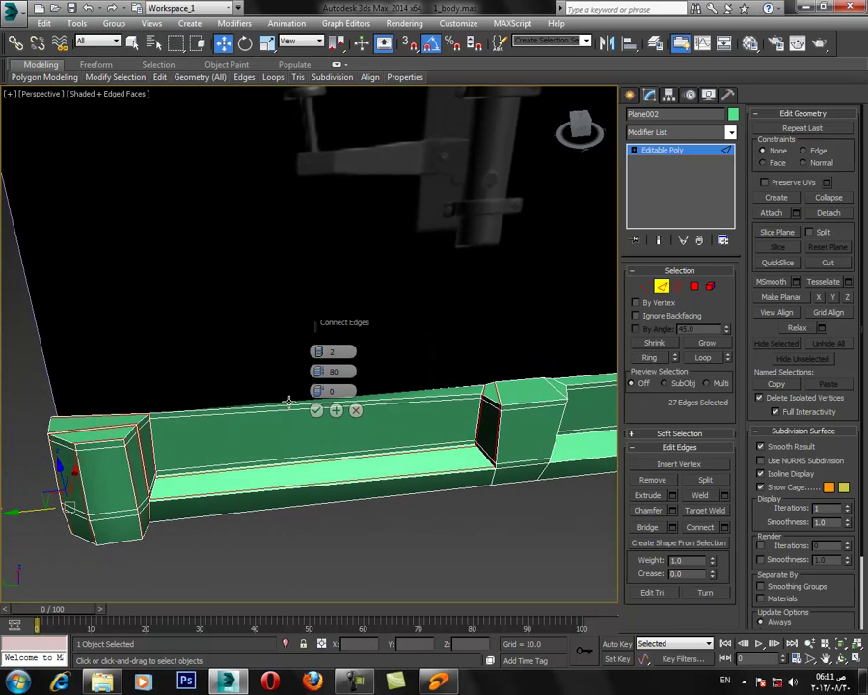
{"action": "left_click", "coordinate": [317, 413]}
{"action": "left_click", "coordinate": [426, 552]}
Connect the edge ring on the middle block's far side, bordering the small recess, using the Connect Edges settings.
{"action": "middle_click_drag", "start_coordinate": [474, 530], "coordinate": [294, 451]}
{"action": "left_click", "coordinate": [532, 437]}
{"action": "left_click", "coordinate": [650, 358]}
{"action": "scroll", "coordinate": [377, 403], "scroll_direction": "down", "scroll_amount": 3}
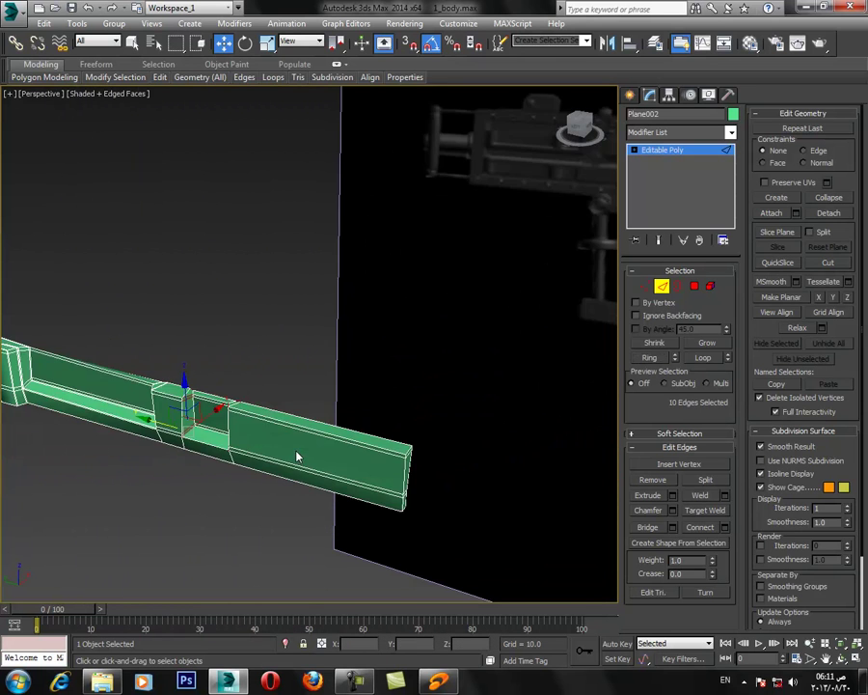
{"action": "scroll", "coordinate": [294, 452], "scroll_direction": "up", "scroll_amount": 3}
{"action": "left_click", "coordinate": [721, 529]}
{"action": "left_click", "coordinate": [510, 502]}
Connect the ring of edges running across the thickness of the middle block and the far end section.
{"action": "middle_click_drag", "start_coordinate": [531, 474], "coordinate": [506, 465], "text": "alt"}
{"action": "left_click", "coordinate": [650, 357]}
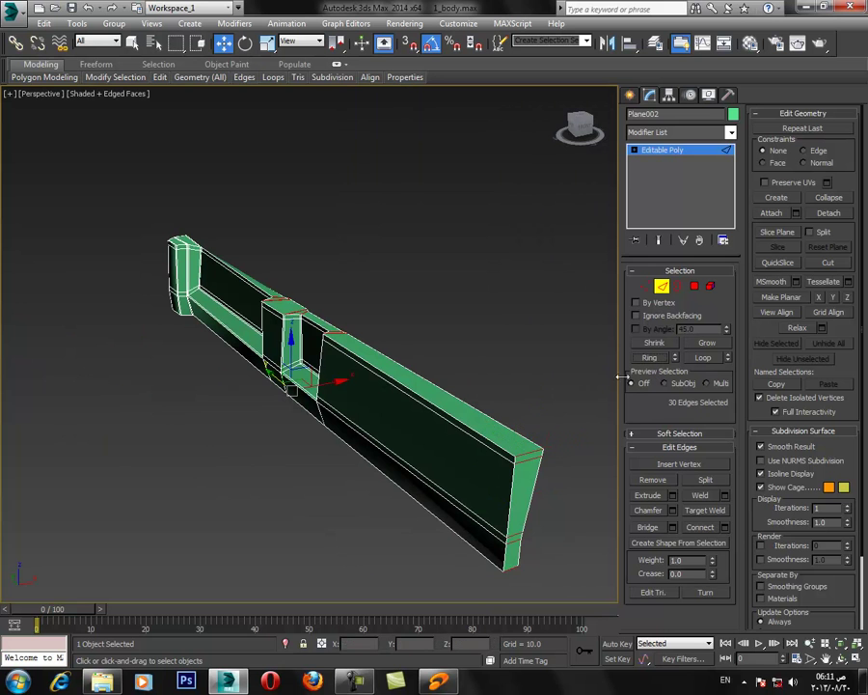
{"action": "left_click", "coordinate": [702, 525]}
{"action": "left_click", "coordinate": [549, 341]}
{"action": "middle_click_drag", "start_coordinate": [541, 342], "coordinate": [551, 410], "text": "alt"}
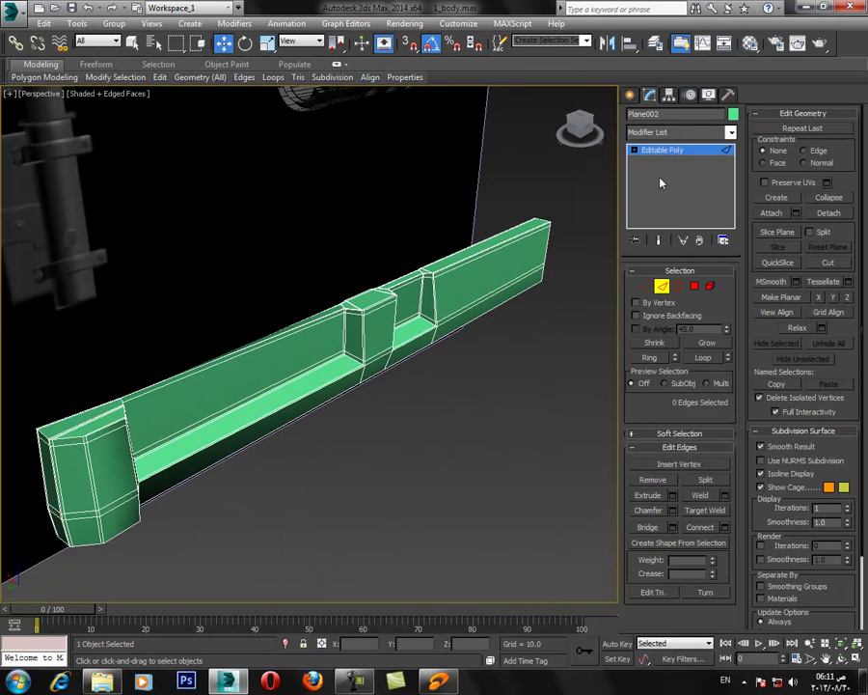
Connect the ring of vertical edges in the panel's lower band with two segments at pinch 80.
{"action": "left_click", "coordinate": [147, 503]}
{"action": "middle_click_drag", "start_coordinate": [148, 502], "coordinate": [298, 464], "text": "alt"}
{"action": "left_click", "coordinate": [656, 358]}
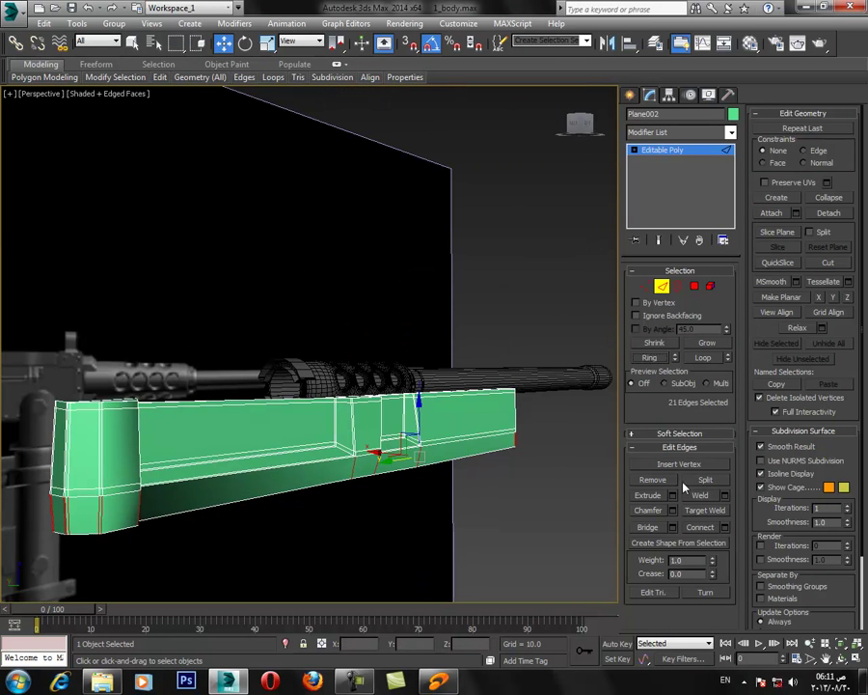
{"action": "left_click", "coordinate": [725, 528]}
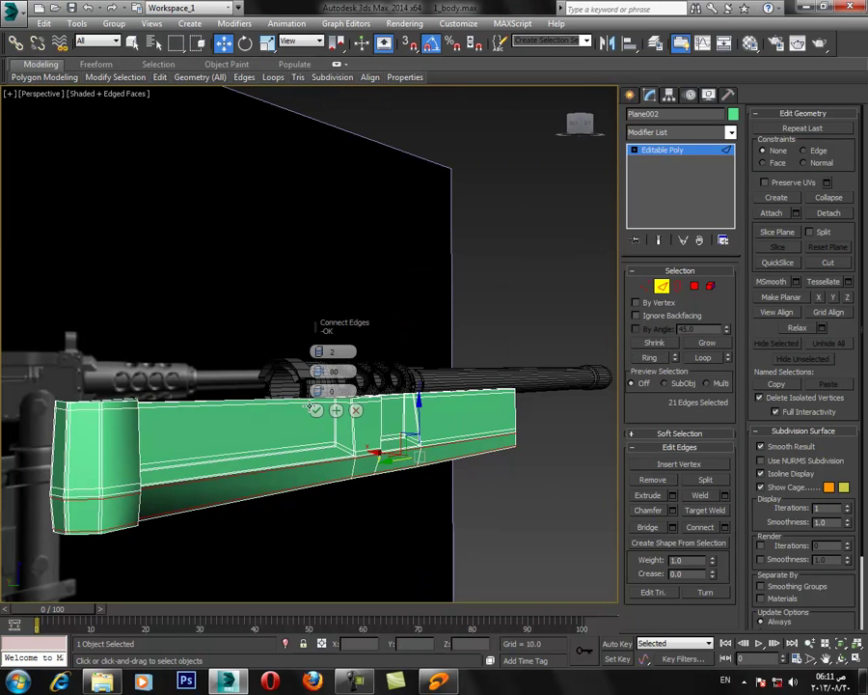
{"action": "left_click", "coordinate": [316, 412]}
Add a TurboSmooth modifier with 2 iterations to the panel and inspect it in plain shading.
{"action": "left_click", "coordinate": [659, 148]}
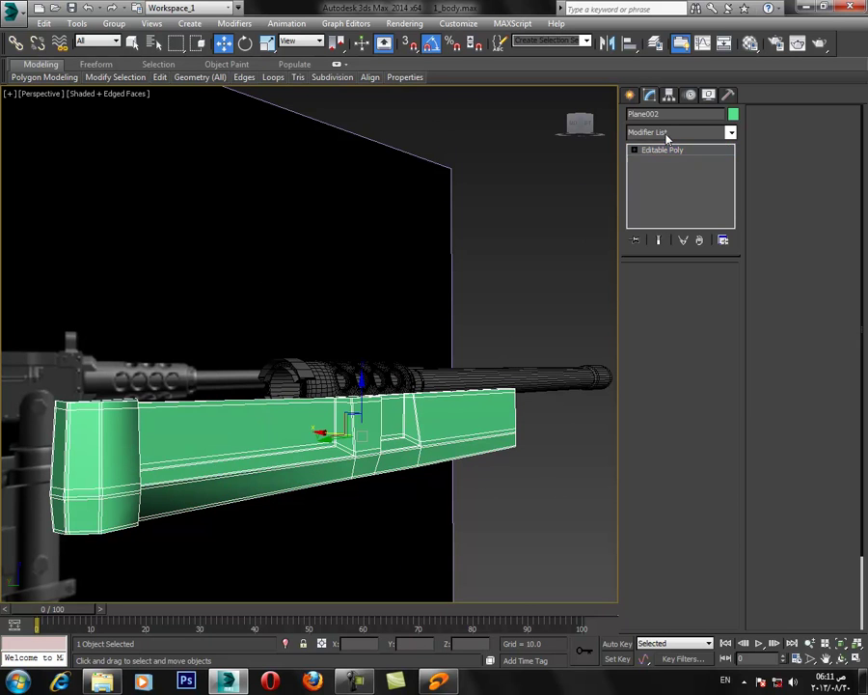
{"action": "left_click", "coordinate": [667, 135]}
{"action": "key", "text": "t"}
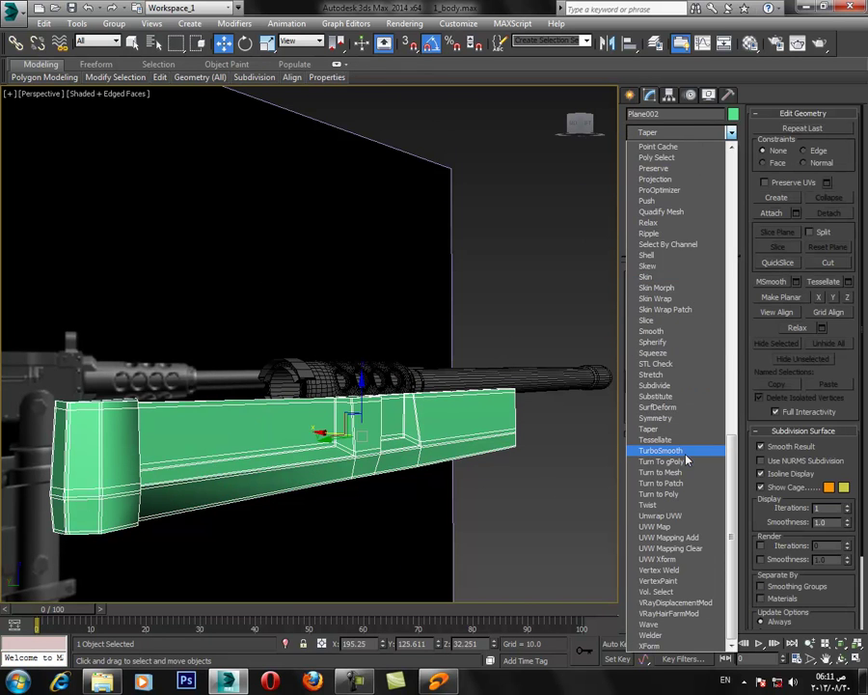
{"action": "left_click", "coordinate": [685, 452]}
{"action": "key", "text": "F4"}
{"action": "left_click", "coordinate": [724, 291]}
{"action": "mouse_move", "coordinate": [486, 347]}
{"action": "middle_mouse_down", "text": "alt"}
{"action": "mouse_move", "coordinate": [399, 348]}
{"action": "mouse_move", "coordinate": [431, 377]}
{"action": "mouse_move", "coordinate": [426, 407]}
{"action": "mouse_move", "coordinate": [445, 427]}
{"action": "mouse_move", "coordinate": [419, 393]}
{"action": "middle_mouse_up", "text": "alt"}
{"action": "scroll", "coordinate": [446, 426], "scroll_direction": "down", "scroll_amount": 3}
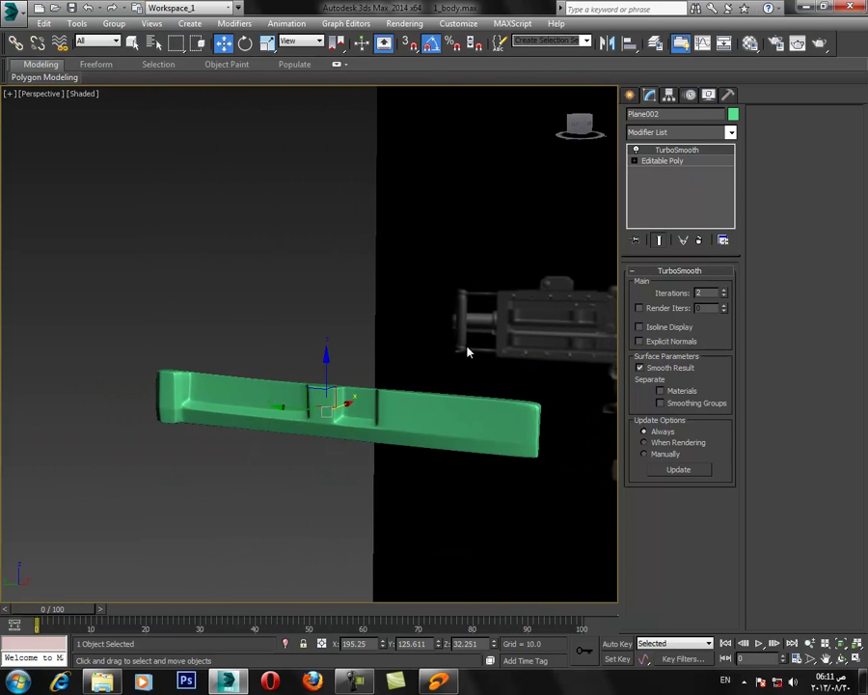
Connect the lengthwise edges of the far end section with two segments at pinch 94.
{"action": "key", "text": "F4"}
{"action": "left_click", "coordinate": [635, 161]}
{"action": "left_click", "coordinate": [644, 182]}
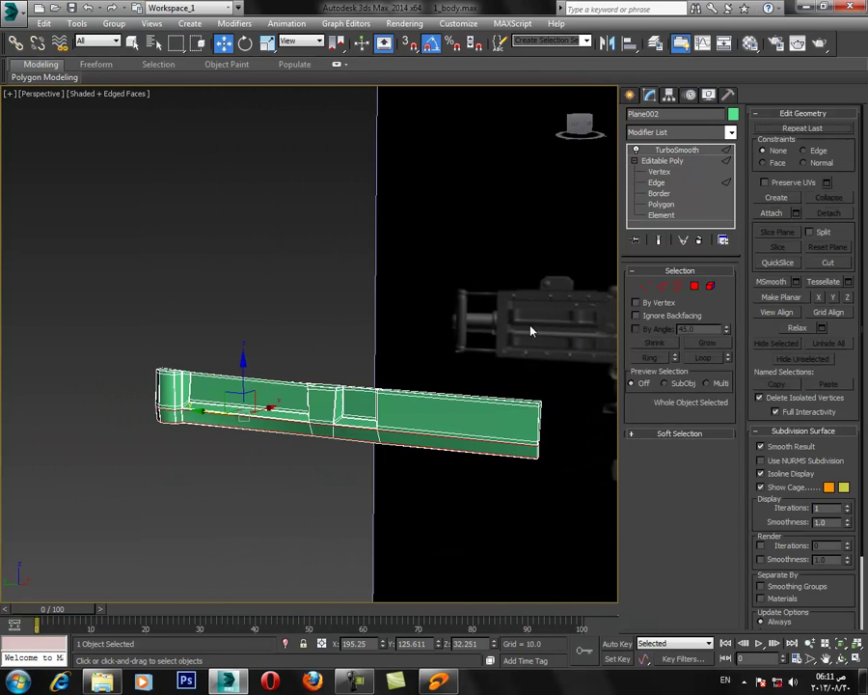
{"action": "left_click_drag", "start_coordinate": [514, 345], "coordinate": [536, 539]}
{"action": "left_click", "coordinate": [725, 526]}
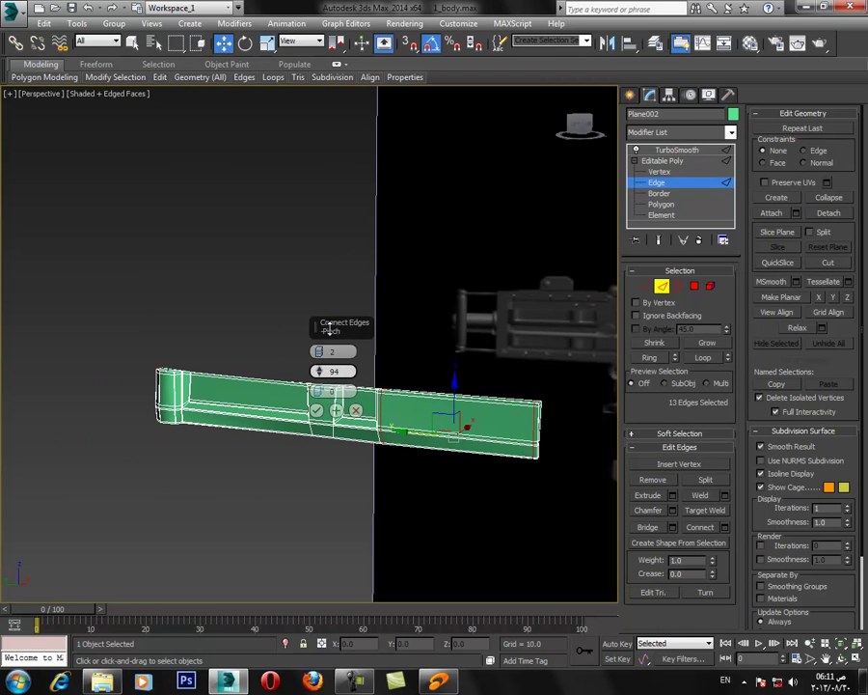
{"action": "left_click", "coordinate": [316, 410]}
Select the lengthwise edges of the long recess between the rear and middle blocks and examine the smoothed shape.
{"action": "key", "text": "ctrl+q"}
{"action": "key", "text": "F4"}
{"action": "scroll", "coordinate": [326, 361], "scroll_direction": "up", "scroll_amount": 3}
{"action": "middle_click_drag", "start_coordinate": [316, 377], "coordinate": [250, 418]}
{"action": "left_click_drag", "start_coordinate": [256, 340], "coordinate": [285, 507]}
{"action": "middle_click_drag", "start_coordinate": [285, 508], "coordinate": [395, 365], "text": "alt"}
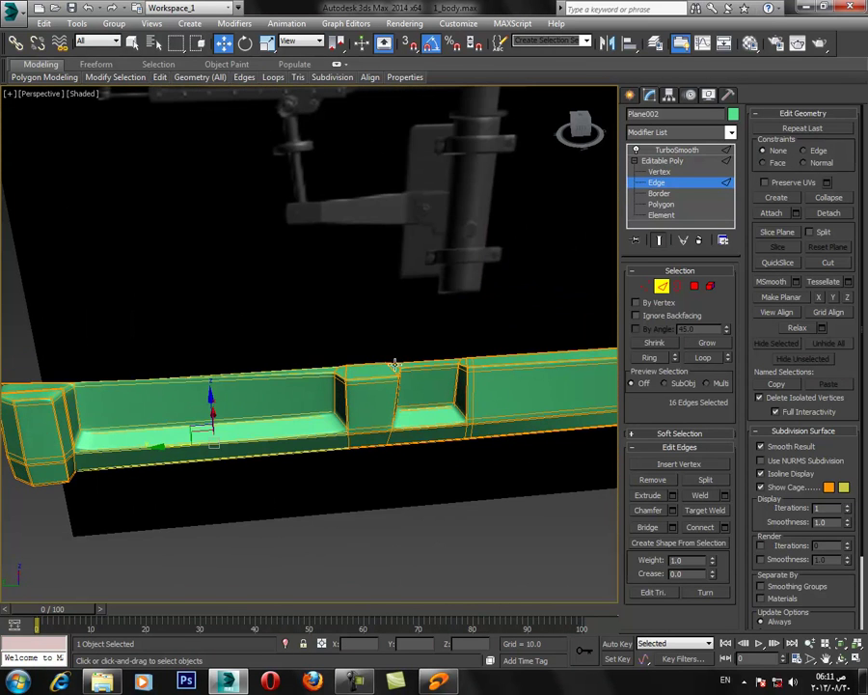
{"action": "left_click", "coordinate": [664, 161]}
{"action": "scroll", "coordinate": [507, 290], "scroll_direction": "down", "scroll_amount": 3}
{"action": "middle_click_drag", "start_coordinate": [498, 335], "coordinate": [402, 289], "text": "alt"}
{"action": "middle_click_drag", "start_coordinate": [473, 356], "coordinate": [390, 369], "text": "alt"}
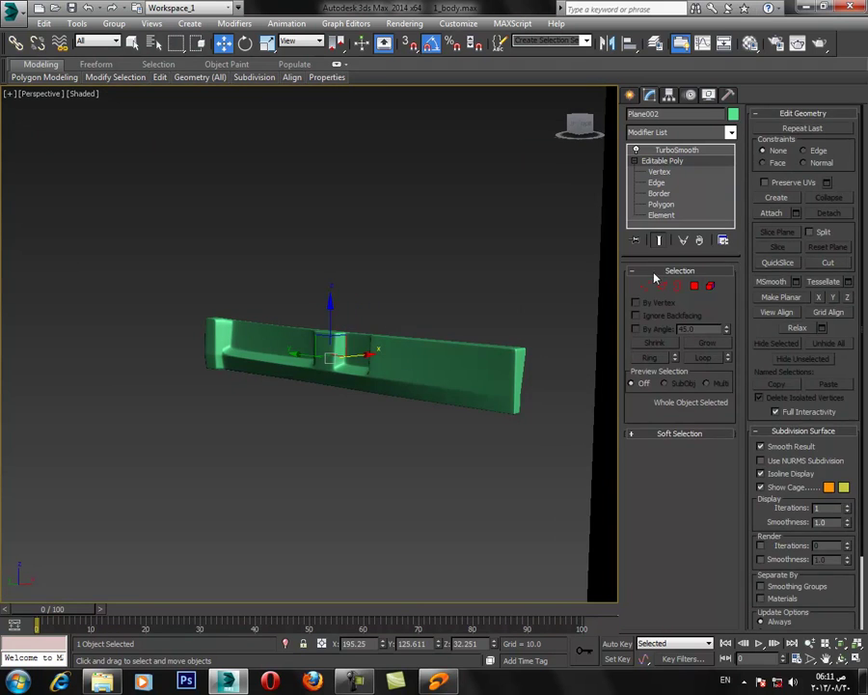
Select the underside vertices of the far end section and beneath the middle block to check the lower edge.
{"action": "key", "text": "1"}
{"action": "left_click_drag", "start_coordinate": [399, 388], "coordinate": [364, 401], "text": "ctrl"}
{"action": "middle_click_drag", "start_coordinate": [415, 420], "coordinate": [399, 437], "text": "alt"}
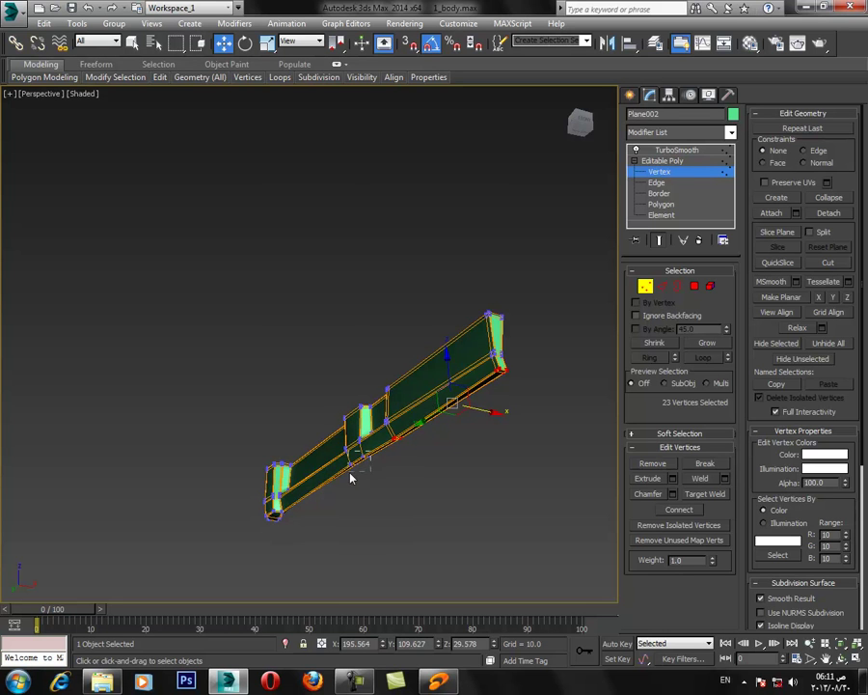
{"action": "left_click_drag", "start_coordinate": [350, 474], "coordinate": [347, 475]}
{"action": "middle_click_drag", "start_coordinate": [350, 474], "coordinate": [390, 468], "text": "alt"}
{"action": "left_click_drag", "start_coordinate": [403, 466], "coordinate": [407, 469]}
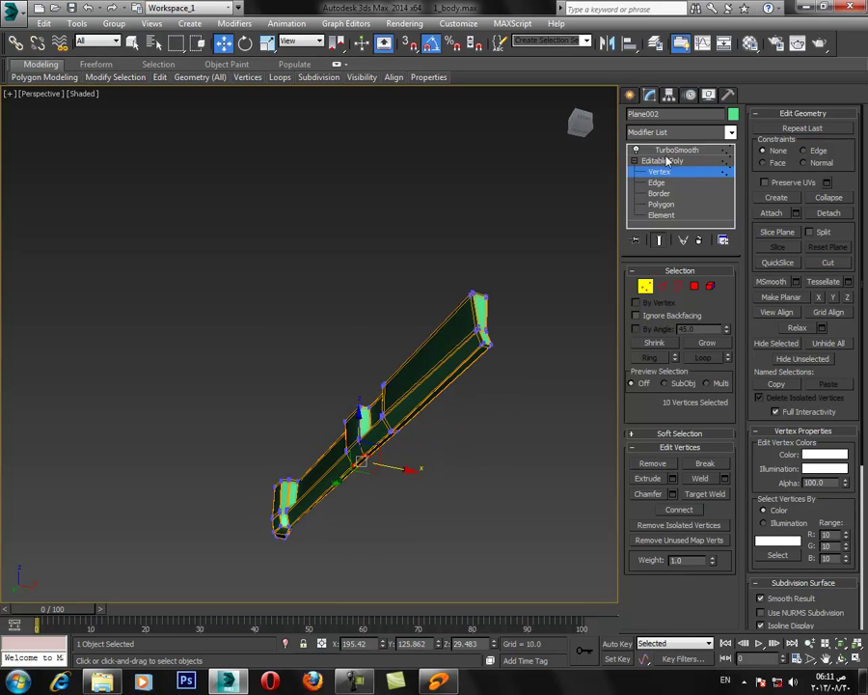
{"action": "left_click", "coordinate": [665, 162]}
Unhide the gun body, turn off the panel's TurboSmooth, and move the panel along X to the body's recessed side.
{"action": "mouse_move", "coordinate": [417, 375]}
{"action": "middle_mouse_down", "text": "alt"}
{"action": "mouse_move", "coordinate": [476, 399]}
{"action": "mouse_move", "coordinate": [478, 418]}
{"action": "mouse_move", "coordinate": [469, 427]}
{"action": "mouse_move", "coordinate": [430, 408]}
{"action": "mouse_move", "coordinate": [427, 389]}
{"action": "middle_mouse_up", "text": "alt"}
{"action": "scroll", "coordinate": [441, 390], "scroll_direction": "down", "scroll_amount": 4}
{"action": "right_click", "coordinate": [486, 393]}
{"action": "left_click", "coordinate": [513, 336]}
{"action": "key", "text": "F4"}
{"action": "left_click", "coordinate": [636, 150]}
{"action": "middle_click_drag", "start_coordinate": [519, 268], "coordinate": [517, 286], "text": "alt"}
{"action": "left_click_drag", "start_coordinate": [438, 398], "coordinate": [195, 353]}
Nudge the panel along X to about X 285.9 to fit it against the body's recessed side.
{"action": "scroll", "coordinate": [197, 355], "scroll_direction": "up", "scroll_amount": 5}
{"action": "middle_click_drag", "start_coordinate": [280, 384], "coordinate": [368, 414], "text": "alt"}
{"action": "left_click_drag", "start_coordinate": [272, 335], "coordinate": [278, 335]}
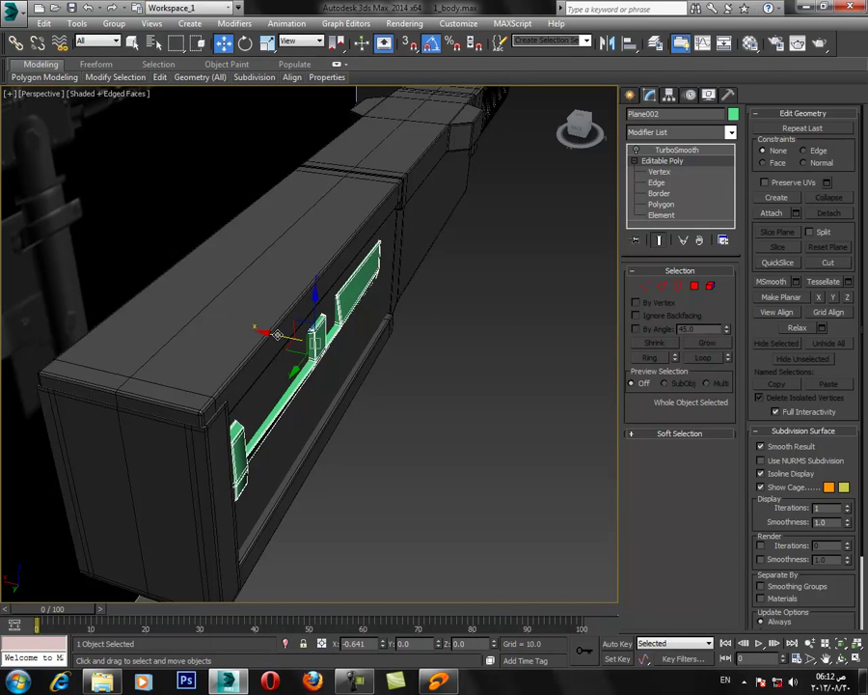
{"action": "middle_click_drag", "start_coordinate": [338, 338], "coordinate": [263, 252], "text": "alt"}
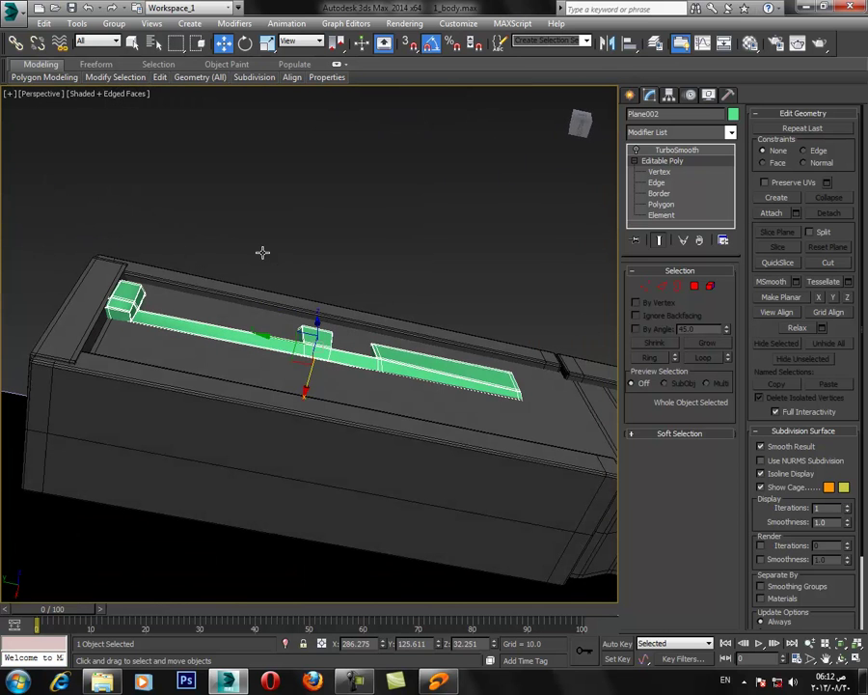
{"action": "left_click_drag", "start_coordinate": [308, 390], "coordinate": [310, 388]}
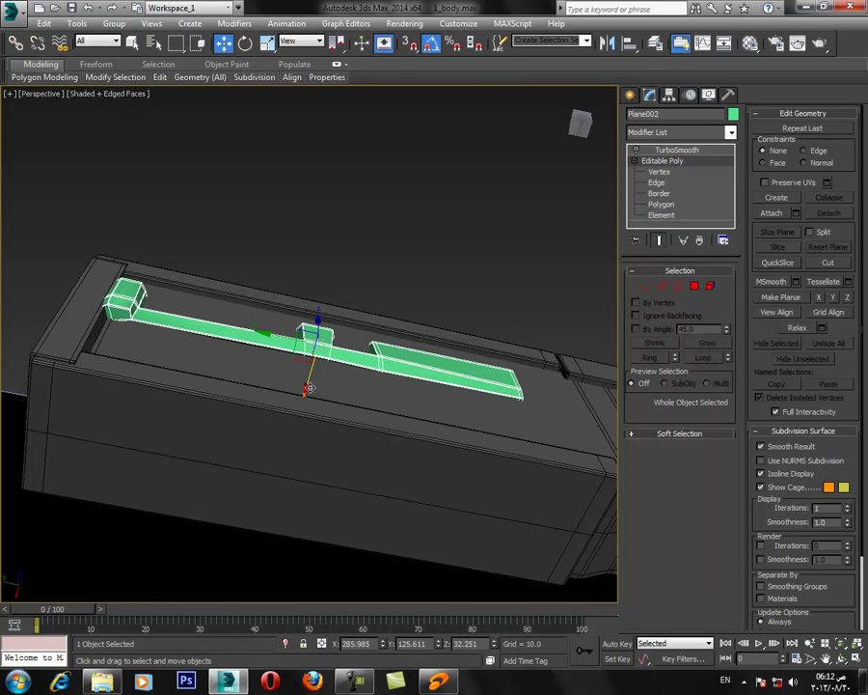
{"action": "middle_click_drag", "start_coordinate": [339, 387], "coordinate": [325, 390], "text": "alt"}
{"action": "left_click_drag", "start_coordinate": [316, 387], "coordinate": [316, 384]}
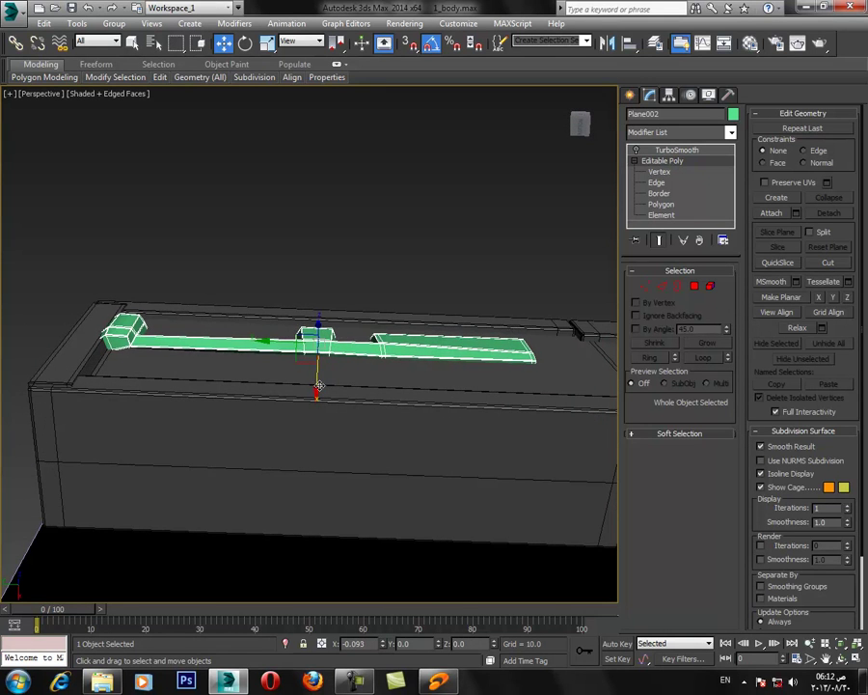
Scale the panel slightly along its length and adjust its position to about X 285.72.
{"action": "middle_click_drag", "start_coordinate": [316, 388], "coordinate": [363, 347], "text": "alt"}
{"action": "mouse_move", "coordinate": [362, 339]}
{"action": "left_mouse_down"}
{"action": "mouse_move", "coordinate": [350, 331]}
{"action": "mouse_move", "coordinate": [358, 335]}
{"action": "left_mouse_up"}
{"action": "key", "text": "r"}
{"action": "left_click_drag", "start_coordinate": [275, 323], "coordinate": [253, 316]}
{"action": "middle_click_drag", "start_coordinate": [375, 347], "coordinate": [372, 344], "text": "alt"}
{"action": "key", "text": "w"}
{"action": "left_click_drag", "start_coordinate": [354, 340], "coordinate": [350, 336]}
{"action": "middle_click_drag", "start_coordinate": [277, 386], "coordinate": [380, 444], "text": "alt"}
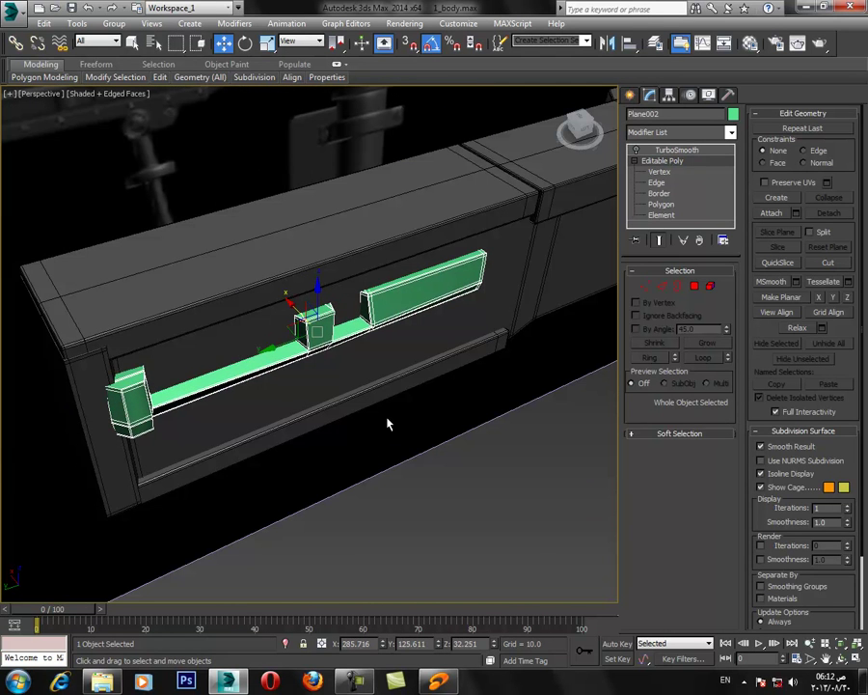
Reposition the panel along X to about 284.98 so its blocks stand out from the body side.
{"action": "left_click_drag", "start_coordinate": [297, 304], "coordinate": [307, 316]}
{"action": "middle_click_drag", "start_coordinate": [348, 339], "coordinate": [404, 314], "text": "alt"}
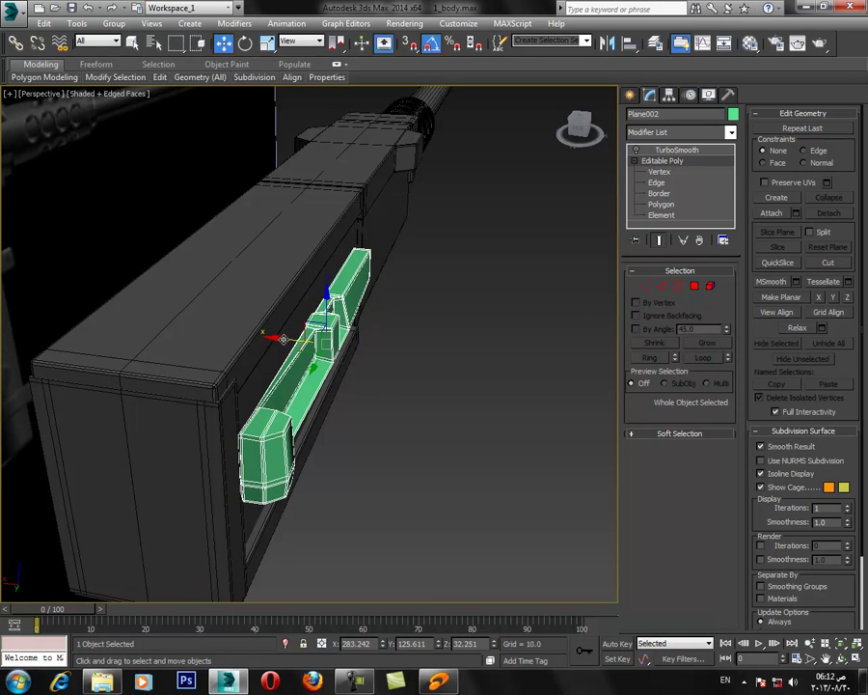
{"action": "left_click_drag", "start_coordinate": [270, 331], "coordinate": [268, 330]}
{"action": "middle_click_drag", "start_coordinate": [321, 384], "coordinate": [258, 346], "text": "alt"}
{"action": "scroll", "coordinate": [323, 366], "scroll_direction": "down", "scroll_amount": 4}
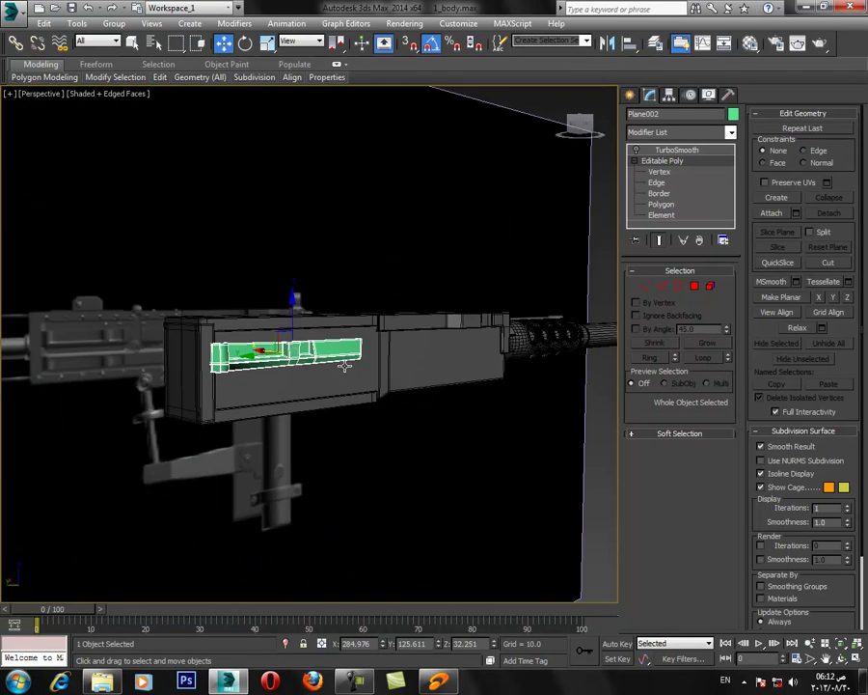
{"action": "scroll", "coordinate": [327, 357], "scroll_direction": "up", "scroll_amount": 2}
{"action": "scroll", "coordinate": [356, 356], "scroll_direction": "up", "scroll_amount": 2}
{"action": "middle_click_drag", "start_coordinate": [356, 353], "coordinate": [284, 363], "text": "alt"}
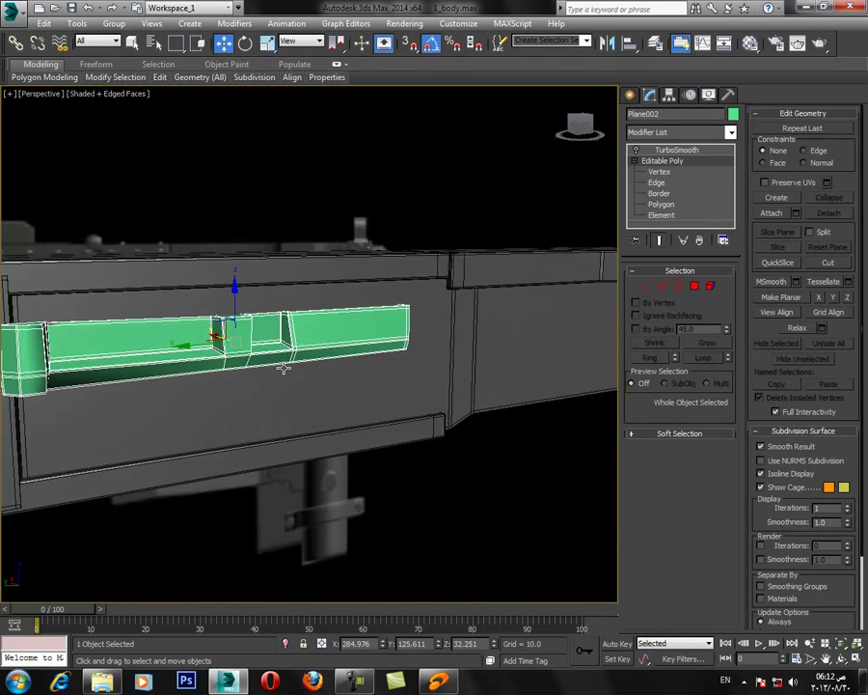
{"action": "scroll", "coordinate": [301, 390], "scroll_direction": "down", "scroll_amount": 4}
{"action": "middle_click_drag", "start_coordinate": [347, 364], "coordinate": [432, 358]}
{"action": "scroll", "coordinate": [360, 367], "scroll_direction": "up", "scroll_amount": 3}
In the Left view, copy the panel about 9 units straight down as Plane003.
{"action": "left_click", "coordinate": [859, 660]}
{"action": "middle_click", "coordinate": [440, 248]}
{"action": "middle_click", "coordinate": [108, 526]}
{"action": "scroll", "coordinate": [108, 527], "scroll_direction": "down", "scroll_amount": 5}
{"action": "left_click", "coordinate": [856, 659]}
{"action": "middle_click_drag", "start_coordinate": [170, 411], "coordinate": [435, 294]}
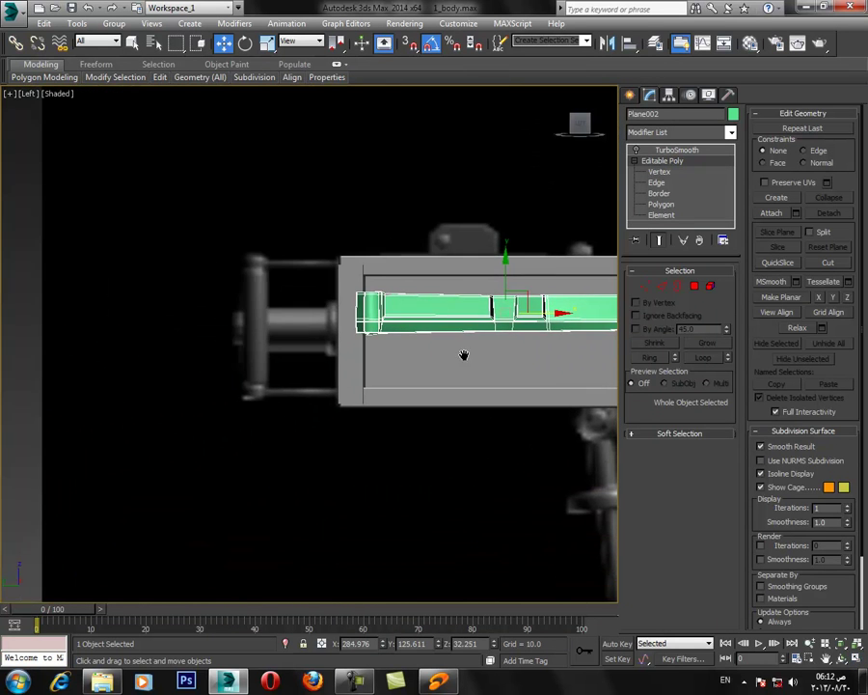
{"action": "middle_click_drag", "start_coordinate": [477, 353], "coordinate": [389, 343]}
{"action": "scroll", "coordinate": [418, 302], "scroll_direction": "up", "scroll_amount": 2}
{"action": "left_click_drag", "start_coordinate": [421, 262], "coordinate": [425, 343], "text": "shift"}
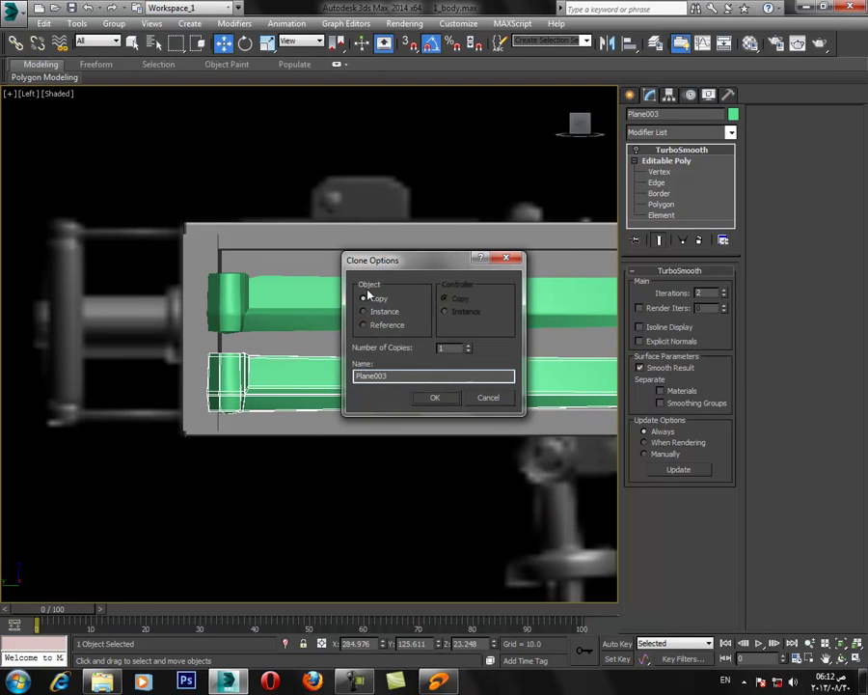
{"action": "left_click", "coordinate": [431, 398]}
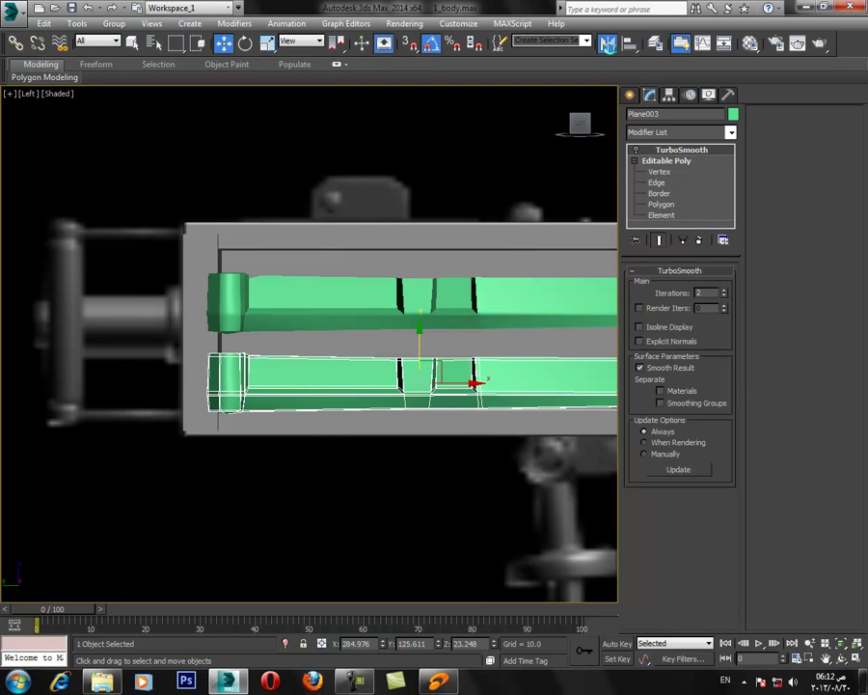
Try to mirror the lower panel copy about the Z axis with No Clone.
{"action": "left_click", "coordinate": [608, 47]}
{"action": "mouse_move", "coordinate": [434, 222]}
{"action": "left_mouse_down"}
{"action": "mouse_move", "coordinate": [606, 238]}
{"action": "mouse_move", "coordinate": [709, 232]}
{"action": "left_mouse_up"}
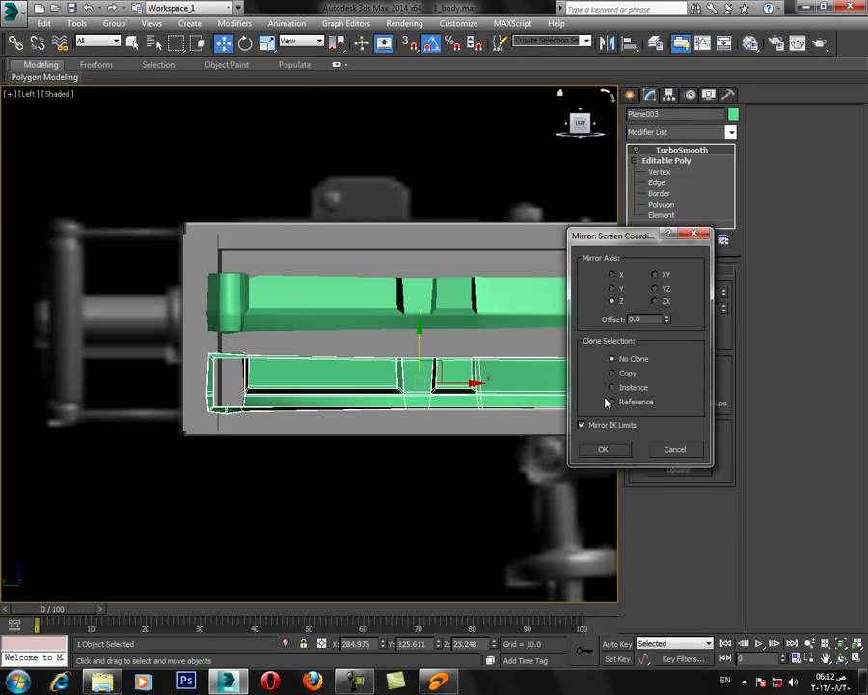
{"action": "left_click", "coordinate": [603, 449]}
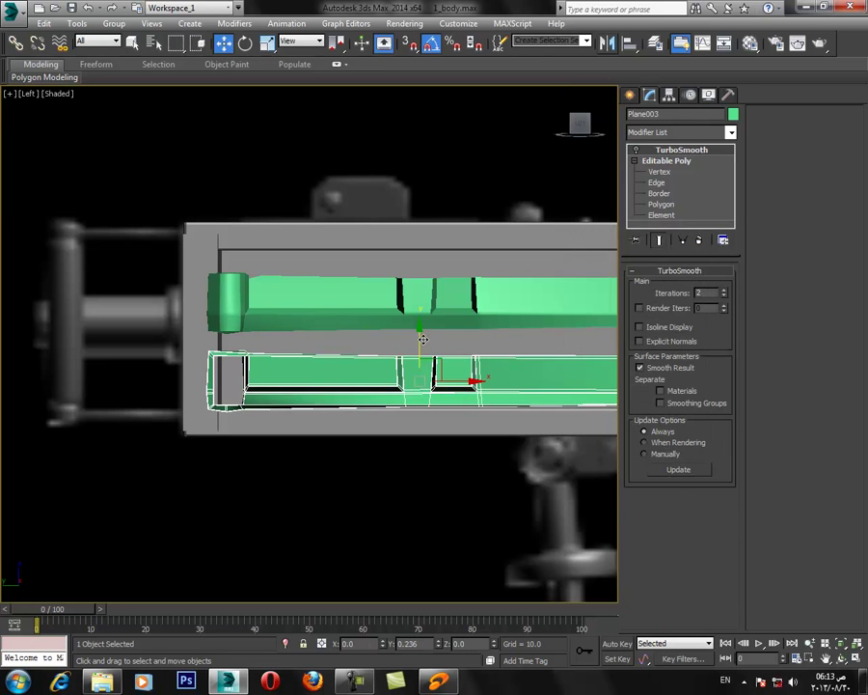
{"action": "key", "text": "ctrl+z"}
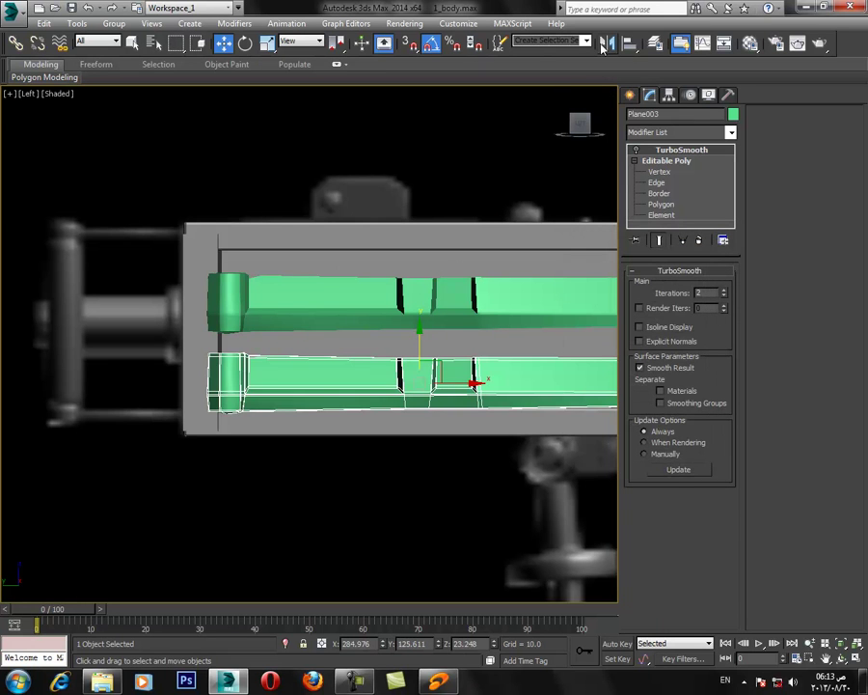
Mirror the lower panel copy about the Y axis with No Clone and raise it to about Z 23.48.
{"action": "left_click", "coordinate": [607, 43]}
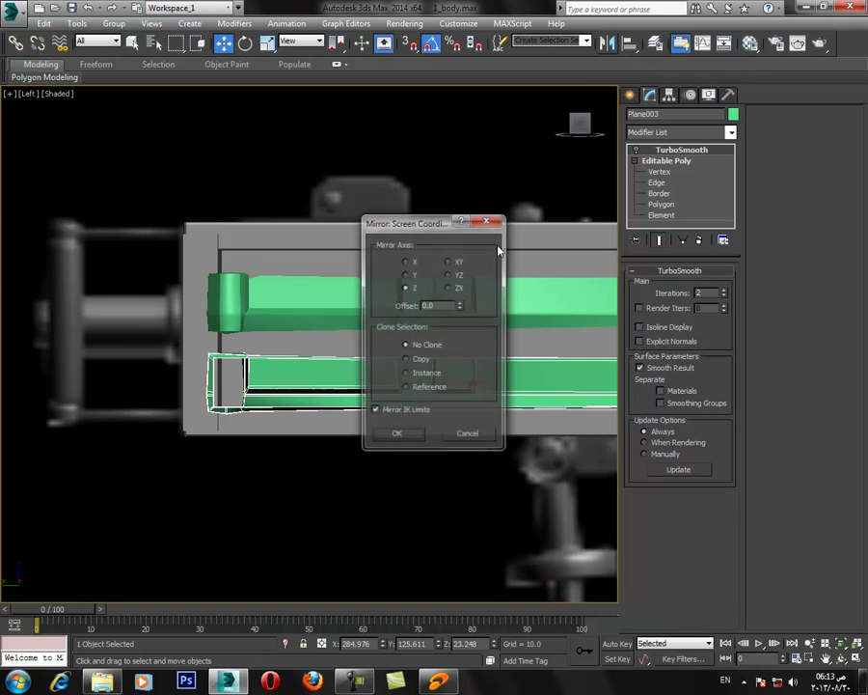
{"action": "left_click_drag", "start_coordinate": [402, 222], "coordinate": [670, 245]}
{"action": "left_click", "coordinate": [677, 298]}
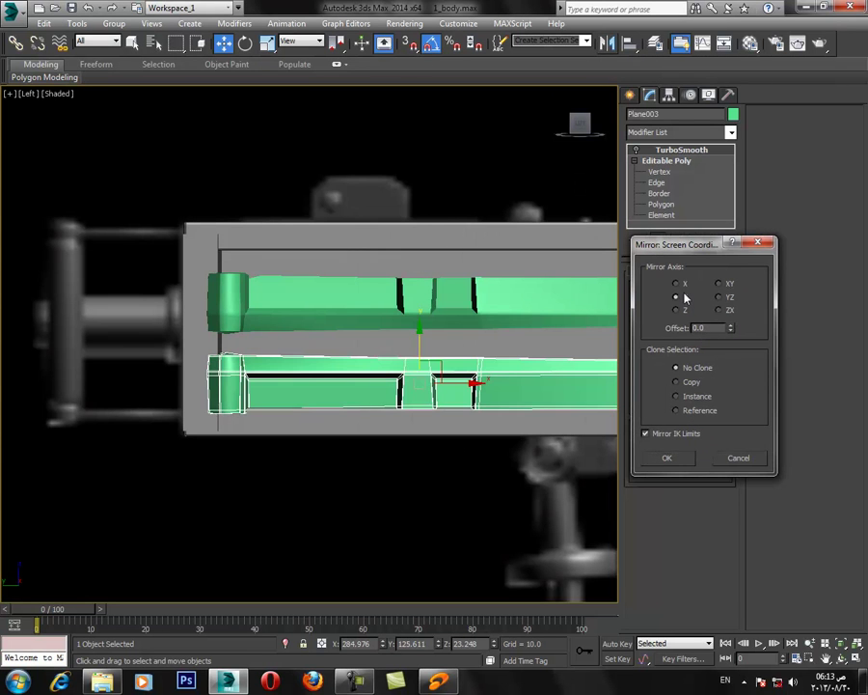
{"action": "left_click", "coordinate": [666, 457]}
{"action": "middle_click_drag", "start_coordinate": [492, 345], "coordinate": [342, 340]}
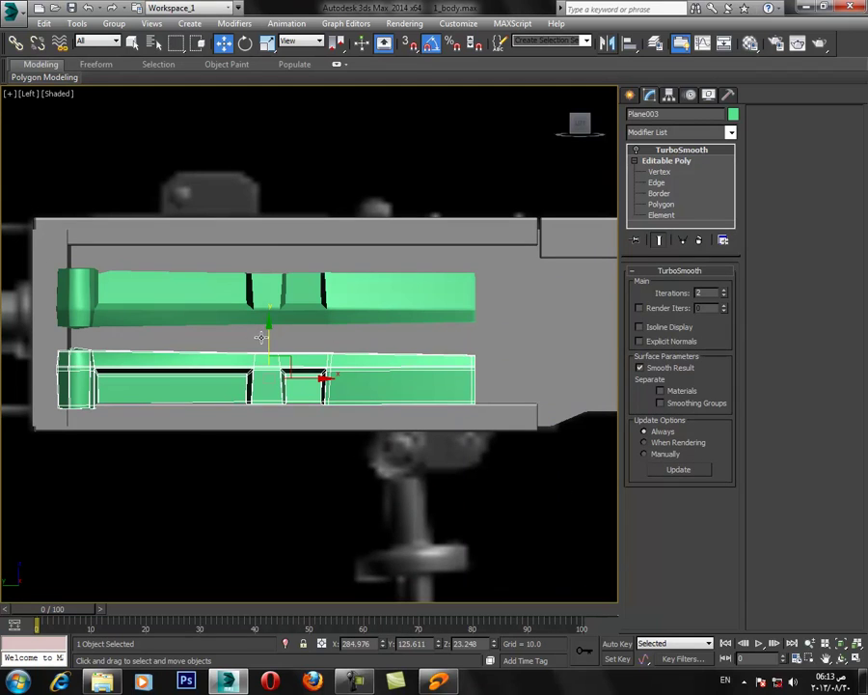
{"action": "mouse_move", "coordinate": [267, 334]}
{"action": "left_mouse_down"}
{"action": "mouse_move", "coordinate": [286, 327]}
{"action": "mouse_move", "coordinate": [267, 328]}
{"action": "left_mouse_up"}
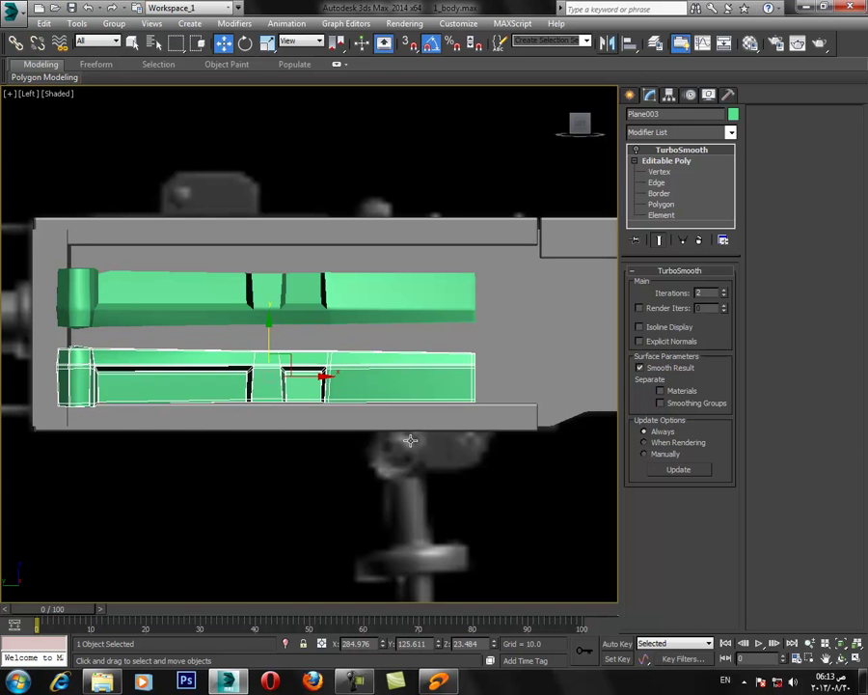
Select both side panels in the Perspective view and set their object color to black.
{"action": "key", "text": "alt+w"}
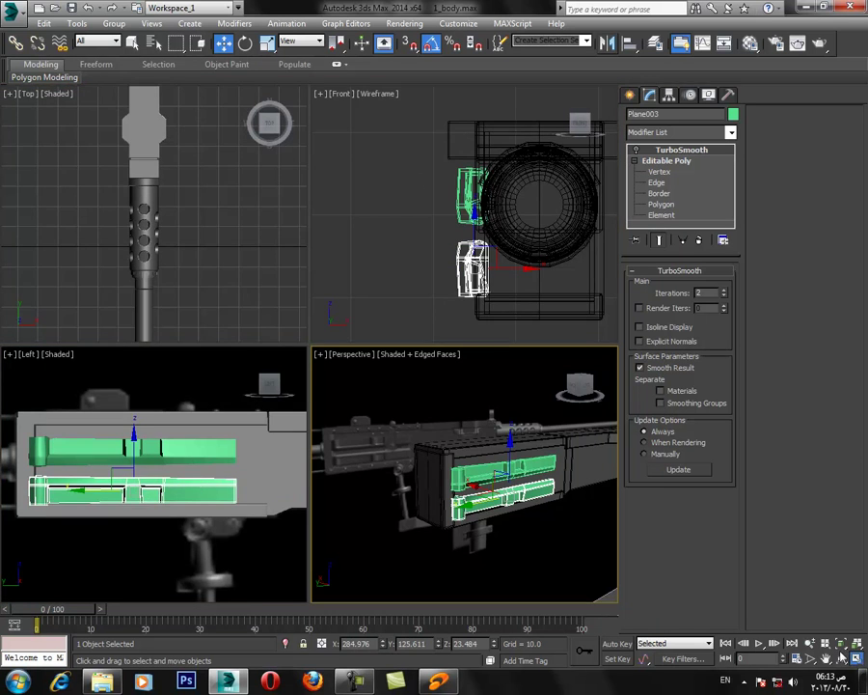
{"action": "key", "text": "alt+w"}
{"action": "middle_click_drag", "start_coordinate": [459, 426], "coordinate": [448, 461], "text": "alt"}
{"action": "left_click", "coordinate": [365, 312]}
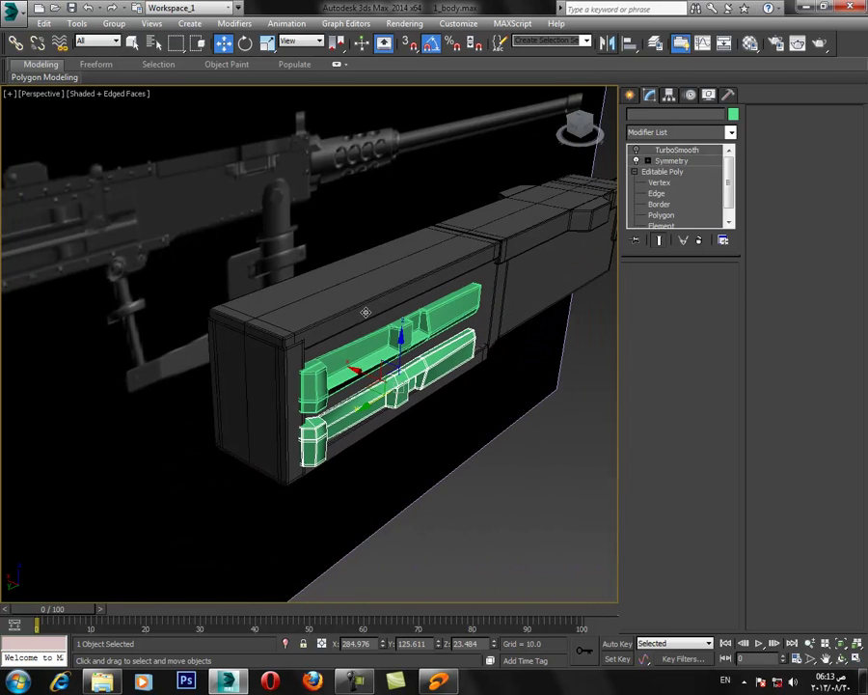
{"action": "left_click", "coordinate": [465, 392]}
{"action": "left_click", "coordinate": [391, 340]}
{"action": "left_click", "coordinate": [395, 391], "text": "ctrl"}
{"action": "middle_click_drag", "start_coordinate": [471, 425], "coordinate": [466, 365], "text": "alt"}
{"action": "middle_click_drag", "start_coordinate": [506, 294], "coordinate": [513, 338], "text": "alt"}
{"action": "left_click", "coordinate": [733, 115]}
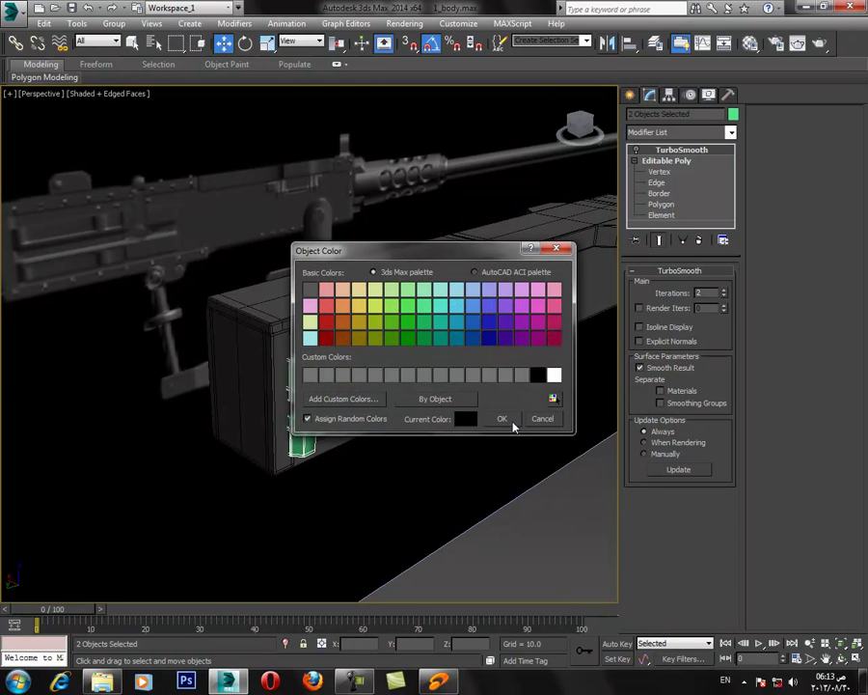
{"action": "left_click", "coordinate": [510, 421]}
Assign the 01 - Default material to both side panels and deselect them.
{"action": "key", "text": "m"}
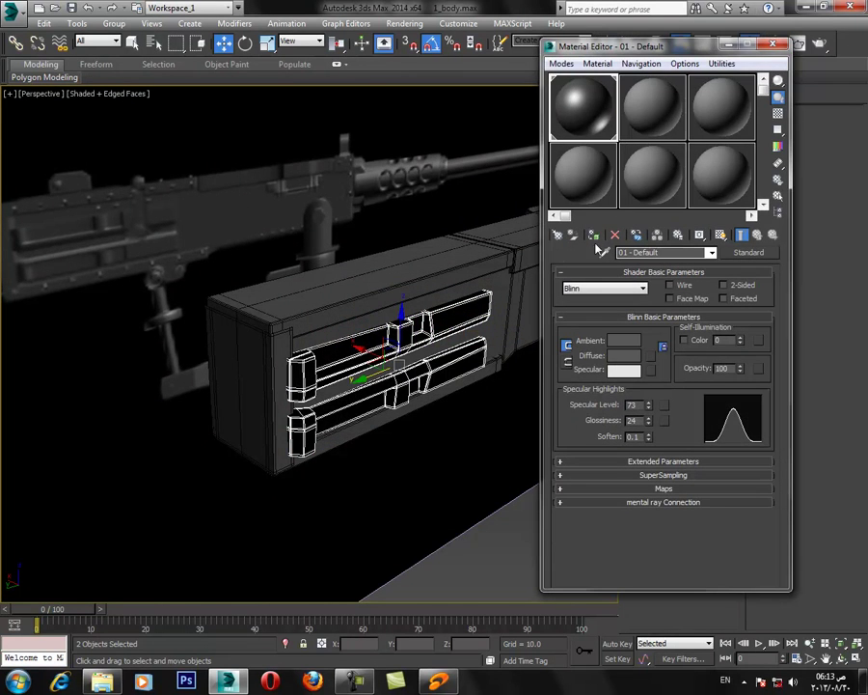
{"action": "left_click", "coordinate": [593, 236]}
{"action": "left_click", "coordinate": [780, 47]}
{"action": "left_click", "coordinate": [528, 445]}
Hide the modelled gun parts in the maximized Left view to expose the rear body of the reference image.
{"action": "middle_click_drag", "start_coordinate": [527, 445], "coordinate": [436, 410], "text": "alt"}
{"action": "scroll", "coordinate": [424, 405], "scroll_direction": "up", "scroll_amount": 3}
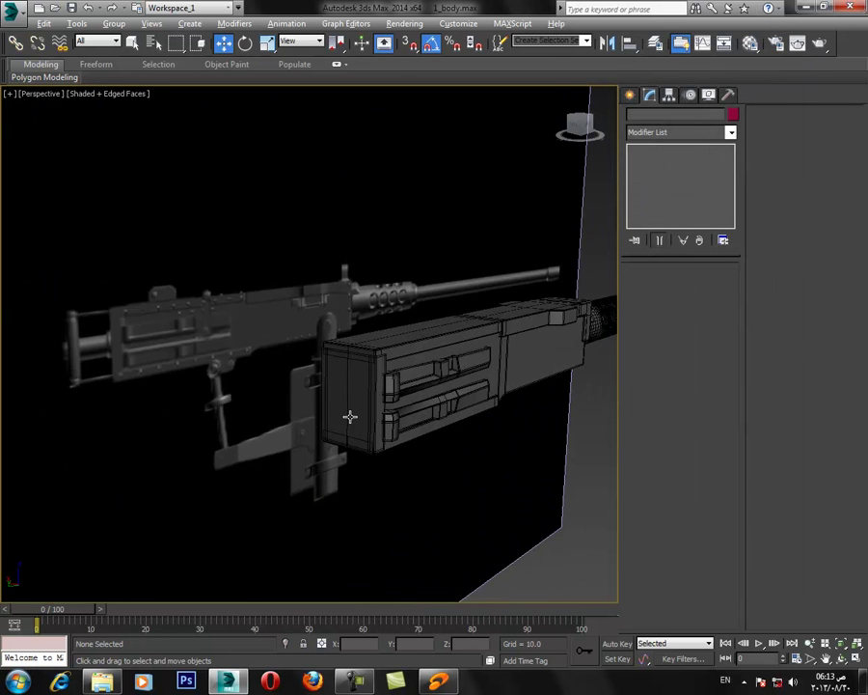
{"action": "middle_click_drag", "start_coordinate": [349, 406], "coordinate": [295, 418], "text": "alt"}
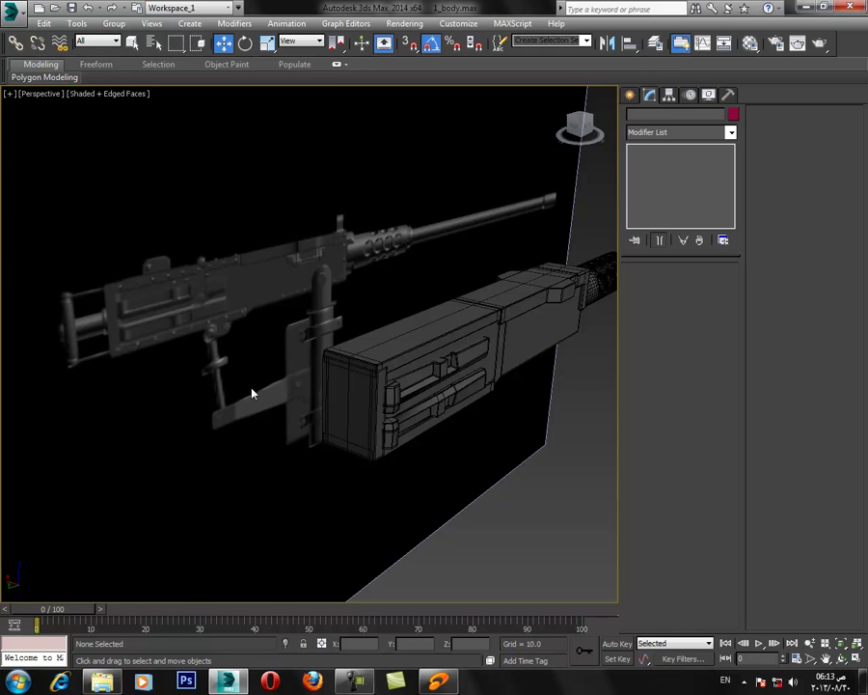
{"action": "middle_click_drag", "start_coordinate": [314, 394], "coordinate": [279, 334], "text": "alt"}
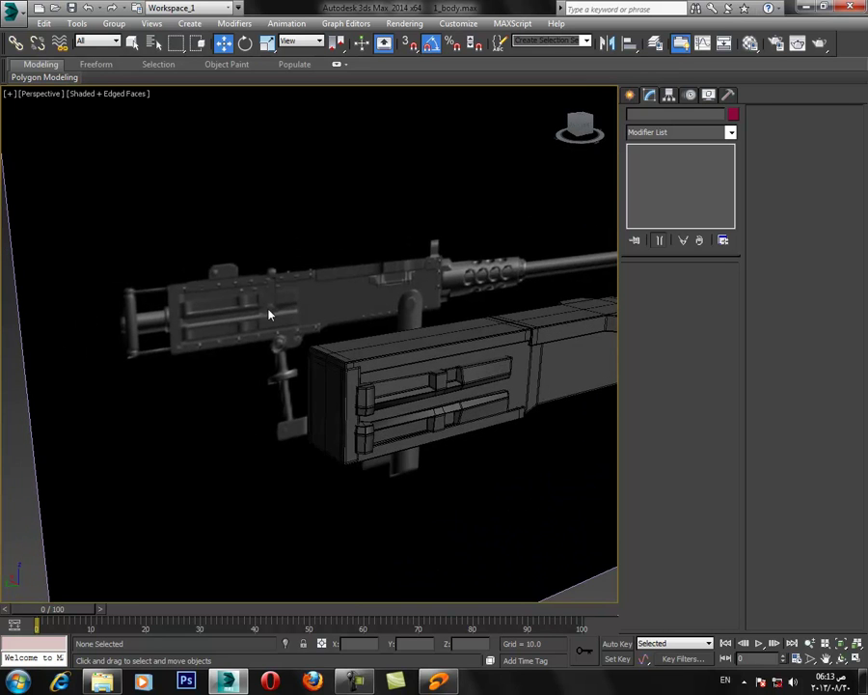
{"action": "left_click", "coordinate": [855, 661]}
{"action": "right_click", "coordinate": [214, 508]}
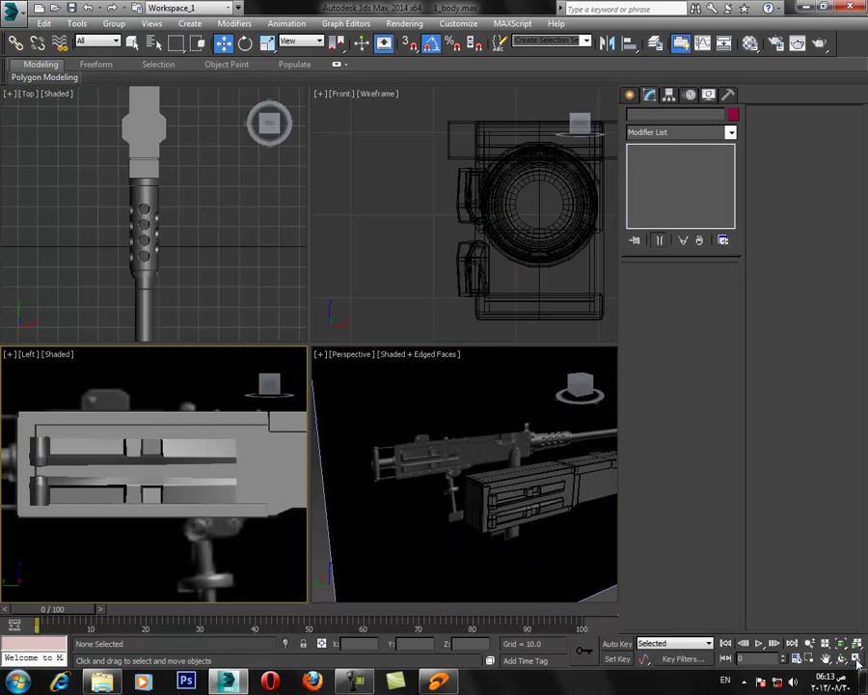
{"action": "left_click", "coordinate": [856, 661]}
{"action": "left_click_drag", "start_coordinate": [349, 528], "coordinate": [331, 255]}
{"action": "right_click", "coordinate": [332, 256]}
{"action": "left_click", "coordinate": [392, 213]}
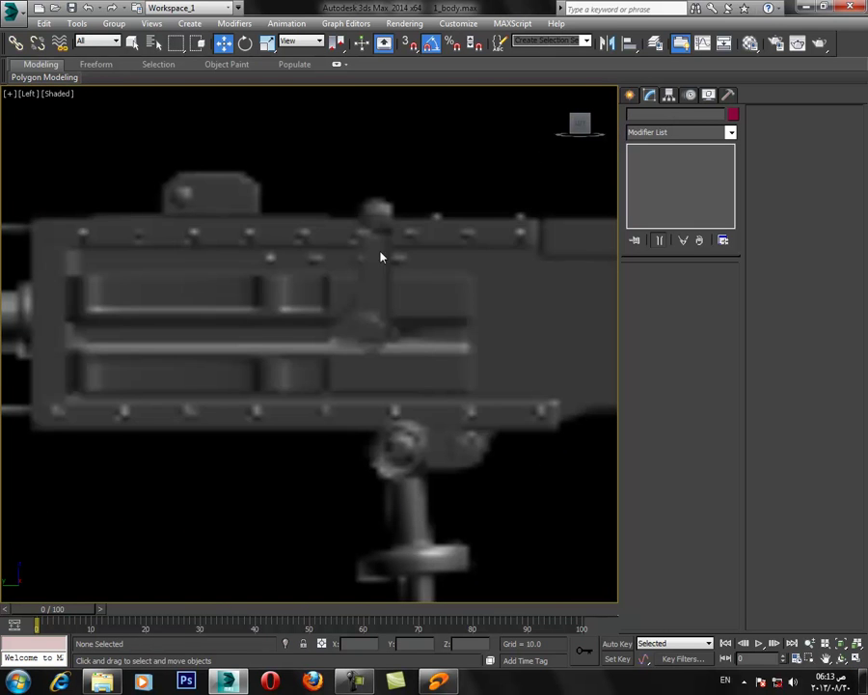
{"action": "scroll", "coordinate": [428, 338], "scroll_direction": "up", "scroll_amount": 2}
{"action": "scroll", "coordinate": [426, 337], "scroll_direction": "up", "scroll_amount": 2}
Create a see-through plane about 7.6 by 3.56 over the lever base in the reference and convert it to Editable Poly.
{"action": "left_click", "coordinate": [629, 95]}
{"action": "scroll", "coordinate": [612, 116], "scroll_direction": "down", "scroll_amount": 2}
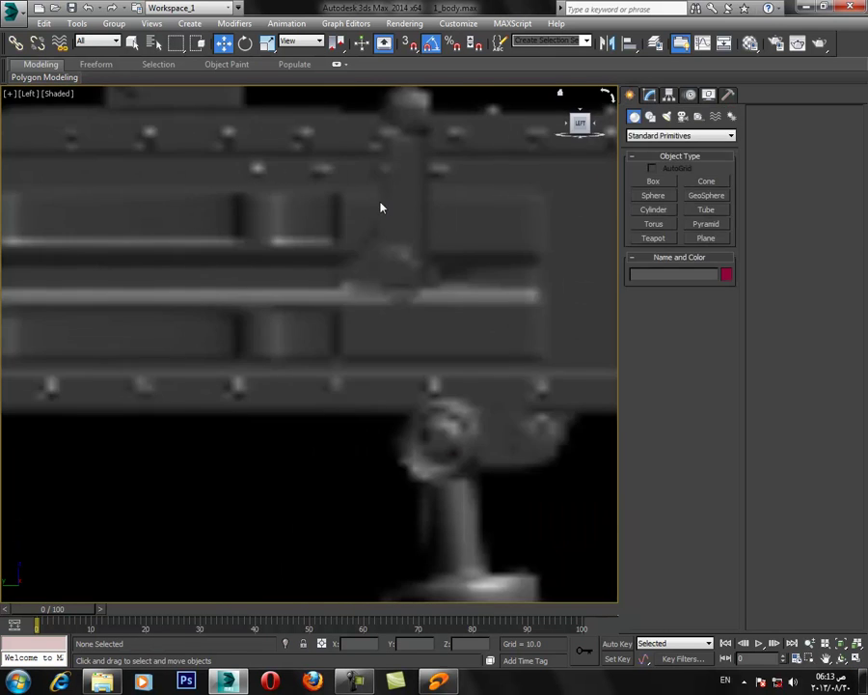
{"action": "middle_click_drag", "start_coordinate": [383, 208], "coordinate": [392, 279]}
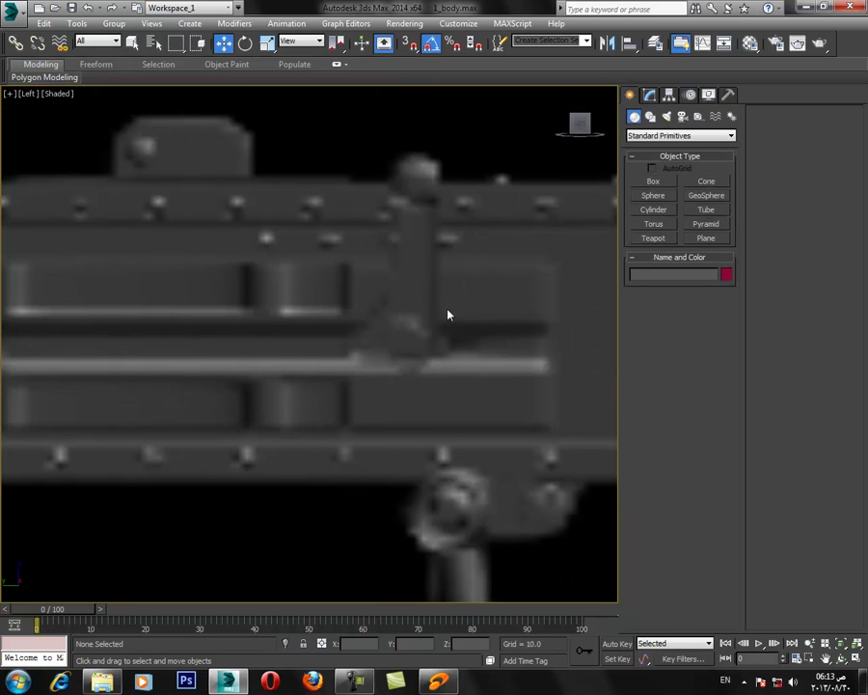
{"action": "left_click", "coordinate": [705, 238]}
{"action": "left_click_drag", "start_coordinate": [350, 324], "coordinate": [446, 368]}
{"action": "key", "text": "w"}
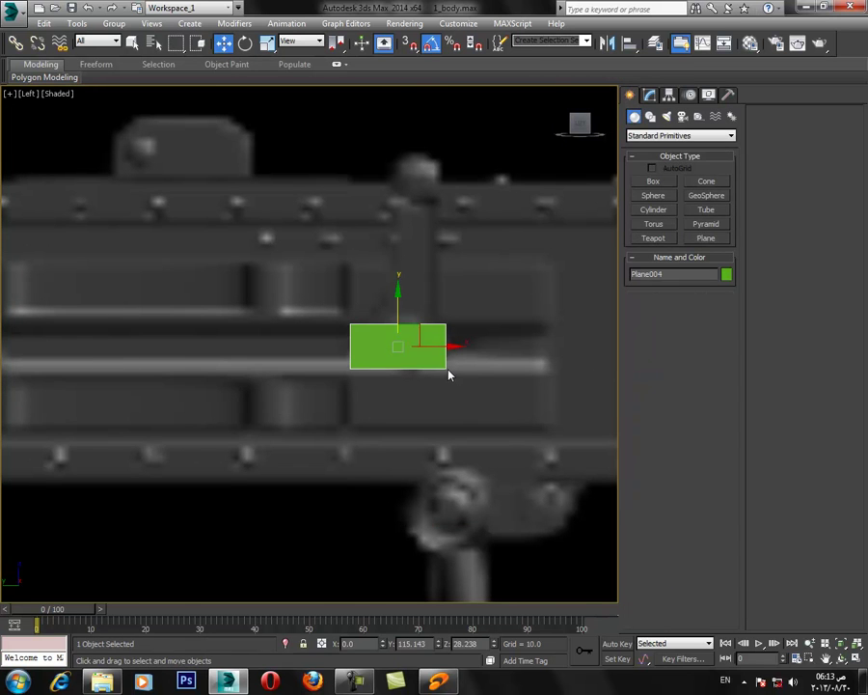
{"action": "key", "text": "alt+x"}
{"action": "left_click", "coordinate": [649, 95]}
{"action": "right_click", "coordinate": [461, 302]}
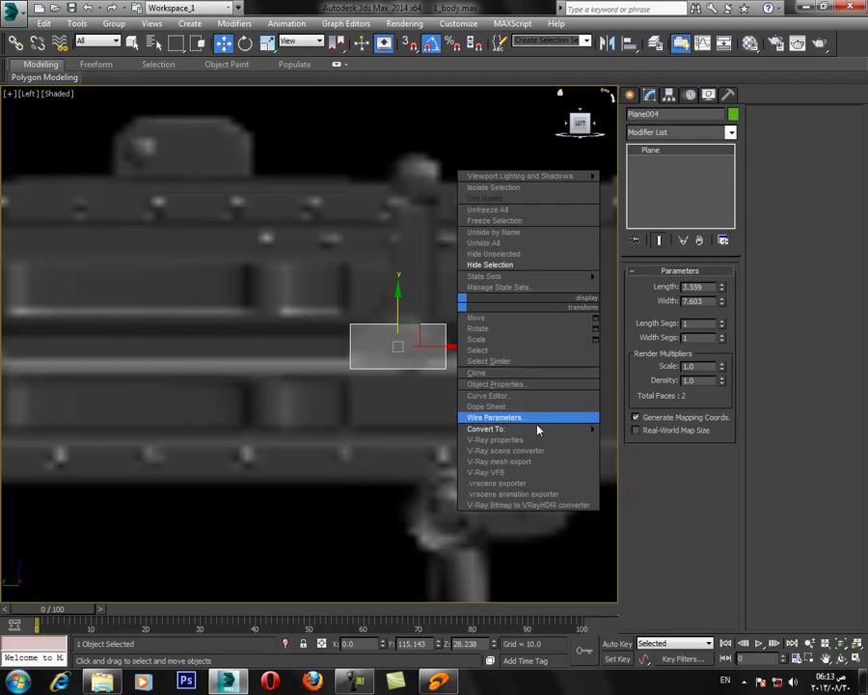
{"action": "mouse_move", "coordinate": [570, 428]}
{"action": "left_click", "coordinate": [623, 440]}
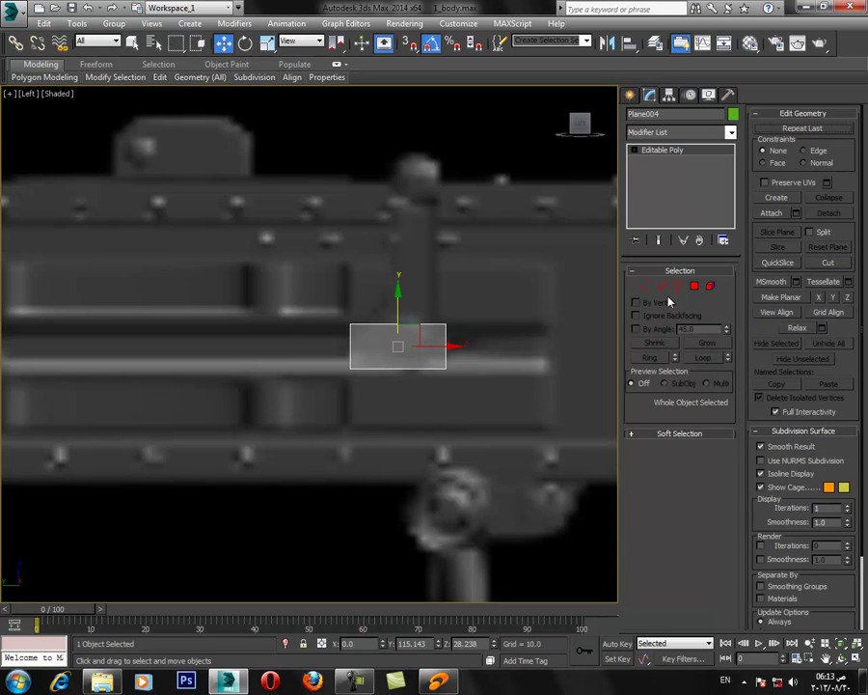
Move the plane's side vertices outward and raise its upper edge to match the lever base in the reference.
{"action": "key", "text": "1"}
{"action": "left_click_drag", "start_coordinate": [321, 408], "coordinate": [372, 301]}
{"action": "left_click_drag", "start_coordinate": [395, 347], "coordinate": [486, 342]}
{"action": "left_click", "coordinate": [442, 429]}
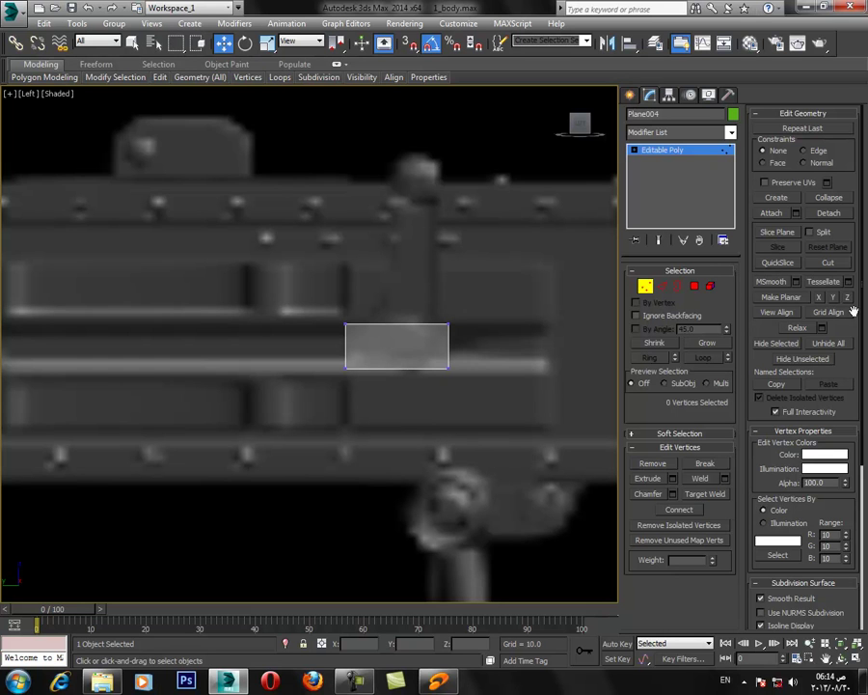
{"action": "left_click", "coordinate": [662, 284]}
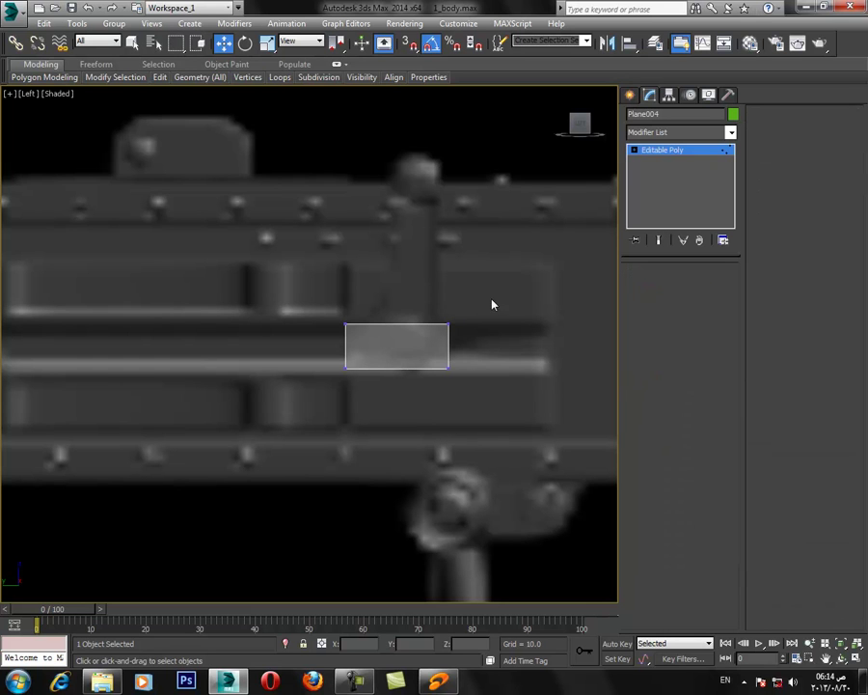
{"action": "left_click", "coordinate": [397, 318]}
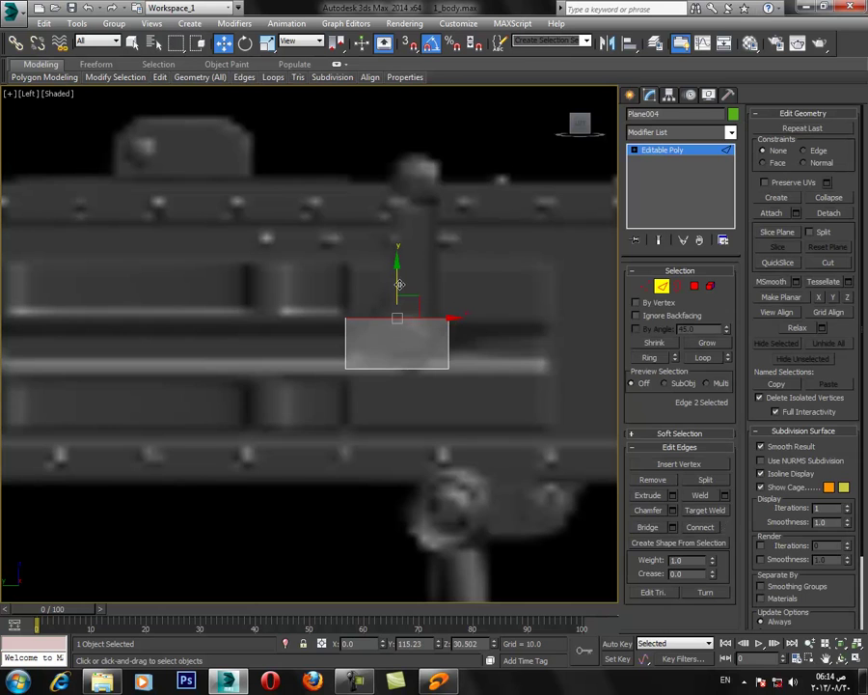
{"action": "left_click_drag", "start_coordinate": [399, 284], "coordinate": [405, 273]}
Move the plane's upper-left vertex inward to slant its left side along the lever base.
{"action": "left_click", "coordinate": [647, 272]}
{"action": "left_click", "coordinate": [647, 273]}
{"action": "left_click", "coordinate": [646, 285]}
{"action": "left_click", "coordinate": [346, 306]}
{"action": "left_click_drag", "start_coordinate": [376, 309], "coordinate": [421, 332]}
{"action": "left_click", "coordinate": [396, 364]}
{"action": "left_click", "coordinate": [404, 394]}
Connect the plane's two side edges with a horizontal edge and lower it to about Z 28.21.
{"action": "left_click", "coordinate": [662, 286]}
{"action": "left_click_drag", "start_coordinate": [541, 345], "coordinate": [340, 338]}
{"action": "left_click", "coordinate": [399, 373]}
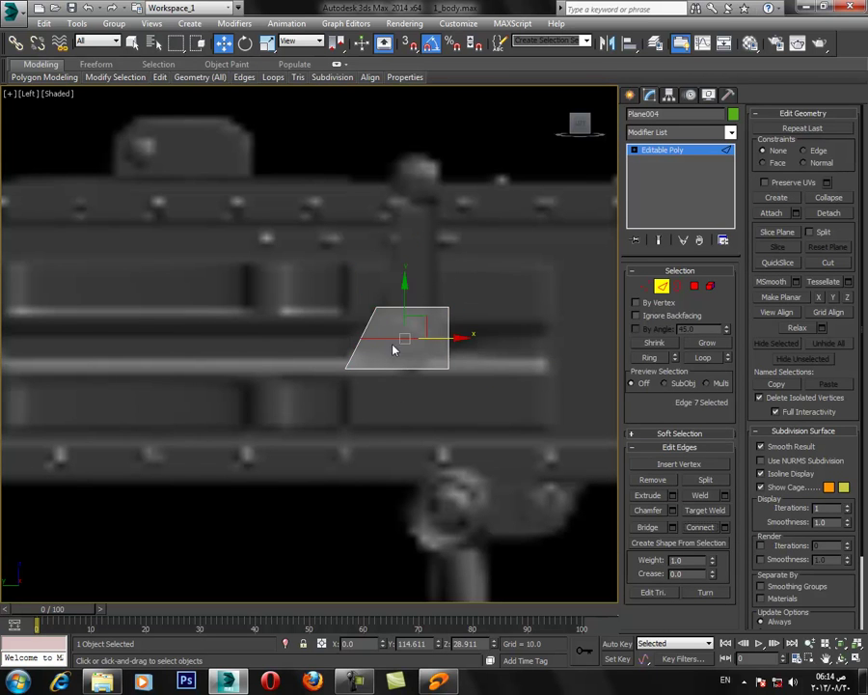
{"action": "left_click_drag", "start_coordinate": [405, 300], "coordinate": [405, 309]}
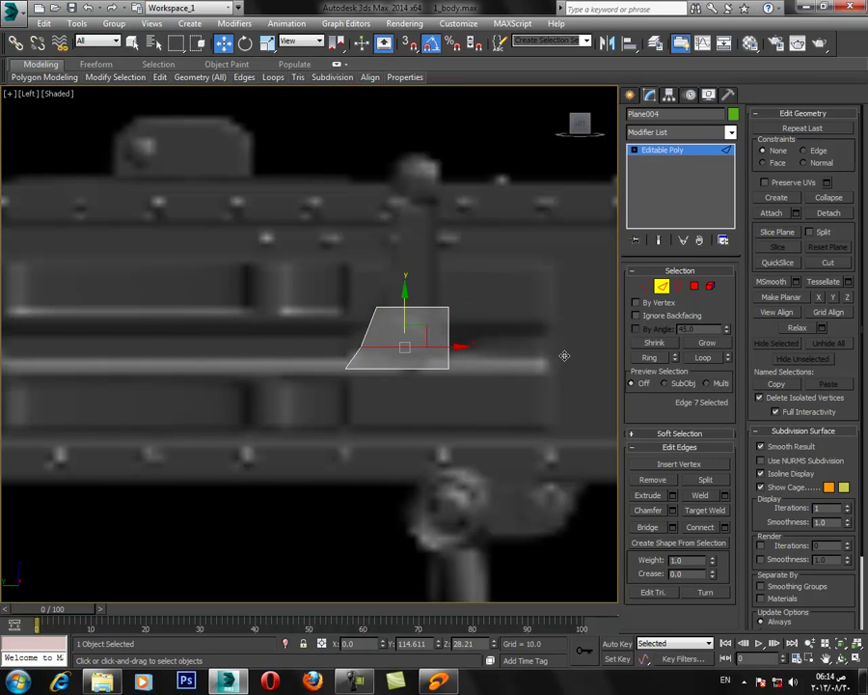
Pull the left vertex of the new horizontal edge outward to follow the lever base outline.
{"action": "left_click", "coordinate": [646, 286]}
{"action": "left_click", "coordinate": [355, 345]}
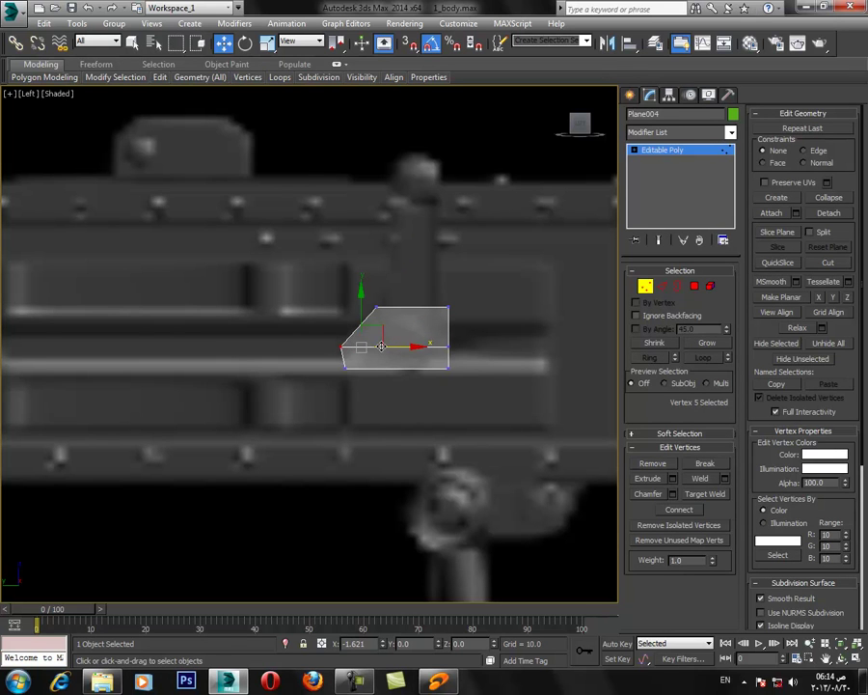
{"action": "left_click", "coordinate": [434, 366]}
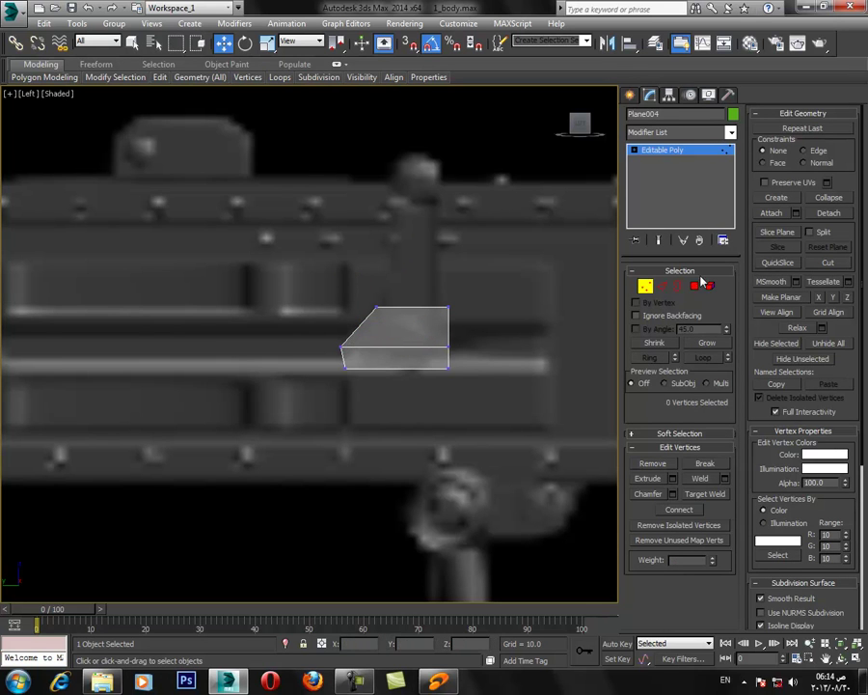
Connect the three horizontal edges with one segment, using a slide of -23.
{"action": "left_click", "coordinate": [663, 287]}
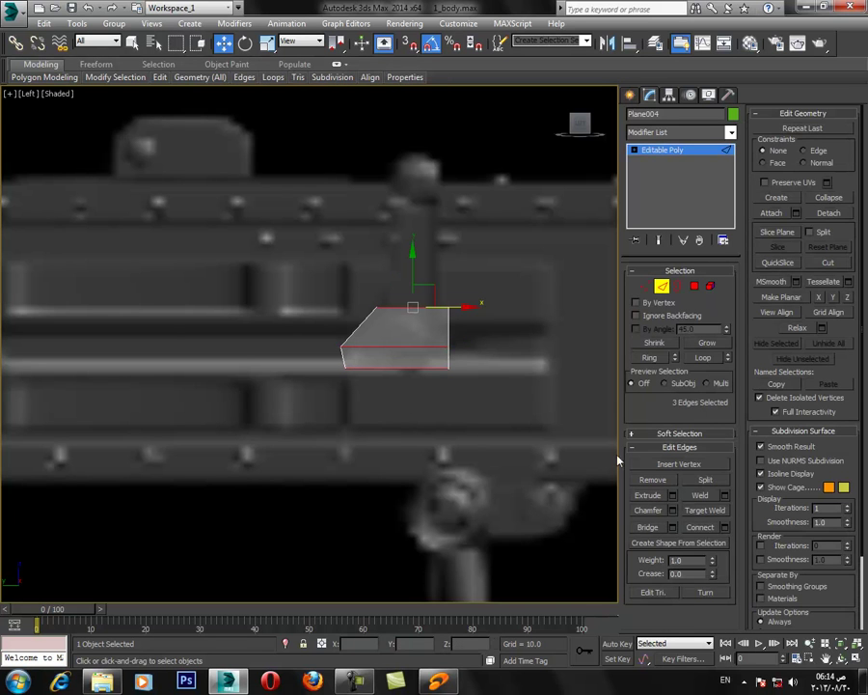
{"action": "left_click", "coordinate": [726, 527]}
{"action": "left_click_drag", "start_coordinate": [319, 393], "coordinate": [328, 456]}
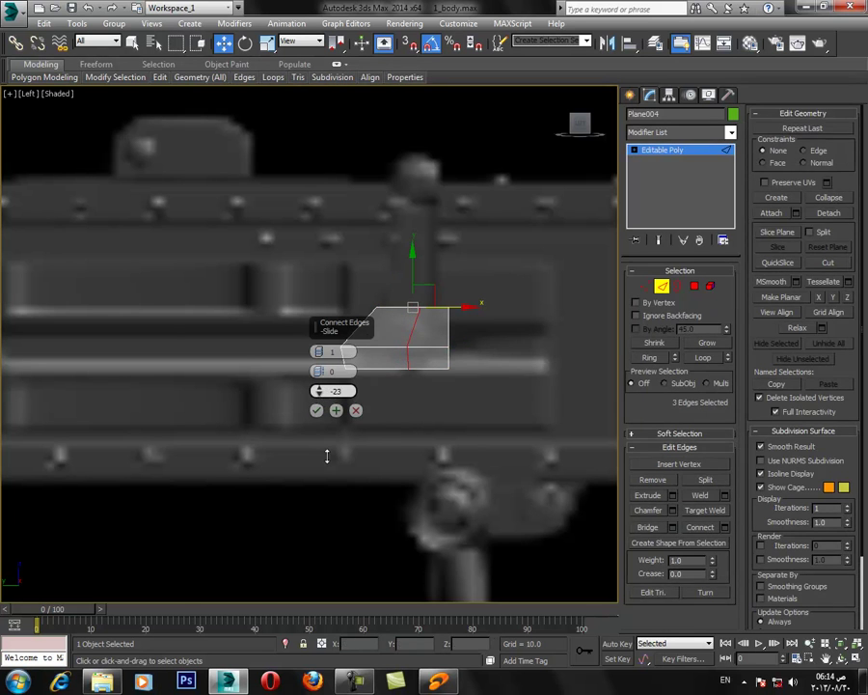
{"action": "left_click", "coordinate": [316, 410]}
{"action": "left_click", "coordinate": [392, 466]}
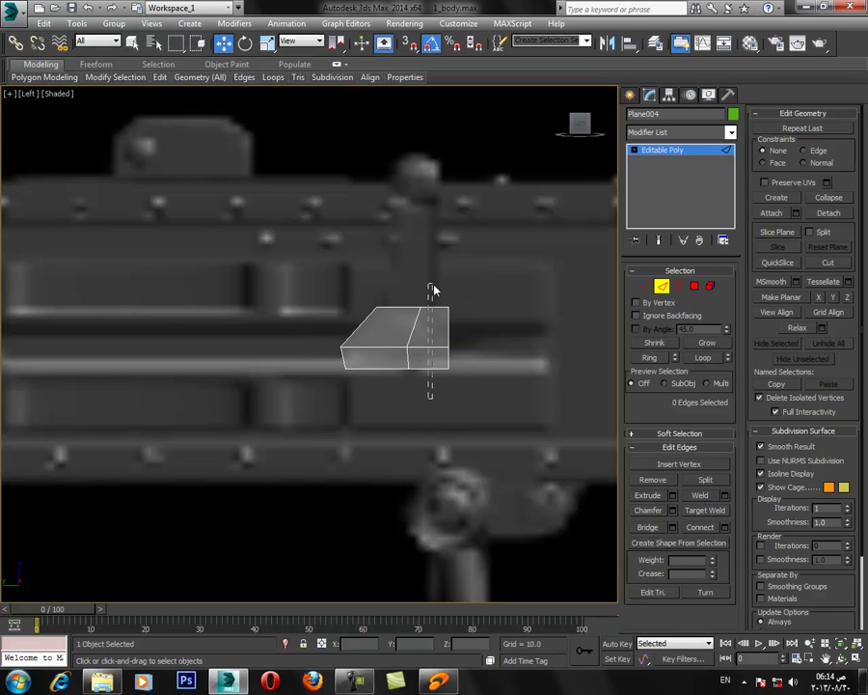
Insert a vertex in the lower edge of the plane's right section and pull it down into a point.
{"action": "left_click_drag", "start_coordinate": [428, 398], "coordinate": [437, 360]}
{"action": "scroll", "coordinate": [559, 349], "scroll_direction": "up", "scroll_amount": 2}
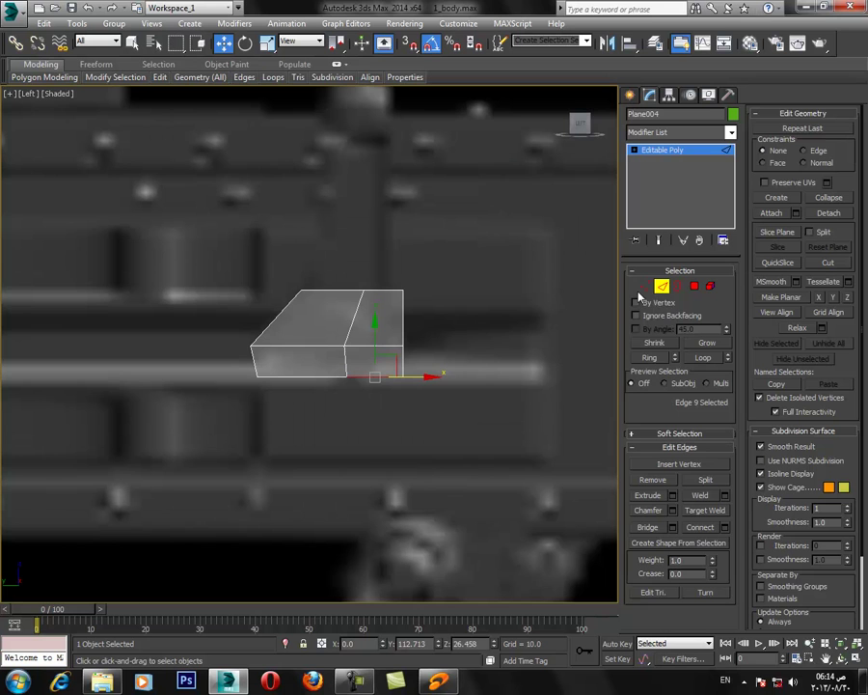
{"action": "left_click", "coordinate": [668, 467]}
{"action": "left_click", "coordinate": [373, 378]}
{"action": "right_click", "coordinate": [446, 395]}
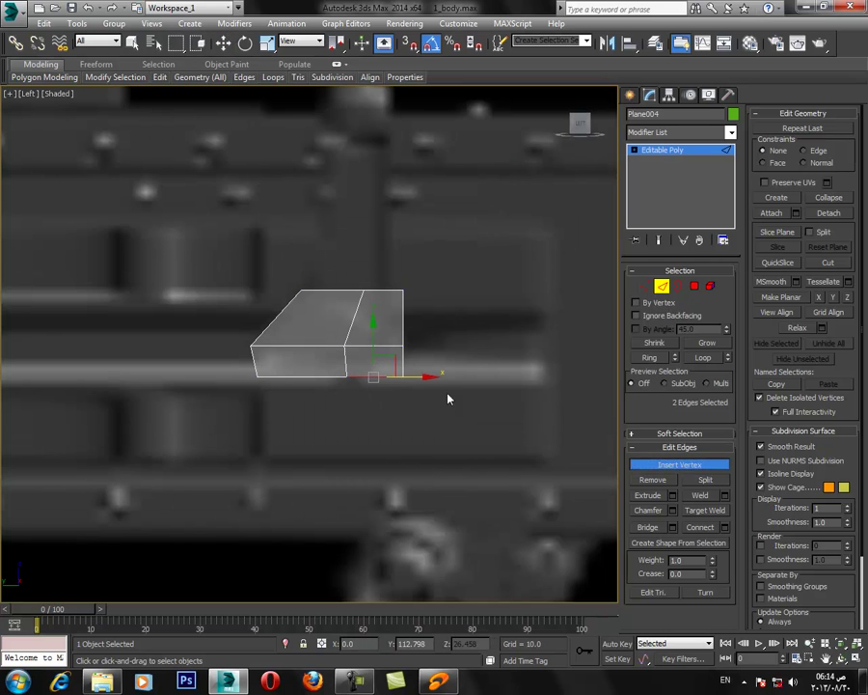
{"action": "left_click", "coordinate": [646, 286]}
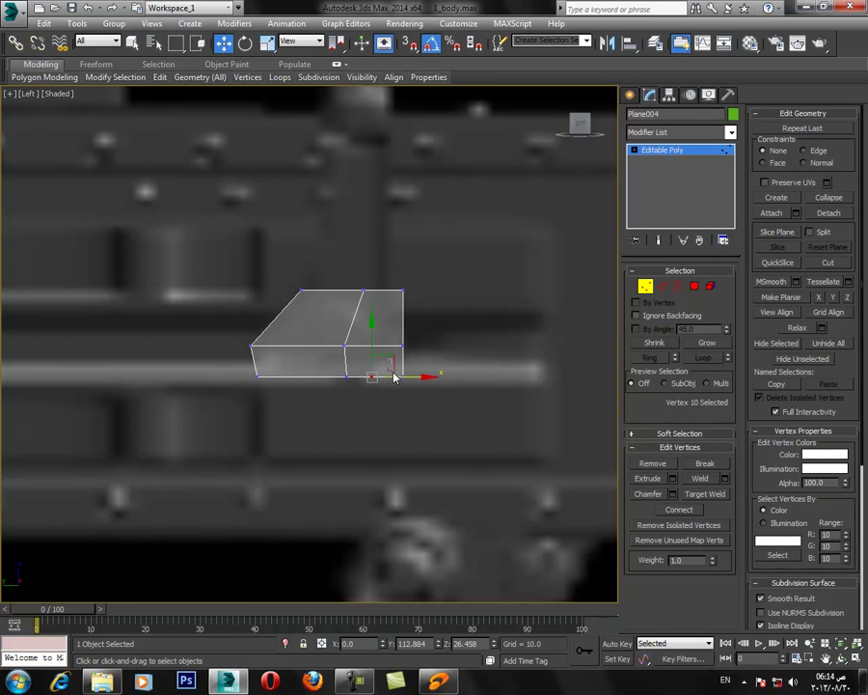
{"action": "left_click_drag", "start_coordinate": [392, 367], "coordinate": [394, 377]}
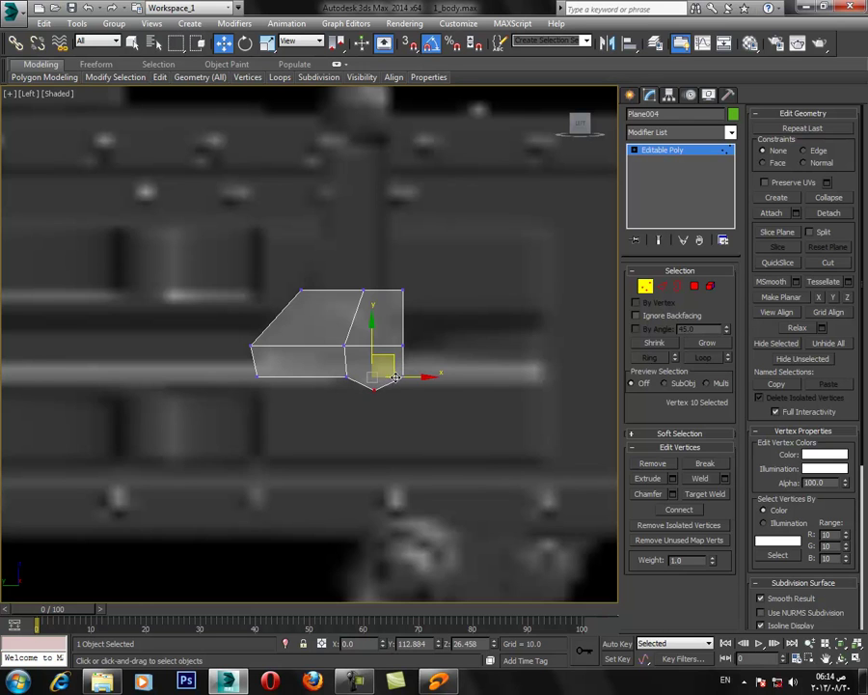
{"action": "left_click", "coordinate": [382, 462]}
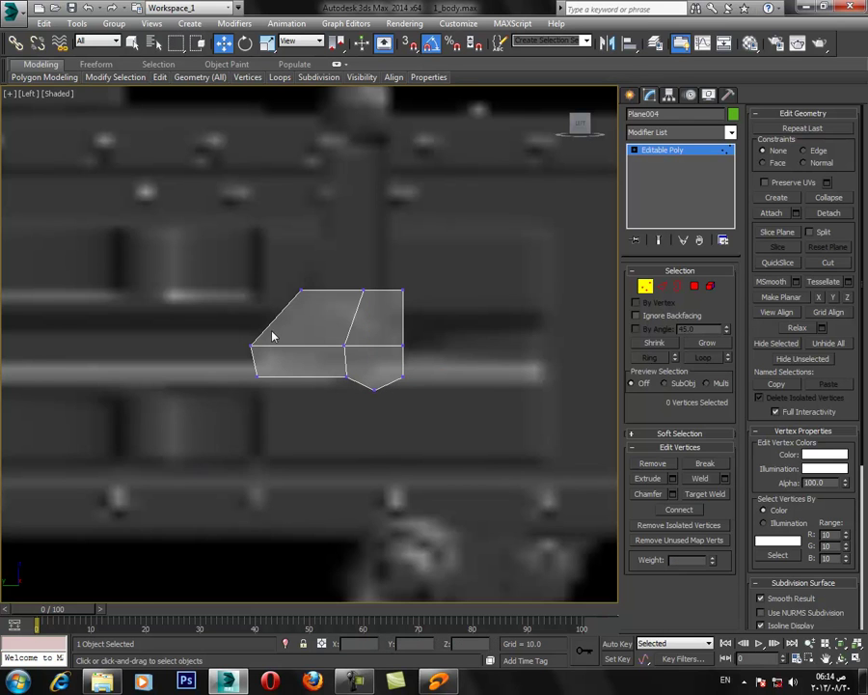
Move the plane's upper right and upper middle vertices inward to taper the top of the lever base.
{"action": "middle_click_drag", "start_coordinate": [319, 358], "coordinate": [308, 408]}
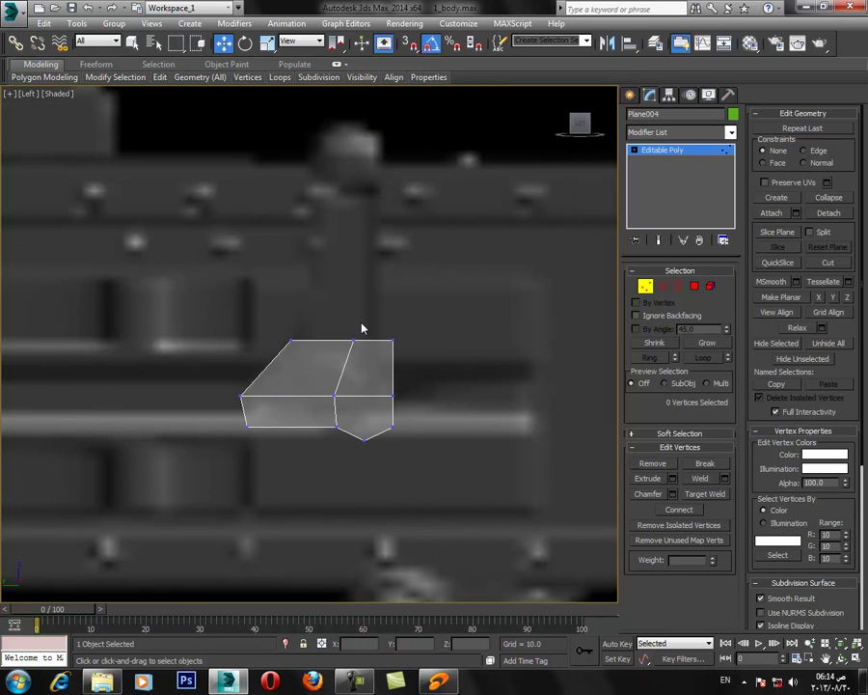
{"action": "left_click", "coordinate": [660, 286]}
{"action": "left_click_drag", "start_coordinate": [378, 327], "coordinate": [375, 350]}
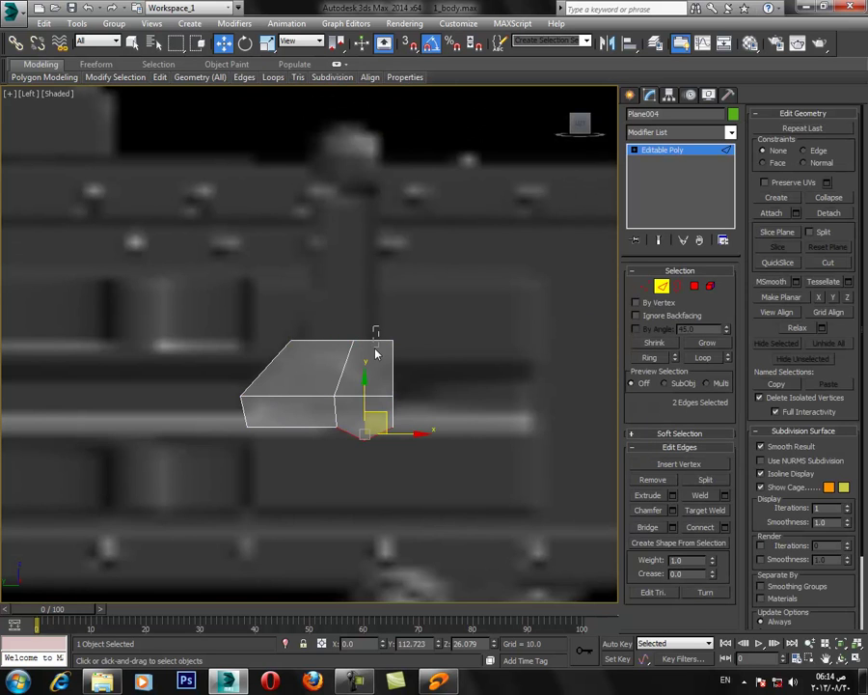
{"action": "left_click", "coordinate": [646, 286]}
{"action": "left_click", "coordinate": [391, 340]}
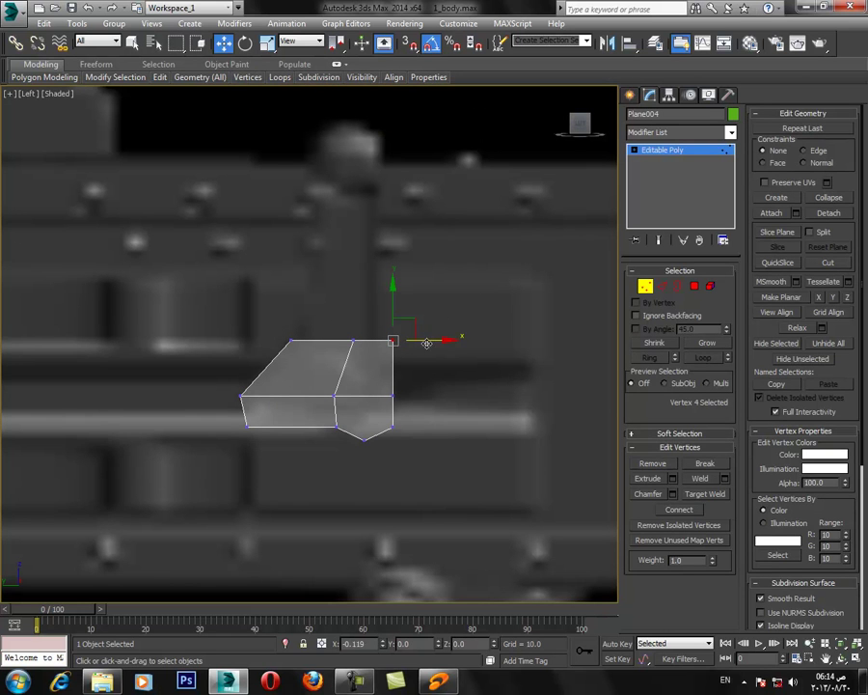
{"action": "left_click_drag", "start_coordinate": [421, 340], "coordinate": [381, 340]}
{"action": "left_click", "coordinate": [358, 321]}
{"action": "left_click", "coordinate": [353, 341]}
Extend the lever base's two top edges upward as new polygons to form the shaft up to the knob.
{"action": "left_click", "coordinate": [661, 287]}
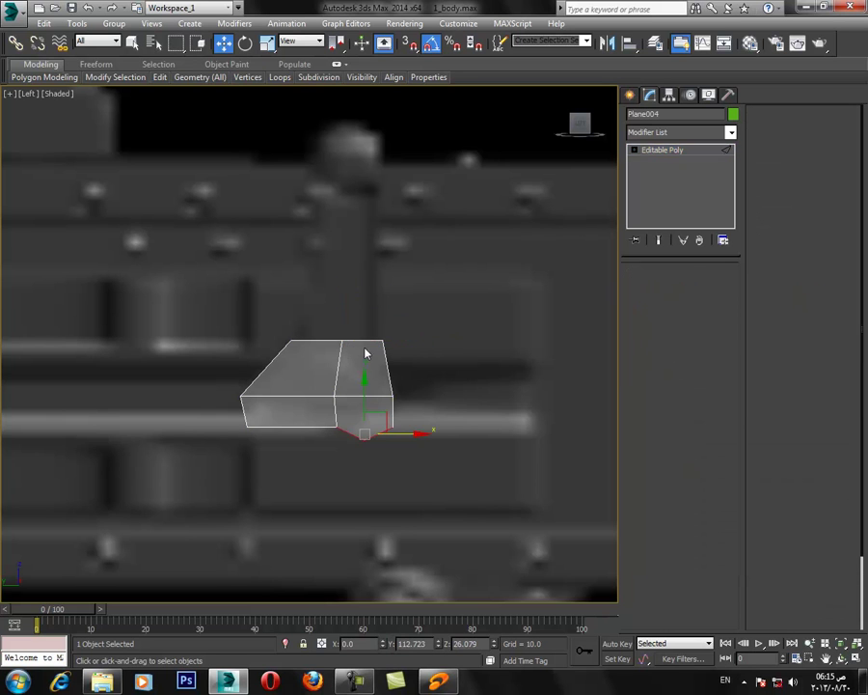
{"action": "left_click", "coordinate": [372, 340]}
{"action": "left_click", "coordinate": [322, 339], "text": "ctrl"}
{"action": "middle_click_drag", "start_coordinate": [388, 341], "coordinate": [378, 397]}
{"action": "left_click_drag", "start_coordinate": [350, 361], "coordinate": [328, 156], "text": "shift"}
Reposition the shaft's upper vertices to form a peaked tip following the knob in the reference.
{"action": "left_click", "coordinate": [650, 291]}
{"action": "left_click_drag", "start_coordinate": [405, 219], "coordinate": [200, 248]}
{"action": "left_click_drag", "start_coordinate": [329, 203], "coordinate": [330, 232]}
{"action": "left_click_drag", "start_coordinate": [400, 180], "coordinate": [380, 190]}
{"action": "left_click_drag", "start_coordinate": [311, 175], "coordinate": [322, 201]}
{"action": "left_click_drag", "start_coordinate": [309, 248], "coordinate": [272, 273]}
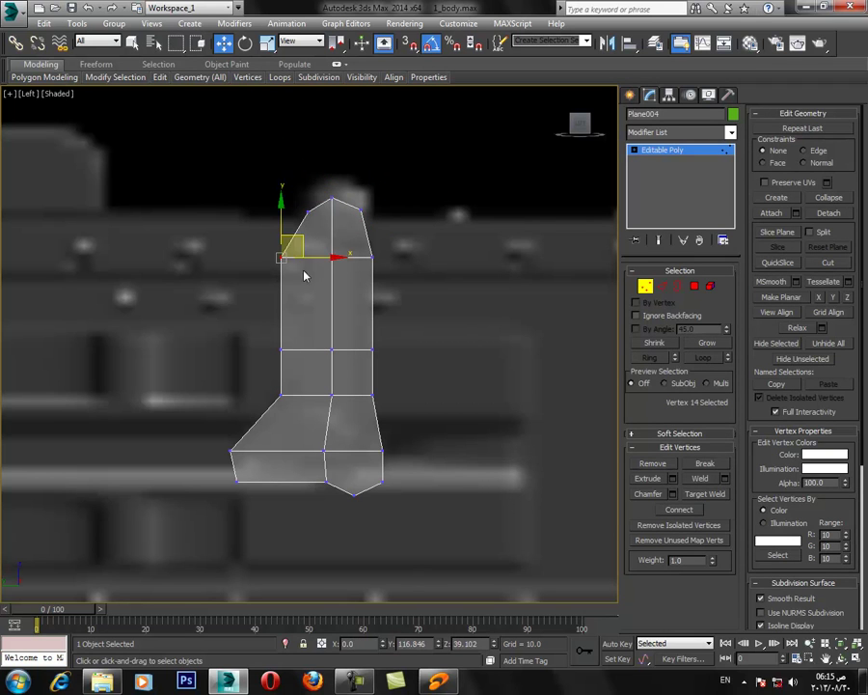
Scale the two shaft vertex rows between the tip and the base narrower to match the reference shaft's width.
{"action": "left_click_drag", "start_coordinate": [405, 253], "coordinate": [409, 270]}
{"action": "key", "text": "r"}
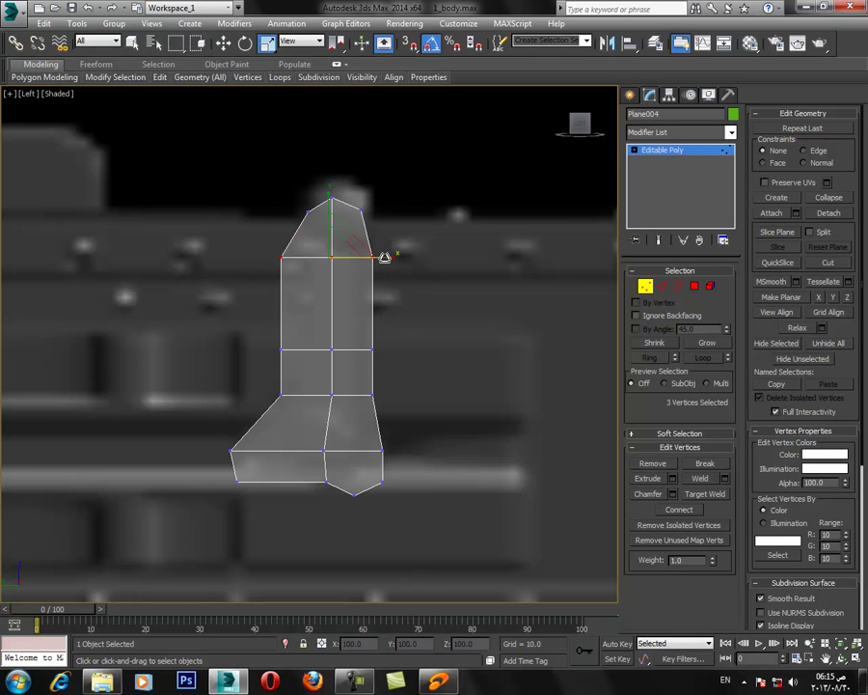
{"action": "left_click_drag", "start_coordinate": [412, 320], "coordinate": [241, 362], "text": "ctrl"}
{"action": "mouse_move", "coordinate": [386, 302]}
{"action": "left_mouse_down"}
{"action": "mouse_move", "coordinate": [364, 295]}
{"action": "mouse_move", "coordinate": [380, 303]}
{"action": "left_mouse_up"}
{"action": "key", "text": "w"}
Move the base's two left corner vertices slightly inward to fit the lever outline in the reference.
{"action": "left_click", "coordinate": [415, 344]}
{"action": "left_click_drag", "start_coordinate": [210, 424], "coordinate": [290, 466]}
{"action": "left_click", "coordinate": [309, 537]}
{"action": "scroll", "coordinate": [287, 506], "scroll_direction": "down", "scroll_amount": 2}
{"action": "scroll", "coordinate": [288, 505], "scroll_direction": "down", "scroll_amount": 1}
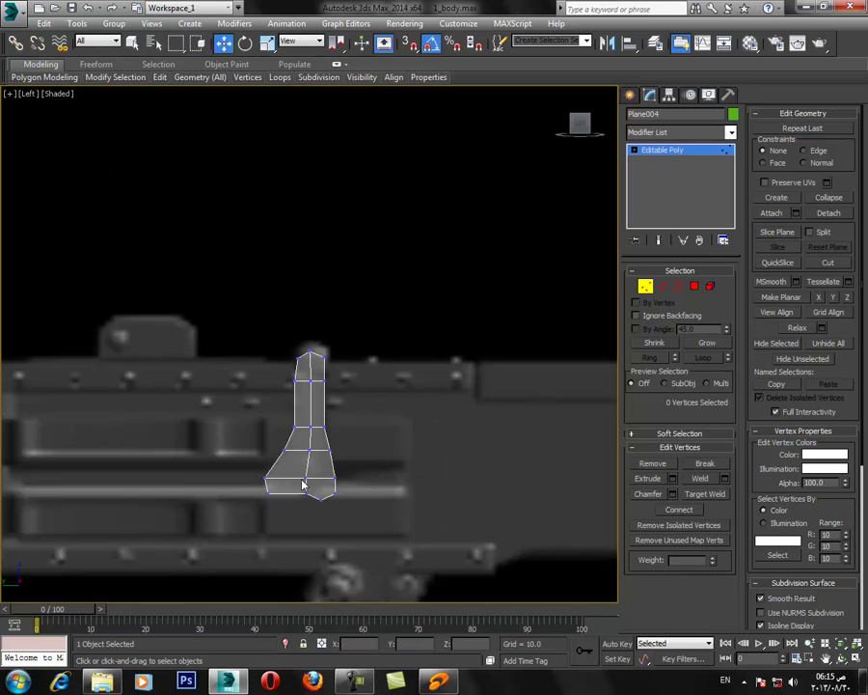
{"action": "scroll", "coordinate": [310, 460], "scroll_direction": "up", "scroll_amount": 2}
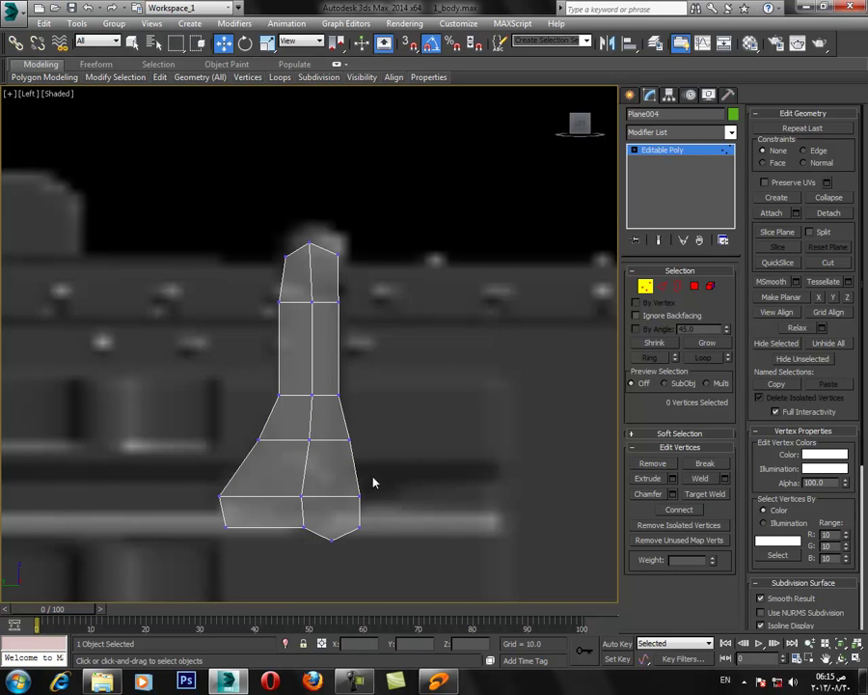
{"action": "middle_click_drag", "start_coordinate": [448, 458], "coordinate": [452, 432]}
Inset all ten polygons of the lever as one group to form a narrow rim around its outline.
{"action": "left_click", "coordinate": [856, 659]}
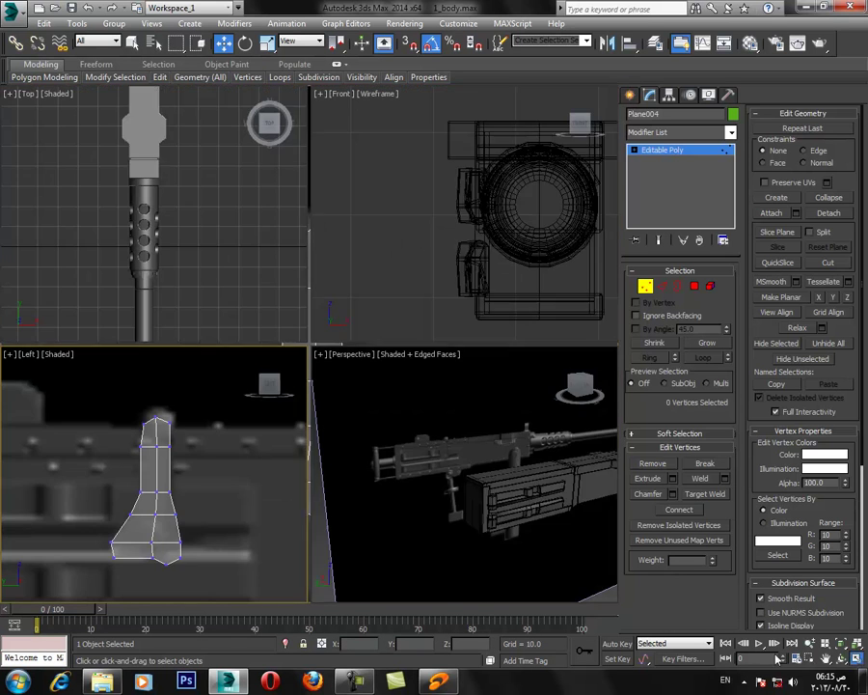
{"action": "left_click", "coordinate": [856, 659]}
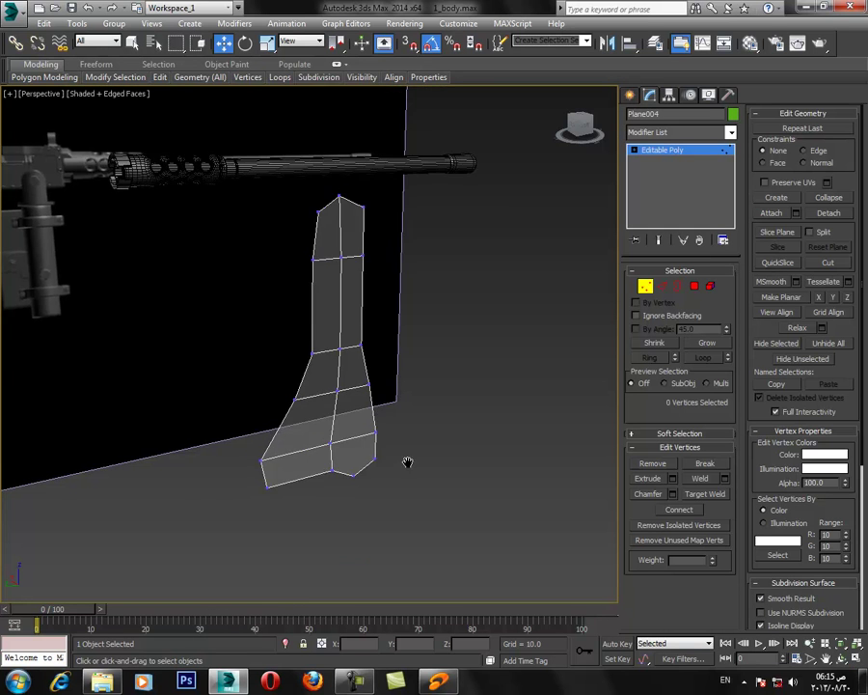
{"action": "scroll", "coordinate": [397, 453], "scroll_direction": "up", "scroll_amount": 2}
{"action": "scroll", "coordinate": [363, 439], "scroll_direction": "down", "scroll_amount": 2}
{"action": "middle_click_drag", "start_coordinate": [362, 439], "coordinate": [341, 405], "text": "alt"}
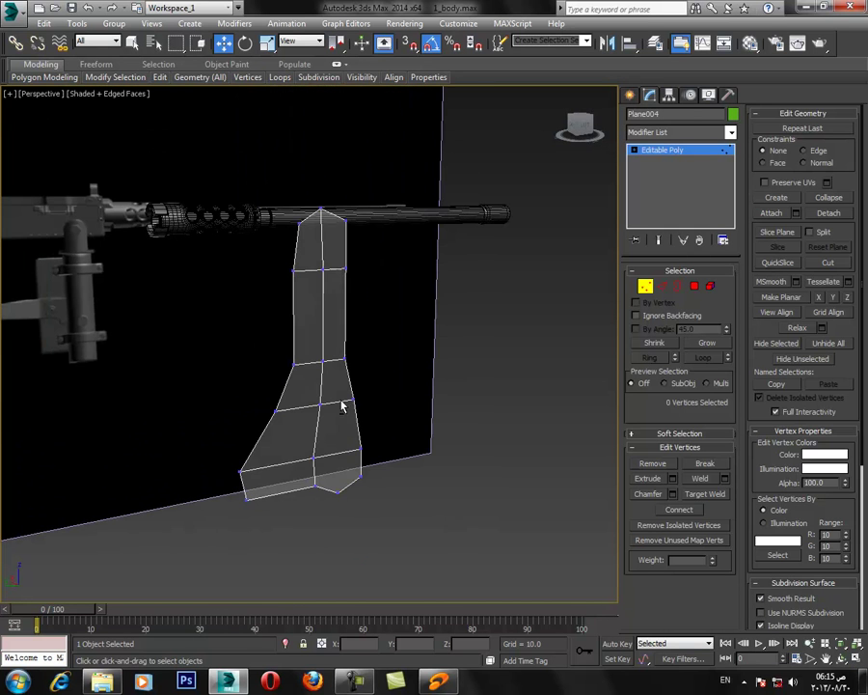
{"action": "left_click", "coordinate": [693, 285]}
{"action": "left_click", "coordinate": [317, 239]}
{"action": "left_click", "coordinate": [333, 254], "text": "ctrl"}
{"action": "left_click", "coordinate": [333, 307], "text": "ctrl"}
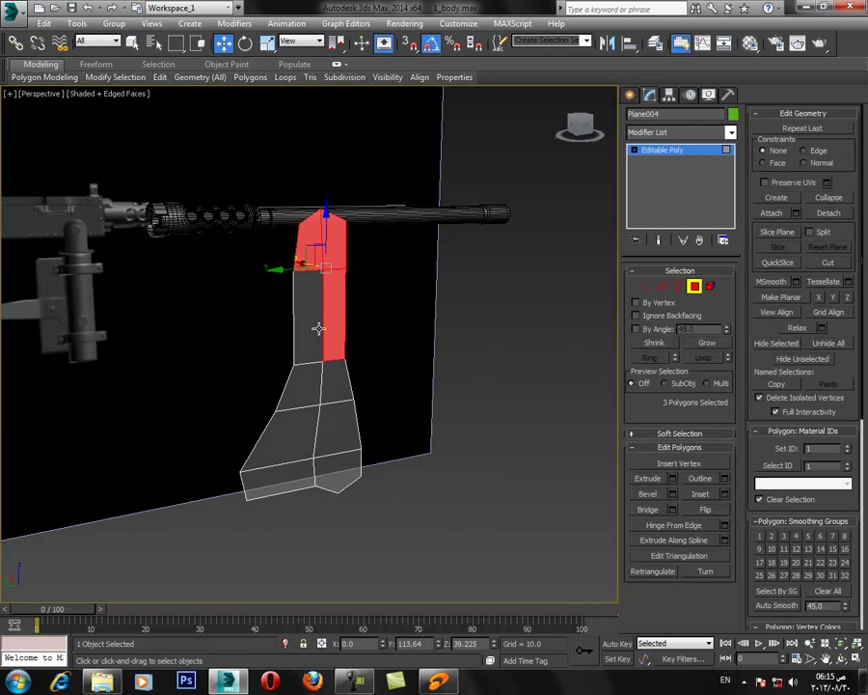
{"action": "left_click", "coordinate": [314, 330], "text": "ctrl"}
{"action": "left_click", "coordinate": [313, 382], "text": "ctrl"}
{"action": "left_click", "coordinate": [332, 388], "text": "ctrl"}
{"action": "left_click", "coordinate": [329, 427], "text": "ctrl"}
{"action": "left_click", "coordinate": [296, 443], "text": "ctrl"}
{"action": "left_click", "coordinate": [285, 479], "text": "ctrl"}
{"action": "left_click", "coordinate": [333, 473], "text": "ctrl"}
{"action": "middle_click_drag", "start_coordinate": [416, 437], "coordinate": [426, 451], "text": "alt"}
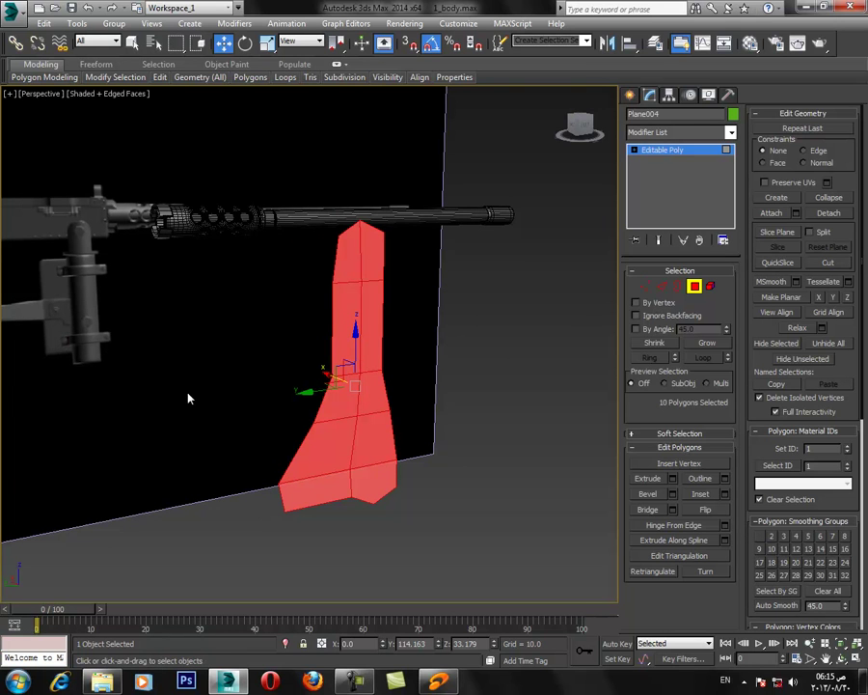
{"action": "left_click", "coordinate": [725, 495]}
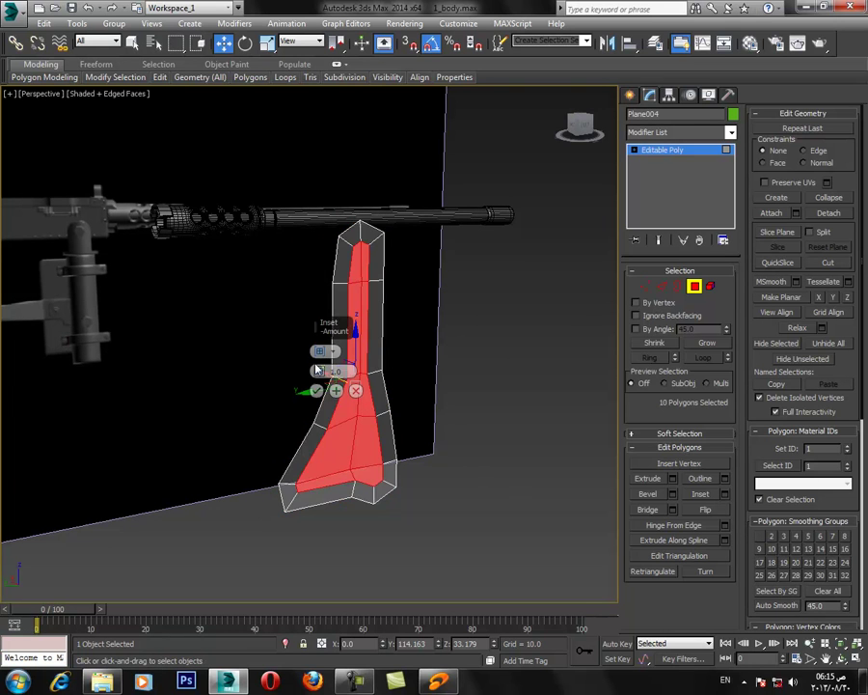
{"action": "left_click_drag", "start_coordinate": [322, 374], "coordinate": [320, 372]}
{"action": "left_click", "coordinate": [316, 390]}
Extrude the inset polygons slightly inward as a group to recess the lever's face inside the rim.
{"action": "scroll", "coordinate": [398, 419], "scroll_direction": "up", "scroll_amount": 3}
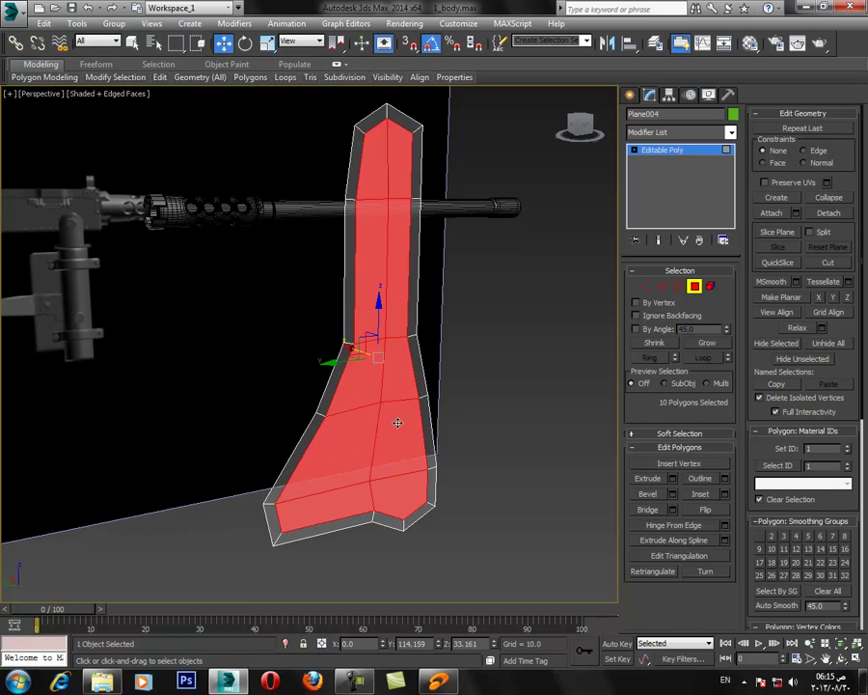
{"action": "middle_click_drag", "start_coordinate": [398, 419], "coordinate": [446, 429], "text": "alt"}
{"action": "left_click", "coordinate": [673, 479]}
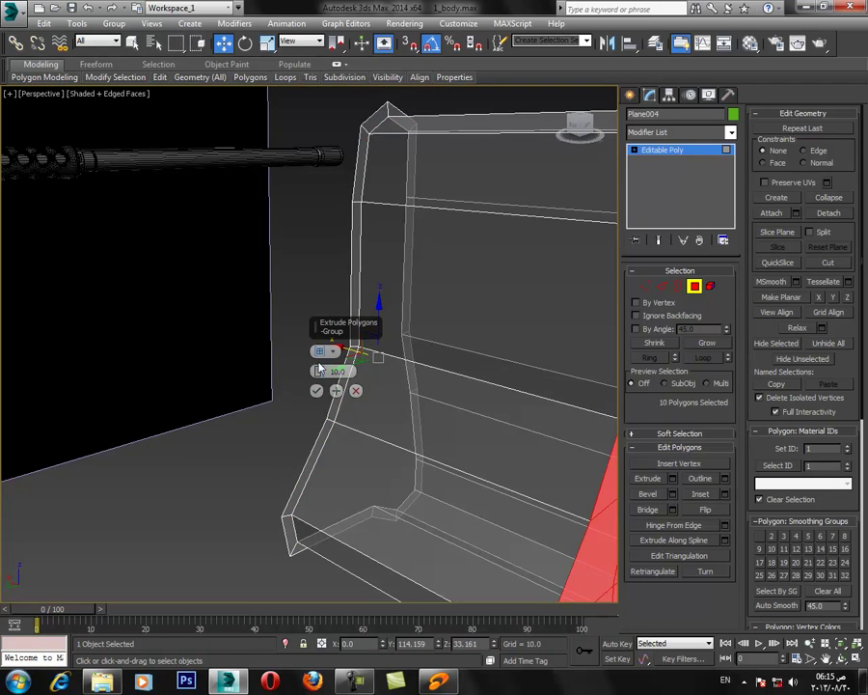
{"action": "right_click", "coordinate": [320, 370]}
{"action": "left_click_drag", "start_coordinate": [320, 370], "coordinate": [318, 371]}
{"action": "left_click", "coordinate": [316, 391]}
{"action": "left_click", "coordinate": [482, 359]}
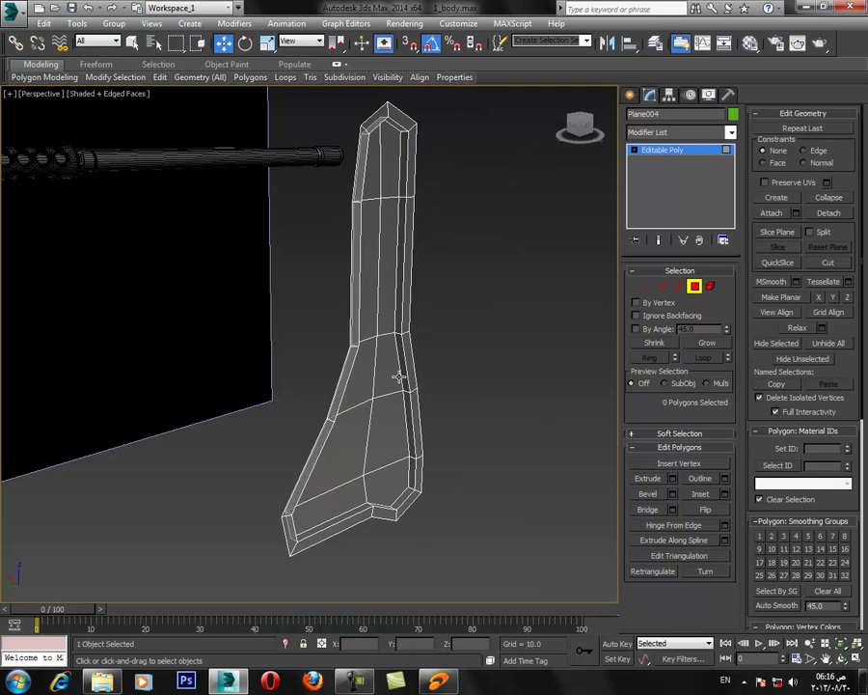
Extend the lever's outer edge loop backward along X to about 0.61 as side walls, and turn off see-through display.
{"action": "left_click", "coordinate": [665, 286]}
{"action": "left_click", "coordinate": [710, 361]}
{"action": "middle_click_drag", "start_coordinate": [469, 309], "coordinate": [338, 383], "text": "alt"}
{"action": "left_click_drag", "start_coordinate": [339, 383], "coordinate": [340, 382]}
{"action": "middle_click_drag", "start_coordinate": [340, 383], "coordinate": [405, 375], "text": "alt"}
{"action": "key", "text": "alt+x"}
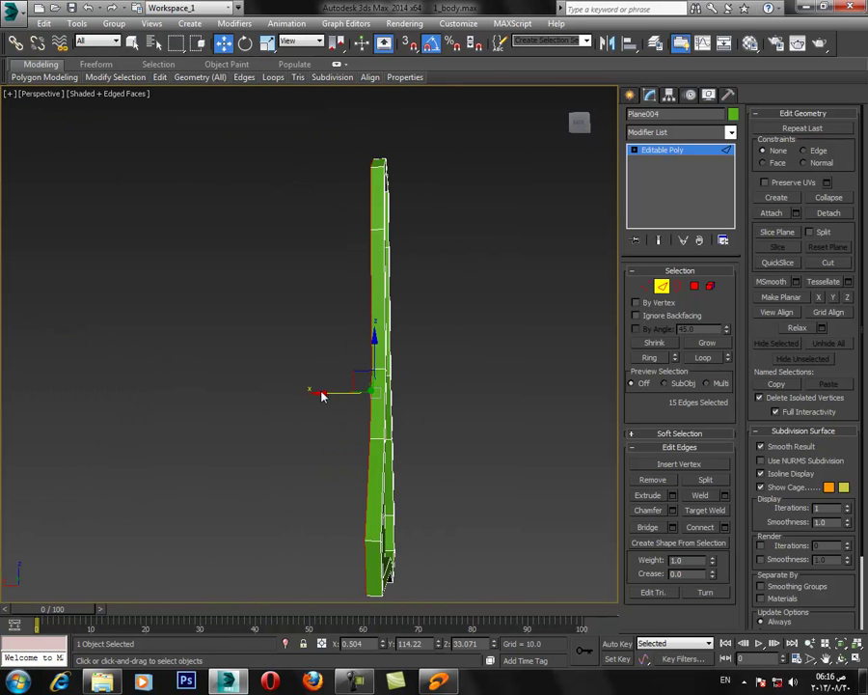
{"action": "middle_click_drag", "start_coordinate": [321, 393], "coordinate": [333, 417], "text": "alt"}
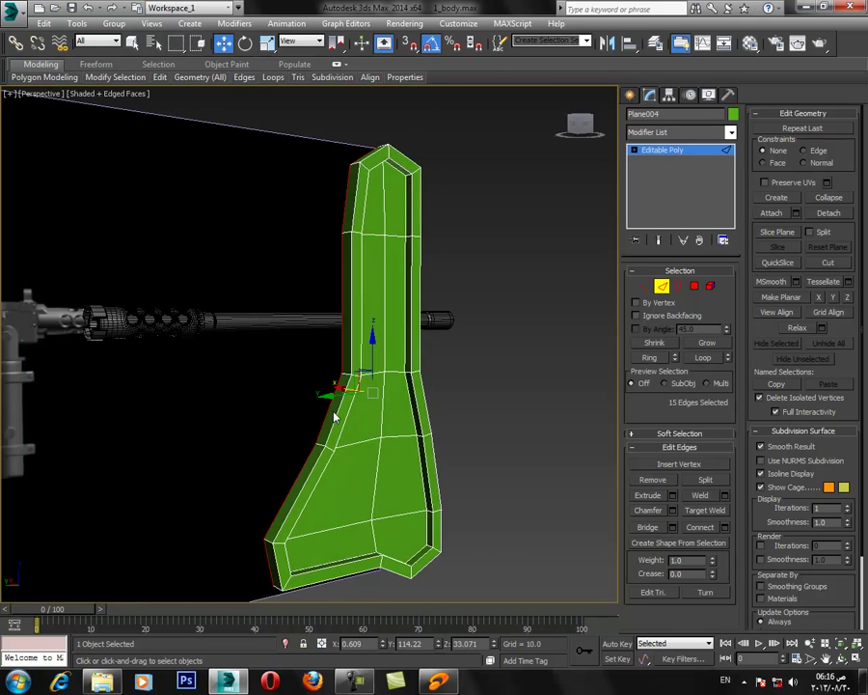
Connect the ring of edges across the lever's rim with one segment, pinch 0 and slide -23.
{"action": "scroll", "coordinate": [355, 373], "scroll_direction": "up", "scroll_amount": 4}
{"action": "scroll", "coordinate": [360, 213], "scroll_direction": "down", "scroll_amount": 2}
{"action": "left_click", "coordinate": [361, 331]}
{"action": "left_click", "coordinate": [650, 358]}
{"action": "left_click", "coordinate": [726, 527]}
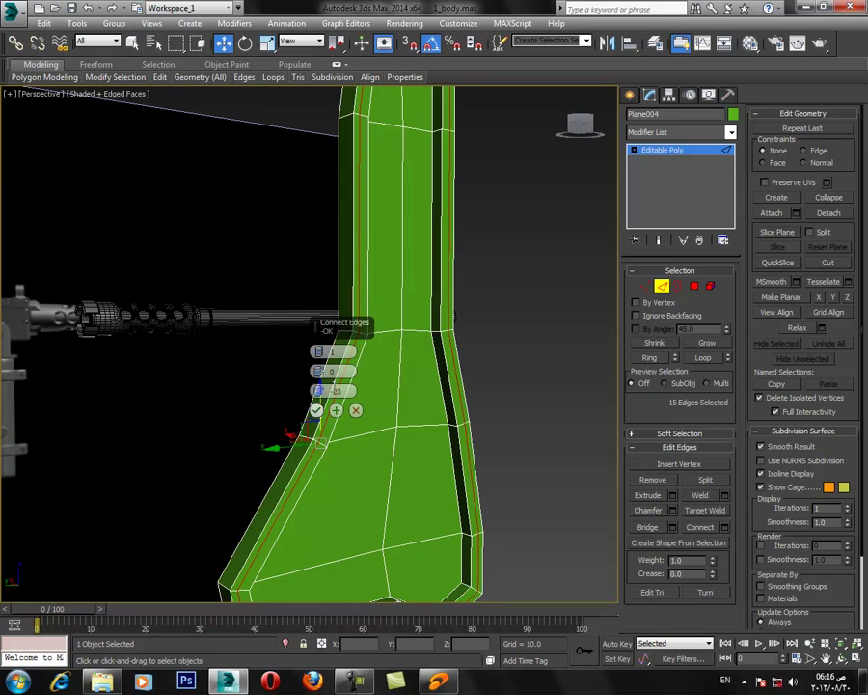
{"action": "left_click", "coordinate": [318, 412]}
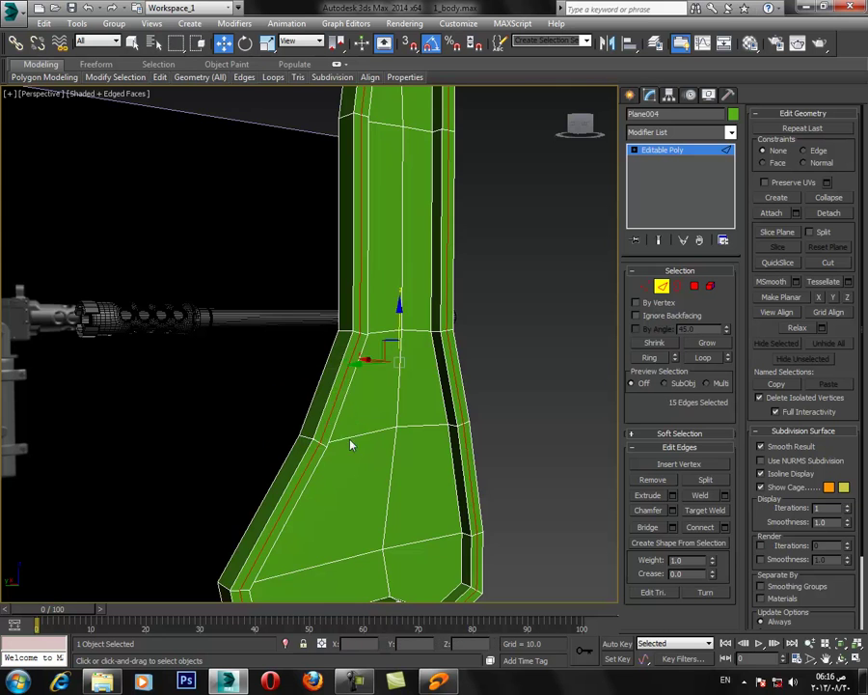
Extrude the new rim edge loop with a height of -0.02 and a width of 0.05 to cut a fine groove.
{"action": "middle_click_drag", "start_coordinate": [376, 453], "coordinate": [394, 384]}
{"action": "scroll", "coordinate": [393, 383], "scroll_direction": "up", "scroll_amount": 4}
{"action": "left_click", "coordinate": [673, 495]}
{"action": "right_click", "coordinate": [318, 352]}
{"action": "right_click", "coordinate": [319, 370]}
{"action": "left_click", "coordinate": [320, 369]}
{"action": "left_click", "coordinate": [319, 369]}
{"action": "left_click", "coordinate": [319, 368]}
{"action": "left_click", "coordinate": [320, 369]}
{"action": "left_click", "coordinate": [320, 368]}
{"action": "left_click", "coordinate": [319, 354]}
{"action": "left_click", "coordinate": [319, 354]}
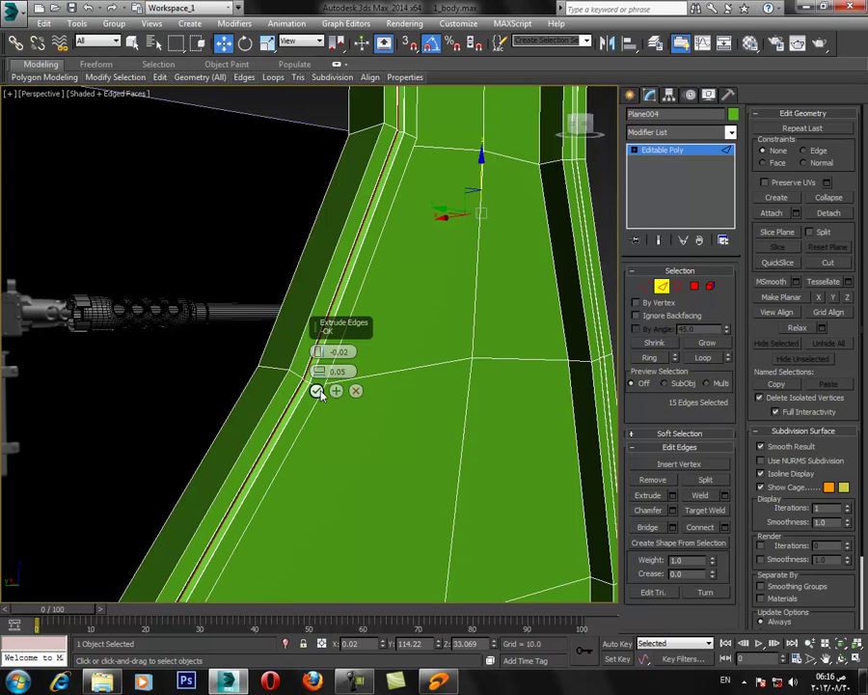
{"action": "left_click", "coordinate": [316, 390]}
Apply a Symmetry modifier to the lever with Z as the mirror axis.
{"action": "scroll", "coordinate": [364, 456], "scroll_direction": "down", "scroll_amount": 5}
{"action": "middle_click_drag", "start_coordinate": [365, 456], "coordinate": [362, 430], "text": "alt"}
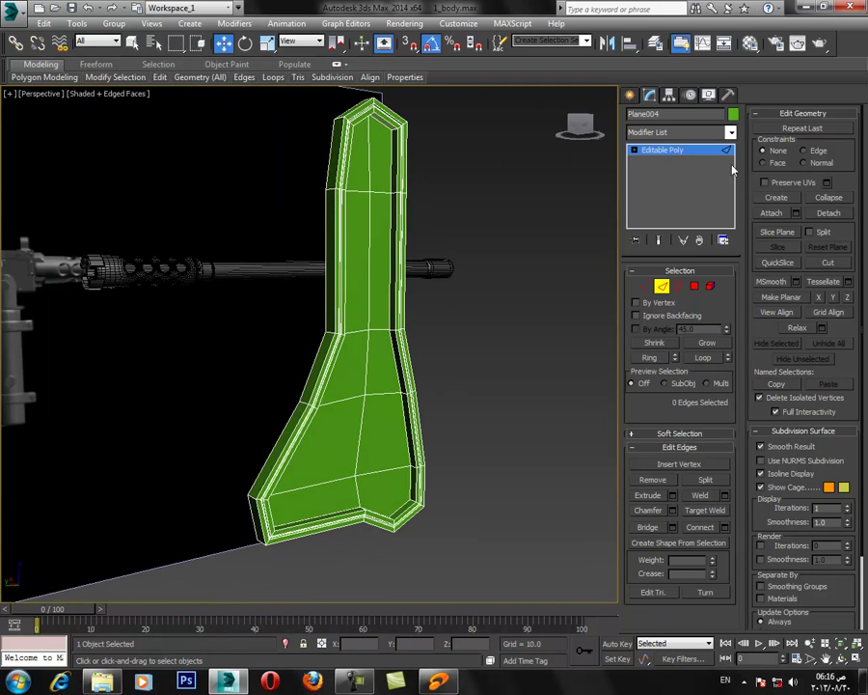
{"action": "left_click", "coordinate": [655, 152]}
{"action": "left_click", "coordinate": [659, 138]}
{"action": "key", "text": "s"}
{"action": "key", "text": "s"}
{"action": "key", "text": "s"}
{"action": "key", "text": "s"}
{"action": "key", "text": "s"}
{"action": "key", "text": "s"}
{"action": "key", "text": "s"}
{"action": "key", "text": "s"}
{"action": "key", "text": "s"}
{"action": "key", "text": "s"}
{"action": "key", "text": "s"}
{"action": "left_click", "coordinate": [667, 420]}
{"action": "middle_click_drag", "start_coordinate": [435, 390], "coordinate": [559, 379], "text": "alt"}
{"action": "left_click", "coordinate": [674, 296]}
{"action": "left_click", "coordinate": [699, 299]}
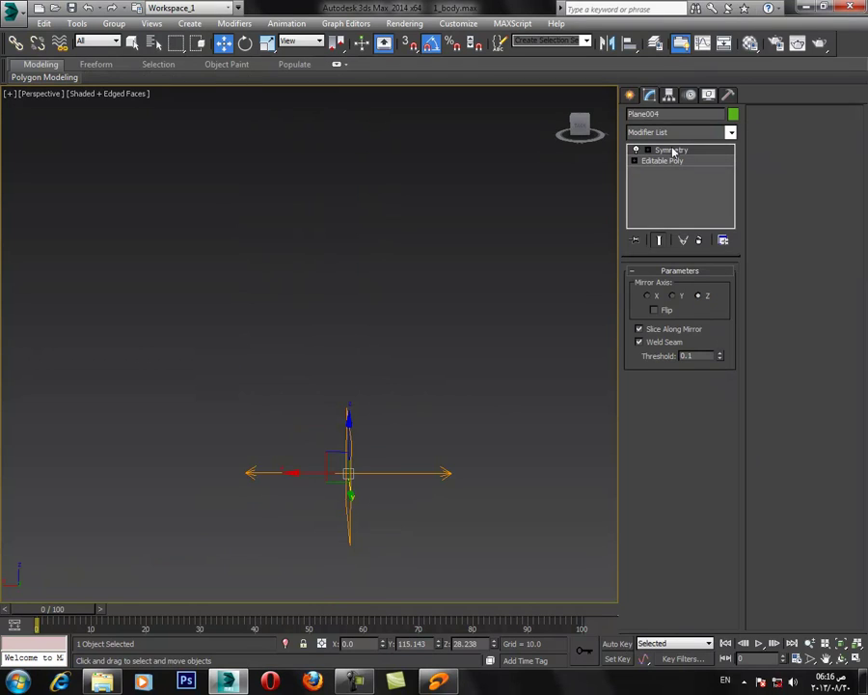
Move the Symmetry mirror plane along X to the lever's open back and scale the lever's thickness to about 86.5%.
{"action": "left_click", "coordinate": [673, 150]}
{"action": "left_click_drag", "start_coordinate": [314, 474], "coordinate": [288, 463]}
{"action": "right_click", "coordinate": [304, 472]}
{"action": "left_click", "coordinate": [673, 152]}
{"action": "middle_click_drag", "start_coordinate": [499, 254], "coordinate": [436, 278], "text": "alt"}
{"action": "key", "text": "r"}
{"action": "left_click_drag", "start_coordinate": [397, 486], "coordinate": [389, 484]}
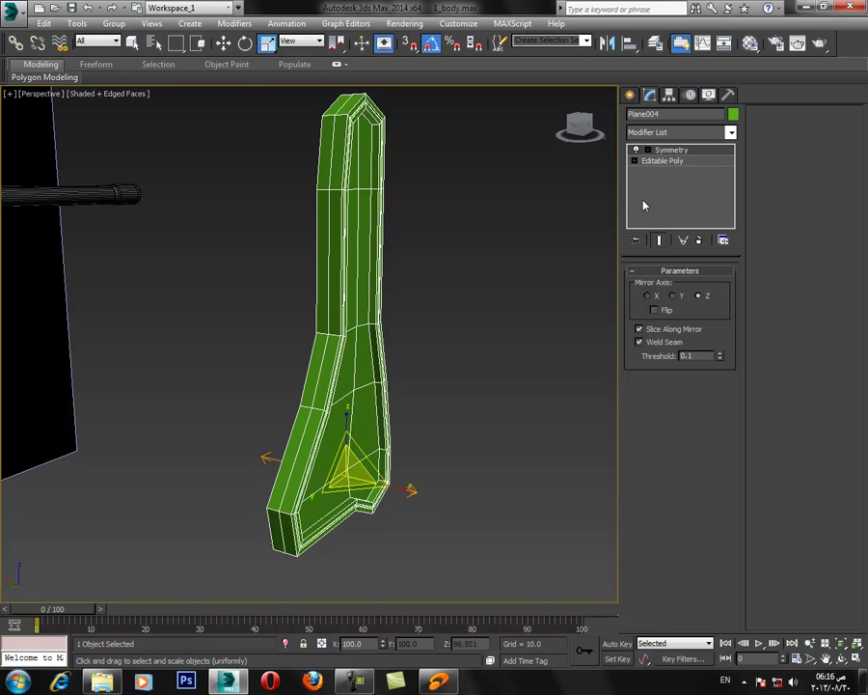
Chamfer the outer and inner edge loops of the lever's rim by 0.04 with one segment.
{"action": "left_click", "coordinate": [635, 160]}
{"action": "left_click", "coordinate": [657, 182]}
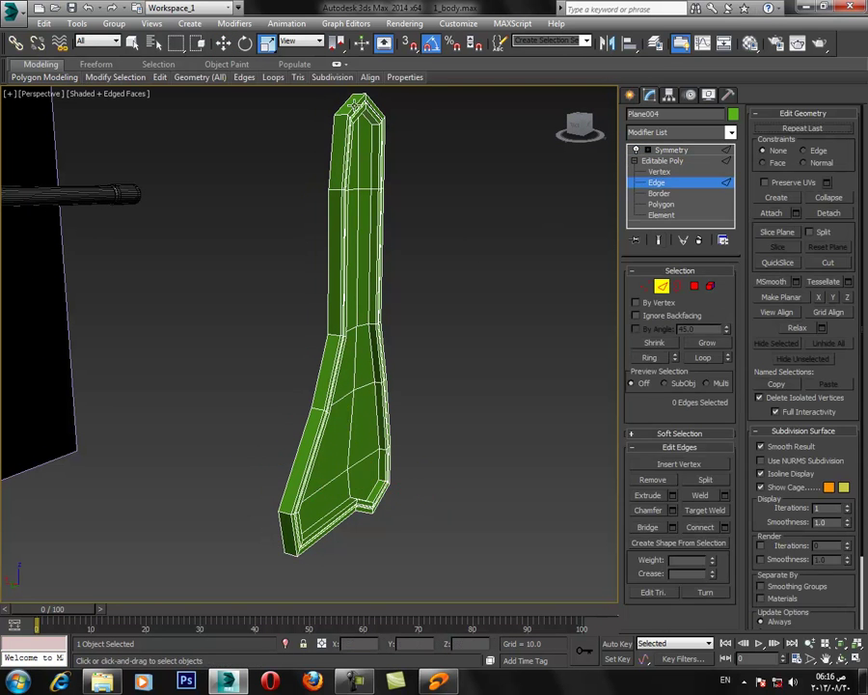
{"action": "middle_click_drag", "start_coordinate": [452, 343], "coordinate": [375, 363]}
{"action": "scroll", "coordinate": [330, 197], "scroll_direction": "up", "scroll_amount": 4}
{"action": "left_click", "coordinate": [289, 210], "text": "ctrl"}
{"action": "middle_click_drag", "start_coordinate": [293, 247], "coordinate": [413, 270], "text": "alt"}
{"action": "left_click", "coordinate": [711, 358]}
{"action": "left_click", "coordinate": [673, 510]}
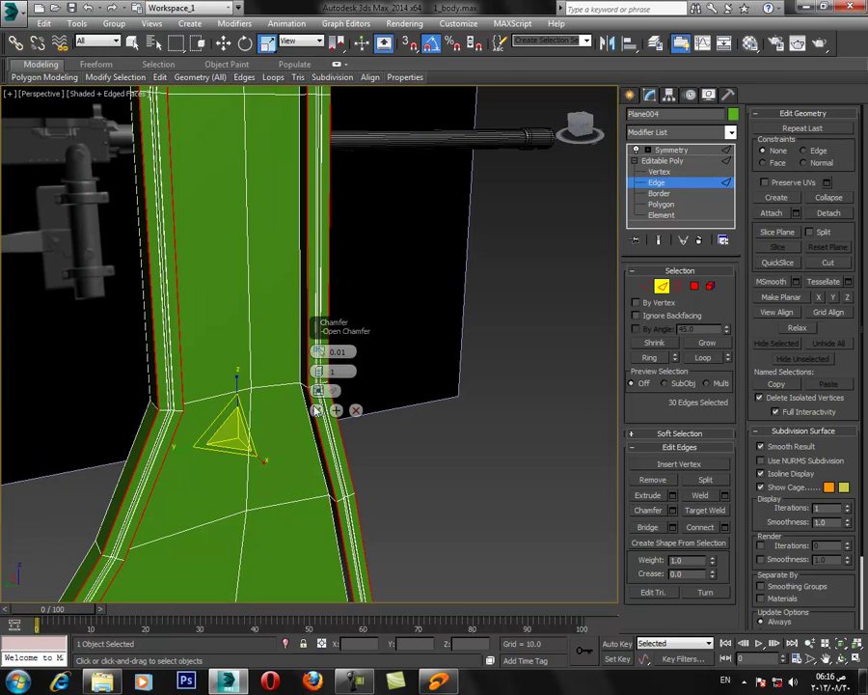
{"action": "left_click", "coordinate": [319, 348]}
{"action": "left_click", "coordinate": [319, 348]}
{"action": "left_click", "coordinate": [319, 349]}
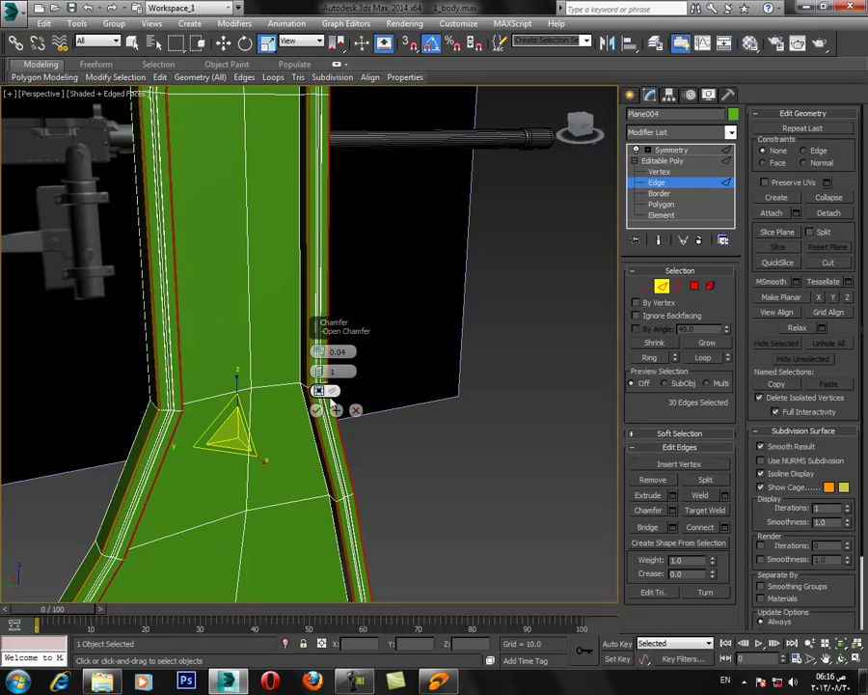
{"action": "left_click", "coordinate": [335, 410]}
Chamfer the complete edge loop around the floor of the lever's recess by 0.04 with one segment.
{"action": "left_click", "coordinate": [300, 345]}
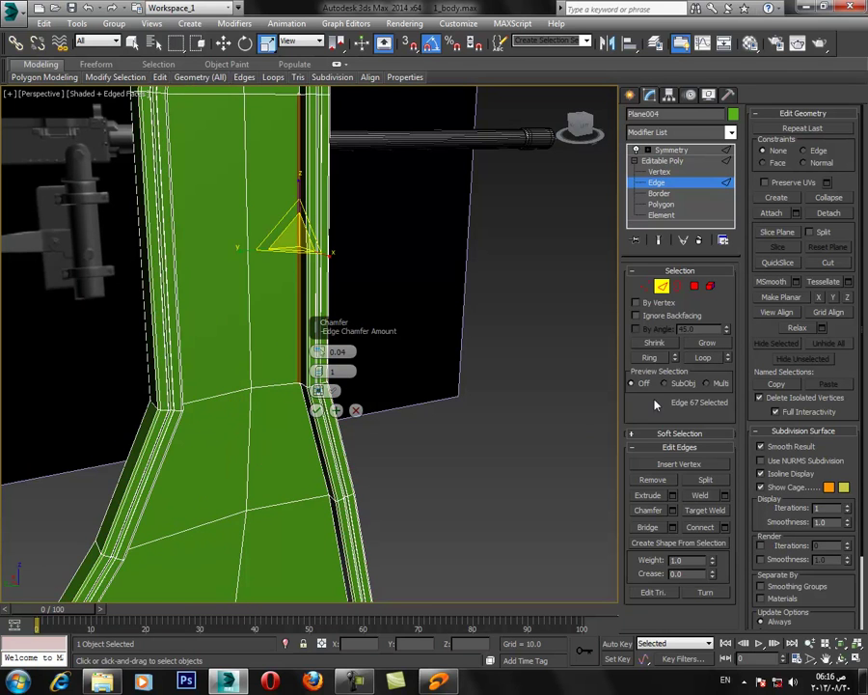
{"action": "left_click", "coordinate": [705, 360]}
{"action": "left_click", "coordinate": [317, 410]}
{"action": "middle_click_drag", "start_coordinate": [333, 425], "coordinate": [435, 323], "text": "alt"}
{"action": "key", "text": "ctrl+z"}
{"action": "left_click", "coordinate": [400, 436], "text": "ctrl"}
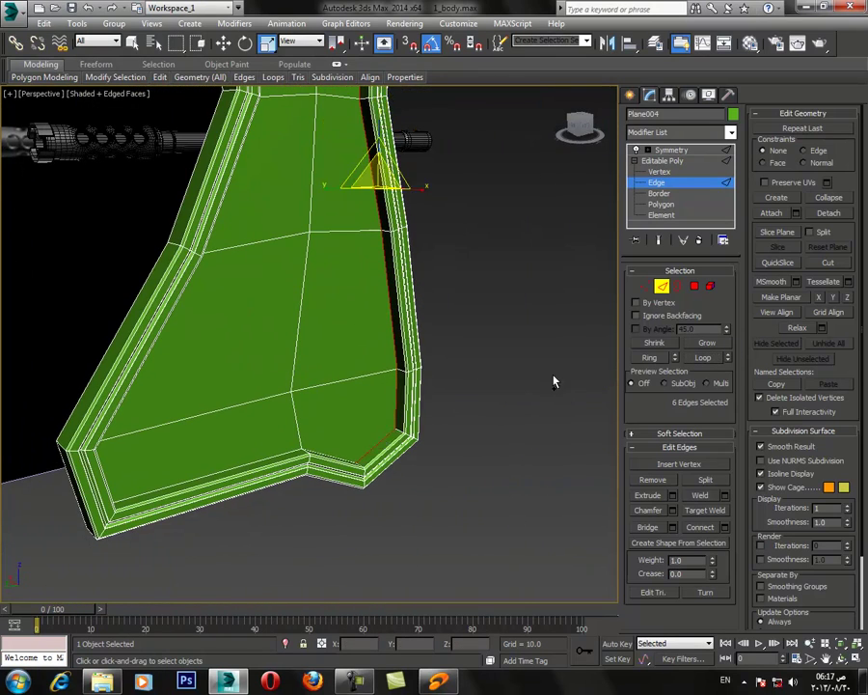
{"action": "middle_click_drag", "start_coordinate": [428, 429], "coordinate": [205, 379], "text": "alt"}
{"action": "left_click", "coordinate": [327, 409], "text": "ctrl"}
{"action": "left_click", "coordinate": [696, 359]}
{"action": "left_click", "coordinate": [158, 374], "text": "ctrl"}
{"action": "left_click", "coordinate": [695, 360]}
{"action": "middle_click_drag", "start_coordinate": [359, 299], "coordinate": [285, 221], "text": "alt"}
{"action": "left_click", "coordinate": [309, 220], "text": "ctrl"}
{"action": "left_click", "coordinate": [704, 360]}
{"action": "middle_click_drag", "start_coordinate": [463, 318], "coordinate": [439, 340], "text": "alt"}
{"action": "left_click", "coordinate": [673, 512]}
{"action": "middle_click_drag", "start_coordinate": [496, 478], "coordinate": [357, 564], "text": "alt"}
{"action": "scroll", "coordinate": [318, 542], "scroll_direction": "up", "scroll_amount": 1}
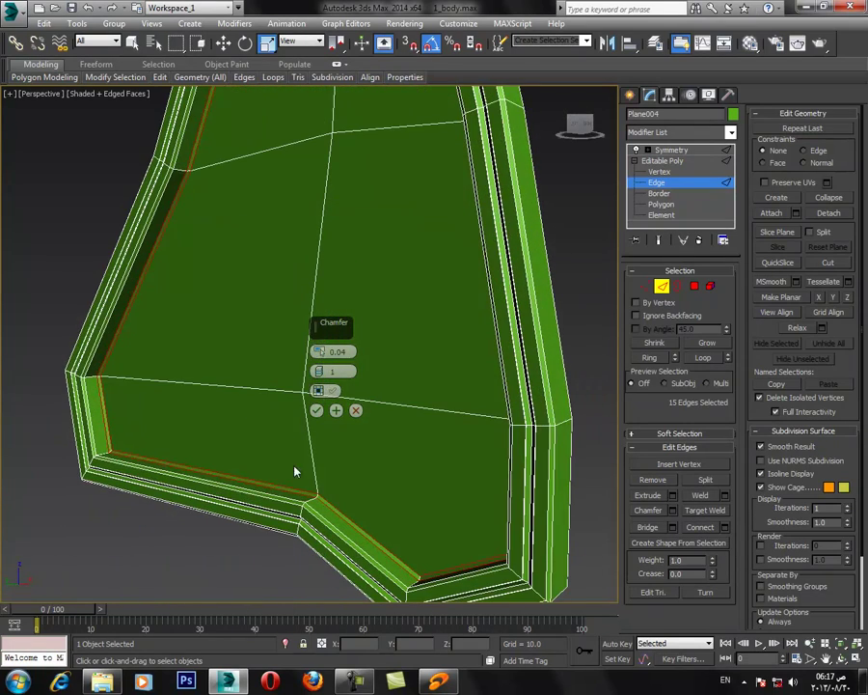
{"action": "left_click", "coordinate": [317, 411]}
Weld all of the lever's overlapping vertices with a weld threshold of 0.01.
{"action": "middle_click_drag", "start_coordinate": [246, 436], "coordinate": [350, 409]}
{"action": "scroll", "coordinate": [396, 449], "scroll_direction": "up", "scroll_amount": 2}
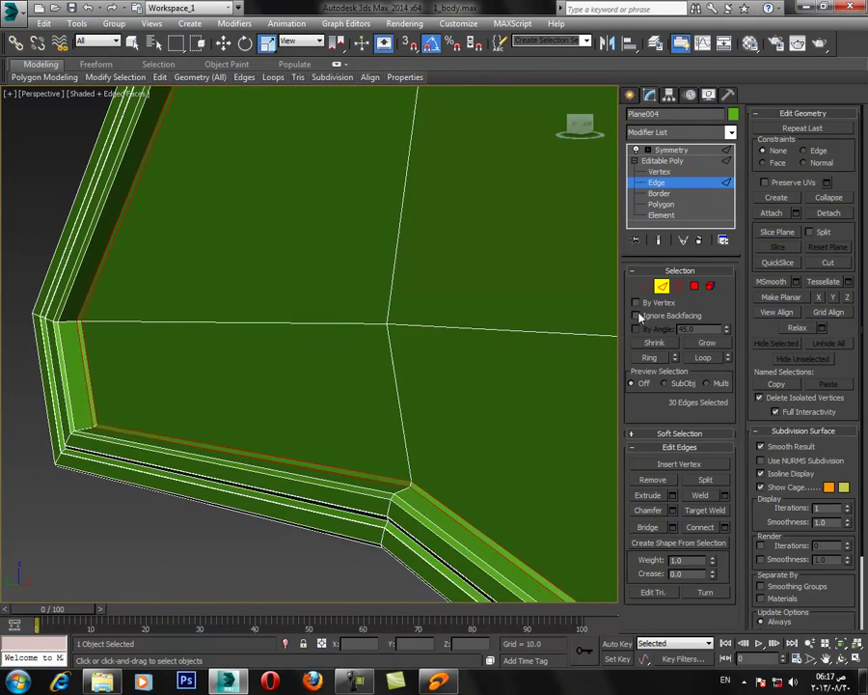
{"action": "left_click", "coordinate": [645, 288]}
{"action": "left_click", "coordinate": [725, 480]}
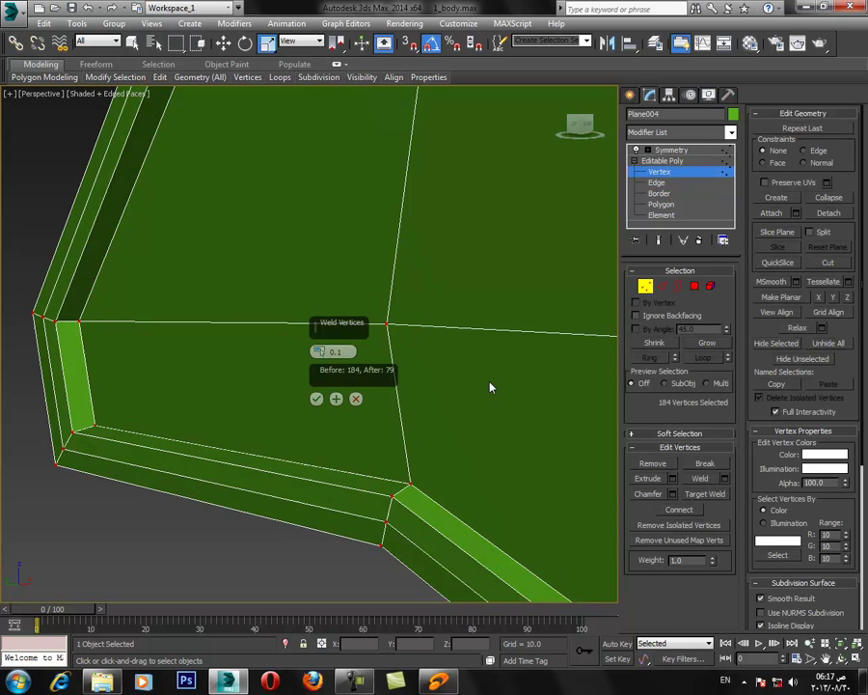
{"action": "right_click", "coordinate": [319, 350]}
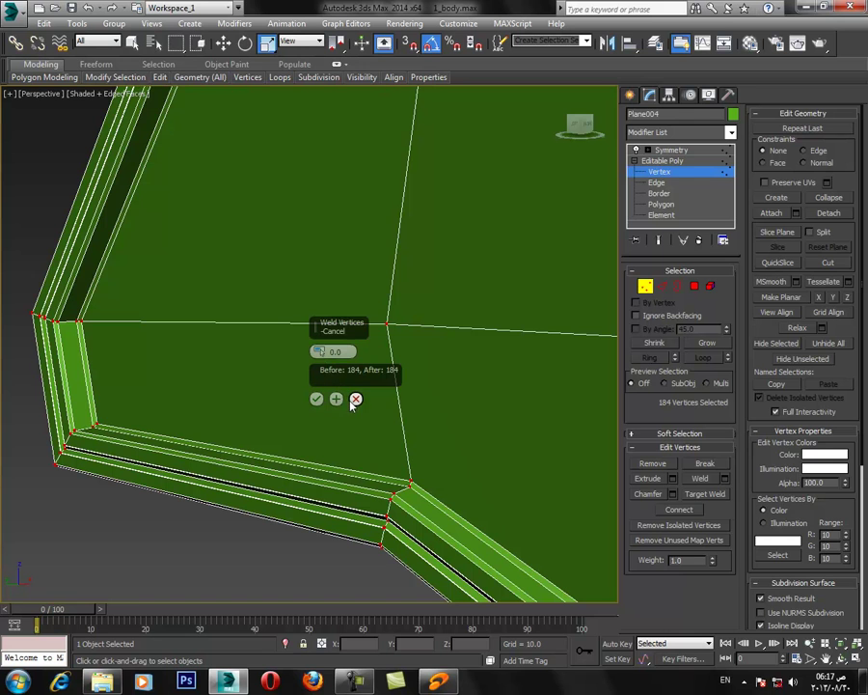
{"action": "middle_click_drag", "start_coordinate": [229, 484], "coordinate": [254, 588]}
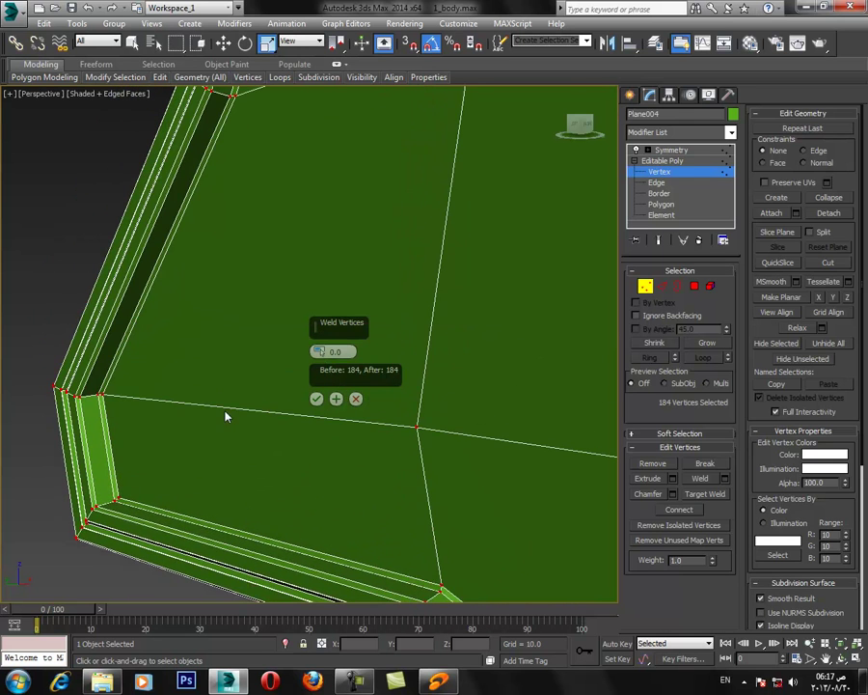
{"action": "scroll", "coordinate": [226, 410], "scroll_direction": "down", "scroll_amount": 2}
{"action": "middle_click_drag", "start_coordinate": [200, 287], "coordinate": [203, 388]}
{"action": "scroll", "coordinate": [196, 338], "scroll_direction": "up", "scroll_amount": 5}
{"action": "scroll", "coordinate": [253, 454], "scroll_direction": "up", "scroll_amount": 4}
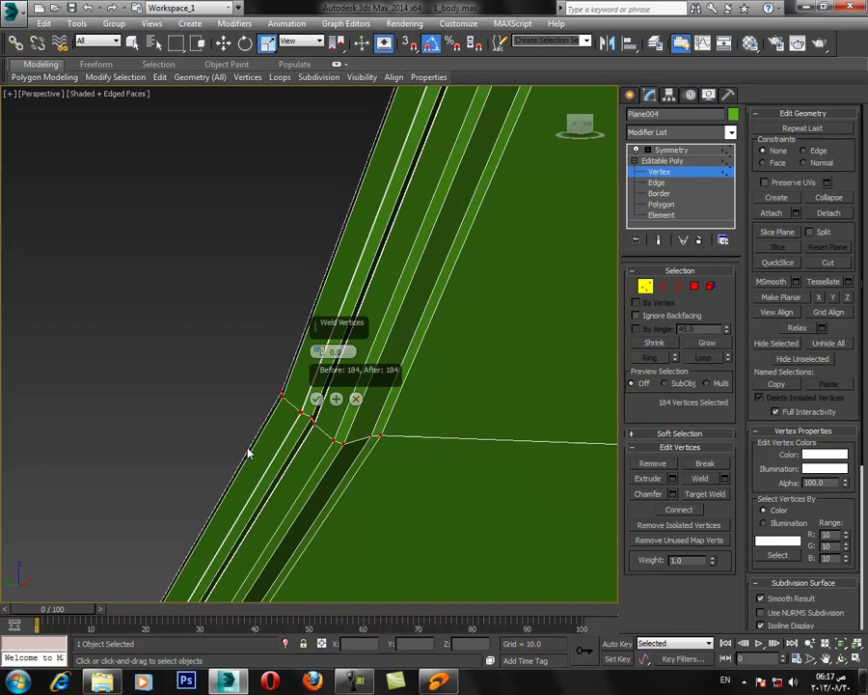
{"action": "scroll", "coordinate": [260, 456], "scroll_direction": "down", "scroll_amount": 9}
{"action": "middle_click_drag", "start_coordinate": [260, 457], "coordinate": [268, 309], "text": "alt"}
{"action": "scroll", "coordinate": [267, 307], "scroll_direction": "up", "scroll_amount": 5}
{"action": "middle_click_drag", "start_coordinate": [265, 426], "coordinate": [241, 357], "text": "alt"}
{"action": "middle_click_drag", "start_coordinate": [217, 493], "coordinate": [191, 393], "text": "alt"}
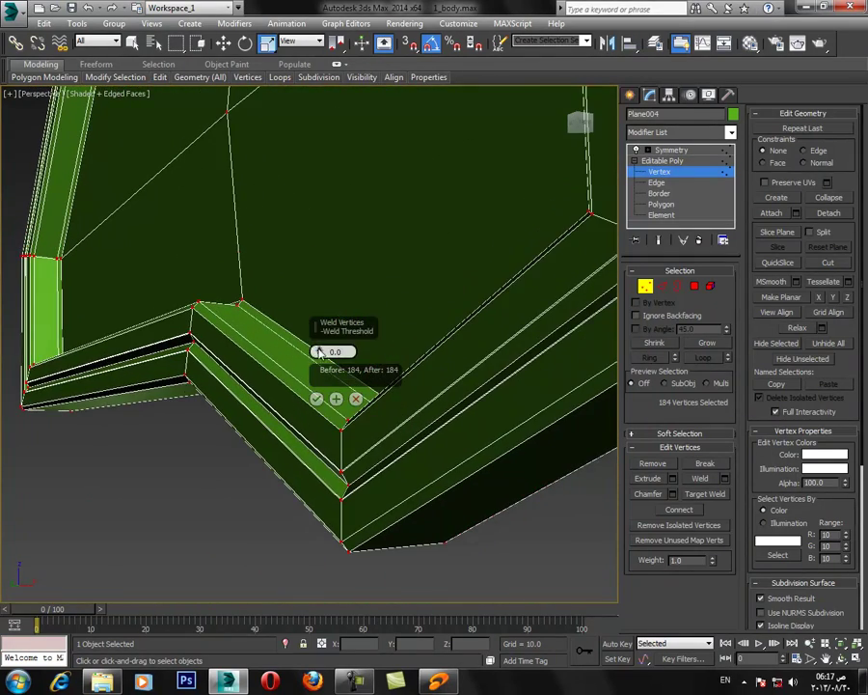
{"action": "left_click", "coordinate": [320, 349]}
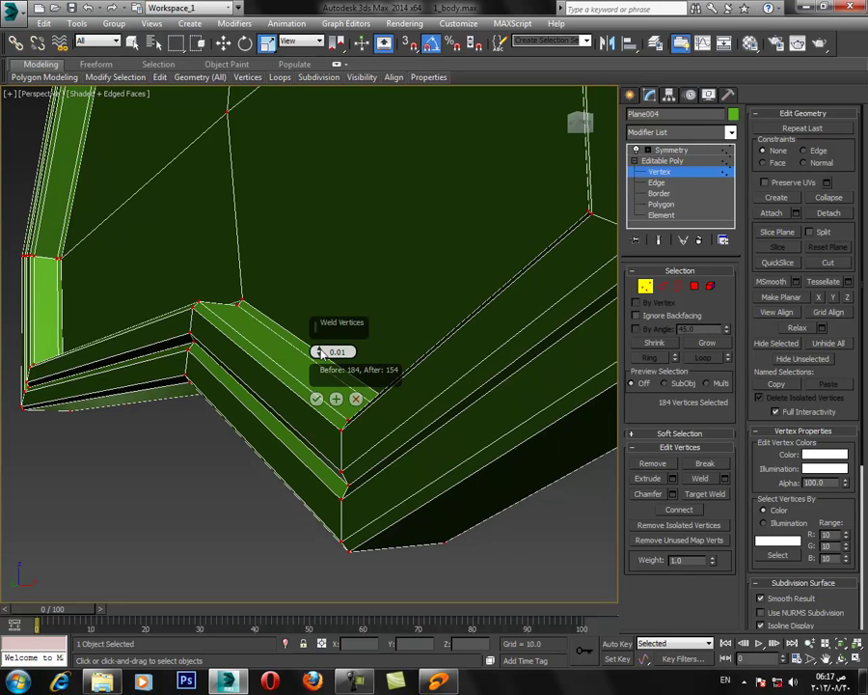
{"action": "left_click", "coordinate": [316, 400]}
Add a TurboSmooth modifier with 2 iterations above the lever's Symmetry and view it without edge lines.
{"action": "middle_click_drag", "start_coordinate": [389, 355], "coordinate": [521, 382], "text": "alt"}
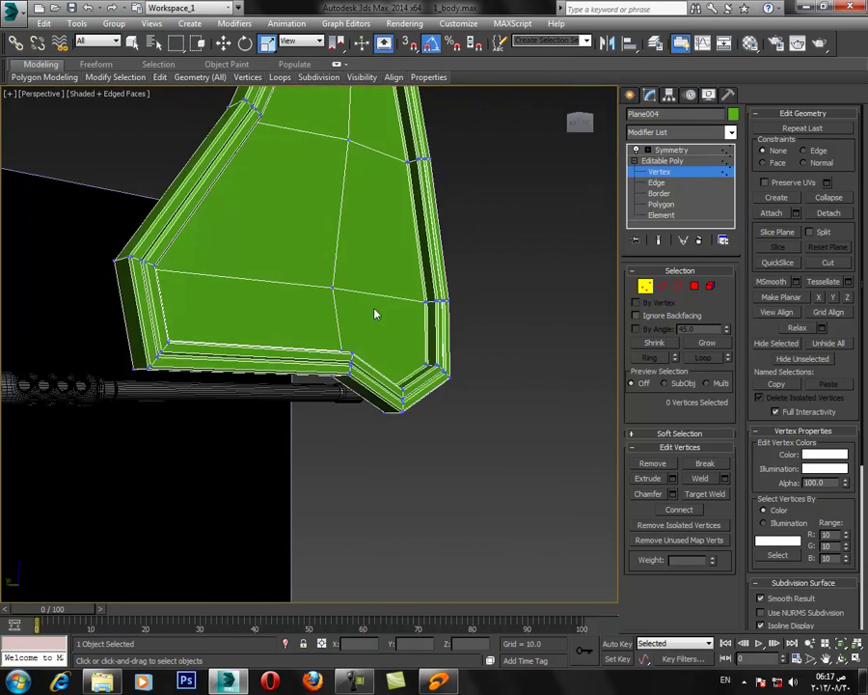
{"action": "middle_click_drag", "start_coordinate": [301, 249], "coordinate": [368, 447]}
{"action": "scroll", "coordinate": [369, 447], "scroll_direction": "up", "scroll_amount": 2}
{"action": "left_click", "coordinate": [678, 151]}
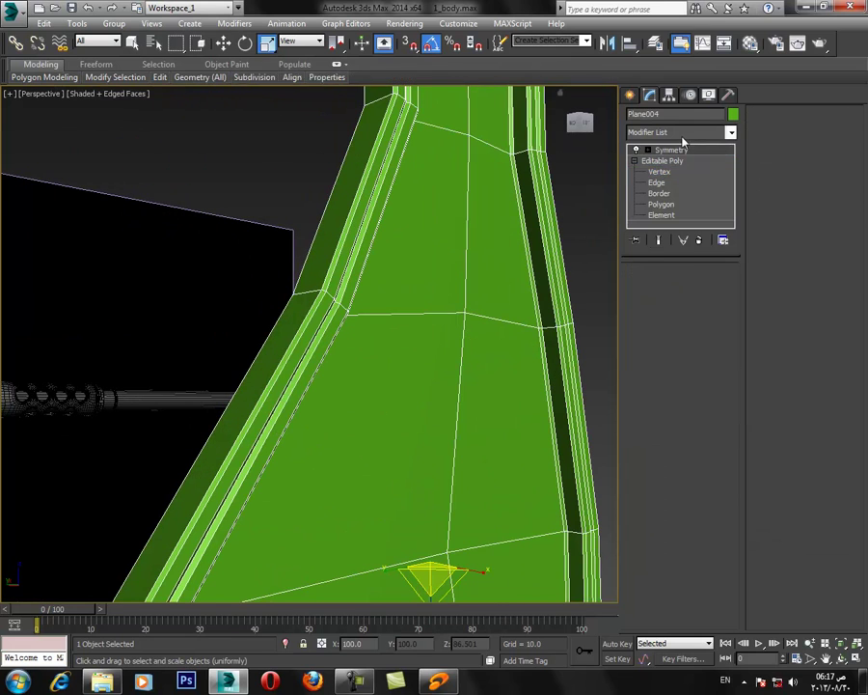
{"action": "left_click", "coordinate": [683, 134]}
{"action": "key", "text": "t"}
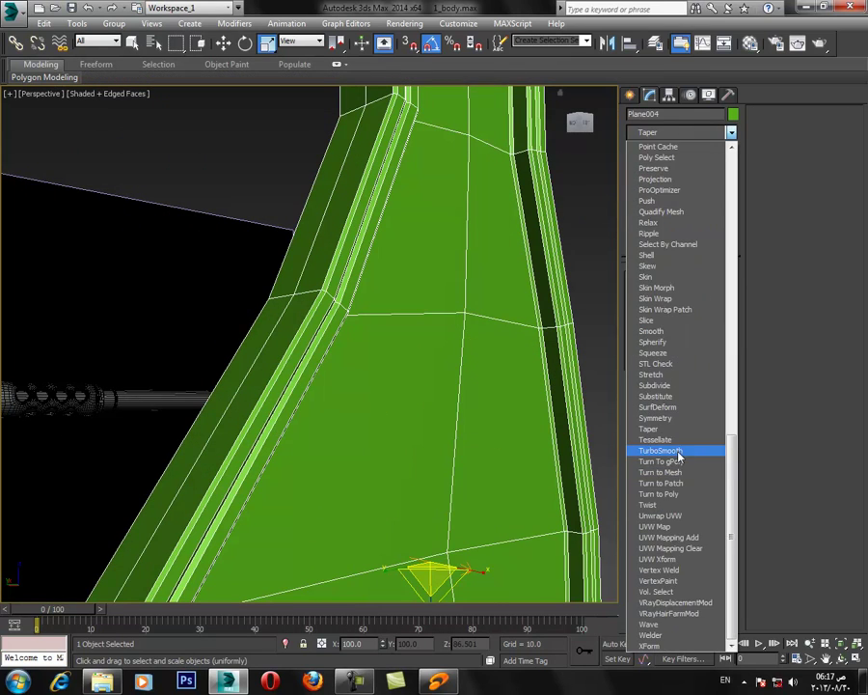
{"action": "left_click", "coordinate": [675, 450]}
{"action": "key", "text": "F4"}
{"action": "left_click", "coordinate": [724, 291]}
{"action": "scroll", "coordinate": [459, 370], "scroll_direction": "down", "scroll_amount": 4}
{"action": "mouse_move", "coordinate": [448, 372]}
{"action": "middle_mouse_down", "text": "alt"}
{"action": "mouse_move", "coordinate": [417, 393]}
{"action": "mouse_move", "coordinate": [438, 379]}
{"action": "middle_mouse_up", "text": "alt"}
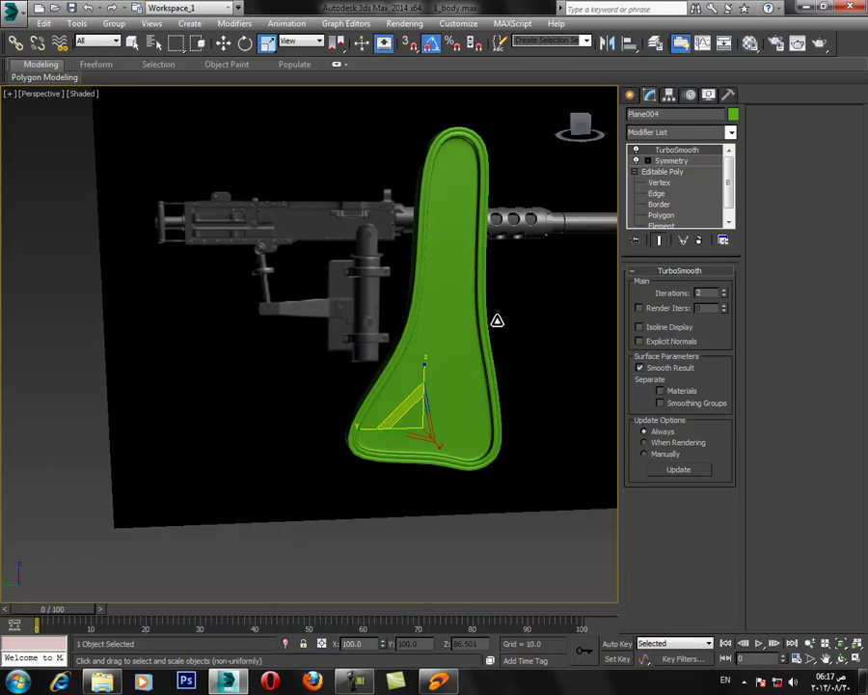
Connect the lengthwise edges of the lever's uppermost section with one loop slid toward the rounded upper end.
{"action": "key", "text": "F4"}
{"action": "left_click", "coordinate": [657, 193]}
{"action": "middle_click_drag", "start_coordinate": [495, 268], "coordinate": [477, 339]}
{"action": "left_click", "coordinate": [478, 339]}
{"action": "left_click_drag", "start_coordinate": [373, 246], "coordinate": [489, 258]}
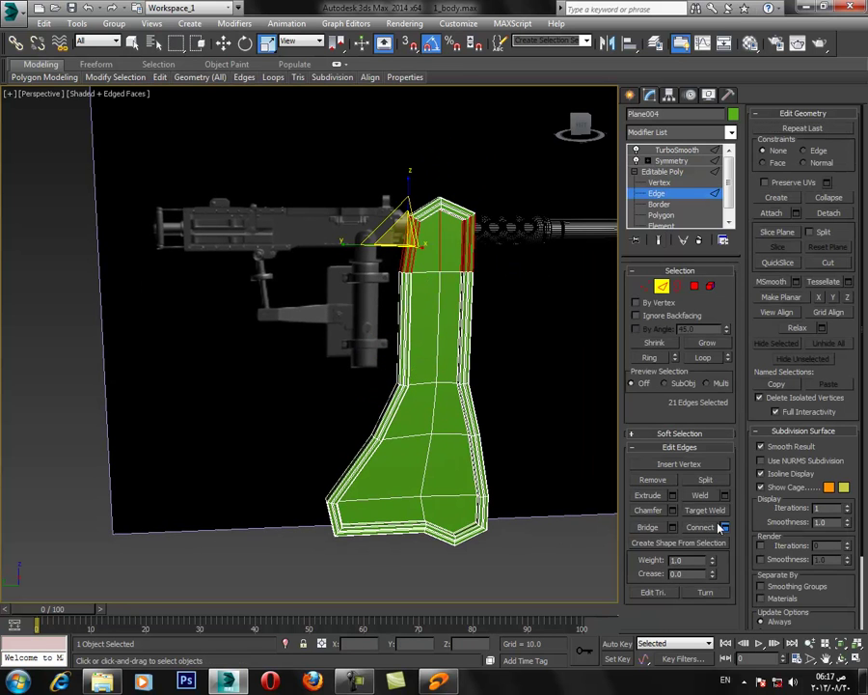
{"action": "left_click", "coordinate": [725, 528]}
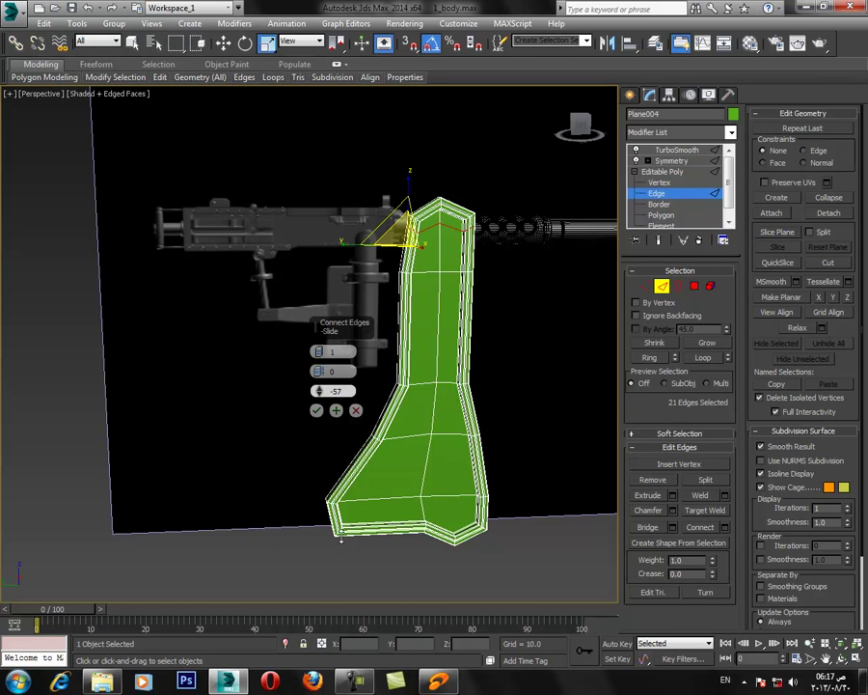
{"action": "left_click", "coordinate": [317, 412]}
Connect the lengthwise edges above the lever's wide foot with one loop slid toward the foot.
{"action": "left_click_drag", "start_coordinate": [522, 459], "coordinate": [233, 464]}
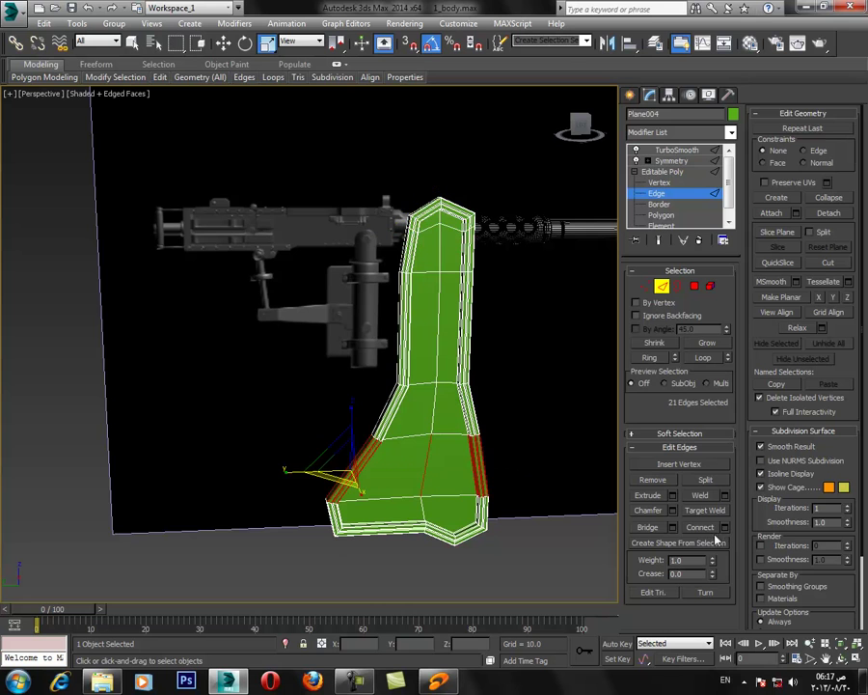
{"action": "left_click", "coordinate": [725, 528]}
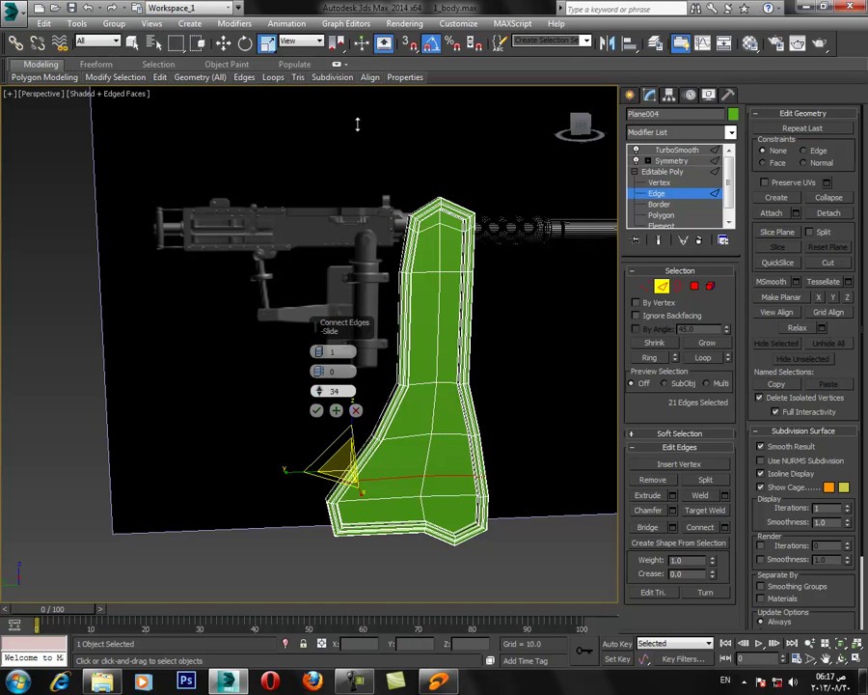
{"action": "left_click", "coordinate": [318, 411]}
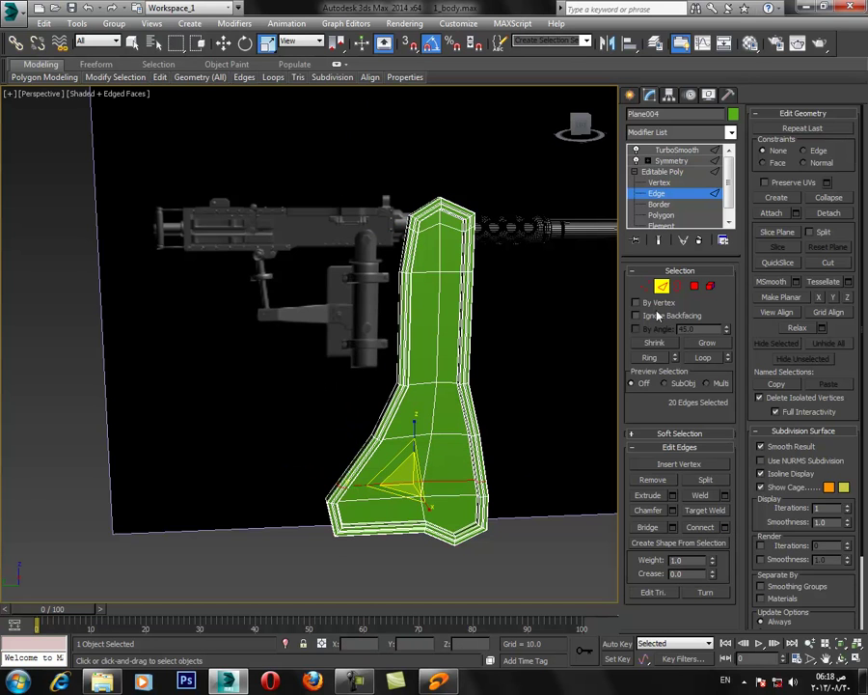
Move the vertices at the sloped-side end of the new foot loop slightly outward to fill out the lever's heel.
{"action": "left_click", "coordinate": [645, 287]}
{"action": "middle_click_drag", "start_coordinate": [397, 451], "coordinate": [360, 431], "text": "alt"}
{"action": "left_click_drag", "start_coordinate": [343, 467], "coordinate": [328, 497]}
{"action": "key", "text": "w"}
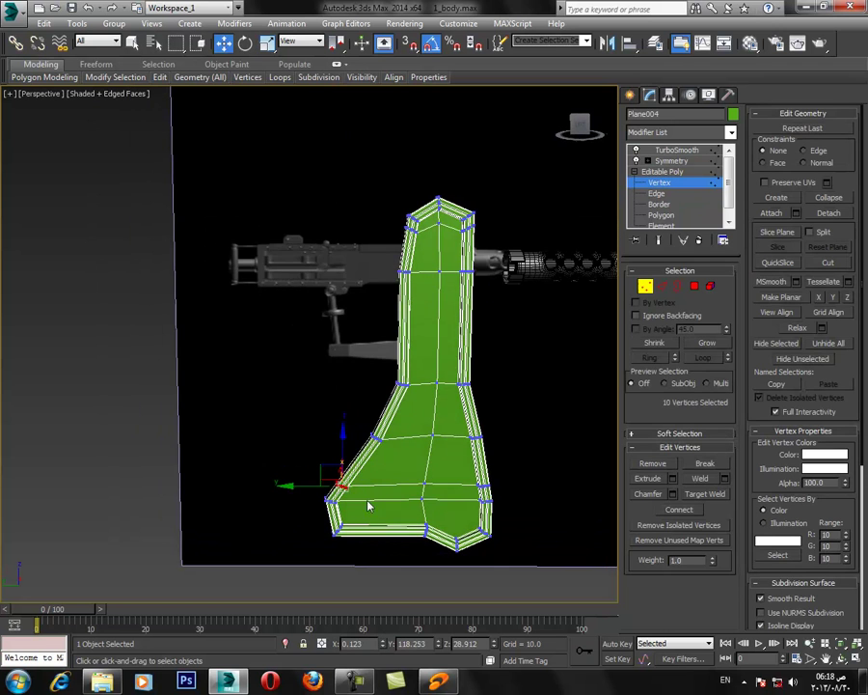
{"action": "middle_click_drag", "start_coordinate": [351, 501], "coordinate": [337, 479], "text": "alt"}
{"action": "left_click_drag", "start_coordinate": [330, 482], "coordinate": [329, 477]}
{"action": "middle_click_drag", "start_coordinate": [329, 479], "coordinate": [380, 563], "text": "alt"}
{"action": "left_click", "coordinate": [380, 562]}
Return to the TurboSmooth level and inspect the smoothed lever in plain shaded display.
{"action": "left_click", "coordinate": [662, 173]}
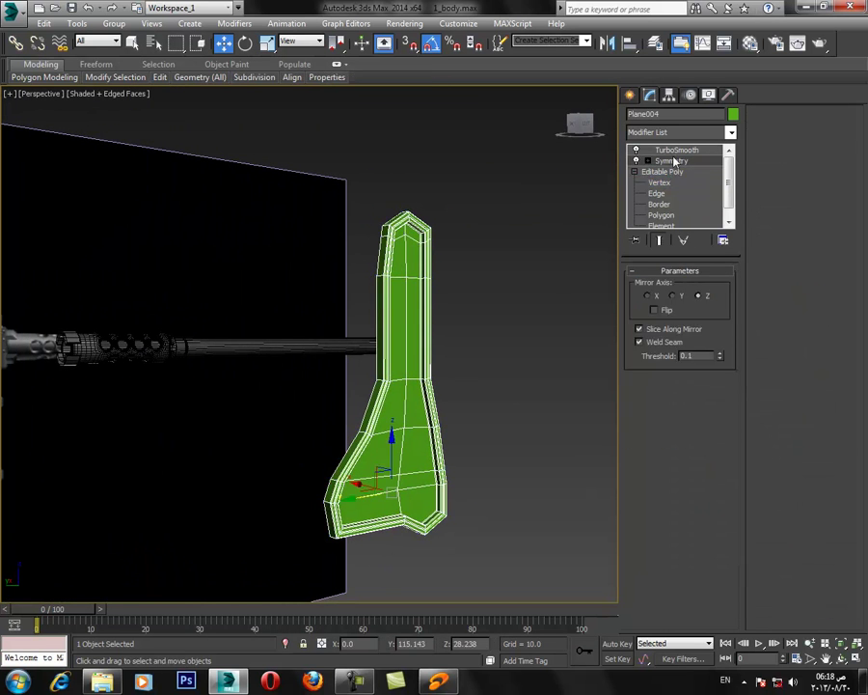
{"action": "left_click", "coordinate": [675, 150]}
{"action": "key", "text": "F4"}
{"action": "scroll", "coordinate": [506, 379], "scroll_direction": "down", "scroll_amount": 3}
{"action": "middle_click_drag", "start_coordinate": [491, 387], "coordinate": [416, 454], "text": "alt"}
{"action": "scroll", "coordinate": [498, 397], "scroll_direction": "up", "scroll_amount": 2}
Create a cylinder with AutoGrid on the lever's lower rear corner, radius about 1.106 and height about 0.858.
{"action": "left_click", "coordinate": [630, 93]}
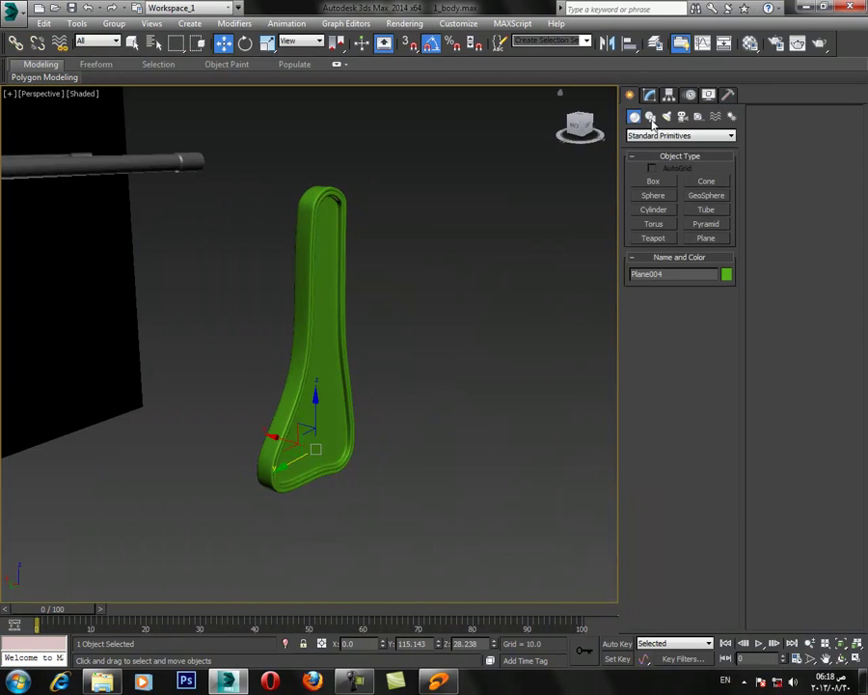
{"action": "left_click", "coordinate": [659, 210]}
{"action": "scroll", "coordinate": [472, 409], "scroll_direction": "up", "scroll_amount": 1}
{"action": "middle_click_drag", "start_coordinate": [471, 425], "coordinate": [308, 413]}
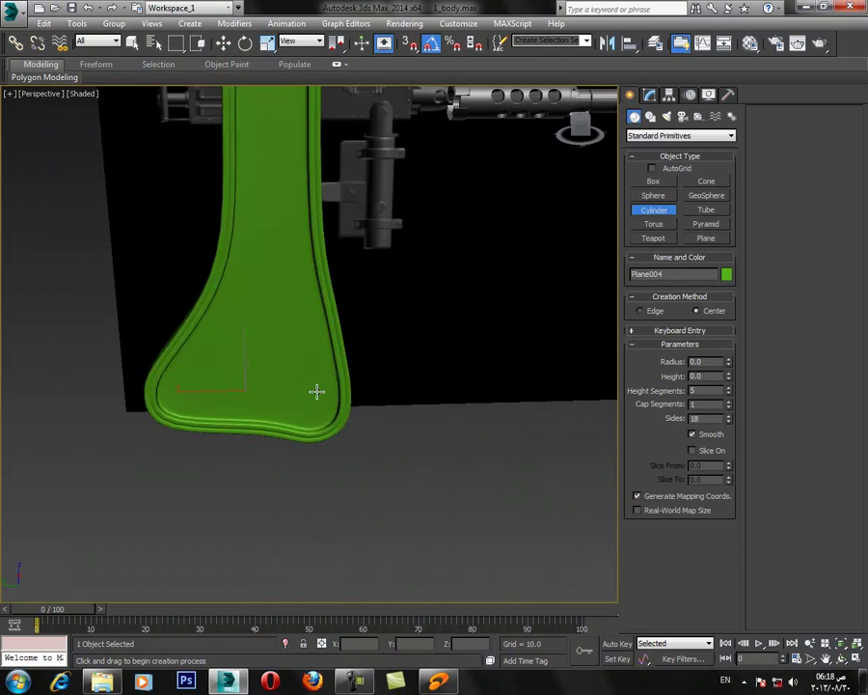
{"action": "scroll", "coordinate": [308, 413], "scroll_direction": "up", "scroll_amount": 1}
{"action": "left_click", "coordinate": [676, 170]}
{"action": "middle_click_drag", "start_coordinate": [378, 338], "coordinate": [436, 347], "text": "alt"}
{"action": "left_click_drag", "start_coordinate": [275, 363], "coordinate": [268, 402]}
{"action": "left_click", "coordinate": [293, 412]}
{"action": "key", "text": "w"}
{"action": "mouse_move", "coordinate": [371, 407]}
{"action": "middle_mouse_down", "text": "alt"}
{"action": "mouse_move", "coordinate": [430, 404]}
{"action": "mouse_move", "coordinate": [226, 379]}
{"action": "middle_mouse_up", "text": "alt"}
Reduce the cylinder to 1 height segment and 6 sides to make a hexagonal bolt head.
{"action": "key", "text": "F4"}
{"action": "left_click", "coordinate": [649, 96]}
{"action": "right_click", "coordinate": [730, 316]}
{"action": "right_click", "coordinate": [729, 348]}
{"action": "left_click", "coordinate": [729, 342]}
{"action": "left_click", "coordinate": [729, 343]}
{"action": "left_click", "coordinate": [729, 342]}
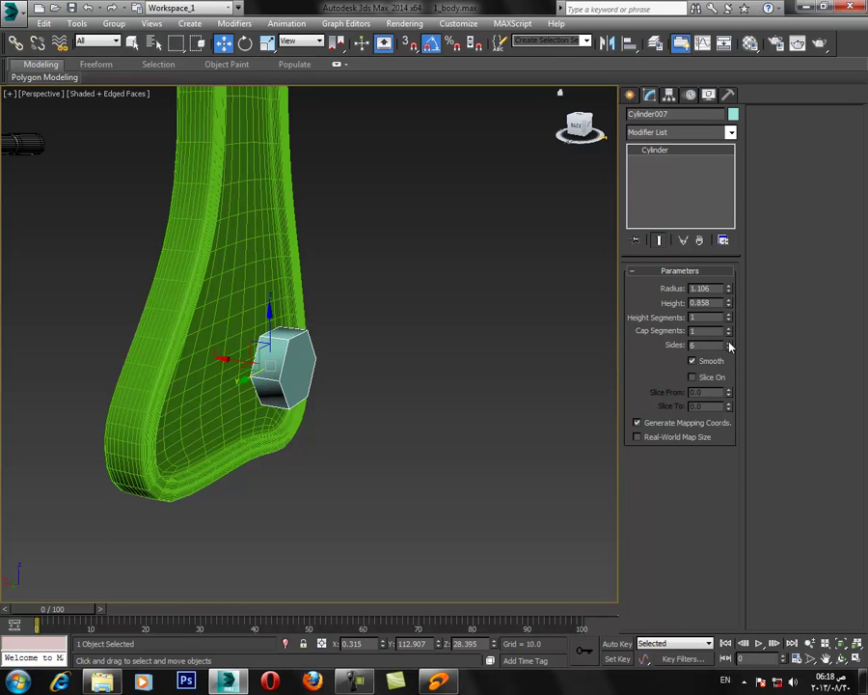
Convert the hexagonal cylinder to an Editable Poly.
{"action": "middle_click_drag", "start_coordinate": [436, 378], "coordinate": [374, 372], "text": "alt"}
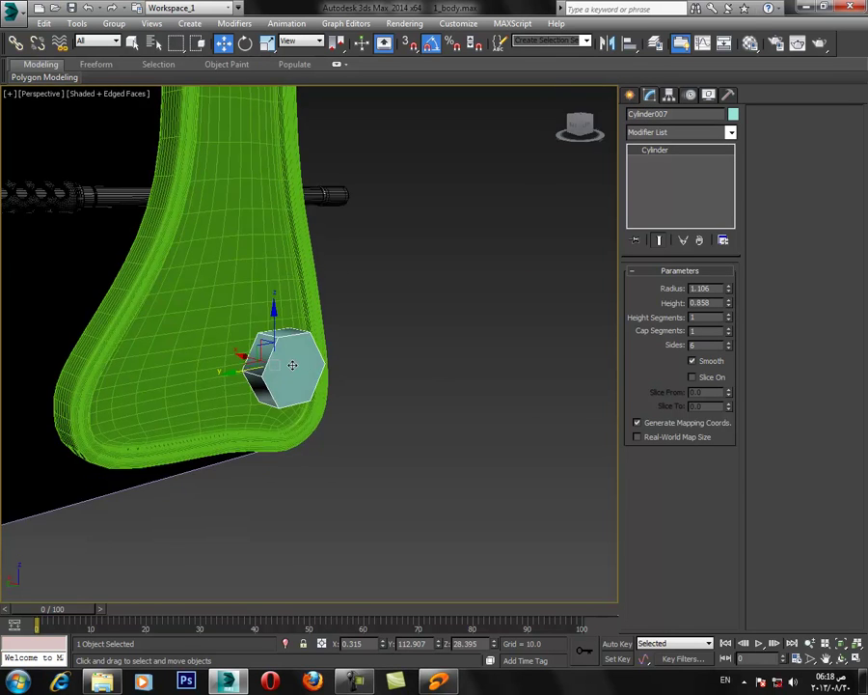
{"action": "right_click", "coordinate": [293, 364]}
{"action": "mouse_move", "coordinate": [416, 488]}
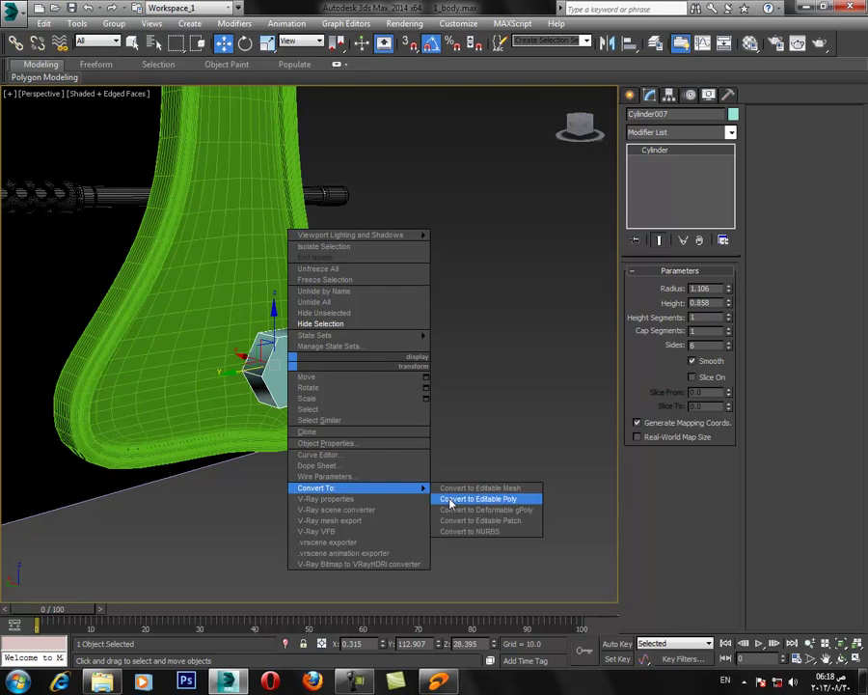
{"action": "left_click", "coordinate": [449, 500]}
{"action": "middle_click_drag", "start_coordinate": [401, 426], "coordinate": [463, 410]}
{"action": "scroll", "coordinate": [496, 409], "scroll_direction": "up", "scroll_amount": 3}
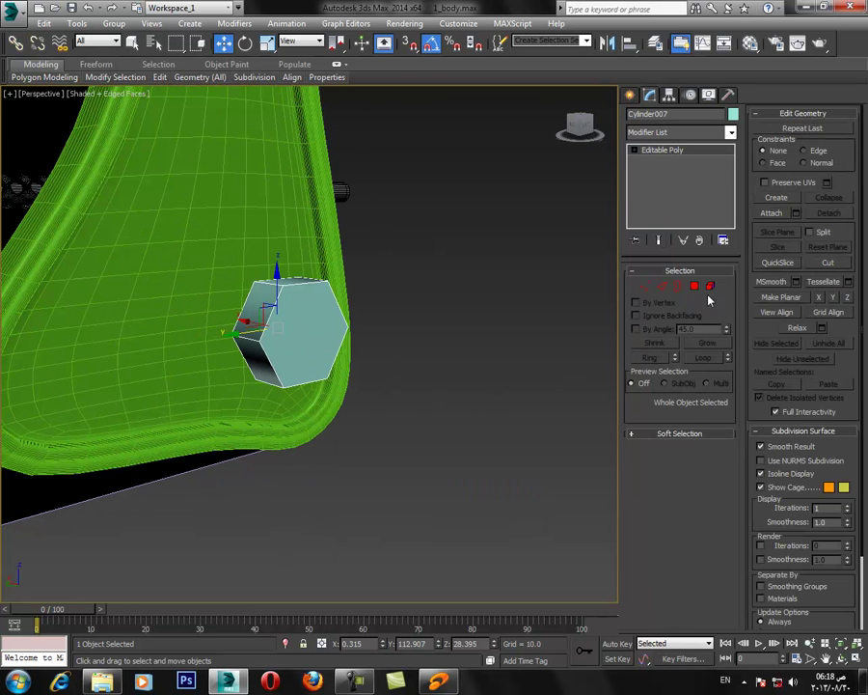
Inset the bolt head's outer hexagonal face by 0.182.
{"action": "left_click", "coordinate": [694, 287]}
{"action": "left_click", "coordinate": [333, 329]}
{"action": "middle_click_drag", "start_coordinate": [405, 378], "coordinate": [443, 386], "text": "alt"}
{"action": "scroll", "coordinate": [444, 387], "scroll_direction": "up", "scroll_amount": 3}
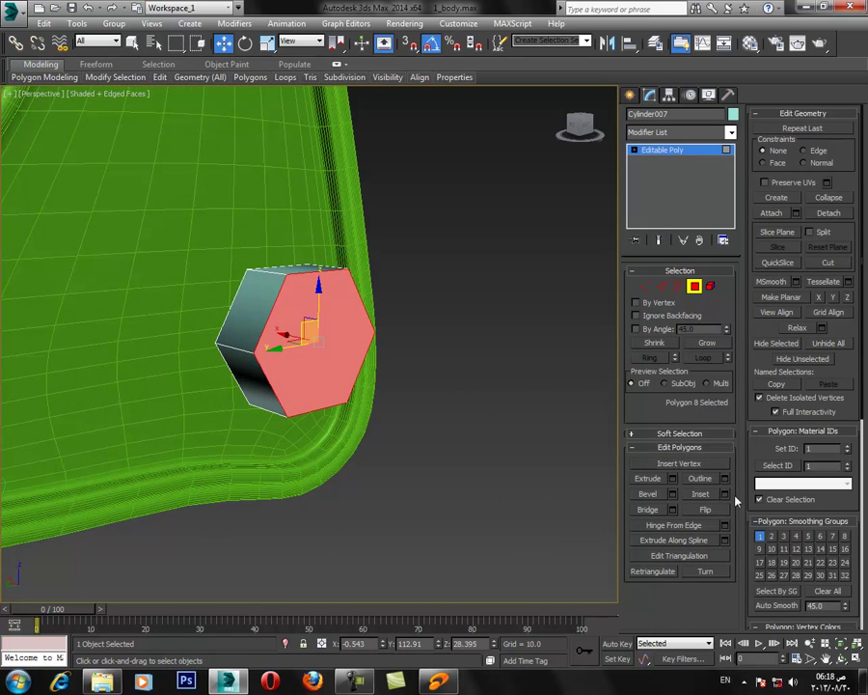
{"action": "left_click", "coordinate": [726, 494]}
{"action": "left_click_drag", "start_coordinate": [318, 371], "coordinate": [318, 371]}
{"action": "left_click", "coordinate": [316, 391]}
Extrude the inset face inward to form a recess and inset its floor by 0.182.
{"action": "left_click", "coordinate": [673, 478]}
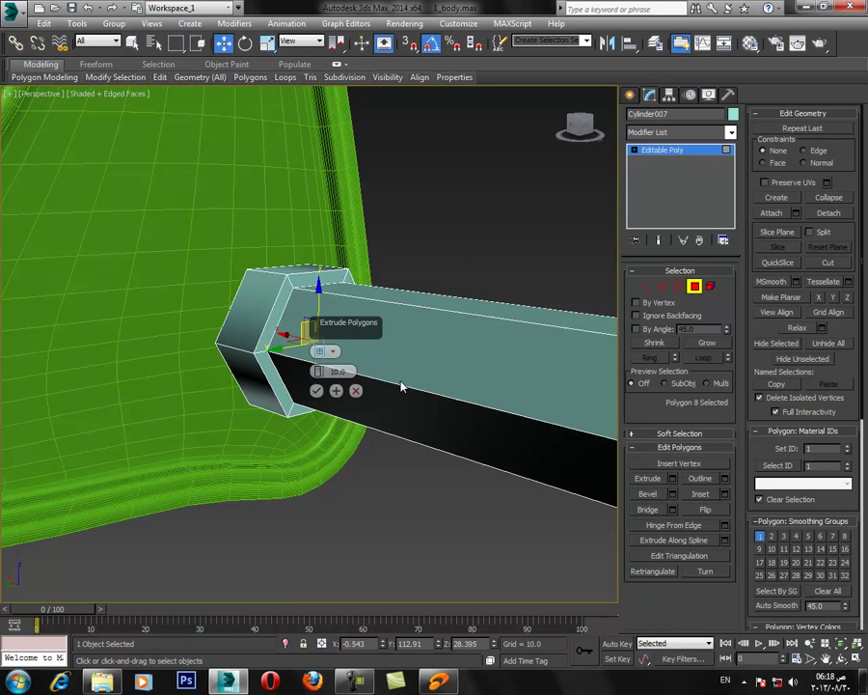
{"action": "right_click", "coordinate": [320, 372]}
{"action": "left_click_drag", "start_coordinate": [319, 372], "coordinate": [318, 389]}
{"action": "left_click", "coordinate": [318, 390]}
{"action": "middle_click_drag", "start_coordinate": [375, 414], "coordinate": [430, 433], "text": "alt"}
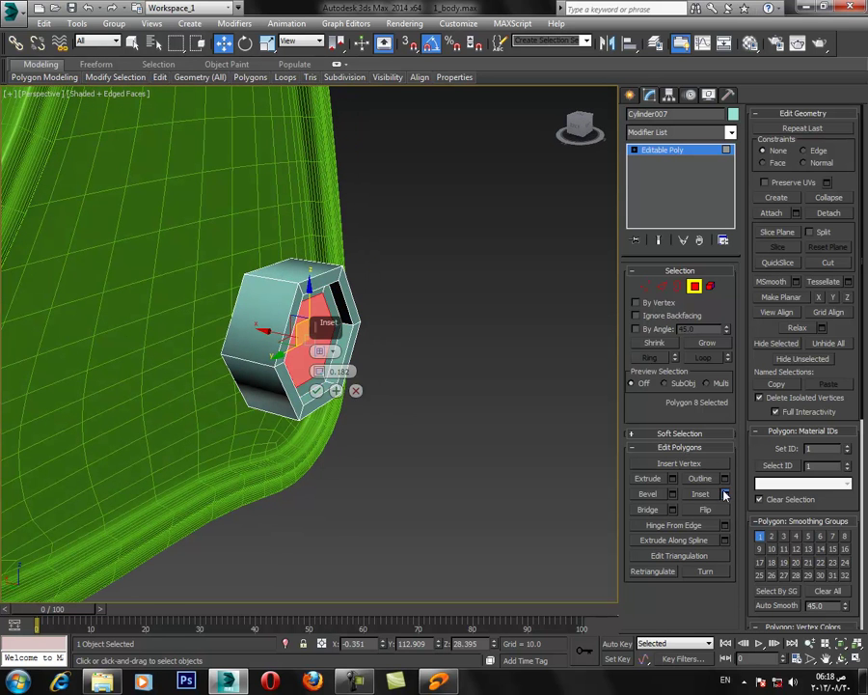
{"action": "left_click", "coordinate": [315, 392]}
{"action": "key", "text": "F3"}
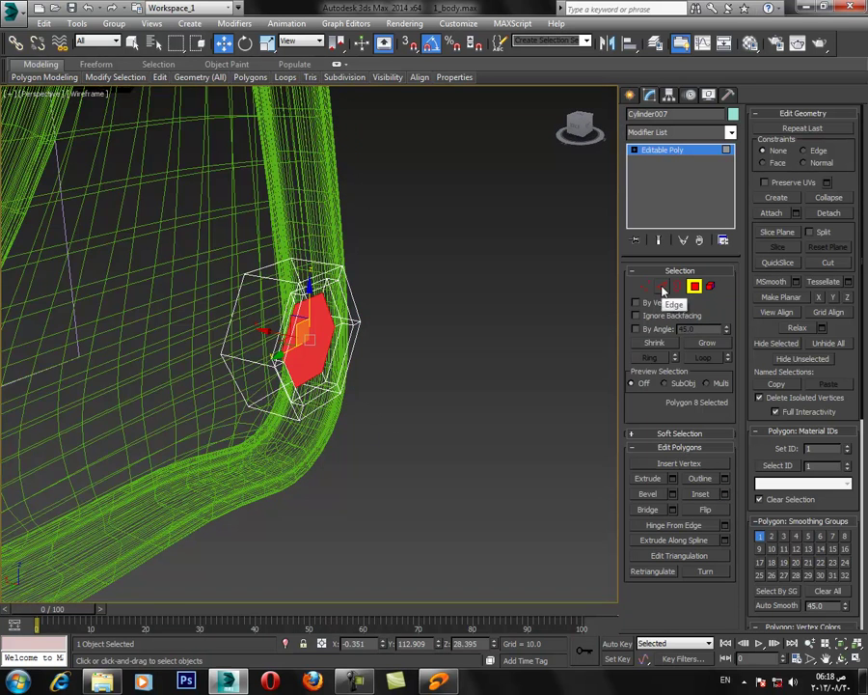
{"action": "left_click", "coordinate": [663, 288]}
{"action": "left_click", "coordinate": [698, 290]}
{"action": "left_click", "coordinate": [247, 302]}
{"action": "left_click", "coordinate": [87, 309]}
{"action": "key", "text": "F3"}
{"action": "mouse_move", "coordinate": [346, 368]}
{"action": "middle_mouse_down", "text": "alt"}
{"action": "mouse_move", "coordinate": [377, 378]}
{"action": "mouse_move", "coordinate": [353, 378]}
{"action": "middle_mouse_up", "text": "alt"}
Chamfer all the corner edges running along the bolt head's sides, rim and recess by a small amount.
{"action": "left_click", "coordinate": [663, 287]}
{"action": "middle_click_drag", "start_coordinate": [471, 333], "coordinate": [448, 332], "text": "alt"}
{"action": "left_click", "coordinate": [299, 279]}
{"action": "left_click", "coordinate": [650, 358]}
{"action": "left_click", "coordinate": [691, 358]}
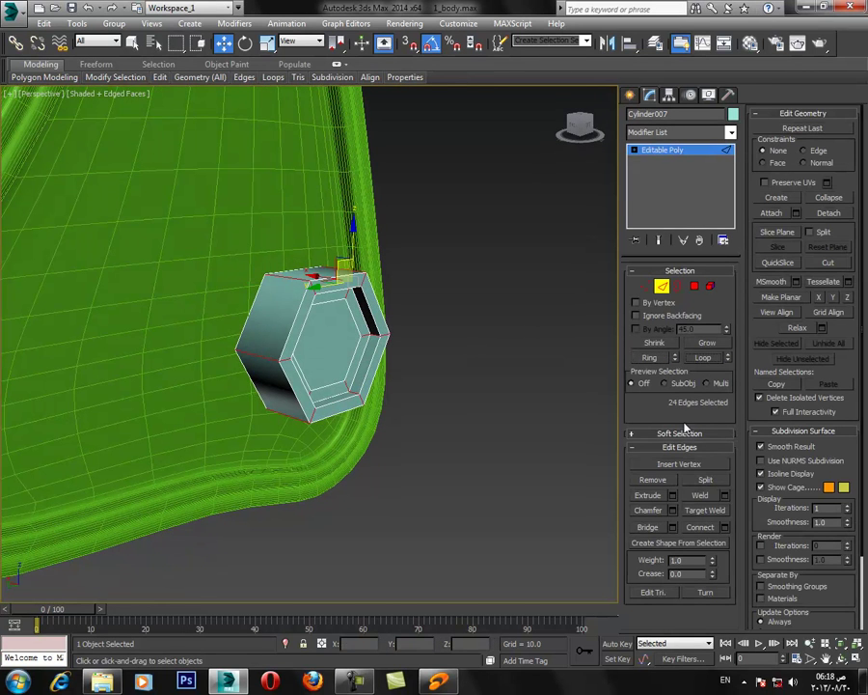
{"action": "left_click", "coordinate": [673, 511]}
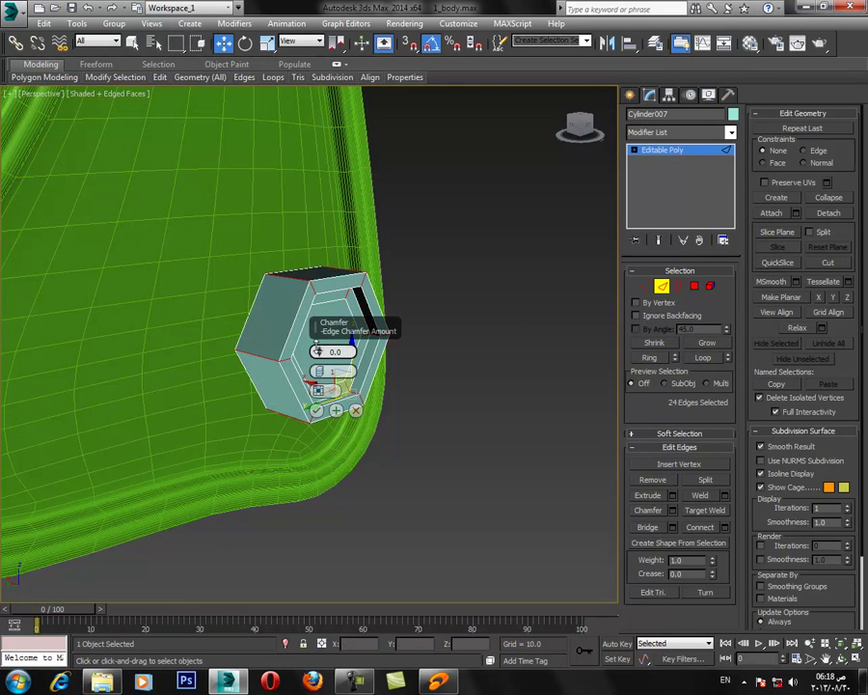
{"action": "left_click", "coordinate": [317, 410]}
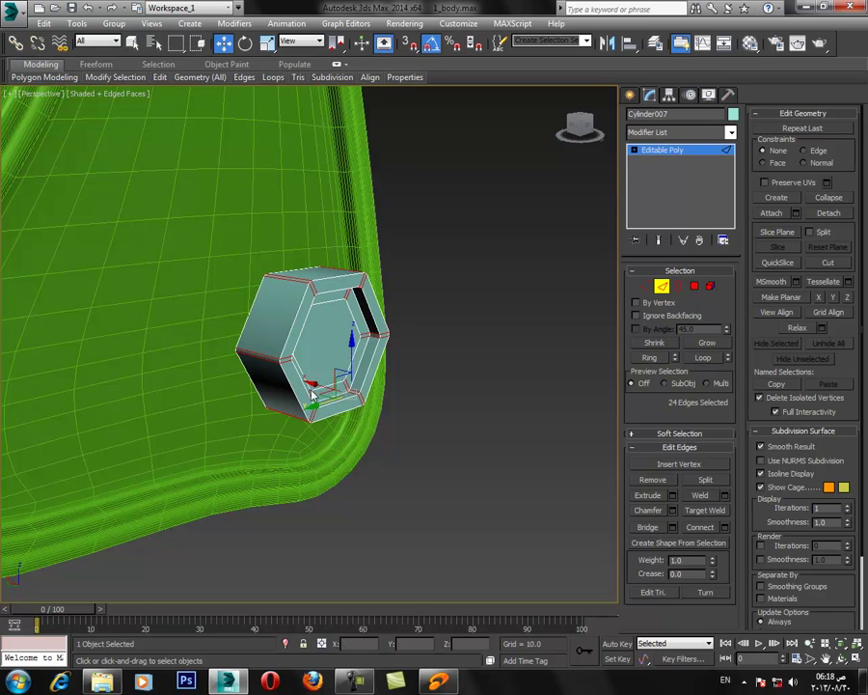
Chamfer the edge loops around the bolt head's front rim and recess, and leave edge editing.
{"action": "left_click", "coordinate": [293, 326]}
{"action": "left_click", "coordinate": [354, 313], "text": "ctrl"}
{"action": "left_click", "coordinate": [363, 311], "text": "ctrl"}
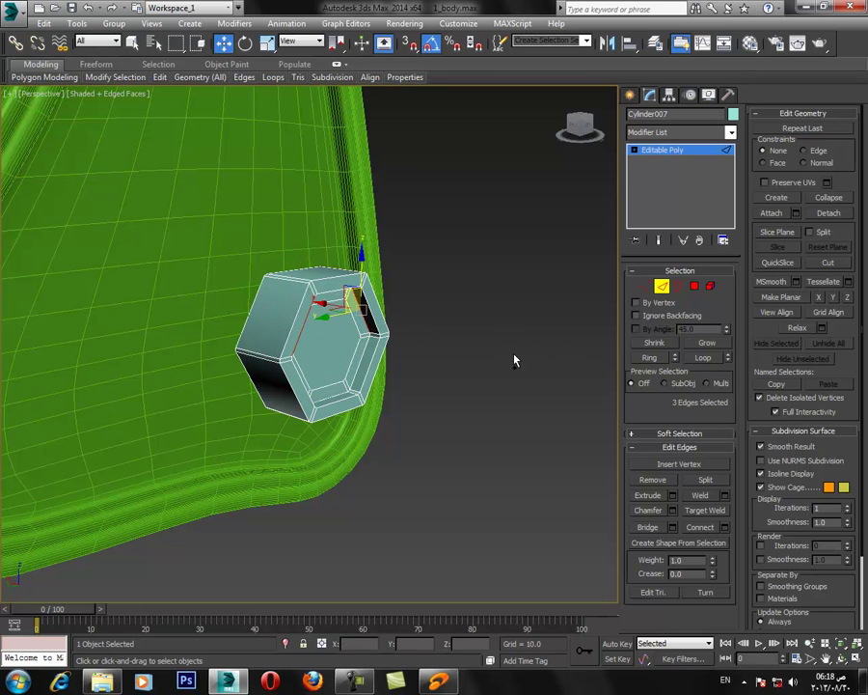
{"action": "left_click", "coordinate": [294, 318], "text": "ctrl"}
{"action": "left_click", "coordinate": [702, 357]}
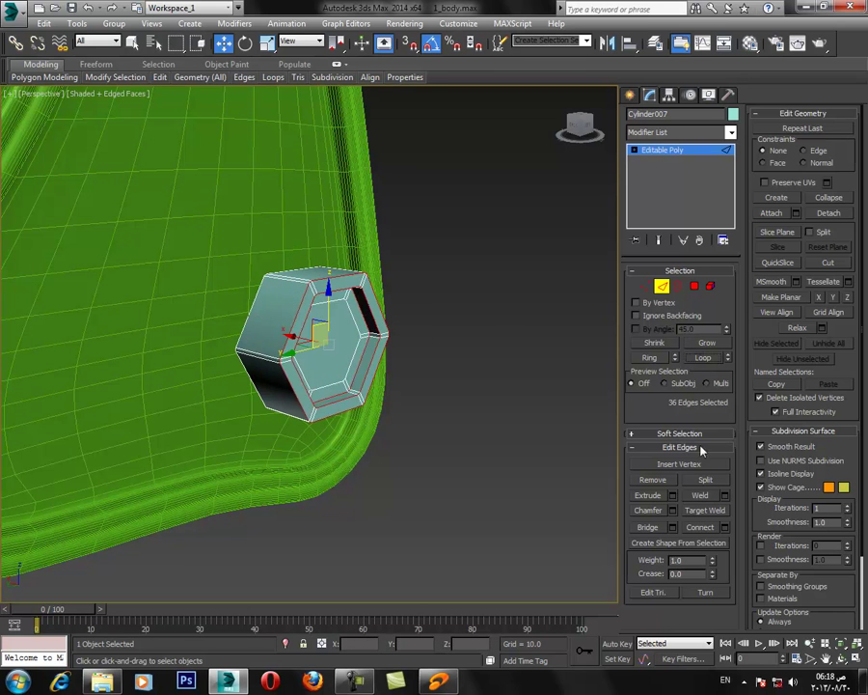
{"action": "left_click", "coordinate": [674, 510]}
{"action": "left_click", "coordinate": [318, 410]}
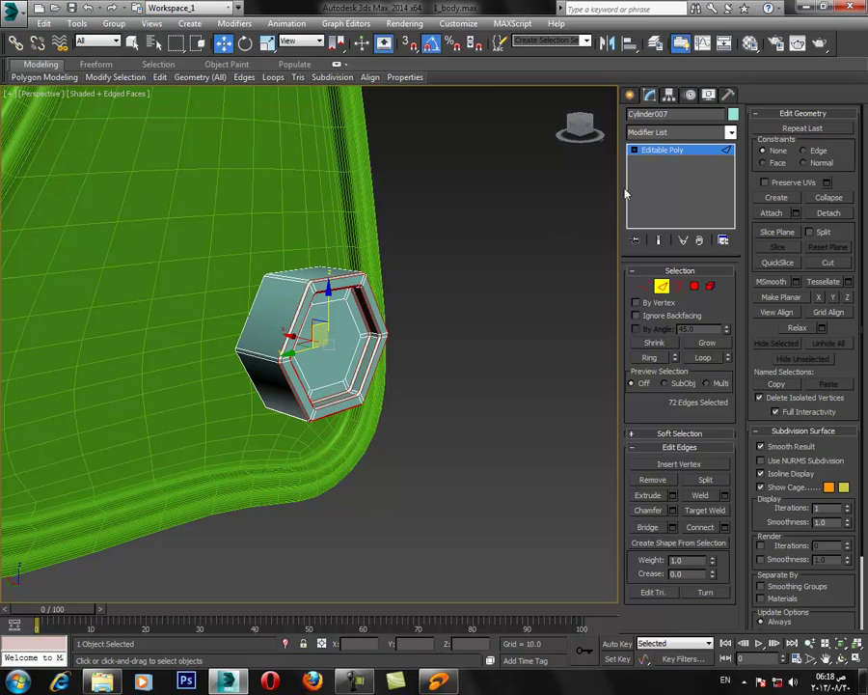
{"action": "left_click", "coordinate": [666, 152]}
{"action": "scroll", "coordinate": [517, 332], "scroll_direction": "down", "scroll_amount": 4}
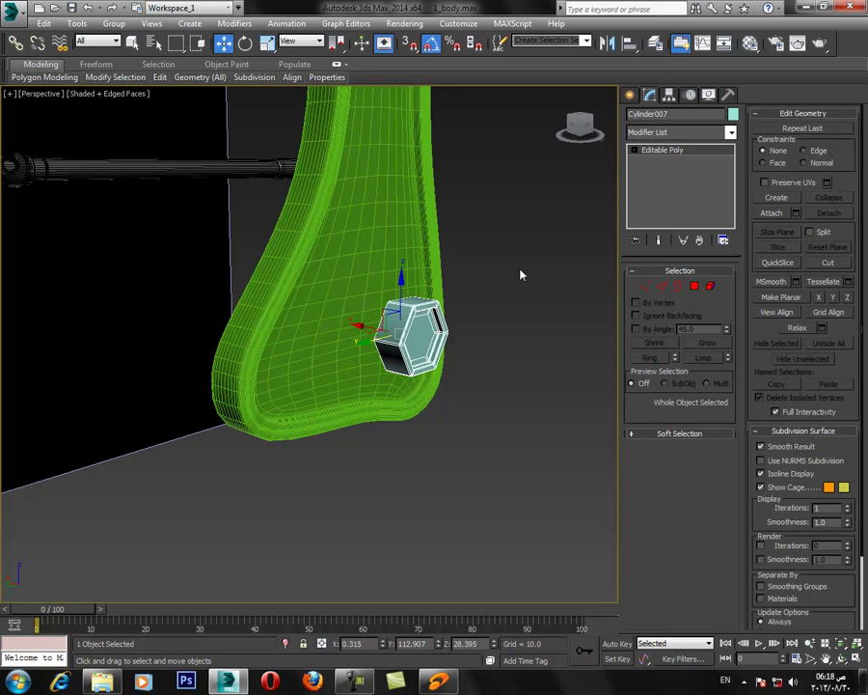
Shift the hexagonal bolt head slightly against the lever's lower end, leaving nothing selected.
{"action": "middle_click_drag", "start_coordinate": [375, 337], "coordinate": [356, 330], "text": "alt"}
{"action": "left_click_drag", "start_coordinate": [355, 324], "coordinate": [352, 323]}
{"action": "middle_click_drag", "start_coordinate": [395, 231], "coordinate": [392, 304]}
{"action": "left_click", "coordinate": [392, 304]}
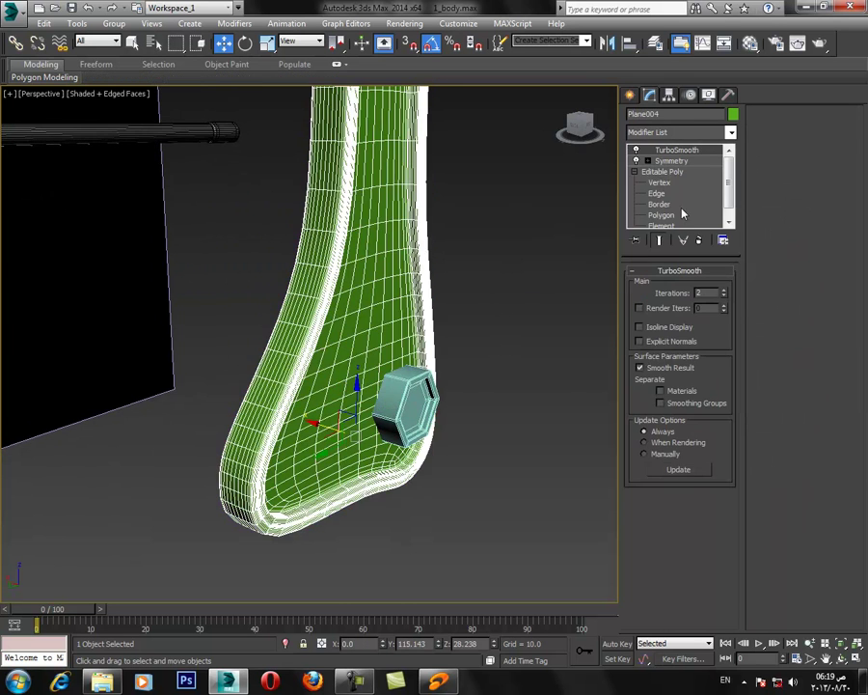
{"action": "middle_click_drag", "start_coordinate": [603, 393], "coordinate": [566, 384], "text": "alt"}
{"action": "left_click", "coordinate": [566, 384]}
Rescale the hexagonal bolt head and reposition it on the lever's lower end.
{"action": "left_click", "coordinate": [429, 467]}
{"action": "key", "text": "r"}
{"action": "left_click_drag", "start_coordinate": [401, 419], "coordinate": [453, 436]}
{"action": "key", "text": "w"}
{"action": "middle_click_drag", "start_coordinate": [463, 449], "coordinate": [424, 432], "text": "alt"}
{"action": "left_click_drag", "start_coordinate": [398, 409], "coordinate": [391, 410]}
{"action": "scroll", "coordinate": [390, 410], "scroll_direction": "down", "scroll_amount": 4}
{"action": "middle_click_drag", "start_coordinate": [361, 417], "coordinate": [384, 428], "text": "alt"}
{"action": "scroll", "coordinate": [413, 430], "scroll_direction": "up", "scroll_amount": 3}
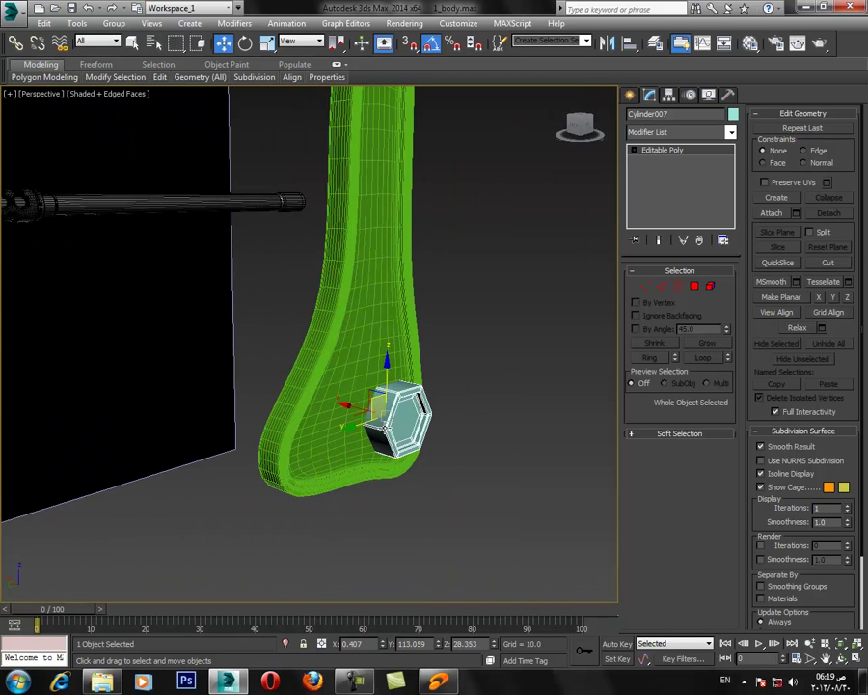
Refine the bolt head's scale and placement within the lever's wide lower recess.
{"action": "middle_click_drag", "start_coordinate": [436, 350], "coordinate": [363, 357], "text": "alt"}
{"action": "key", "text": "r"}
{"action": "left_click_drag", "start_coordinate": [391, 427], "coordinate": [357, 386]}
{"action": "key", "text": "w"}
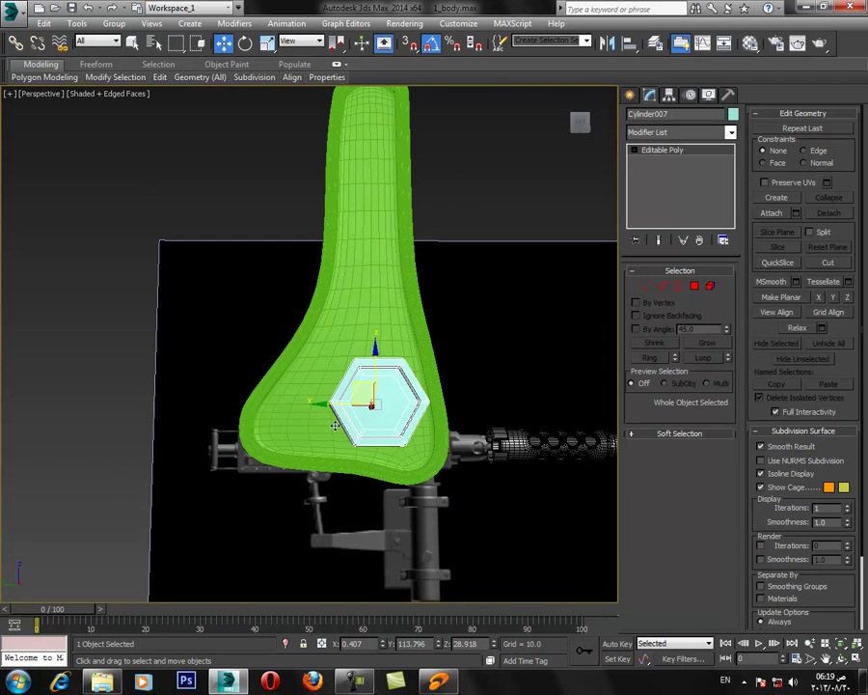
{"action": "middle_click_drag", "start_coordinate": [340, 416], "coordinate": [425, 475], "text": "alt"}
{"action": "scroll", "coordinate": [425, 474], "scroll_direction": "down", "scroll_amount": 2}
{"action": "middle_click_drag", "start_coordinate": [444, 413], "coordinate": [455, 434]}
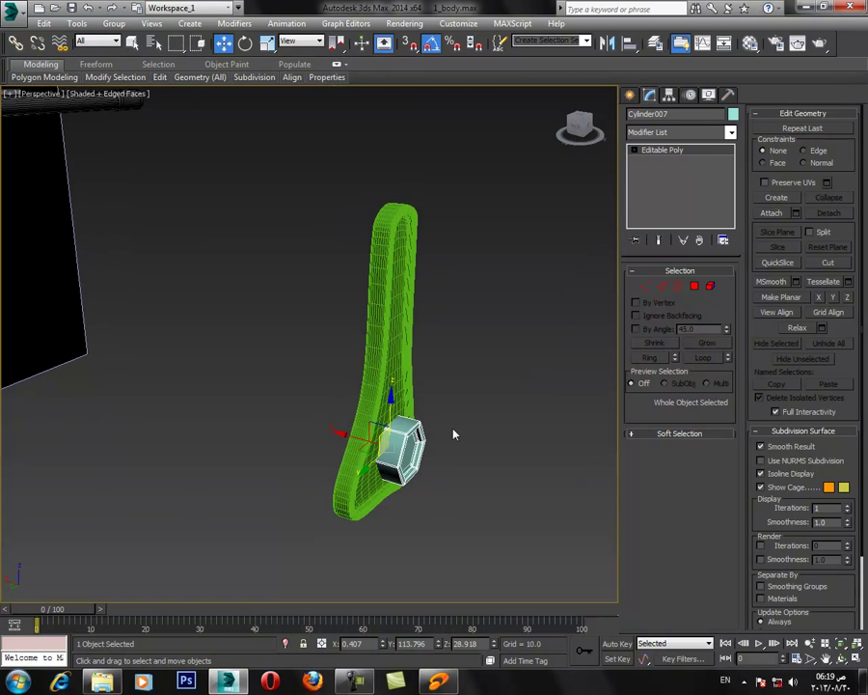
{"action": "middle_click_drag", "start_coordinate": [309, 302], "coordinate": [336, 299], "text": "alt"}
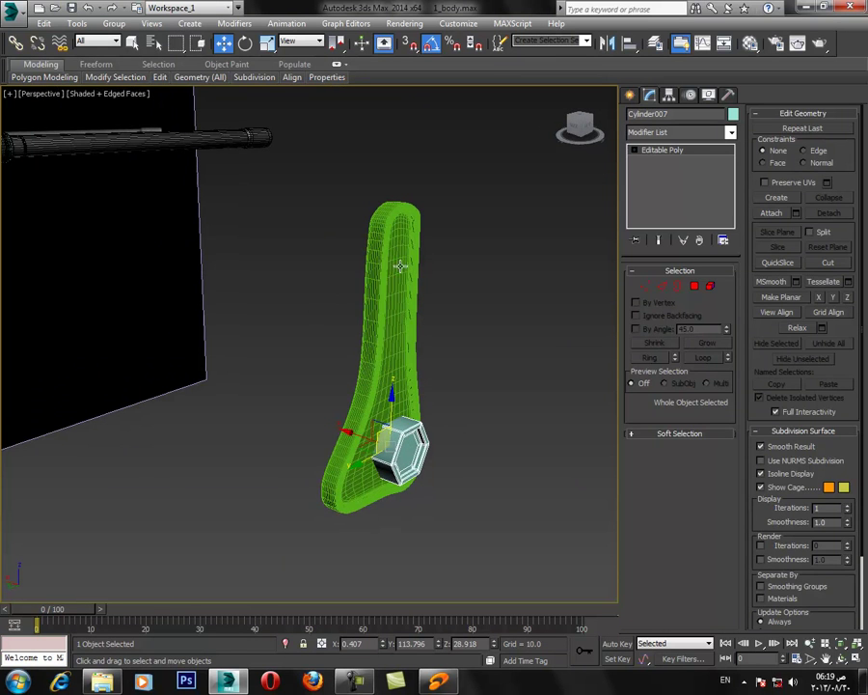
Turn off the lever's TurboSmooth modifier and deselect the lever.
{"action": "left_click", "coordinate": [414, 232]}
{"action": "left_click", "coordinate": [637, 150]}
{"action": "left_click", "coordinate": [552, 276]}
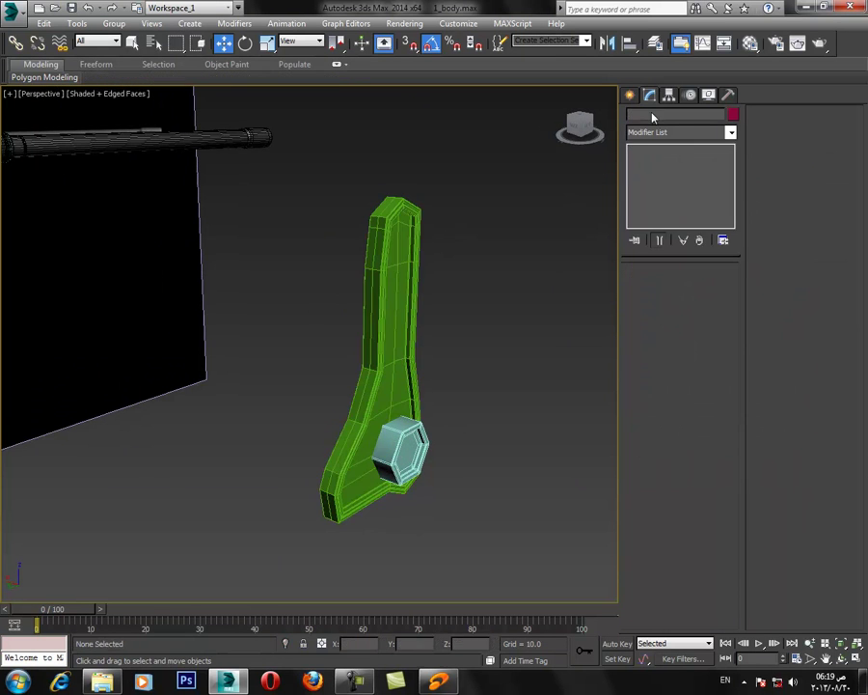
Create a short AutoGrid cylinder on the lever's upper end, with radius about 1.13 and height about 1.12.
{"action": "left_click", "coordinate": [630, 95]}
{"action": "left_click", "coordinate": [653, 210]}
{"action": "middle_click_drag", "start_coordinate": [545, 255], "coordinate": [407, 249], "text": "alt"}
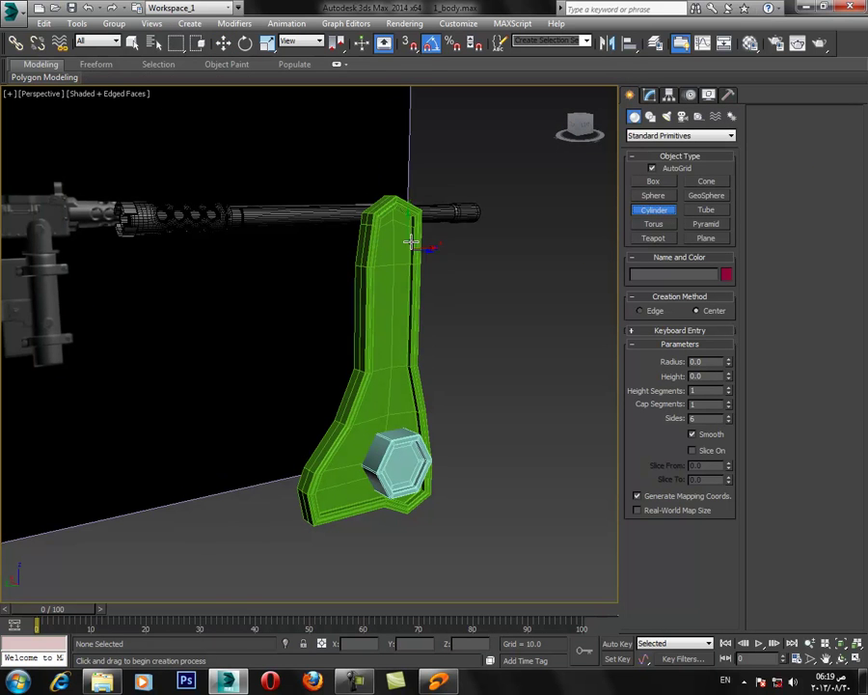
{"action": "left_click_drag", "start_coordinate": [393, 224], "coordinate": [398, 249]}
{"action": "left_click", "coordinate": [415, 258]}
{"action": "key", "text": "w"}
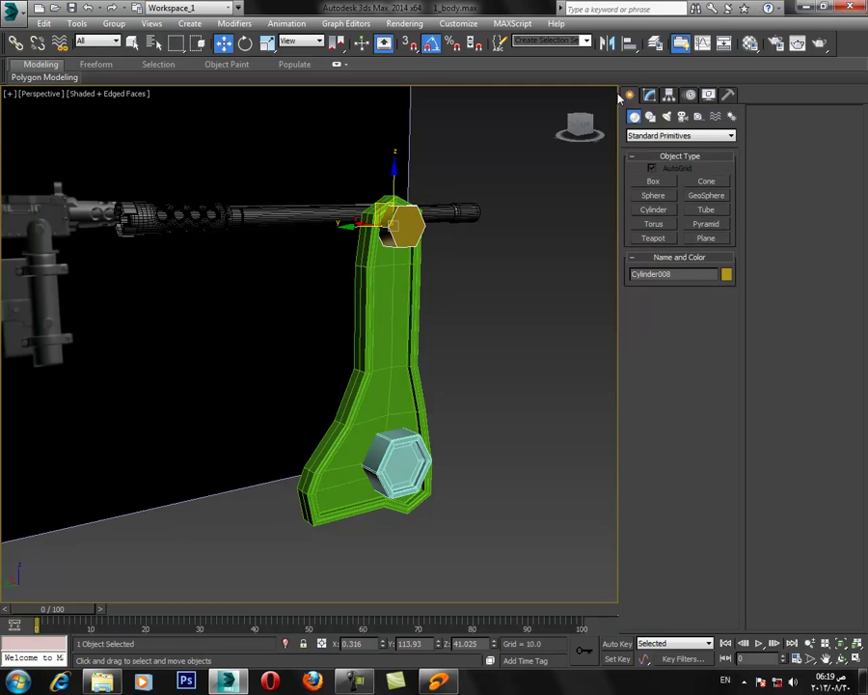
Set the new cylinder to 8 sides and adjust its position on the lever's upper end.
{"action": "left_click", "coordinate": [649, 94]}
{"action": "left_click", "coordinate": [730, 343]}
{"action": "middle_click_drag", "start_coordinate": [363, 363], "coordinate": [368, 397], "text": "alt"}
{"action": "middle_click_drag", "start_coordinate": [339, 291], "coordinate": [342, 347]}
{"action": "mouse_move", "coordinate": [341, 347]}
{"action": "middle_mouse_down", "text": "alt"}
{"action": "mouse_move", "coordinate": [353, 349]}
{"action": "mouse_move", "coordinate": [350, 338]}
{"action": "middle_mouse_up", "text": "alt"}
{"action": "scroll", "coordinate": [366, 333], "scroll_direction": "up", "scroll_amount": 4}
{"action": "left_click_drag", "start_coordinate": [393, 327], "coordinate": [394, 344]}
{"action": "middle_click_drag", "start_coordinate": [393, 342], "coordinate": [477, 392], "text": "alt"}
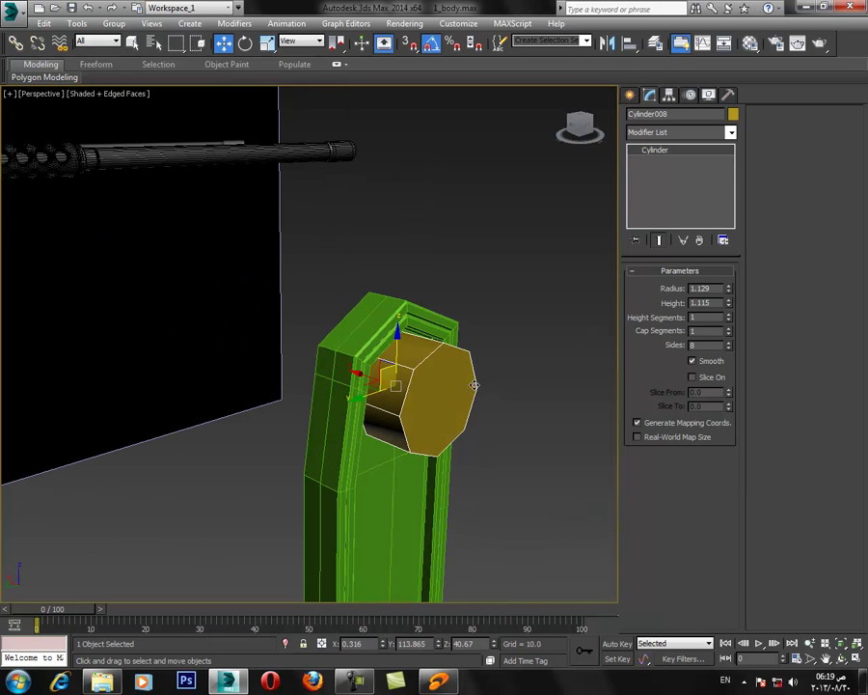
Convert the octagonal cylinder to an Editable Poly and delete its hidden rear cap polygon.
{"action": "right_click", "coordinate": [474, 384]}
{"action": "mouse_move", "coordinate": [602, 506]}
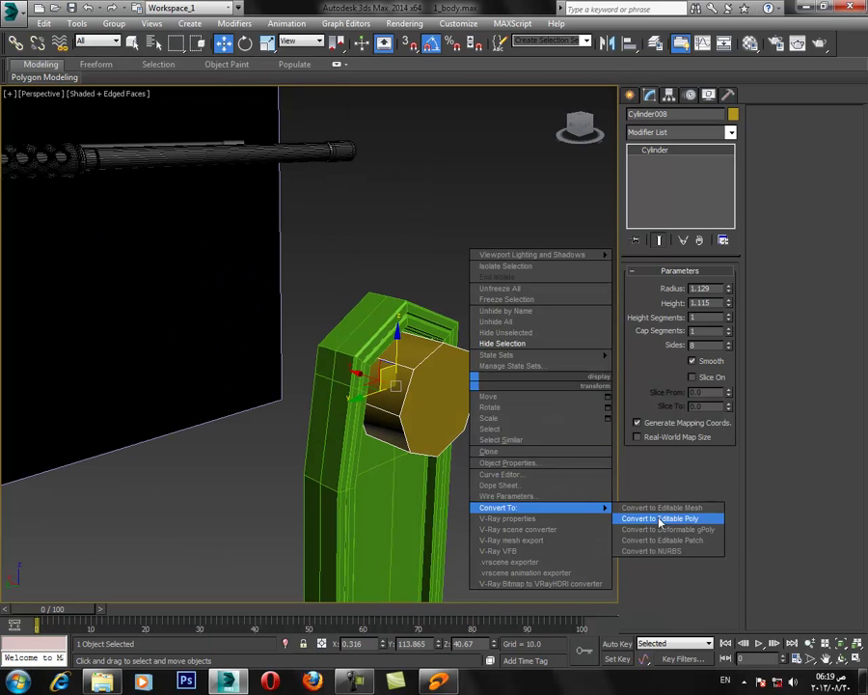
{"action": "left_click", "coordinate": [665, 518]}
{"action": "key", "text": "F3"}
{"action": "left_click", "coordinate": [696, 288]}
{"action": "left_click", "coordinate": [391, 363]}
{"action": "left_click", "coordinate": [394, 365]}
{"action": "key", "text": "F3"}
{"action": "key", "text": "Delete"}
{"action": "key", "text": "ctrl+z"}
{"action": "left_click_drag", "start_coordinate": [354, 370], "coordinate": [348, 368]}
{"action": "key", "text": "Delete"}
Bevel the octagonal cylinder's outer end face with an outline amount of 1.314.
{"action": "left_click", "coordinate": [435, 393]}
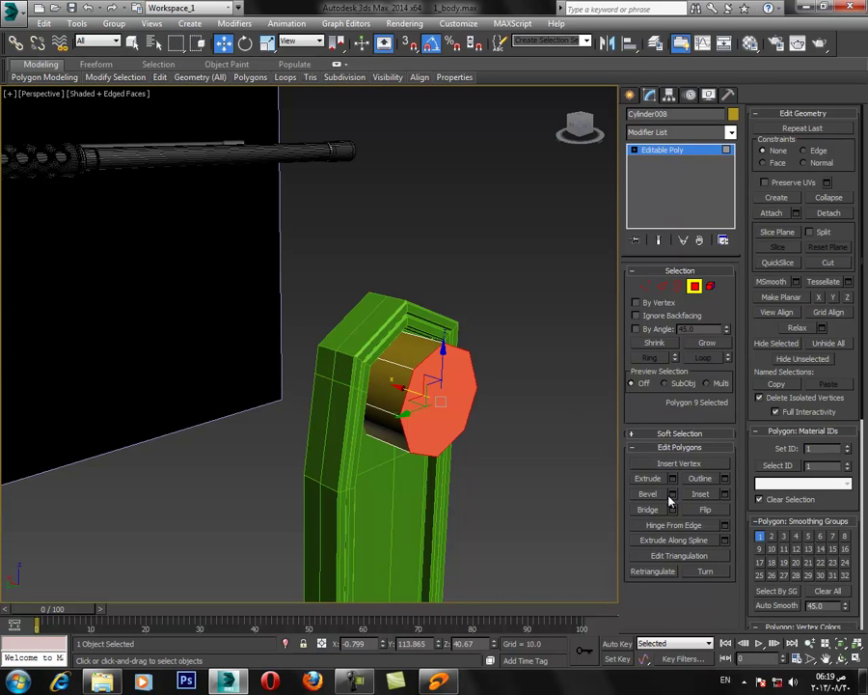
{"action": "middle_click_drag", "start_coordinate": [521, 465], "coordinate": [430, 407]}
{"action": "scroll", "coordinate": [430, 407], "scroll_direction": "down", "scroll_amount": 2}
{"action": "right_click", "coordinate": [320, 391]}
{"action": "mouse_move", "coordinate": [319, 390]}
{"action": "left_mouse_down"}
{"action": "mouse_move", "coordinate": [319, 364]}
{"action": "mouse_move", "coordinate": [319, 390]}
{"action": "left_mouse_up"}
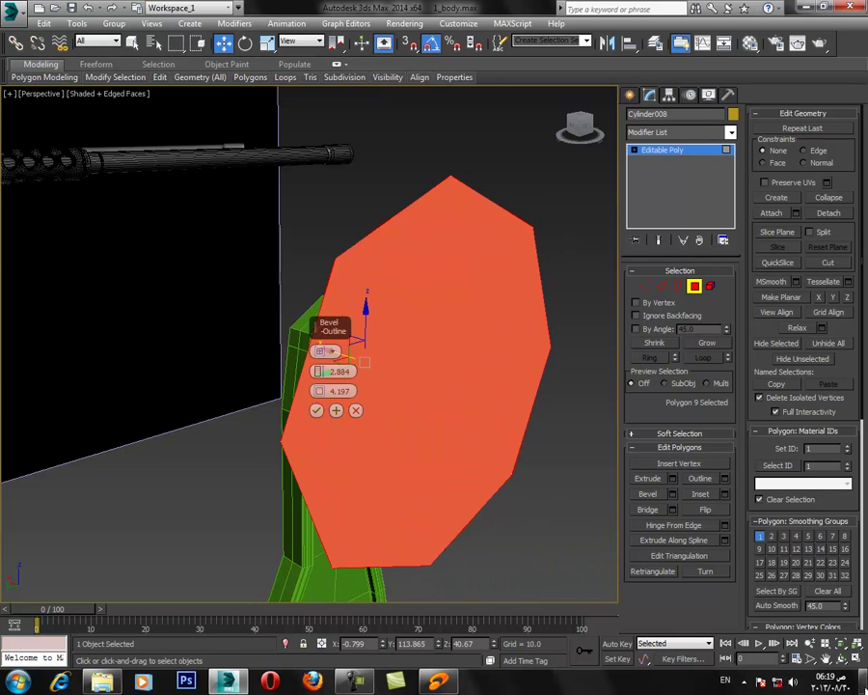
{"action": "left_click", "coordinate": [857, 662]}
{"action": "middle_click", "coordinate": [210, 450]}
{"action": "scroll", "coordinate": [210, 451], "scroll_direction": "up", "scroll_amount": 3}
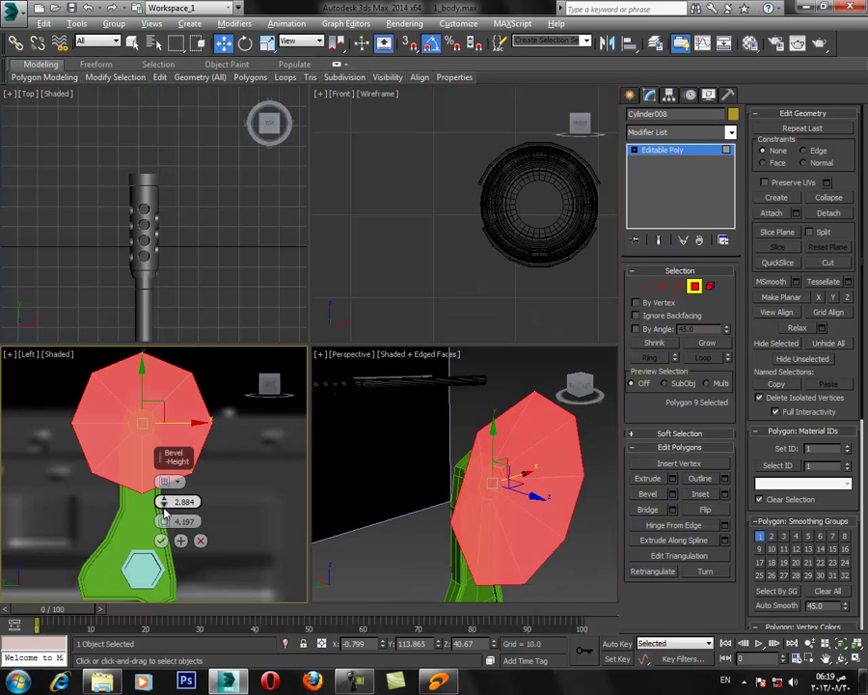
{"action": "left_click_drag", "start_coordinate": [163, 521], "coordinate": [166, 557]}
{"action": "middle_click", "coordinate": [451, 548]}
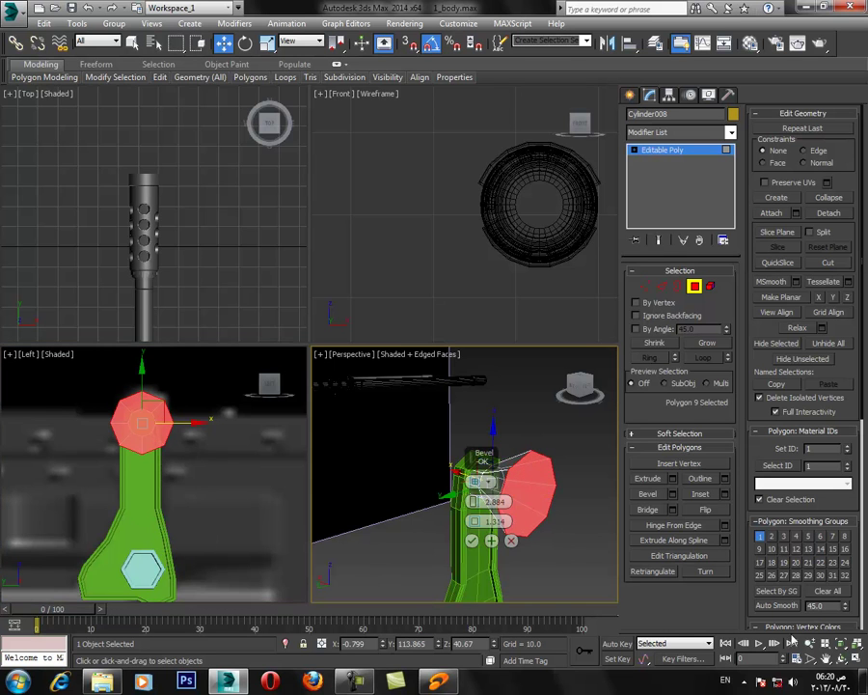
Set the bevel height to 0.512 and apply the bevel to the end face.
{"action": "left_click", "coordinate": [859, 665]}
{"action": "scroll", "coordinate": [498, 375], "scroll_direction": "down", "scroll_amount": 3}
{"action": "middle_click_drag", "start_coordinate": [457, 351], "coordinate": [409, 380], "text": "alt"}
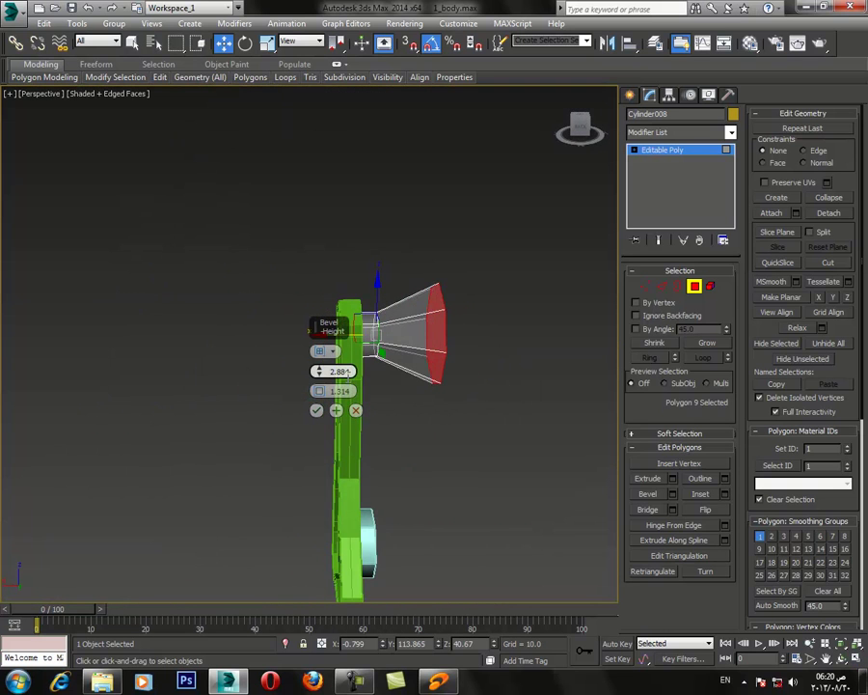
{"action": "left_click_drag", "start_coordinate": [325, 372], "coordinate": [323, 380]}
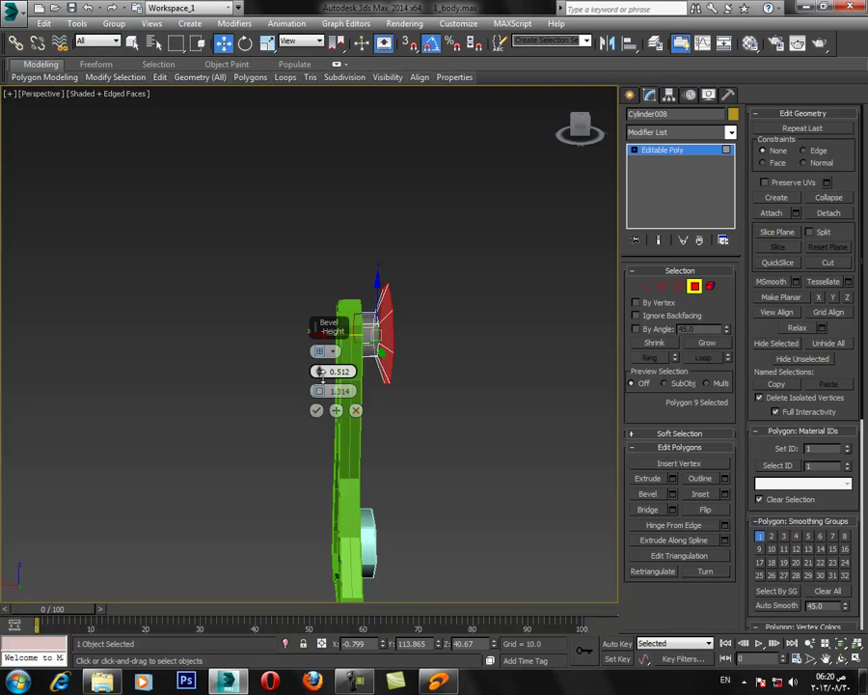
{"action": "left_click", "coordinate": [316, 411]}
{"action": "middle_click_drag", "start_coordinate": [441, 436], "coordinate": [506, 413], "text": "alt"}
Extrude the widened end face outward by about 8.36 to form a long octagonal handle.
{"action": "left_click", "coordinate": [673, 479]}
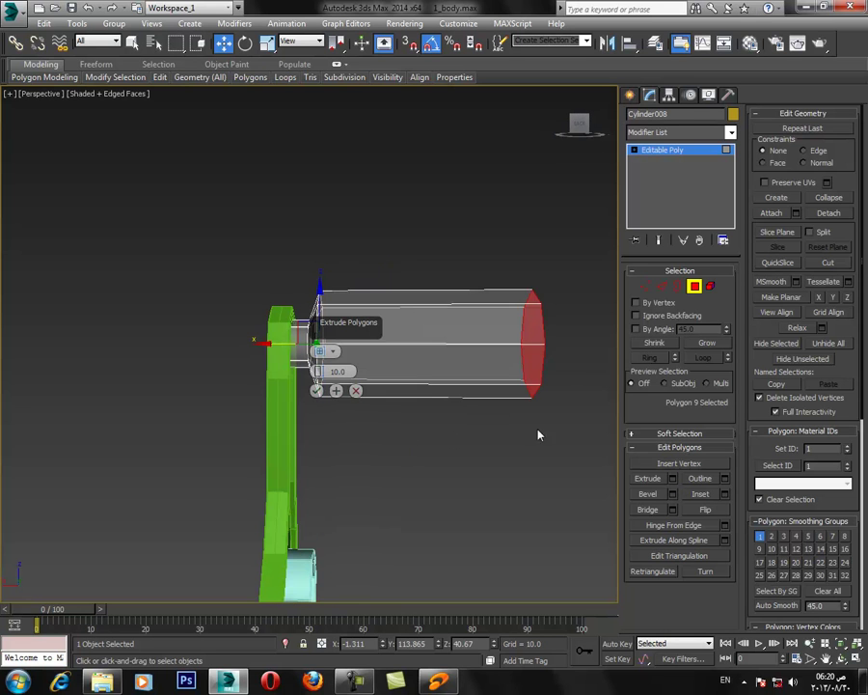
{"action": "left_click_drag", "start_coordinate": [319, 372], "coordinate": [320, 370]}
{"action": "left_click", "coordinate": [317, 391]}
{"action": "middle_click_drag", "start_coordinate": [354, 434], "coordinate": [370, 456], "text": "alt"}
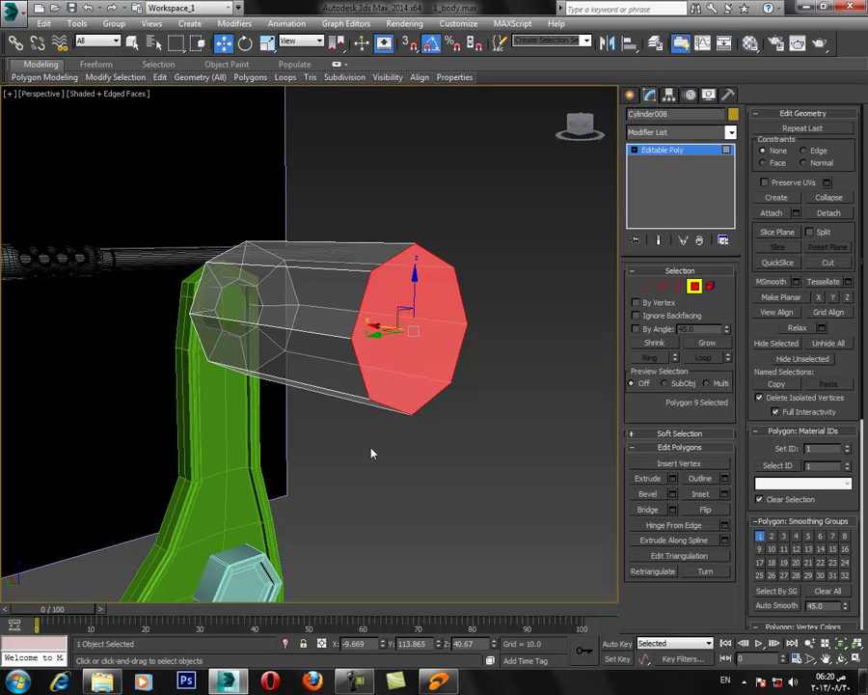
Try an inset on the handle's outer end face, and undo it.
{"action": "middle_click_drag", "start_coordinate": [473, 210], "coordinate": [537, 363], "text": "alt"}
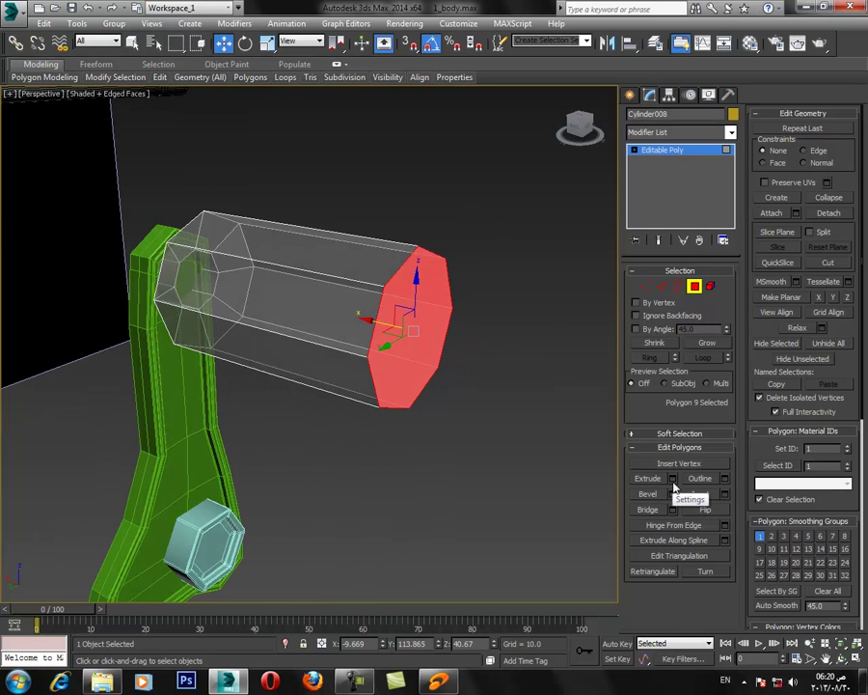
{"action": "left_click", "coordinate": [725, 496]}
{"action": "right_click", "coordinate": [319, 372]}
{"action": "left_click_drag", "start_coordinate": [320, 372], "coordinate": [319, 368]}
{"action": "left_click", "coordinate": [318, 391]}
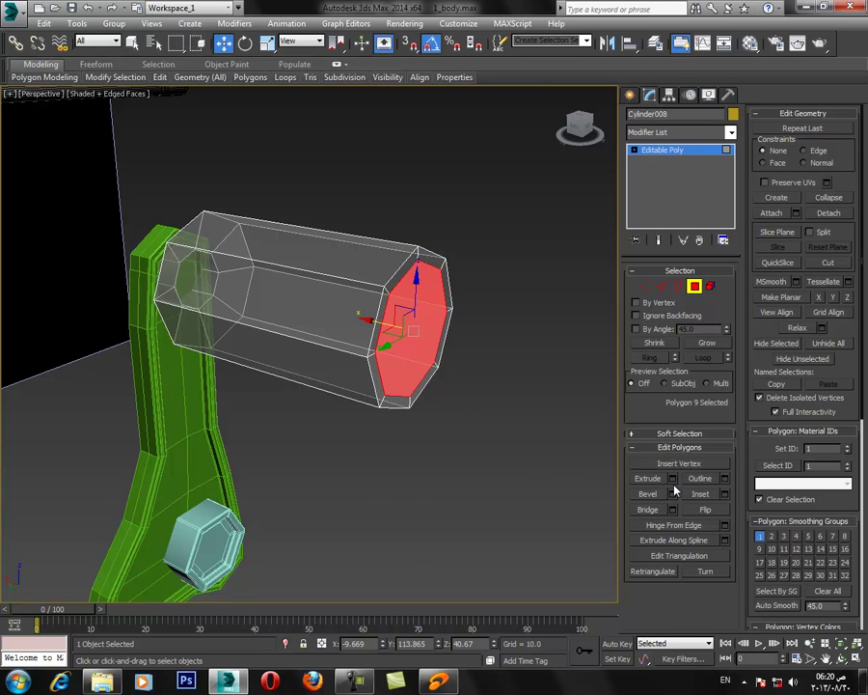
{"action": "key", "text": "ctrl+z"}
Extrude the handle's end face outward by 0.405.
{"action": "left_click", "coordinate": [675, 481]}
{"action": "right_click", "coordinate": [320, 372]}
{"action": "left_click_drag", "start_coordinate": [320, 372], "coordinate": [321, 371]}
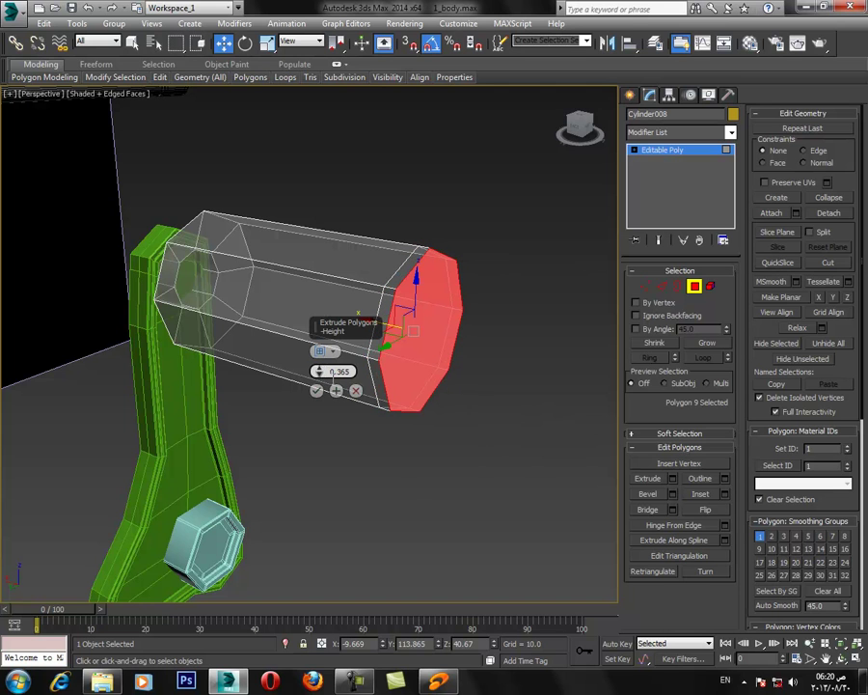
{"action": "left_click", "coordinate": [316, 390]}
Bevel the handle's end face with height 0.147 and outline -0.182.
{"action": "right_click", "coordinate": [321, 393]}
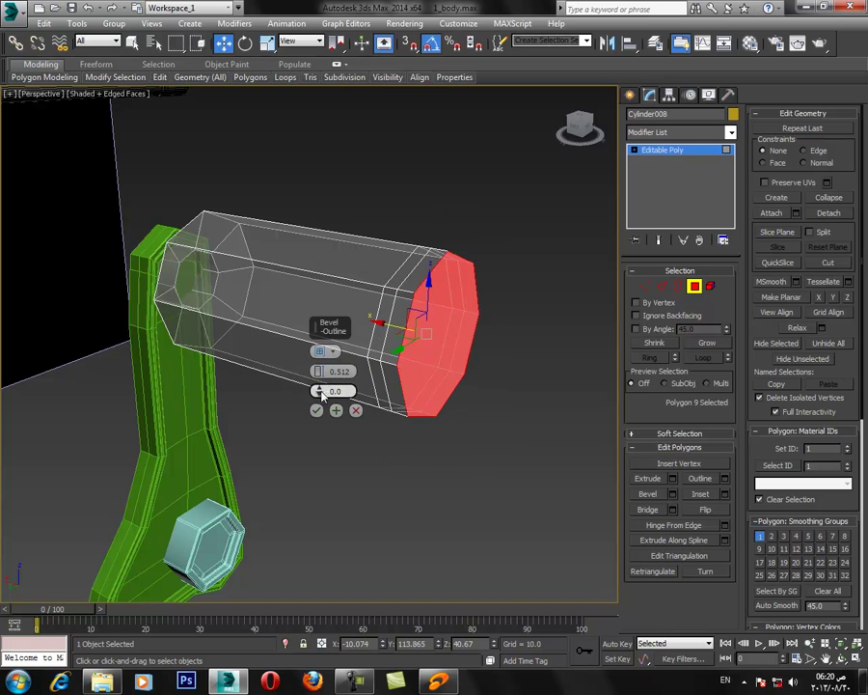
{"action": "left_click_drag", "start_coordinate": [321, 392], "coordinate": [324, 378]}
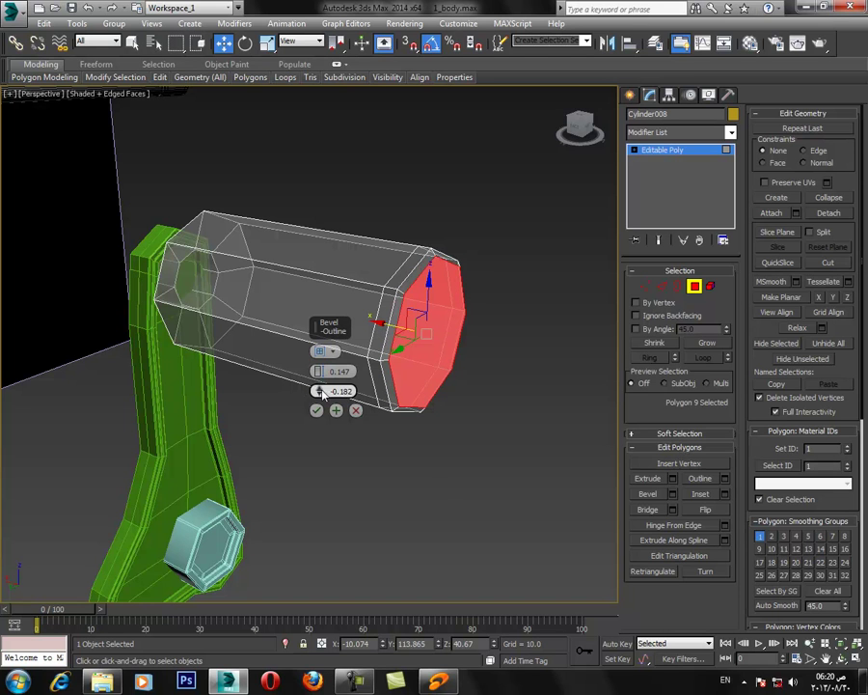
{"action": "left_click", "coordinate": [317, 409]}
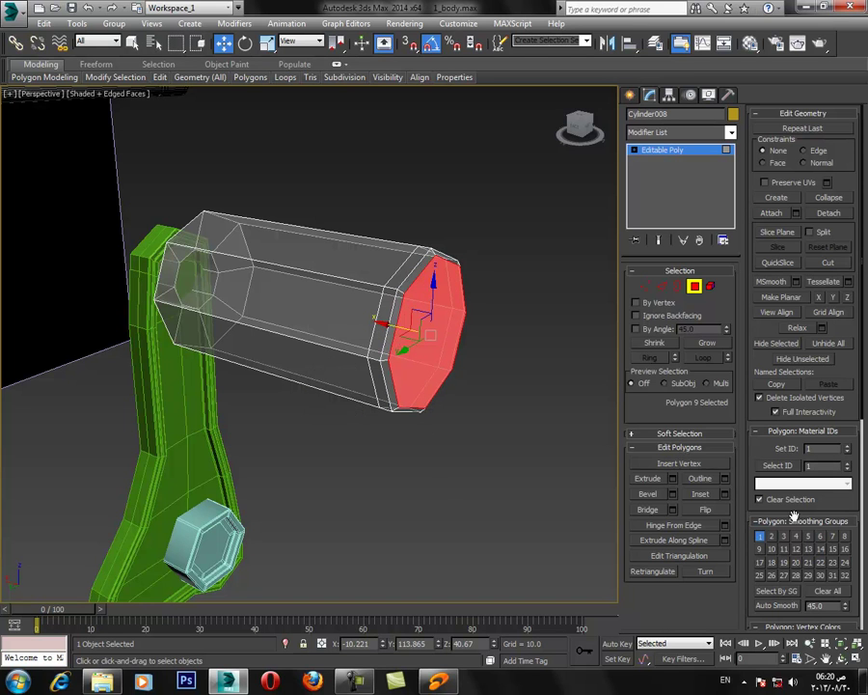
Inset the bevelled end face by 0.912 and extrude the inner polygon by 0.405.
{"action": "left_click", "coordinate": [726, 496]}
{"action": "left_click_drag", "start_coordinate": [320, 372], "coordinate": [325, 370]}
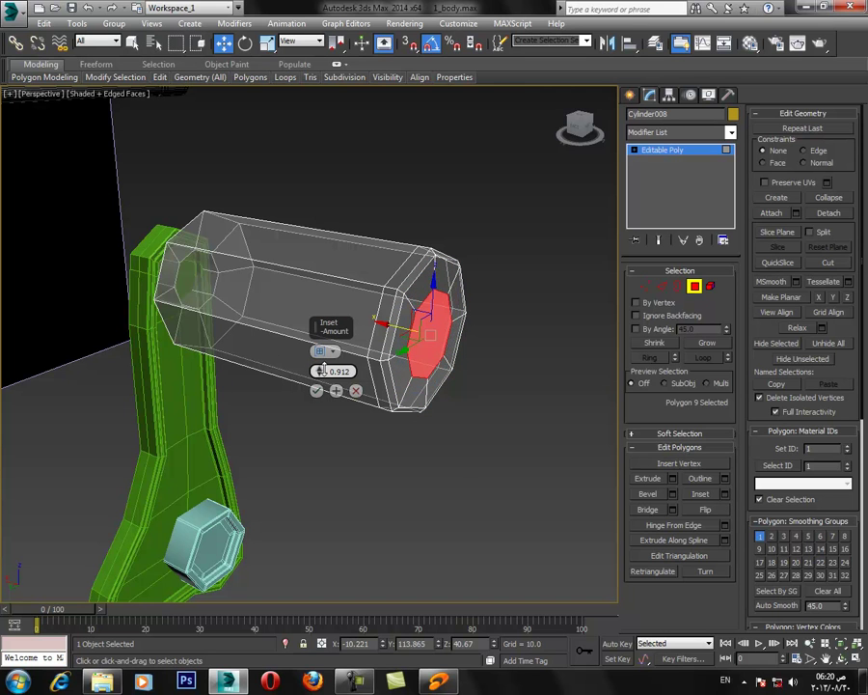
{"action": "left_click", "coordinate": [317, 389]}
{"action": "left_click", "coordinate": [674, 479]}
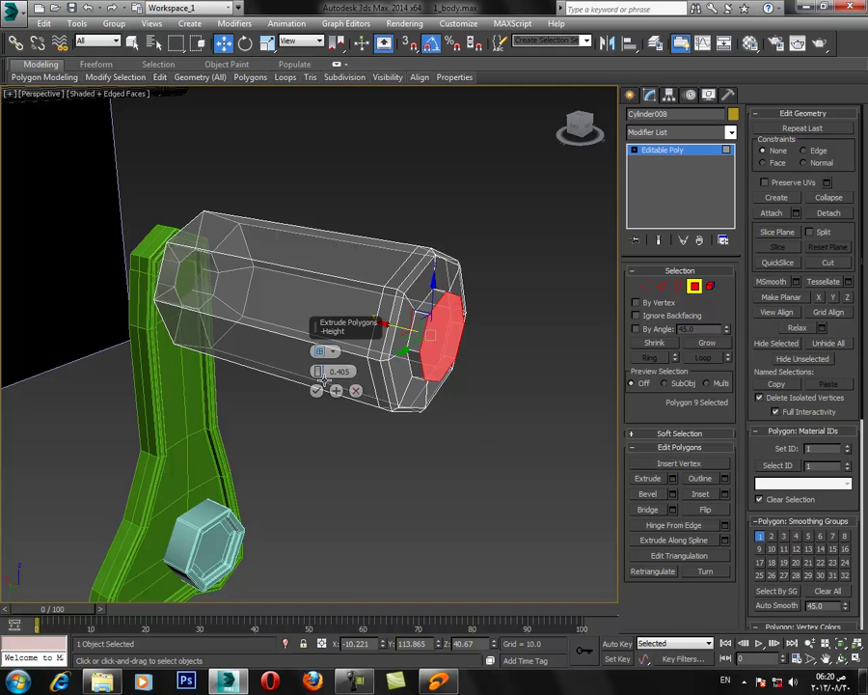
{"action": "left_click", "coordinate": [318, 392]}
Inset the extruded inner end polygon once more and turn off the handle's see-through display.
{"action": "middle_click_drag", "start_coordinate": [476, 450], "coordinate": [448, 438], "text": "alt"}
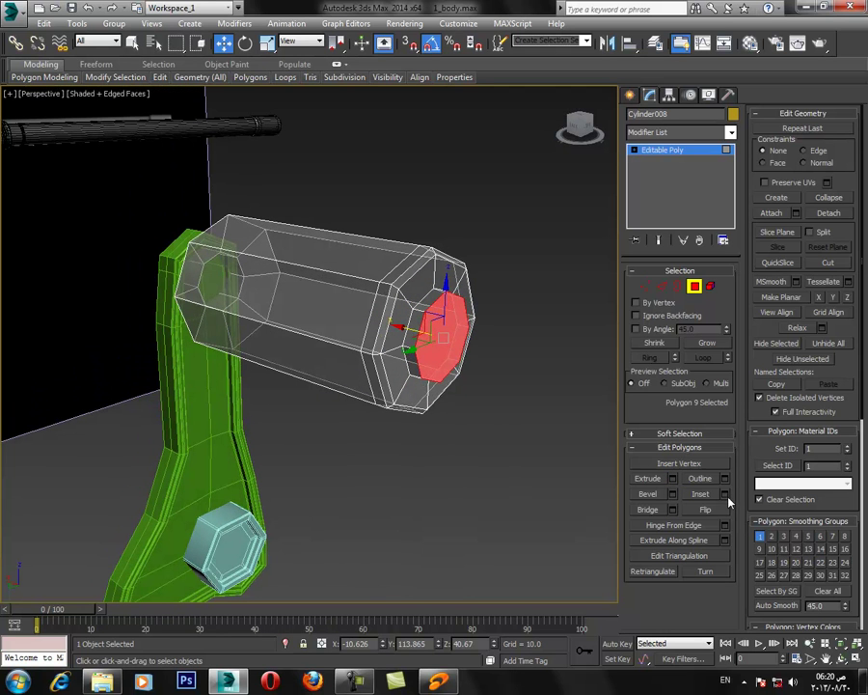
{"action": "left_click", "coordinate": [725, 494]}
{"action": "left_click_drag", "start_coordinate": [323, 364], "coordinate": [325, 367]}
{"action": "left_click", "coordinate": [318, 393]}
{"action": "key", "text": "alt+x"}
Extrude the edge loop near the handle's outer end with height -0.05 and width 0.04 to cut a groove.
{"action": "left_click", "coordinate": [665, 289]}
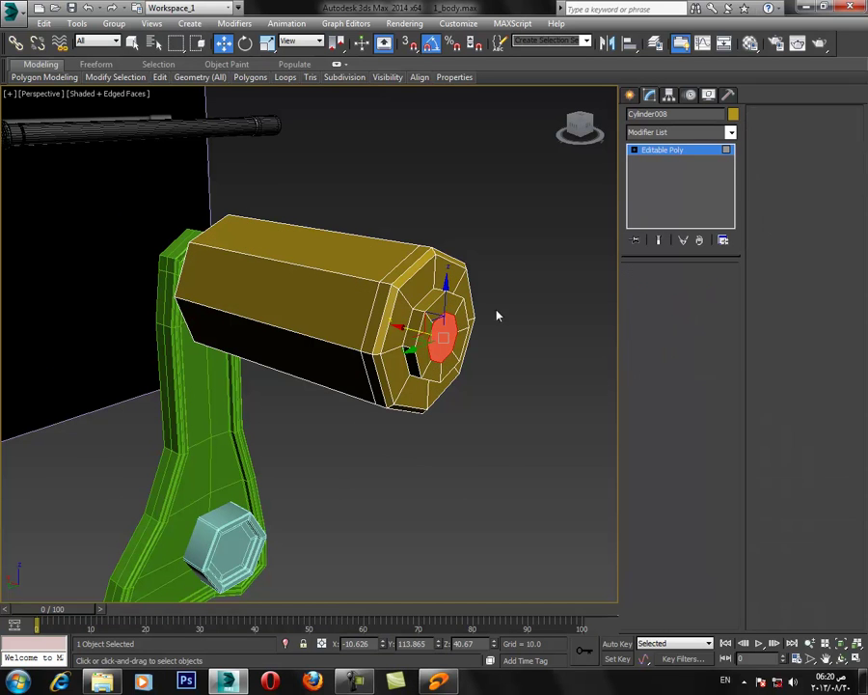
{"action": "left_click", "coordinate": [415, 313]}
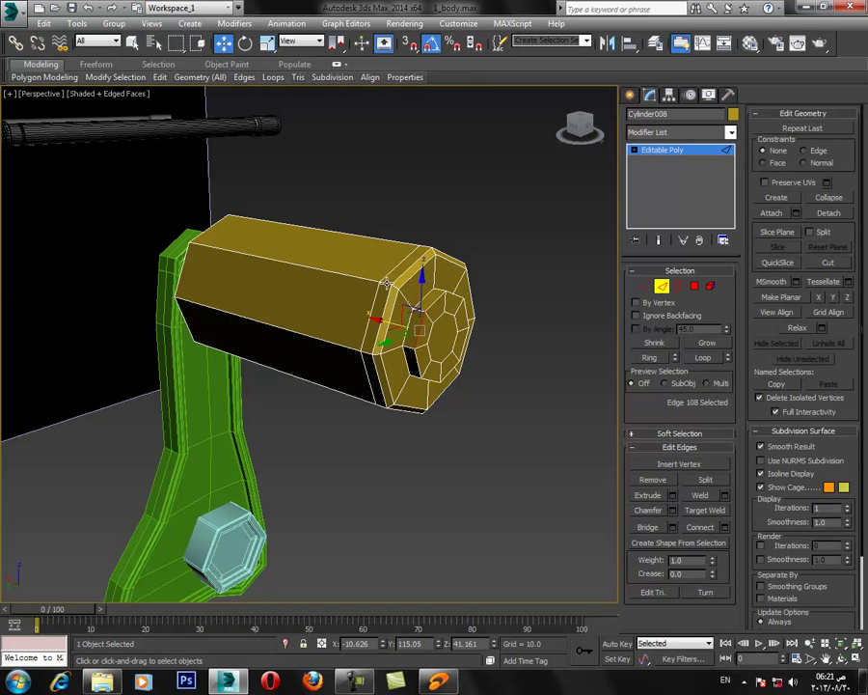
{"action": "left_click", "coordinate": [383, 283]}
{"action": "left_click", "coordinate": [378, 289]}
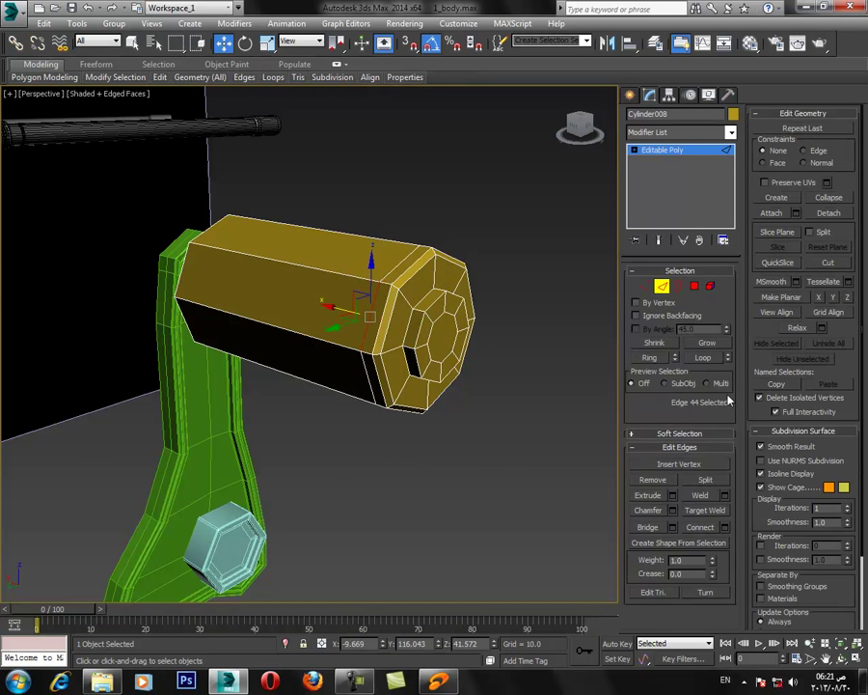
{"action": "left_click", "coordinate": [707, 360]}
{"action": "key", "text": "z"}
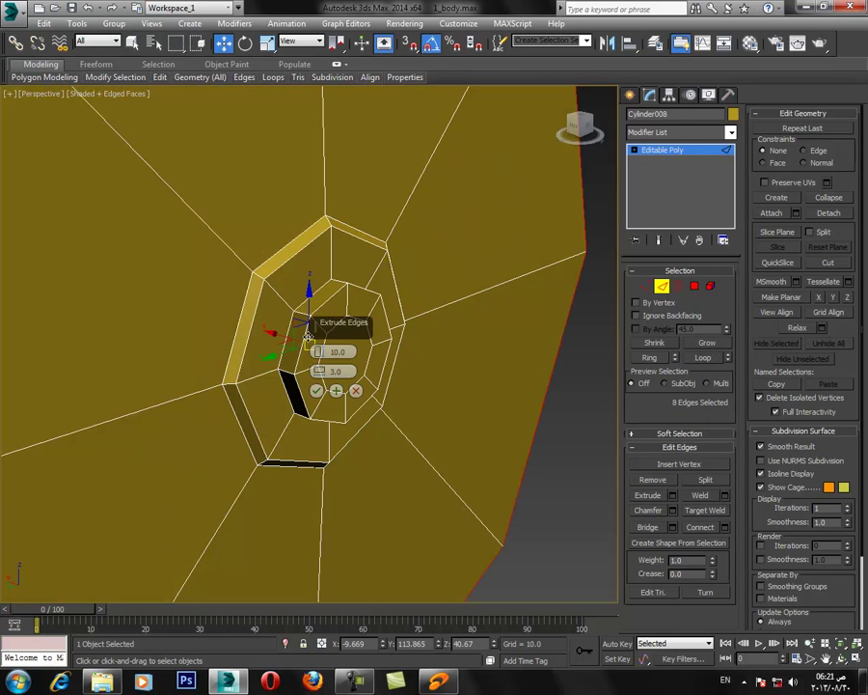
{"action": "right_click", "coordinate": [319, 353]}
{"action": "right_click", "coordinate": [320, 372]}
{"action": "left_click", "coordinate": [320, 370]}
{"action": "left_click_drag", "start_coordinate": [320, 372], "coordinate": [320, 370]}
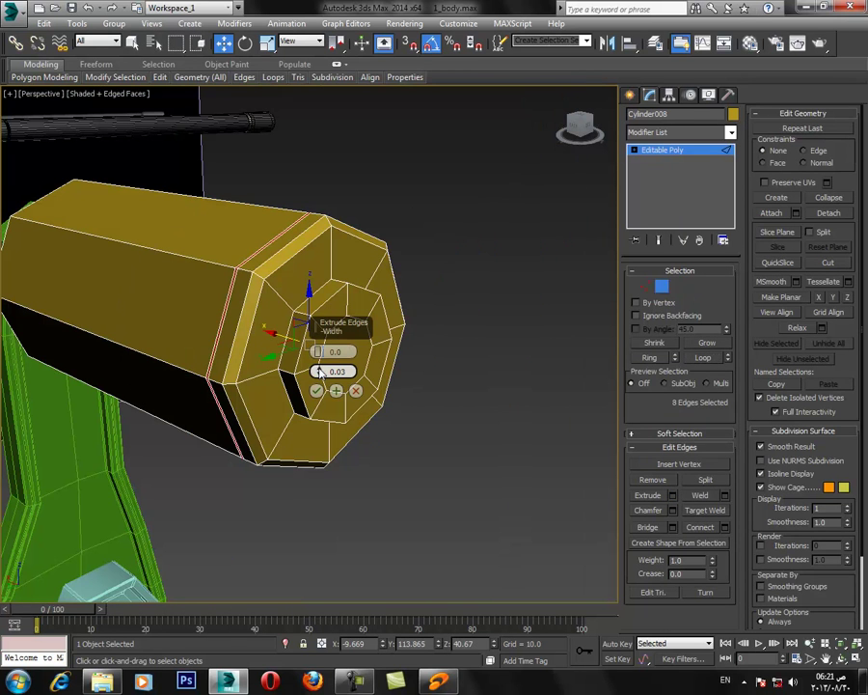
{"action": "left_click", "coordinate": [320, 369]}
{"action": "middle_click_drag", "start_coordinate": [320, 370], "coordinate": [311, 370], "text": "alt"}
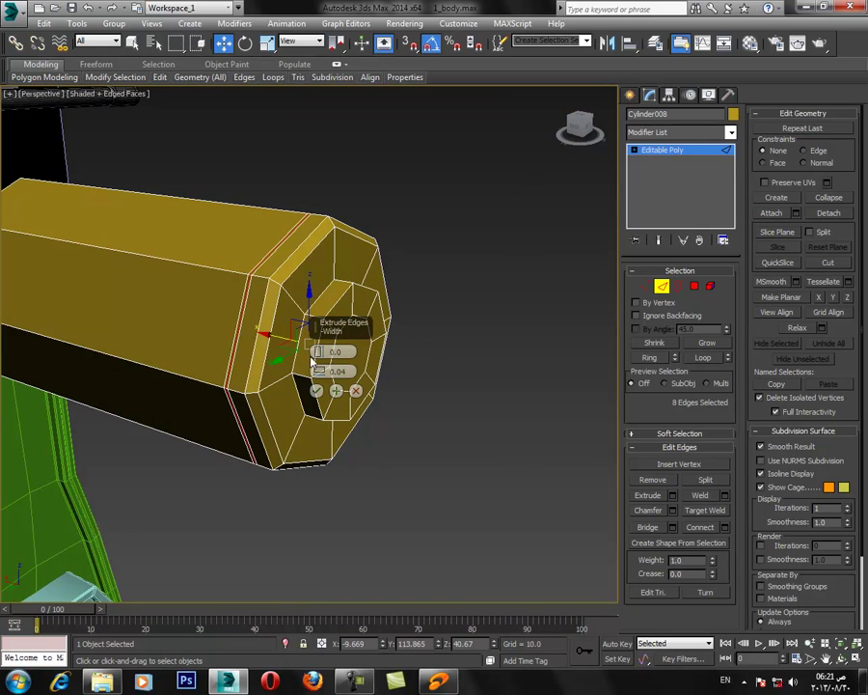
{"action": "left_click_drag", "start_coordinate": [316, 353], "coordinate": [317, 357]}
{"action": "left_click", "coordinate": [338, 393]}
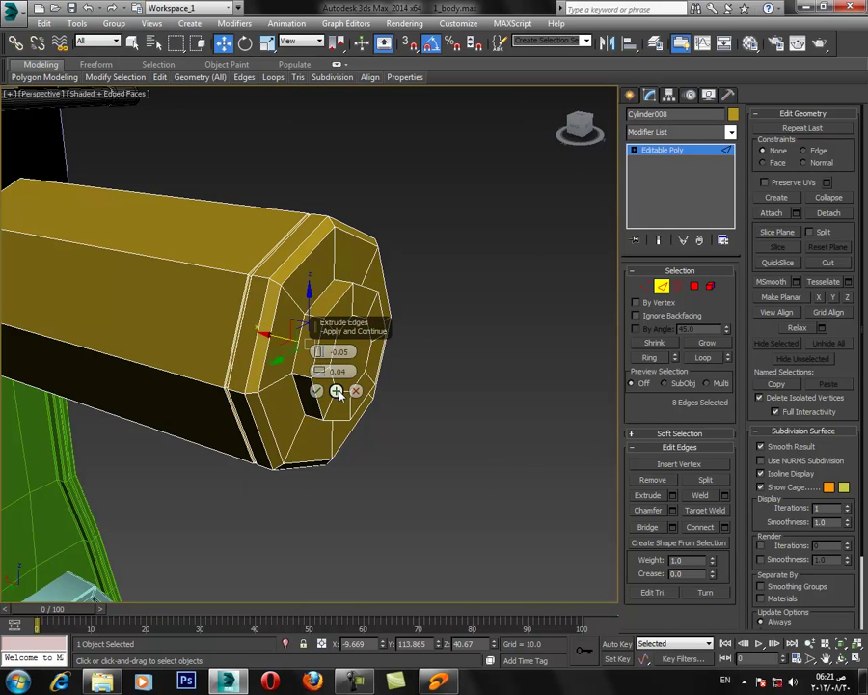
{"action": "left_click", "coordinate": [318, 392]}
Chamfer the edge loops at the handle's lever-side end, outer shoulder and raised end boss by 0.02.
{"action": "middle_click_drag", "start_coordinate": [320, 394], "coordinate": [350, 436], "text": "alt"}
{"action": "left_click", "coordinate": [271, 485]}
{"action": "middle_click_drag", "start_coordinate": [112, 376], "coordinate": [262, 387]}
{"action": "left_click", "coordinate": [253, 332]}
{"action": "left_click", "coordinate": [221, 341], "text": "ctrl"}
{"action": "middle_click_drag", "start_coordinate": [554, 440], "coordinate": [366, 368]}
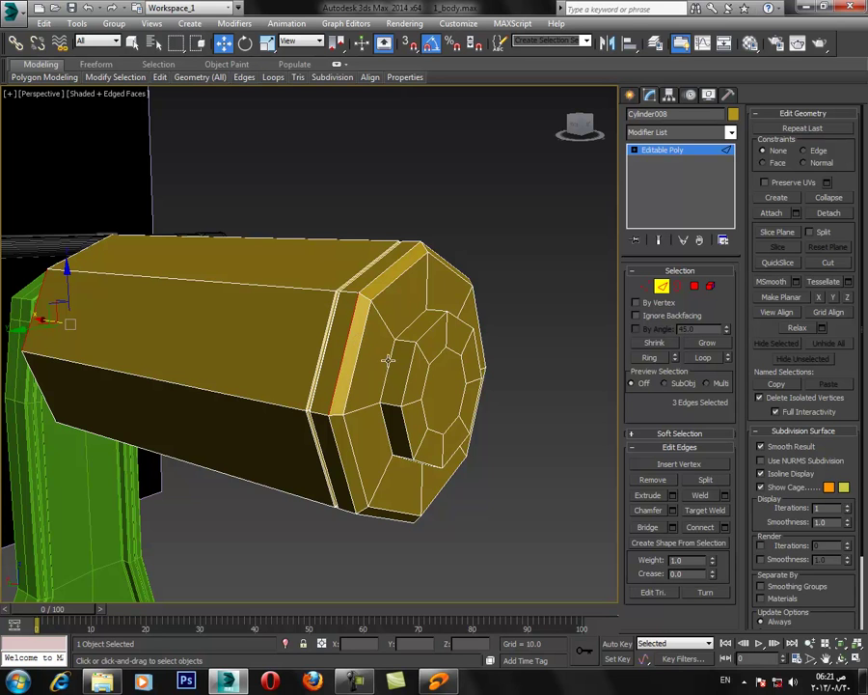
{"action": "left_click", "coordinate": [408, 369], "text": "ctrl"}
{"action": "left_click", "coordinate": [699, 361]}
{"action": "left_click", "coordinate": [674, 511]}
{"action": "right_click", "coordinate": [321, 352]}
{"action": "left_click_drag", "start_coordinate": [320, 352], "coordinate": [320, 348]}
{"action": "left_click", "coordinate": [316, 410]}
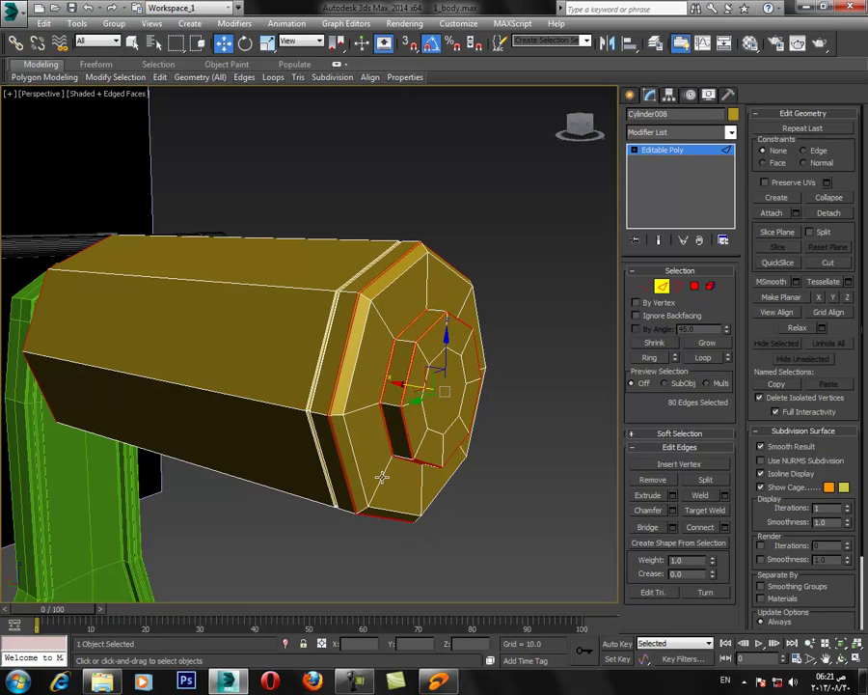
Chamfer the edge loop around the rim of the handle's outer end face by 0.1.
{"action": "left_click", "coordinate": [353, 381]}
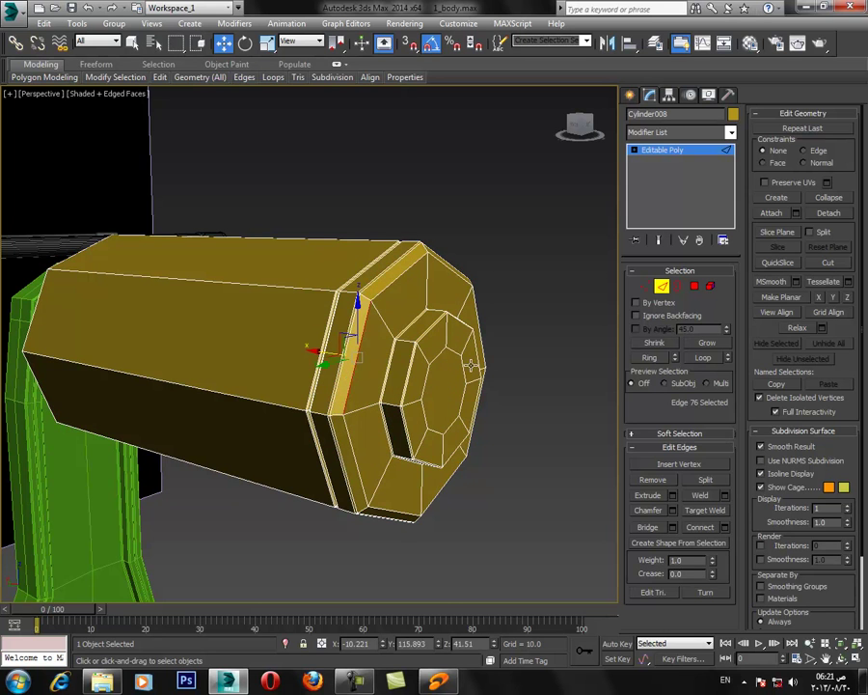
{"action": "left_click", "coordinate": [699, 359]}
{"action": "left_click", "coordinate": [671, 510]}
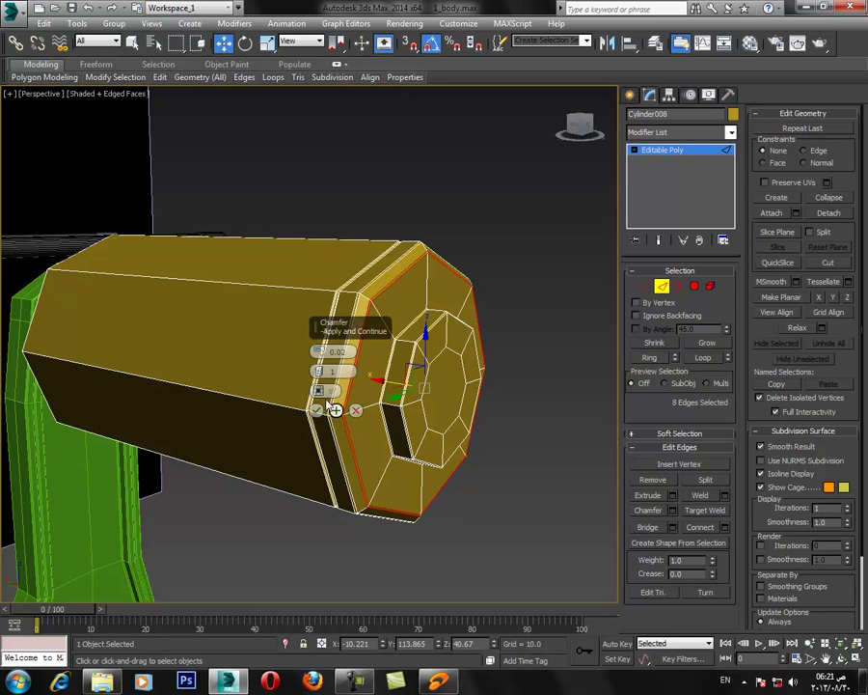
{"action": "left_click_drag", "start_coordinate": [320, 352], "coordinate": [320, 349]}
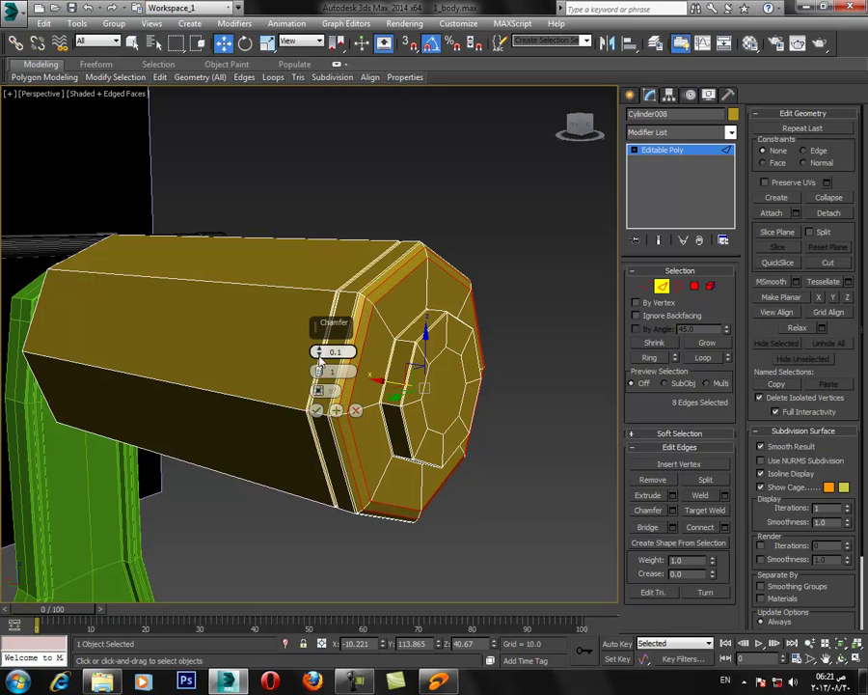
{"action": "left_click", "coordinate": [316, 411]}
{"action": "left_click", "coordinate": [261, 553]}
Connect the handle's lengthwise edges with two segments and adjust the pinch to spread the new loops.
{"action": "middle_click_drag", "start_coordinate": [242, 499], "coordinate": [293, 464], "text": "alt"}
{"action": "left_click_drag", "start_coordinate": [258, 242], "coordinate": [237, 540]}
{"action": "left_click", "coordinate": [725, 526]}
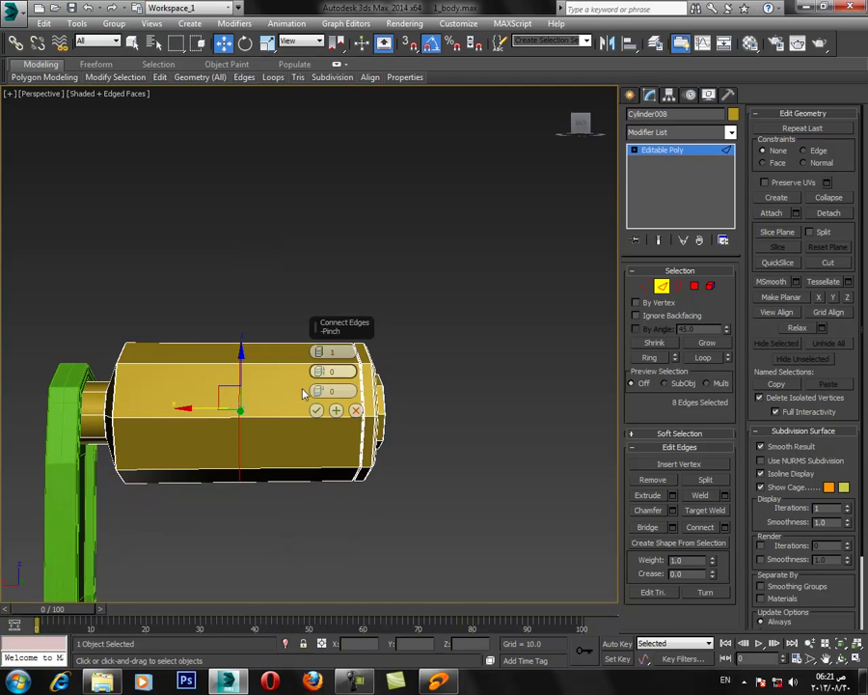
{"action": "left_click", "coordinate": [320, 349]}
{"action": "left_click_drag", "start_coordinate": [321, 372], "coordinate": [321, 353]}
{"action": "left_click", "coordinate": [317, 412]}
Scale the two new edge loops outward to give the handle a barrel-shaped bulge.
{"action": "middle_click_drag", "start_coordinate": [316, 413], "coordinate": [259, 422], "text": "alt"}
{"action": "key", "text": "r"}
{"action": "left_click_drag", "start_coordinate": [253, 413], "coordinate": [253, 393]}
{"action": "middle_click_drag", "start_coordinate": [340, 419], "coordinate": [440, 394], "text": "alt"}
{"action": "left_click", "coordinate": [472, 337]}
{"action": "scroll", "coordinate": [474, 337], "scroll_direction": "down", "scroll_amount": 4}
{"action": "middle_click_drag", "start_coordinate": [482, 340], "coordinate": [412, 341]}
{"action": "scroll", "coordinate": [545, 280], "scroll_direction": "up", "scroll_amount": 2}
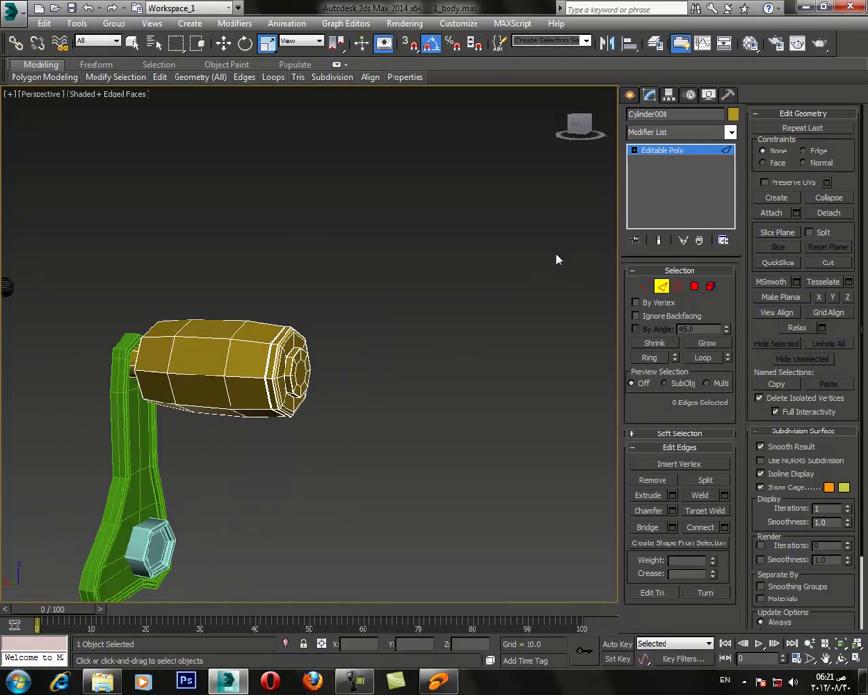
Scale the whole handle non-uniformly, reducing its Y and Z size to about 90 percent.
{"action": "left_click", "coordinate": [671, 152]}
{"action": "middle_click_drag", "start_coordinate": [290, 389], "coordinate": [208, 366], "text": "alt"}
{"action": "left_click_drag", "start_coordinate": [130, 337], "coordinate": [135, 340]}
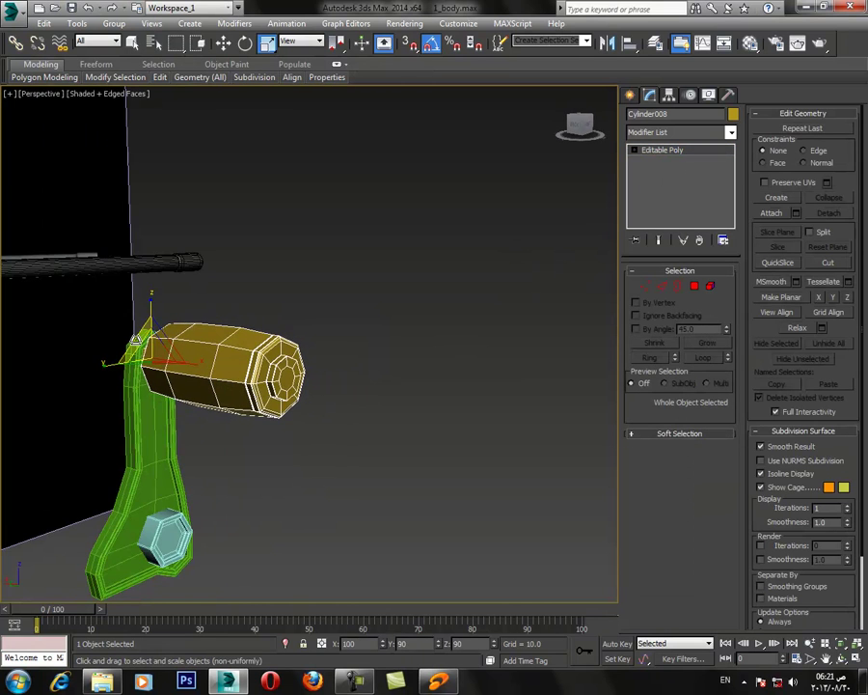
{"action": "middle_click_drag", "start_coordinate": [136, 377], "coordinate": [226, 389], "text": "alt"}
{"action": "left_click_drag", "start_coordinate": [187, 365], "coordinate": [192, 363]}
{"action": "key", "text": "w"}
Convert the lever to Editable Poly and attach the handle and hexagonal bolt head to it.
{"action": "scroll", "coordinate": [233, 386], "scroll_direction": "down", "scroll_amount": 3}
{"action": "middle_click_drag", "start_coordinate": [278, 424], "coordinate": [240, 446]}
{"action": "left_click", "coordinate": [240, 446]}
{"action": "left_click", "coordinate": [295, 430]}
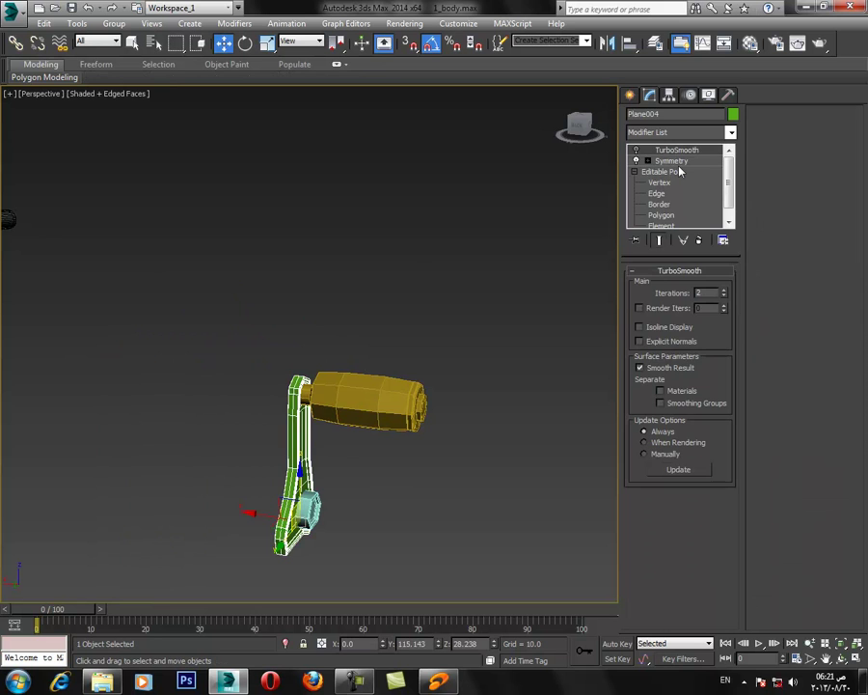
{"action": "right_click", "coordinate": [463, 314]}
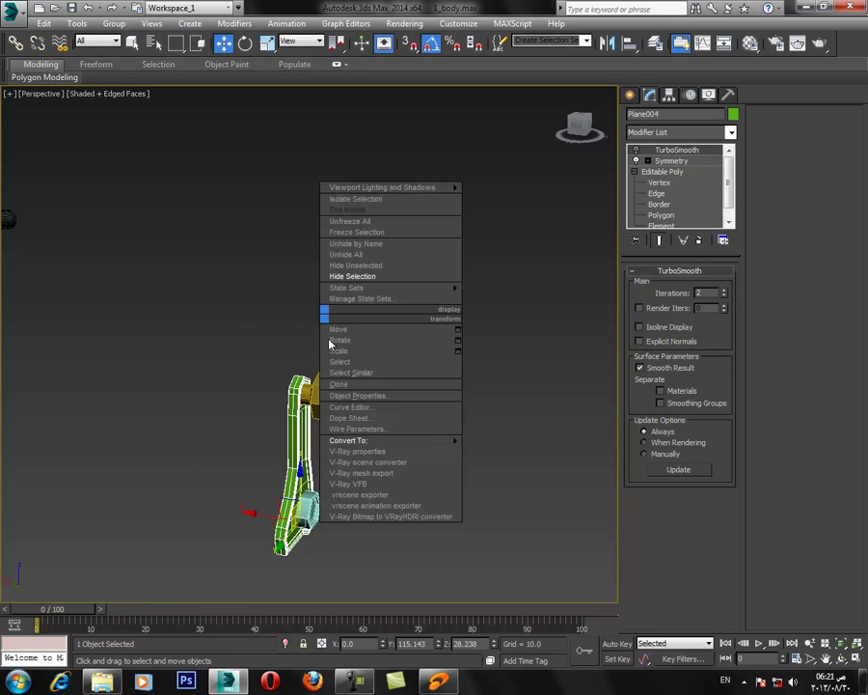
{"action": "left_click", "coordinate": [511, 450]}
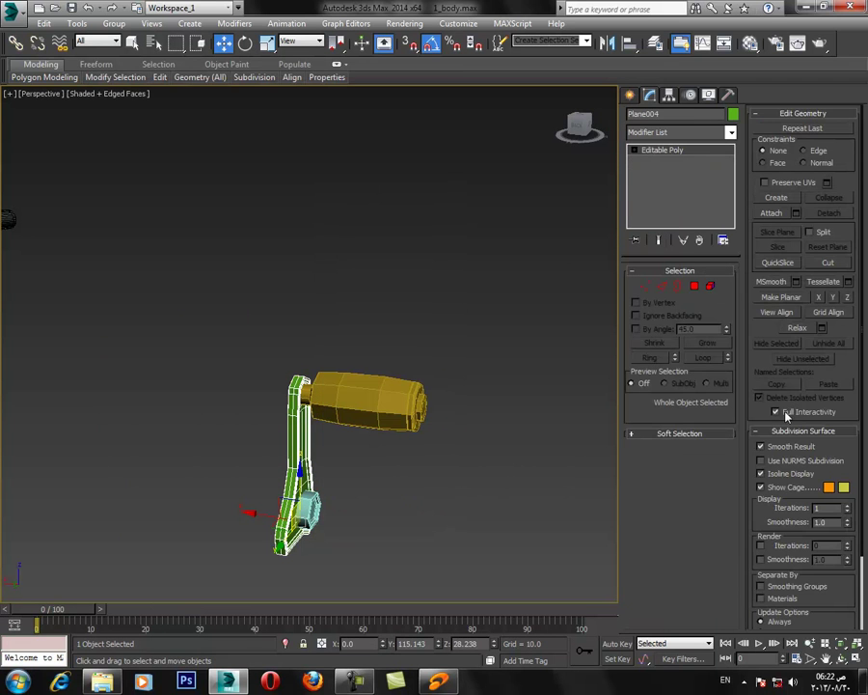
{"action": "left_click", "coordinate": [774, 218]}
{"action": "left_click", "coordinate": [366, 413]}
{"action": "left_click", "coordinate": [306, 515]}
{"action": "right_click", "coordinate": [423, 451]}
Add a TurboSmooth modifier with 2 iterations to the combined lever.
{"action": "middle_click_drag", "start_coordinate": [422, 451], "coordinate": [399, 425], "text": "alt"}
{"action": "left_click", "coordinate": [685, 132]}
{"action": "scroll", "coordinate": [675, 386], "scroll_direction": "down", "scroll_amount": 15}
{"action": "left_click", "coordinate": [662, 450]}
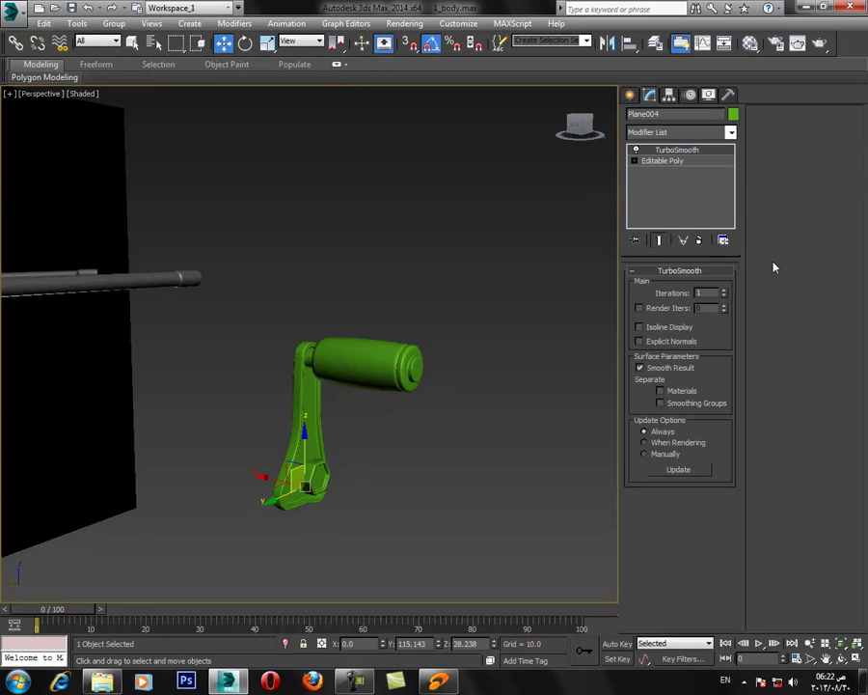
{"action": "left_click", "coordinate": [724, 291]}
{"action": "middle_click_drag", "start_coordinate": [448, 365], "coordinate": [464, 323]}
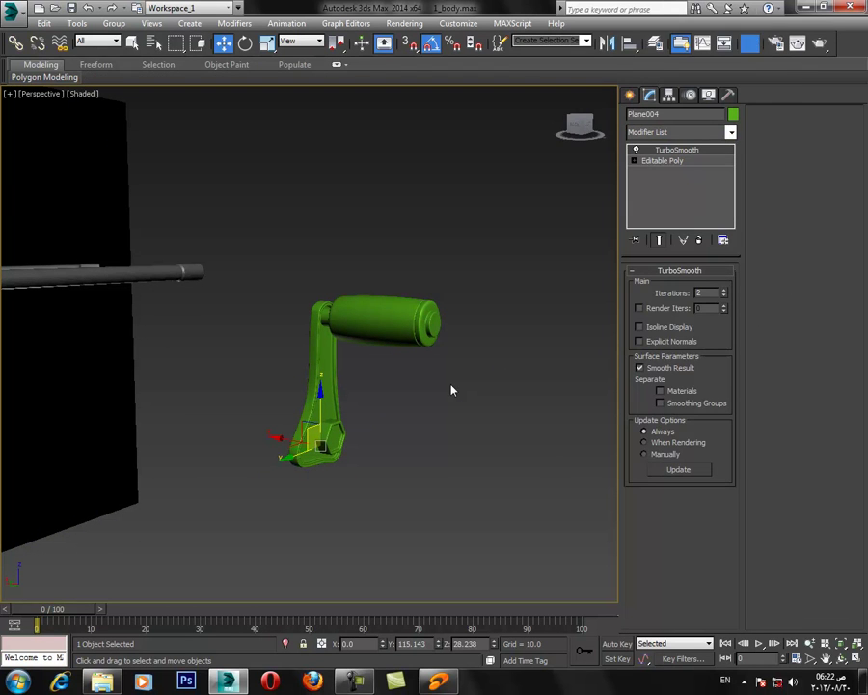
Change the lever's object color to black.
{"action": "key", "text": "m"}
{"action": "left_click", "coordinate": [593, 236]}
{"action": "left_click", "coordinate": [772, 47]}
{"action": "left_click", "coordinate": [732, 115]}
{"action": "left_click", "coordinate": [536, 372]}
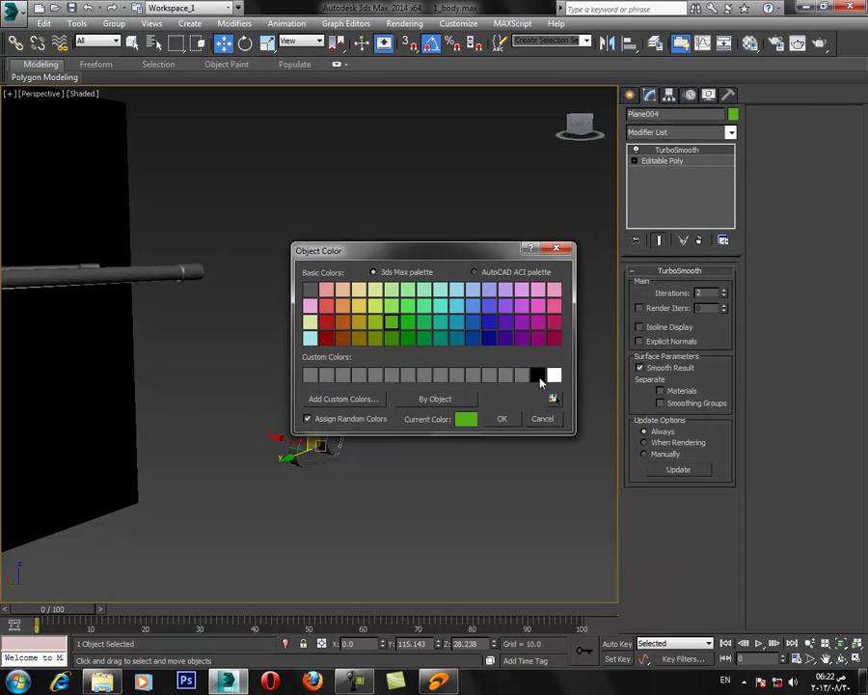
{"action": "left_click", "coordinate": [501, 416]}
Move the lever along X to about 175 and unhide all hidden objects.
{"action": "scroll", "coordinate": [512, 404], "scroll_direction": "down", "scroll_amount": 3}
{"action": "right_click", "coordinate": [372, 382]}
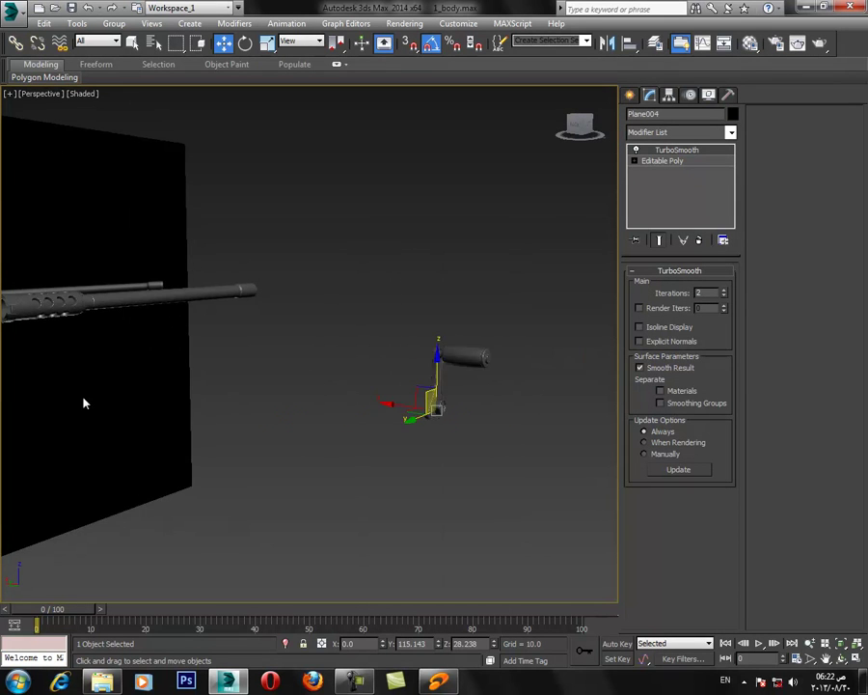
{"action": "left_click", "coordinate": [83, 401]}
{"action": "middle_click_drag", "start_coordinate": [83, 401], "coordinate": [502, 377]}
{"action": "scroll", "coordinate": [501, 377], "scroll_direction": "down", "scroll_amount": 2}
{"action": "left_click_drag", "start_coordinate": [561, 375], "coordinate": [187, 329]}
{"action": "right_click", "coordinate": [183, 323]}
{"action": "left_click", "coordinate": [218, 263]}
{"action": "scroll", "coordinate": [217, 325], "scroll_direction": "up", "scroll_amount": 6}
{"action": "middle_click_drag", "start_coordinate": [330, 395], "coordinate": [488, 431]}
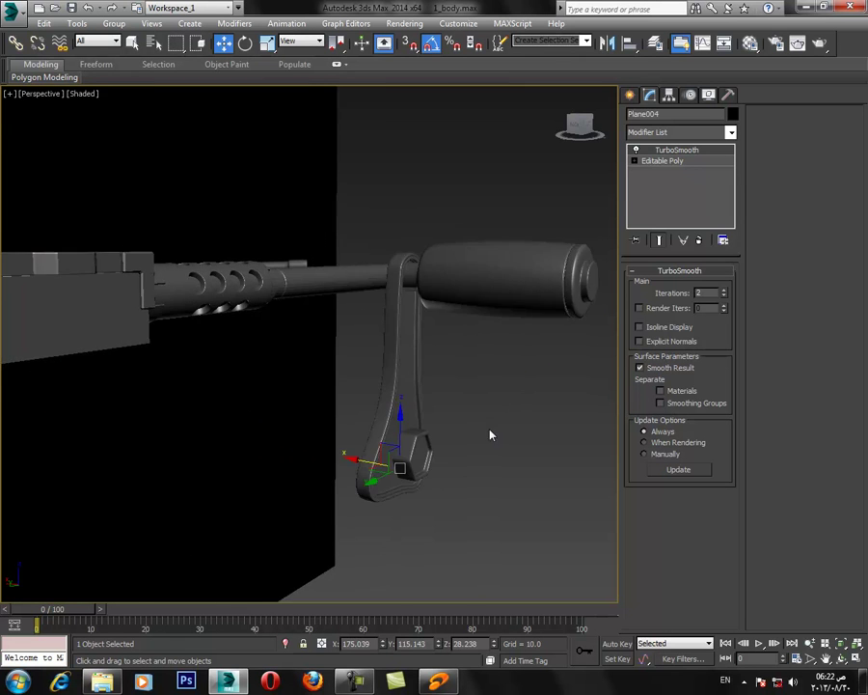
Move the lever further along X until it reaches the side of the gun's receiver.
{"action": "scroll", "coordinate": [488, 430], "scroll_direction": "down", "scroll_amount": 3}
{"action": "left_click_drag", "start_coordinate": [404, 439], "coordinate": [3, 384]}
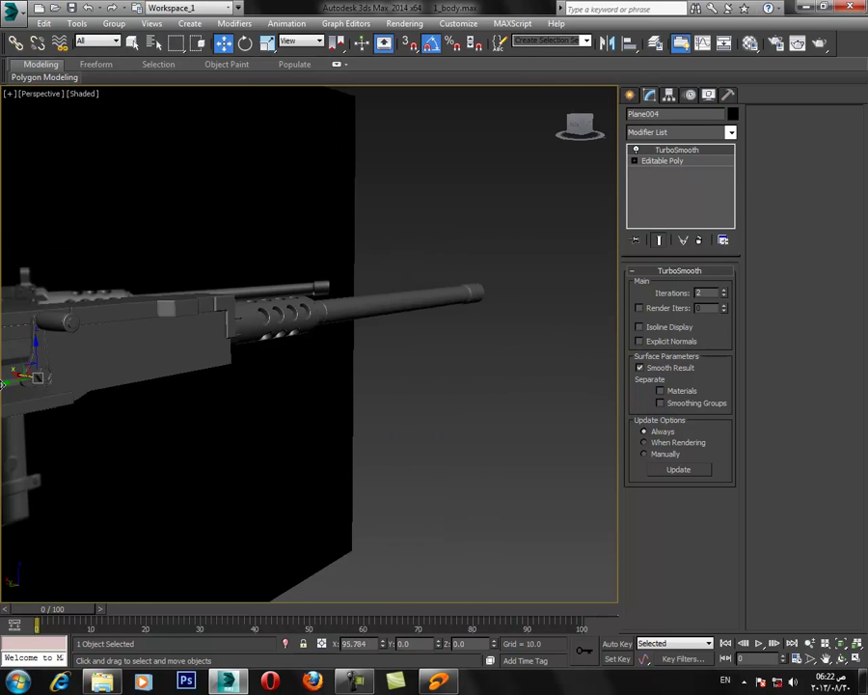
{"action": "key", "text": "z"}
{"action": "middle_click_drag", "start_coordinate": [204, 396], "coordinate": [419, 394]}
{"action": "scroll", "coordinate": [419, 394], "scroll_direction": "down", "scroll_amount": 2}
{"action": "middle_click_drag", "start_coordinate": [359, 391], "coordinate": [379, 422], "text": "alt"}
{"action": "left_click_drag", "start_coordinate": [396, 414], "coordinate": [285, 405]}
Show edged faces, disable the lever's TurboSmooth and fine-tune its X position against the receiver's side.
{"action": "key", "text": "F4"}
{"action": "left_click", "coordinate": [637, 150]}
{"action": "middle_click_drag", "start_coordinate": [384, 341], "coordinate": [403, 311], "text": "alt"}
{"action": "scroll", "coordinate": [403, 310], "scroll_direction": "up", "scroll_amount": 2}
{"action": "mouse_move", "coordinate": [285, 420]}
{"action": "left_mouse_down"}
{"action": "mouse_move", "coordinate": [266, 425]}
{"action": "mouse_move", "coordinate": [278, 426]}
{"action": "left_mouse_up"}
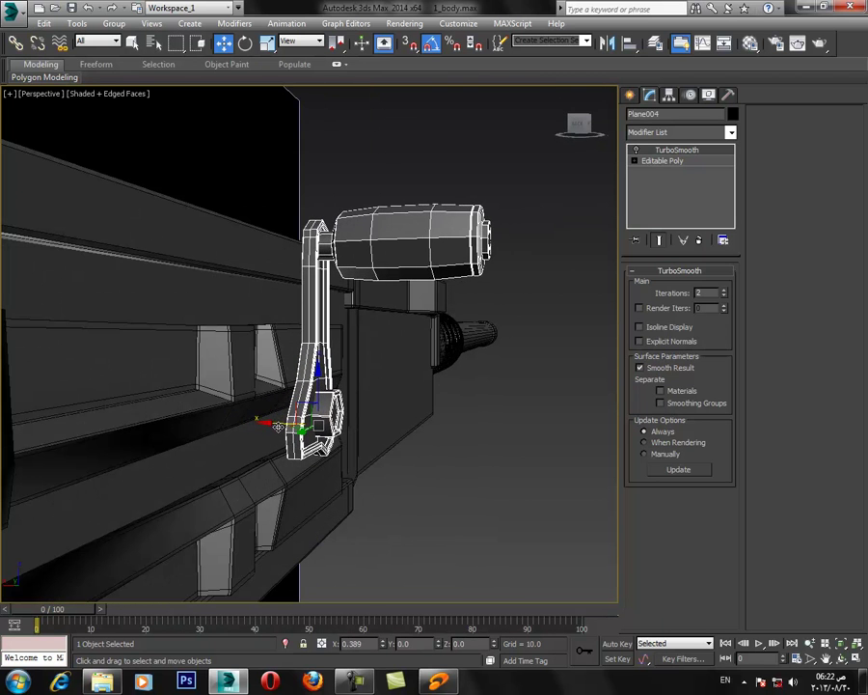
{"action": "middle_click_drag", "start_coordinate": [351, 452], "coordinate": [276, 437], "text": "alt"}
{"action": "left_click_drag", "start_coordinate": [285, 425], "coordinate": [289, 424]}
{"action": "middle_click_drag", "start_coordinate": [305, 428], "coordinate": [335, 434], "text": "alt"}
Select the bolt head's inner edge loop in wireframe and move it slightly along X toward the receiver.
{"action": "key", "text": "F3"}
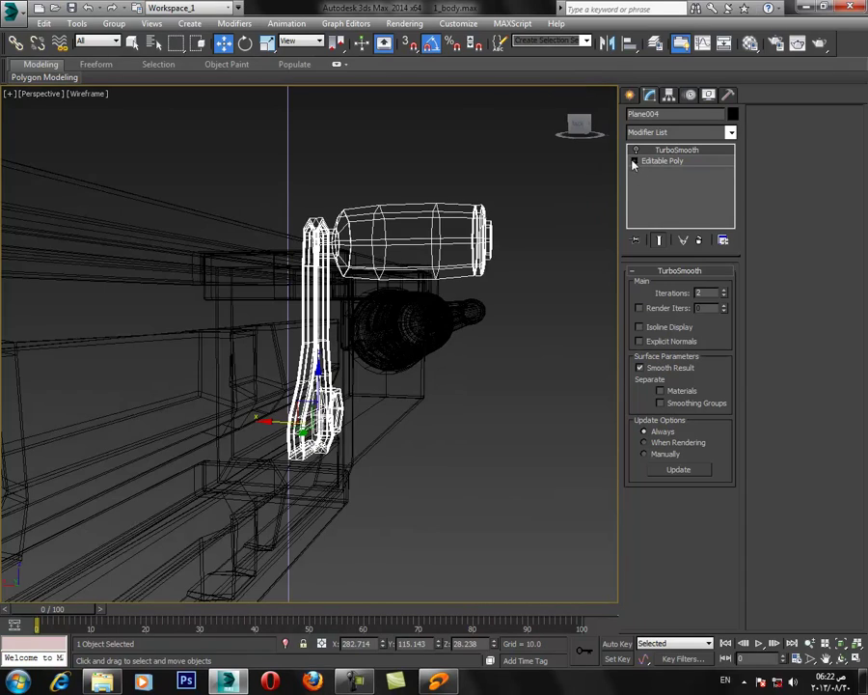
{"action": "left_click", "coordinate": [661, 185]}
{"action": "scroll", "coordinate": [309, 430], "scroll_direction": "up", "scroll_amount": 5}
{"action": "middle_click_drag", "start_coordinate": [371, 376], "coordinate": [323, 353], "text": "alt"}
{"action": "left_click", "coordinate": [322, 350]}
{"action": "middle_click_drag", "start_coordinate": [291, 408], "coordinate": [212, 354], "text": "alt"}
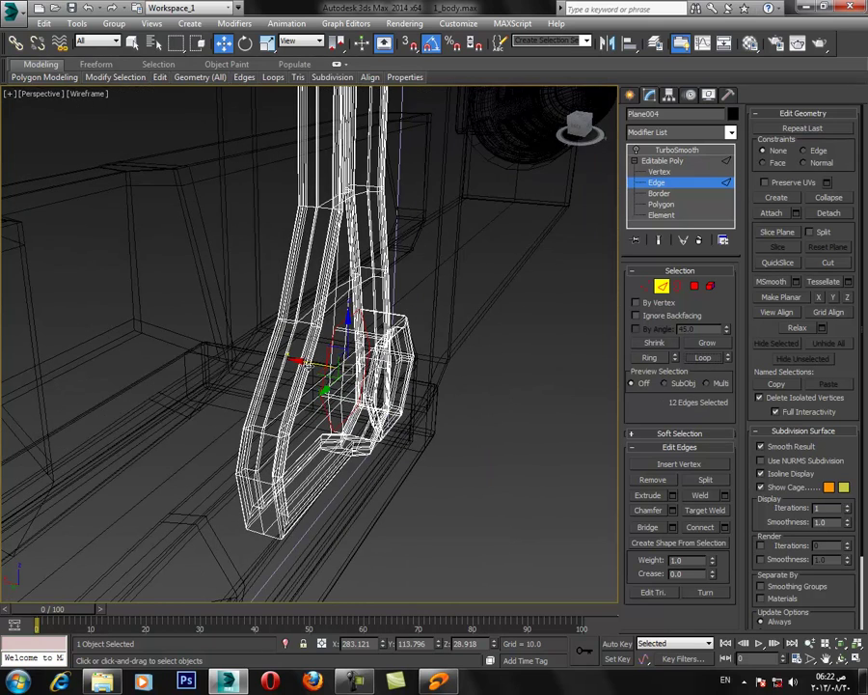
{"action": "key", "text": "F3"}
{"action": "mouse_move", "coordinate": [209, 354]}
{"action": "left_mouse_down"}
{"action": "mouse_move", "coordinate": [160, 347]}
{"action": "mouse_move", "coordinate": [206, 356]}
{"action": "left_mouse_up"}
{"action": "middle_click_drag", "start_coordinate": [252, 378], "coordinate": [361, 328], "text": "alt"}
{"action": "left_click", "coordinate": [676, 165]}
Undo the trial shift along X, deselect the lever and examine its placement on the complete gun.
{"action": "mouse_move", "coordinate": [350, 366]}
{"action": "left_mouse_down"}
{"action": "mouse_move", "coordinate": [363, 332]}
{"action": "mouse_move", "coordinate": [364, 368]}
{"action": "left_mouse_up"}
{"action": "key", "text": "ctrl+z"}
{"action": "middle_click_drag", "start_coordinate": [397, 386], "coordinate": [323, 397], "text": "alt"}
{"action": "scroll", "coordinate": [393, 408], "scroll_direction": "down", "scroll_amount": 5}
{"action": "scroll", "coordinate": [452, 417], "scroll_direction": "down", "scroll_amount": 3}
{"action": "middle_click_drag", "start_coordinate": [453, 418], "coordinate": [482, 472], "text": "alt"}
{"action": "scroll", "coordinate": [428, 463], "scroll_direction": "down", "scroll_amount": 4}
{"action": "left_click", "coordinate": [472, 471]}
{"action": "mouse_move", "coordinate": [402, 399]}
{"action": "middle_mouse_down", "text": "alt"}
{"action": "mouse_move", "coordinate": [432, 398]}
{"action": "mouse_move", "coordinate": [401, 404]}
{"action": "middle_mouse_up", "text": "alt"}
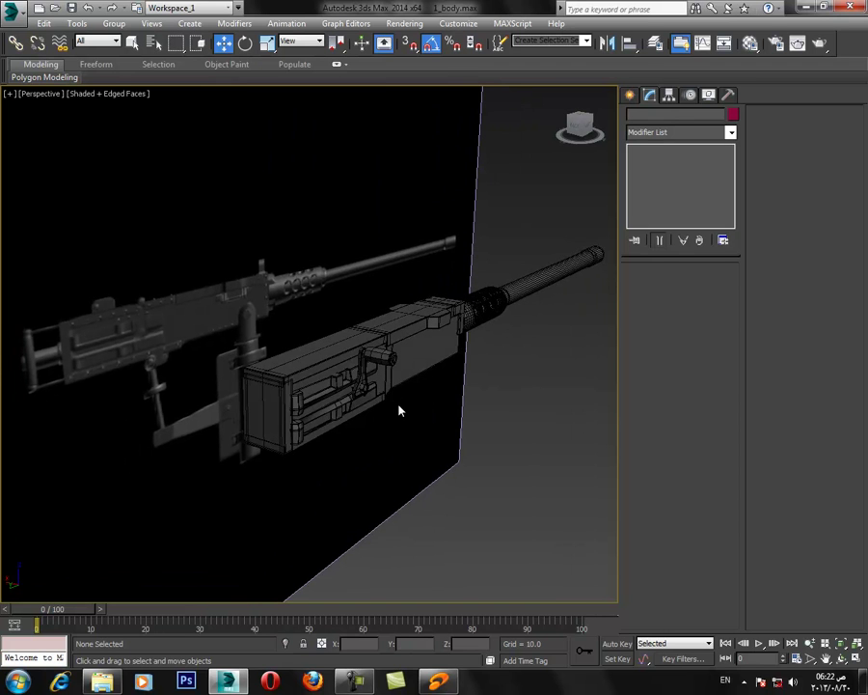
Display the Left view as Shaded + Edged Faces and enlarge it around the receiver's rear end.
{"action": "scroll", "coordinate": [333, 372], "scroll_direction": "up", "scroll_amount": 6}
{"action": "middle_click_drag", "start_coordinate": [307, 335], "coordinate": [327, 416], "text": "alt"}
{"action": "scroll", "coordinate": [327, 416], "scroll_direction": "down", "scroll_amount": 3}
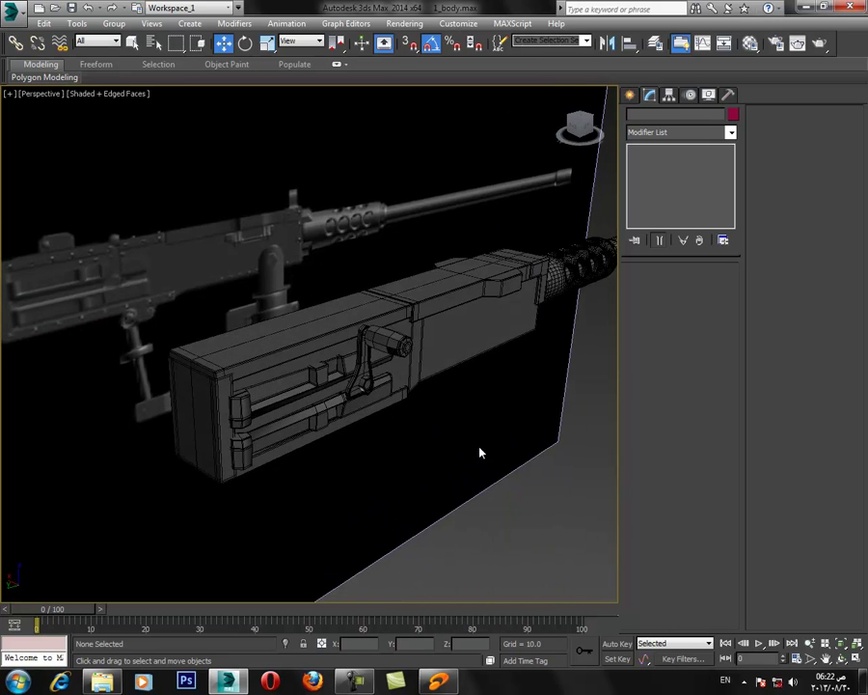
{"action": "left_click", "coordinate": [856, 658]}
{"action": "left_click", "coordinate": [138, 260]}
{"action": "left_click", "coordinate": [252, 269]}
{"action": "scroll", "coordinate": [231, 231], "scroll_direction": "down", "scroll_amount": 5}
{"action": "mouse_move", "coordinate": [217, 179]}
{"action": "middle_mouse_down"}
{"action": "mouse_move", "coordinate": [211, 232]}
{"action": "mouse_move", "coordinate": [208, 143]}
{"action": "middle_mouse_up"}
{"action": "left_click", "coordinate": [234, 405]}
{"action": "scroll", "coordinate": [194, 471], "scroll_direction": "down", "scroll_amount": 7}
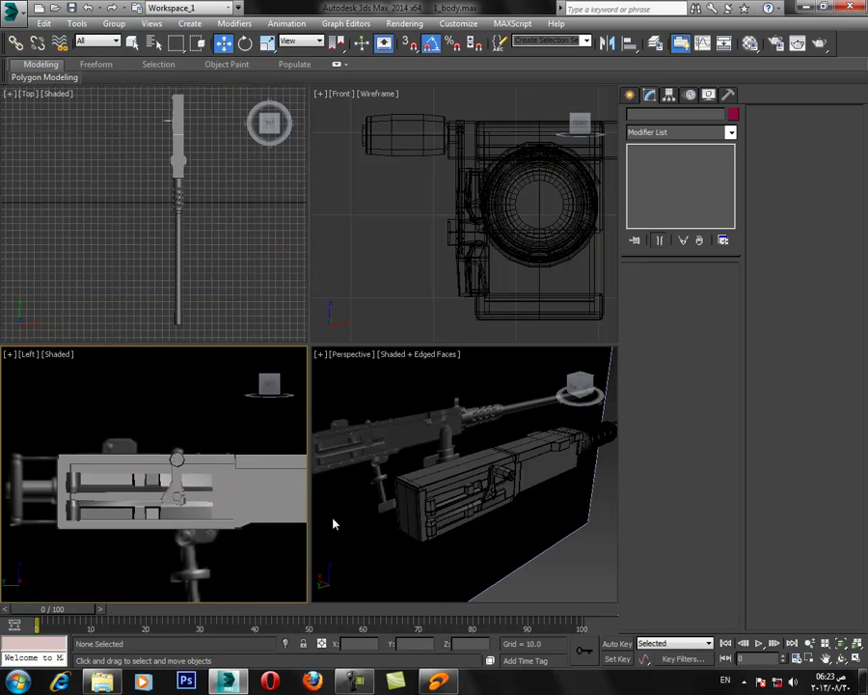
{"action": "key", "text": "F4"}
{"action": "left_click", "coordinate": [855, 659]}
{"action": "middle_click_drag", "start_coordinate": [150, 373], "coordinate": [399, 404]}
{"action": "scroll", "coordinate": [399, 403], "scroll_direction": "up", "scroll_amount": 4}
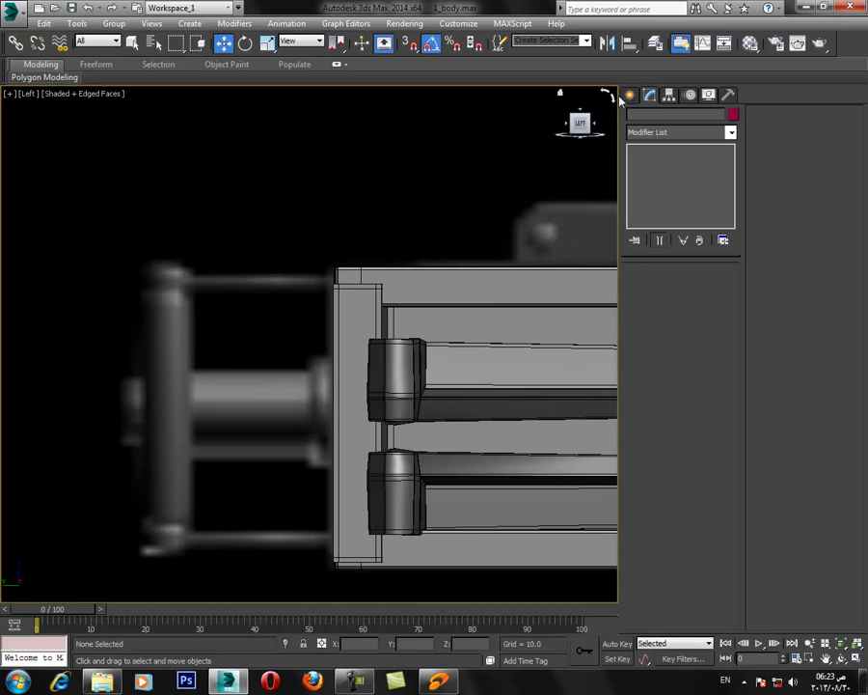
{"action": "left_click", "coordinate": [630, 94]}
{"action": "left_click", "coordinate": [662, 217]}
{"action": "middle_click_drag", "start_coordinate": [280, 352], "coordinate": [239, 349]}
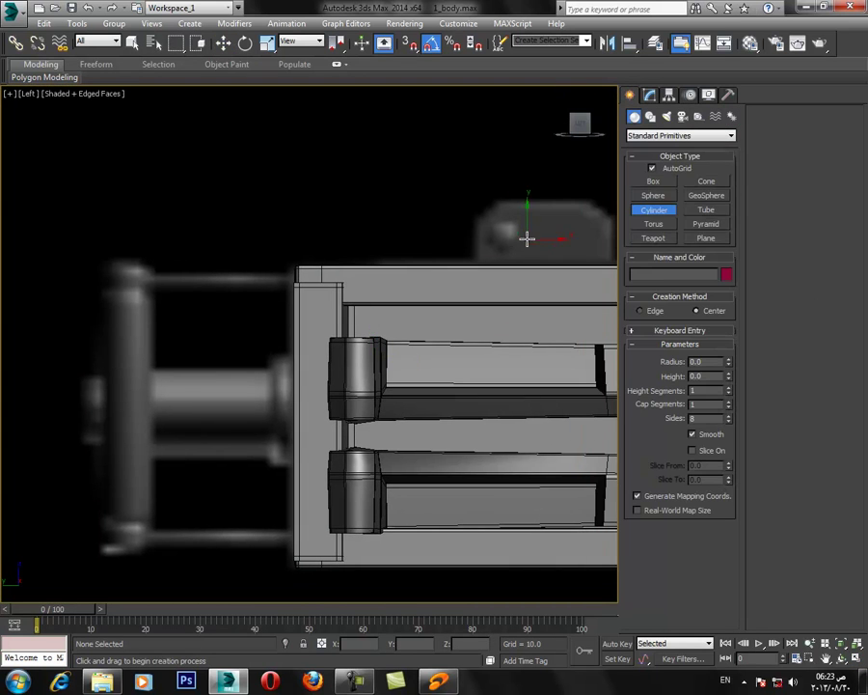
{"action": "middle_click_drag", "start_coordinate": [443, 284], "coordinate": [406, 281]}
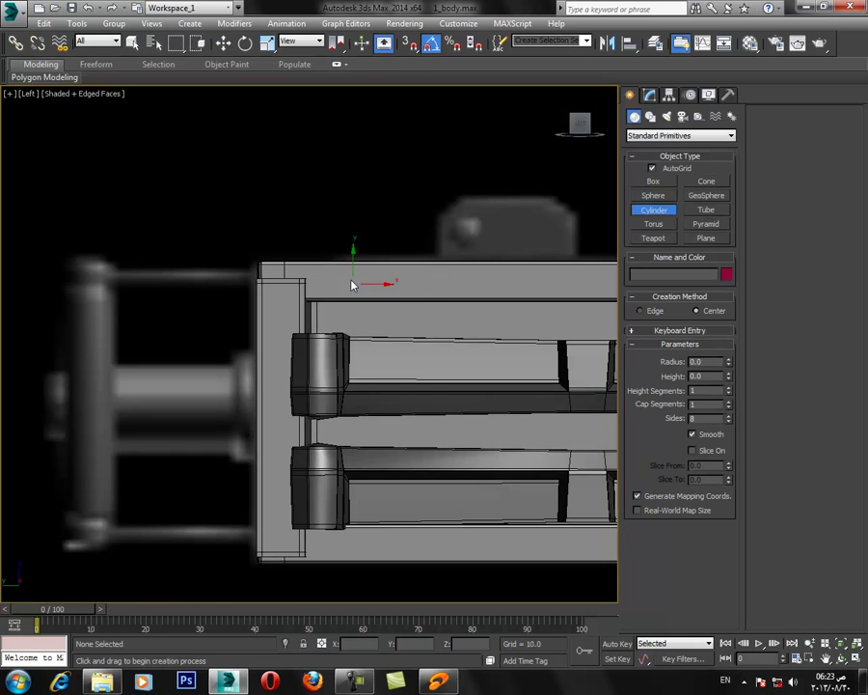
{"action": "key", "text": "w"}
Hide the receiver body so the rivets on the reference image can be traced.
{"action": "left_click", "coordinate": [334, 268]}
{"action": "right_click", "coordinate": [359, 260]}
{"action": "left_click", "coordinate": [400, 222]}
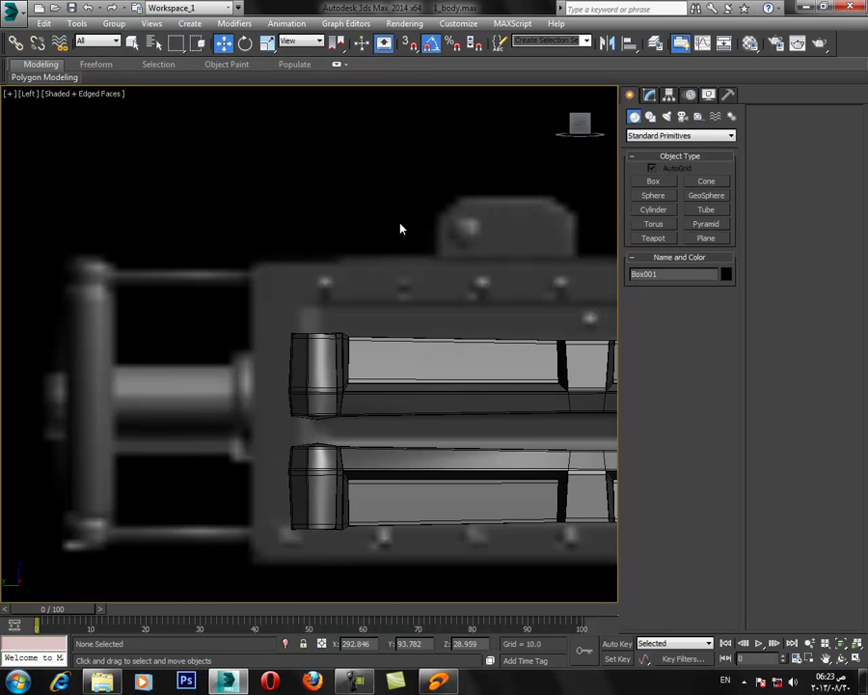
Create a sphere over the rearmost upper rivet of the reference image, with radius 1.369 and 6 segments.
{"action": "left_click", "coordinate": [651, 197]}
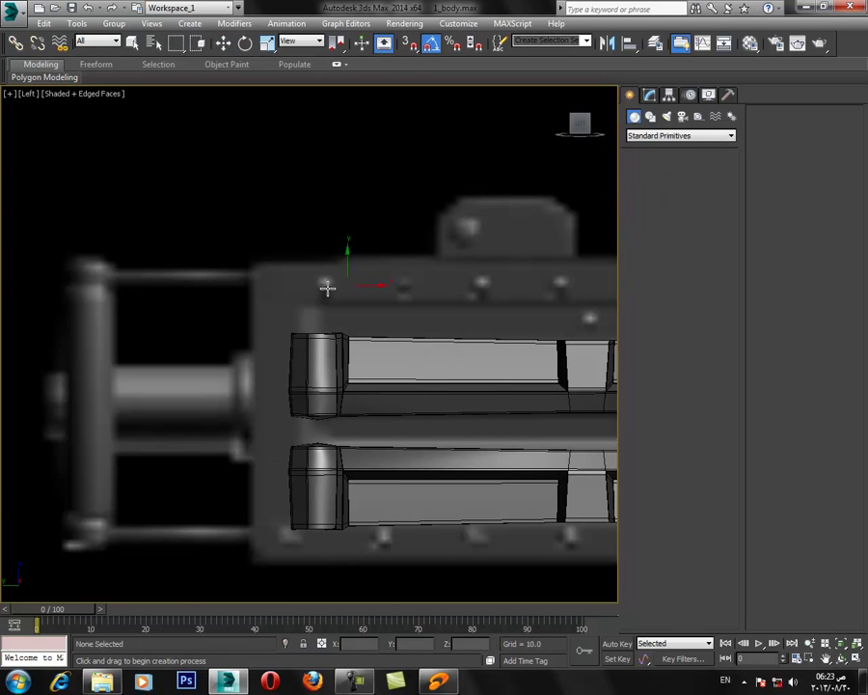
{"action": "left_click", "coordinate": [325, 284]}
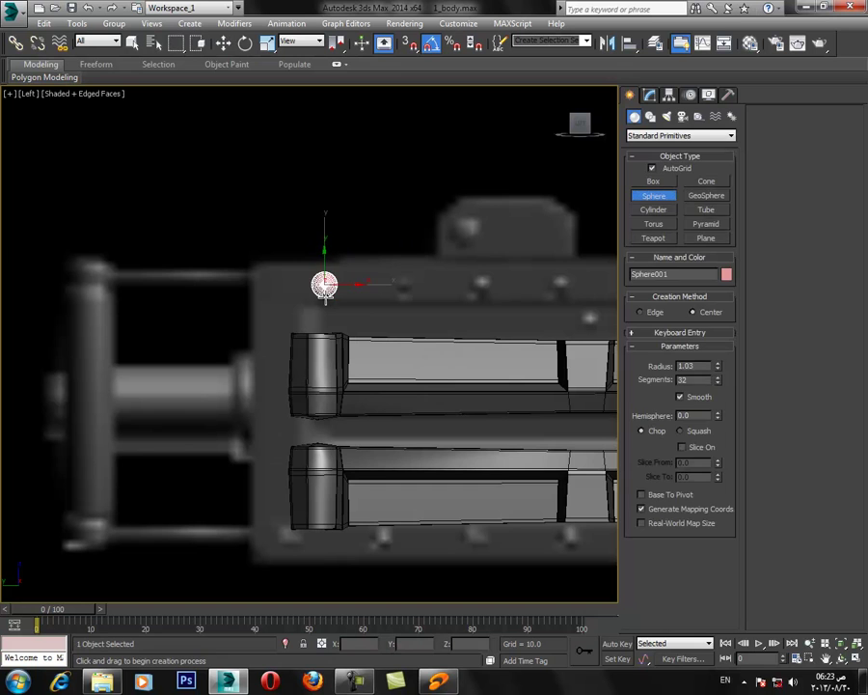
{"action": "left_click", "coordinate": [650, 94]}
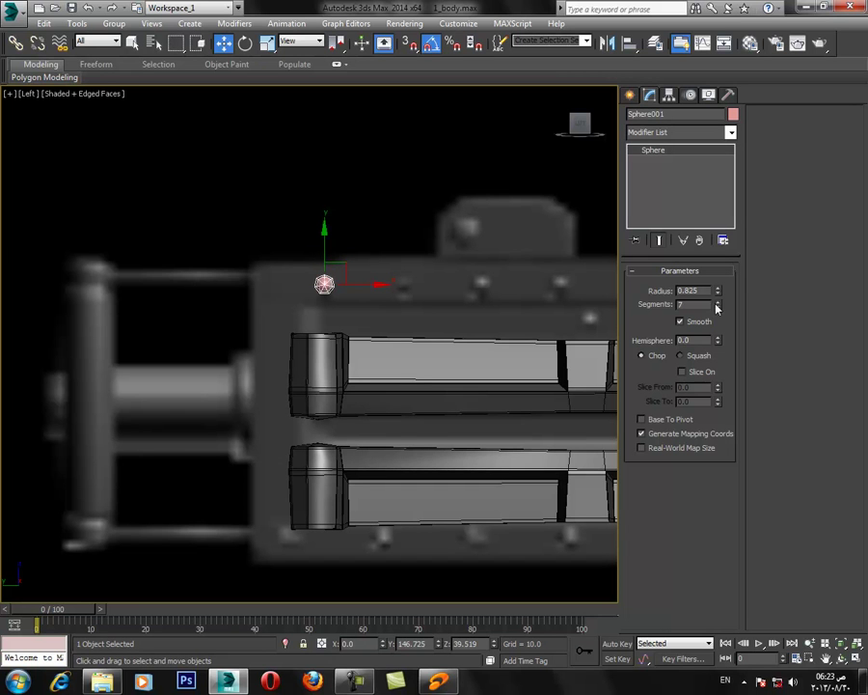
{"action": "middle_click_drag", "start_coordinate": [359, 371], "coordinate": [357, 372]}
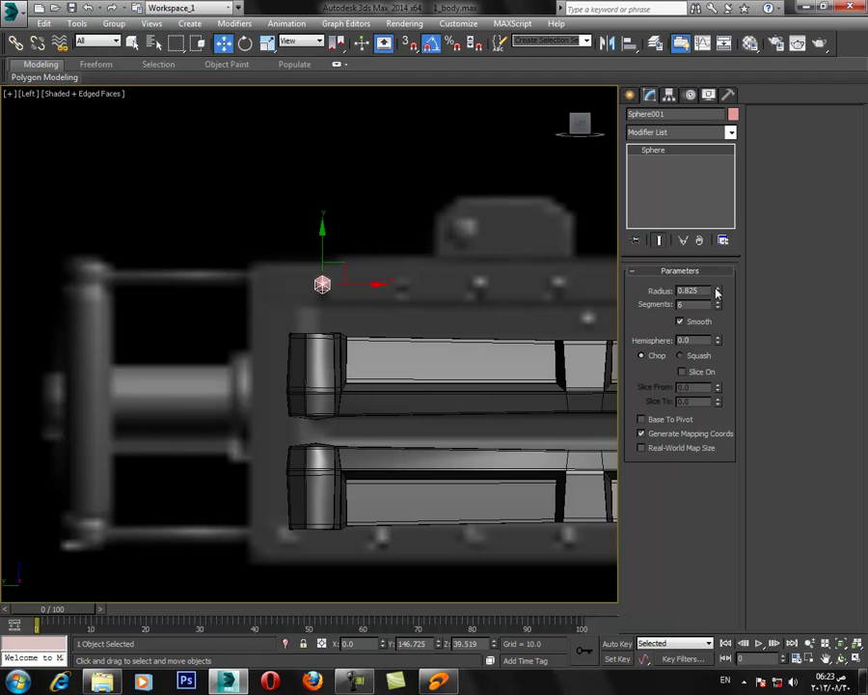
Unhide all objects in the Perspective view and toggle the receiver body's see-through display.
{"action": "left_click", "coordinate": [857, 659]}
{"action": "right_click", "coordinate": [508, 515]}
{"action": "left_click", "coordinate": [856, 659]}
{"action": "right_click", "coordinate": [447, 432]}
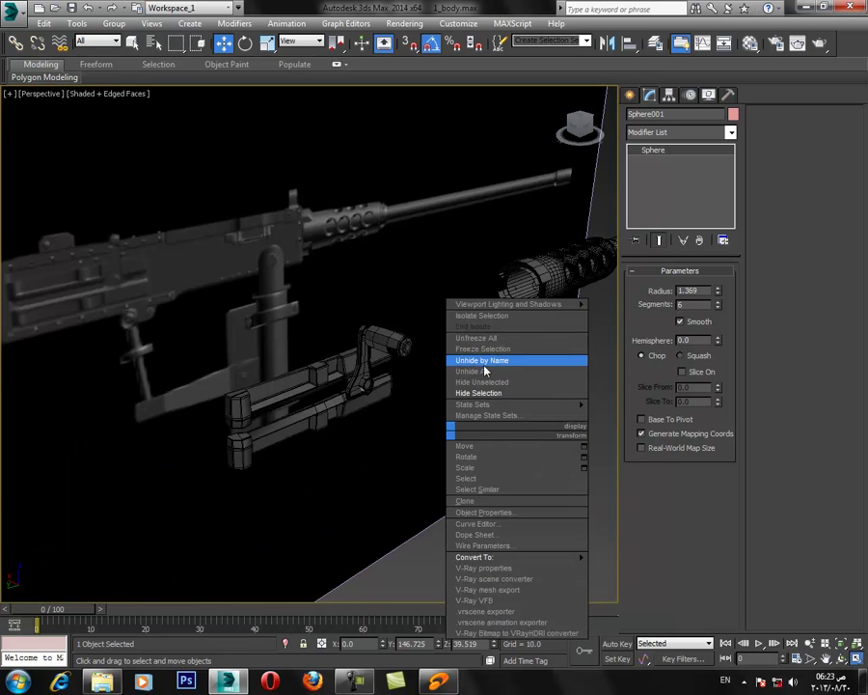
{"action": "left_click", "coordinate": [482, 372]}
{"action": "middle_click_drag", "start_coordinate": [205, 373], "coordinate": [201, 334]}
{"action": "scroll", "coordinate": [237, 369], "scroll_direction": "down", "scroll_amount": 2}
{"action": "left_click", "coordinate": [241, 371]}
{"action": "key", "text": "alt+x"}
{"action": "scroll", "coordinate": [201, 334], "scroll_direction": "down", "scroll_amount": 4}
{"action": "middle_click_drag", "start_coordinate": [403, 417], "coordinate": [232, 363], "text": "alt"}
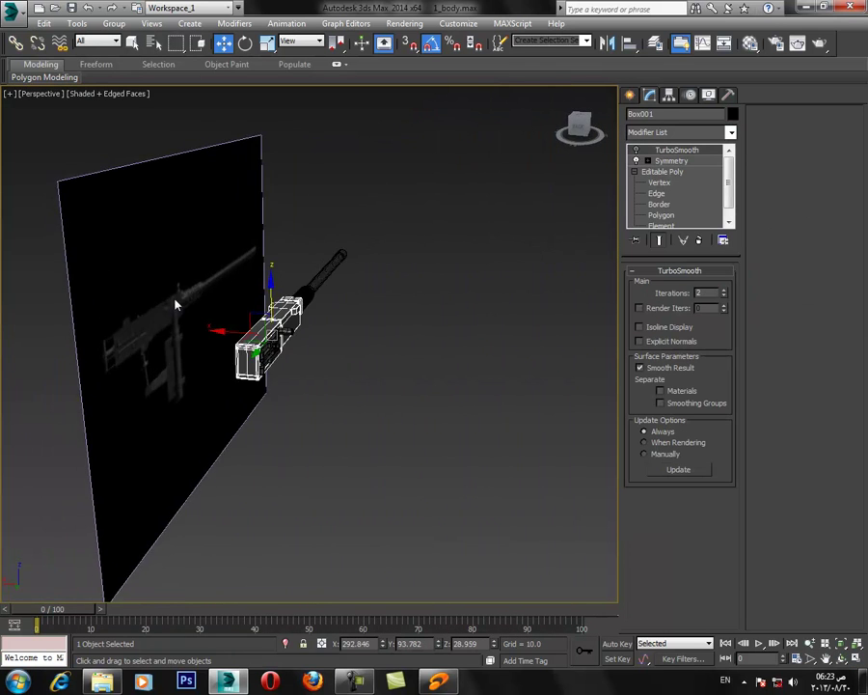
Move the rivet sphere along X onto the receiver's side face, to X 285.189.
{"action": "left_click", "coordinate": [61, 449]}
{"action": "scroll", "coordinate": [406, 550], "scroll_direction": "down", "scroll_amount": 4}
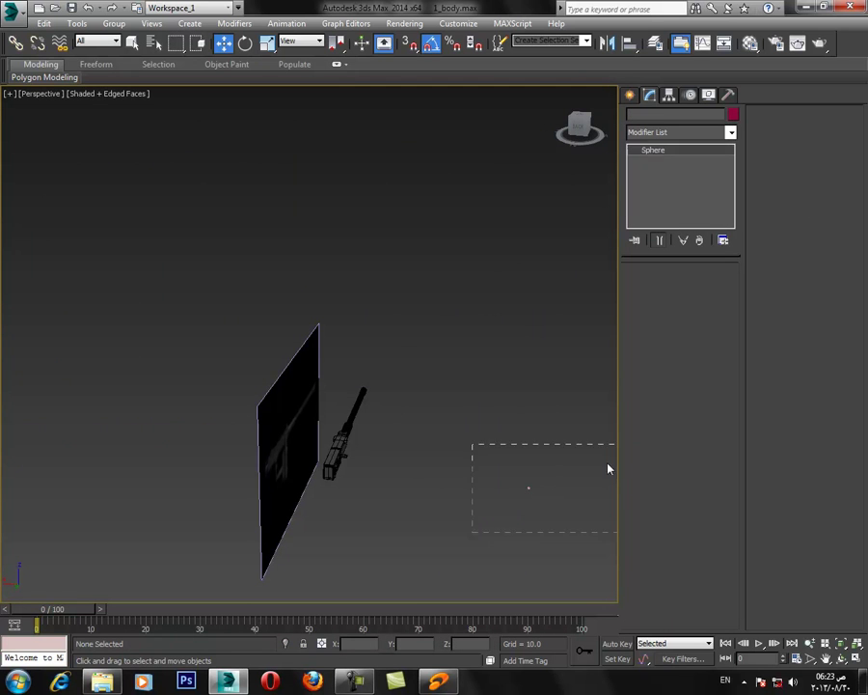
{"action": "left_click_drag", "start_coordinate": [636, 440], "coordinate": [637, 441]}
{"action": "left_click_drag", "start_coordinate": [472, 483], "coordinate": [278, 459]}
{"action": "key", "text": "z"}
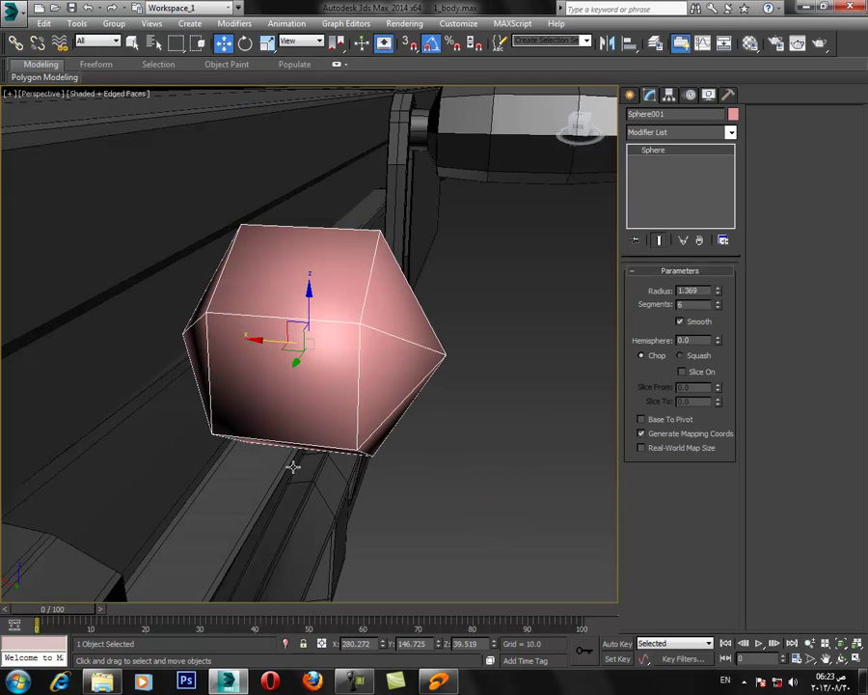
{"action": "scroll", "coordinate": [325, 457], "scroll_direction": "down", "scroll_amount": 3}
{"action": "left_click_drag", "start_coordinate": [291, 417], "coordinate": [156, 417]}
{"action": "middle_click_drag", "start_coordinate": [156, 417], "coordinate": [332, 390], "text": "alt"}
{"action": "scroll", "coordinate": [333, 390], "scroll_direction": "up", "scroll_amount": 2}
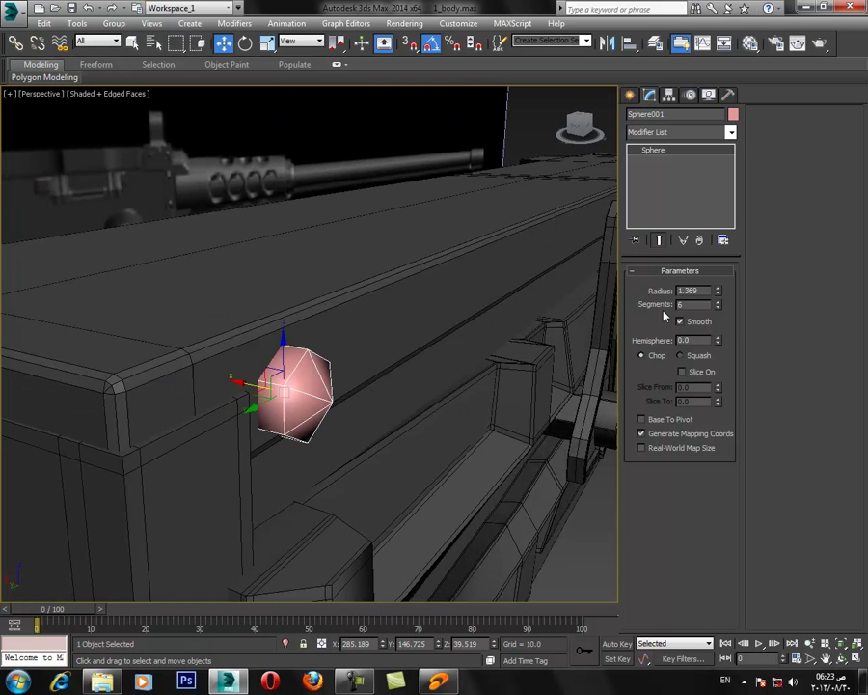
Set the rivet sphere's segments to 8.
{"action": "left_click", "coordinate": [717, 301]}
{"action": "left_click", "coordinate": [718, 302]}
{"action": "middle_click_drag", "start_coordinate": [256, 391], "coordinate": [300, 390], "text": "alt"}
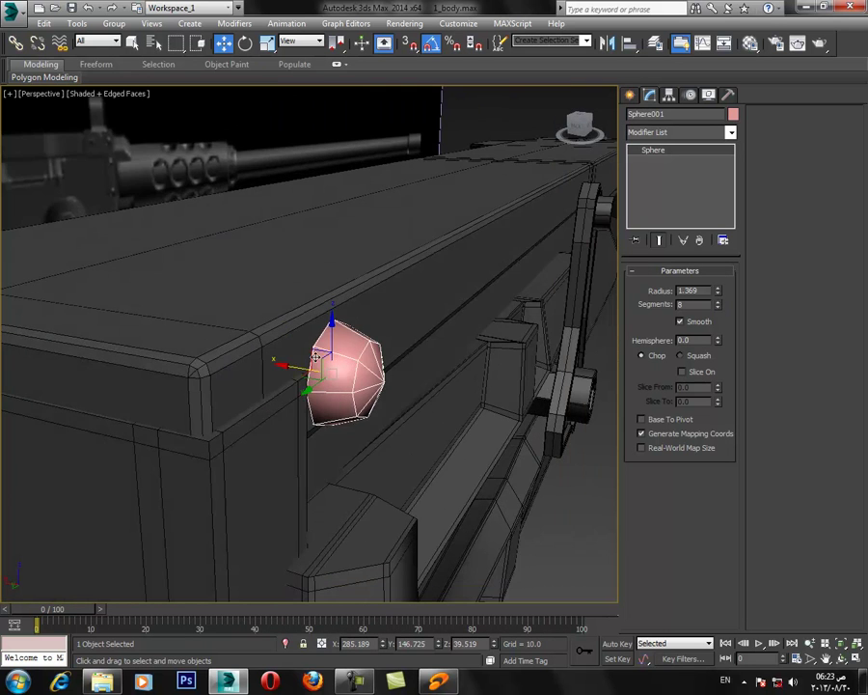
Try converting the rivet sphere to an Editable Poly and checking it in wireframe.
{"action": "right_click", "coordinate": [313, 354]}
{"action": "mouse_move", "coordinate": [334, 484]}
{"action": "left_click", "coordinate": [487, 490]}
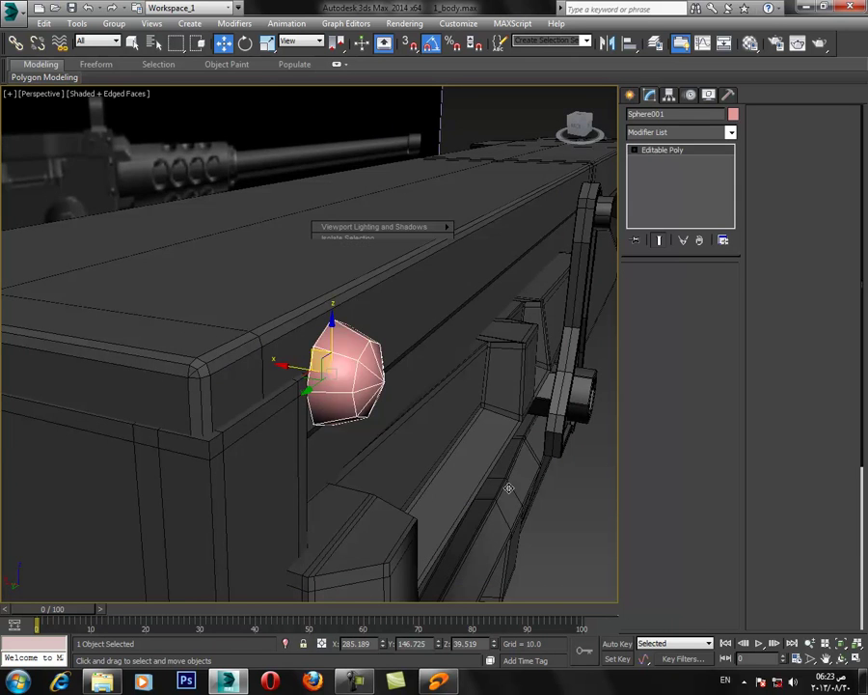
{"action": "key", "text": "F3"}
{"action": "key", "text": "F3"}
{"action": "key", "text": "F3"}
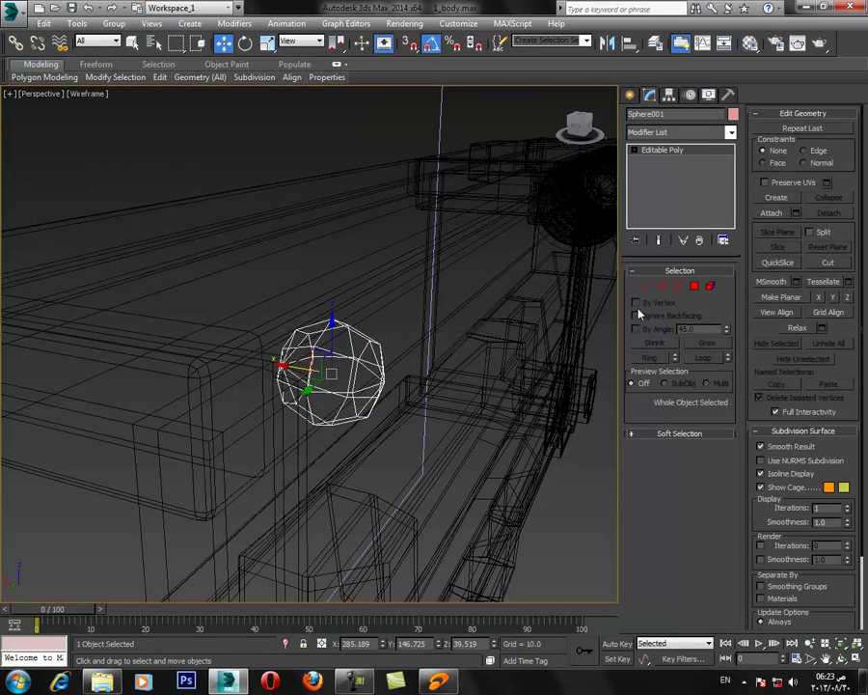
{"action": "key", "text": "ctrl+z"}
Set the rivet sphere's Hemisphere value to 0.45 and raise it on the upper rail to Z 39.791.
{"action": "left_click_drag", "start_coordinate": [716, 326], "coordinate": [733, 280]}
{"action": "key", "text": "F3"}
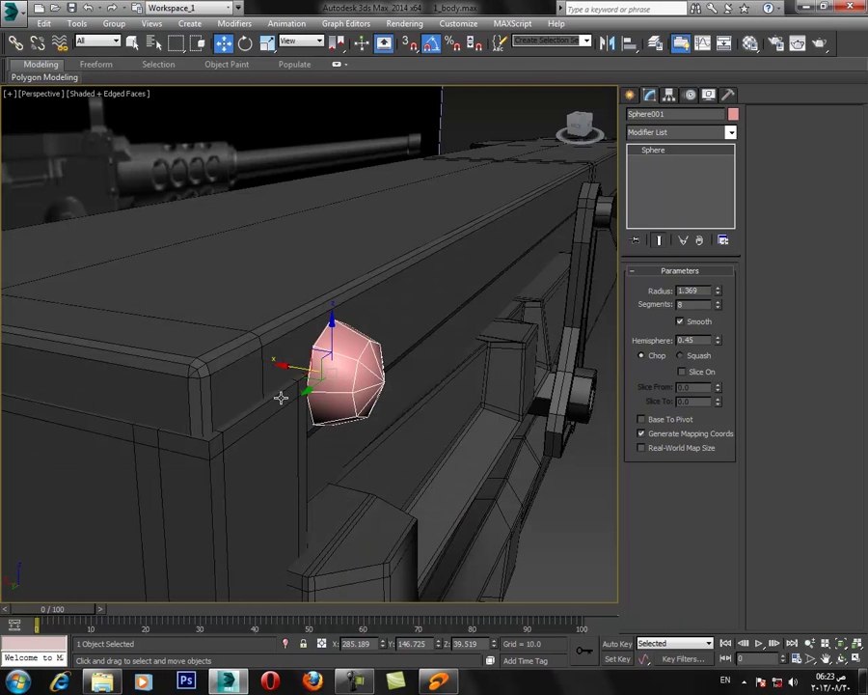
{"action": "middle_click_drag", "start_coordinate": [304, 368], "coordinate": [369, 364], "text": "alt"}
{"action": "middle_click_drag", "start_coordinate": [432, 384], "coordinate": [328, 334], "text": "alt"}
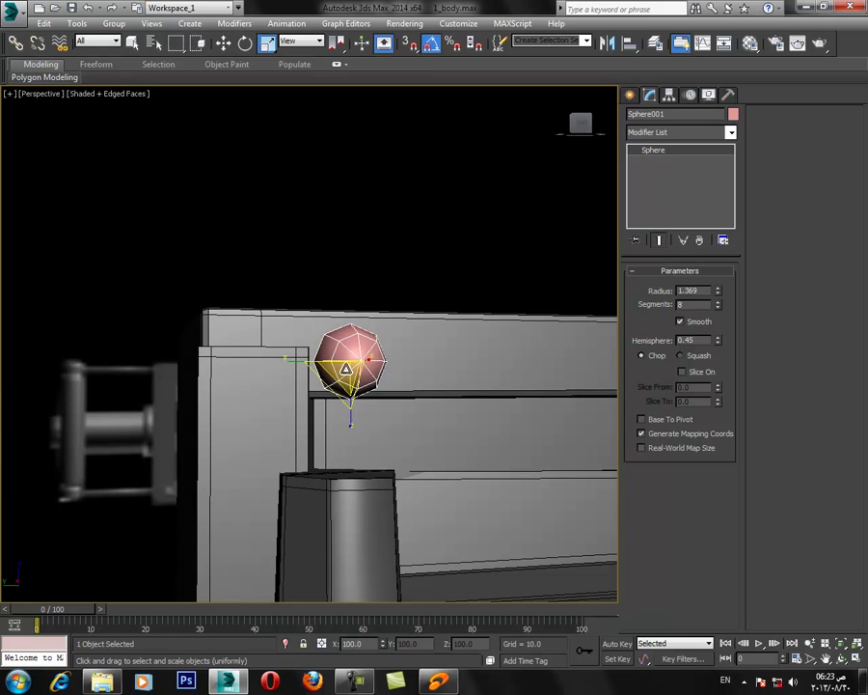
{"action": "left_click_drag", "start_coordinate": [352, 318], "coordinate": [354, 311]}
{"action": "scroll", "coordinate": [380, 434], "scroll_direction": "down", "scroll_amount": 3}
{"action": "middle_click_drag", "start_coordinate": [521, 453], "coordinate": [320, 440]}
{"action": "scroll", "coordinate": [416, 460], "scroll_direction": "down", "scroll_amount": 3}
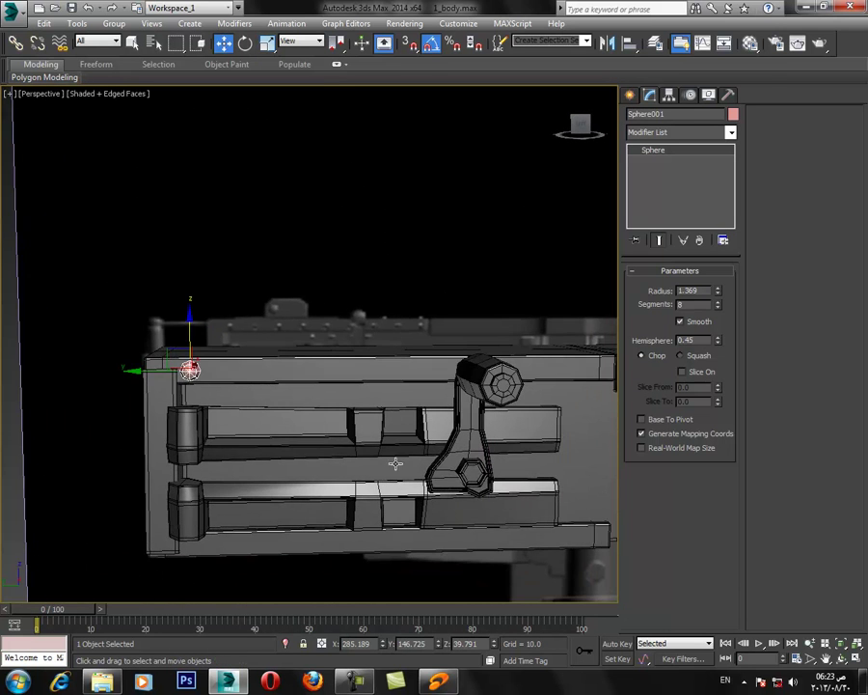
Clone the rivet forward along the receiver's upper rail as six evenly spaced instances in the Left view.
{"action": "left_click", "coordinate": [859, 659]}
{"action": "right_click", "coordinate": [203, 496]}
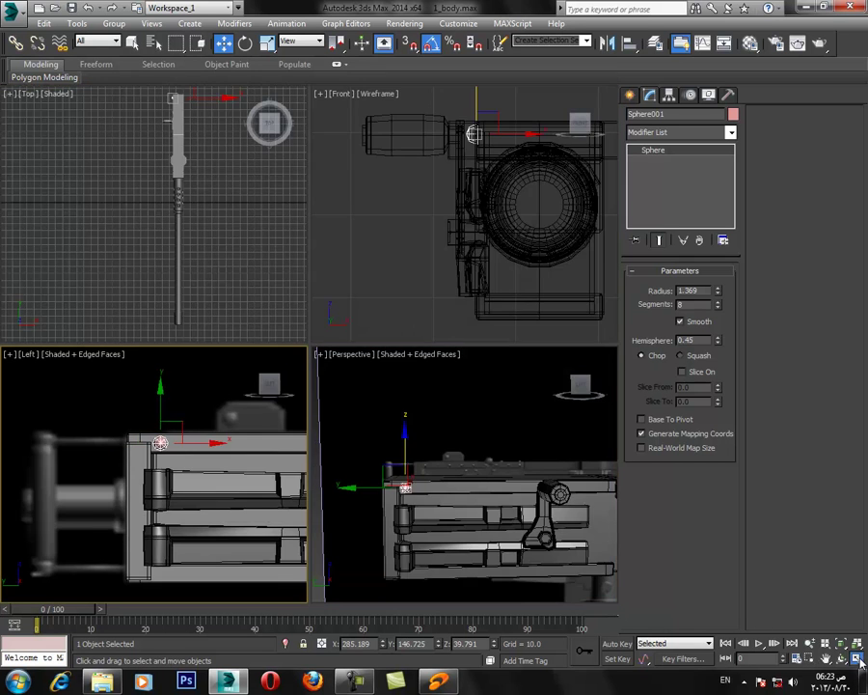
{"action": "left_click", "coordinate": [857, 659]}
{"action": "middle_click_drag", "start_coordinate": [440, 486], "coordinate": [307, 468]}
{"action": "scroll", "coordinate": [227, 424], "scroll_direction": "down", "scroll_amount": 2}
{"action": "middle_click_drag", "start_coordinate": [214, 357], "coordinate": [135, 321]}
{"action": "mouse_move", "coordinate": [165, 276]}
{"action": "left_mouse_down", "text": "shift"}
{"action": "mouse_move", "coordinate": [229, 267]}
{"action": "mouse_move", "coordinate": [215, 264]}
{"action": "left_mouse_up", "text": "shift"}
{"action": "left_click_drag", "start_coordinate": [384, 264], "coordinate": [334, 344]}
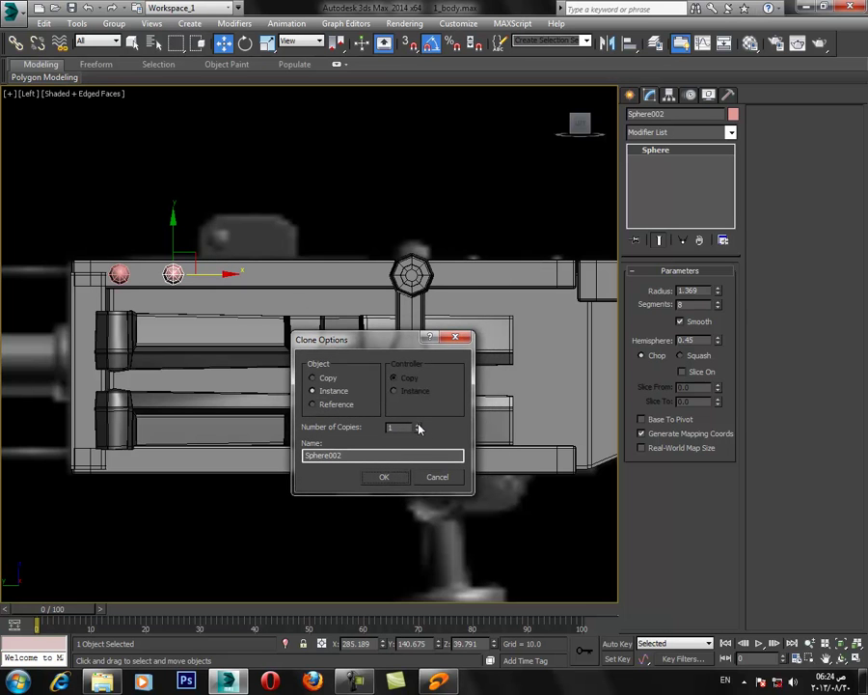
{"action": "left_click", "coordinate": [383, 481]}
Clone the foremost rivet as two more instances toward the front end of the upper rail.
{"action": "middle_click_drag", "start_coordinate": [463, 262], "coordinate": [413, 266]}
{"action": "mouse_move", "coordinate": [428, 275]}
{"action": "left_mouse_down", "text": "shift"}
{"action": "mouse_move", "coordinate": [488, 269]}
{"action": "mouse_move", "coordinate": [473, 272]}
{"action": "mouse_move", "coordinate": [461, 368]}
{"action": "left_mouse_up", "text": "shift"}
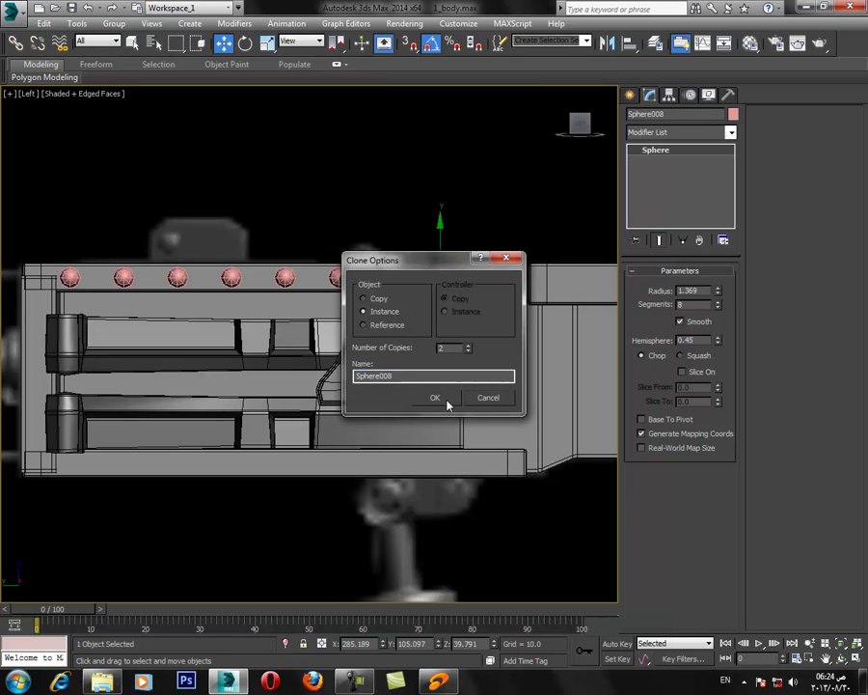
{"action": "left_click", "coordinate": [441, 400]}
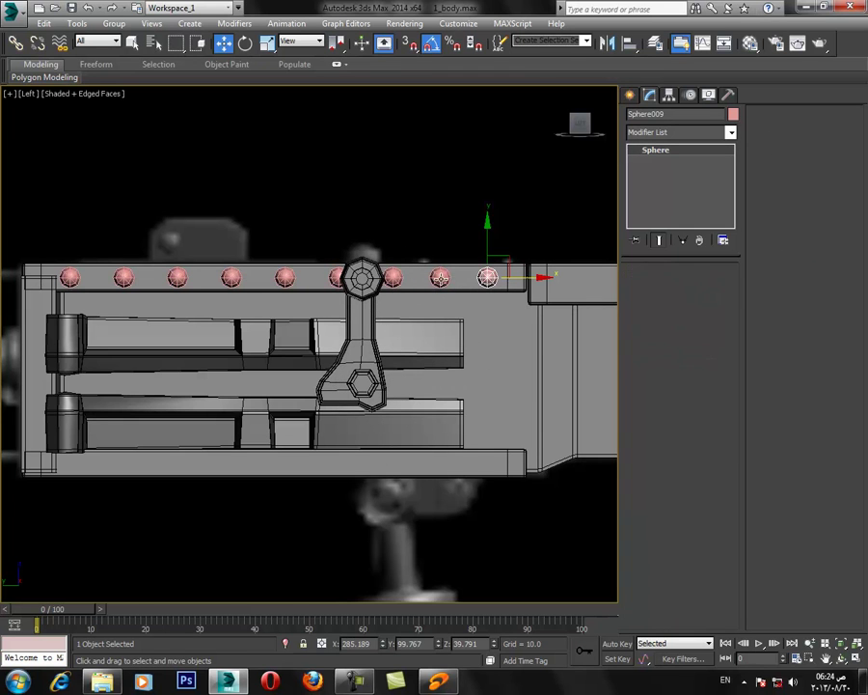
Clone the second-to-last upper rail rivet down onto the upper side strip as an instance.
{"action": "left_click", "coordinate": [440, 278]}
{"action": "left_click_drag", "start_coordinate": [452, 269], "coordinate": [466, 328], "text": "shift"}
{"action": "left_click", "coordinate": [436, 395]}
Move the strip rivet along X to 284.375 to seat it on the strip's outer face.
{"action": "key", "text": "alt+w"}
{"action": "middle_click_drag", "start_coordinate": [567, 536], "coordinate": [506, 525]}
{"action": "scroll", "coordinate": [515, 502], "scroll_direction": "up", "scroll_amount": 3}
{"action": "scroll", "coordinate": [556, 456], "scroll_direction": "up", "scroll_amount": 3}
{"action": "left_click_drag", "start_coordinate": [547, 443], "coordinate": [539, 445]}
Clone the strip rivet rearward along the upper side strip as three instances in the Left view.
{"action": "middle_click", "coordinate": [265, 504]}
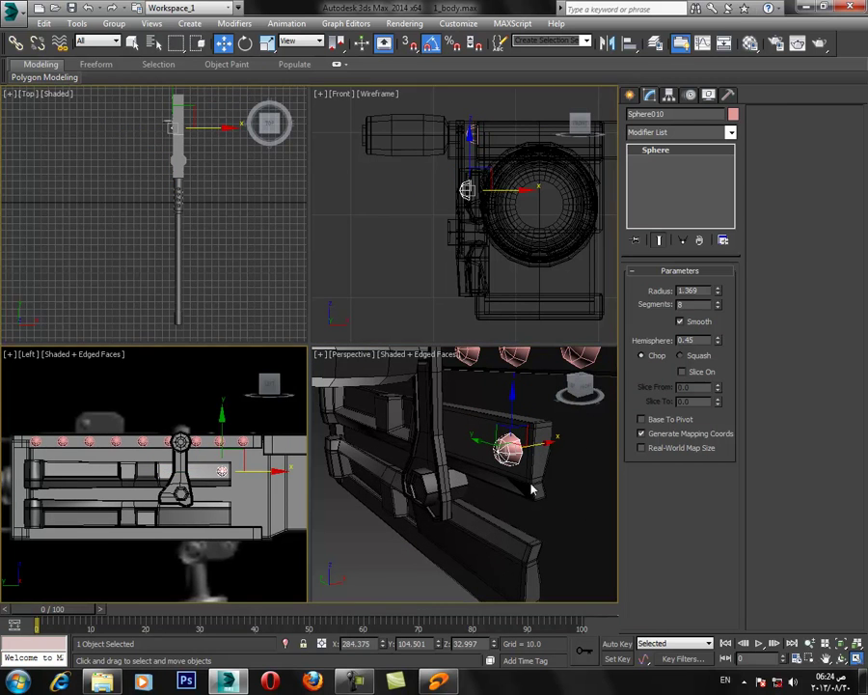
{"action": "key", "text": "alt+w"}
{"action": "scroll", "coordinate": [501, 367], "scroll_direction": "down", "scroll_amount": 1}
{"action": "left_click_drag", "start_coordinate": [521, 339], "coordinate": [477, 338], "text": "shift"}
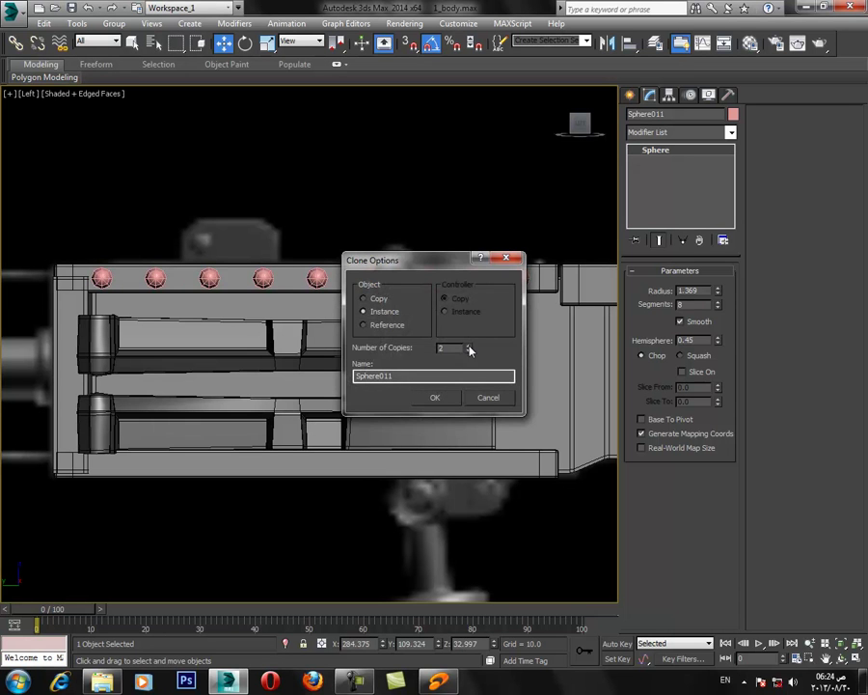
{"action": "left_click", "coordinate": [436, 398]}
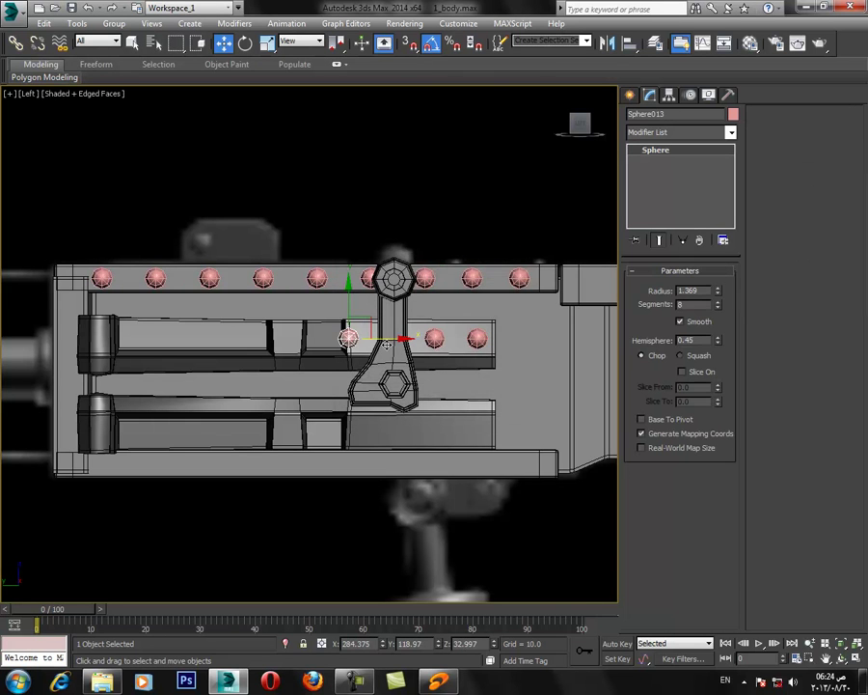
Delete the rearmost strip rivet in wireframe display and shift the two neighbouring copies rearward to space the row.
{"action": "key", "text": "F3"}
{"action": "scroll", "coordinate": [402, 356], "scroll_direction": "up", "scroll_amount": 3}
{"action": "key", "text": "Delete"}
{"action": "left_click", "coordinate": [384, 335]}
{"action": "left_click", "coordinate": [384, 336]}
{"action": "left_click_drag", "start_coordinate": [417, 335], "coordinate": [384, 334]}
{"action": "left_click", "coordinate": [442, 335]}
{"action": "left_click_drag", "start_coordinate": [476, 335], "coordinate": [464, 338]}
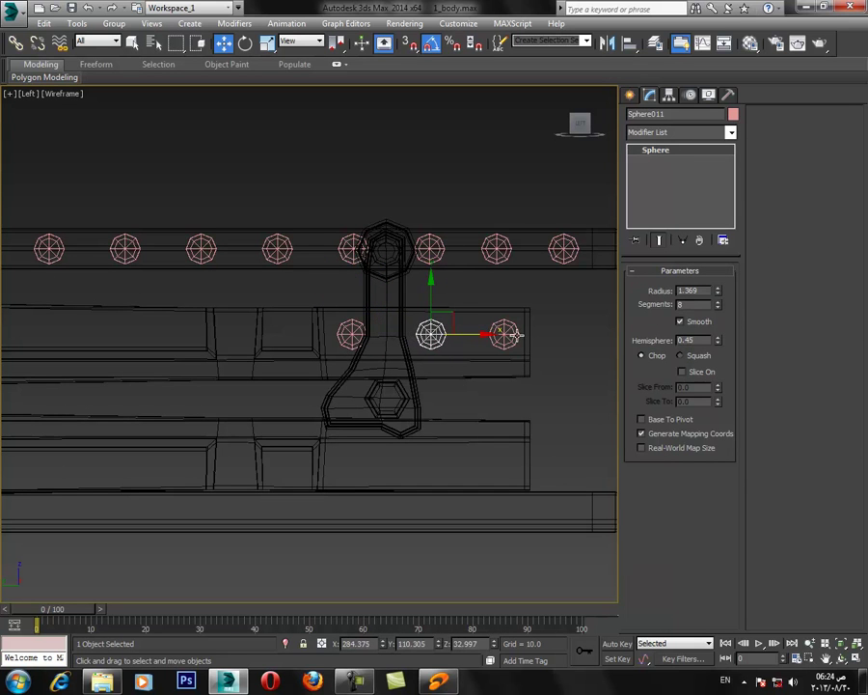
Clone the three upper strip rivets down onto the lower side strip as instances and restore shaded display.
{"action": "left_click", "coordinate": [504, 335], "text": "ctrl"}
{"action": "left_click", "coordinate": [350, 335], "text": "ctrl"}
{"action": "right_click", "coordinate": [427, 293], "text": "shift"}
{"action": "left_click", "coordinate": [425, 310]}
{"action": "key", "text": "ctrl+z"}
{"action": "left_click_drag", "start_coordinate": [430, 302], "coordinate": [446, 431], "text": "shift"}
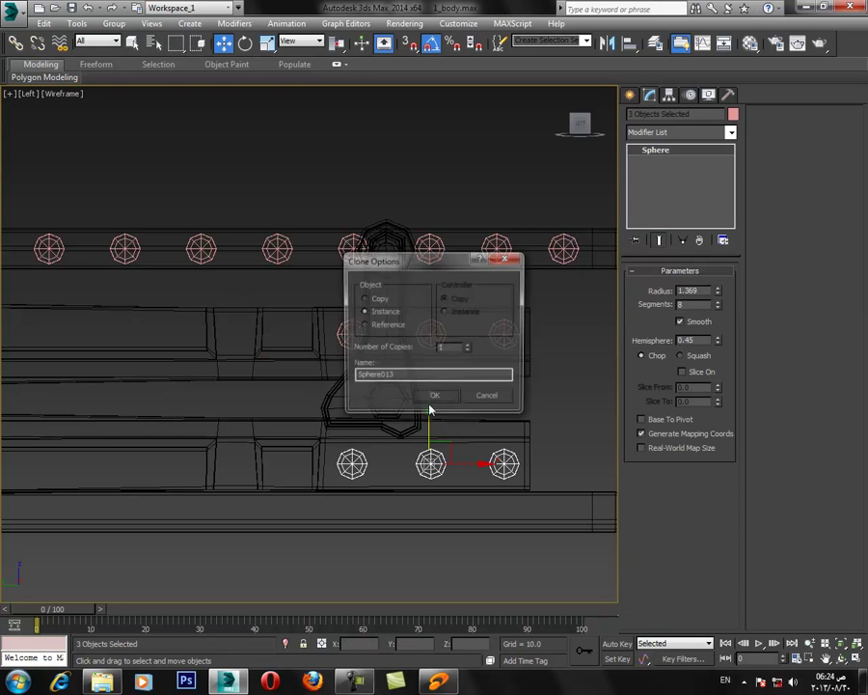
{"action": "left_click", "coordinate": [439, 399]}
{"action": "key", "text": "F3"}
Examine the rivet rows and the front part of the receiver's side in the Left view.
{"action": "middle_click_drag", "start_coordinate": [437, 403], "coordinate": [433, 387]}
{"action": "scroll", "coordinate": [432, 387], "scroll_direction": "down", "scroll_amount": 1}
{"action": "middle_click_drag", "start_coordinate": [455, 428], "coordinate": [354, 417]}
{"action": "scroll", "coordinate": [380, 424], "scroll_direction": "down", "scroll_amount": 1}
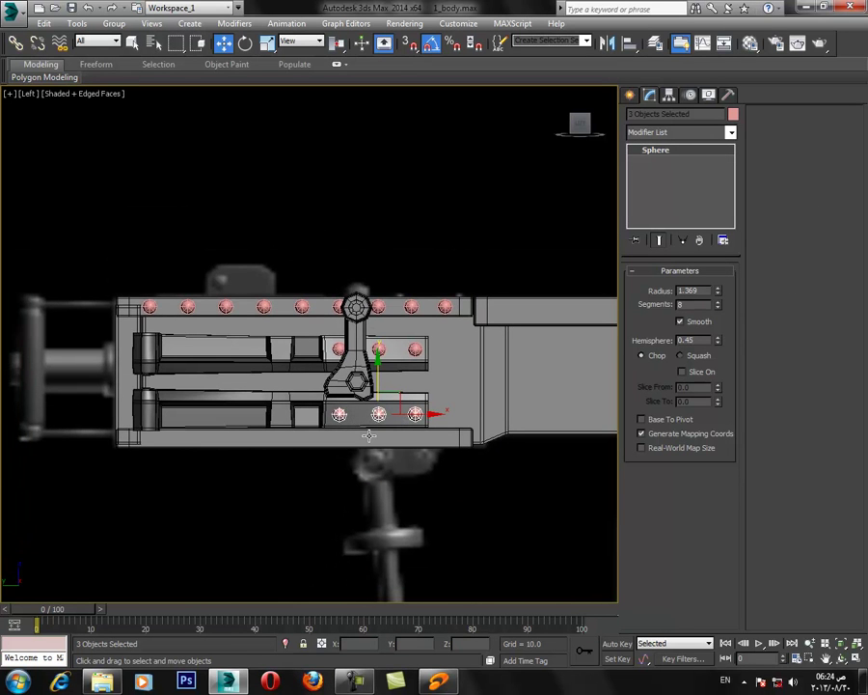
{"action": "middle_click_drag", "start_coordinate": [393, 372], "coordinate": [289, 381]}
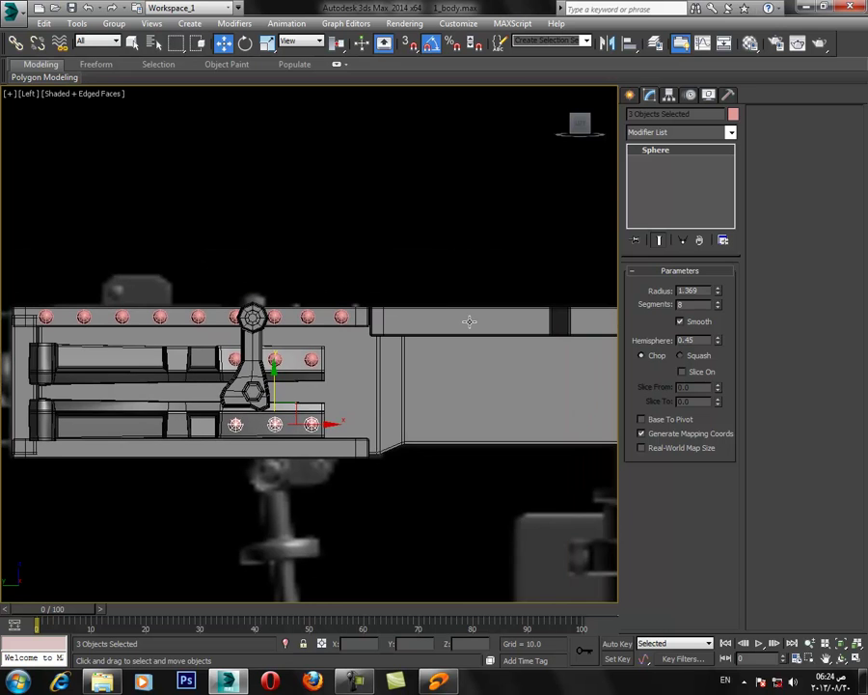
{"action": "middle_click_drag", "start_coordinate": [465, 320], "coordinate": [456, 326]}
{"action": "scroll", "coordinate": [360, 385], "scroll_direction": "down", "scroll_amount": 3}
Attach the front rivets of the upper row and of both side strips to the body mesh in the Perspective view.
{"action": "left_click", "coordinate": [856, 660]}
{"action": "scroll", "coordinate": [478, 524], "scroll_direction": "down", "scroll_amount": 4}
{"action": "left_click", "coordinate": [857, 661]}
{"action": "left_click", "coordinate": [469, 426]}
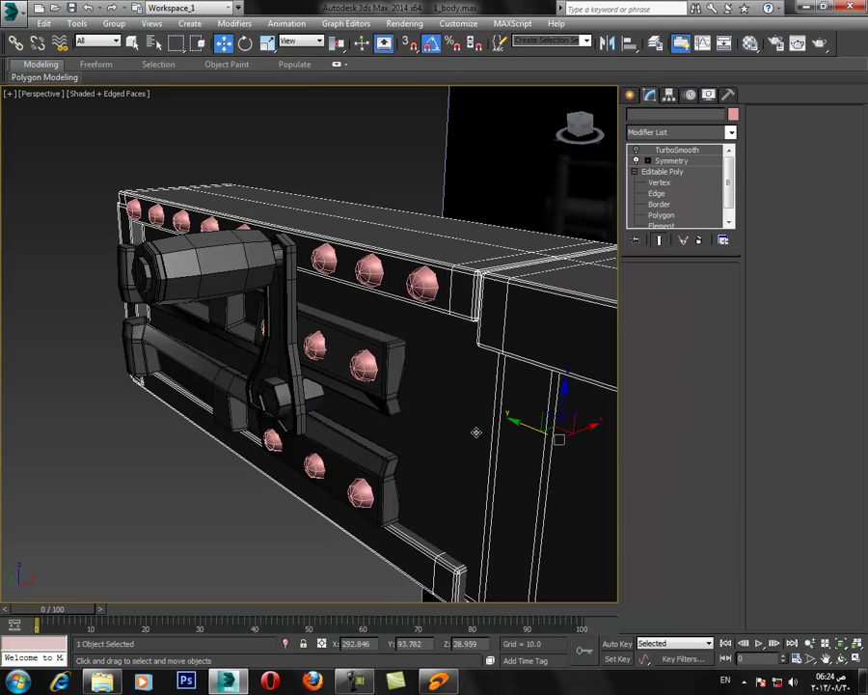
{"action": "left_click", "coordinate": [666, 173]}
{"action": "left_click", "coordinate": [772, 213]}
{"action": "left_click", "coordinate": [432, 281]}
{"action": "left_click", "coordinate": [364, 273]}
{"action": "left_click", "coordinate": [324, 258]}
{"action": "left_click", "coordinate": [363, 364]}
{"action": "left_click", "coordinate": [315, 346]}
{"action": "left_click", "coordinate": [360, 494]}
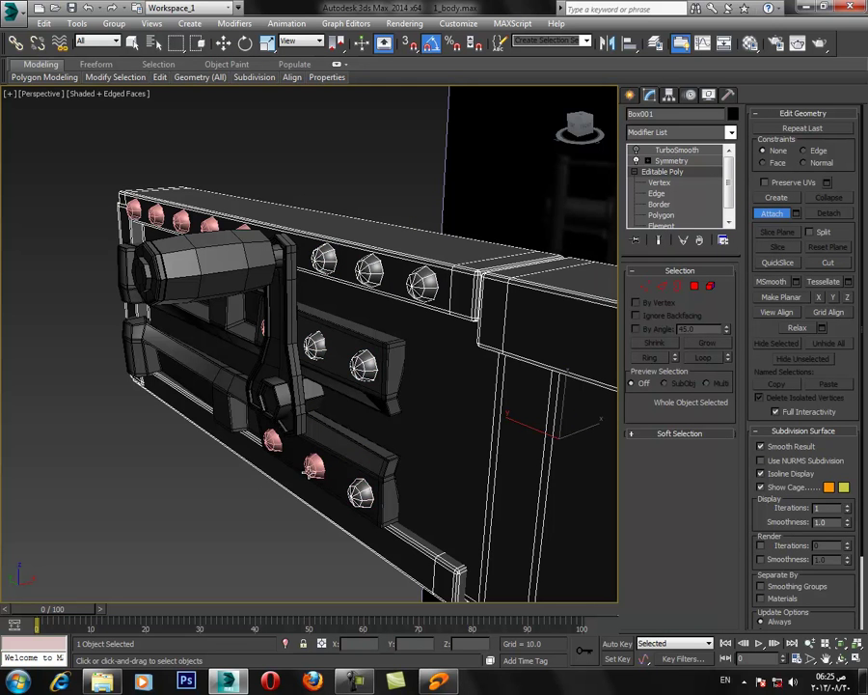
Attach the remaining rivets and the two side strips to the body mesh, leaving the crank lever separate.
{"action": "middle_click_drag", "start_coordinate": [247, 500], "coordinate": [301, 492], "text": "alt"}
{"action": "scroll", "coordinate": [351, 489], "scroll_direction": "down", "scroll_amount": 5}
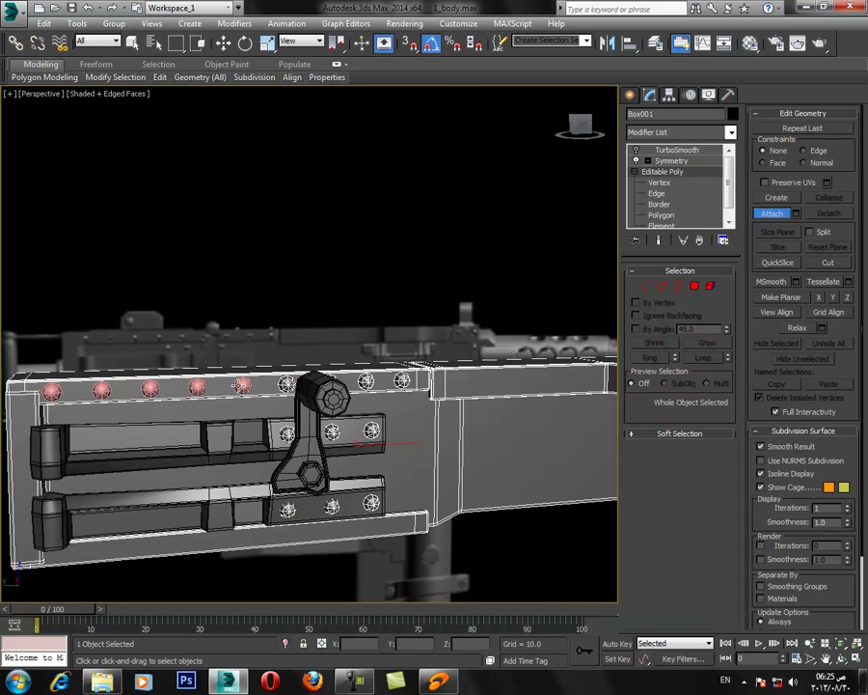
{"action": "left_click", "coordinate": [52, 391]}
{"action": "left_click", "coordinate": [103, 459]}
{"action": "left_click", "coordinate": [112, 519]}
{"action": "scroll", "coordinate": [340, 491], "scroll_direction": "down", "scroll_amount": 4}
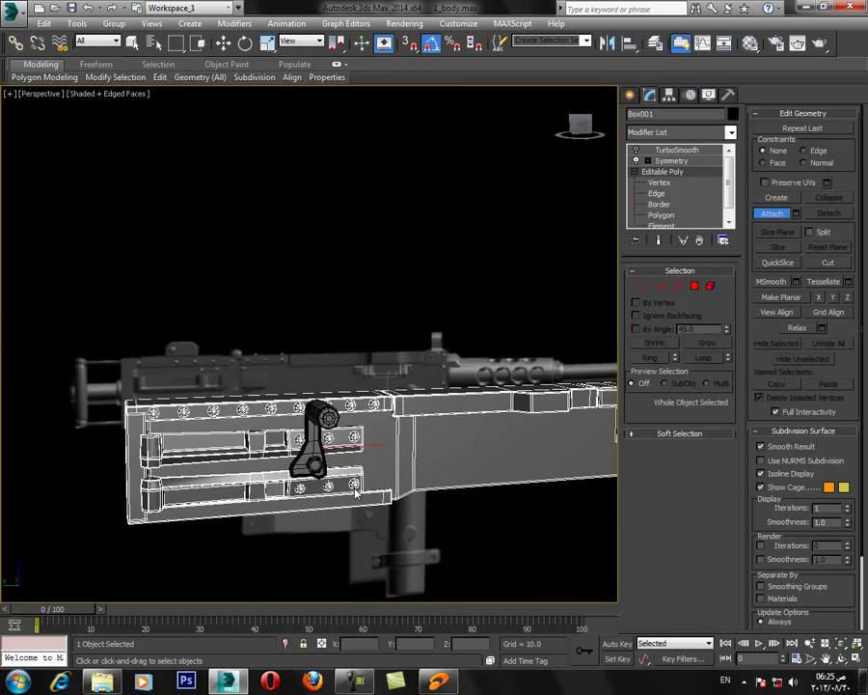
{"action": "left_click_drag", "start_coordinate": [340, 491], "coordinate": [411, 505], "text": "alt"}
{"action": "key", "text": "w"}
{"action": "left_click", "coordinate": [430, 521]}
Inspect the body with its attached rivets with TurboSmooth switched on and the edge display hidden.
{"action": "middle_click_drag", "start_coordinate": [430, 521], "coordinate": [317, 476], "text": "alt"}
{"action": "scroll", "coordinate": [428, 490], "scroll_direction": "down", "scroll_amount": 4}
{"action": "scroll", "coordinate": [438, 475], "scroll_direction": "up", "scroll_amount": 4}
{"action": "scroll", "coordinate": [316, 477], "scroll_direction": "down", "scroll_amount": 3}
{"action": "middle_click_drag", "start_coordinate": [376, 447], "coordinate": [290, 441]}
{"action": "left_click", "coordinate": [361, 384]}
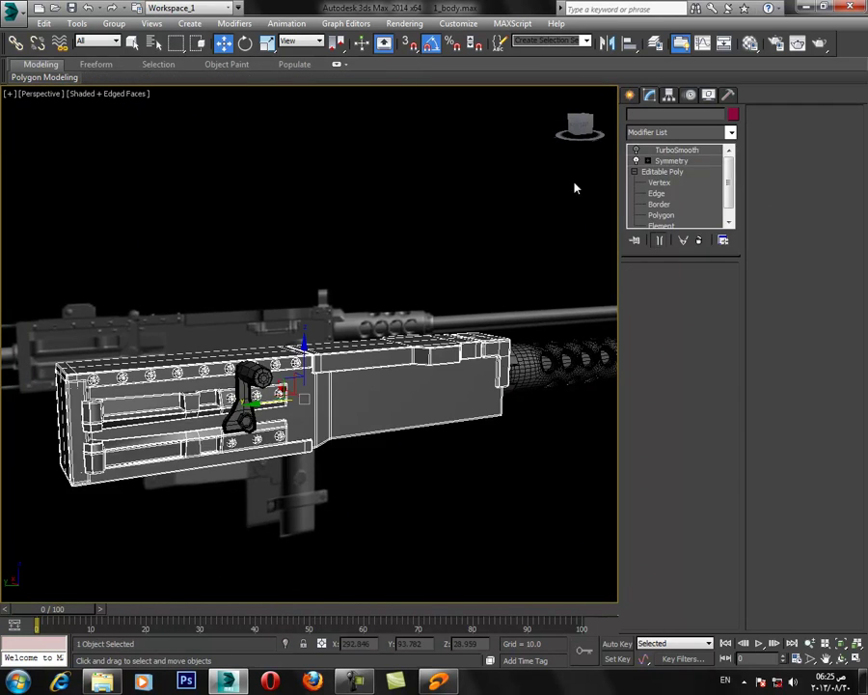
{"action": "key", "text": "F4"}
{"action": "left_click", "coordinate": [637, 152]}
{"action": "middle_click_drag", "start_coordinate": [414, 398], "coordinate": [347, 384], "text": "alt"}
{"action": "left_click", "coordinate": [637, 151]}
{"action": "left_click", "coordinate": [457, 463]}
{"action": "key", "text": "F4"}
Compare the whole gun model with the reference image in the Perspective and Left views, looking for missing parts.
{"action": "scroll", "coordinate": [393, 437], "scroll_direction": "down", "scroll_amount": 3}
{"action": "mouse_move", "coordinate": [394, 437]}
{"action": "middle_mouse_down", "text": "alt"}
{"action": "mouse_move", "coordinate": [383, 450]}
{"action": "mouse_move", "coordinate": [406, 435]}
{"action": "middle_mouse_up", "text": "alt"}
{"action": "scroll", "coordinate": [383, 439], "scroll_direction": "down", "scroll_amount": 3}
{"action": "scroll", "coordinate": [406, 434], "scroll_direction": "up", "scroll_amount": 3}
{"action": "left_click", "coordinate": [522, 333]}
{"action": "left_click", "coordinate": [527, 397]}
{"action": "middle_click_drag", "start_coordinate": [456, 464], "coordinate": [343, 432], "text": "alt"}
{"action": "scroll", "coordinate": [324, 496], "scroll_direction": "down", "scroll_amount": 2}
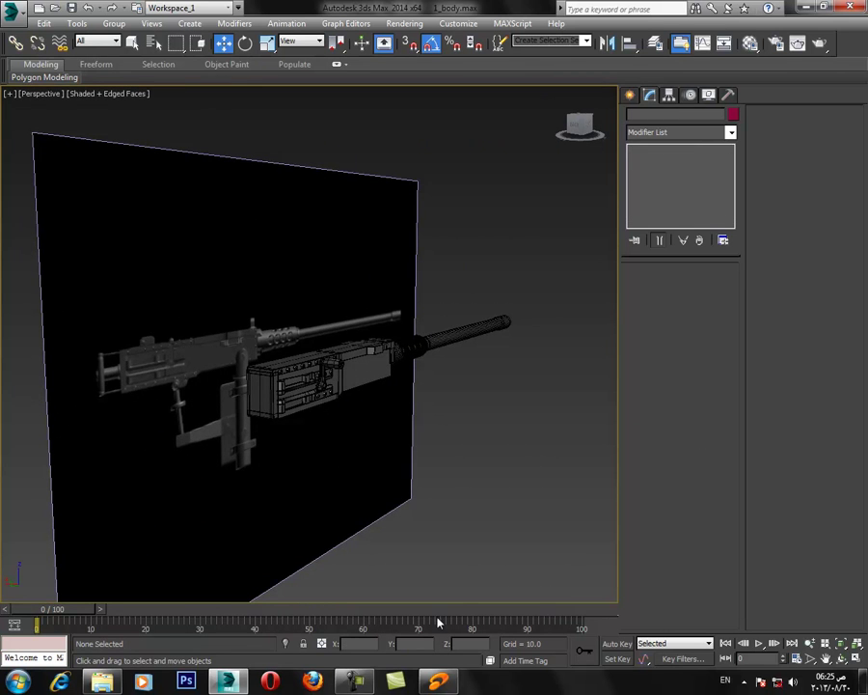
{"action": "left_click", "coordinate": [853, 658]}
{"action": "scroll", "coordinate": [224, 488], "scroll_direction": "up", "scroll_amount": 3}
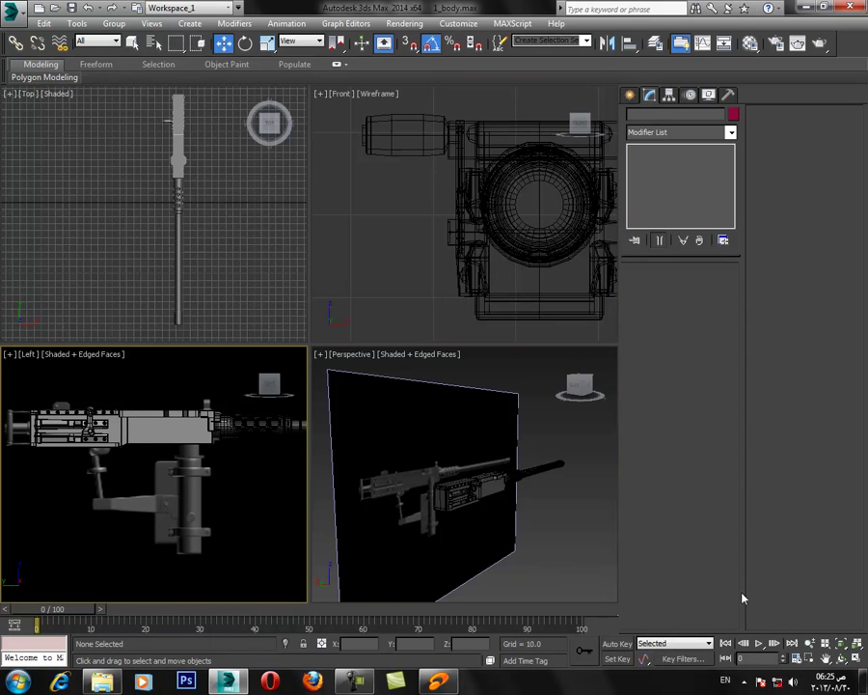
{"action": "left_click", "coordinate": [855, 659]}
{"action": "middle_click_drag", "start_coordinate": [396, 458], "coordinate": [392, 436]}
{"action": "scroll", "coordinate": [375, 417], "scroll_direction": "down", "scroll_amount": 2}
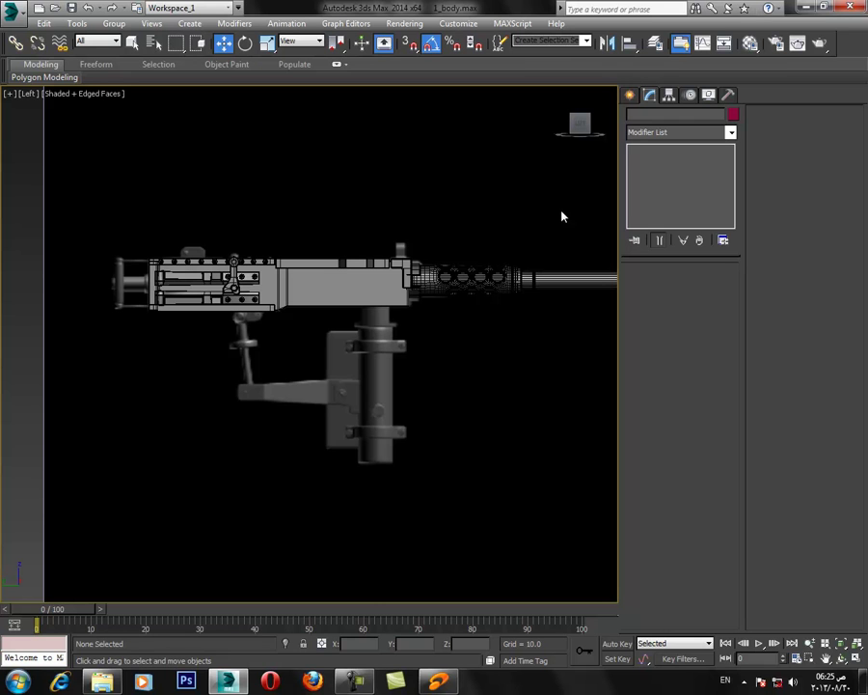
Draw a rectangle spline behind the receiver's rear end in the Top view, reaching from its centreline out past its side.
{"action": "left_click", "coordinate": [630, 98]}
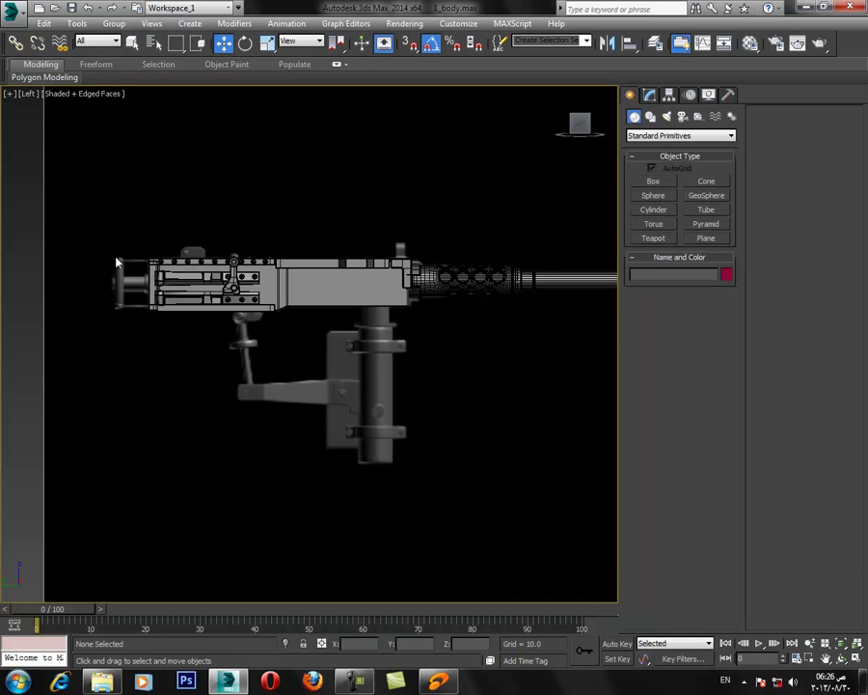
{"action": "left_click", "coordinate": [651, 117]}
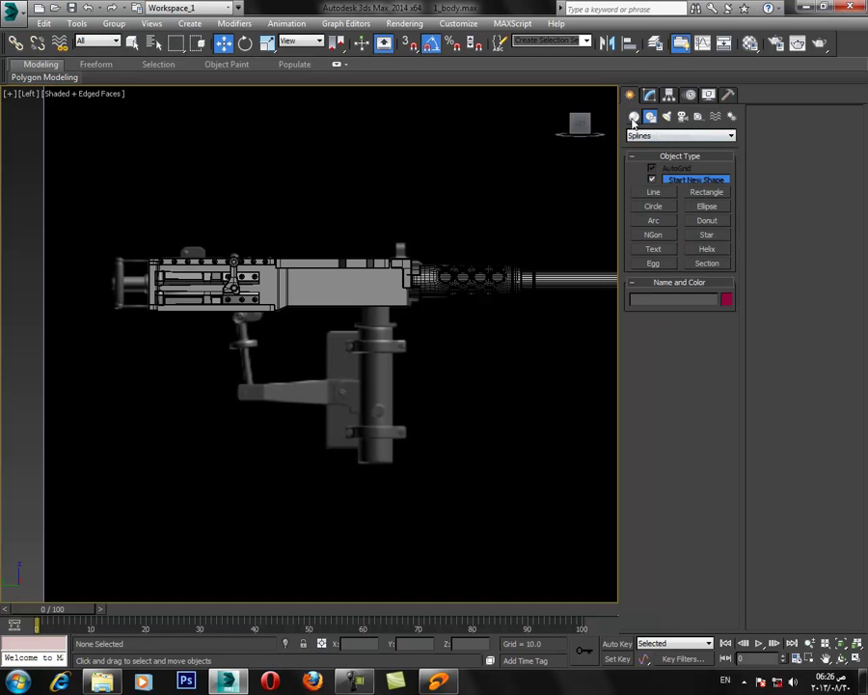
{"action": "left_click", "coordinate": [707, 192]}
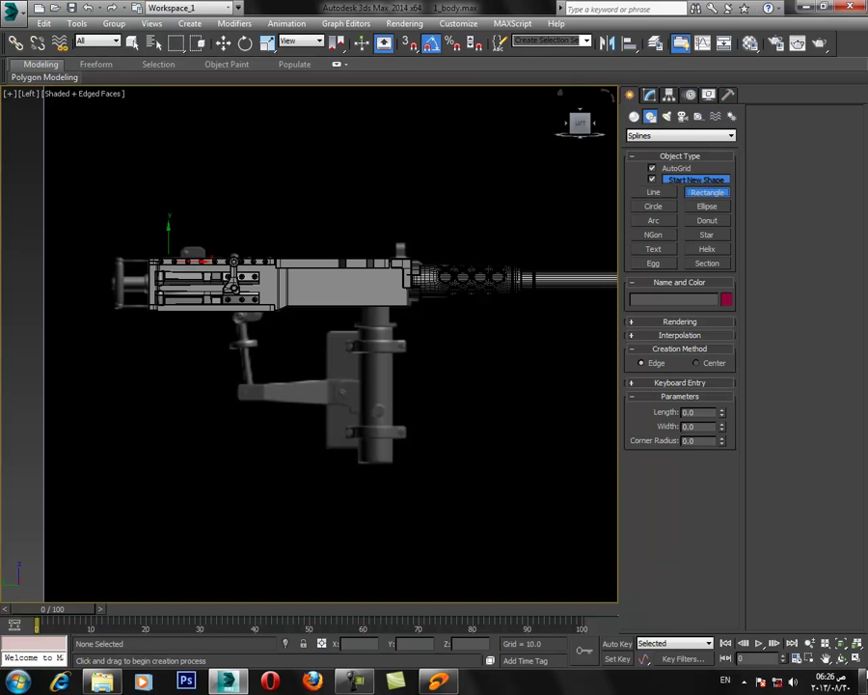
{"action": "left_click", "coordinate": [858, 659]}
{"action": "middle_click_drag", "start_coordinate": [192, 196], "coordinate": [172, 313]}
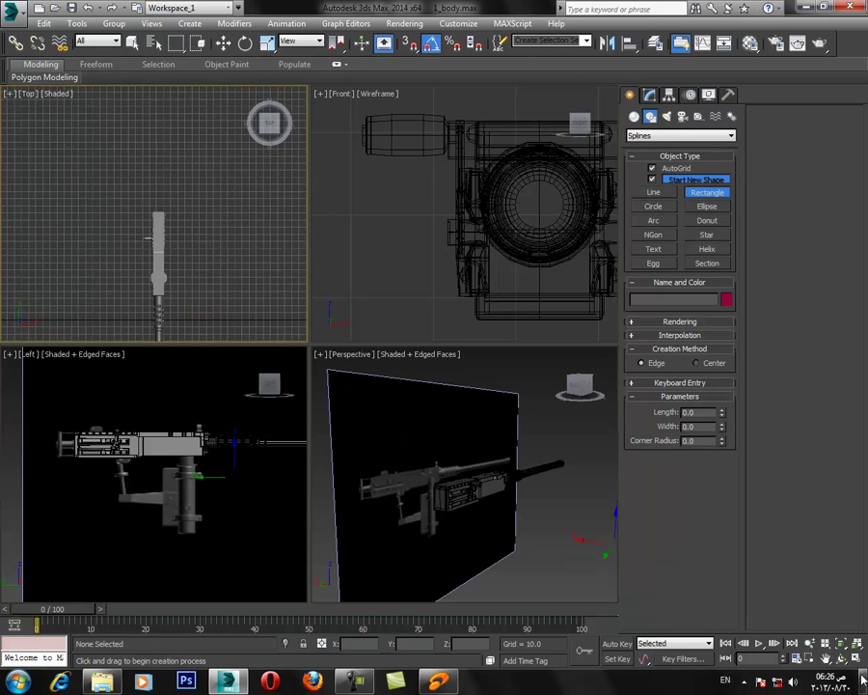
{"action": "left_click", "coordinate": [858, 659]}
{"action": "scroll", "coordinate": [307, 372], "scroll_direction": "up", "scroll_amount": 3}
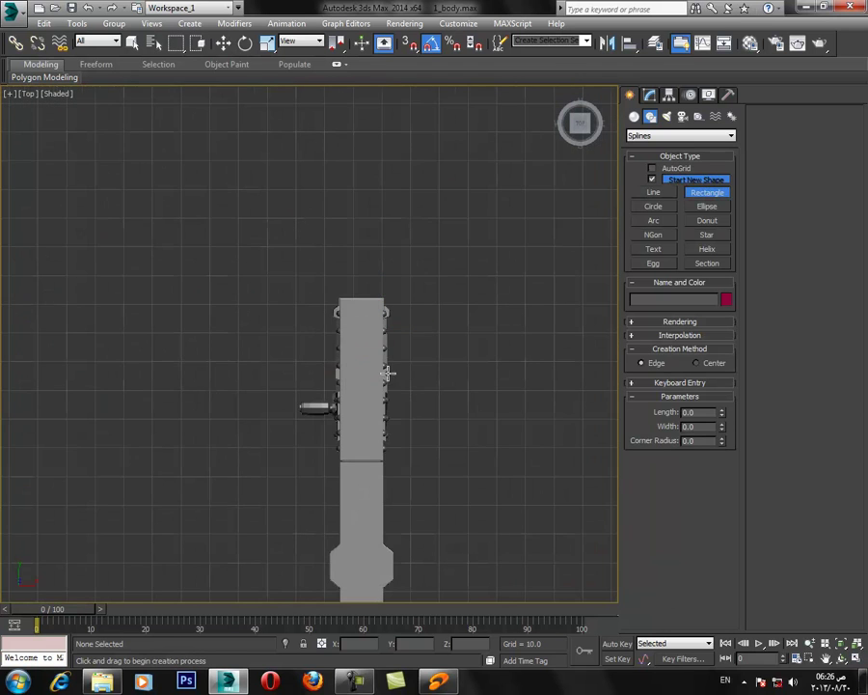
{"action": "scroll", "coordinate": [381, 368], "scroll_direction": "up", "scroll_amount": 4}
{"action": "middle_click_drag", "start_coordinate": [361, 267], "coordinate": [332, 410]}
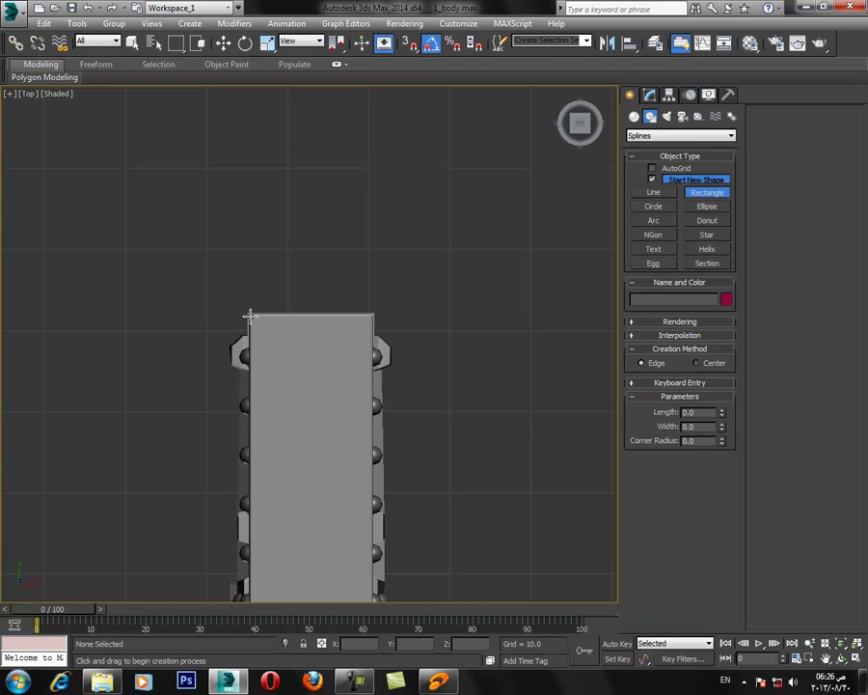
{"action": "left_click_drag", "start_coordinate": [307, 312], "coordinate": [190, 147]}
{"action": "right_click", "coordinate": [519, 388]}
Convert the rectangle to an editable spline and delete its lengthwise segment on the receiver's centreline.
{"action": "right_click", "coordinate": [250, 230]}
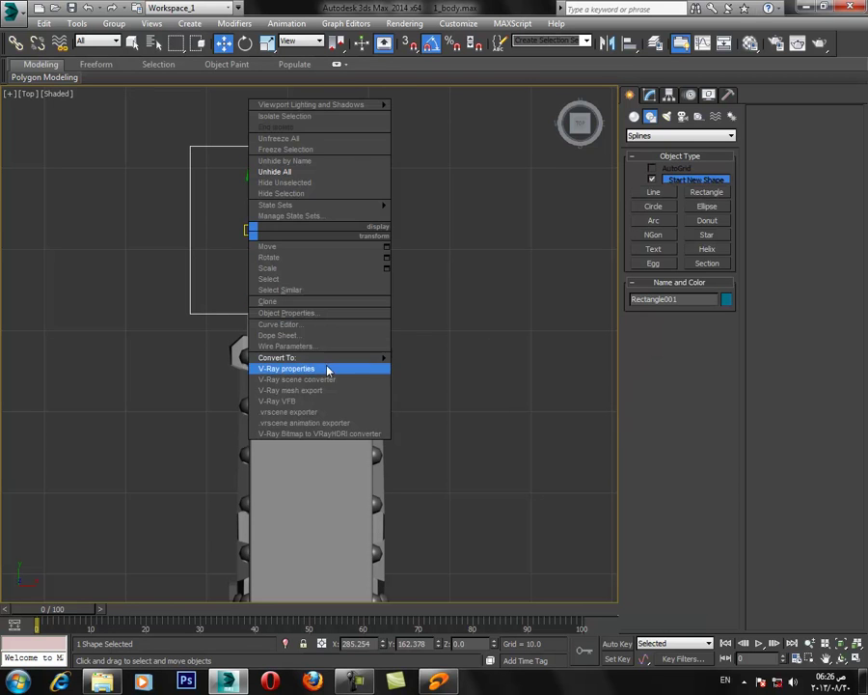
{"action": "mouse_move", "coordinate": [381, 359]}
{"action": "left_click", "coordinate": [441, 358]}
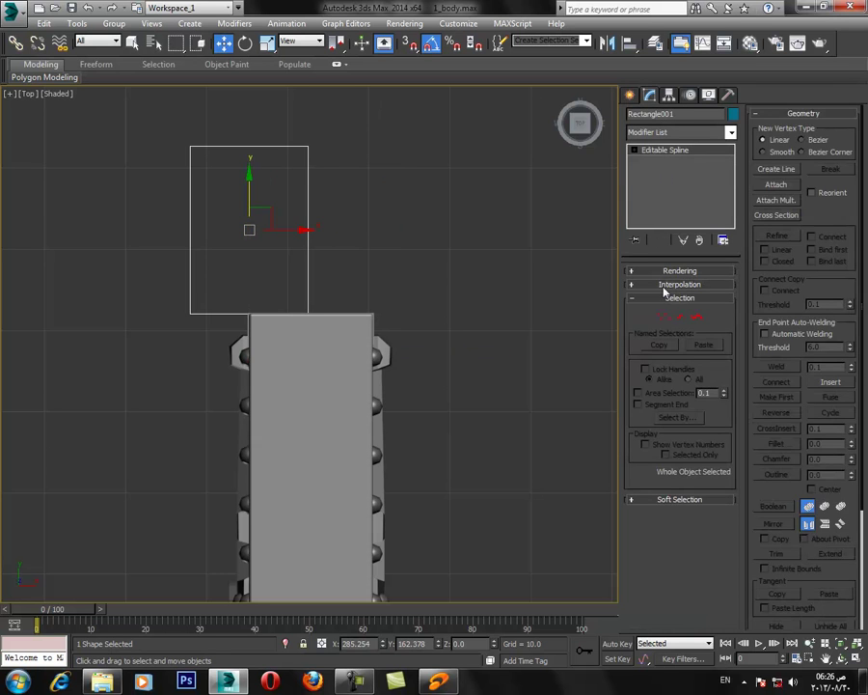
{"action": "left_click", "coordinate": [680, 316]}
{"action": "left_click", "coordinate": [308, 229]}
{"action": "key", "text": "Delete"}
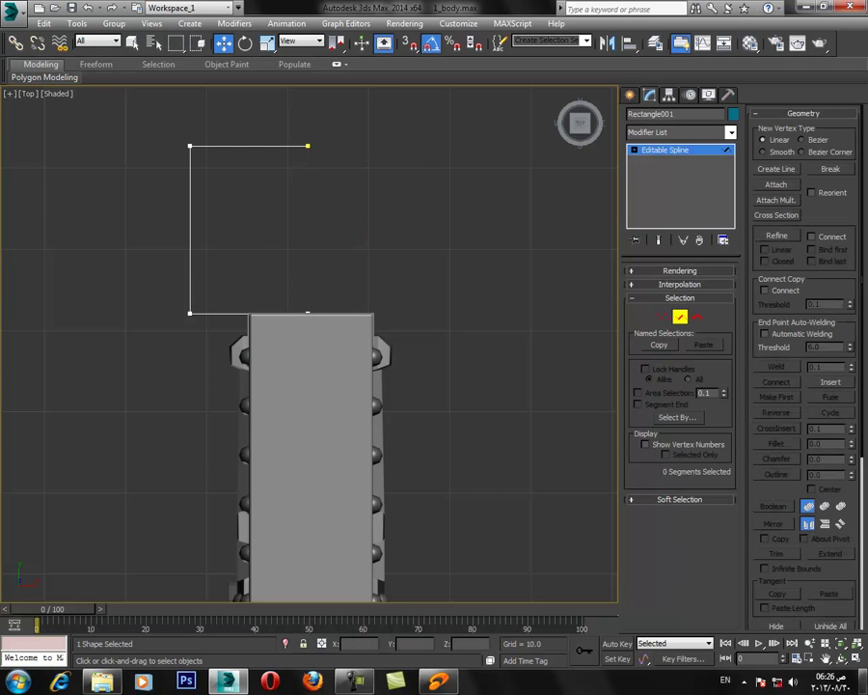
Raise the spline in the Left view to the upper bar of the rear grip frame on the reference image.
{"action": "key", "text": "alt+w"}
{"action": "left_click", "coordinate": [164, 480]}
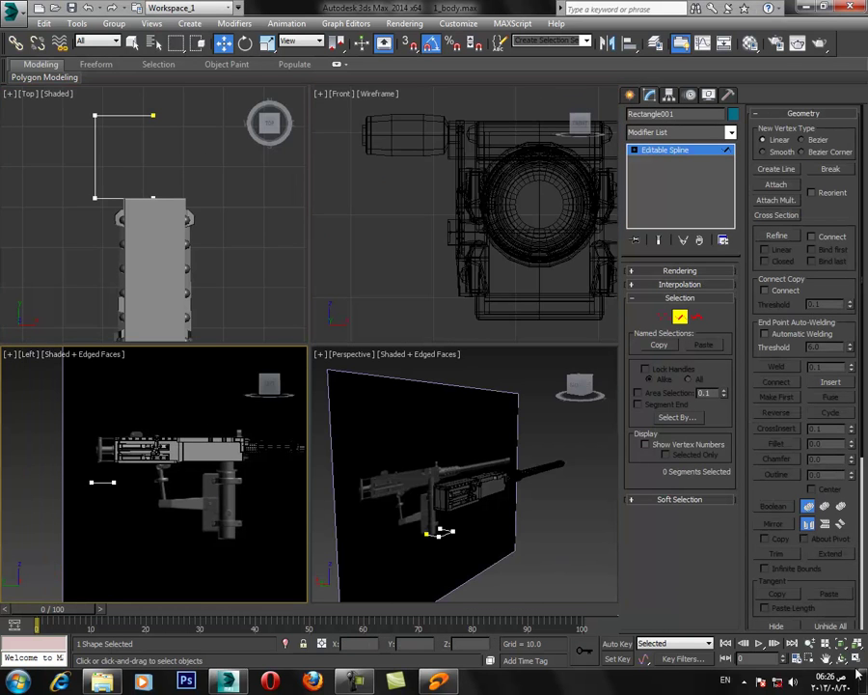
{"action": "left_click", "coordinate": [689, 151]}
{"action": "key", "text": "alt+w"}
{"action": "left_click_drag", "start_coordinate": [209, 321], "coordinate": [45, 340]}
{"action": "scroll", "coordinate": [217, 256], "scroll_direction": "up", "scroll_amount": 8}
Move the spline's rear vertices forward to fit the grip frame's depth in the reference image.
{"action": "left_click", "coordinate": [662, 318]}
{"action": "left_click_drag", "start_coordinate": [186, 288], "coordinate": [221, 282]}
{"action": "left_click", "coordinate": [232, 230]}
Convert all four vertices of the spline to Corner type in the Top view.
{"action": "left_click", "coordinate": [857, 645]}
{"action": "left_click", "coordinate": [858, 657]}
{"action": "left_click", "coordinate": [217, 243]}
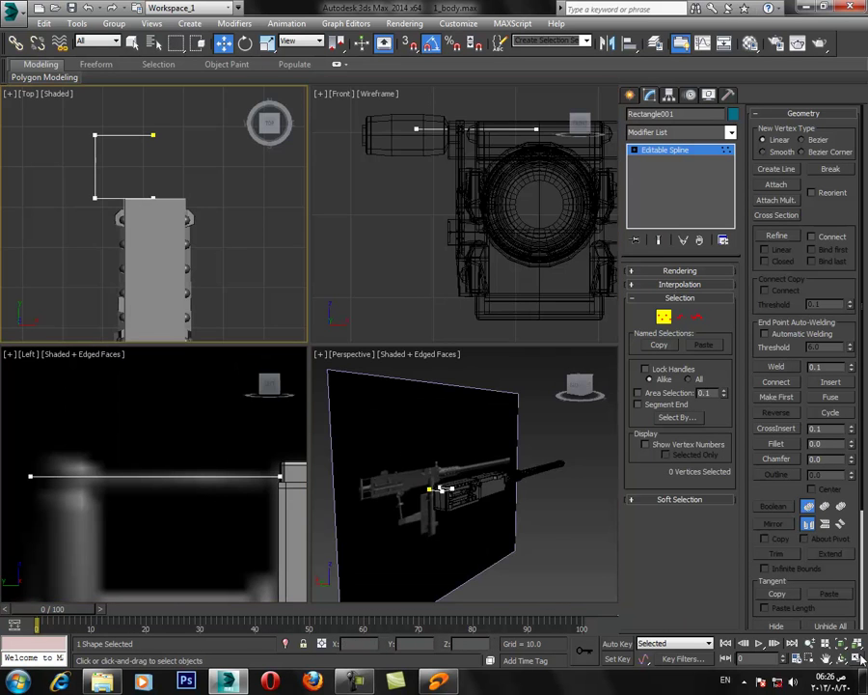
{"action": "left_click", "coordinate": [859, 658]}
{"action": "key", "text": "ctrl+a"}
{"action": "right_click", "coordinate": [388, 286]}
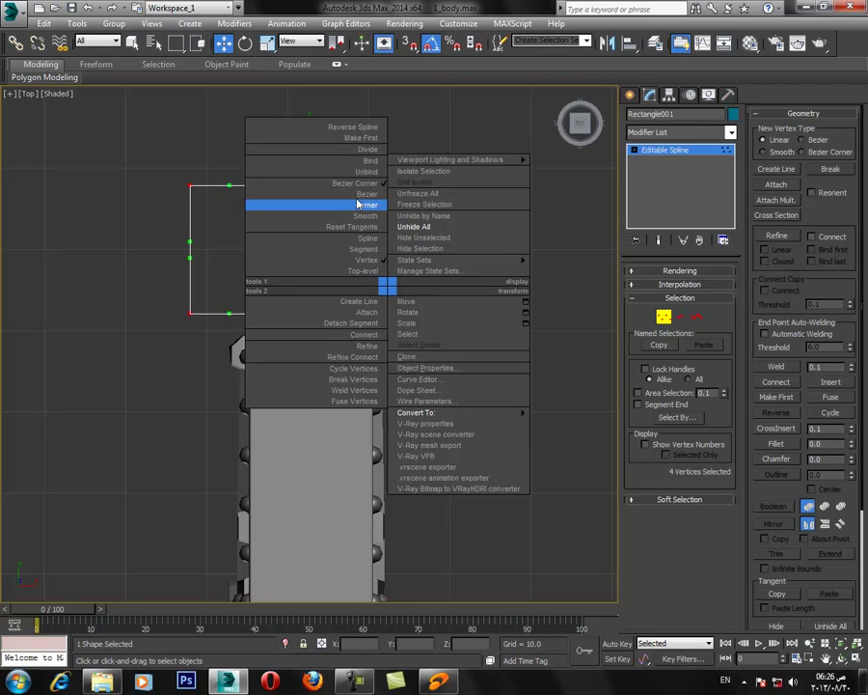
{"action": "left_click", "coordinate": [355, 209]}
{"action": "left_click", "coordinate": [255, 314]}
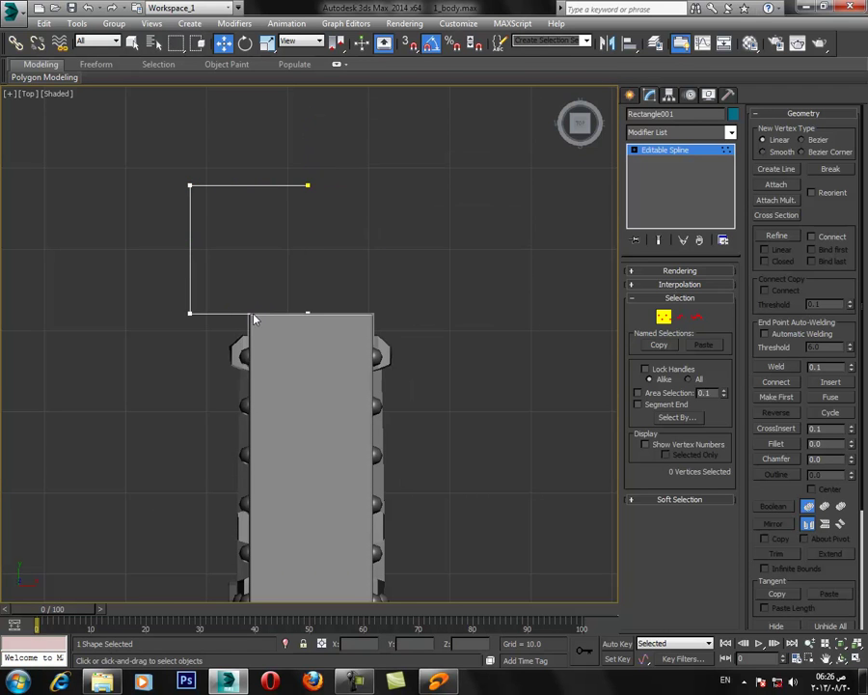
Delete the spline's rear vertex on the receiver's centreline, leaving an L-shaped path.
{"action": "left_click", "coordinate": [191, 309]}
{"action": "left_click_drag", "start_coordinate": [279, 151], "coordinate": [324, 213]}
{"action": "key", "text": "Delete"}
Chamfer the L-shaped spline's corner vertex into a diagonal that starts at the receiver's rear corner.
{"action": "left_click_drag", "start_coordinate": [234, 286], "coordinate": [36, 446]}
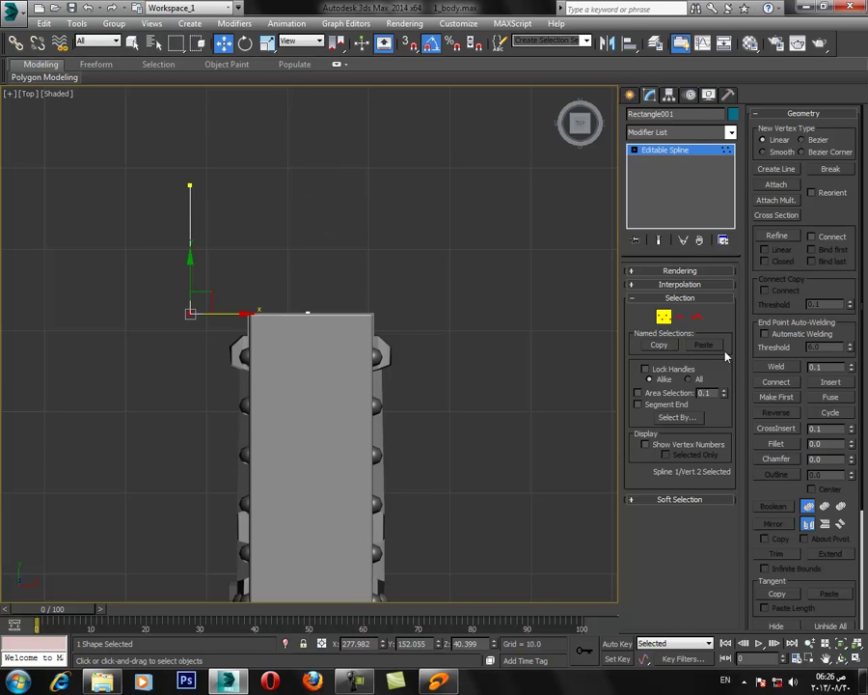
{"action": "left_click", "coordinate": [785, 443]}
{"action": "left_click", "coordinate": [784, 460]}
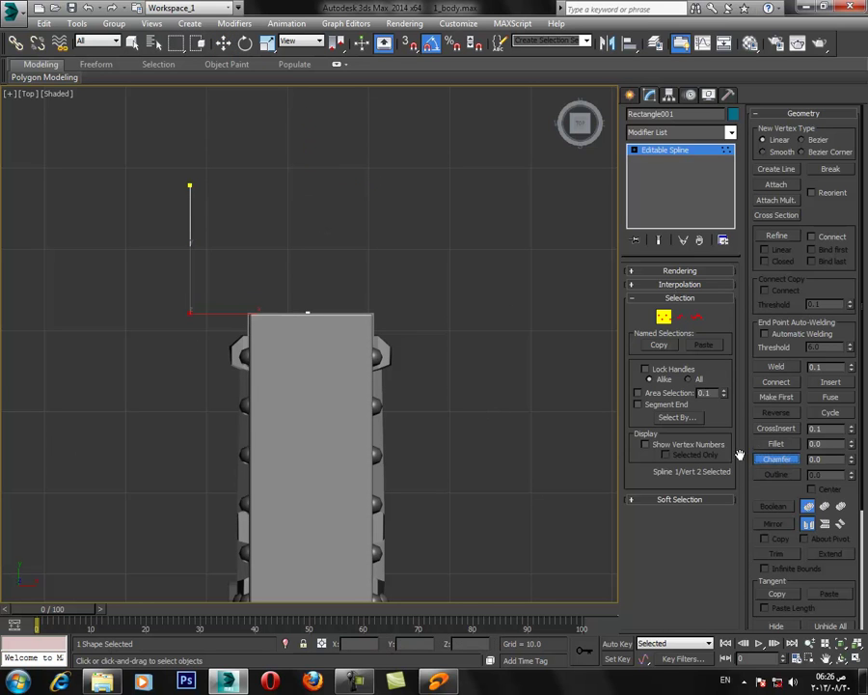
{"action": "left_click_drag", "start_coordinate": [189, 313], "coordinate": [204, 254]}
{"action": "right_click", "coordinate": [208, 370]}
Nudge the spline's outer vertices slightly inward and convert all its vertices to Corner type.
{"action": "left_click_drag", "start_coordinate": [137, 298], "coordinate": [137, 298]}
{"action": "left_click_drag", "start_coordinate": [232, 188], "coordinate": [236, 188]}
{"action": "left_click", "coordinate": [255, 306]}
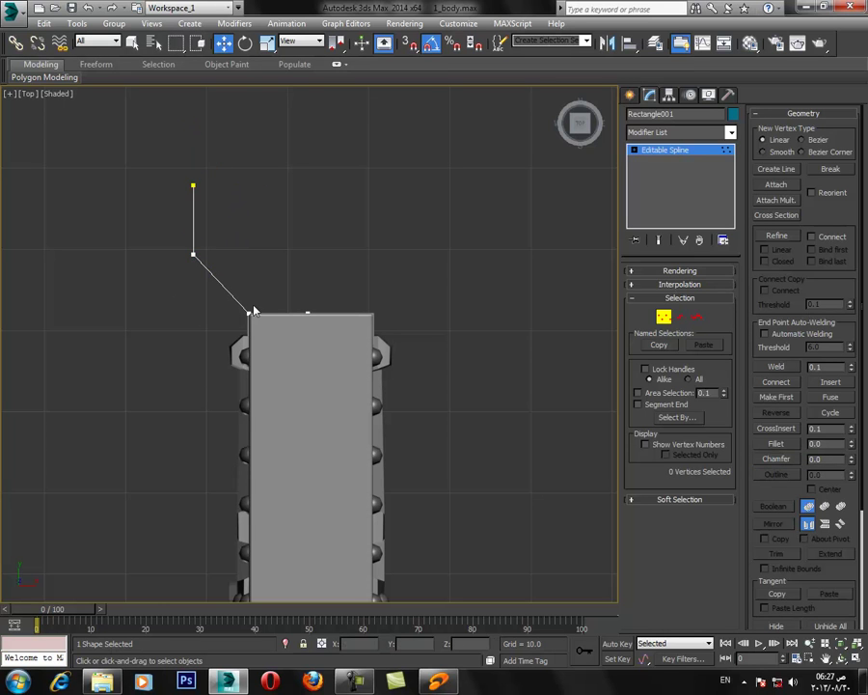
{"action": "left_click_drag", "start_coordinate": [133, 301], "coordinate": [132, 300]}
{"action": "key", "text": "ctrl+a"}
{"action": "right_click", "coordinate": [181, 248]}
{"action": "left_click", "coordinate": [174, 168]}
{"action": "left_click", "coordinate": [183, 349]}
Enable the spline in renderer and viewport as a rectangular section with width 2.94, and shift it rearward behind the receiver.
{"action": "left_click", "coordinate": [656, 274]}
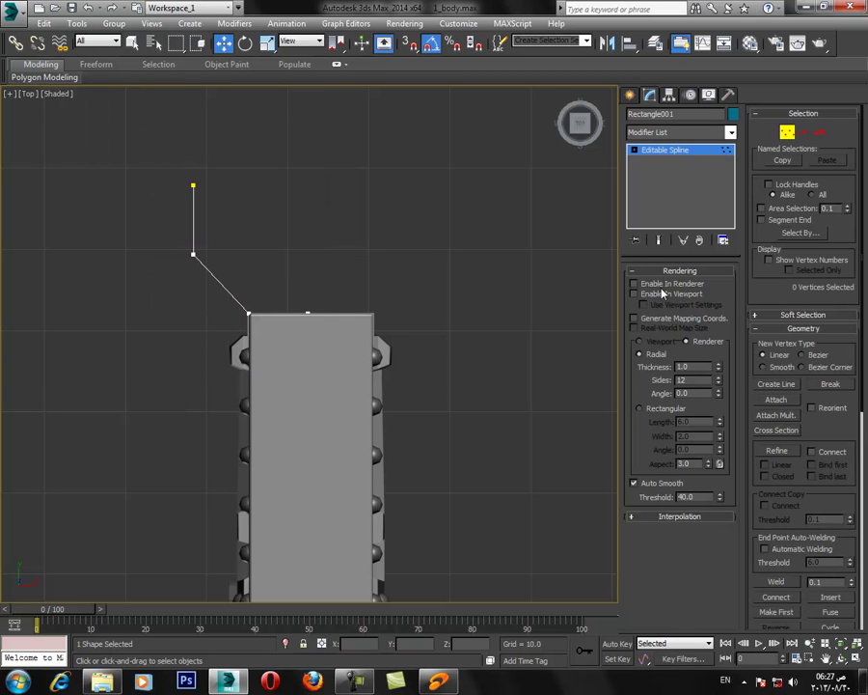
{"action": "left_click", "coordinate": [660, 286]}
{"action": "left_click", "coordinate": [661, 296]}
{"action": "left_click", "coordinate": [662, 410]}
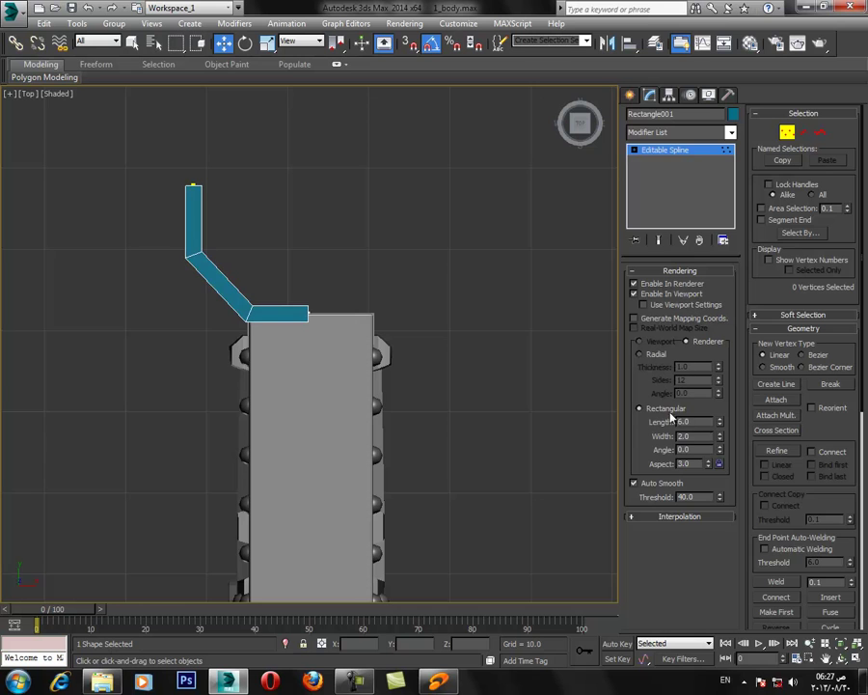
{"action": "left_click_drag", "start_coordinate": [724, 436], "coordinate": [726, 400]}
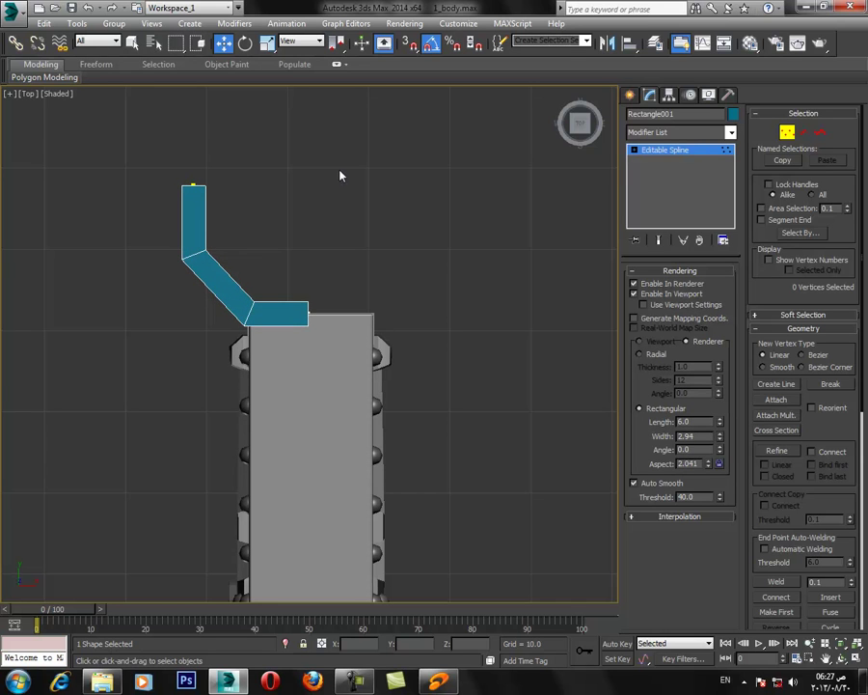
{"action": "left_click", "coordinate": [673, 151]}
{"action": "left_click_drag", "start_coordinate": [258, 181], "coordinate": [258, 169]}
Set the bar's rectangular section length to 1.288 and lower the bar slightly in the Left view to match the reference.
{"action": "left_click", "coordinate": [857, 660]}
{"action": "right_click", "coordinate": [211, 546]}
{"action": "left_click", "coordinate": [856, 660]}
{"action": "left_click_drag", "start_coordinate": [719, 423], "coordinate": [726, 464]}
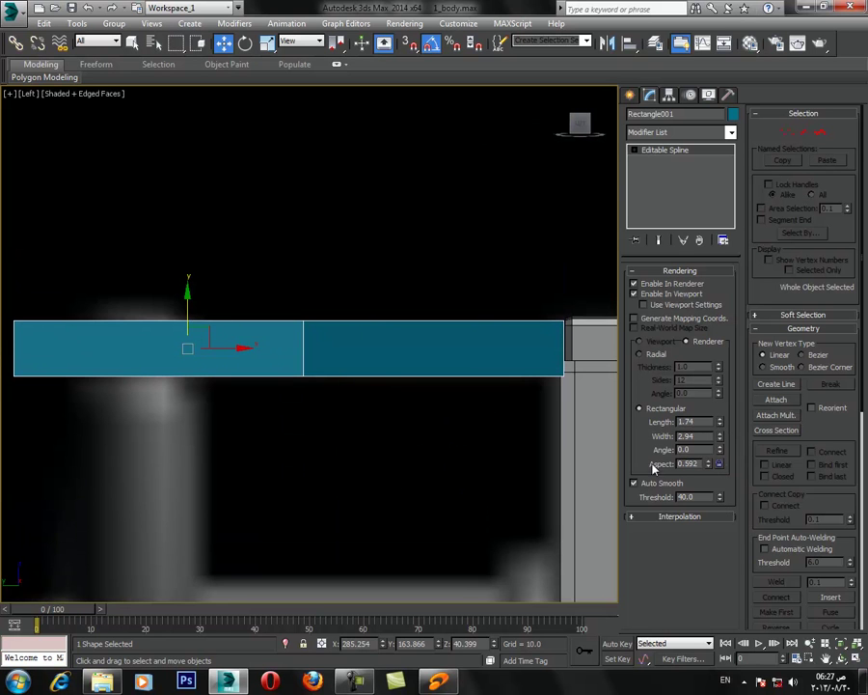
{"action": "left_click_drag", "start_coordinate": [189, 313], "coordinate": [190, 319]}
{"action": "scroll", "coordinate": [217, 338], "scroll_direction": "down", "scroll_amount": 3}
{"action": "middle_click_drag", "start_coordinate": [347, 323], "coordinate": [354, 176]}
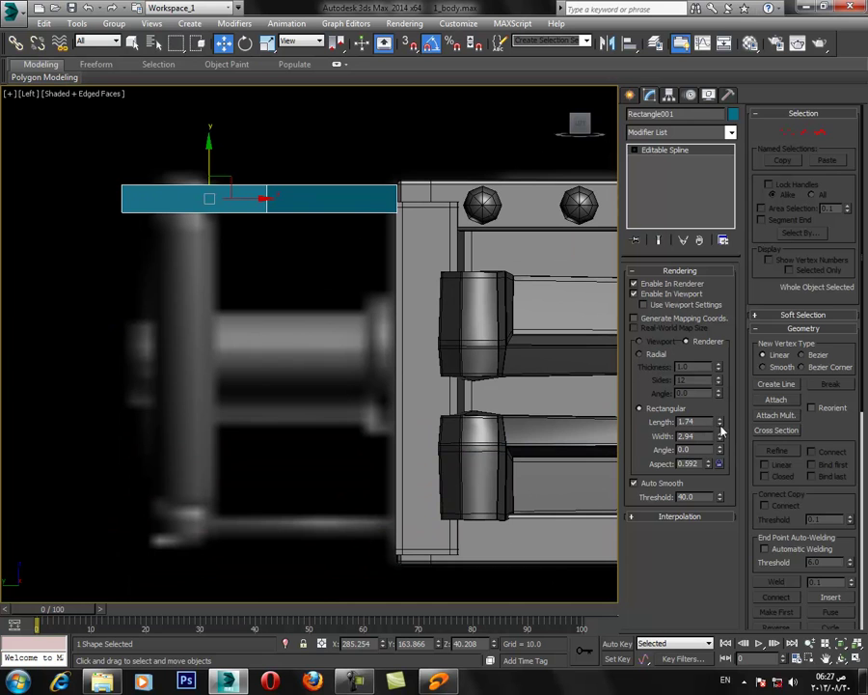
{"action": "left_click_drag", "start_coordinate": [722, 427], "coordinate": [725, 439]}
Convert the bent bar at the receiver's rear to an editable poly in the Perspective view.
{"action": "key", "text": "alt+w"}
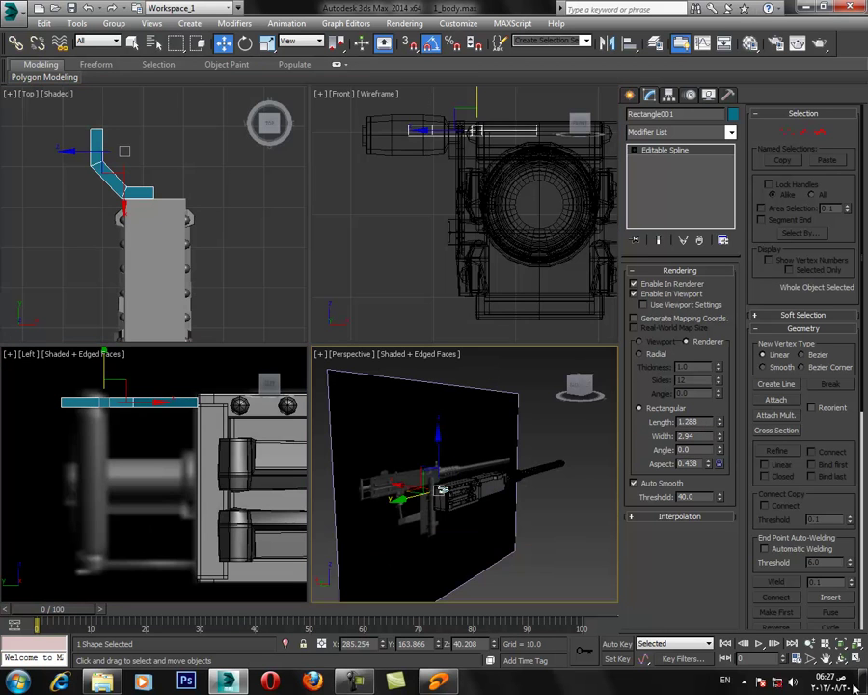
{"action": "left_click", "coordinate": [856, 660]}
{"action": "scroll", "coordinate": [382, 467], "scroll_direction": "up", "scroll_amount": 7}
{"action": "middle_click_drag", "start_coordinate": [367, 415], "coordinate": [325, 432], "text": "alt"}
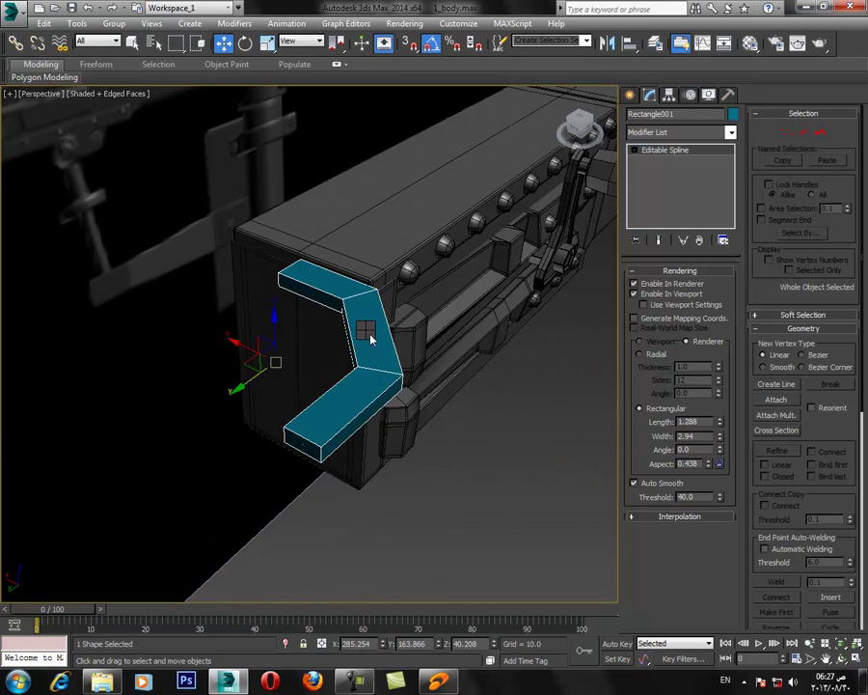
{"action": "right_click", "coordinate": [366, 330]}
{"action": "mouse_move", "coordinate": [415, 456]}
{"action": "left_click", "coordinate": [552, 479]}
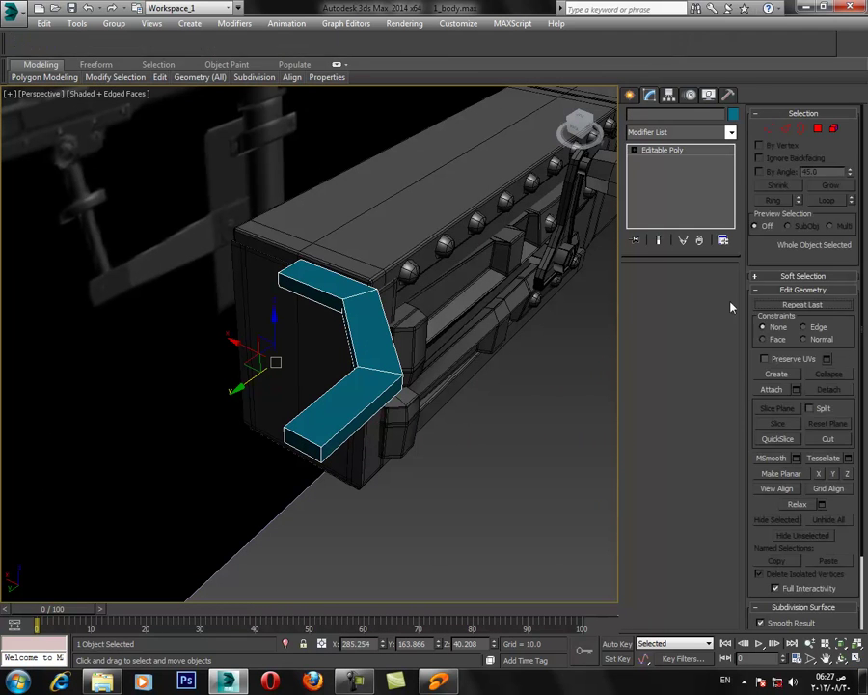
Delete the end-cap polygon of the bent bar at the receiver's centreline.
{"action": "left_click", "coordinate": [696, 287]}
{"action": "middle_click_drag", "start_coordinate": [320, 344], "coordinate": [324, 359], "text": "alt"}
{"action": "left_click_drag", "start_coordinate": [300, 223], "coordinate": [280, 318]}
{"action": "middle_click_drag", "start_coordinate": [241, 346], "coordinate": [291, 360], "text": "alt"}
{"action": "left_click_drag", "start_coordinate": [360, 228], "coordinate": [296, 340]}
{"action": "key", "text": "Delete"}
Connect the four lengthwise edges of the bent bar's diagonal middle section with new edges.
{"action": "middle_click_drag", "start_coordinate": [369, 346], "coordinate": [442, 359], "text": "alt"}
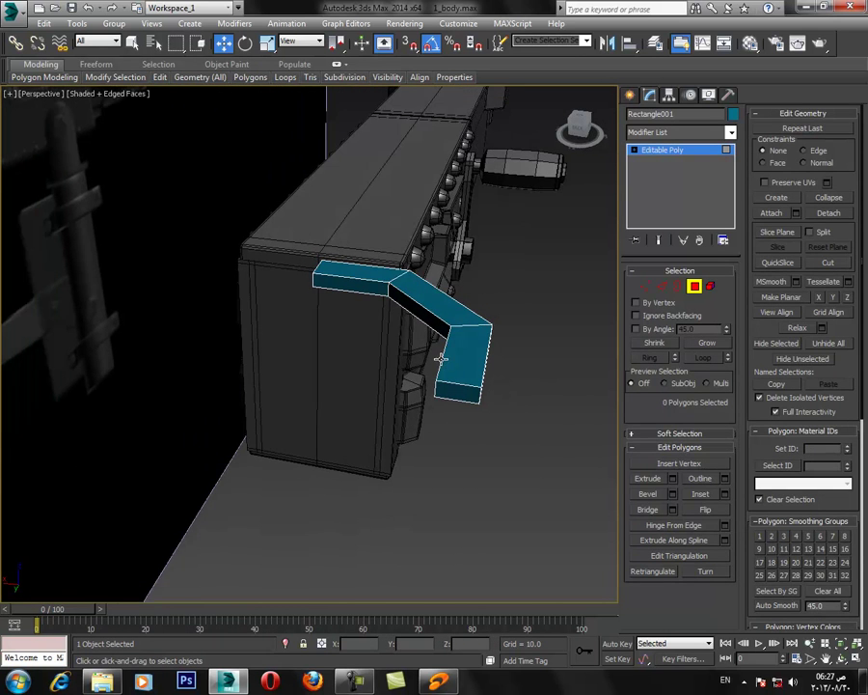
{"action": "left_click", "coordinate": [663, 286]}
{"action": "middle_click_drag", "start_coordinate": [273, 293], "coordinate": [412, 345], "text": "alt"}
{"action": "left_click_drag", "start_coordinate": [405, 194], "coordinate": [400, 334]}
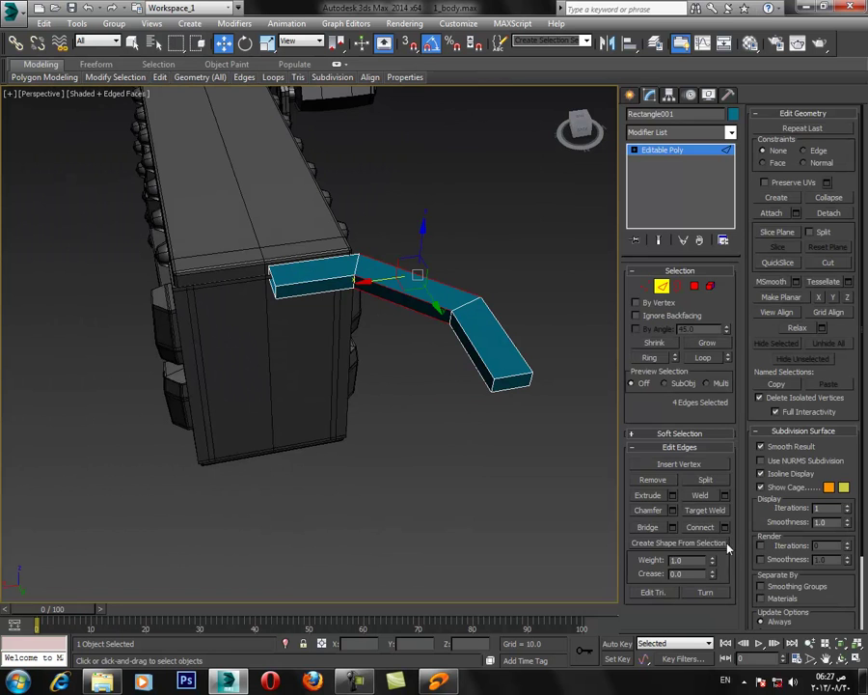
{"action": "left_click", "coordinate": [722, 528]}
{"action": "left_click", "coordinate": [315, 407]}
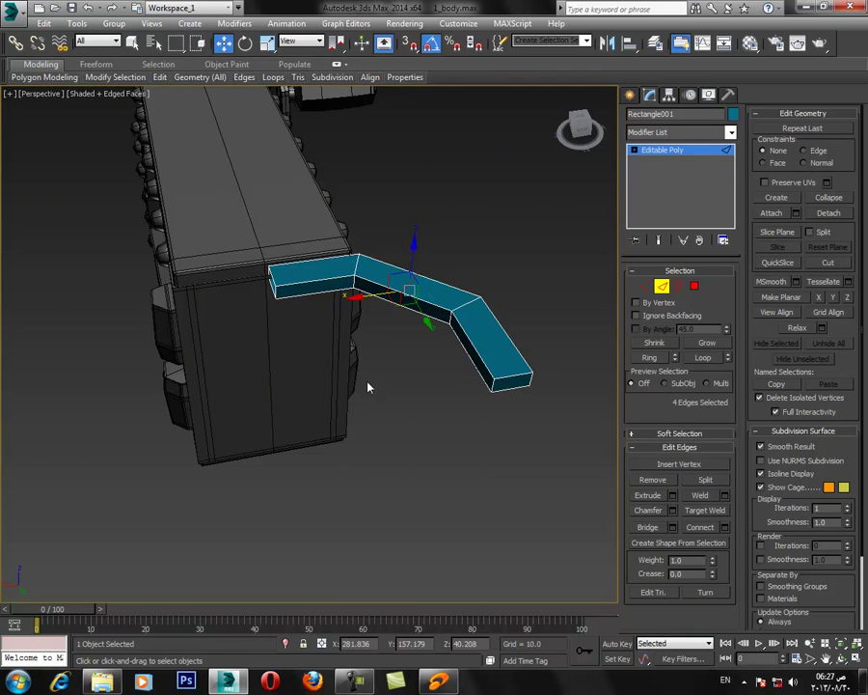
Move the newly connected edges outward in the Top view to round the bar's diagonal bend.
{"action": "left_click", "coordinate": [860, 659]}
{"action": "scroll", "coordinate": [145, 201], "scroll_direction": "up", "scroll_amount": 4}
{"action": "middle_click_drag", "start_coordinate": [139, 196], "coordinate": [152, 208]}
{"action": "left_click_drag", "start_coordinate": [117, 158], "coordinate": [112, 166]}
{"action": "left_click", "coordinate": [389, 468]}
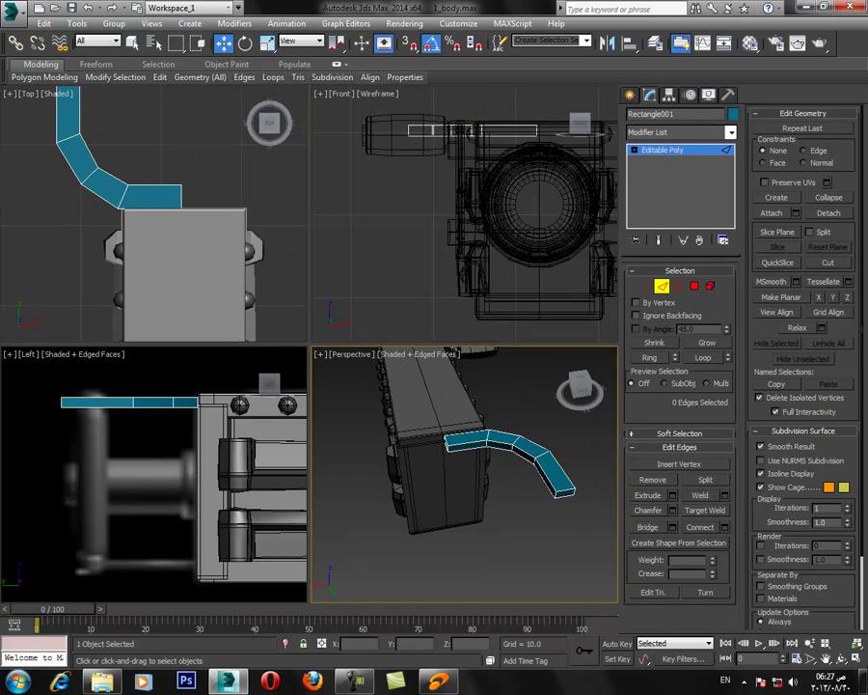
Connect the ring of vertical edges around the bent bar with 2 segments and a pinch of 54.
{"action": "left_click", "coordinate": [857, 659]}
{"action": "middle_click_drag", "start_coordinate": [515, 428], "coordinate": [504, 344], "text": "alt"}
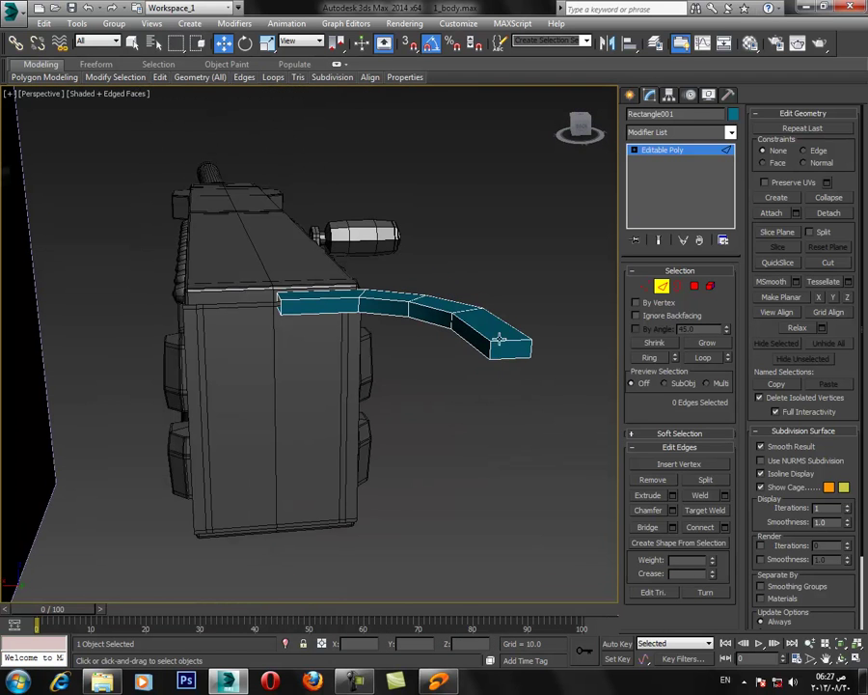
{"action": "left_click", "coordinate": [492, 350]}
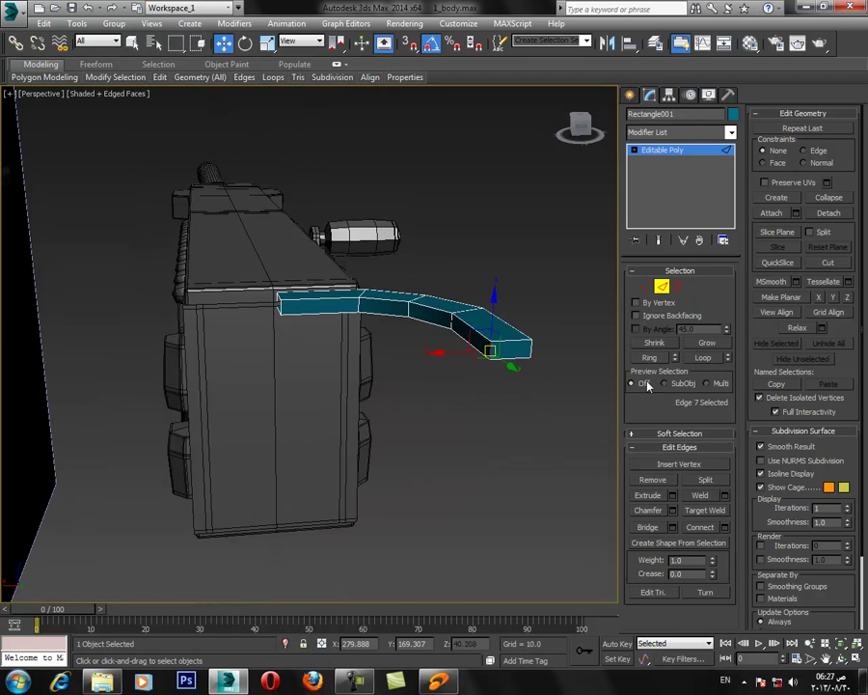
{"action": "left_click", "coordinate": [723, 526]}
{"action": "left_click_drag", "start_coordinate": [327, 373], "coordinate": [333, 308]}
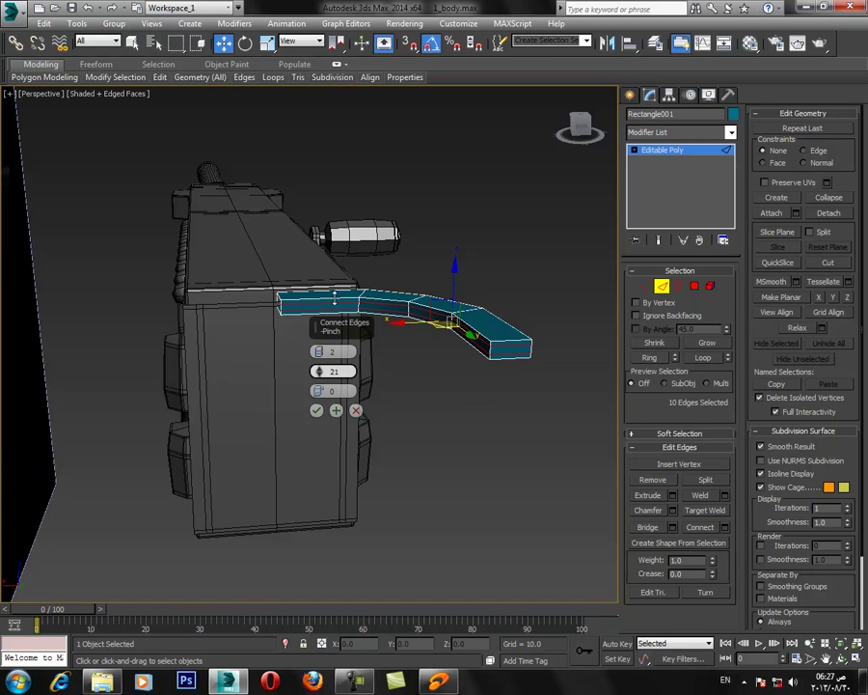
{"action": "left_click", "coordinate": [318, 412]}
{"action": "left_click", "coordinate": [436, 456]}
Connect the lengthwise edges of the bar's straight arm with 1 segment, slid to about -84 near its free end.
{"action": "middle_click_drag", "start_coordinate": [439, 455], "coordinate": [314, 454], "text": "alt"}
{"action": "left_click_drag", "start_coordinate": [299, 329], "coordinate": [293, 550]}
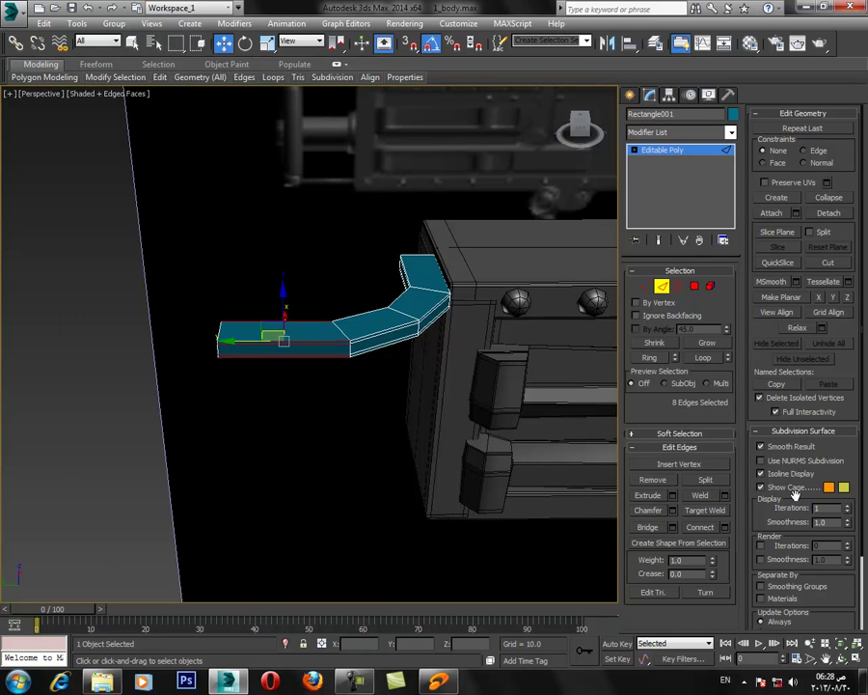
{"action": "left_click", "coordinate": [724, 527]}
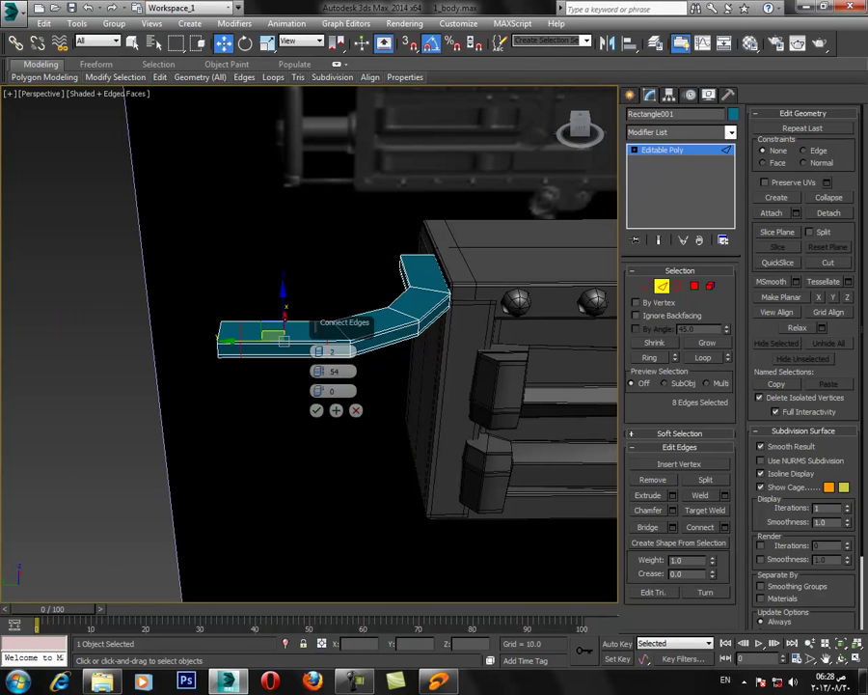
{"action": "right_click", "coordinate": [321, 359]}
{"action": "left_click", "coordinate": [7, 223]}
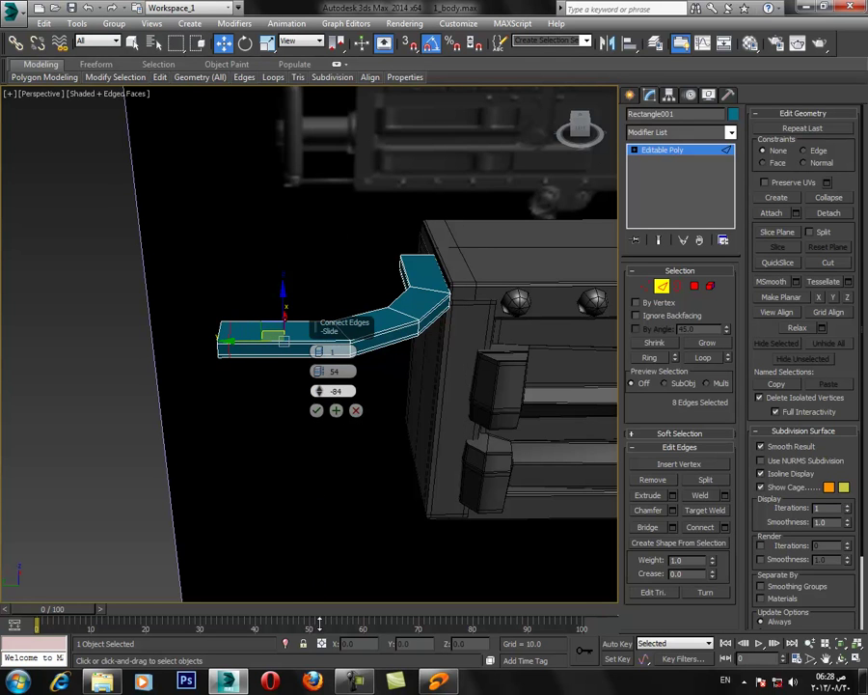
{"action": "left_click", "coordinate": [317, 412]}
{"action": "left_click", "coordinate": [314, 451]}
Leave edge editing and apply a Symmetry modifier to the bent bar.
{"action": "middle_click_drag", "start_coordinate": [386, 337], "coordinate": [340, 356], "text": "alt"}
{"action": "left_click", "coordinate": [689, 154]}
{"action": "middle_click_drag", "start_coordinate": [473, 310], "coordinate": [396, 290], "text": "alt"}
{"action": "left_click", "coordinate": [653, 134]}
{"action": "scroll", "coordinate": [661, 349], "scroll_direction": "down", "scroll_amount": 15}
{"action": "left_click", "coordinate": [663, 417]}
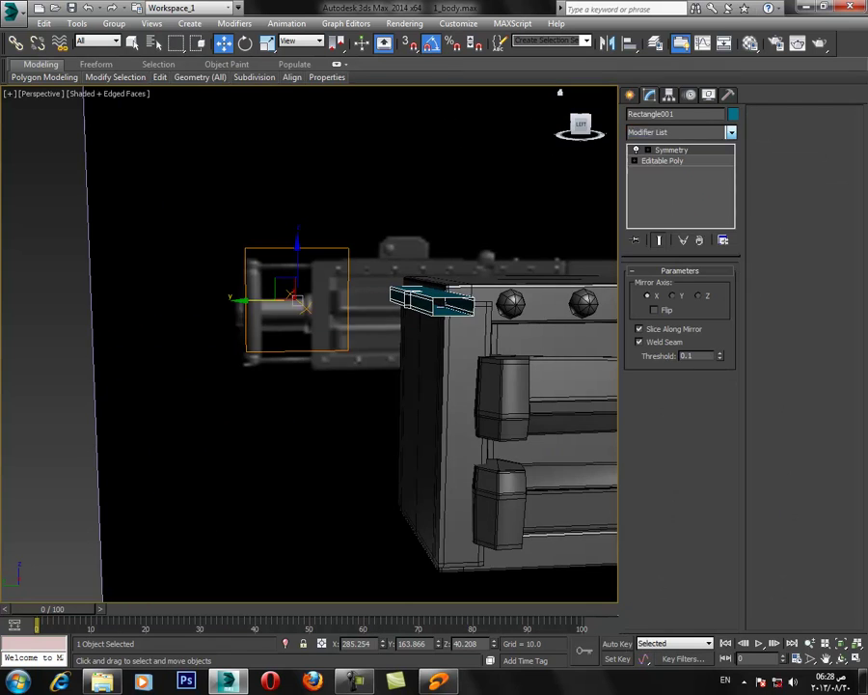
Flip the bar's symmetry and move the mirror plane to the receiver's centreline in the Top view.
{"action": "left_click", "coordinate": [856, 658]}
{"action": "left_click", "coordinate": [113, 196]}
{"action": "left_click", "coordinate": [857, 658]}
{"action": "left_click", "coordinate": [655, 310]}
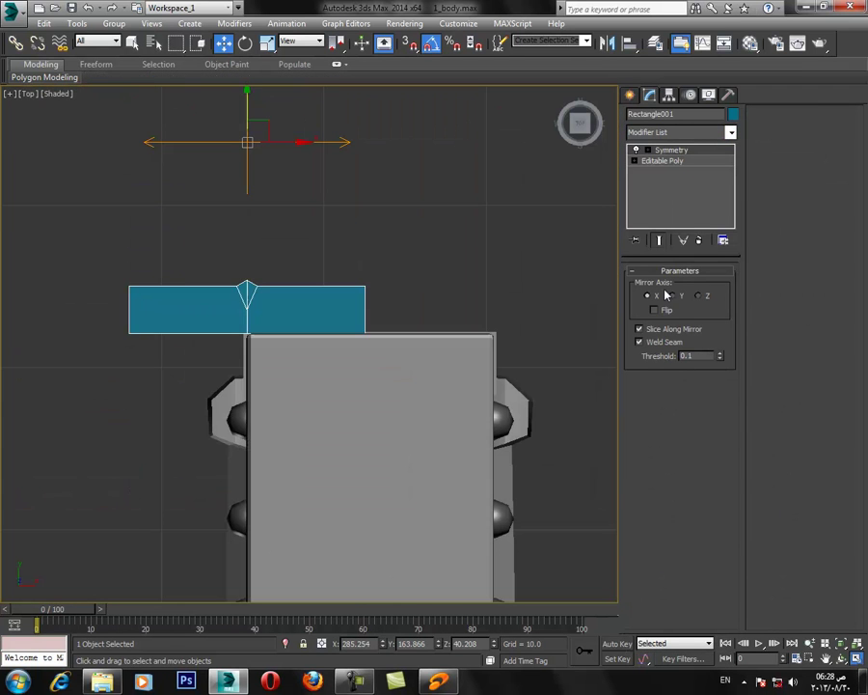
{"action": "left_click", "coordinate": [686, 152]}
{"action": "left_click_drag", "start_coordinate": [302, 144], "coordinate": [414, 155]}
{"action": "key", "text": "F4"}
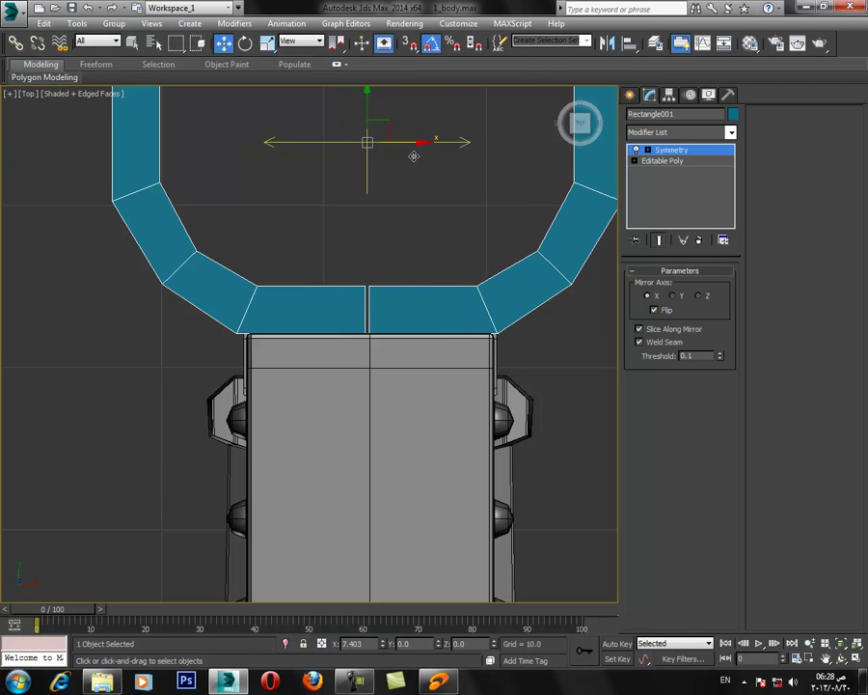
Shift the bar's inner end vertices to the centreline with the mirrored result shown, closing the gap between the halves.
{"action": "left_click", "coordinate": [658, 153]}
{"action": "left_click", "coordinate": [635, 161]}
{"action": "left_click", "coordinate": [659, 171]}
{"action": "left_click", "coordinate": [659, 241]}
{"action": "left_click_drag", "start_coordinate": [410, 306], "coordinate": [412, 306]}
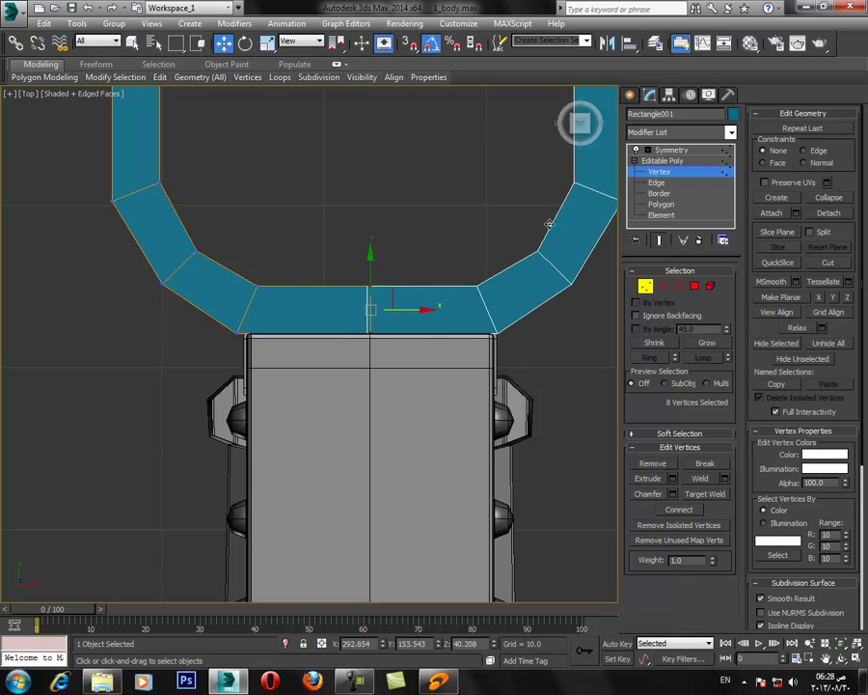
{"action": "left_click", "coordinate": [671, 149]}
Clone the U-shaped bar as one instance in the Left view, placed at the lower bar's position in the reference.
{"action": "key", "text": "alt+w"}
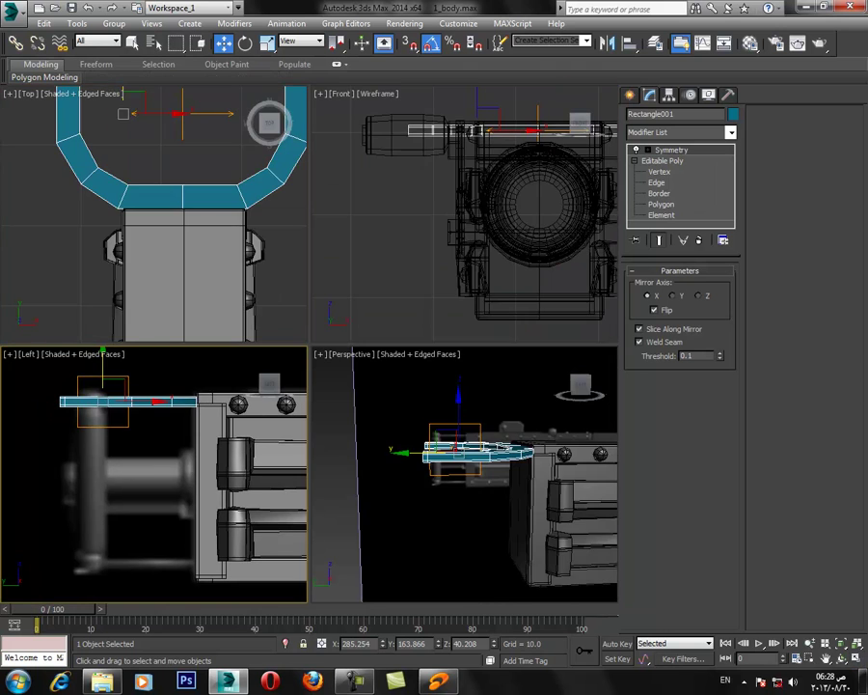
{"action": "key", "text": "alt+w"}
{"action": "left_click_drag", "start_coordinate": [204, 153], "coordinate": [231, 471], "text": "shift"}
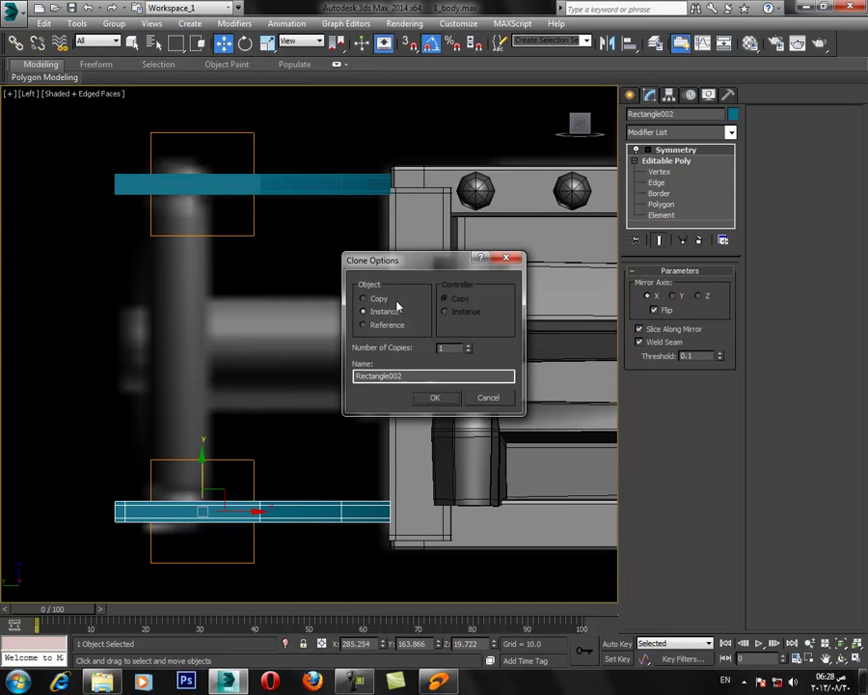
{"action": "left_click", "coordinate": [437, 405]}
{"action": "left_click", "coordinate": [861, 681]}
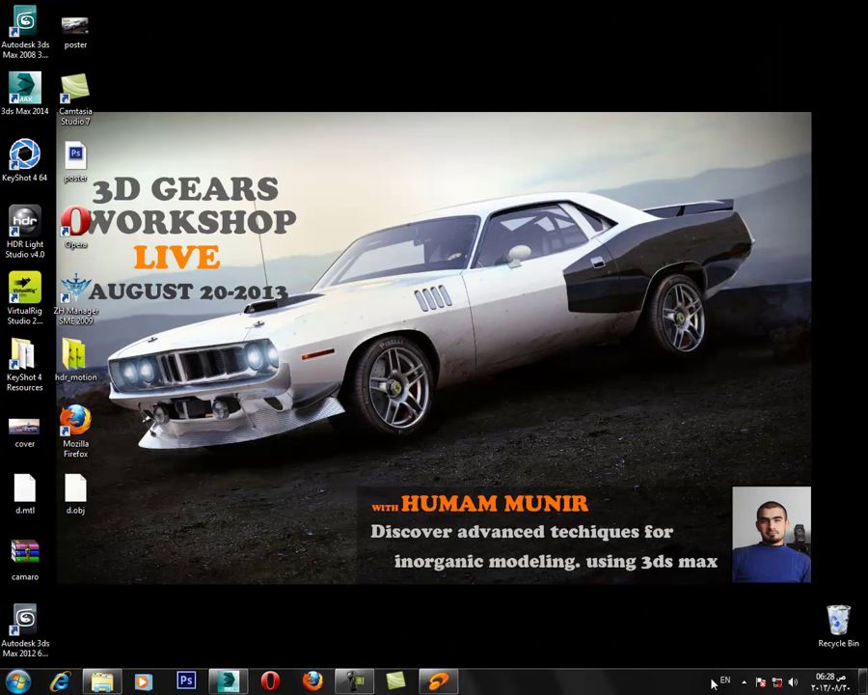
{"action": "left_click", "coordinate": [237, 680]}
{"action": "left_click", "coordinate": [340, 351]}
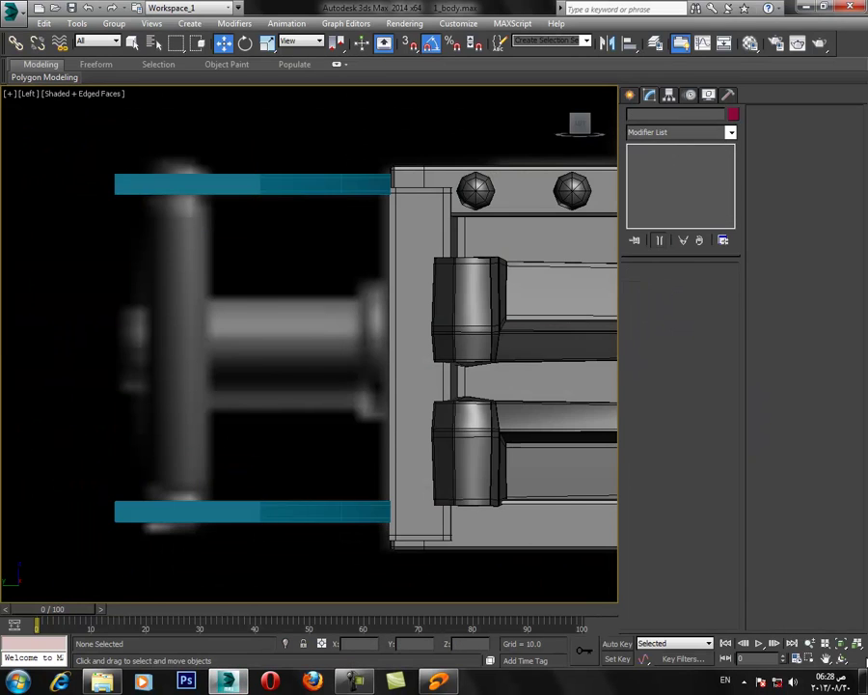
Copy the cylindrical grip element of the side charging handle to a new separate object in the Front view.
{"action": "left_click", "coordinate": [860, 657]}
{"action": "middle_click_drag", "start_coordinate": [233, 219], "coordinate": [231, 232]}
{"action": "scroll", "coordinate": [232, 232], "scroll_direction": "down", "scroll_amount": 2}
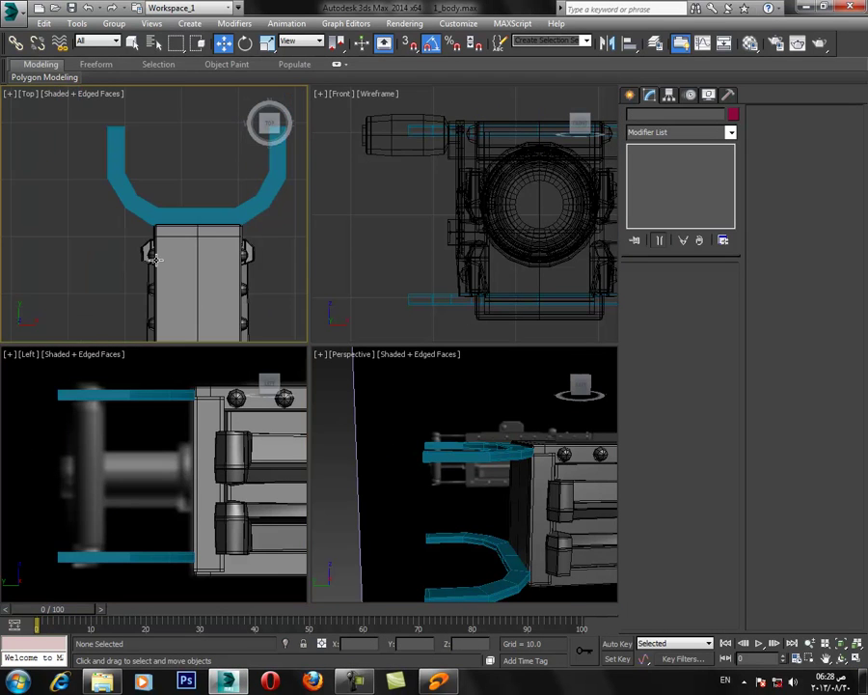
{"action": "middle_click_drag", "start_coordinate": [566, 545], "coordinate": [544, 549]}
{"action": "scroll", "coordinate": [463, 529], "scroll_direction": "down", "scroll_amount": 2}
{"action": "scroll", "coordinate": [533, 494], "scroll_direction": "up", "scroll_amount": 2}
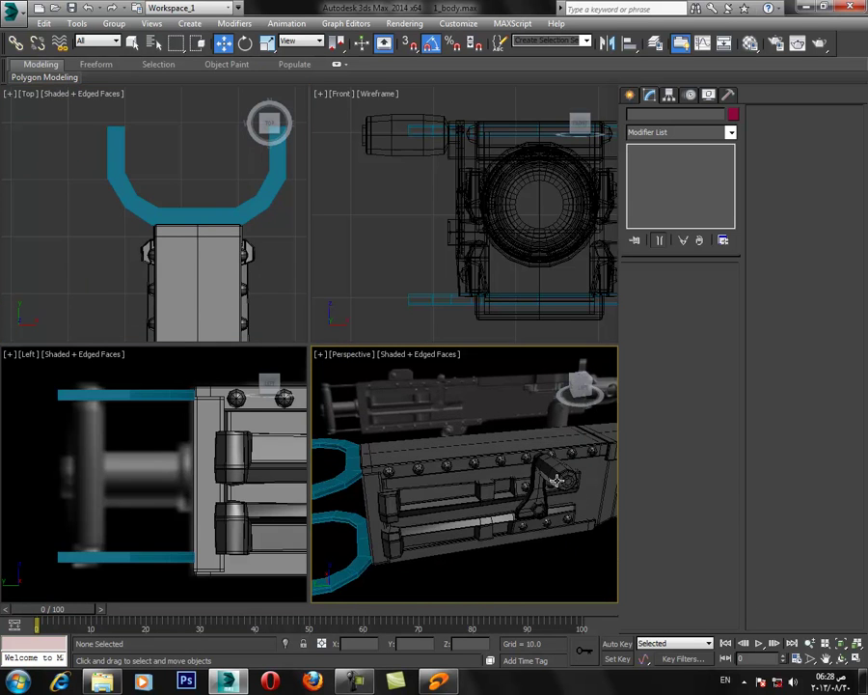
{"action": "left_click", "coordinate": [552, 467]}
{"action": "left_click", "coordinate": [666, 205]}
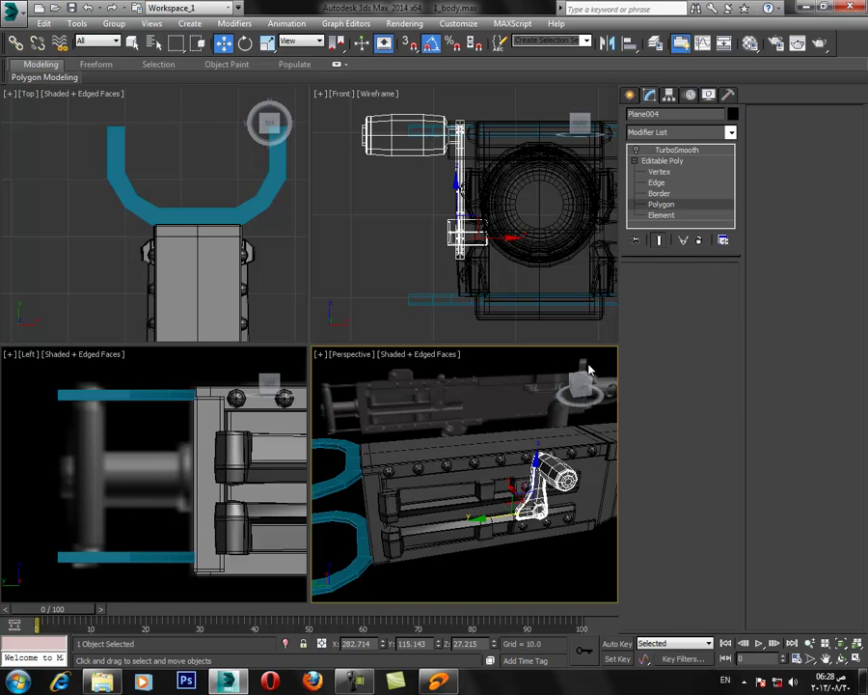
{"action": "left_click", "coordinate": [663, 217]}
{"action": "left_click", "coordinate": [555, 470]}
{"action": "middle_click_drag", "start_coordinate": [541, 473], "coordinate": [556, 481], "text": "alt"}
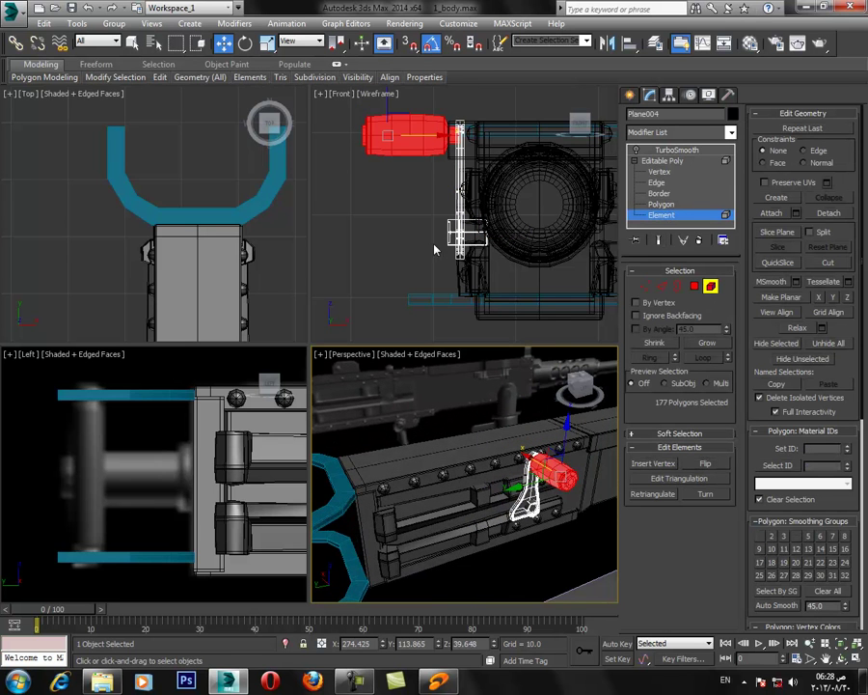
{"action": "scroll", "coordinate": [448, 145], "scroll_direction": "down", "scroll_amount": 3}
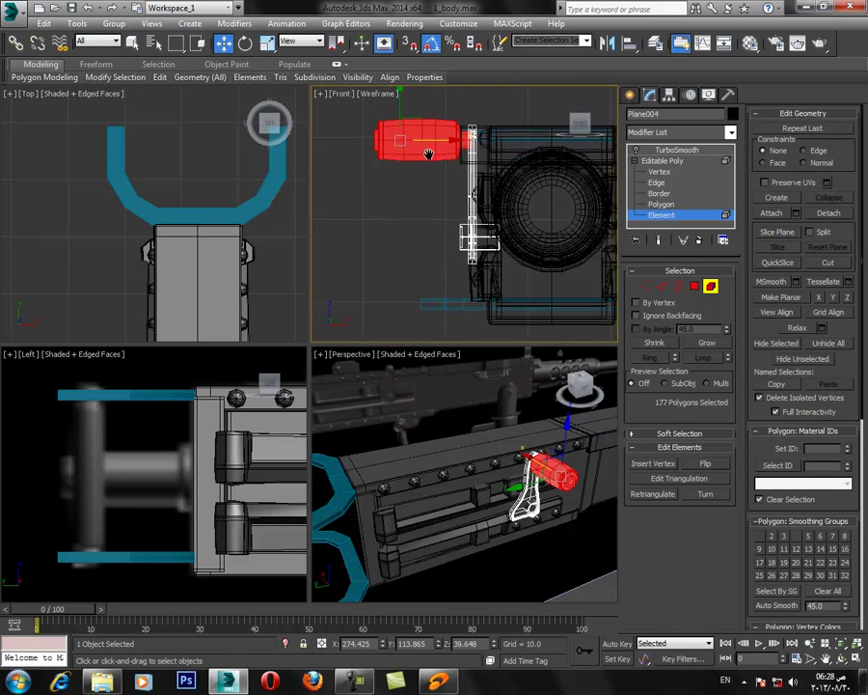
{"action": "left_click_drag", "start_coordinate": [385, 138], "coordinate": [402, 117], "text": "shift"}
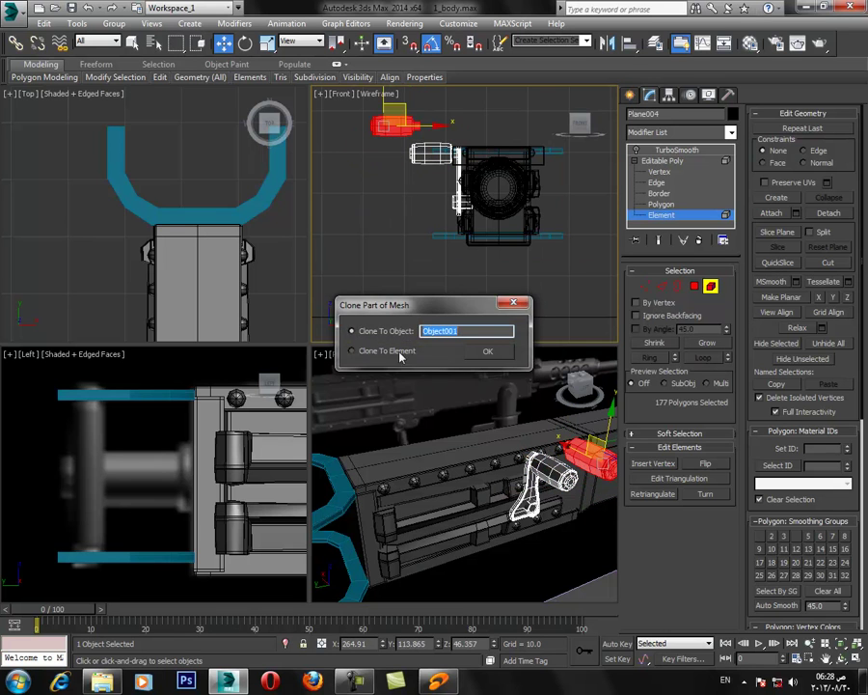
{"action": "left_click", "coordinate": [496, 353]}
Select the copied grip and move it in the Top view to the free end of the bar's left arm.
{"action": "left_click", "coordinate": [671, 161]}
{"action": "left_click_drag", "start_coordinate": [345, 165], "coordinate": [403, 103]}
{"action": "middle_click_drag", "start_coordinate": [202, 208], "coordinate": [237, 212]}
{"action": "key", "text": "alt+w"}
{"action": "scroll", "coordinate": [393, 394], "scroll_direction": "down", "scroll_amount": 5}
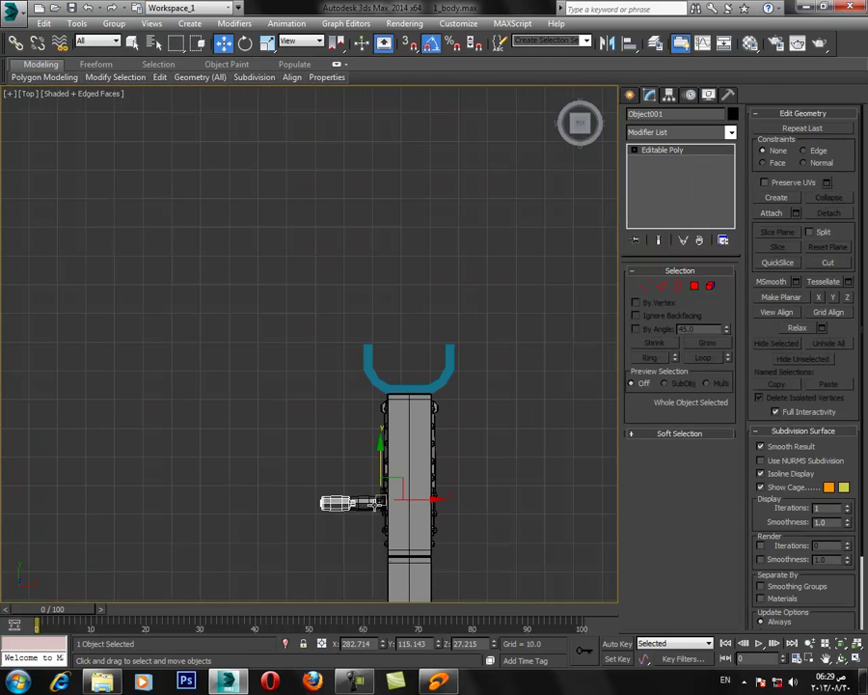
{"action": "left_click_drag", "start_coordinate": [394, 484], "coordinate": [434, 310]}
{"action": "scroll", "coordinate": [435, 310], "scroll_direction": "up", "scroll_amount": 3}
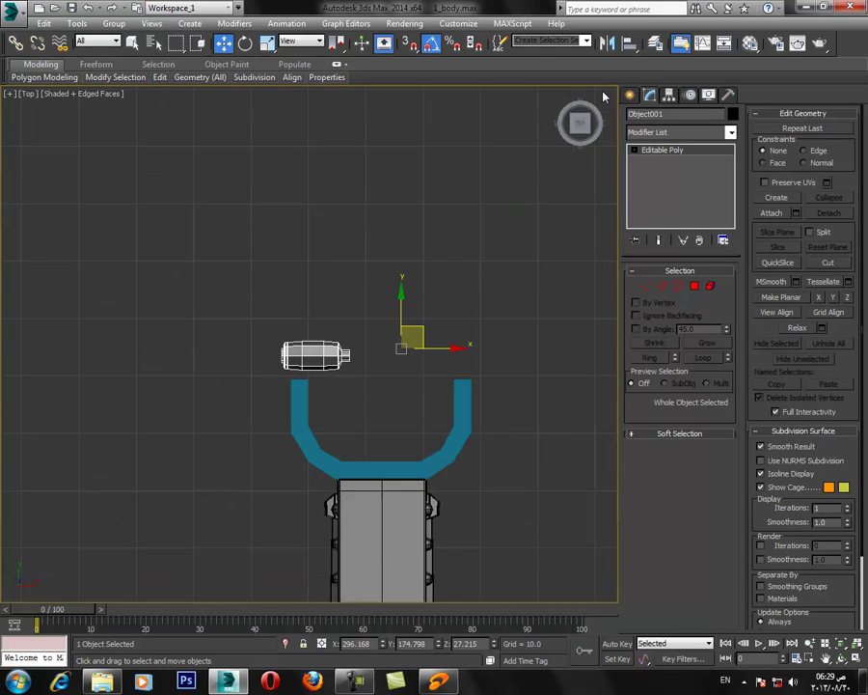
Centre the copied grip's pivot on the object.
{"action": "left_click", "coordinate": [670, 94]}
{"action": "left_click", "coordinate": [672, 183]}
{"action": "left_click", "coordinate": [655, 252]}
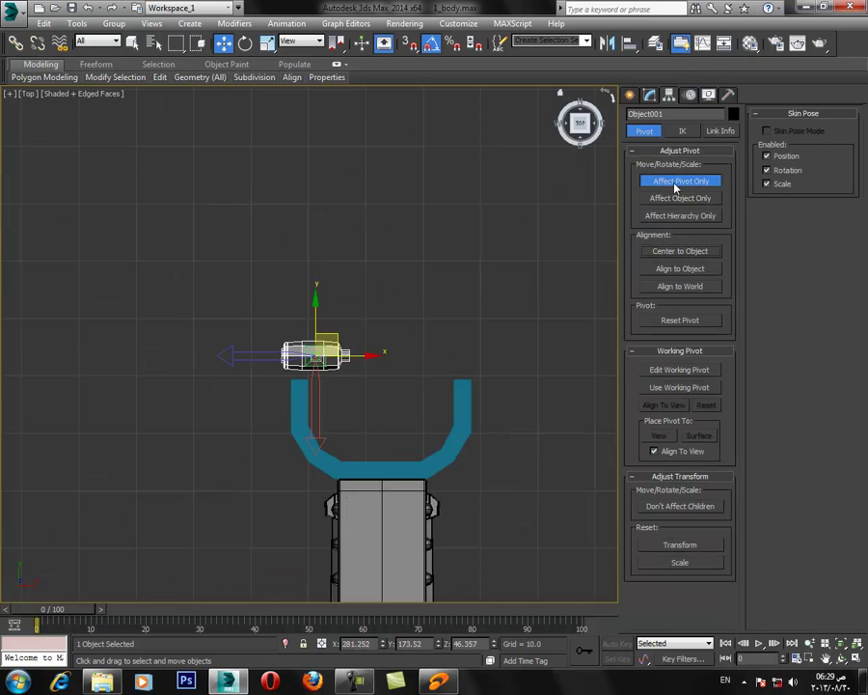
{"action": "left_click", "coordinate": [675, 184]}
Rotate the copied grip upright and centre it over the left arm's end in the Top view.
{"action": "scroll", "coordinate": [340, 301], "scroll_direction": "up", "scroll_amount": 2}
{"action": "key", "text": "e"}
{"action": "left_click_drag", "start_coordinate": [323, 376], "coordinate": [392, 376]}
{"action": "key", "text": "ctrl+z"}
{"action": "key", "text": "w"}
{"action": "mouse_move", "coordinate": [319, 357]}
{"action": "left_mouse_down"}
{"action": "mouse_move", "coordinate": [300, 371]}
{"action": "mouse_move", "coordinate": [309, 355]}
{"action": "mouse_move", "coordinate": [302, 372]}
{"action": "left_mouse_up"}
{"action": "key", "text": "r"}
{"action": "key", "text": "w"}
{"action": "key", "text": "F4"}
{"action": "scroll", "coordinate": [328, 407], "scroll_direction": "up", "scroll_amount": 5}
{"action": "left_click_drag", "start_coordinate": [253, 332], "coordinate": [248, 333]}
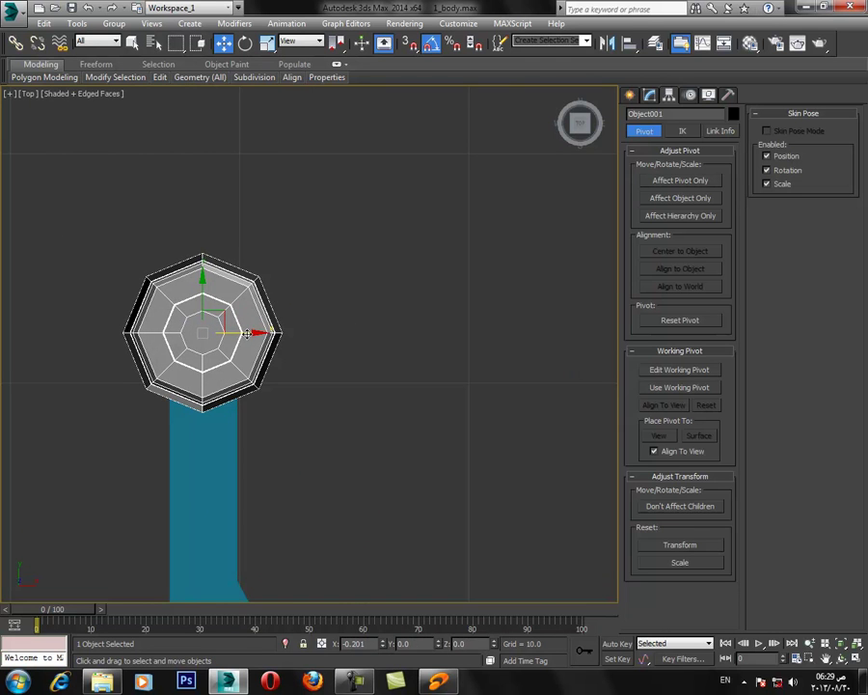
Move the upright grip down in the Left view so its top end meets the upper bar's free end.
{"action": "left_click", "coordinate": [854, 658]}
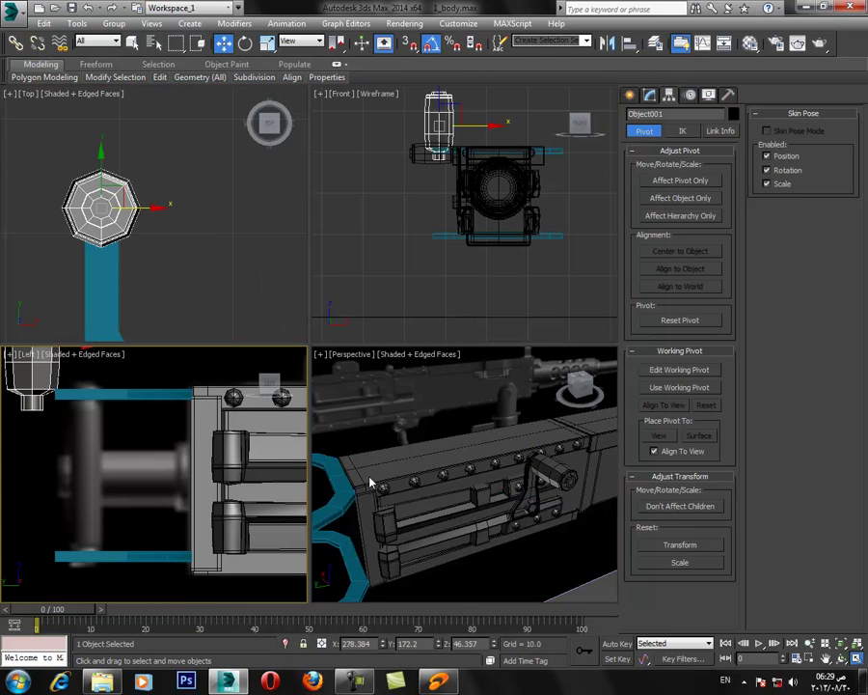
{"action": "key", "text": "alt+w"}
{"action": "left_click_drag", "start_coordinate": [172, 183], "coordinate": [210, 328]}
Lower the vertex ring just beneath the grip's top cap in the Left view.
{"action": "left_click", "coordinate": [647, 98]}
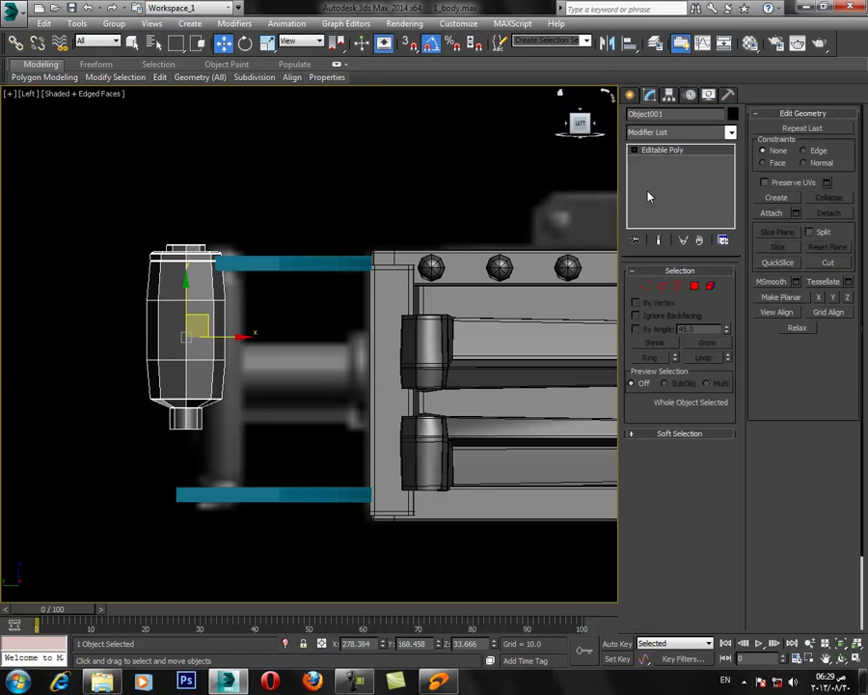
{"action": "key", "text": "F3"}
{"action": "left_click", "coordinate": [645, 286]}
{"action": "left_click_drag", "start_coordinate": [140, 277], "coordinate": [138, 278]}
{"action": "left_click_drag", "start_coordinate": [196, 223], "coordinate": [196, 235]}
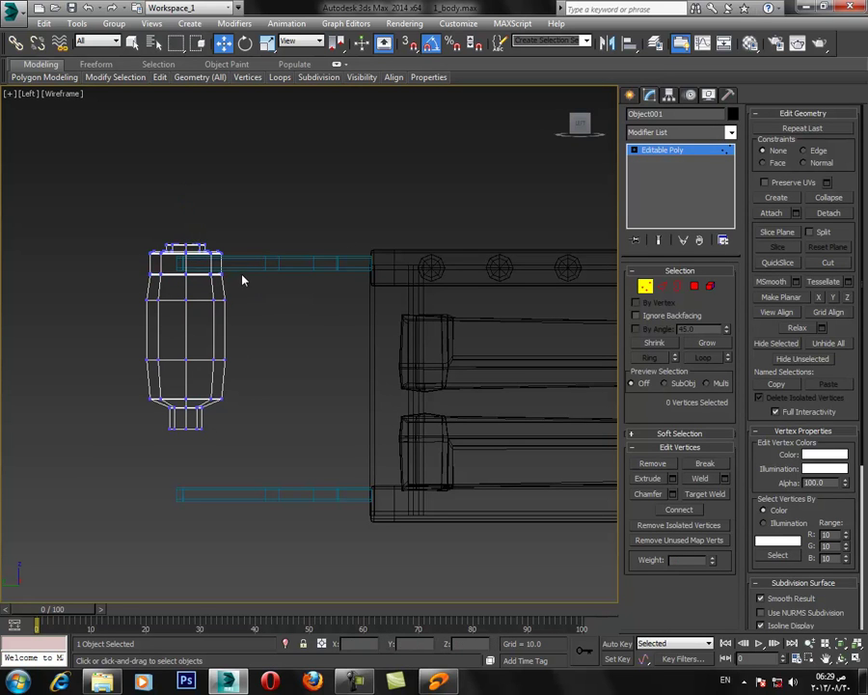
{"action": "left_click_drag", "start_coordinate": [59, 281], "coordinate": [58, 281]}
{"action": "key", "text": "w"}
{"action": "left_click", "coordinate": [261, 351]}
{"action": "key", "text": "F3"}
{"action": "middle_click_drag", "start_coordinate": [225, 345], "coordinate": [240, 330]}
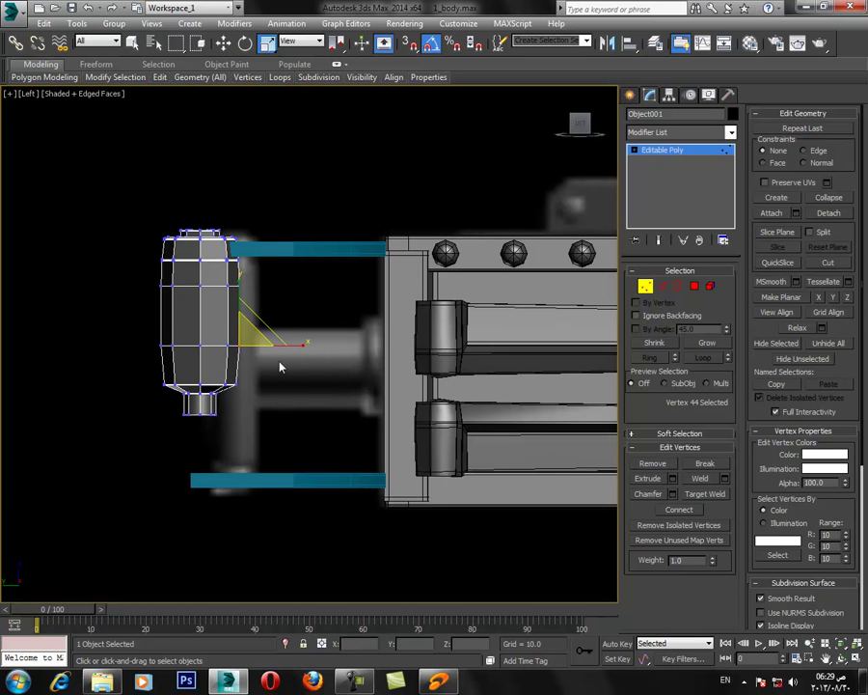
Delete the vertices of the grip's lower part and move the open bottom ring down slightly.
{"action": "left_click_drag", "start_coordinate": [8, 458], "coordinate": [7, 459]}
{"action": "key", "text": "Delete"}
{"action": "key", "text": "w"}
{"action": "left_click_drag", "start_coordinate": [204, 305], "coordinate": [206, 319]}
Apply Symmetry to the half grip on the Z axis and lower the mirror plane so the grip spans both bars.
{"action": "left_click", "coordinate": [697, 149]}
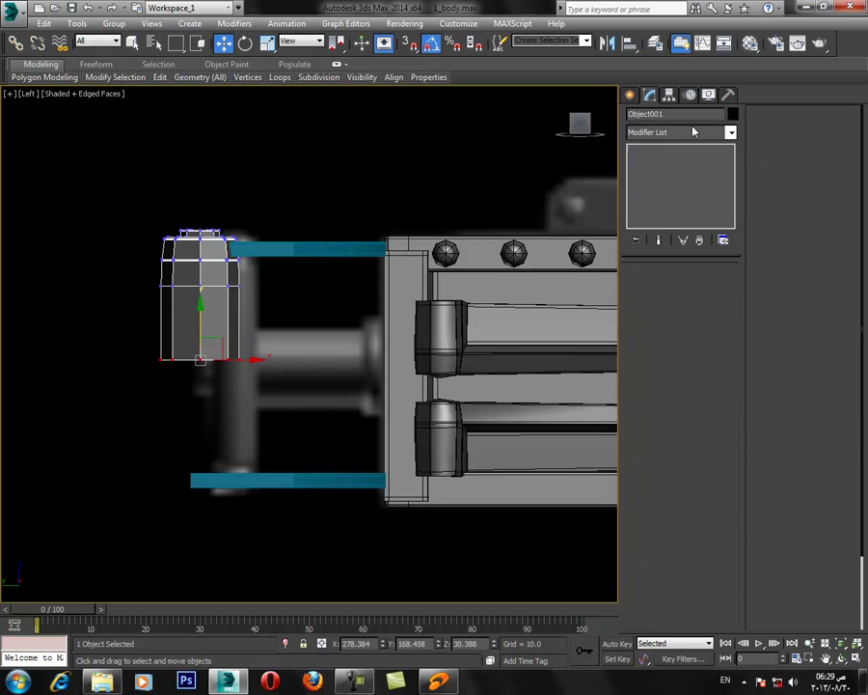
{"action": "left_click", "coordinate": [694, 131]}
{"action": "key", "text": "s"}
{"action": "key", "text": "s"}
{"action": "key", "text": "s"}
{"action": "key", "text": "s"}
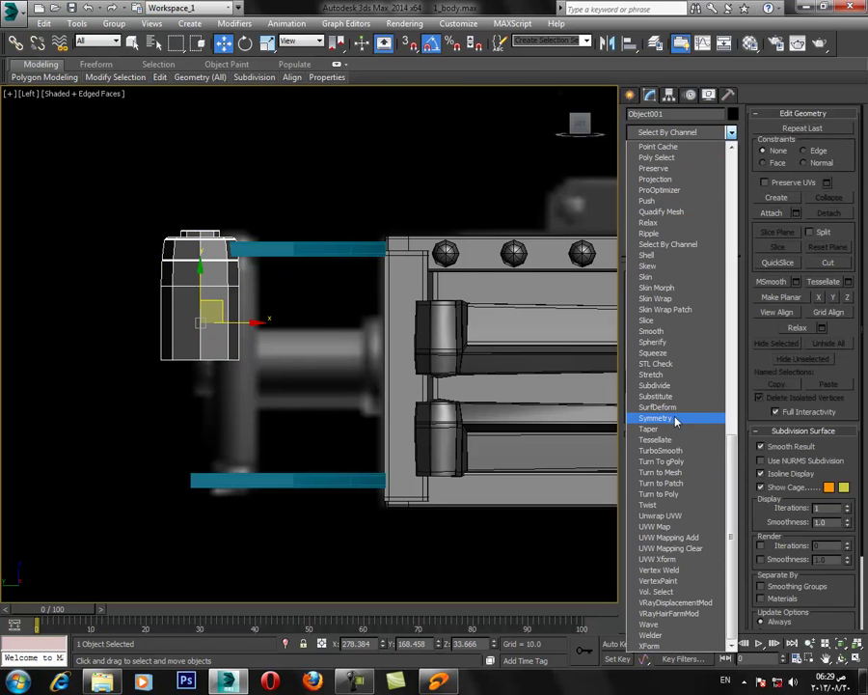
{"action": "left_click", "coordinate": [675, 418]}
{"action": "left_click", "coordinate": [680, 297]}
{"action": "left_click", "coordinate": [702, 297]}
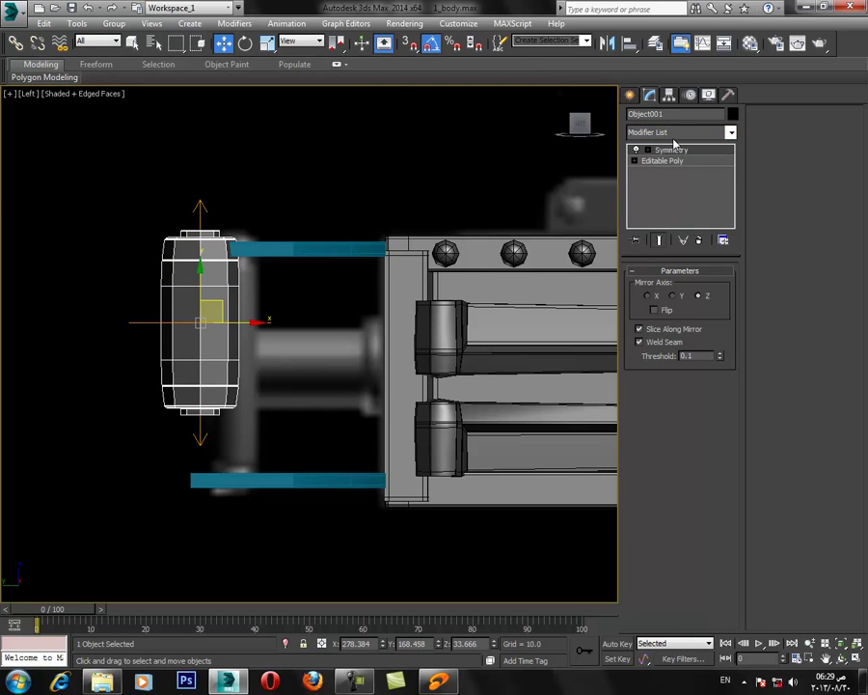
{"action": "left_click", "coordinate": [671, 149]}
{"action": "left_click_drag", "start_coordinate": [211, 269], "coordinate": [205, 330]}
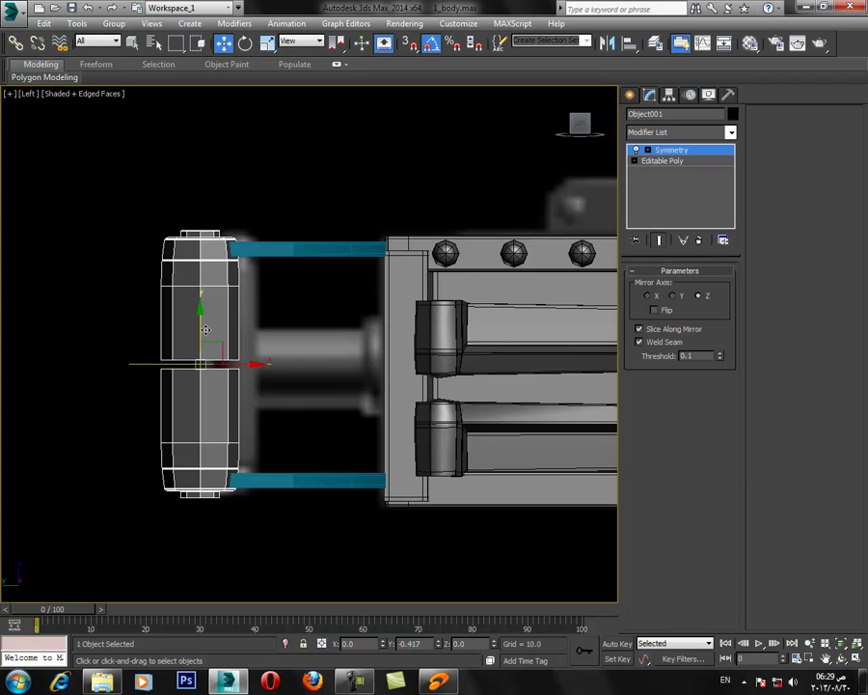
Lower the open bottom vertex ring of the half grip, with the Symmetry end result shown, until both halves meet.
{"action": "left_click", "coordinate": [635, 161]}
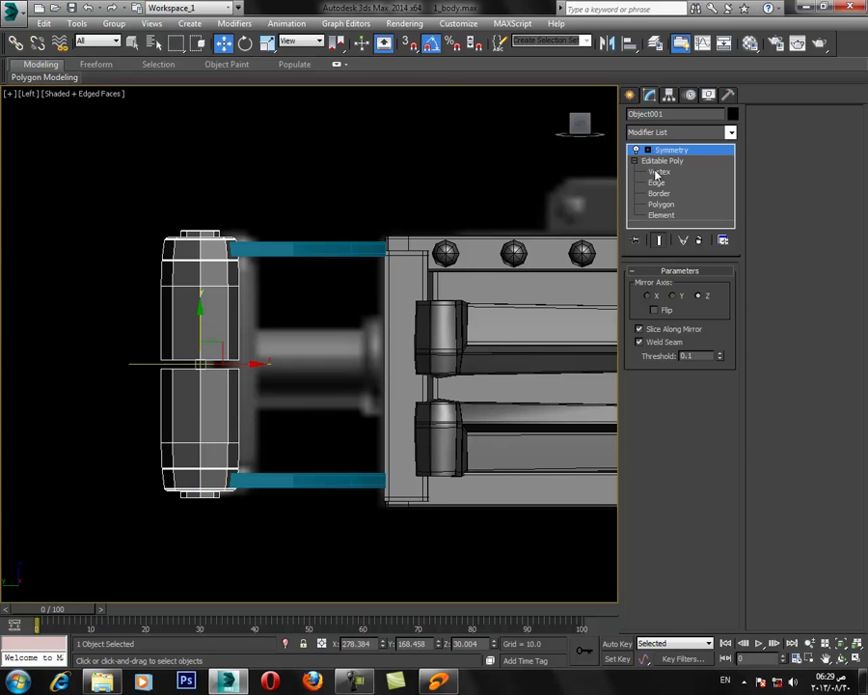
{"action": "left_click", "coordinate": [657, 172]}
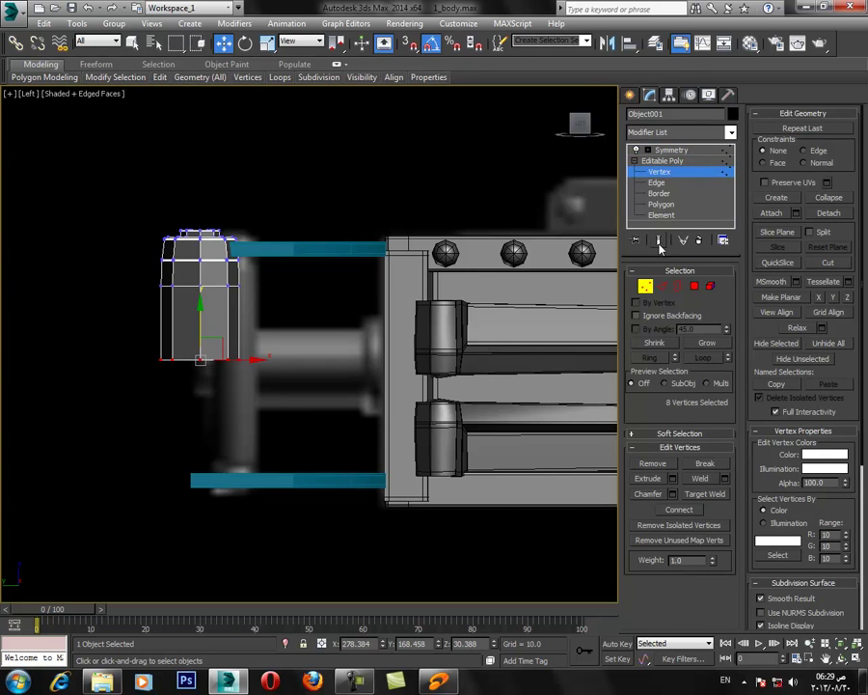
{"action": "left_click", "coordinate": [659, 242]}
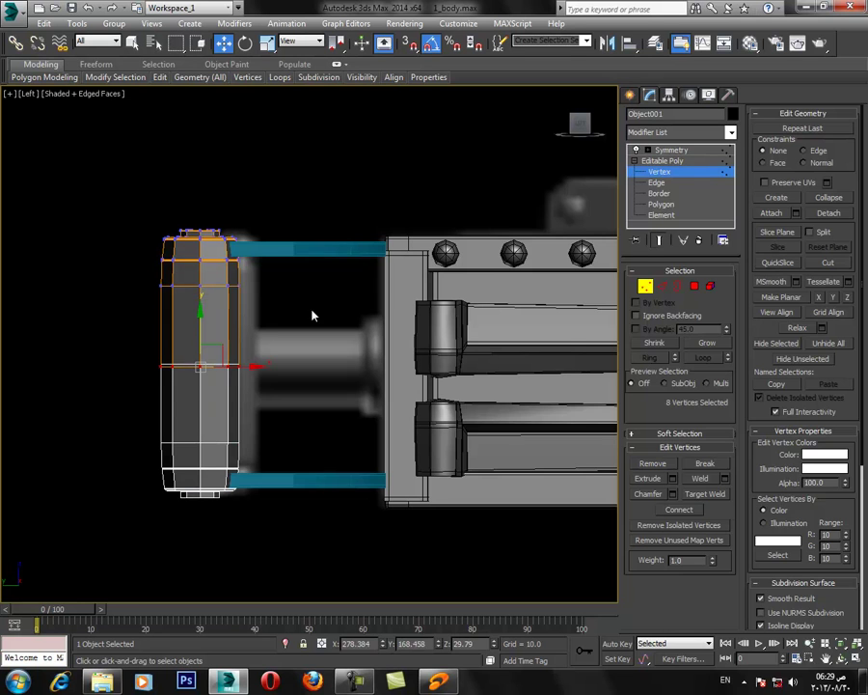
{"action": "left_click", "coordinate": [687, 172]}
{"action": "left_click", "coordinate": [645, 286]}
Scale the grip's middle vertex ring to 105 percent and the ring above it to 102 percent.
{"action": "key", "text": "r"}
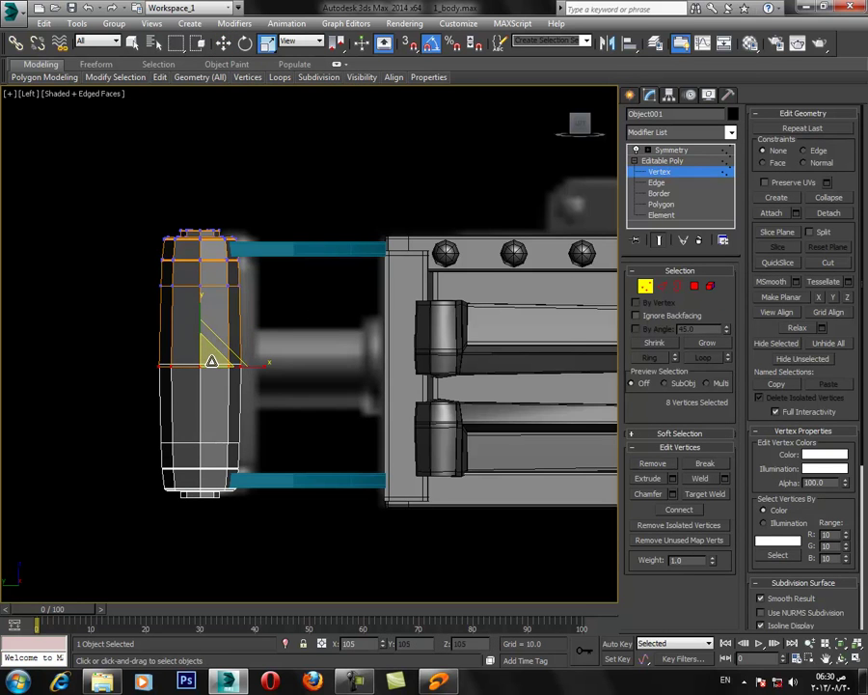
{"action": "left_click_drag", "start_coordinate": [257, 274], "coordinate": [87, 296]}
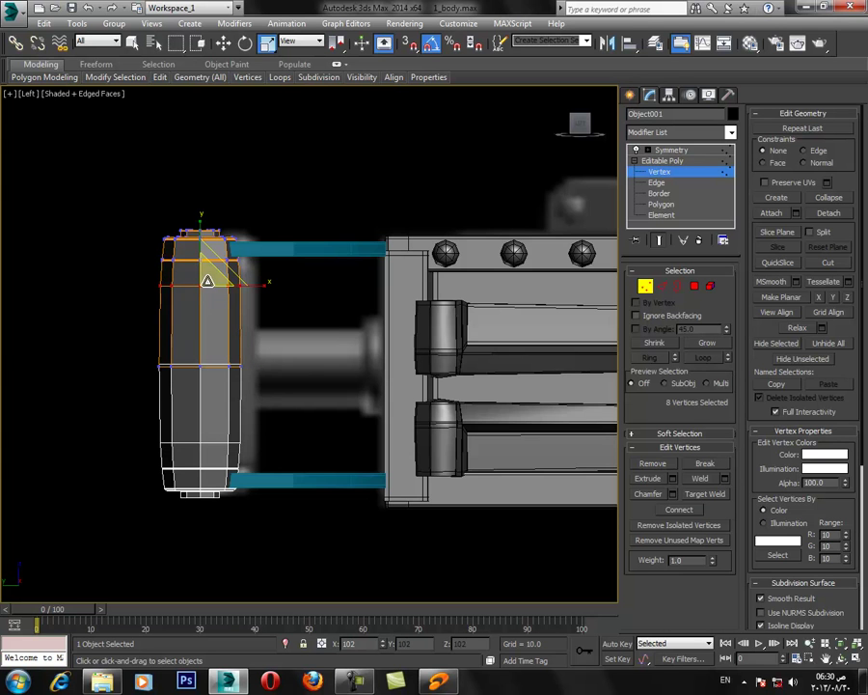
{"action": "left_click", "coordinate": [857, 659]}
{"action": "left_click", "coordinate": [601, 554]}
{"action": "left_click", "coordinate": [857, 659]}
{"action": "middle_click_drag", "start_coordinate": [421, 437], "coordinate": [522, 393]}
{"action": "key", "text": "z"}
{"action": "middle_click_drag", "start_coordinate": [319, 415], "coordinate": [425, 386], "text": "alt"}
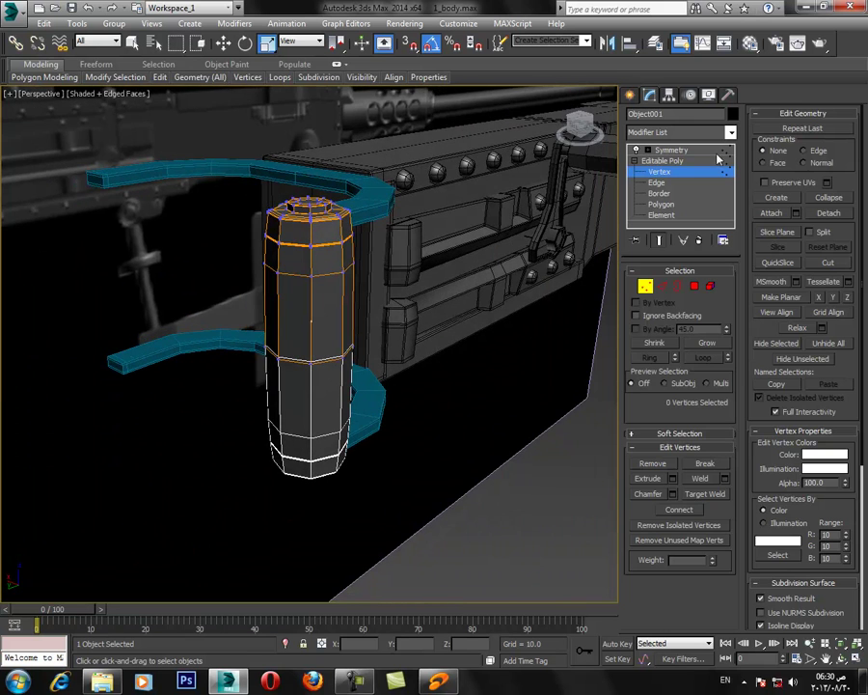
{"action": "left_click", "coordinate": [672, 162]}
{"action": "left_click", "coordinate": [672, 151]}
Examine the mirrored grip and its joints with the upper and lower bars in the Perspective view.
{"action": "middle_click_drag", "start_coordinate": [420, 284], "coordinate": [236, 307], "text": "alt"}
{"action": "middle_click_drag", "start_coordinate": [364, 266], "coordinate": [348, 253], "text": "alt"}
{"action": "left_click", "coordinate": [370, 240]}
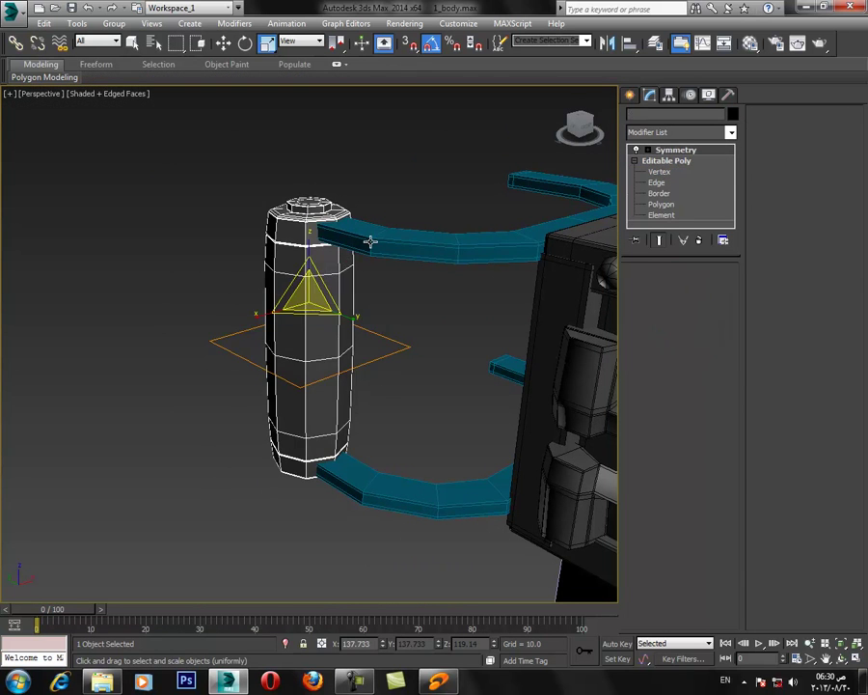
{"action": "left_click", "coordinate": [330, 284]}
{"action": "mouse_move", "coordinate": [421, 297]}
{"action": "middle_mouse_down", "text": "alt"}
{"action": "mouse_move", "coordinate": [429, 315]}
{"action": "mouse_move", "coordinate": [416, 308]}
{"action": "middle_mouse_up", "text": "alt"}
{"action": "scroll", "coordinate": [415, 307], "scroll_direction": "up", "scroll_amount": 3}
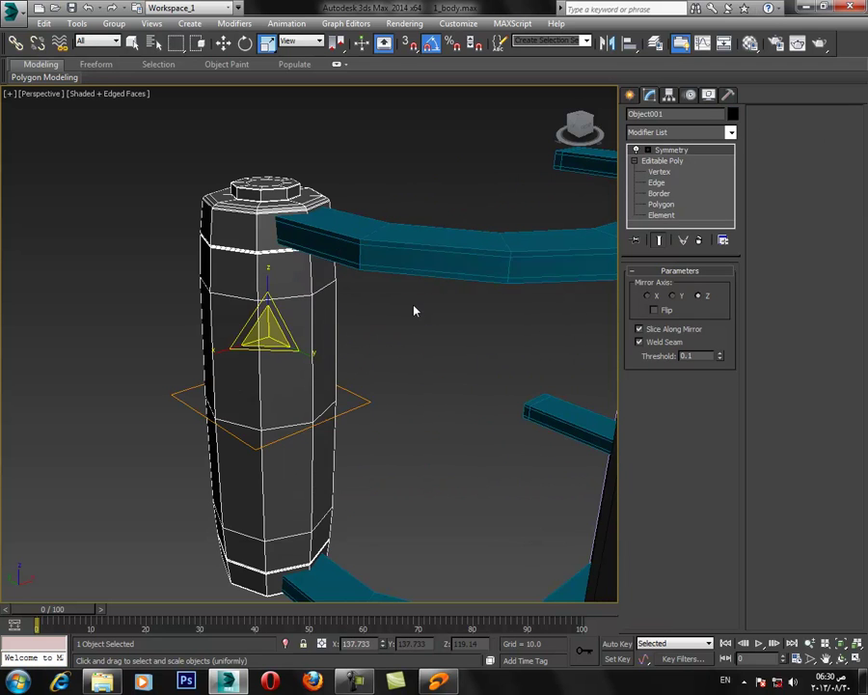
{"action": "scroll", "coordinate": [355, 289], "scroll_direction": "down", "scroll_amount": 3}
{"action": "middle_click_drag", "start_coordinate": [370, 374], "coordinate": [387, 384], "text": "alt"}
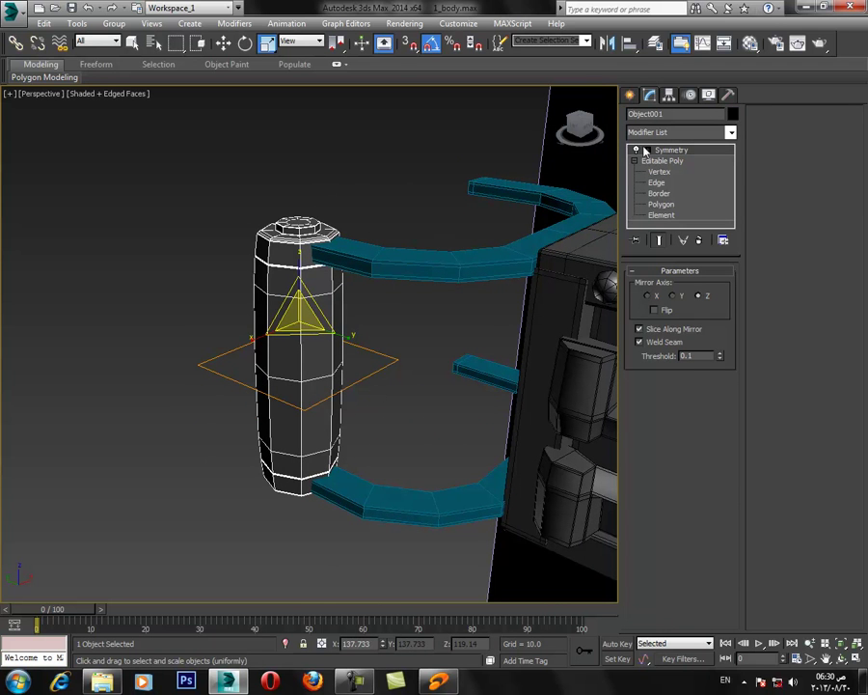
Remove the Symmetry modifier from the U-shaped bars and delete the lower bar.
{"action": "left_click", "coordinate": [404, 314]}
{"action": "left_click", "coordinate": [387, 504]}
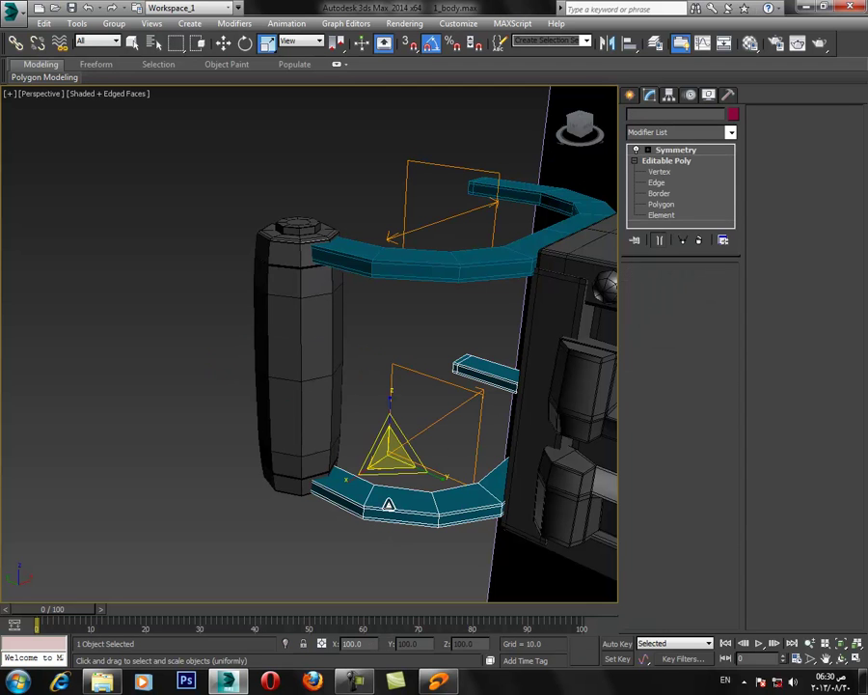
{"action": "left_click", "coordinate": [700, 240]}
{"action": "middle_click_drag", "start_coordinate": [396, 337], "coordinate": [431, 371]}
{"action": "key", "text": "ctrl+z"}
{"action": "left_click", "coordinate": [700, 241]}
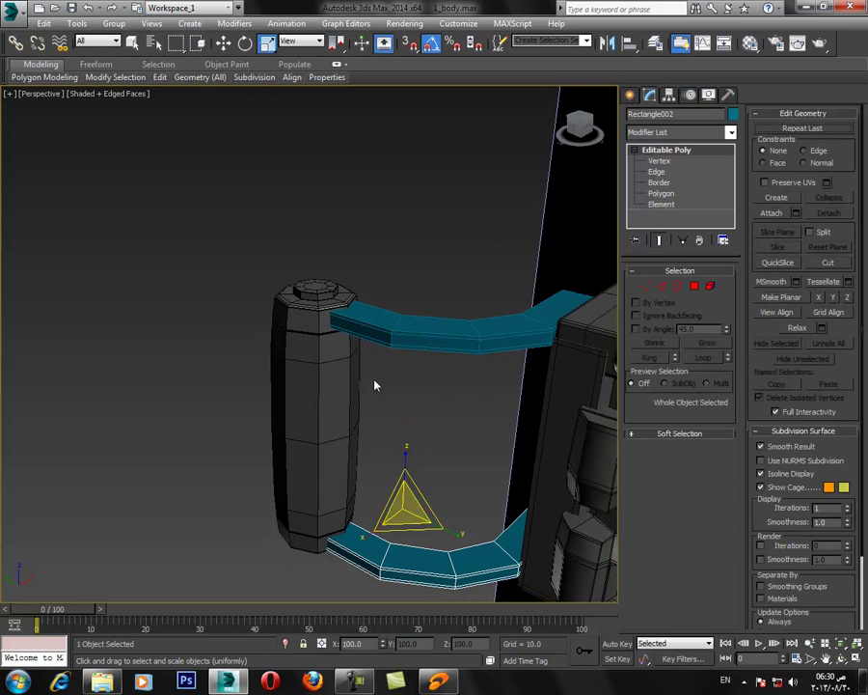
{"action": "key", "text": "Delete"}
Move the end vertices of the upper bar out of the grip so the bar stops just short of it.
{"action": "left_click", "coordinate": [308, 322]}
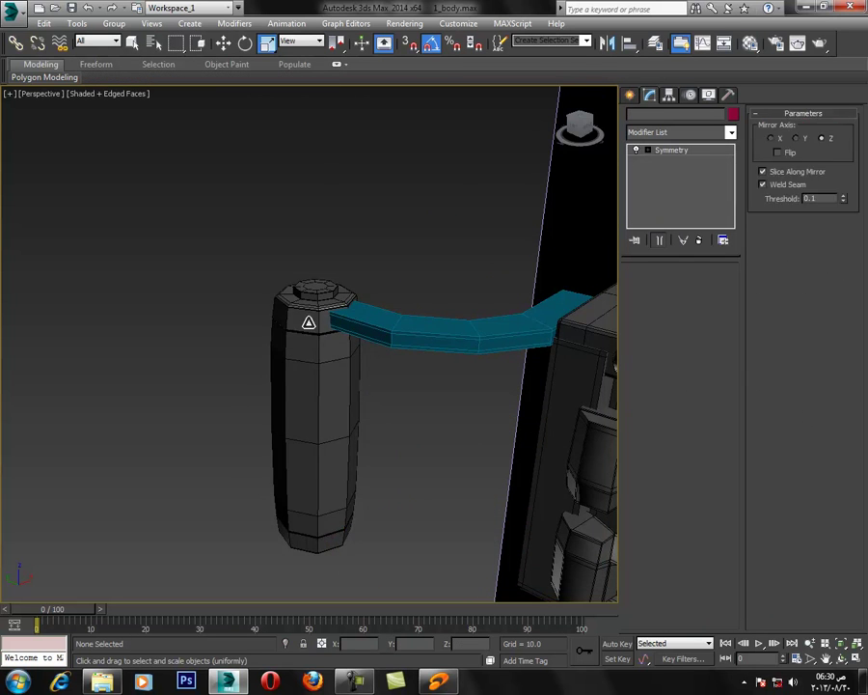
{"action": "middle_click_drag", "start_coordinate": [382, 324], "coordinate": [386, 376]}
{"action": "scroll", "coordinate": [386, 377], "scroll_direction": "up", "scroll_amount": 4}
{"action": "key", "text": "F3"}
{"action": "key", "text": "F3"}
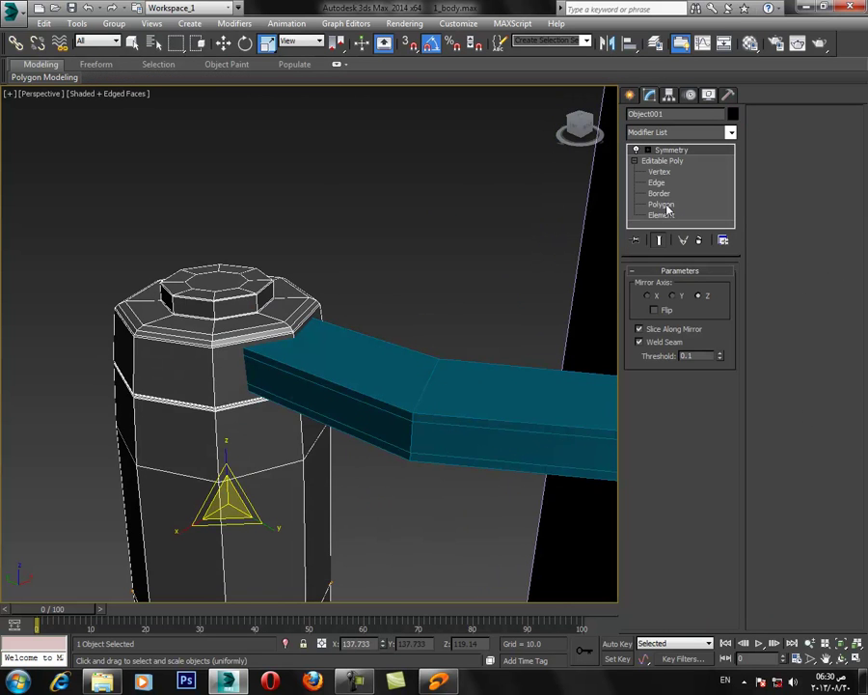
{"action": "left_click", "coordinate": [406, 376]}
{"action": "key", "text": "F3"}
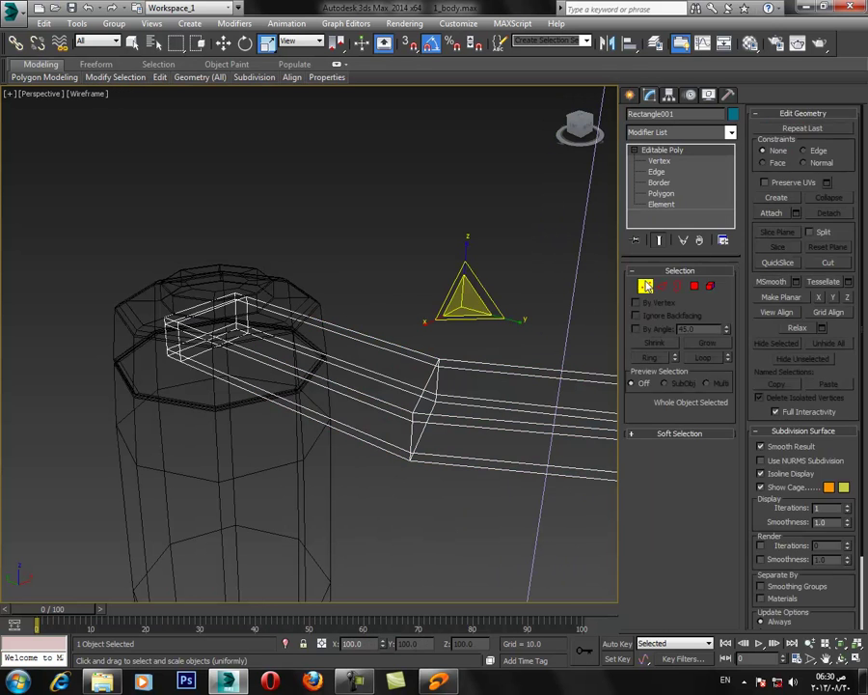
{"action": "left_click", "coordinate": [647, 287]}
{"action": "left_click_drag", "start_coordinate": [285, 239], "coordinate": [101, 419]}
{"action": "middle_click_drag", "start_coordinate": [219, 407], "coordinate": [218, 346], "text": "alt"}
{"action": "key", "text": "w"}
{"action": "left_click_drag", "start_coordinate": [187, 312], "coordinate": [314, 344]}
{"action": "key", "text": "F3"}
{"action": "middle_click_drag", "start_coordinate": [434, 357], "coordinate": [415, 314], "text": "alt"}
{"action": "scroll", "coordinate": [415, 314], "scroll_direction": "up", "scroll_amount": 3}
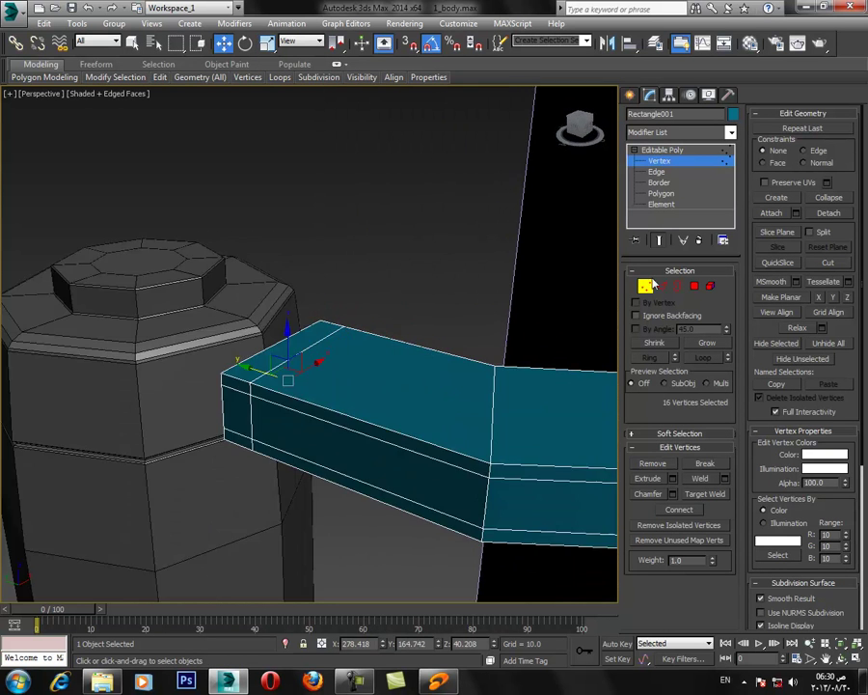
Delete the polygons at the upper bar's end beside the grip, leaving that end open.
{"action": "left_click", "coordinate": [694, 287]}
{"action": "middle_click_drag", "start_coordinate": [285, 391], "coordinate": [321, 382], "text": "alt"}
{"action": "key", "text": "F3"}
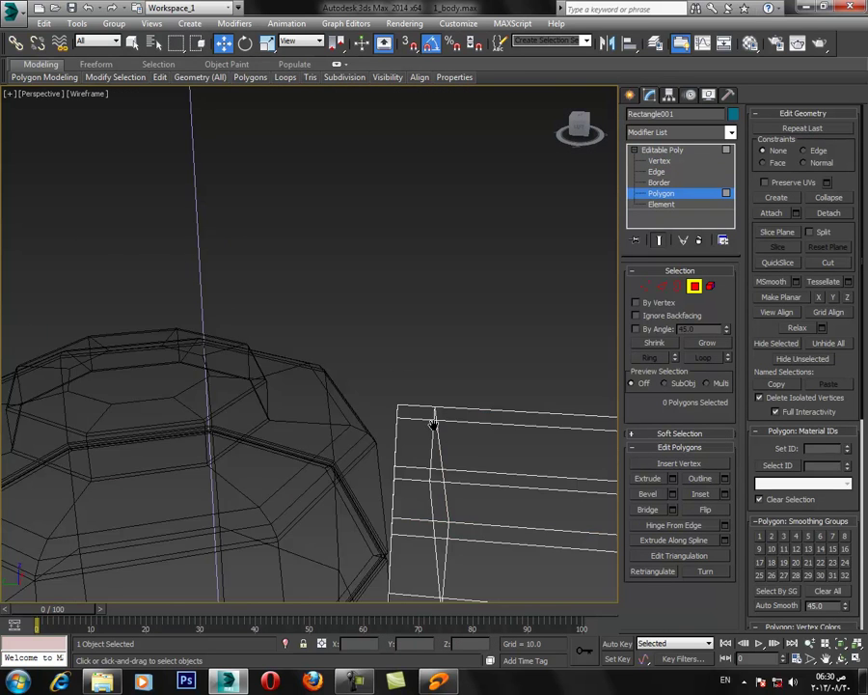
{"action": "scroll", "coordinate": [439, 427], "scroll_direction": "up", "scroll_amount": 3}
{"action": "middle_click_drag", "start_coordinate": [439, 427], "coordinate": [399, 258]}
{"action": "scroll", "coordinate": [390, 214], "scroll_direction": "down", "scroll_amount": 5}
{"action": "scroll", "coordinate": [376, 210], "scroll_direction": "up", "scroll_amount": 4}
{"action": "scroll", "coordinate": [297, 290], "scroll_direction": "down", "scroll_amount": 4}
{"action": "left_click_drag", "start_coordinate": [215, 235], "coordinate": [328, 523]}
{"action": "key", "text": "Delete"}
{"action": "middle_click_drag", "start_coordinate": [349, 506], "coordinate": [340, 497], "text": "alt"}
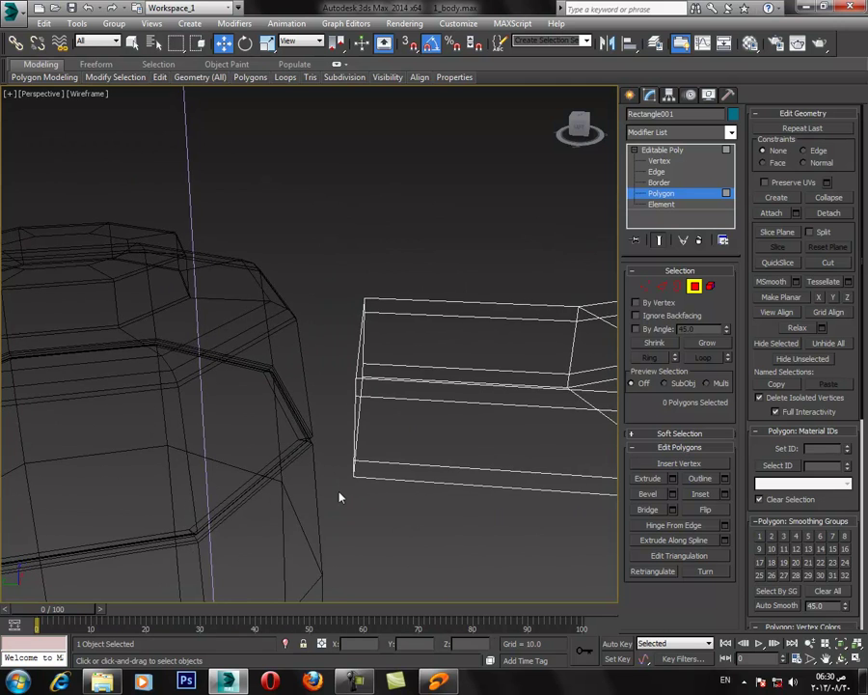
{"action": "key", "text": "F3"}
{"action": "scroll", "coordinate": [361, 394], "scroll_direction": "down", "scroll_amount": 3}
{"action": "middle_click_drag", "start_coordinate": [360, 394], "coordinate": [302, 409], "text": "alt"}
{"action": "scroll", "coordinate": [302, 409], "scroll_direction": "down", "scroll_amount": 3}
{"action": "left_click", "coordinate": [669, 151]}
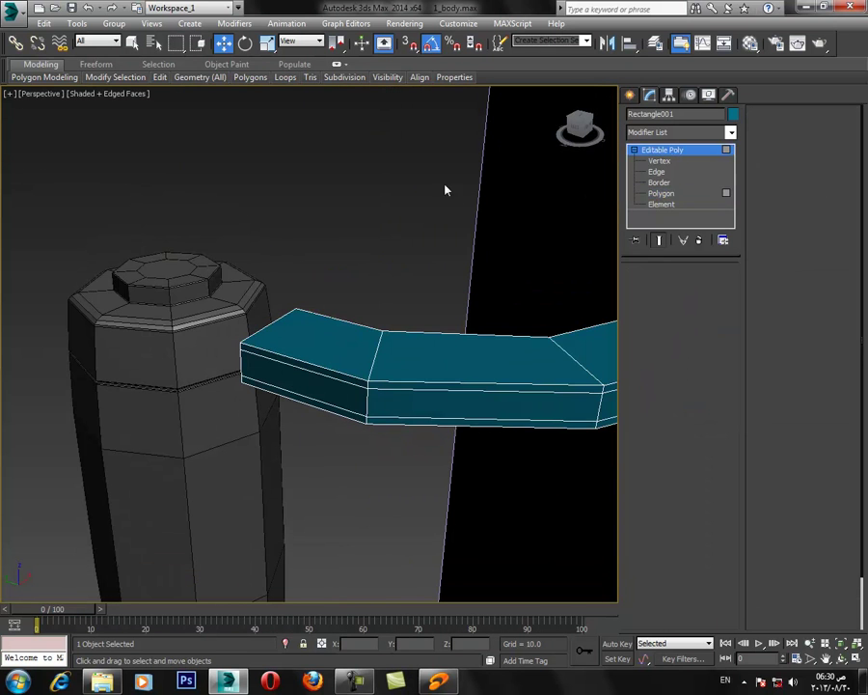
Extrude the grip's two upper side faces that point toward the bar's open end.
{"action": "left_click", "coordinate": [219, 309]}
{"action": "left_click", "coordinate": [665, 205]}
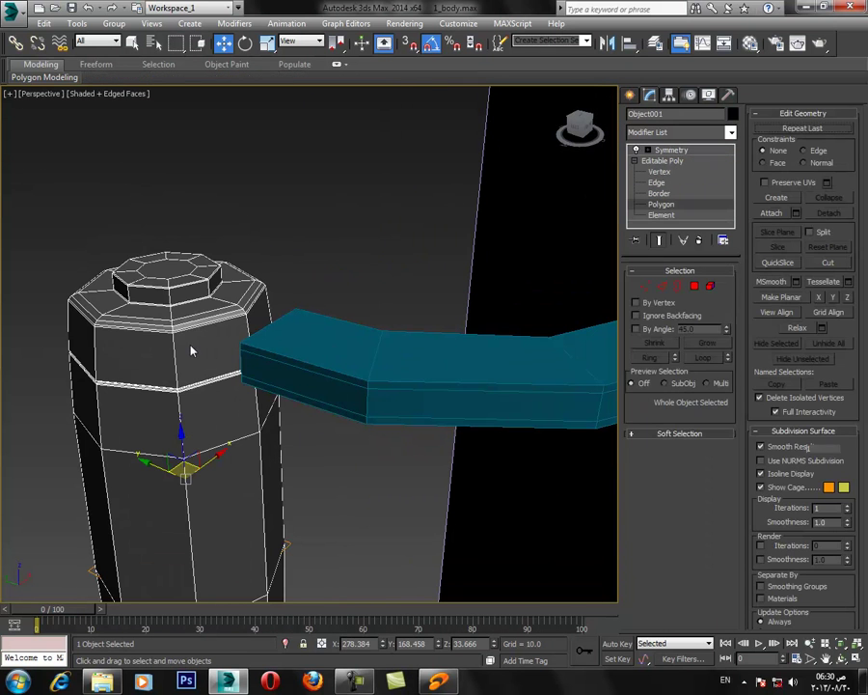
{"action": "left_click", "coordinate": [192, 350]}
{"action": "middle_click_drag", "start_coordinate": [271, 388], "coordinate": [252, 440], "text": "alt"}
{"action": "left_click", "coordinate": [260, 312], "text": "ctrl"}
{"action": "key", "text": "ctrl+z"}
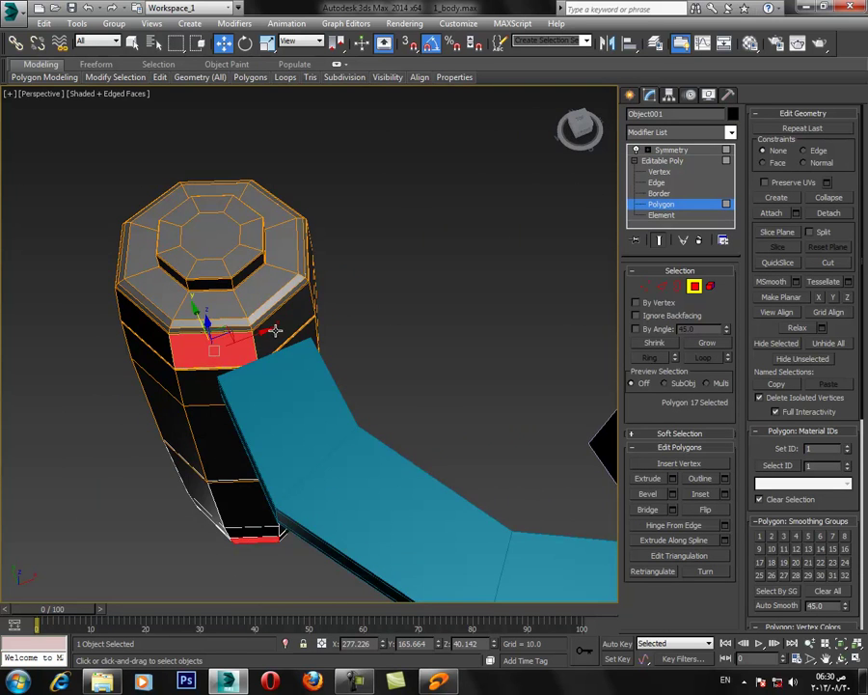
{"action": "left_click", "coordinate": [276, 331], "text": "ctrl"}
{"action": "middle_click_drag", "start_coordinate": [278, 331], "coordinate": [321, 317], "text": "alt"}
{"action": "scroll", "coordinate": [374, 337], "scroll_direction": "up", "scroll_amount": 3}
{"action": "middle_click_drag", "start_coordinate": [378, 340], "coordinate": [430, 301], "text": "alt"}
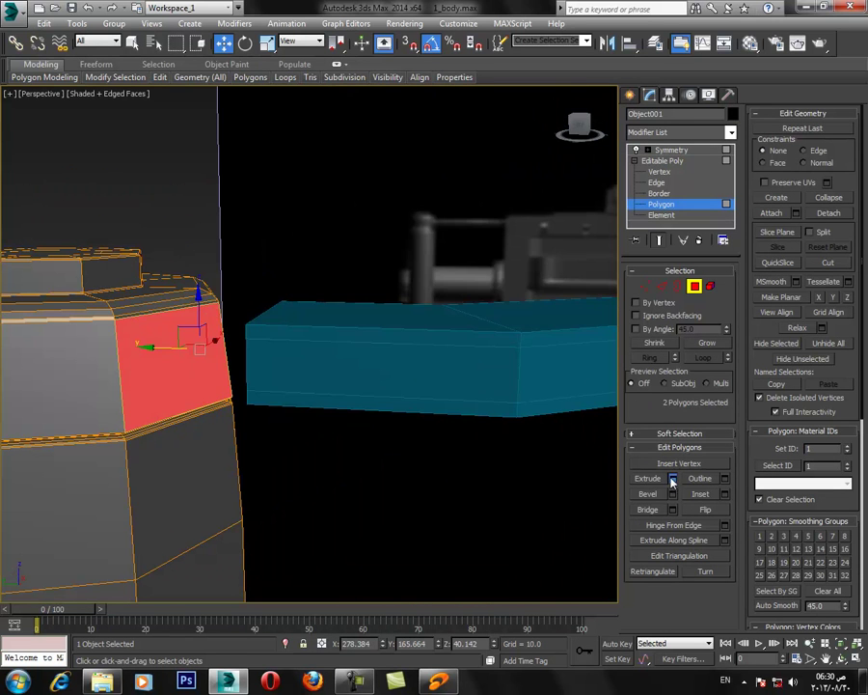
{"action": "left_click", "coordinate": [674, 480]}
{"action": "right_click", "coordinate": [320, 371]}
{"action": "left_click_drag", "start_coordinate": [320, 372], "coordinate": [326, 367]}
{"action": "left_click", "coordinate": [319, 390]}
Delete the two extruded cap faces so the grip's stub is open toward the bar.
{"action": "key", "text": "Delete"}
{"action": "middle_click_drag", "start_coordinate": [333, 381], "coordinate": [374, 386], "text": "alt"}
{"action": "left_click", "coordinate": [682, 162]}
Attach the upper bar to the grip object.
{"action": "middle_click_drag", "start_coordinate": [405, 317], "coordinate": [535, 323], "text": "alt"}
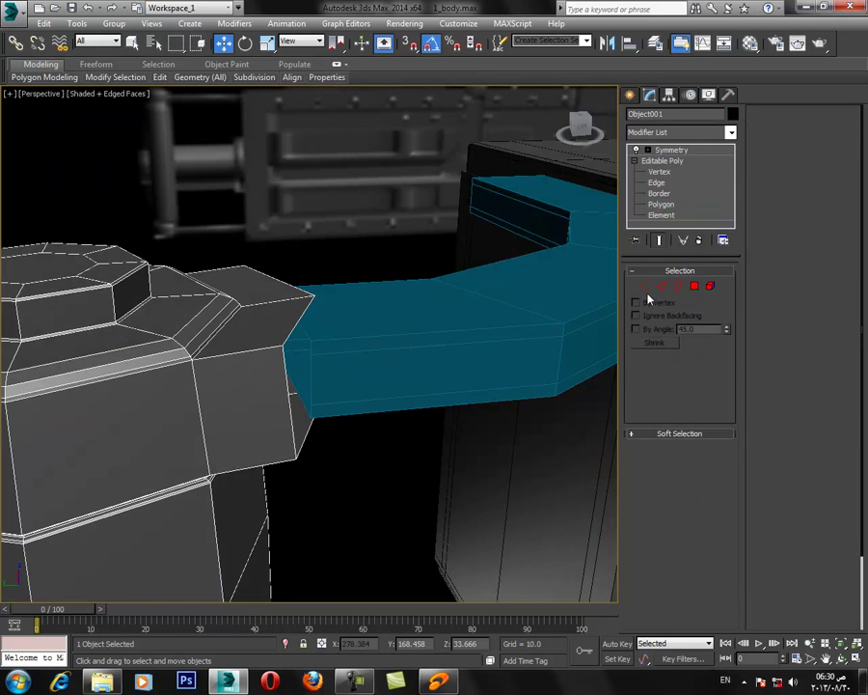
{"action": "left_click", "coordinate": [773, 216]}
{"action": "left_click", "coordinate": [451, 330]}
{"action": "right_click", "coordinate": [451, 330]}
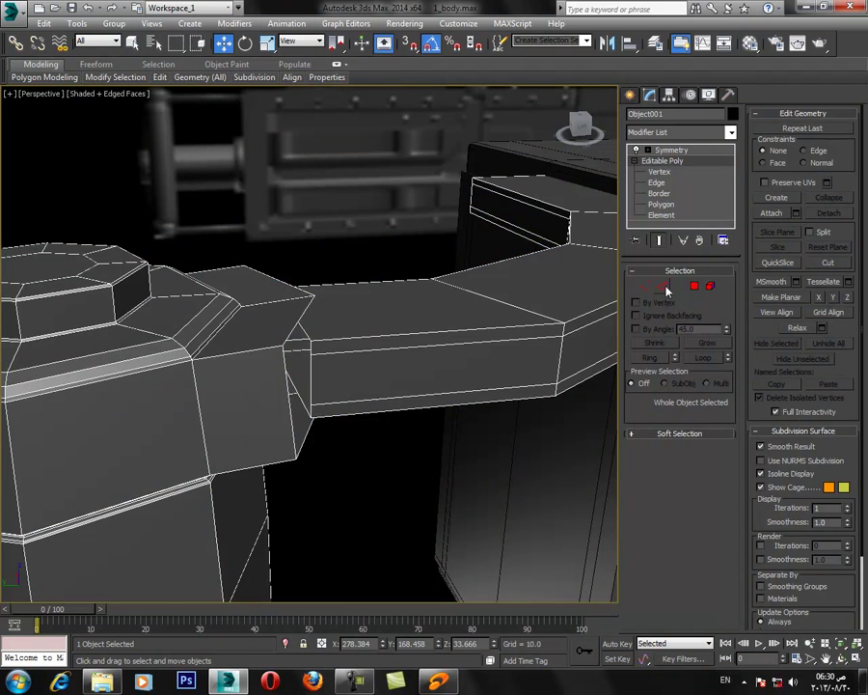
Target-weld the corner vertices of the grip's open stub to the matching vertices of the bar's end.
{"action": "left_click", "coordinate": [647, 287]}
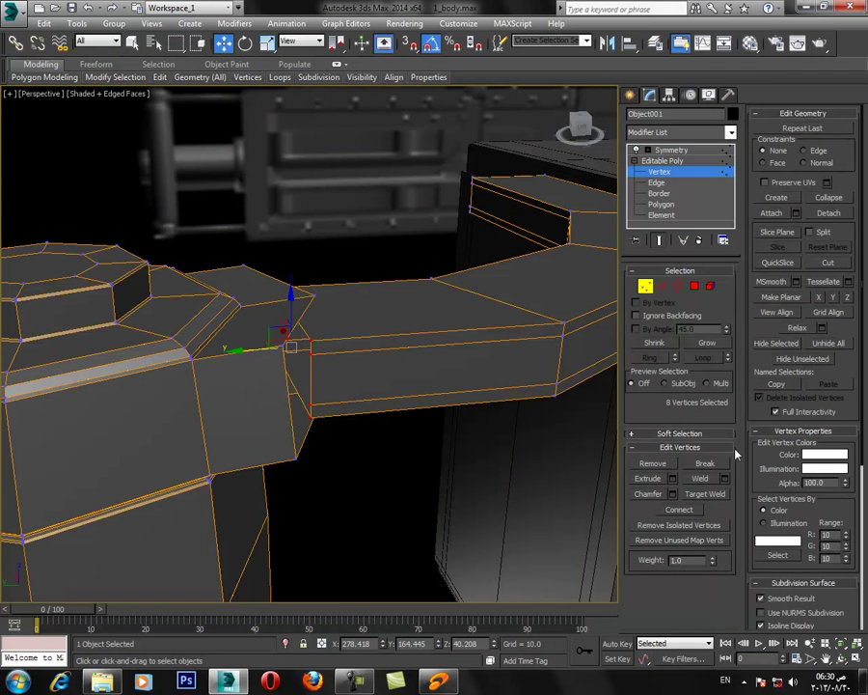
{"action": "left_click", "coordinate": [710, 495]}
{"action": "middle_click_drag", "start_coordinate": [386, 403], "coordinate": [197, 351], "text": "alt"}
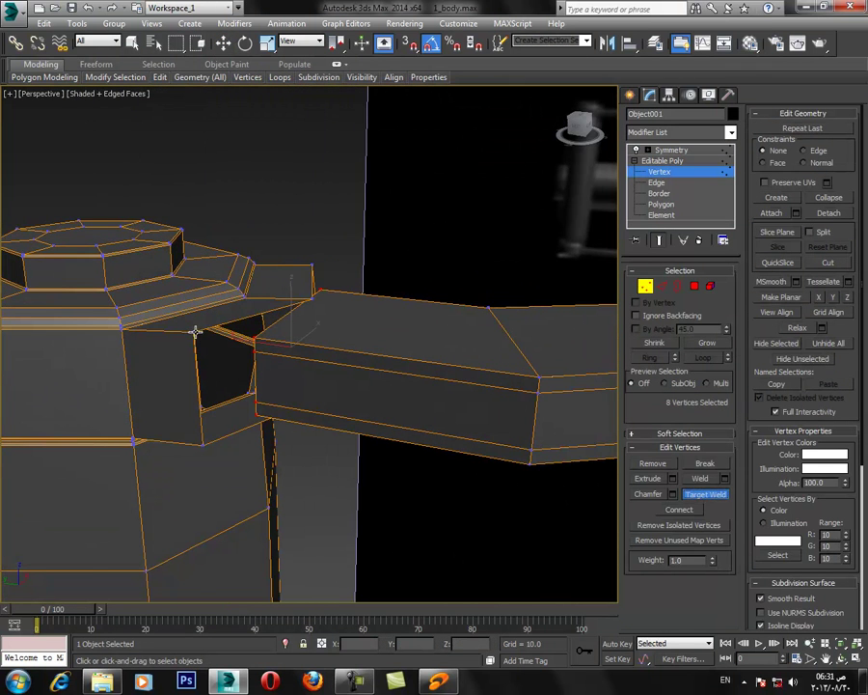
{"action": "left_click", "coordinate": [202, 442]}
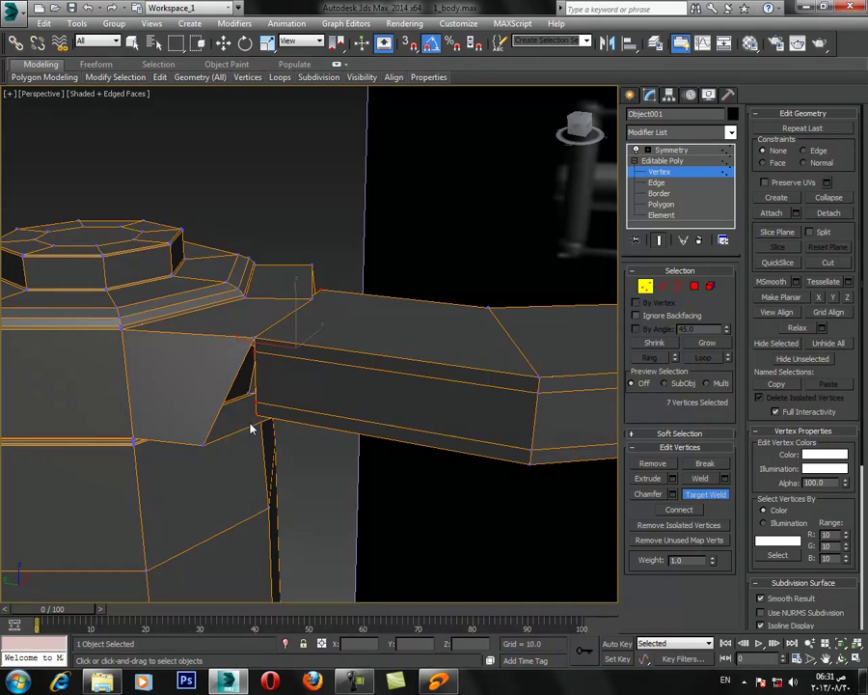
{"action": "left_click", "coordinate": [260, 419]}
{"action": "middle_click_drag", "start_coordinate": [411, 337], "coordinate": [389, 344], "text": "alt"}
{"action": "left_click", "coordinate": [332, 342]}
{"action": "left_click", "coordinate": [373, 430]}
{"action": "left_click", "coordinate": [328, 398]}
{"action": "middle_click_drag", "start_coordinate": [329, 400], "coordinate": [413, 317], "text": "alt"}
{"action": "middle_click_drag", "start_coordinate": [267, 357], "coordinate": [375, 358], "text": "alt"}
{"action": "key", "text": "w"}
Connect the bar's crosswise edges on its top and underside to add a lengthwise centre edge line.
{"action": "left_click", "coordinate": [666, 289]}
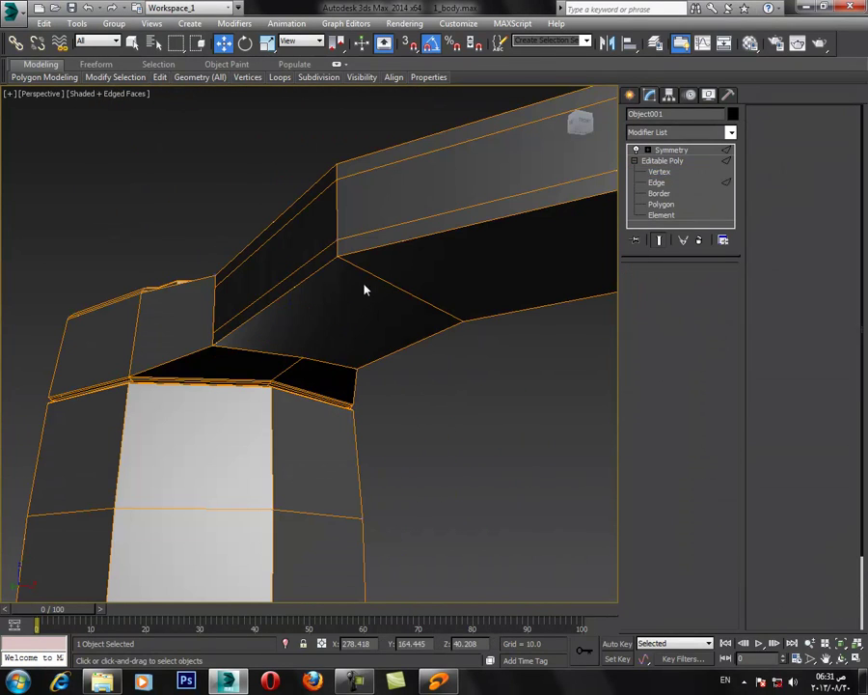
{"action": "left_click", "coordinate": [375, 277]}
{"action": "middle_click_drag", "start_coordinate": [286, 317], "coordinate": [298, 397], "text": "alt"}
{"action": "left_click", "coordinate": [382, 233], "text": "ctrl"}
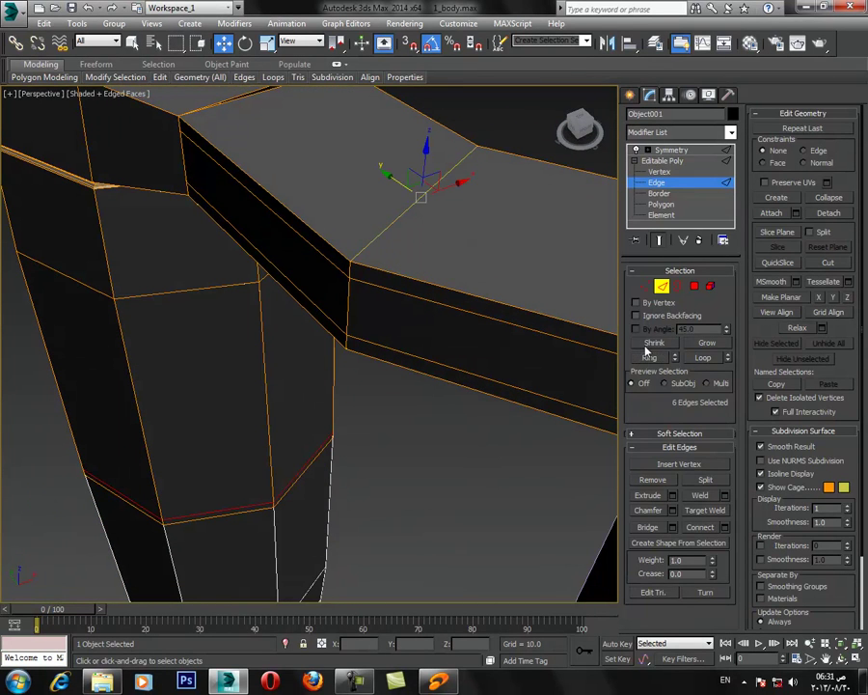
{"action": "left_click", "coordinate": [724, 528]}
{"action": "left_click", "coordinate": [315, 409]}
Target-weld the middle vertices of the grip's stub to the bar's centre line on the top and underside.
{"action": "left_click", "coordinate": [644, 287]}
{"action": "middle_click_drag", "start_coordinate": [307, 310], "coordinate": [331, 444]}
{"action": "left_click", "coordinate": [702, 496]}
{"action": "key", "text": "F3"}
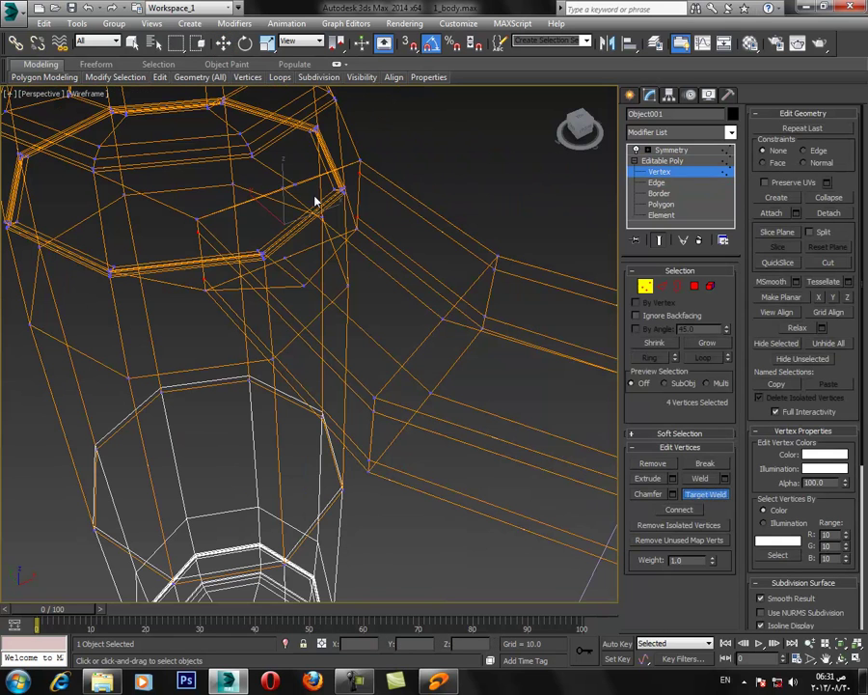
{"action": "key", "text": "F3"}
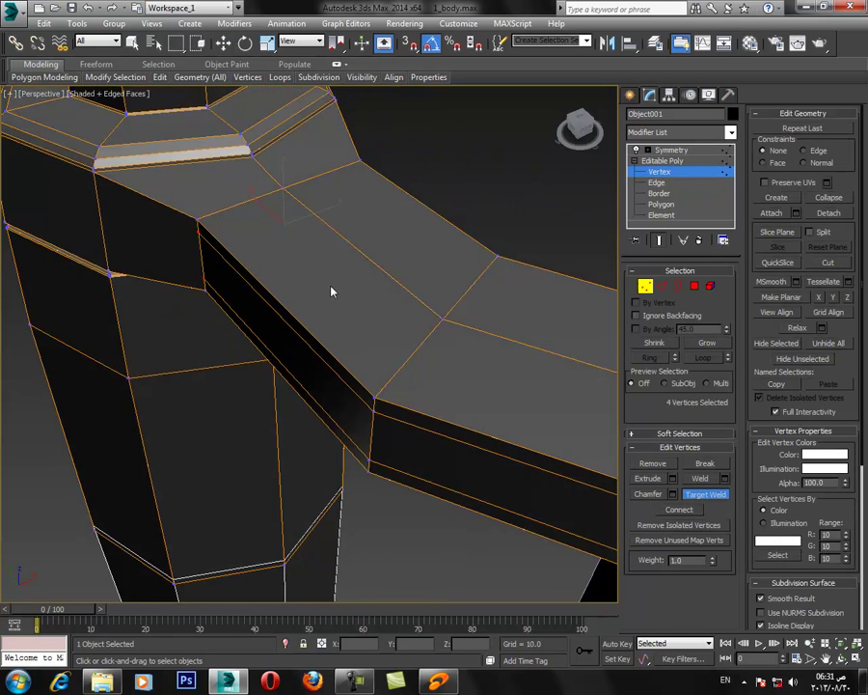
{"action": "scroll", "coordinate": [313, 266], "scroll_direction": "down", "scroll_amount": 4}
{"action": "mouse_move", "coordinate": [275, 334]}
{"action": "middle_mouse_down", "text": "alt"}
{"action": "mouse_move", "coordinate": [296, 188]}
{"action": "mouse_move", "coordinate": [323, 174]}
{"action": "middle_mouse_up", "text": "alt"}
{"action": "scroll", "coordinate": [356, 259], "scroll_direction": "up", "scroll_amount": 3}
{"action": "key", "text": "F3"}
{"action": "middle_click_drag", "start_coordinate": [332, 287], "coordinate": [304, 302], "text": "alt"}
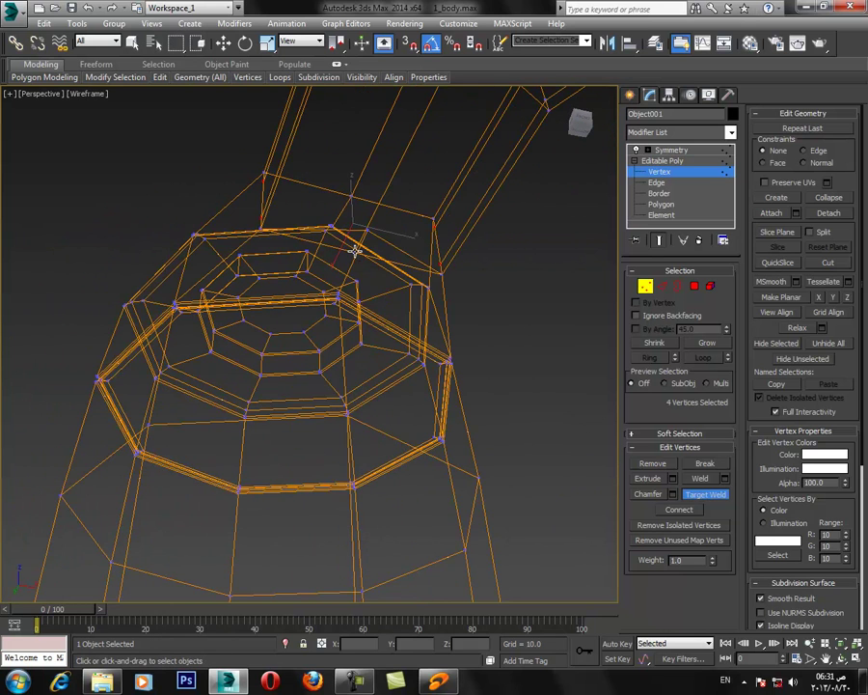
{"action": "key", "text": "F3"}
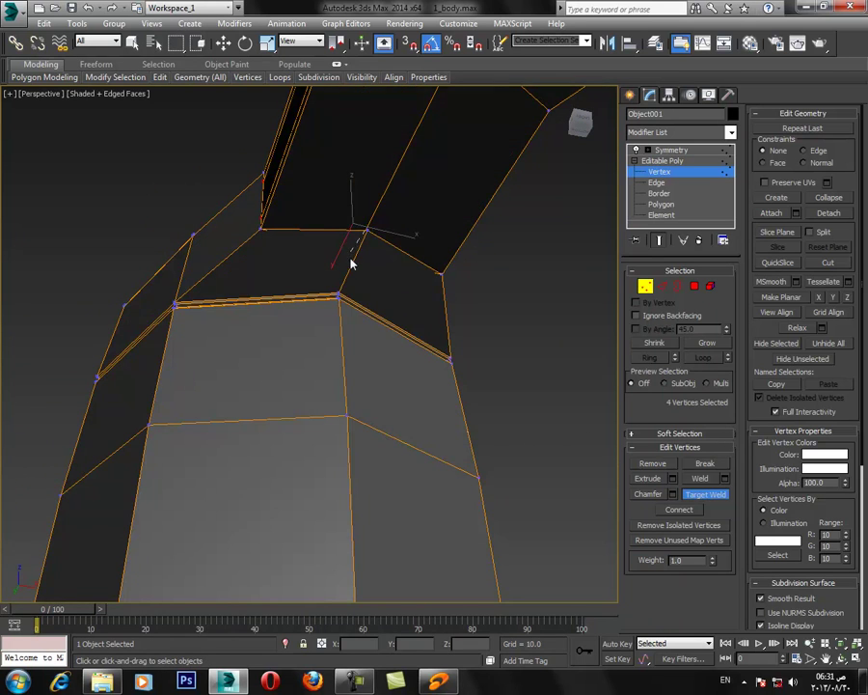
{"action": "key", "text": "F3"}
{"action": "key", "text": "F3"}
{"action": "mouse_move", "coordinate": [365, 287]}
{"action": "middle_mouse_down", "text": "alt"}
{"action": "mouse_move", "coordinate": [358, 282]}
{"action": "mouse_move", "coordinate": [353, 338]}
{"action": "mouse_move", "coordinate": [356, 316]}
{"action": "mouse_move", "coordinate": [424, 379]}
{"action": "middle_mouse_up", "text": "alt"}
{"action": "key", "text": "w"}
{"action": "left_click", "coordinate": [425, 379]}
Remove the two extra lengthwise edge loops from the bar's side.
{"action": "left_click", "coordinate": [661, 287]}
{"action": "left_click", "coordinate": [365, 241]}
{"action": "left_click", "coordinate": [367, 274], "text": "ctrl"}
{"action": "left_click", "coordinate": [703, 357]}
{"action": "middle_click_drag", "start_coordinate": [198, 357], "coordinate": [395, 301], "text": "alt"}
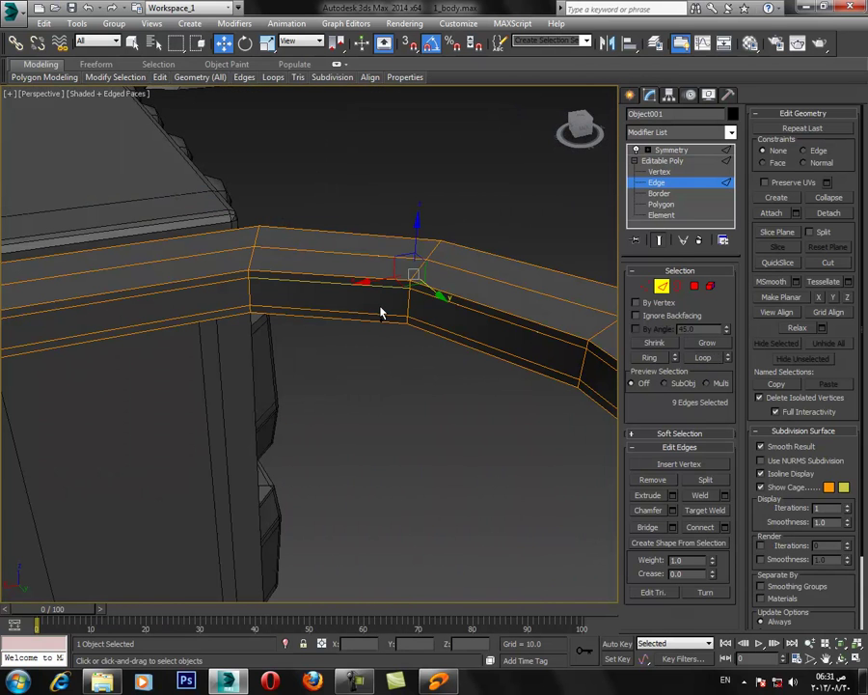
{"action": "left_click", "coordinate": [703, 357]}
{"action": "left_click", "coordinate": [663, 479]}
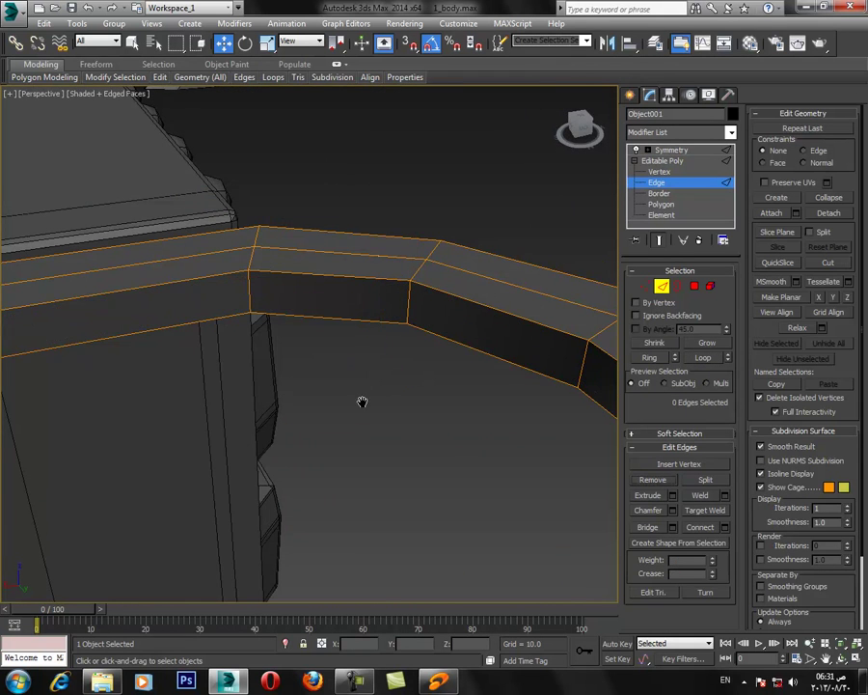
Weld the selected vertices where the bar's end meets the grip's stub.
{"action": "scroll", "coordinate": [367, 422], "scroll_direction": "down", "scroll_amount": 5}
{"action": "mouse_move", "coordinate": [355, 385]}
{"action": "middle_mouse_down", "text": "alt"}
{"action": "mouse_move", "coordinate": [324, 388]}
{"action": "mouse_move", "coordinate": [439, 404]}
{"action": "mouse_move", "coordinate": [362, 402]}
{"action": "middle_mouse_up", "text": "alt"}
{"action": "left_click", "coordinate": [460, 375]}
{"action": "left_click", "coordinate": [643, 357]}
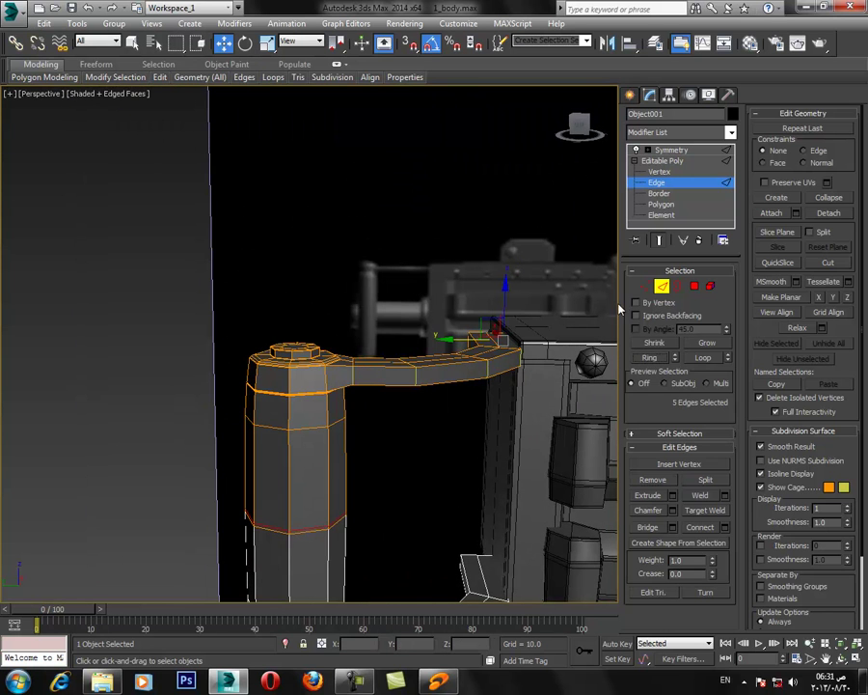
{"action": "left_click", "coordinate": [643, 289]}
{"action": "scroll", "coordinate": [340, 400], "scroll_direction": "up", "scroll_amount": 4}
{"action": "left_click_drag", "start_coordinate": [407, 262], "coordinate": [343, 405]}
{"action": "middle_click_drag", "start_coordinate": [345, 406], "coordinate": [279, 361], "text": "alt"}
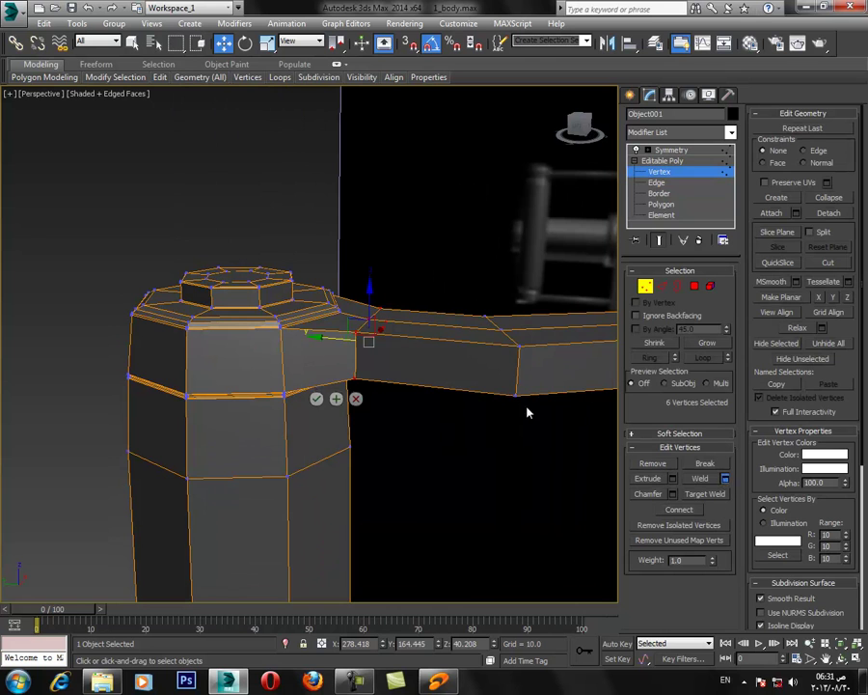
{"action": "left_click", "coordinate": [317, 399]}
Select all vertices of the grip frame mesh and apply Weld with a threshold of 0.0.
{"action": "key", "text": "ctrl+a"}
{"action": "left_click", "coordinate": [724, 479]}
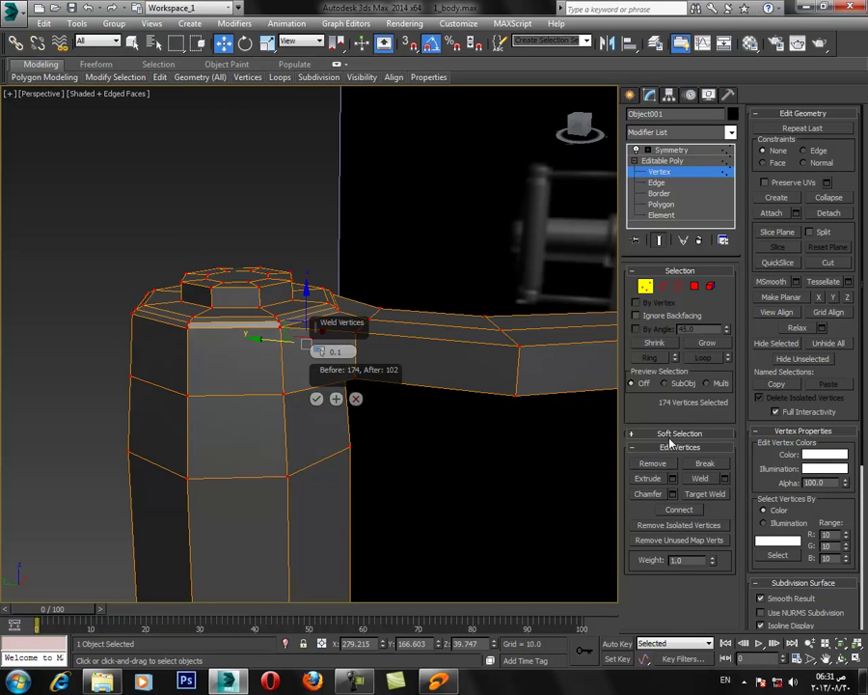
{"action": "left_click", "coordinate": [320, 354]}
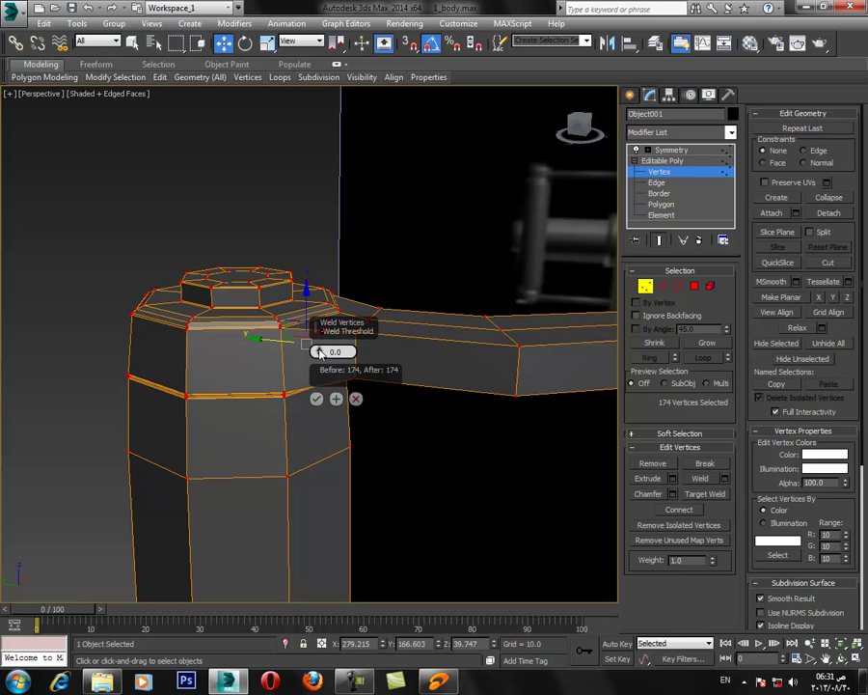
{"action": "left_click", "coordinate": [318, 398]}
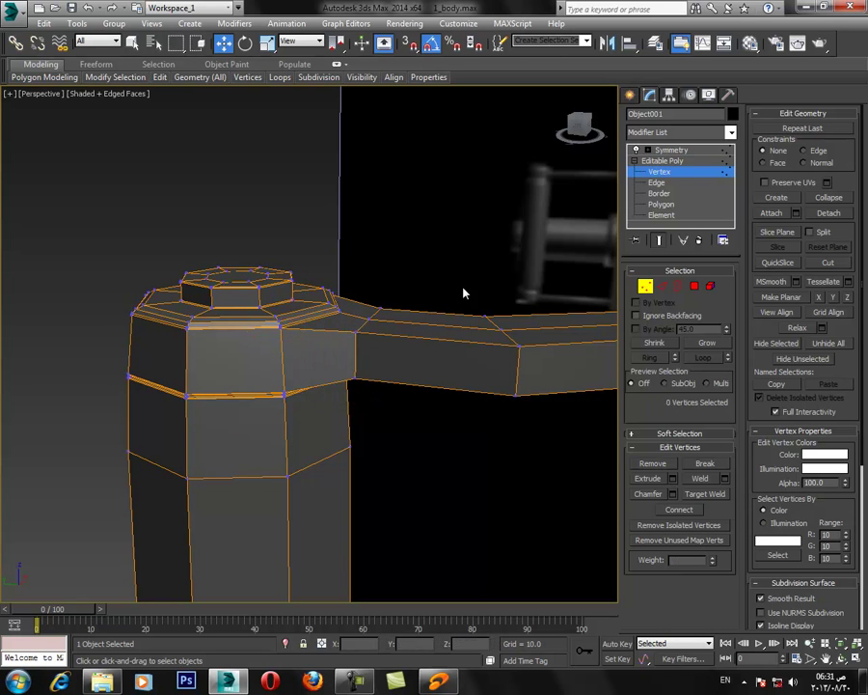
Add a TurboSmooth modifier with 2 iterations above the Symmetry modifier and display the frame without edges.
{"action": "left_click", "coordinate": [660, 289]}
{"action": "left_click", "coordinate": [356, 353]}
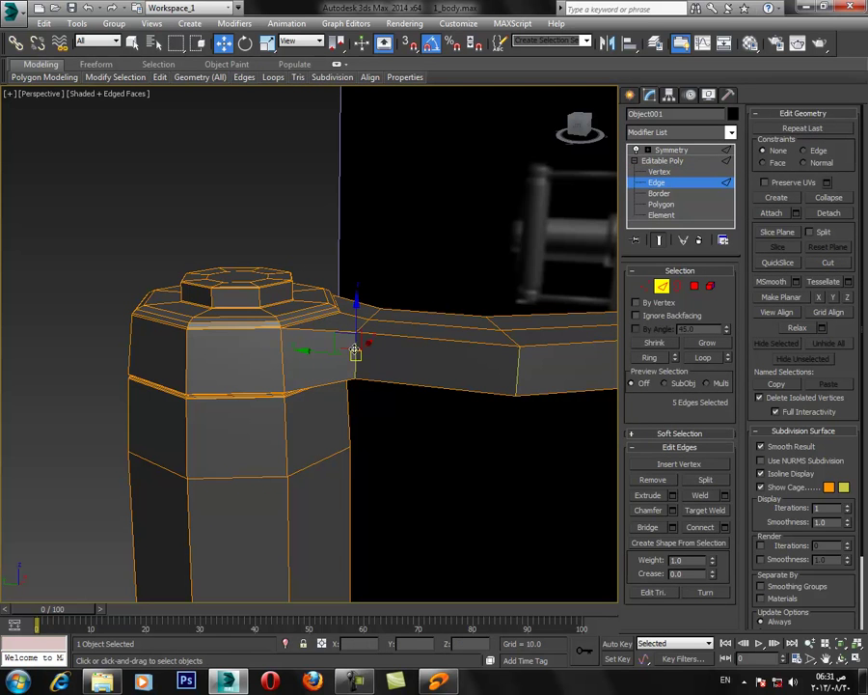
{"action": "left_click", "coordinate": [662, 361]}
{"action": "left_click", "coordinate": [679, 162]}
{"action": "left_click", "coordinate": [673, 151]}
{"action": "left_click", "coordinate": [663, 134]}
{"action": "key", "text": "t"}
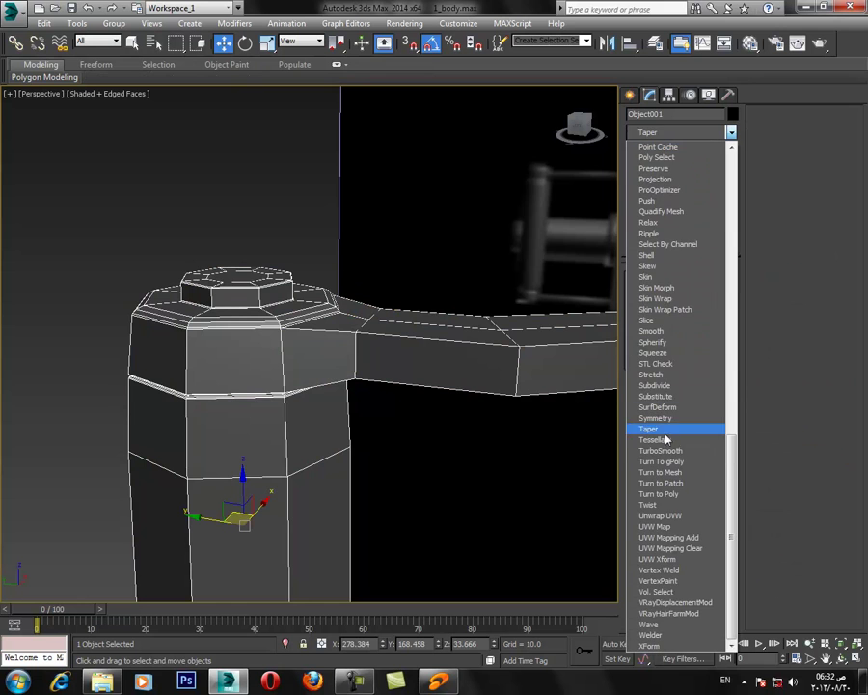
{"action": "left_click", "coordinate": [667, 450]}
{"action": "key", "text": "F4"}
{"action": "left_click", "coordinate": [725, 292]}
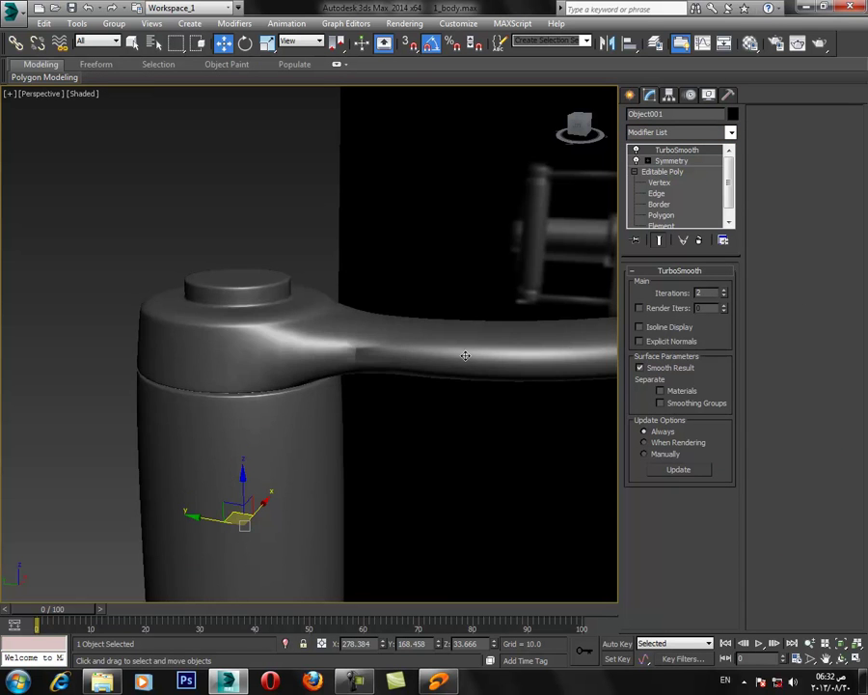
Delete the bar's side polygon next to the grip joint, where the smoothed surface shows a shading seam.
{"action": "scroll", "coordinate": [333, 338], "scroll_direction": "up", "scroll_amount": 4}
{"action": "key", "text": "F3"}
{"action": "key", "text": "F3"}
{"action": "left_click", "coordinate": [657, 193]}
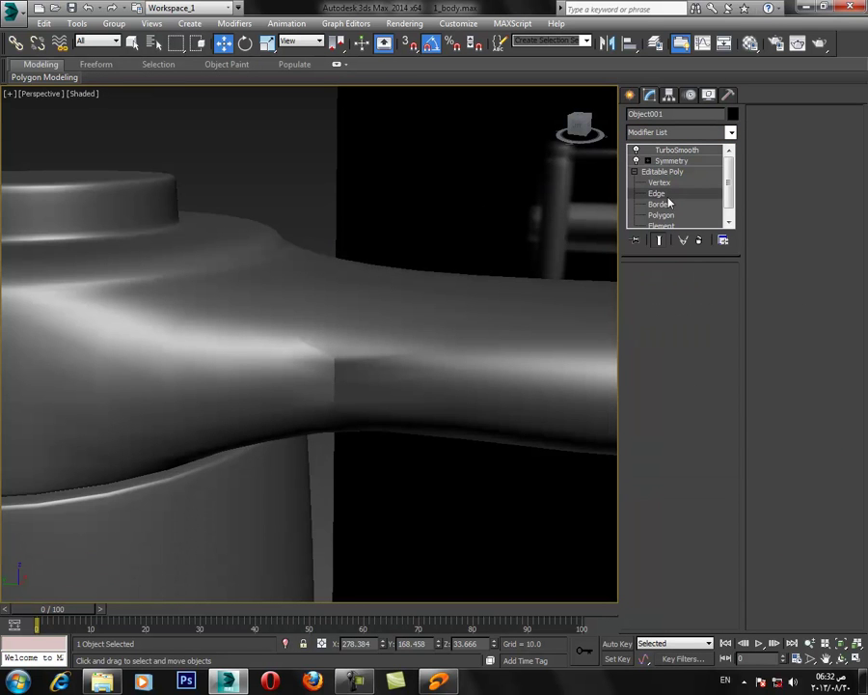
{"action": "key", "text": "F4"}
{"action": "left_click", "coordinate": [657, 240]}
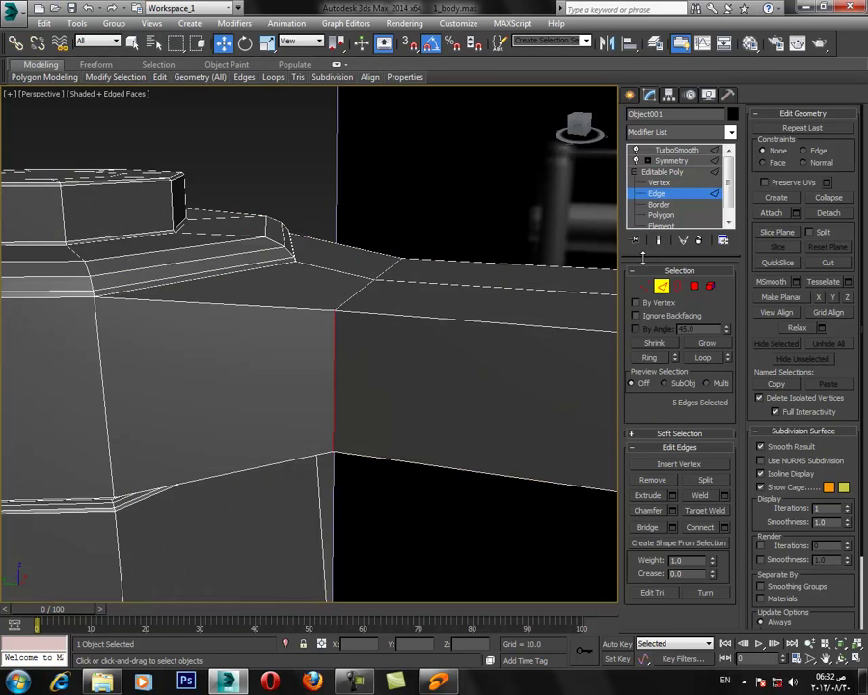
{"action": "left_click", "coordinate": [695, 287]}
{"action": "scroll", "coordinate": [384, 363], "scroll_direction": "down", "scroll_amount": 3}
{"action": "left_click", "coordinate": [430, 383]}
{"action": "key", "text": "Delete"}
{"action": "left_click", "coordinate": [657, 241]}
{"action": "key", "text": "F4"}
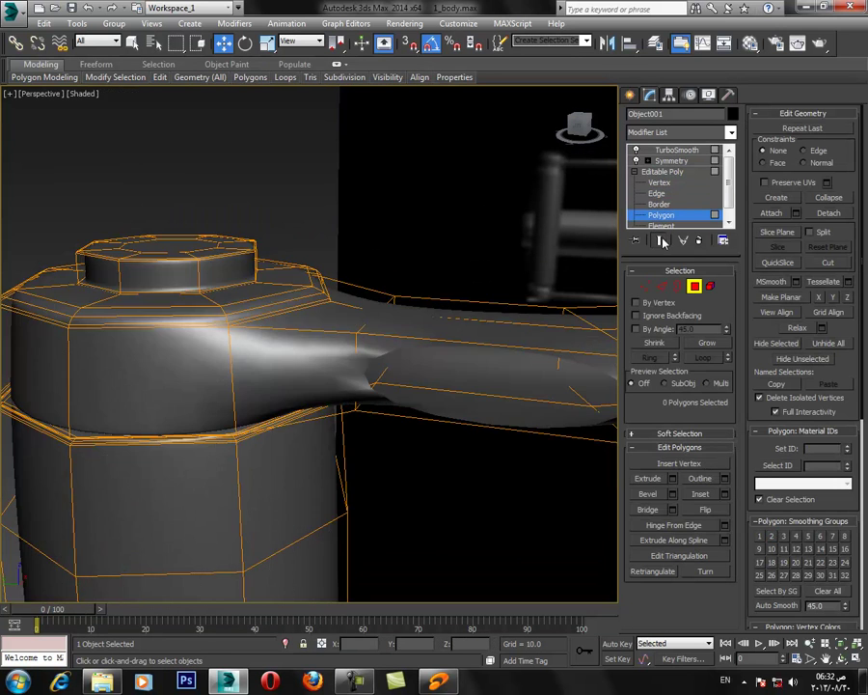
Bridge the upper and lower edges of the opening in the bar's side to rebuild the face.
{"action": "key", "text": "2"}
{"action": "key", "text": "F4"}
{"action": "left_click", "coordinate": [460, 343]}
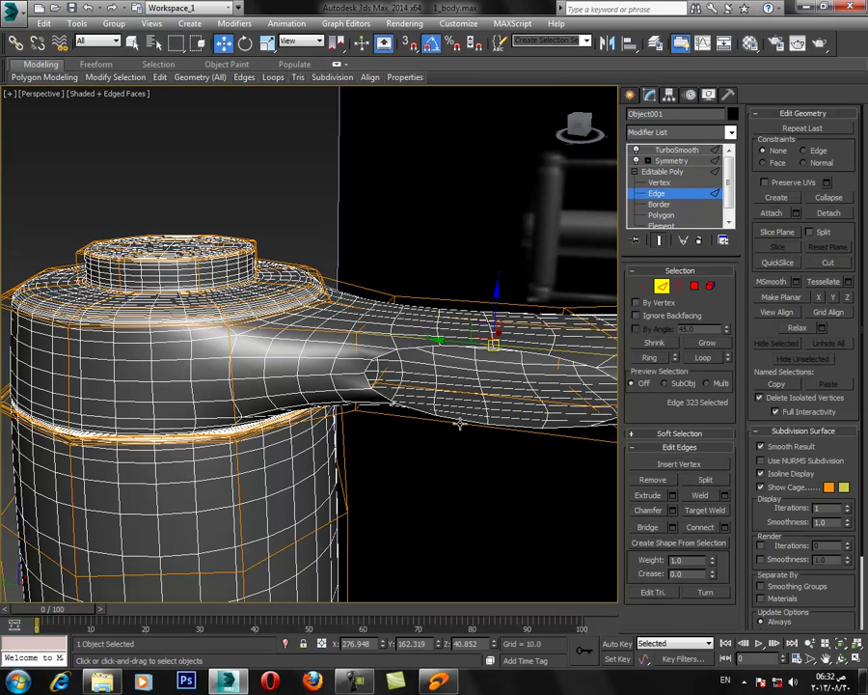
{"action": "left_click", "coordinate": [458, 426], "text": "ctrl"}
{"action": "left_click", "coordinate": [659, 241]}
{"action": "left_click", "coordinate": [650, 528]}
{"action": "left_click", "coordinate": [659, 240]}
{"action": "key", "text": "F4"}
Delete the matching polygon beside the grip joint on the bar's opposite side.
{"action": "middle_click_drag", "start_coordinate": [351, 370], "coordinate": [147, 334], "text": "alt"}
{"action": "scroll", "coordinate": [353, 329], "scroll_direction": "down", "scroll_amount": 5}
{"action": "scroll", "coordinate": [341, 382], "scroll_direction": "up", "scroll_amount": 6}
{"action": "middle_click_drag", "start_coordinate": [441, 439], "coordinate": [391, 392]}
{"action": "left_click", "coordinate": [694, 286]}
{"action": "left_click", "coordinate": [422, 377]}
{"action": "key", "text": "Delete"}
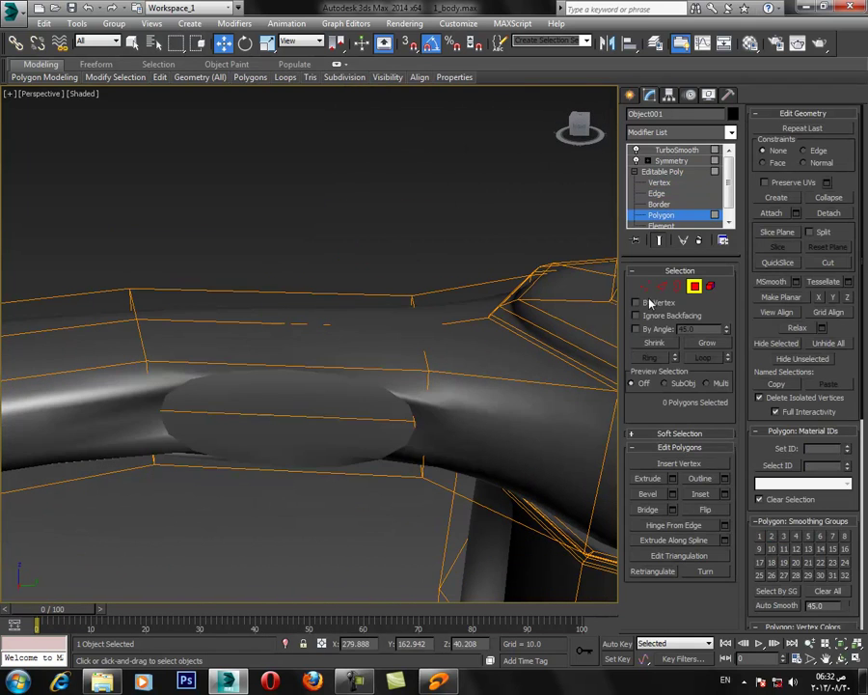
Bridge the upper and lower edges of the opening on the bar's opposite side.
{"action": "left_click", "coordinate": [659, 286]}
{"action": "left_click", "coordinate": [307, 367]}
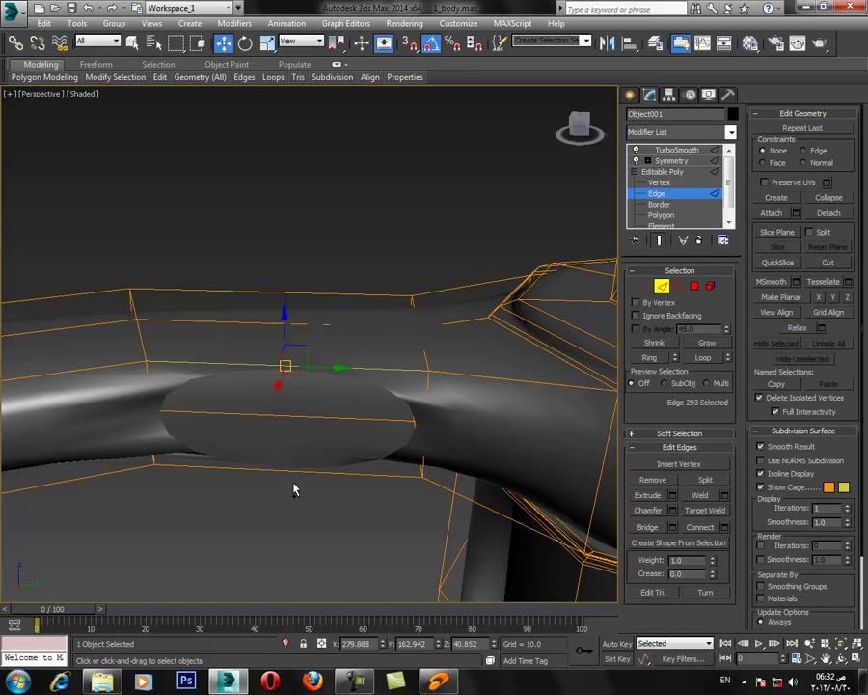
{"action": "left_click", "coordinate": [294, 473], "text": "ctrl"}
{"action": "left_click", "coordinate": [649, 526]}
{"action": "scroll", "coordinate": [329, 404], "scroll_direction": "down", "scroll_amount": 4}
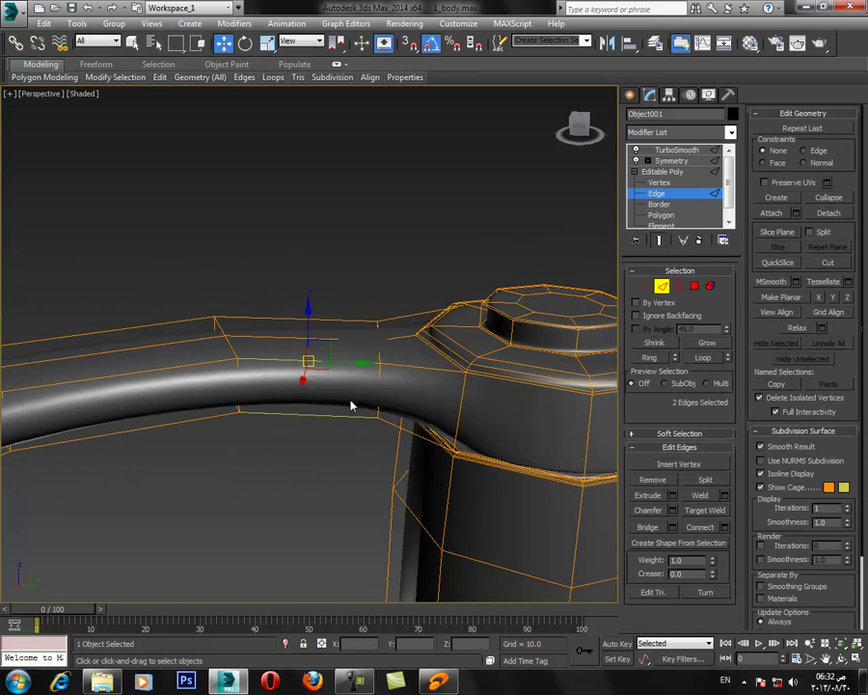
Connect the ring of vertical edges along the bar and grip head with 2 segments and a pinch of 28.
{"action": "left_click", "coordinate": [378, 389]}
{"action": "left_click", "coordinate": [651, 358]}
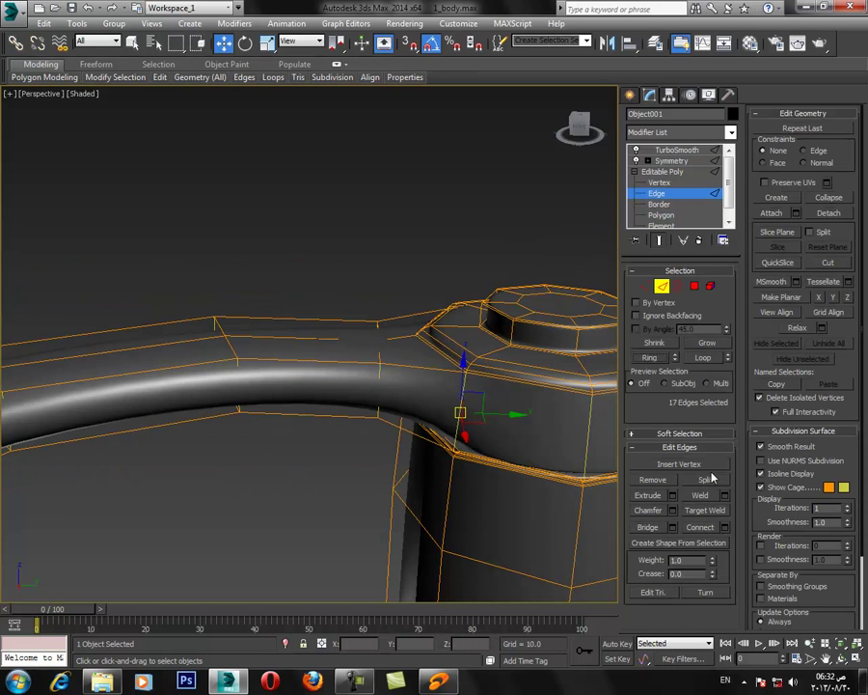
{"action": "left_click", "coordinate": [726, 526]}
{"action": "left_click", "coordinate": [319, 349]}
{"action": "left_click_drag", "start_coordinate": [320, 370], "coordinate": [328, 322]}
{"action": "left_click", "coordinate": [317, 410]}
Connect the lengthwise edges between grip and bar with 1 segment and a slide of -71, placing the loop near the grip.
{"action": "middle_click_drag", "start_coordinate": [257, 446], "coordinate": [521, 447], "text": "alt"}
{"action": "middle_click_drag", "start_coordinate": [138, 486], "coordinate": [342, 434]}
{"action": "left_click", "coordinate": [289, 334]}
{"action": "left_click", "coordinate": [659, 358]}
{"action": "middle_click_drag", "start_coordinate": [437, 384], "coordinate": [535, 425], "text": "alt"}
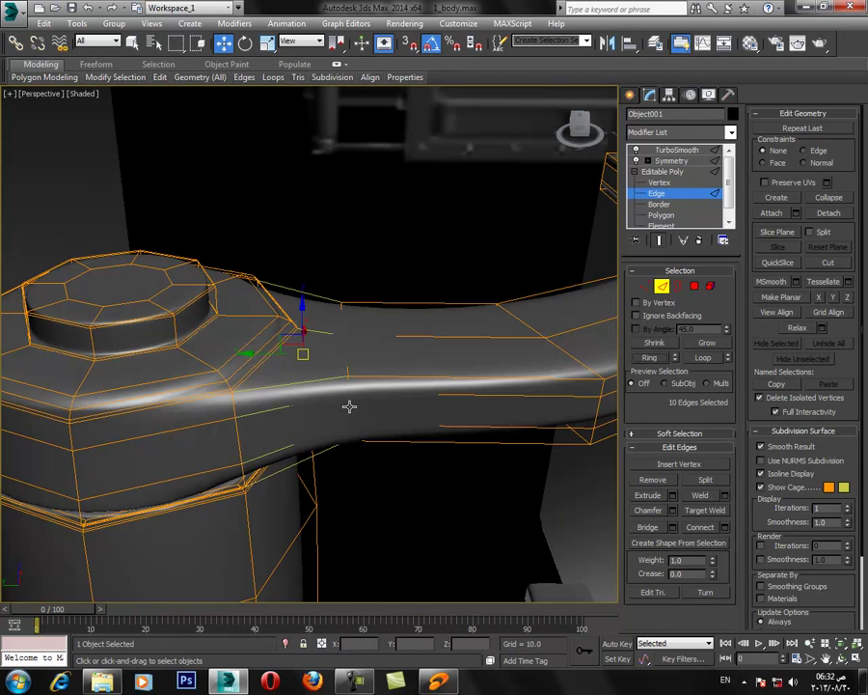
{"action": "left_click", "coordinate": [722, 526]}
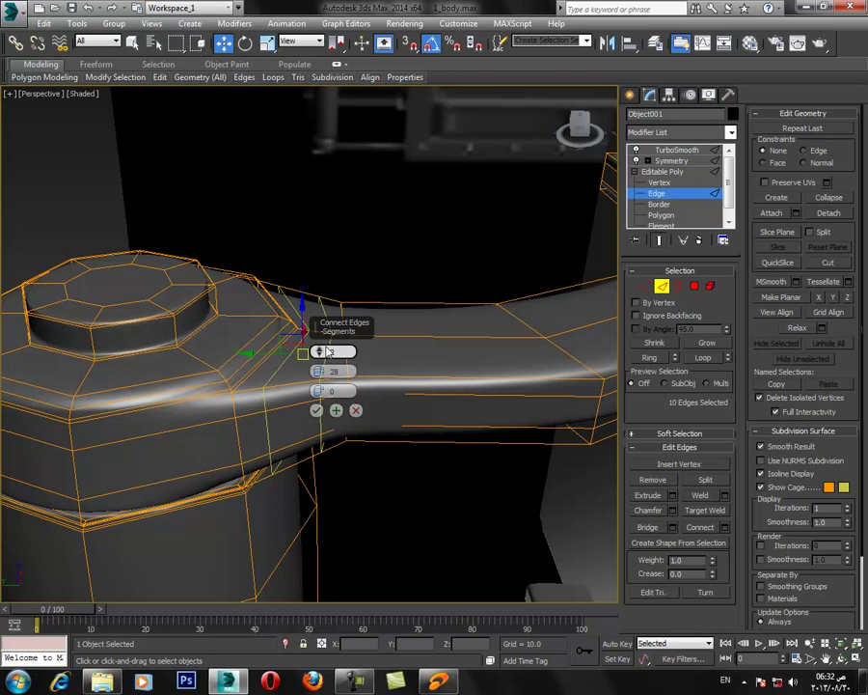
{"action": "left_click_drag", "start_coordinate": [316, 397], "coordinate": [302, 580]}
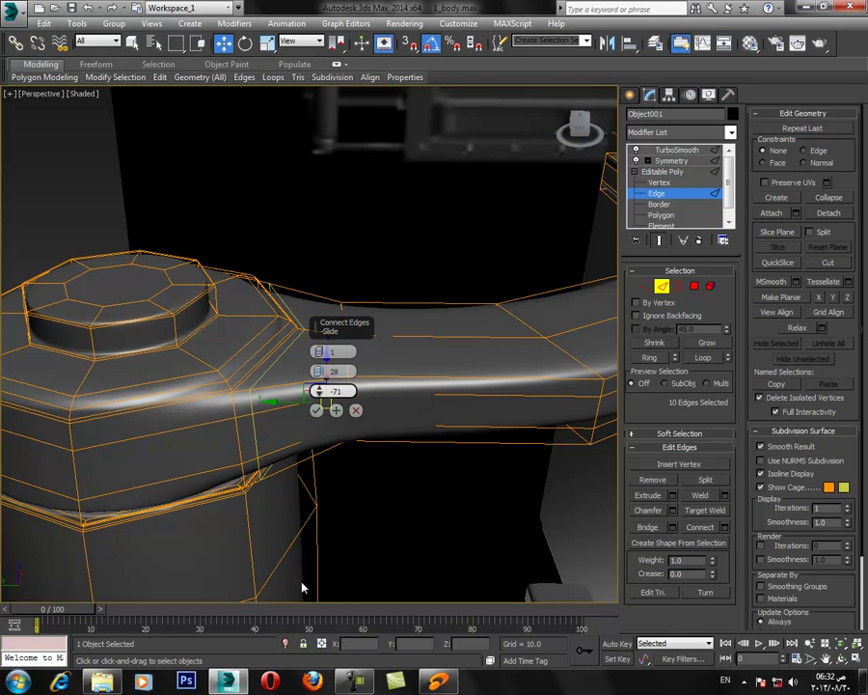
{"action": "left_click", "coordinate": [315, 410]}
Scale the new edge loop at the grip's base slightly to refine the transition into the bar.
{"action": "middle_click_drag", "start_coordinate": [342, 392], "coordinate": [271, 428], "text": "alt"}
{"action": "key", "text": "r"}
{"action": "left_click_drag", "start_coordinate": [226, 403], "coordinate": [239, 397]}
{"action": "middle_click_drag", "start_coordinate": [285, 413], "coordinate": [315, 266], "text": "alt"}
{"action": "scroll", "coordinate": [340, 358], "scroll_direction": "down", "scroll_amount": 3}
{"action": "middle_click_drag", "start_coordinate": [339, 358], "coordinate": [356, 487], "text": "alt"}
{"action": "scroll", "coordinate": [356, 476], "scroll_direction": "down", "scroll_amount": 3}
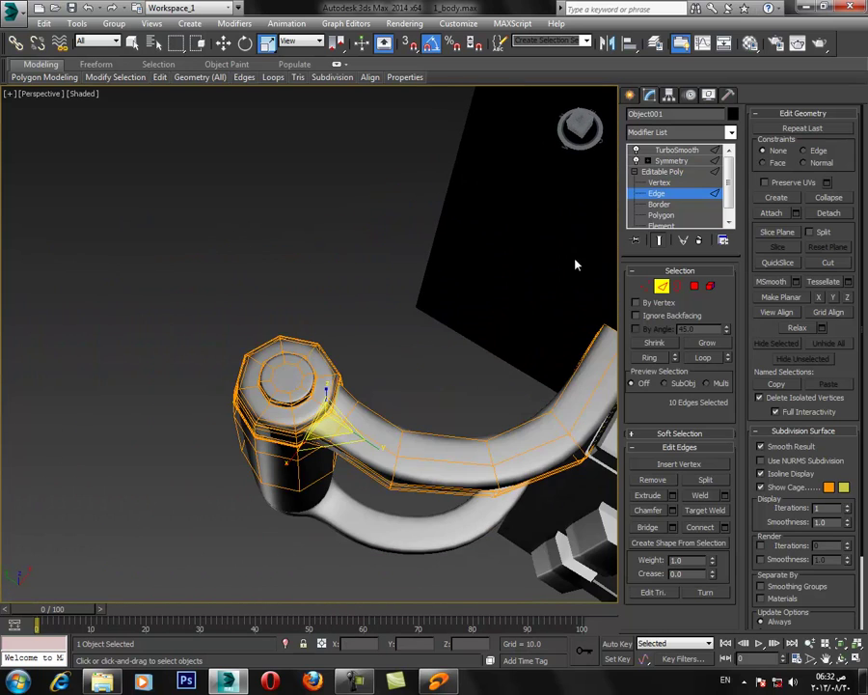
Leave edge editing and add a second Symmetry modifier between the existing Symmetry and TurboSmooth.
{"action": "left_click", "coordinate": [666, 176]}
{"action": "scroll", "coordinate": [393, 325], "scroll_direction": "down", "scroll_amount": 3}
{"action": "middle_click_drag", "start_coordinate": [396, 336], "coordinate": [457, 352], "text": "alt"}
{"action": "left_click", "coordinate": [676, 161]}
{"action": "left_click", "coordinate": [678, 151]}
{"action": "left_click", "coordinate": [681, 136]}
{"action": "left_click", "coordinate": [681, 136]}
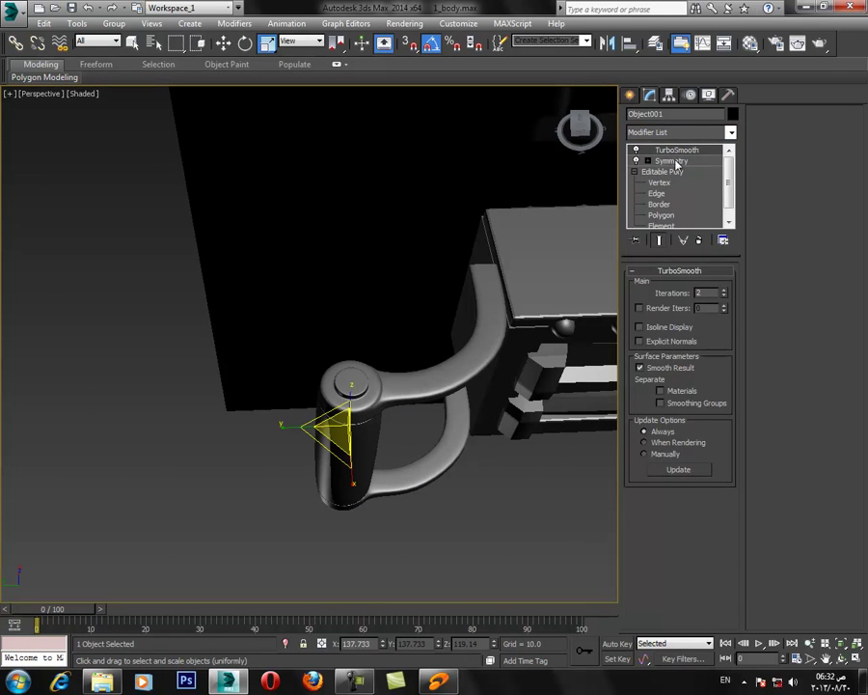
{"action": "left_click", "coordinate": [676, 162]}
{"action": "left_click", "coordinate": [680, 134]}
{"action": "key", "text": "s"}
{"action": "key", "text": "s"}
{"action": "key", "text": "s"}
{"action": "key", "text": "s"}
{"action": "key", "text": "s"}
{"action": "key", "text": "s"}
{"action": "key", "text": "s"}
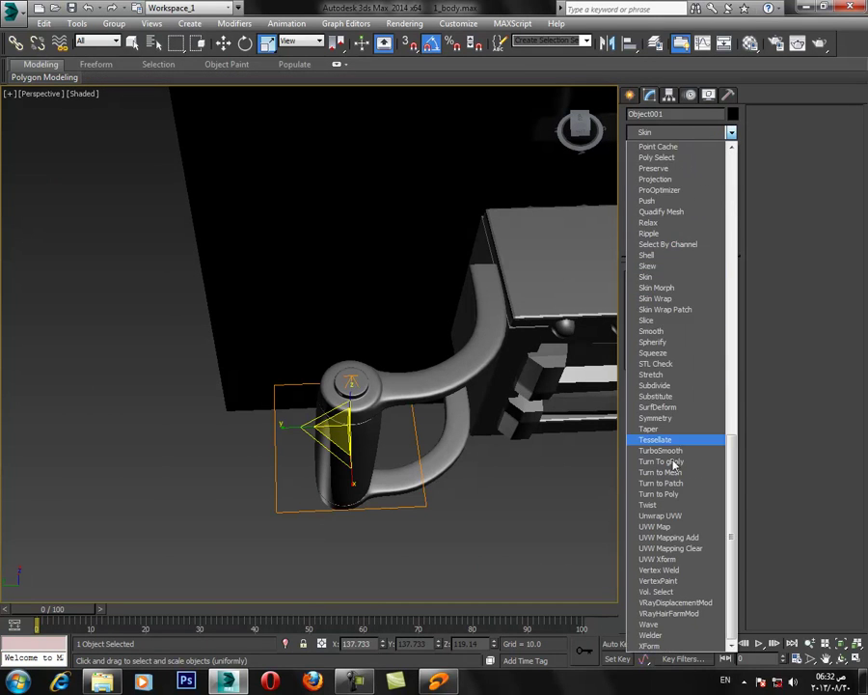
{"action": "left_click", "coordinate": [678, 417]}
Set the second Symmetry modifier's mirror axis to Y and enable Flip.
{"action": "middle_click_drag", "start_coordinate": [552, 340], "coordinate": [492, 347], "text": "alt"}
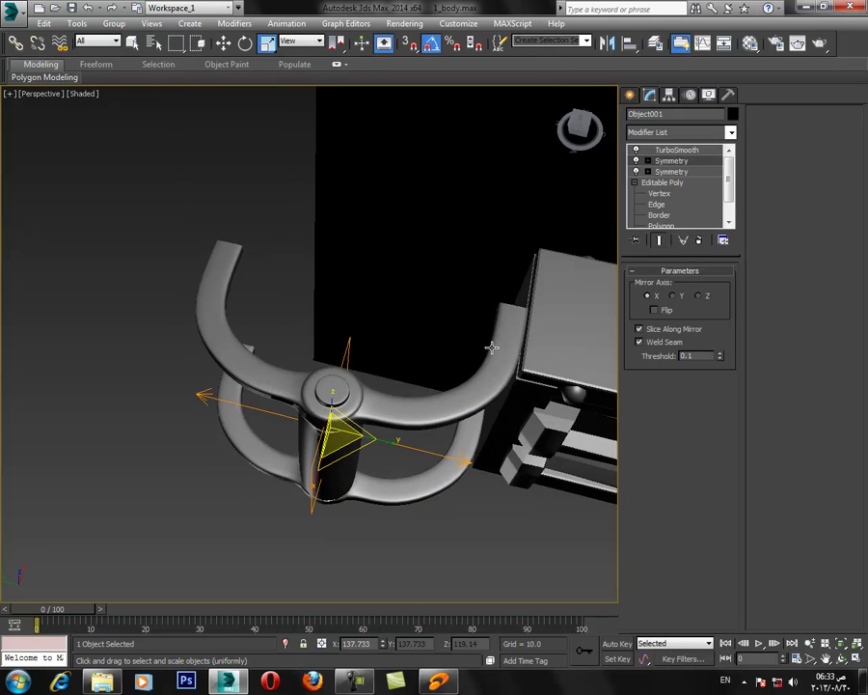
{"action": "left_click", "coordinate": [701, 296]}
{"action": "left_click", "coordinate": [674, 297]}
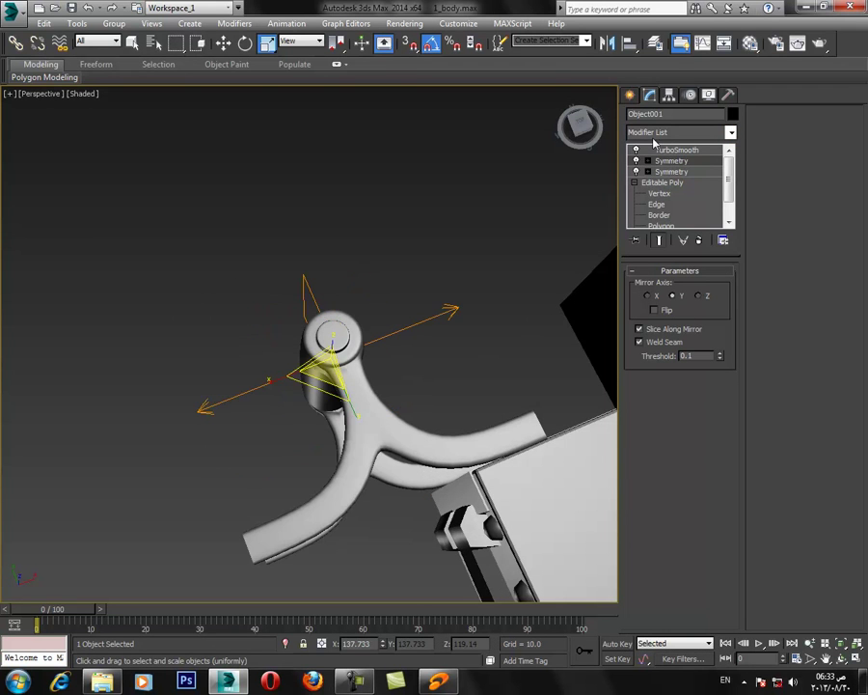
{"action": "left_click", "coordinate": [667, 164]}
{"action": "left_click", "coordinate": [667, 311]}
Move the second Symmetry's mirror plane in the Top view to the gun's centre line to mirror the grip across.
{"action": "left_click", "coordinate": [857, 659]}
{"action": "left_click", "coordinate": [235, 294]}
{"action": "key", "text": "alt+w"}
{"action": "scroll", "coordinate": [465, 311], "scroll_direction": "down", "scroll_amount": 5}
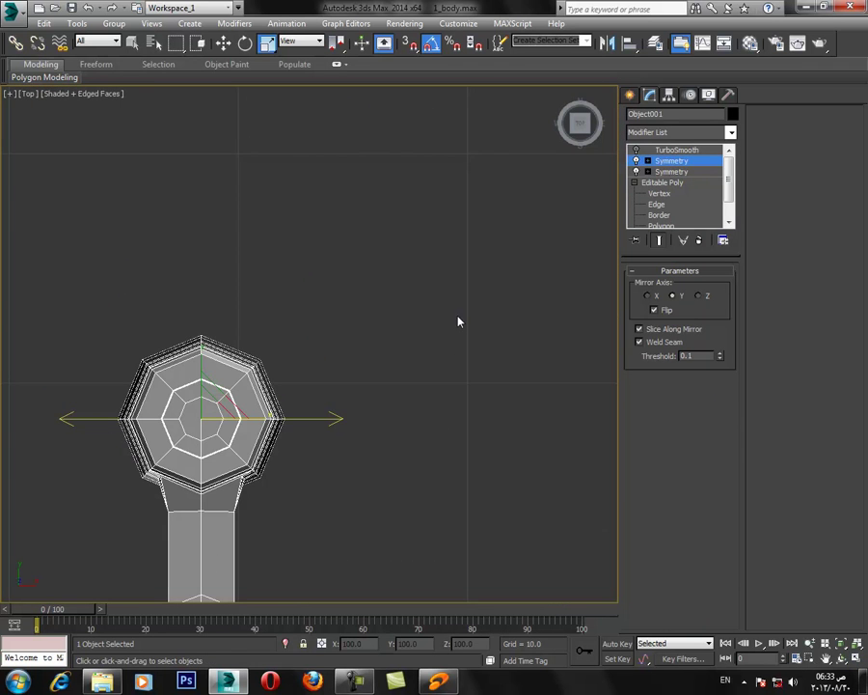
{"action": "key", "text": "w"}
{"action": "middle_click_drag", "start_coordinate": [428, 416], "coordinate": [357, 309]}
{"action": "scroll", "coordinate": [357, 310], "scroll_direction": "up", "scroll_amount": 4}
{"action": "left_click_drag", "start_coordinate": [249, 245], "coordinate": [417, 241]}
Preview the mirrored grip frame with TurboSmooth on, then turn the smoothing off and show the edges again.
{"action": "left_click", "coordinate": [674, 152]}
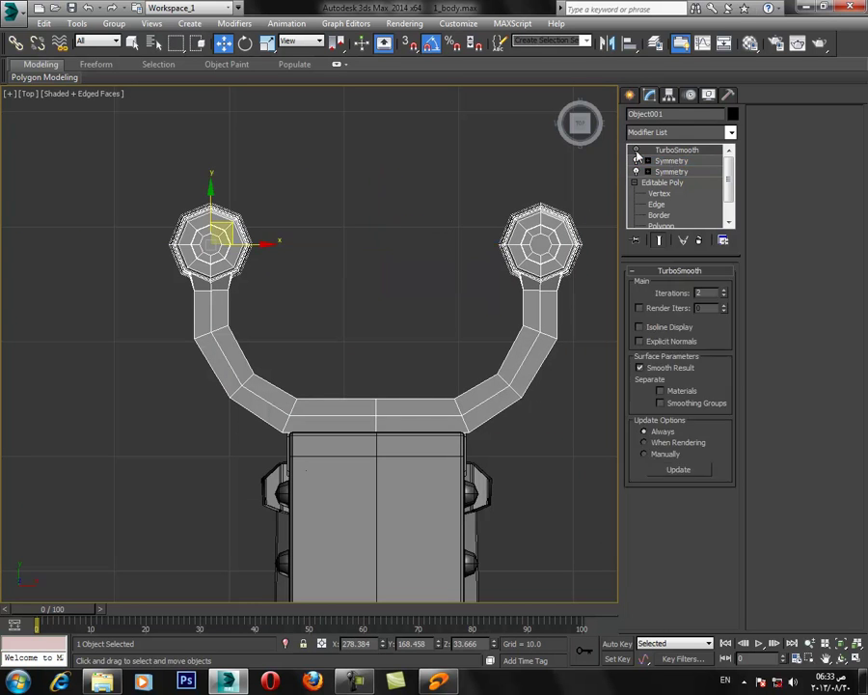
{"action": "left_click", "coordinate": [637, 150]}
{"action": "left_click", "coordinate": [857, 659]}
{"action": "key", "text": "z"}
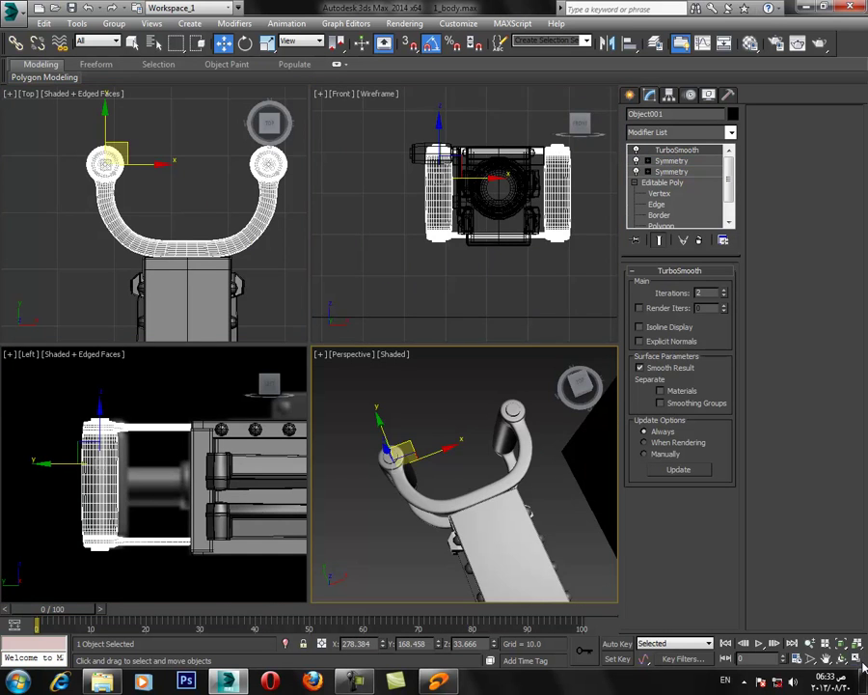
{"action": "left_click", "coordinate": [855, 657]}
{"action": "middle_click_drag", "start_coordinate": [446, 513], "coordinate": [400, 380], "text": "alt"}
{"action": "key", "text": "F4"}
{"action": "left_click", "coordinate": [637, 151]}
Nudge the whole grip frame slightly along the Y axis at the receiver's rear and deselect it.
{"action": "middle_click_drag", "start_coordinate": [438, 250], "coordinate": [407, 305], "text": "alt"}
{"action": "scroll", "coordinate": [404, 321], "scroll_direction": "up", "scroll_amount": 4}
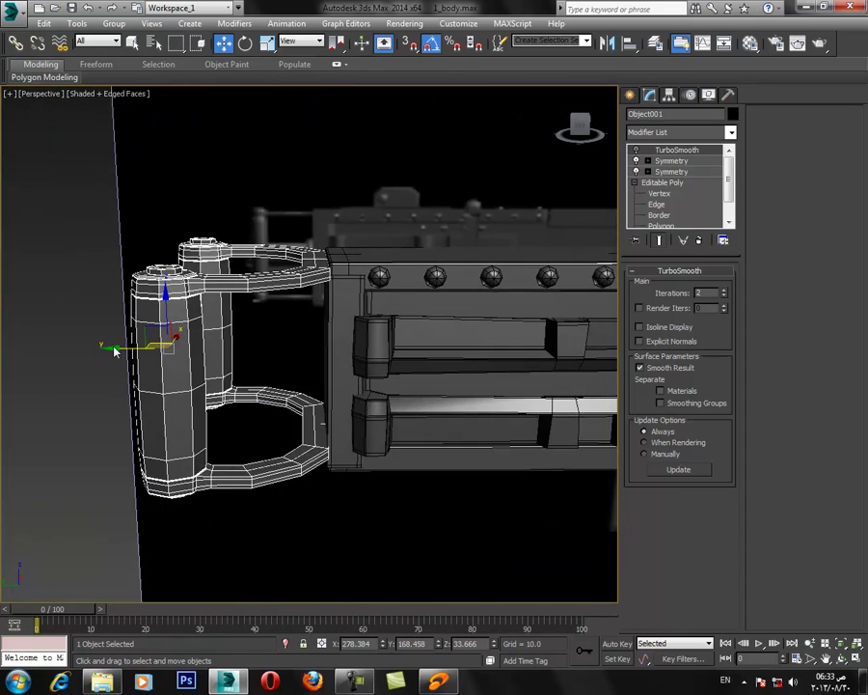
{"action": "left_click_drag", "start_coordinate": [117, 348], "coordinate": [120, 348]}
{"action": "middle_click_drag", "start_coordinate": [198, 379], "coordinate": [257, 410], "text": "alt"}
{"action": "scroll", "coordinate": [258, 410], "scroll_direction": "down", "scroll_amount": 4}
{"action": "left_click", "coordinate": [353, 505]}
{"action": "middle_click_drag", "start_coordinate": [298, 352], "coordinate": [319, 370], "text": "alt"}
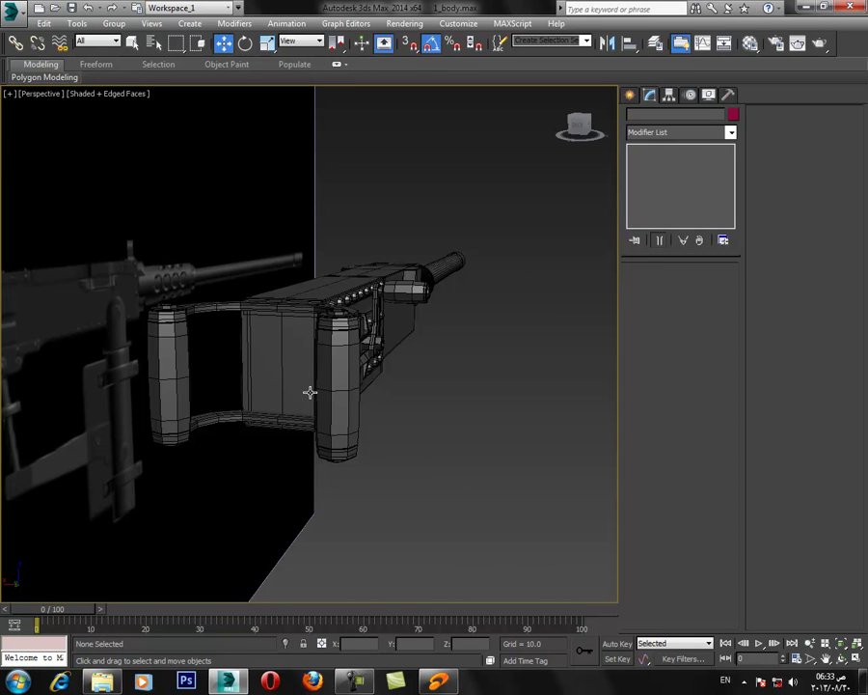
Create an 8-sided cylinder with AutoGrid on the receiver's rear plate, about 4.8 in radius and 0.8 high.
{"action": "left_click", "coordinate": [854, 659]}
{"action": "left_click", "coordinate": [856, 660]}
{"action": "left_click", "coordinate": [629, 94]}
{"action": "left_click", "coordinate": [634, 117]}
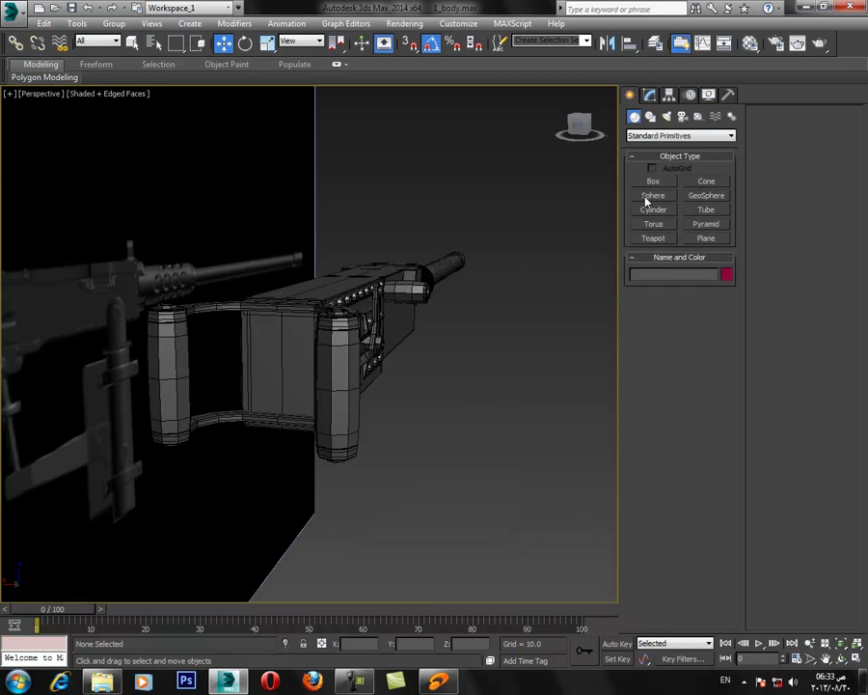
{"action": "left_click", "coordinate": [653, 209]}
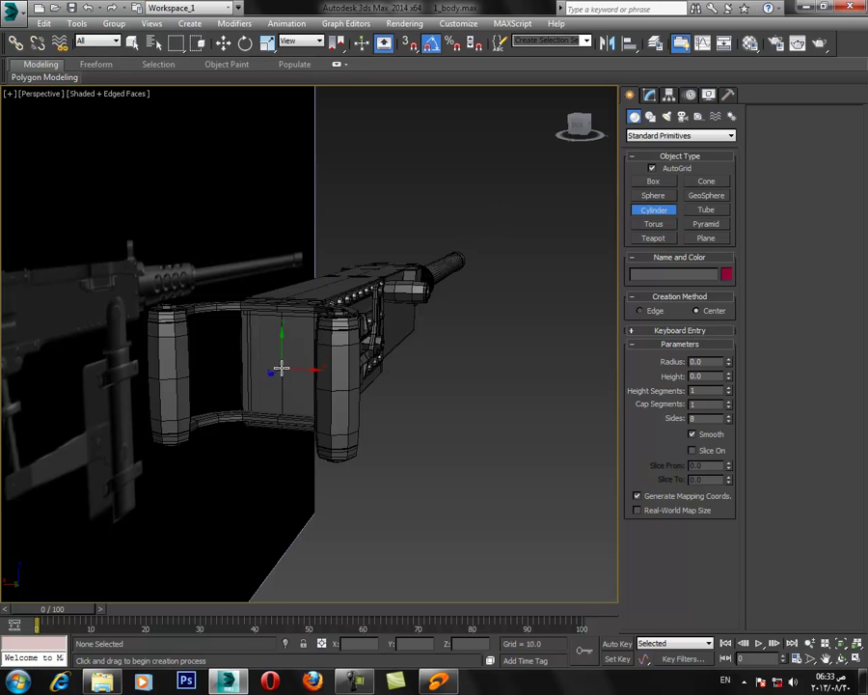
{"action": "left_click_drag", "start_coordinate": [281, 368], "coordinate": [283, 390]}
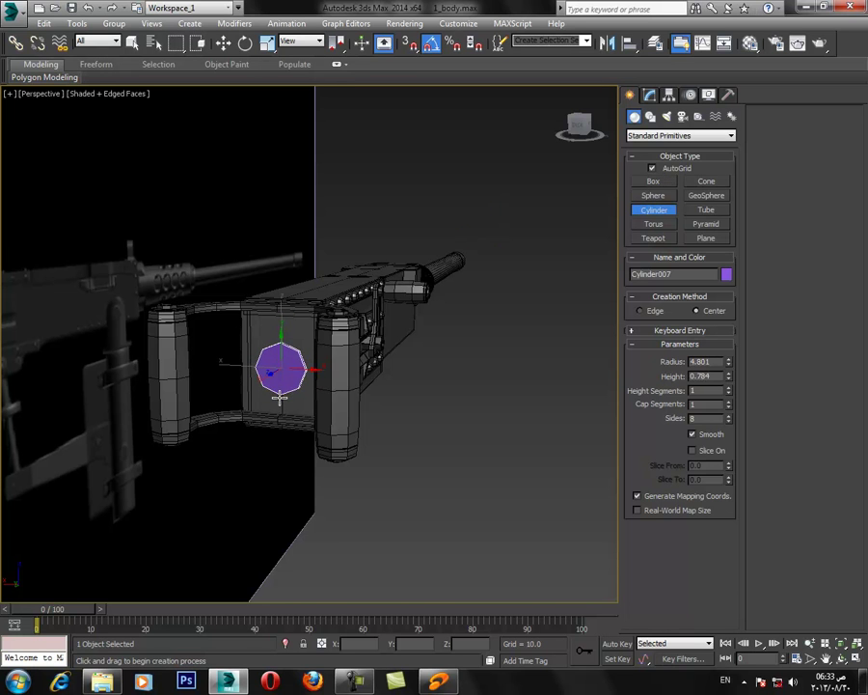
{"action": "left_click", "coordinate": [280, 396]}
Move the cylinder up slightly in the Left view to align it with the rear tube in the reference image.
{"action": "key", "text": "w"}
{"action": "middle_click_drag", "start_coordinate": [302, 403], "coordinate": [280, 409], "text": "alt"}
{"action": "key", "text": "alt+w"}
{"action": "middle_click_drag", "start_coordinate": [116, 507], "coordinate": [154, 467]}
{"action": "scroll", "coordinate": [154, 467], "scroll_direction": "up", "scroll_amount": 3}
{"action": "middle_click_drag", "start_coordinate": [223, 463], "coordinate": [185, 472]}
{"action": "left_click_drag", "start_coordinate": [221, 416], "coordinate": [221, 414]}
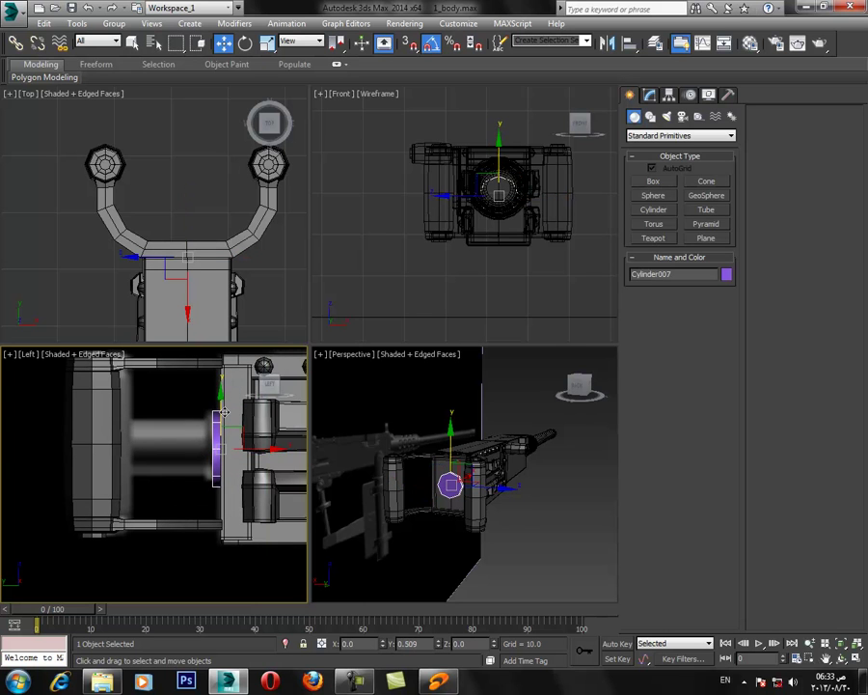
Convert the cylinder to an Editable Poly and switch to polygon editing.
{"action": "right_click", "coordinate": [245, 462]}
{"action": "mouse_move", "coordinate": [377, 585]}
{"action": "left_click", "coordinate": [422, 595]}
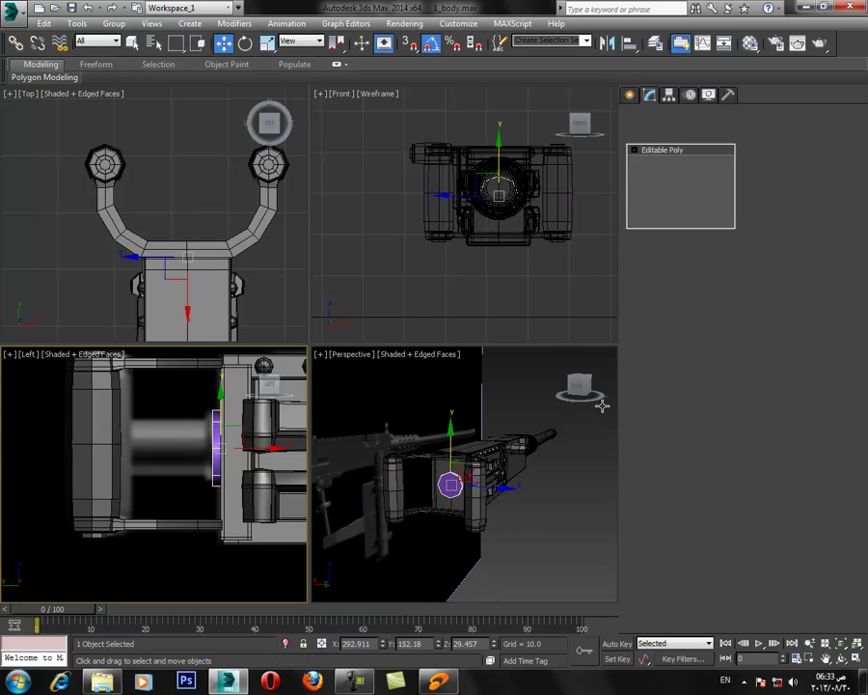
{"action": "left_click", "coordinate": [695, 288]}
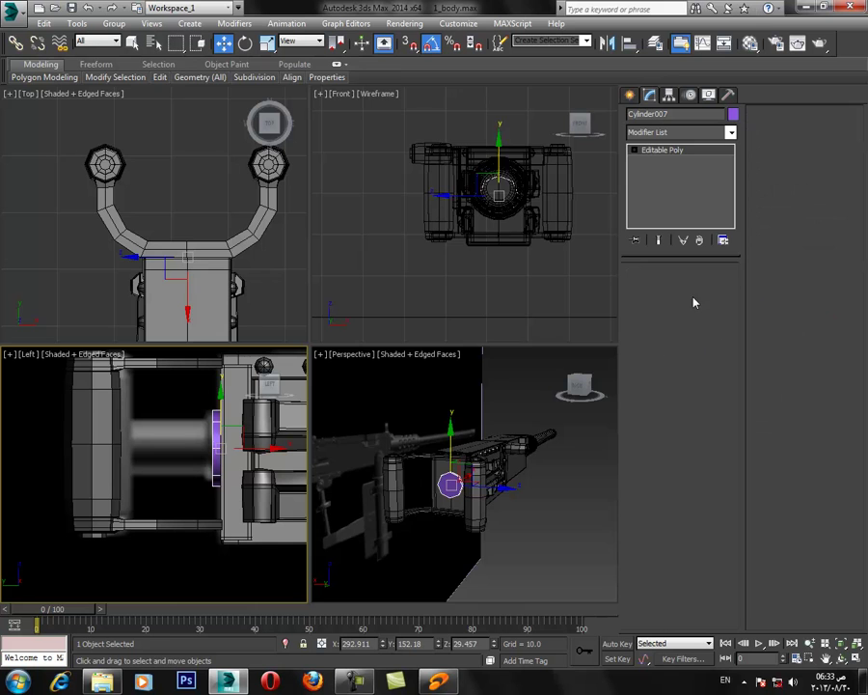
Bevel the cylinder's rear cap polygon with a height of 0.736 and an outline of -0.736.
{"action": "left_click", "coordinate": [443, 488]}
{"action": "middle_click_drag", "start_coordinate": [447, 490], "coordinate": [467, 500], "text": "alt"}
{"action": "scroll", "coordinate": [467, 500], "scroll_direction": "up", "scroll_amount": 5}
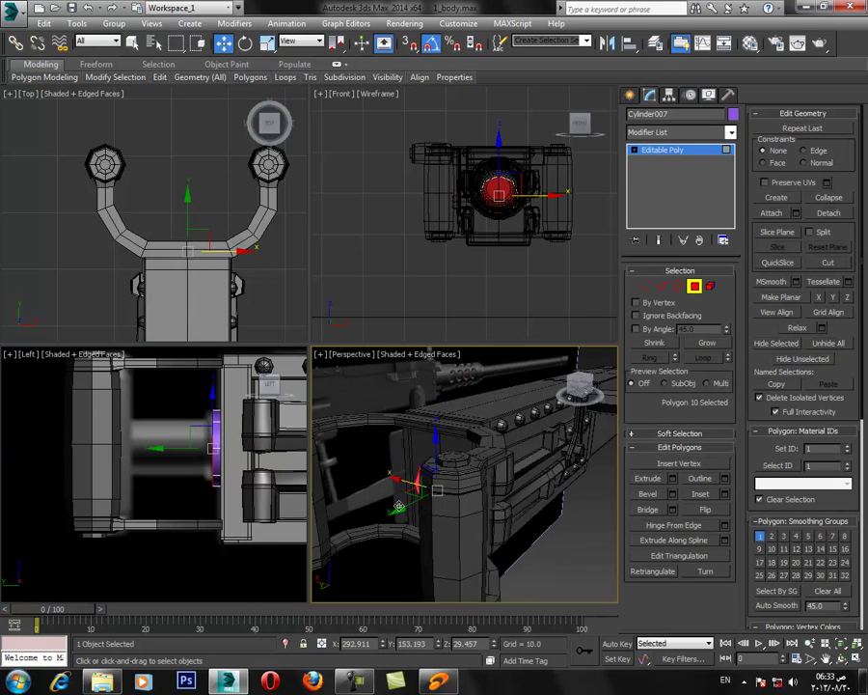
{"action": "middle_click_drag", "start_coordinate": [401, 508], "coordinate": [430, 519], "text": "alt"}
{"action": "left_click_drag", "start_coordinate": [415, 509], "coordinate": [414, 511]}
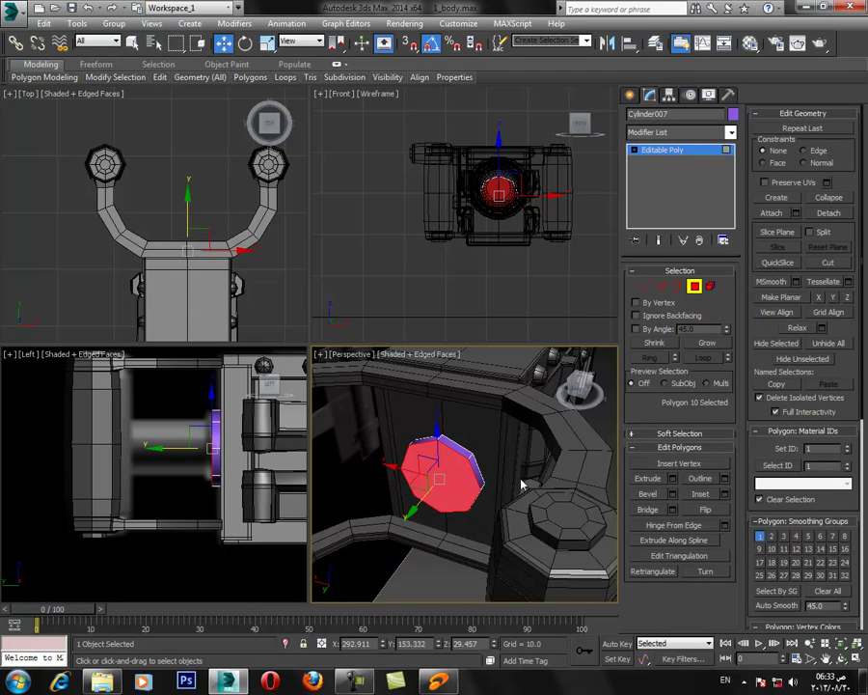
{"action": "left_click", "coordinate": [673, 493]}
{"action": "right_click", "coordinate": [477, 461]}
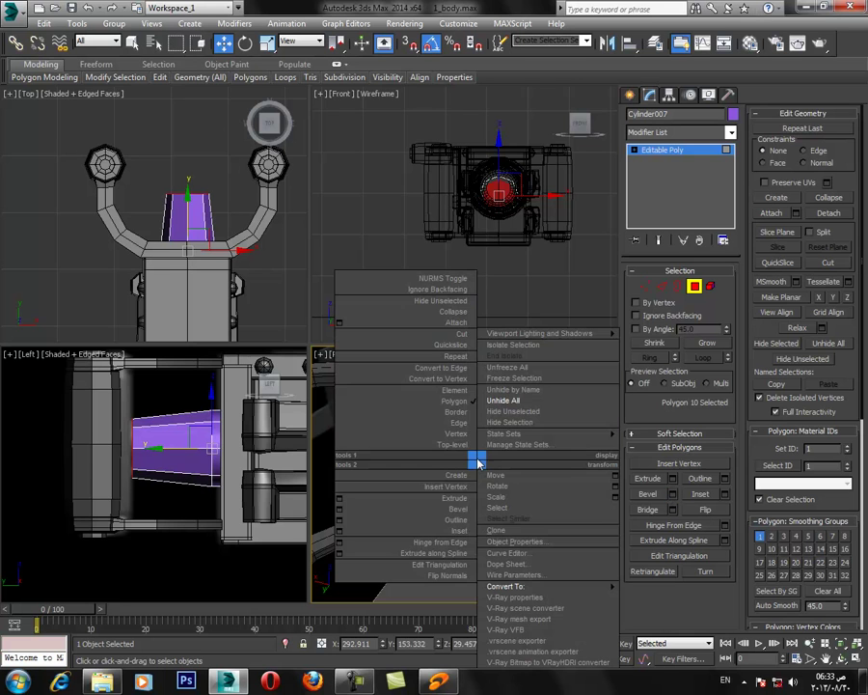
{"action": "right_click", "coordinate": [473, 504]}
{"action": "right_click", "coordinate": [474, 516]}
{"action": "left_click_drag", "start_coordinate": [474, 503], "coordinate": [474, 529]}
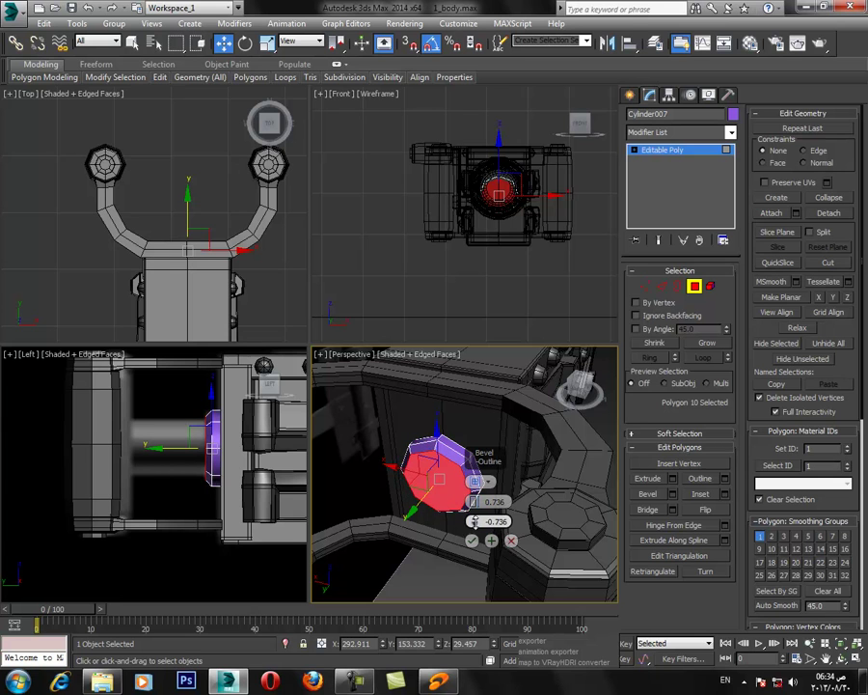
{"action": "left_click", "coordinate": [472, 540]}
Extrude the bevelled cap about 11 units to form the tube's main length and extend it slightly further along Y.
{"action": "left_click", "coordinate": [673, 480]}
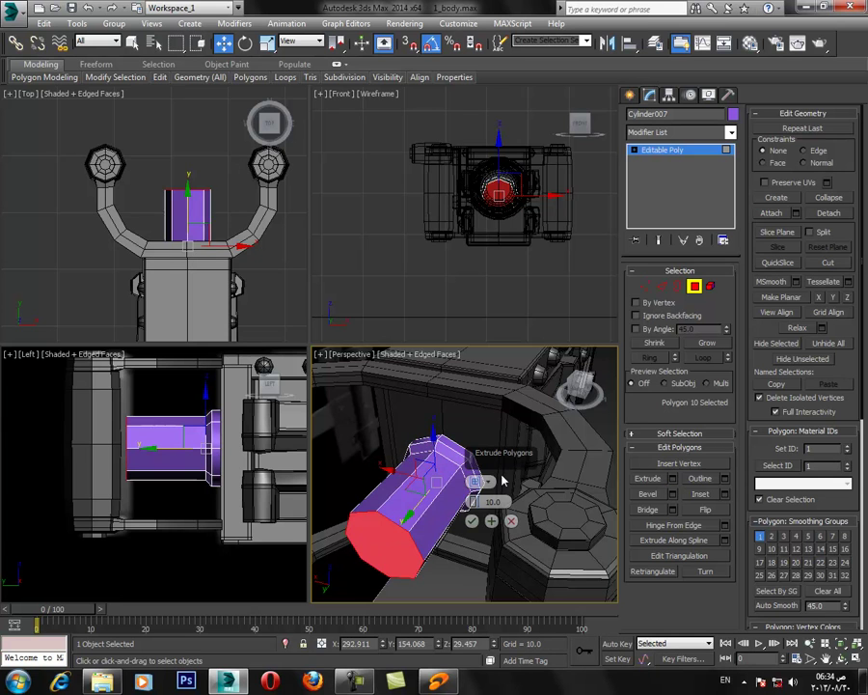
{"action": "left_click_drag", "start_coordinate": [474, 503], "coordinate": [474, 494]}
{"action": "left_click", "coordinate": [472, 521]}
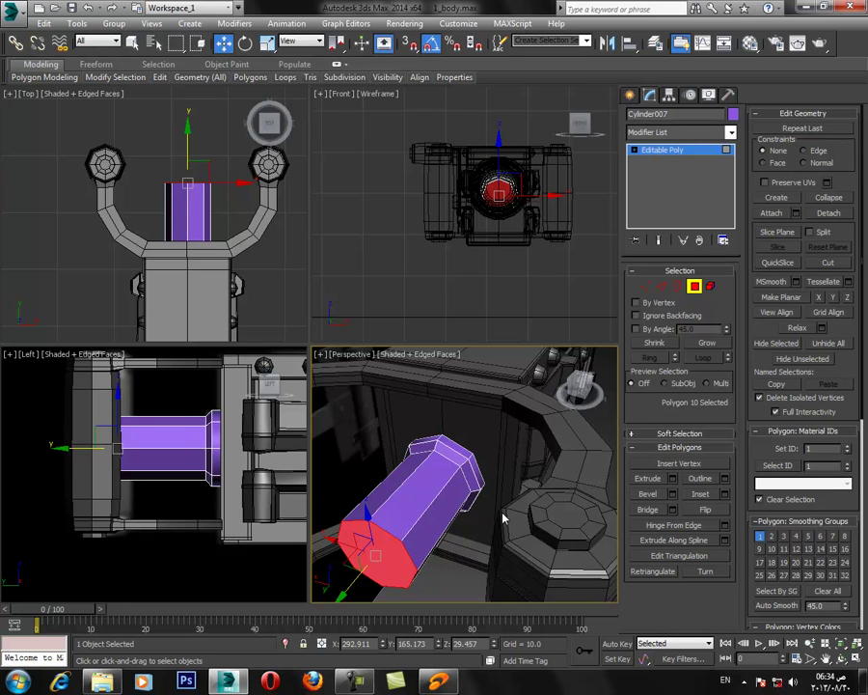
{"action": "middle_click_drag", "start_coordinate": [502, 552], "coordinate": [473, 471], "text": "alt"}
{"action": "scroll", "coordinate": [456, 494], "scroll_direction": "down", "scroll_amount": 3}
{"action": "scroll", "coordinate": [446, 519], "scroll_direction": "down", "scroll_amount": 2}
{"action": "middle_click_drag", "start_coordinate": [447, 521], "coordinate": [425, 496], "text": "alt"}
{"action": "left_click_drag", "start_coordinate": [419, 496], "coordinate": [411, 499]}
Inset the tube's rear end face by 0.635 and extrude it 1.095 to form the first step.
{"action": "left_click", "coordinate": [856, 658]}
{"action": "key", "text": "z"}
{"action": "middle_click_drag", "start_coordinate": [529, 417], "coordinate": [315, 353], "text": "alt"}
{"action": "left_click_drag", "start_coordinate": [298, 358], "coordinate": [320, 373]}
{"action": "left_click", "coordinate": [725, 494]}
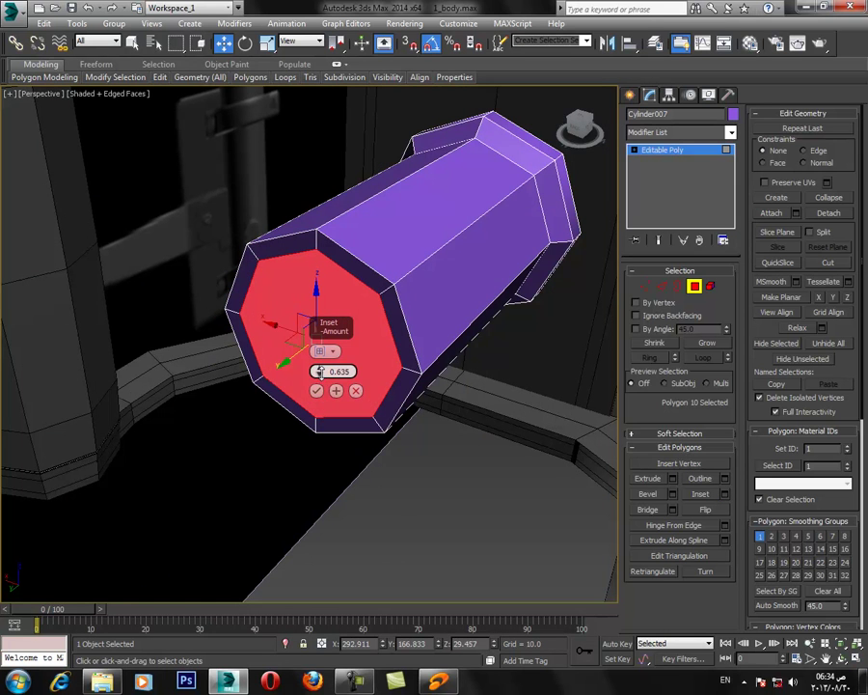
{"action": "left_click", "coordinate": [317, 391]}
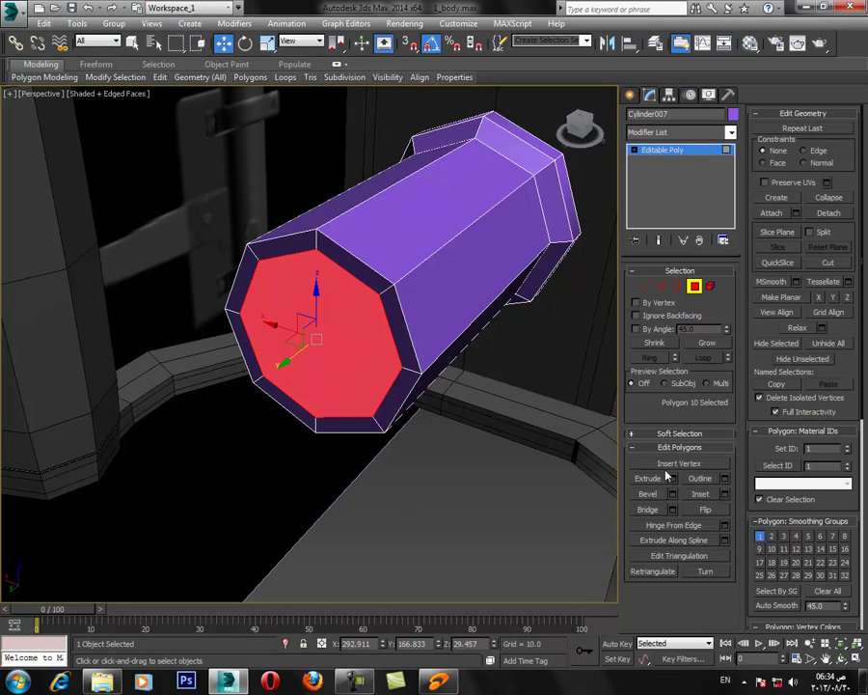
{"action": "left_click", "coordinate": [672, 478]}
{"action": "left_click_drag", "start_coordinate": [314, 371], "coordinate": [321, 360]}
{"action": "left_click", "coordinate": [318, 390]}
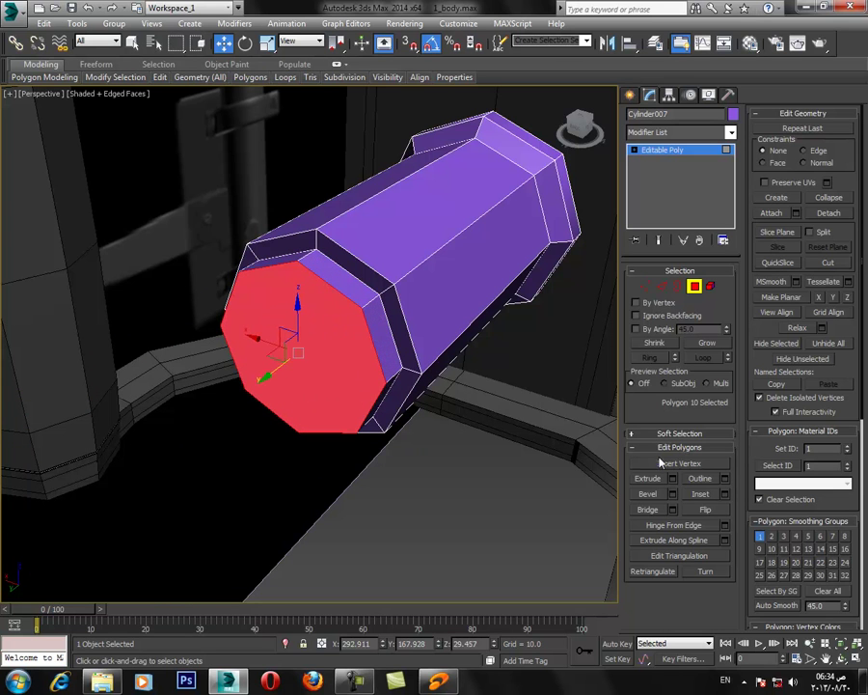
Add a second, smaller step at the tube's end with a 0.635 inset and a 1.095 extrusion.
{"action": "left_click", "coordinate": [726, 493]}
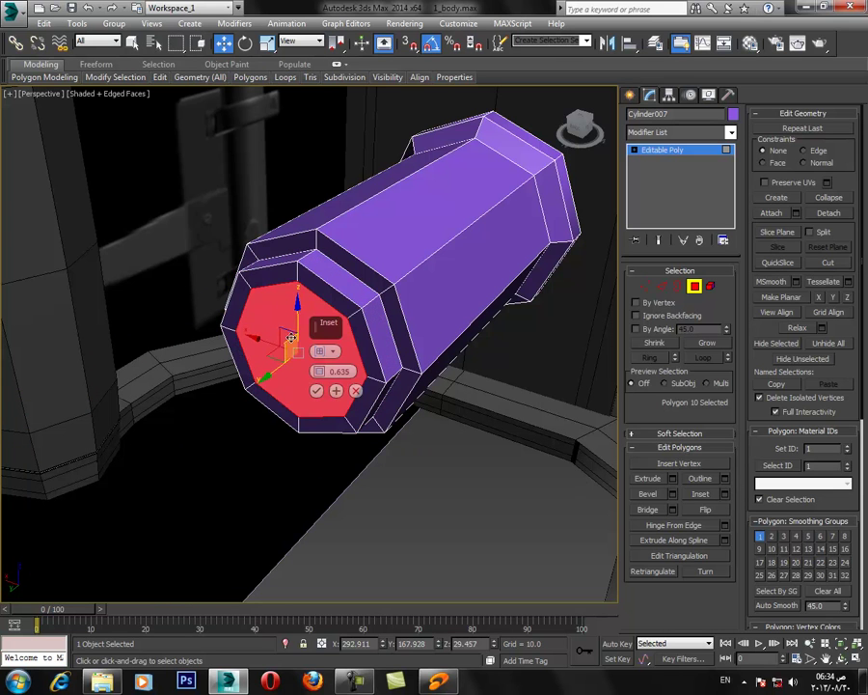
{"action": "left_click", "coordinate": [317, 391]}
{"action": "left_click", "coordinate": [664, 477]}
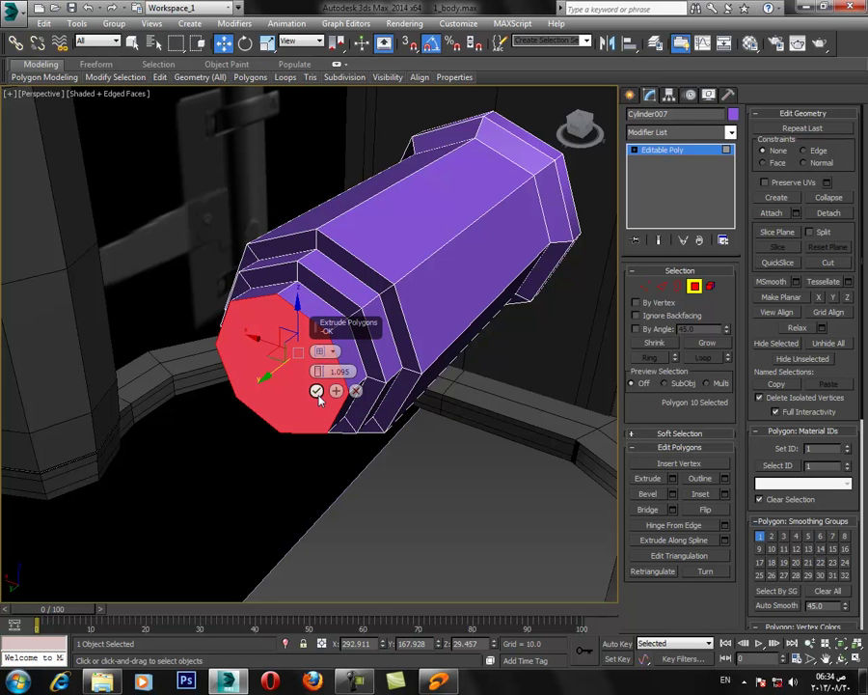
{"action": "left_click", "coordinate": [315, 393]}
Inset the outermost end face of the stepped tube once more.
{"action": "middle_click_drag", "start_coordinate": [394, 401], "coordinate": [446, 382], "text": "alt"}
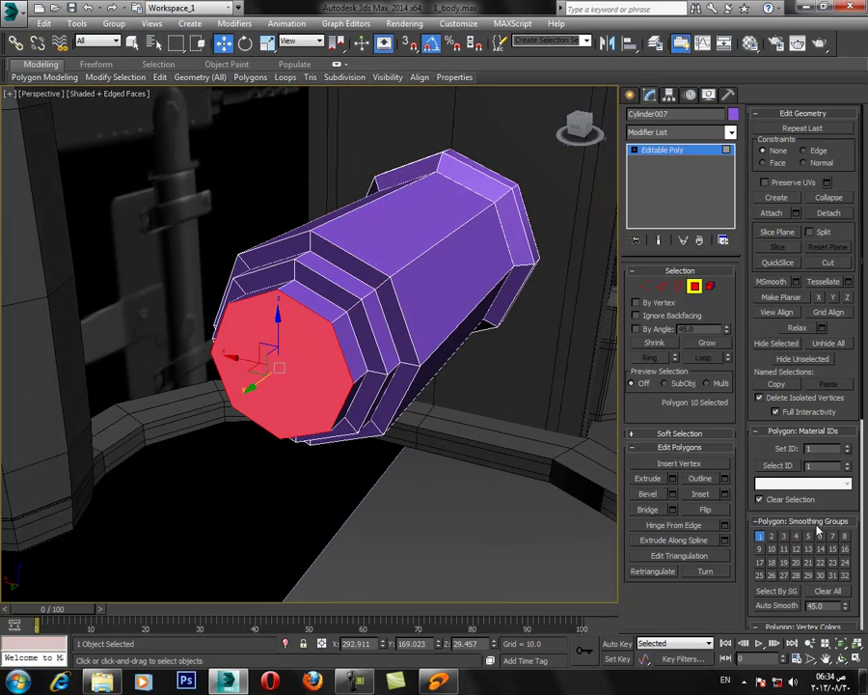
{"action": "middle_click_drag", "start_coordinate": [481, 464], "coordinate": [496, 492]}
{"action": "middle_click_drag", "start_coordinate": [445, 452], "coordinate": [432, 418], "text": "alt"}
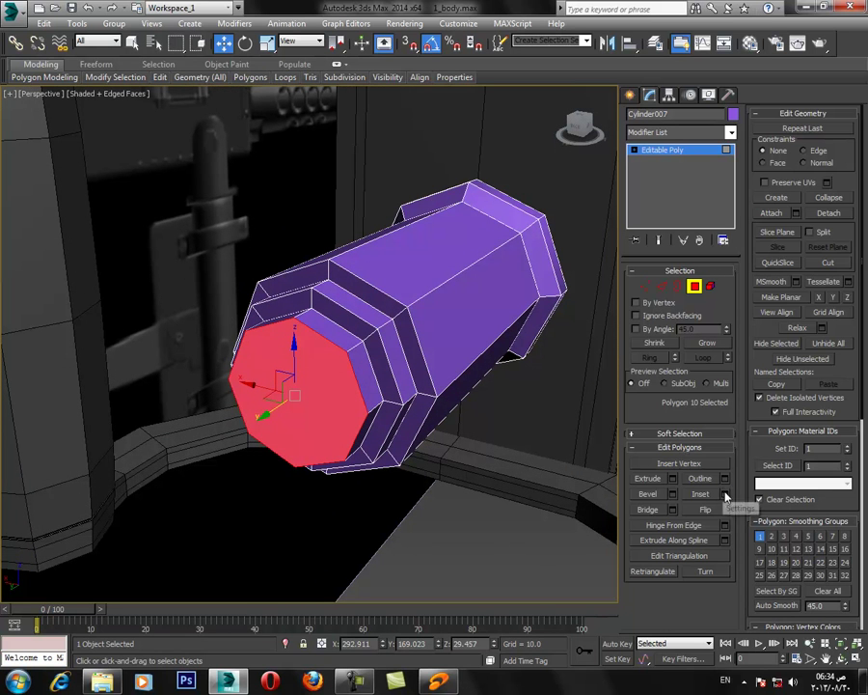
{"action": "left_click", "coordinate": [724, 493]}
{"action": "left_click", "coordinate": [317, 391]}
Select the edge loops around the tube's end steps and base flange and chamfer them slightly.
{"action": "left_click", "coordinate": [663, 287]}
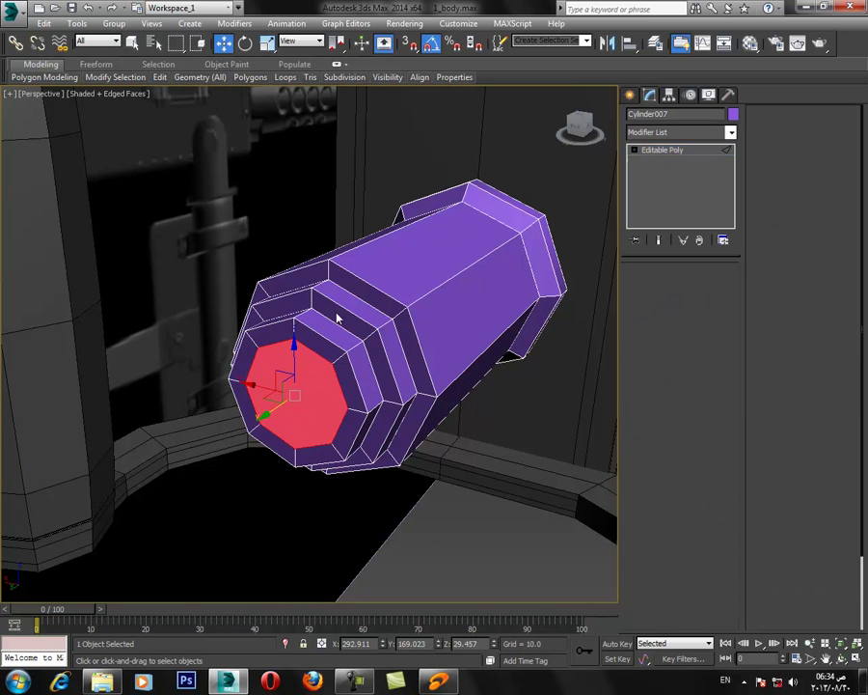
{"action": "left_click", "coordinate": [319, 332]}
{"action": "left_click", "coordinate": [336, 308], "text": "ctrl"}
{"action": "left_click", "coordinate": [338, 307], "text": "ctrl"}
{"action": "left_click", "coordinate": [361, 288], "text": "ctrl"}
{"action": "left_click", "coordinate": [361, 287], "text": "ctrl"}
{"action": "left_click", "coordinate": [344, 288], "text": "ctrl"}
{"action": "left_click", "coordinate": [367, 280], "text": "ctrl"}
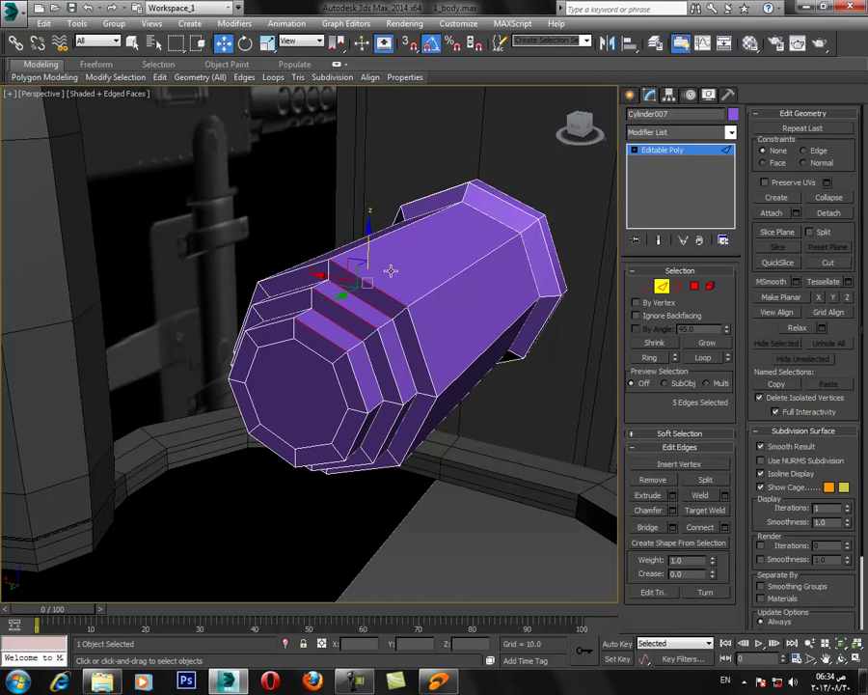
{"action": "left_click", "coordinate": [496, 217], "text": "ctrl"}
{"action": "left_click", "coordinate": [519, 200], "text": "ctrl"}
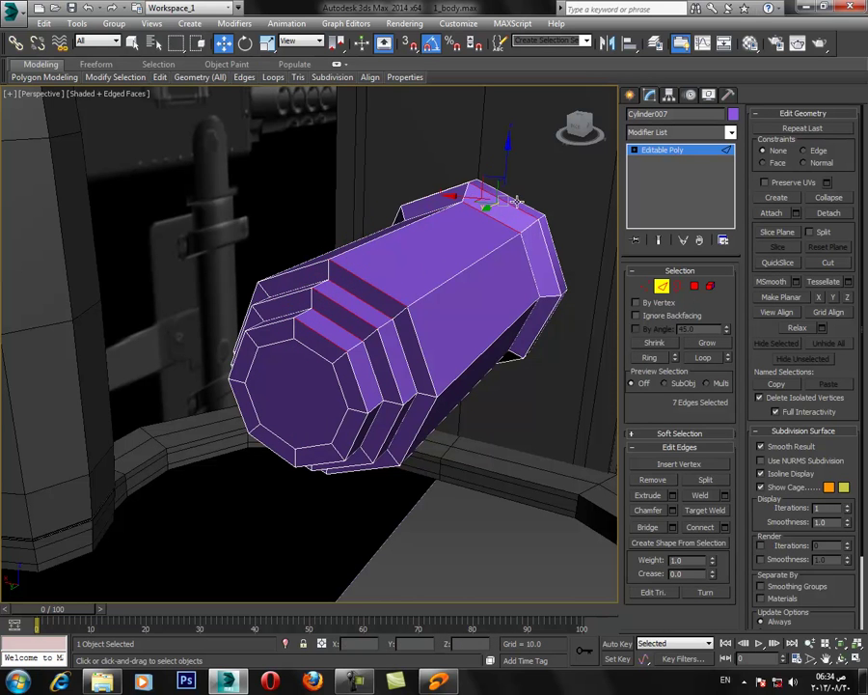
{"action": "key", "text": "F3"}
{"action": "key", "text": "F3"}
{"action": "left_click", "coordinate": [704, 358]}
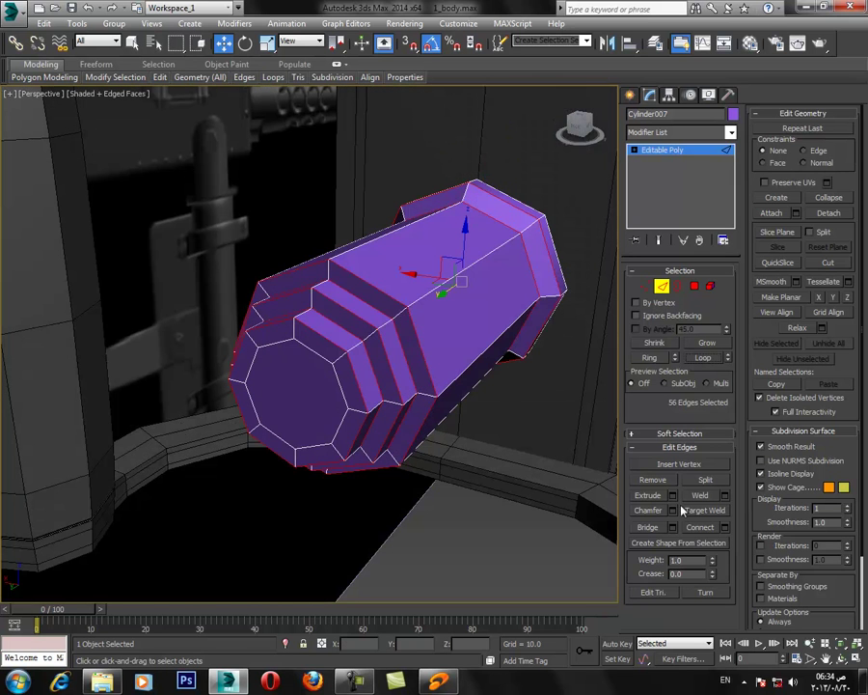
{"action": "left_click", "coordinate": [672, 509]}
{"action": "right_click", "coordinate": [318, 353]}
{"action": "left_click", "coordinate": [319, 351]}
{"action": "left_click", "coordinate": [319, 351]}
{"action": "left_click", "coordinate": [317, 410]}
Nudge the hidden cap polygon at the tube's base slightly toward the receiver plate and delete it.
{"action": "middle_click_drag", "start_coordinate": [467, 397], "coordinate": [436, 464]}
{"action": "key", "text": "F3"}
{"action": "left_click", "coordinate": [694, 286]}
{"action": "left_click", "coordinate": [440, 301]}
{"action": "left_click", "coordinate": [440, 301]}
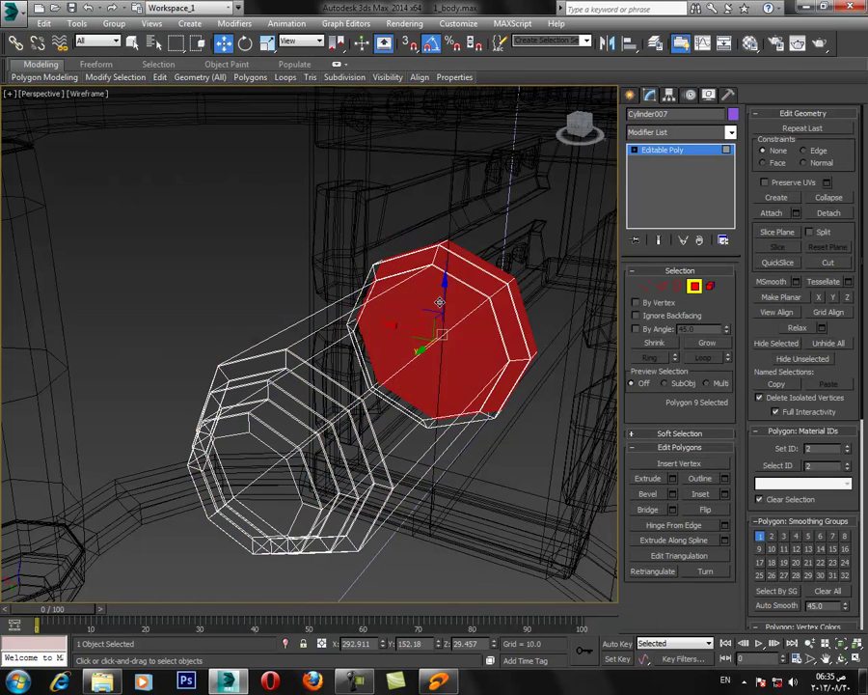
{"action": "key", "text": "F3"}
{"action": "left_click_drag", "start_coordinate": [418, 351], "coordinate": [423, 347]}
{"action": "key", "text": "Delete"}
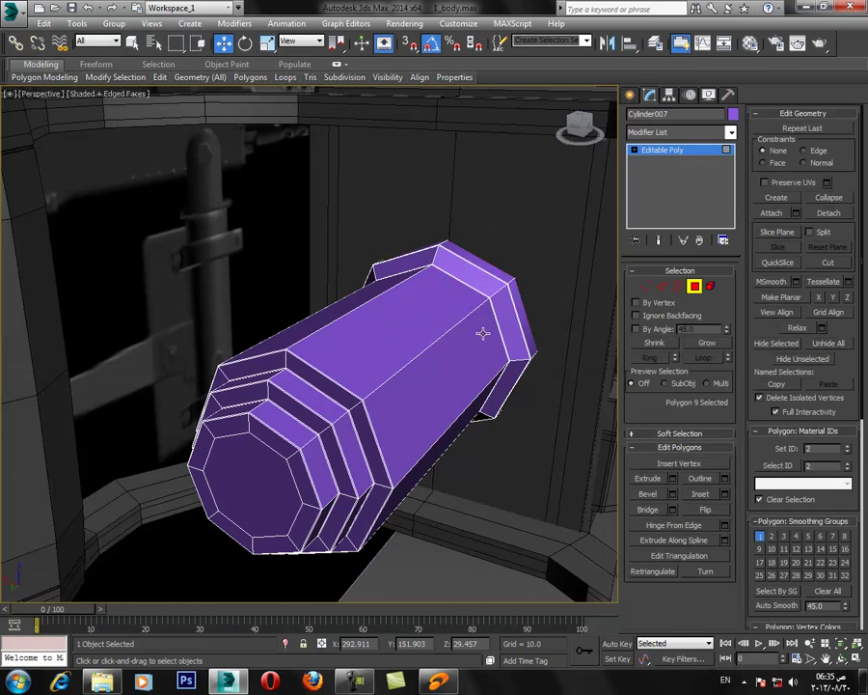
Connect the lengthwise edge ring of the tube's main section with two loops spread toward its ends, and leave edge editing.
{"action": "scroll", "coordinate": [474, 306], "scroll_direction": "down", "scroll_amount": 4}
{"action": "left_click", "coordinate": [664, 286]}
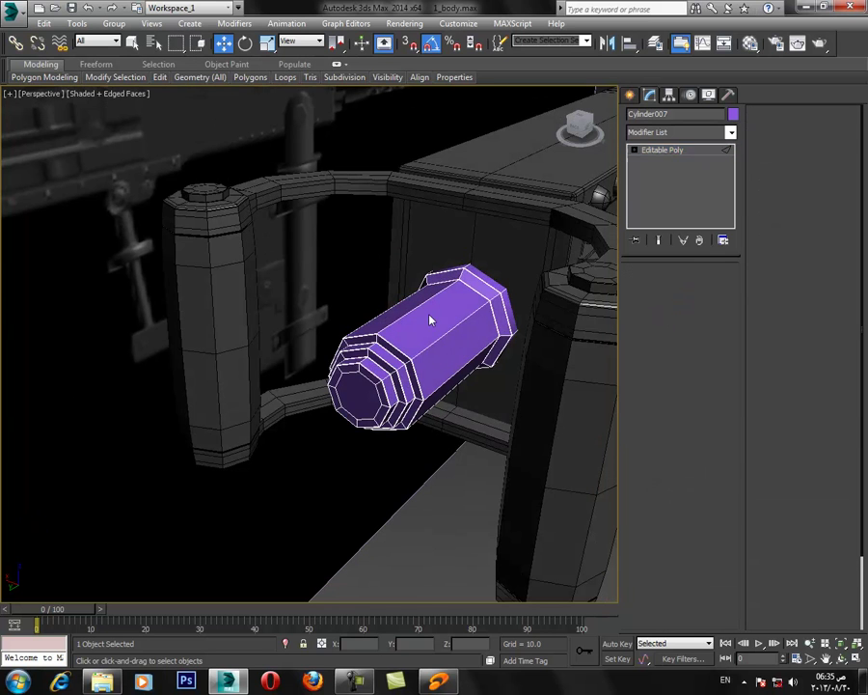
{"action": "left_click", "coordinate": [440, 338]}
{"action": "left_click", "coordinate": [649, 358]}
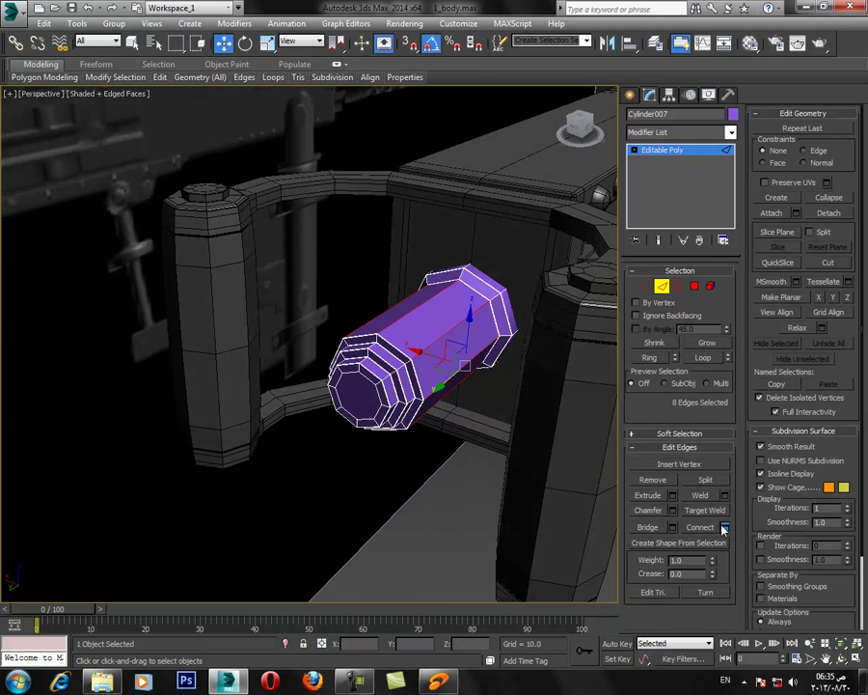
{"action": "left_click", "coordinate": [726, 527]}
{"action": "left_click_drag", "start_coordinate": [319, 372], "coordinate": [327, 312]}
{"action": "left_click_drag", "start_coordinate": [319, 371], "coordinate": [340, 248]}
{"action": "left_click", "coordinate": [316, 410]}
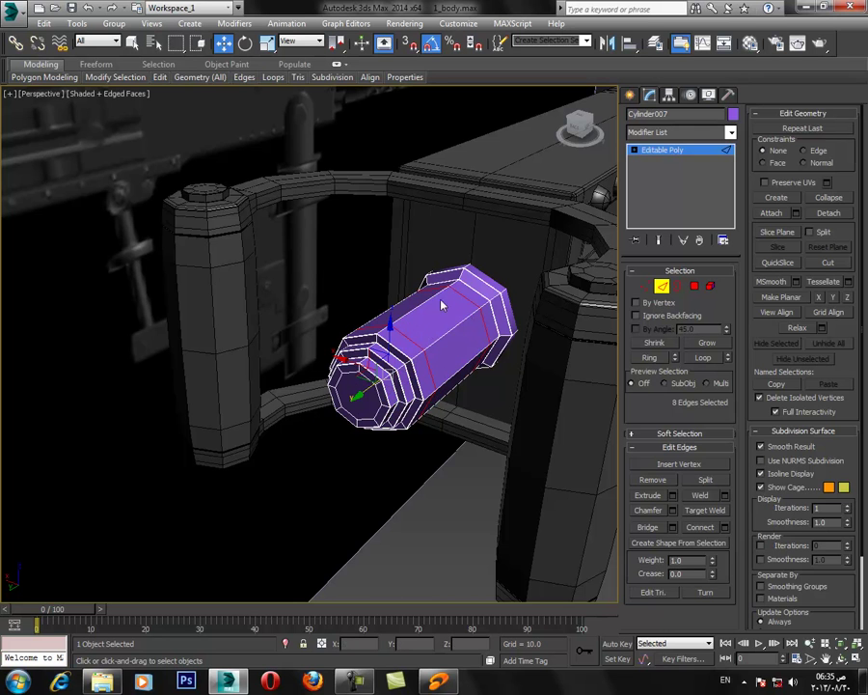
{"action": "left_click", "coordinate": [655, 152]}
Create an 8-sided cylinder with AutoGrid on the tube's end face, about 1.27 in radius and 0.73 high.
{"action": "left_click", "coordinate": [631, 96]}
{"action": "left_click", "coordinate": [653, 210]}
{"action": "middle_click_drag", "start_coordinate": [378, 413], "coordinate": [412, 381], "text": "alt"}
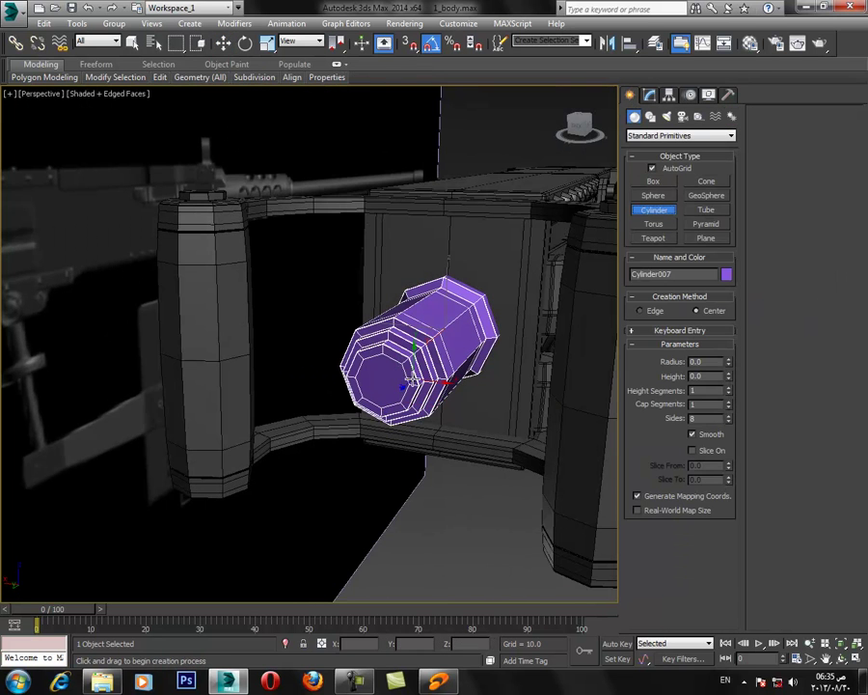
{"action": "scroll", "coordinate": [450, 336], "scroll_direction": "up", "scroll_amount": 2}
{"action": "scroll", "coordinate": [352, 397], "scroll_direction": "up", "scroll_amount": 2}
{"action": "left_click_drag", "start_coordinate": [351, 402], "coordinate": [347, 437]}
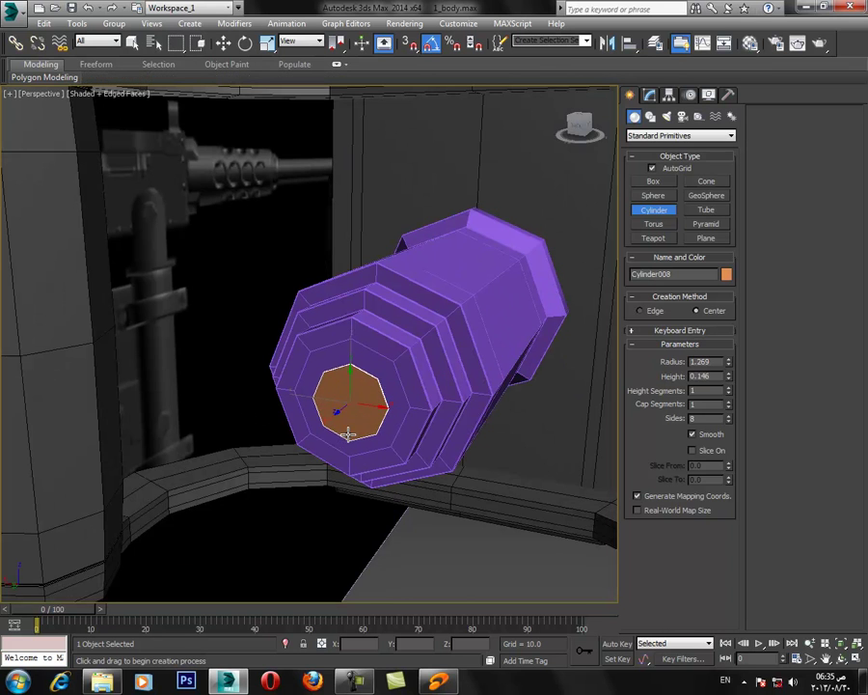
{"action": "left_click", "coordinate": [332, 458]}
Align the new cylinder to the tube in X and Z only, pivot point to pivot point.
{"action": "key", "text": "w"}
{"action": "left_click", "coordinate": [629, 48]}
{"action": "left_click", "coordinate": [411, 367]}
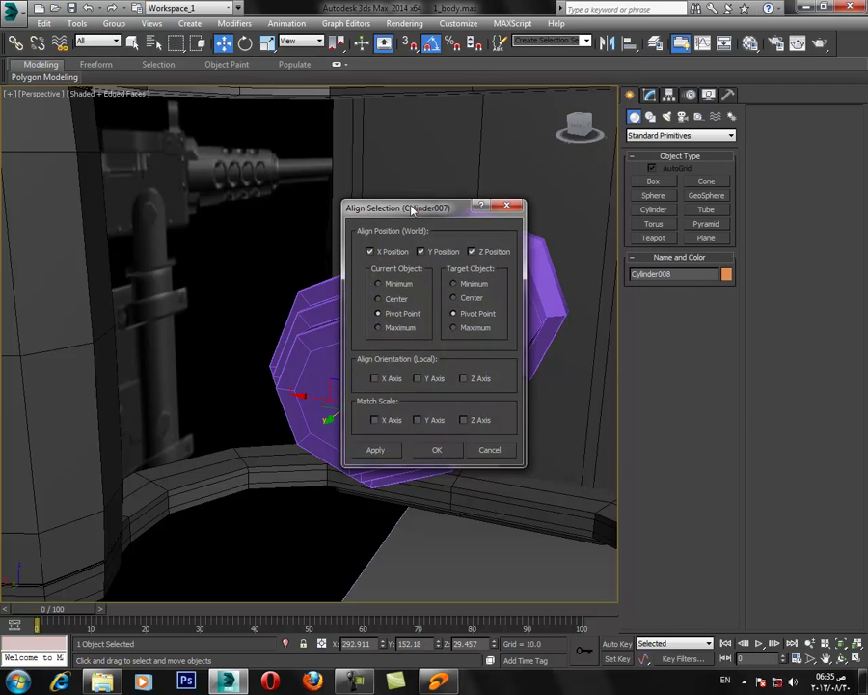
{"action": "left_click_drag", "start_coordinate": [413, 208], "coordinate": [656, 190]}
{"action": "left_click", "coordinate": [673, 235]}
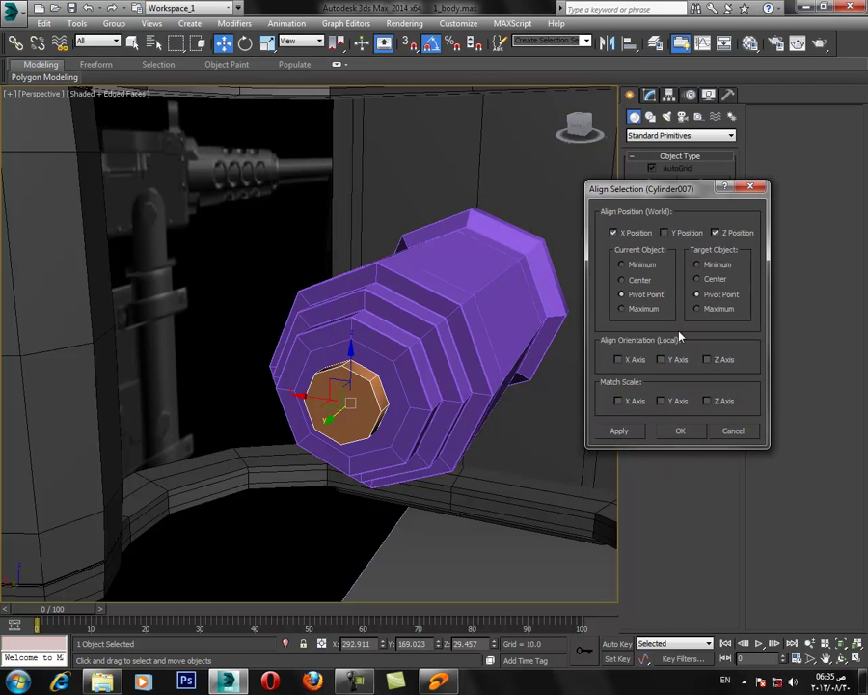
{"action": "left_click", "coordinate": [686, 434]}
Enlarge the end cylinder to a radius of about 2.53 and nudge it 0.04 along Y into the tube's end.
{"action": "middle_click_drag", "start_coordinate": [370, 421], "coordinate": [457, 388], "text": "alt"}
{"action": "key", "text": "z"}
{"action": "middle_click_drag", "start_coordinate": [348, 398], "coordinate": [355, 394]}
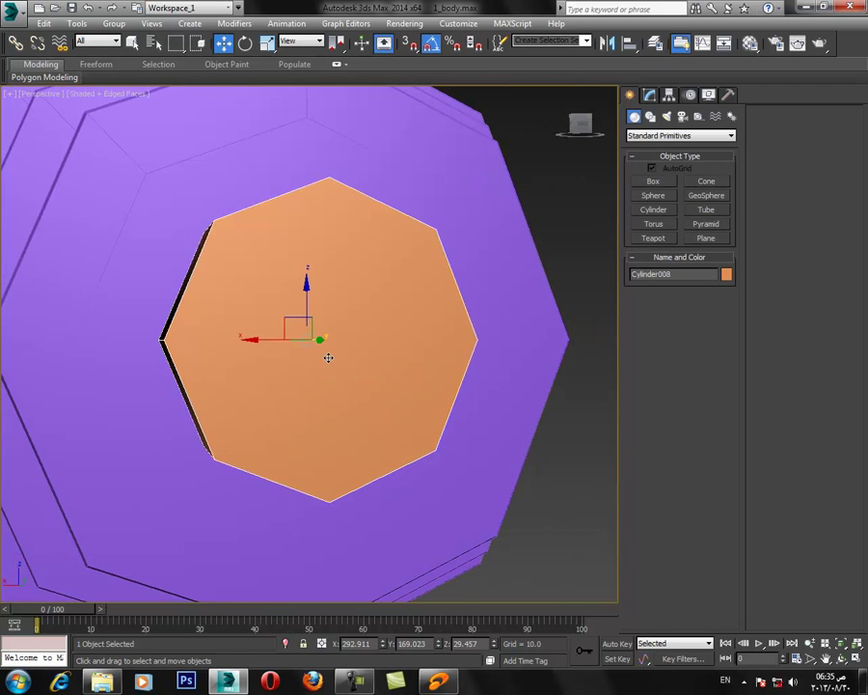
{"action": "scroll", "coordinate": [355, 394], "scroll_direction": "down", "scroll_amount": 3}
{"action": "middle_click_drag", "start_coordinate": [398, 280], "coordinate": [477, 272], "text": "alt"}
{"action": "left_click", "coordinate": [649, 94]}
{"action": "left_click_drag", "start_coordinate": [728, 289], "coordinate": [723, 219]}
{"action": "middle_click_drag", "start_coordinate": [319, 384], "coordinate": [356, 415], "text": "alt"}
{"action": "left_click_drag", "start_coordinate": [347, 361], "coordinate": [342, 361]}
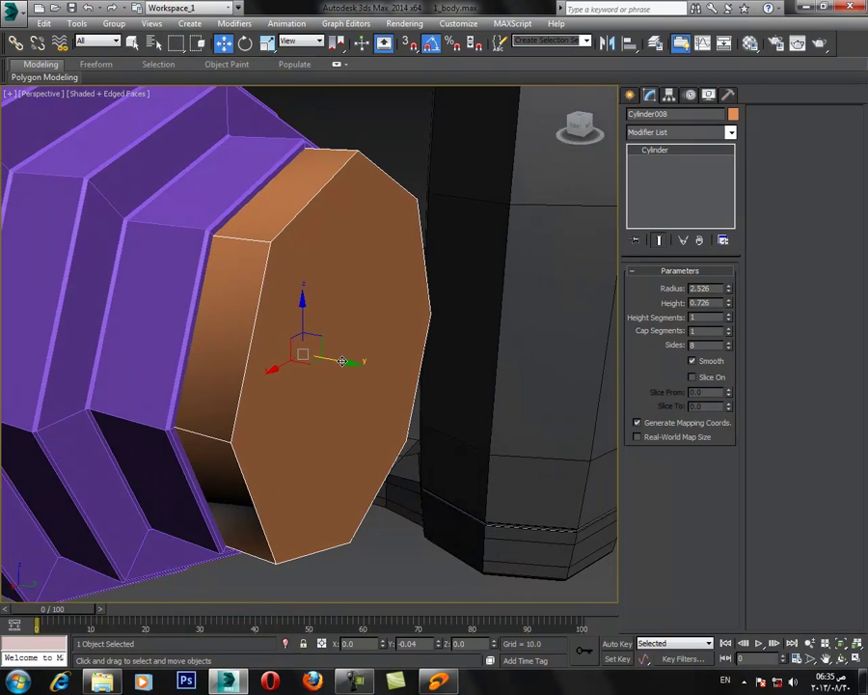
Set the end cylinder's radius to 2.4 and its sides to 16.
{"action": "middle_click_drag", "start_coordinate": [402, 384], "coordinate": [362, 362], "text": "alt"}
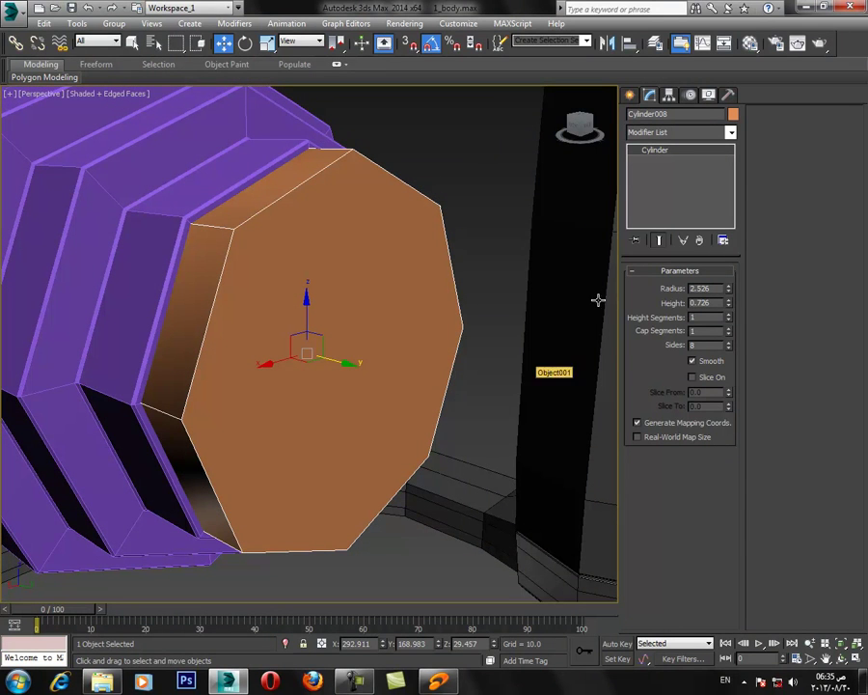
{"action": "left_click", "coordinate": [729, 343]}
{"action": "left_click", "coordinate": [728, 344]}
{"action": "left_click", "coordinate": [729, 343]}
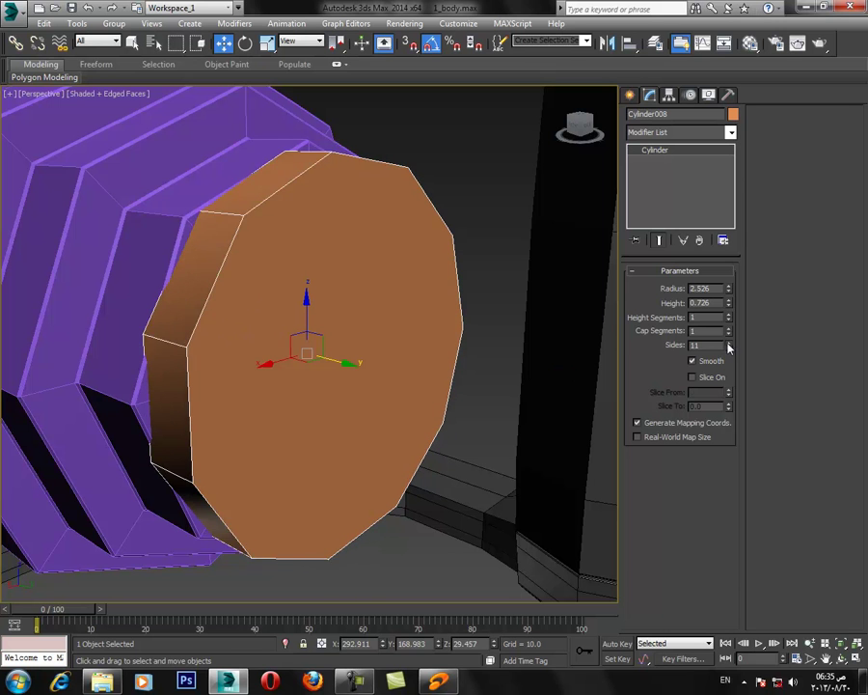
{"action": "left_click", "coordinate": [729, 344]}
{"action": "middle_click_drag", "start_coordinate": [354, 338], "coordinate": [322, 332], "text": "alt"}
{"action": "left_click_drag", "start_coordinate": [730, 289], "coordinate": [731, 289]}
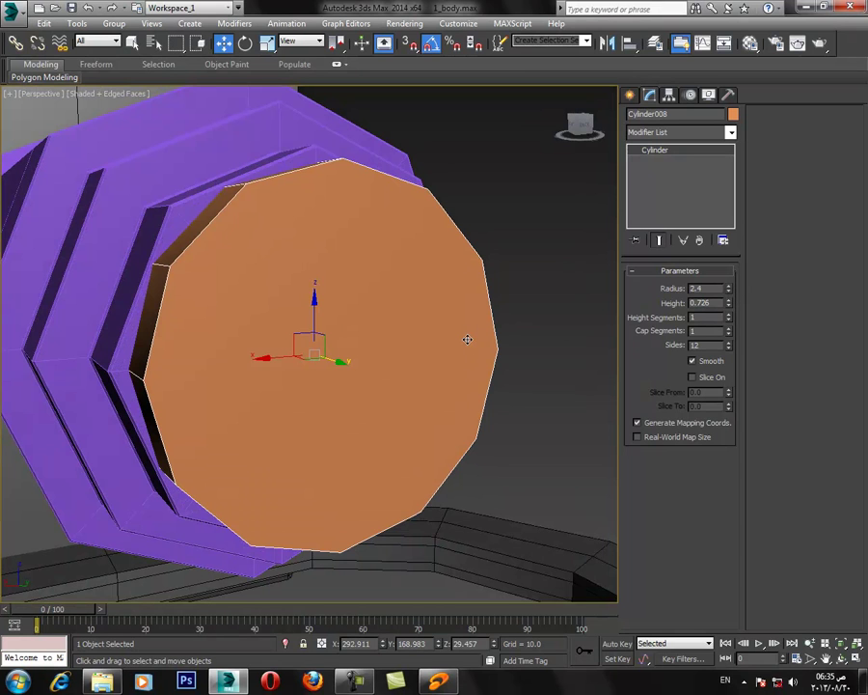
{"action": "left_click", "coordinate": [728, 342]}
{"action": "left_click", "coordinate": [728, 342]}
{"action": "left_click", "coordinate": [729, 342]}
{"action": "left_click", "coordinate": [728, 343]}
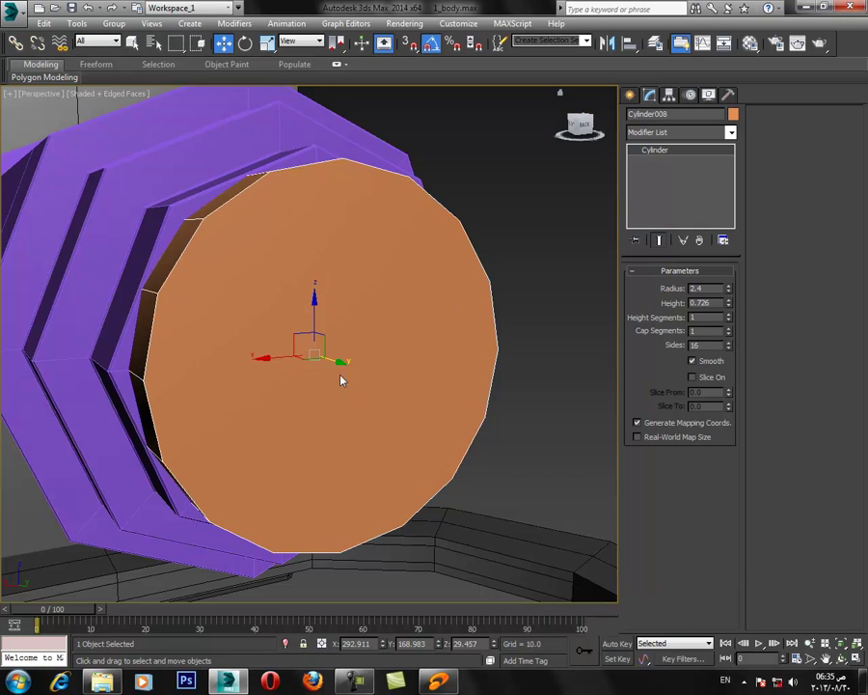
Convert the end cylinder to an Editable Poly and connect two opposite vertices across the middle of its outer cap.
{"action": "middle_click_drag", "start_coordinate": [290, 372], "coordinate": [286, 341], "text": "alt"}
{"action": "right_click", "coordinate": [285, 340]}
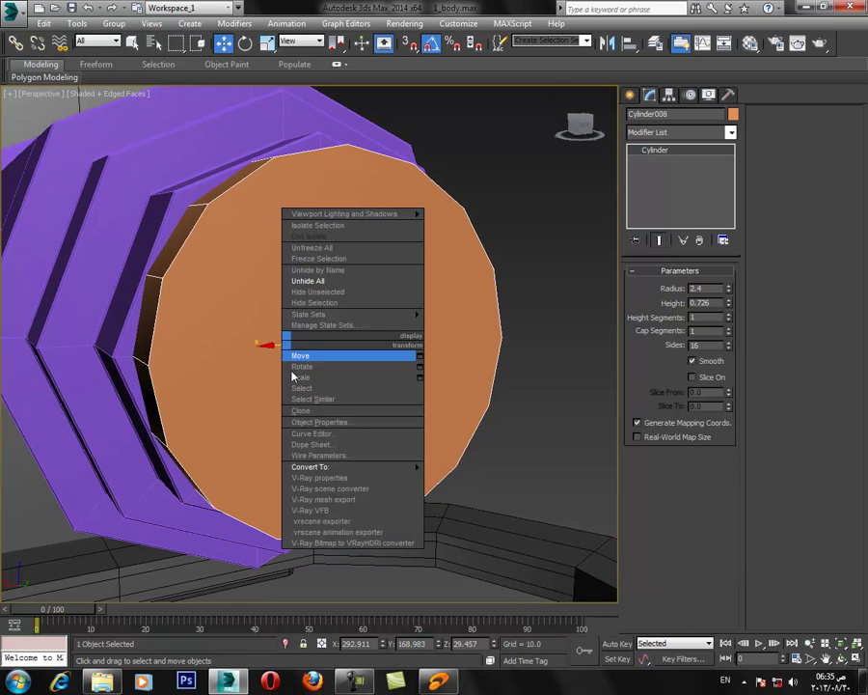
{"action": "mouse_move", "coordinate": [413, 468]}
{"action": "left_click", "coordinate": [472, 477]}
{"action": "key", "text": "F3"}
{"action": "key", "text": "F3"}
{"action": "left_click", "coordinate": [646, 286]}
{"action": "left_click", "coordinate": [502, 339]}
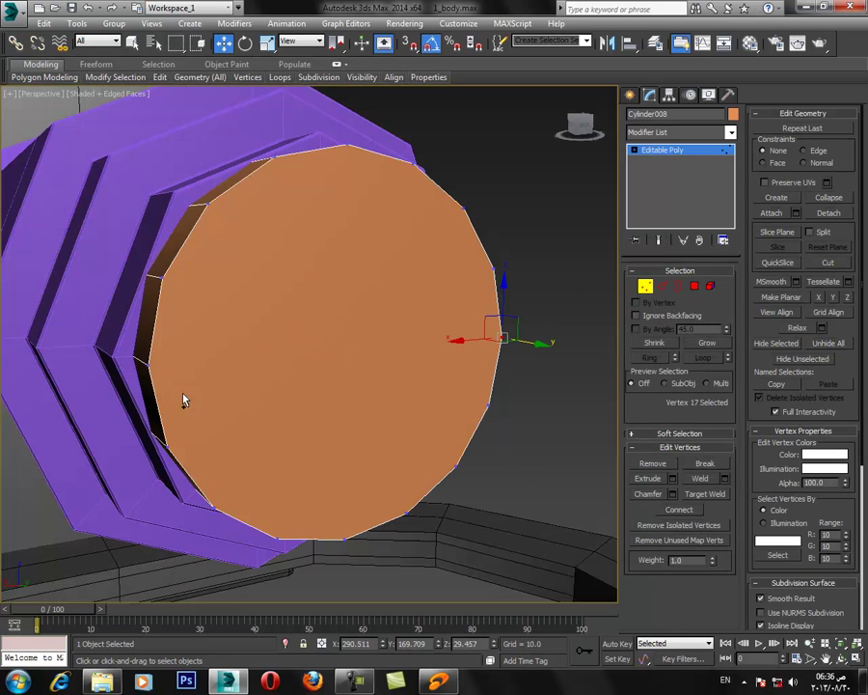
{"action": "left_click", "coordinate": [150, 365], "text": "ctrl"}
{"action": "left_click", "coordinate": [672, 513]}
Delete the polygons of the end cylinder's lower half, leaving only the upper half.
{"action": "key", "text": "F3"}
{"action": "left_click", "coordinate": [695, 288]}
{"action": "left_click_drag", "start_coordinate": [551, 381], "coordinate": [88, 570]}
{"action": "key", "text": "Delete"}
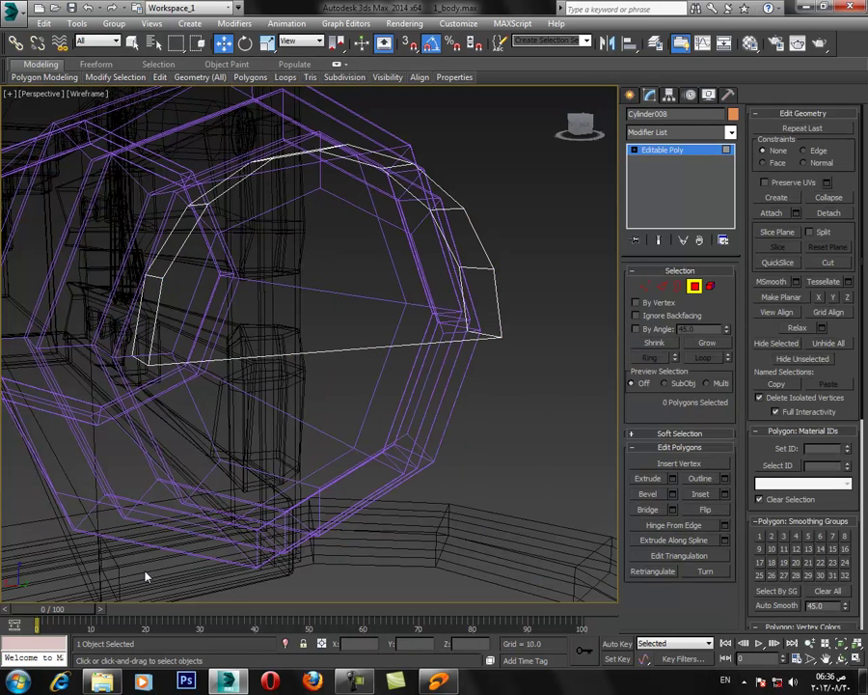
Shade the view with edged faces and select the two end vertices of the half-cylinder cap's straight lower edge.
{"action": "key", "text": "F3"}
{"action": "mouse_move", "coordinate": [302, 298]}
{"action": "middle_mouse_down", "text": "alt"}
{"action": "mouse_move", "coordinate": [376, 415]}
{"action": "mouse_move", "coordinate": [409, 428]}
{"action": "mouse_move", "coordinate": [263, 369]}
{"action": "middle_mouse_up", "text": "alt"}
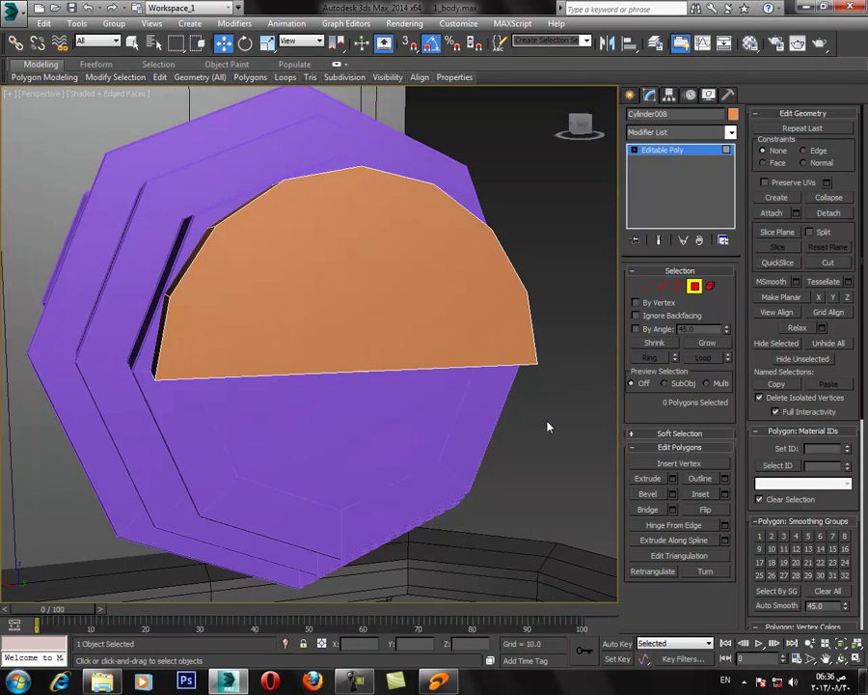
{"action": "middle_click_drag", "start_coordinate": [493, 408], "coordinate": [463, 411], "text": "alt"}
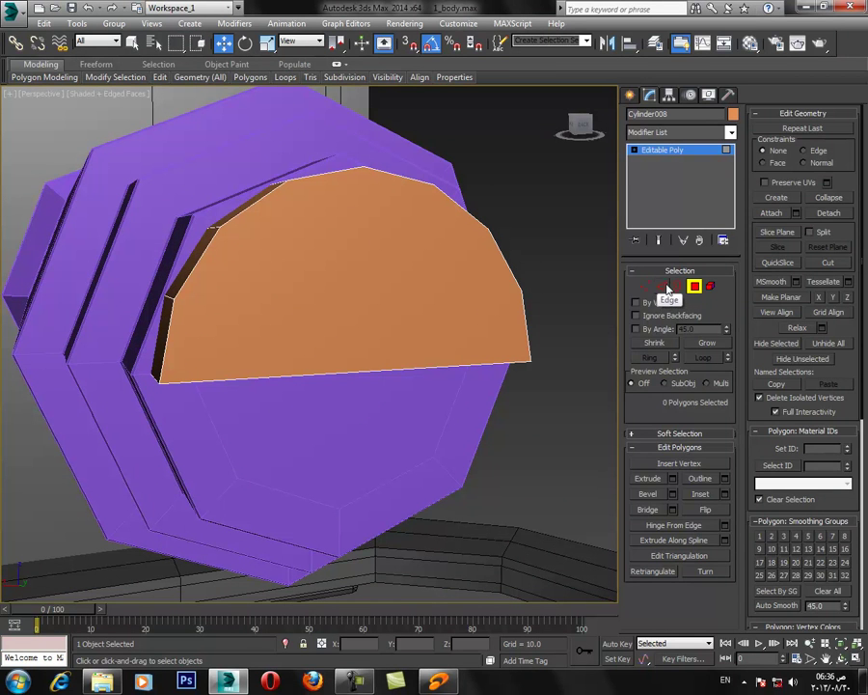
{"action": "left_click", "coordinate": [668, 287]}
{"action": "left_click", "coordinate": [385, 372]}
{"action": "middle_click_drag", "start_coordinate": [405, 421], "coordinate": [473, 436], "text": "alt"}
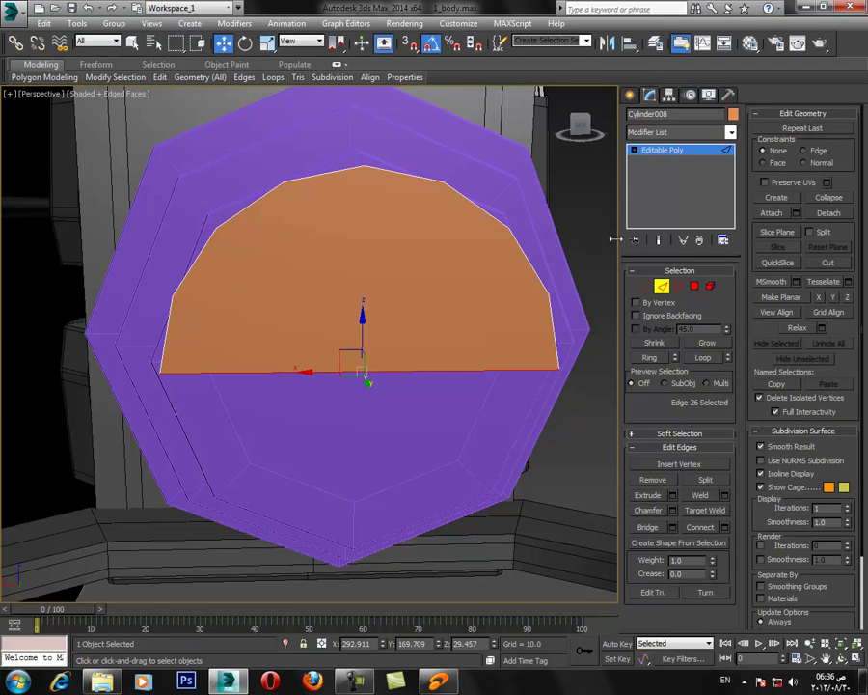
{"action": "left_click", "coordinate": [646, 285]}
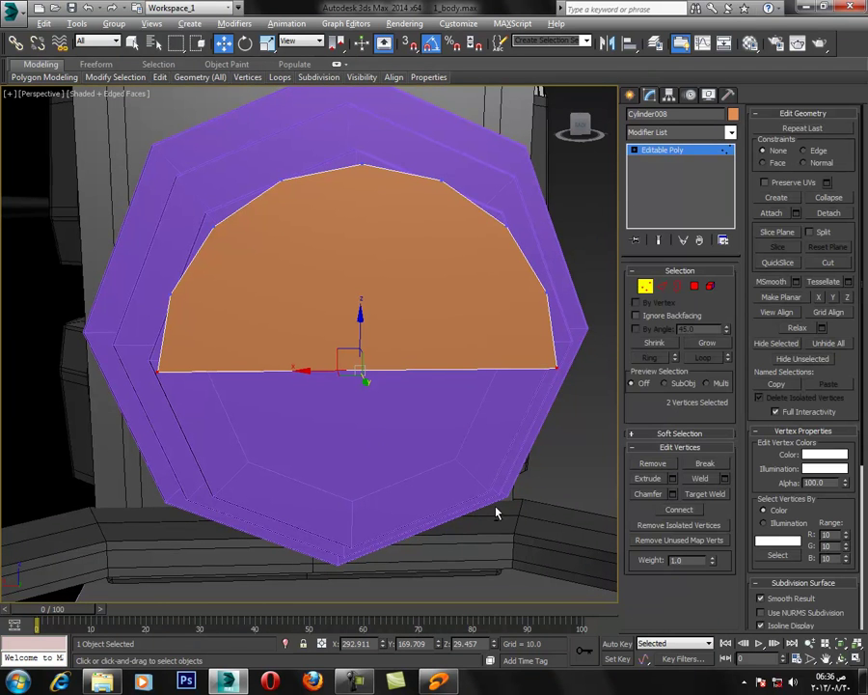
Show the half-cylinder's outer cap in a maximized, shaded back view.
{"action": "left_click", "coordinate": [858, 660]}
{"action": "left_click", "coordinate": [262, 575]}
{"action": "left_click", "coordinate": [513, 286]}
{"action": "scroll", "coordinate": [514, 287], "scroll_direction": "up", "scroll_amount": 8}
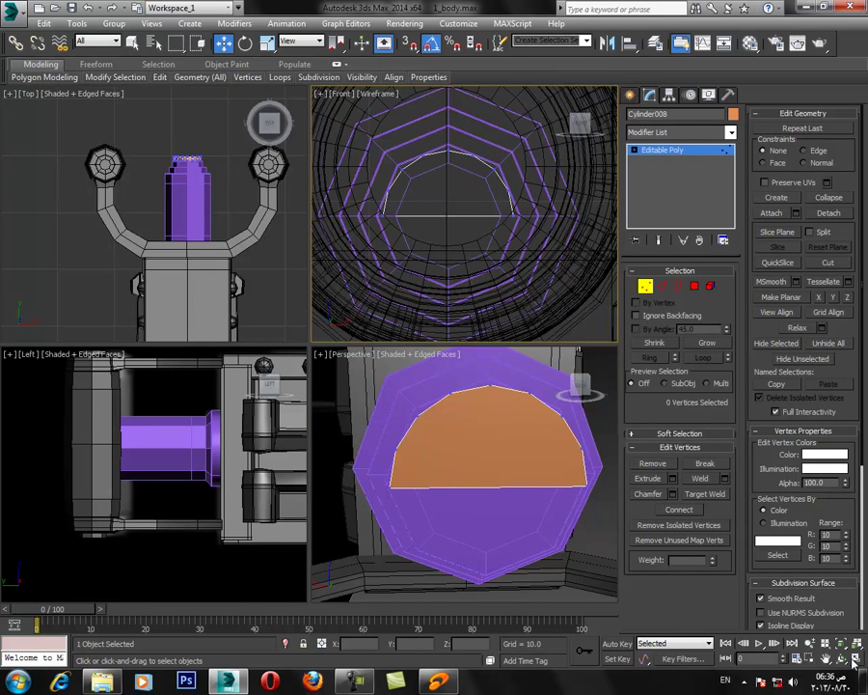
{"action": "key", "text": "alt+w"}
{"action": "scroll", "coordinate": [395, 277], "scroll_direction": "down", "scroll_amount": 3}
{"action": "key", "text": "F3"}
{"action": "left_click", "coordinate": [74, 94]}
{"action": "left_click", "coordinate": [101, 123]}
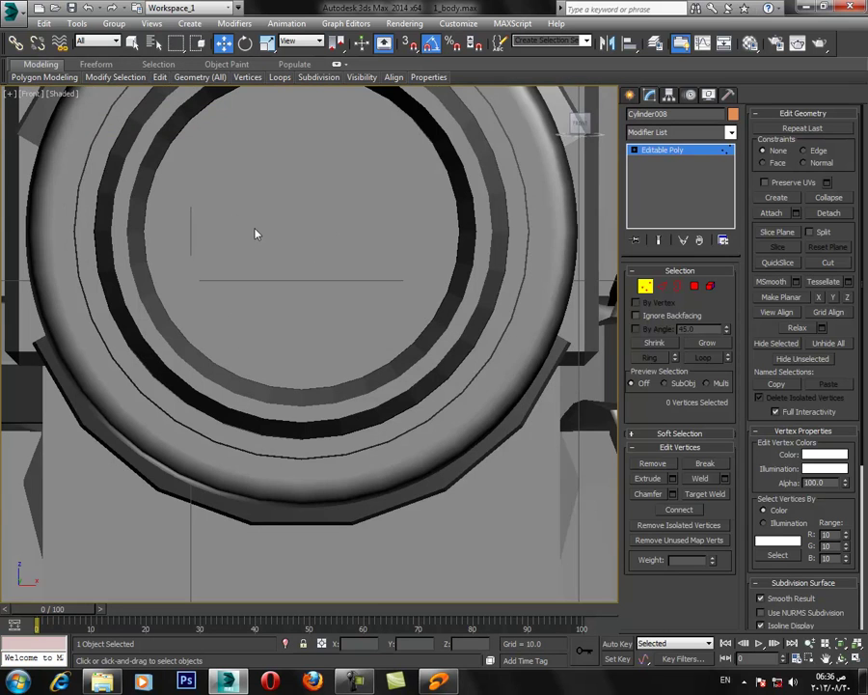
{"action": "key", "text": "v"}
{"action": "left_click", "coordinate": [280, 248]}
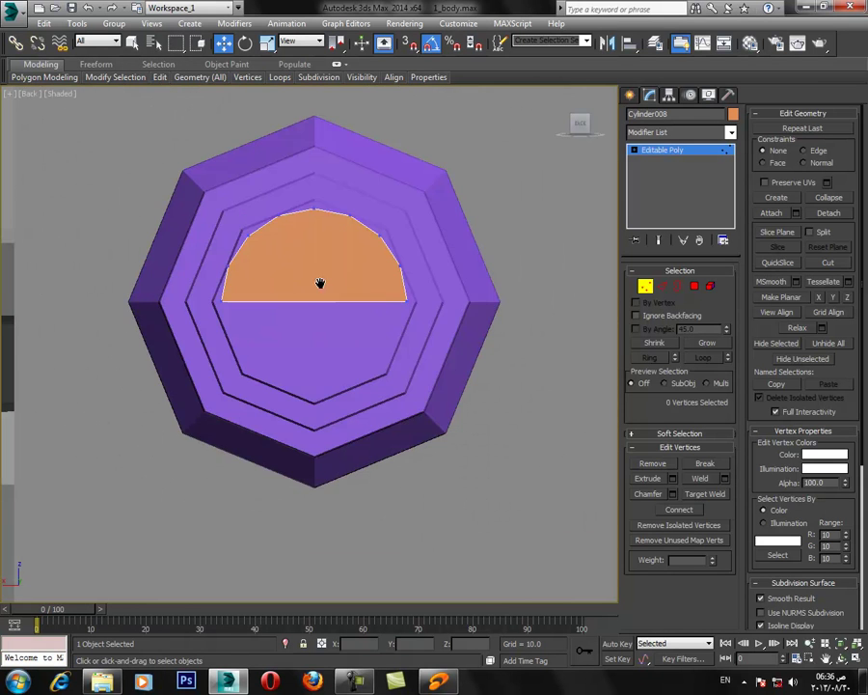
Cut a vertical edge from the cap's topmost vertex to the middle of its straight lower edge.
{"action": "scroll", "coordinate": [331, 292], "scroll_direction": "up", "scroll_amount": 4}
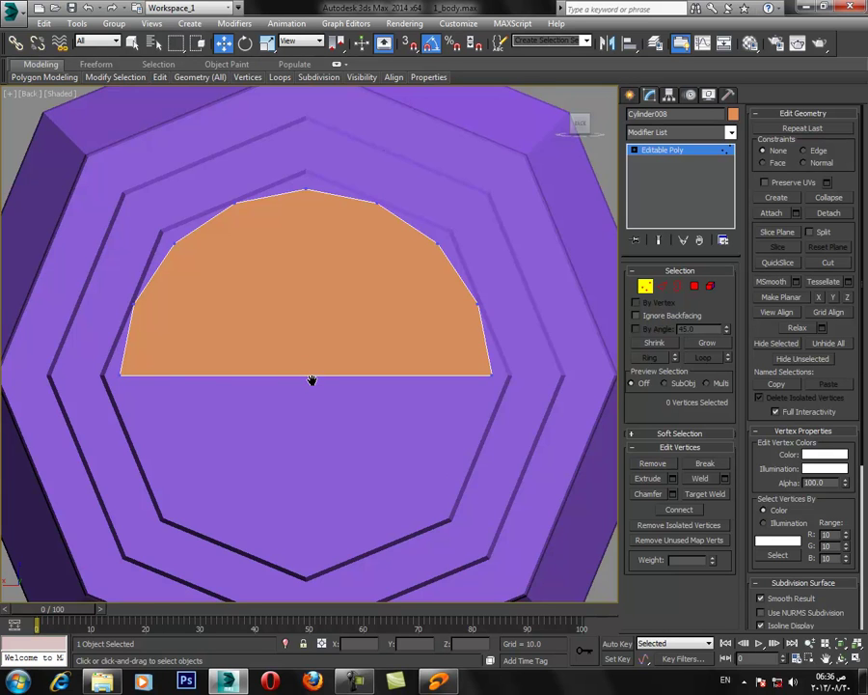
{"action": "middle_click_drag", "start_coordinate": [316, 374], "coordinate": [305, 395]}
{"action": "scroll", "coordinate": [304, 376], "scroll_direction": "up", "scroll_amount": 1}
{"action": "scroll", "coordinate": [297, 387], "scroll_direction": "down", "scroll_amount": 1}
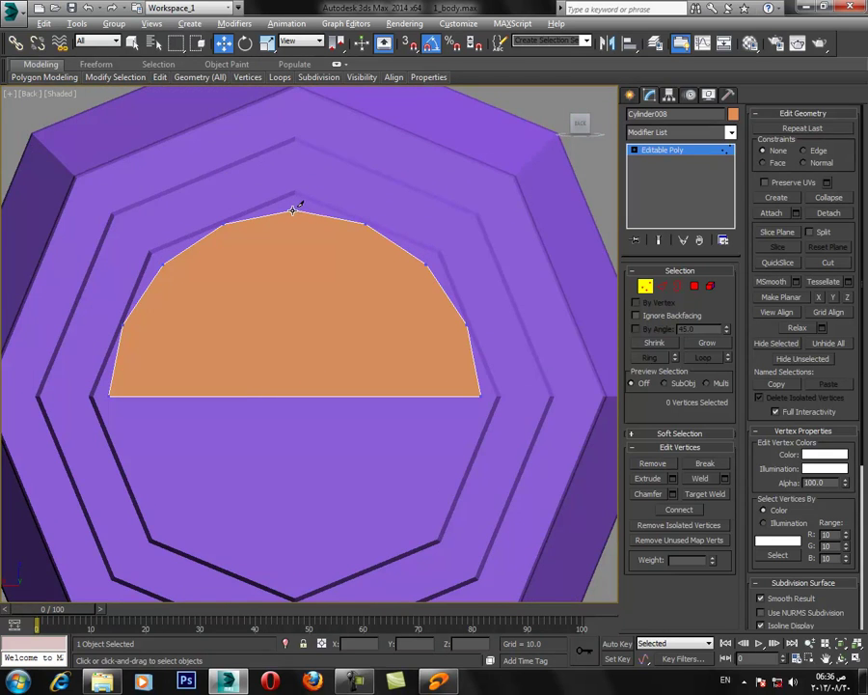
{"action": "key", "text": "alt+c"}
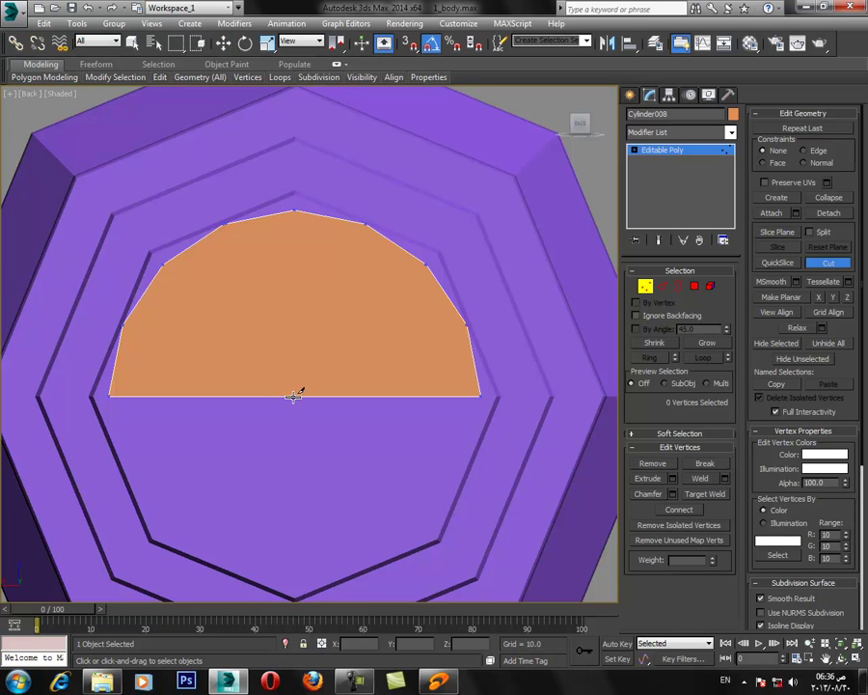
{"action": "left_click", "coordinate": [295, 394]}
Align the new vertex on the lower edge with the topmost vertex, at X about 292.91.
{"action": "scroll", "coordinate": [289, 405], "scroll_direction": "up", "scroll_amount": 4}
{"action": "key", "text": "w"}
{"action": "left_click", "coordinate": [312, 387]}
{"action": "left_click_drag", "start_coordinate": [346, 386], "coordinate": [345, 386]}
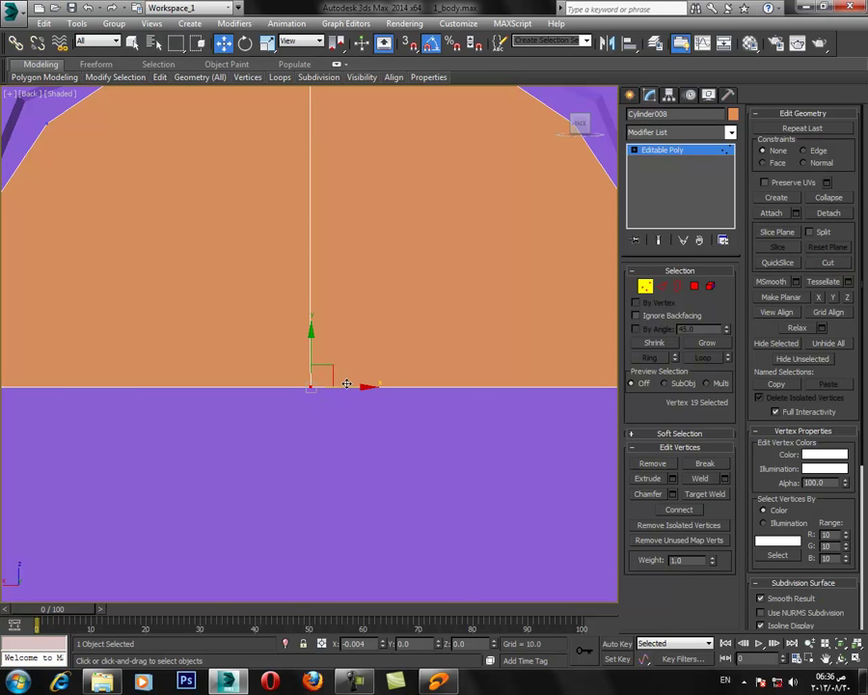
{"action": "scroll", "coordinate": [348, 385], "scroll_direction": "down", "scroll_amount": 3}
{"action": "scroll", "coordinate": [328, 278], "scroll_direction": "up", "scroll_amount": 2}
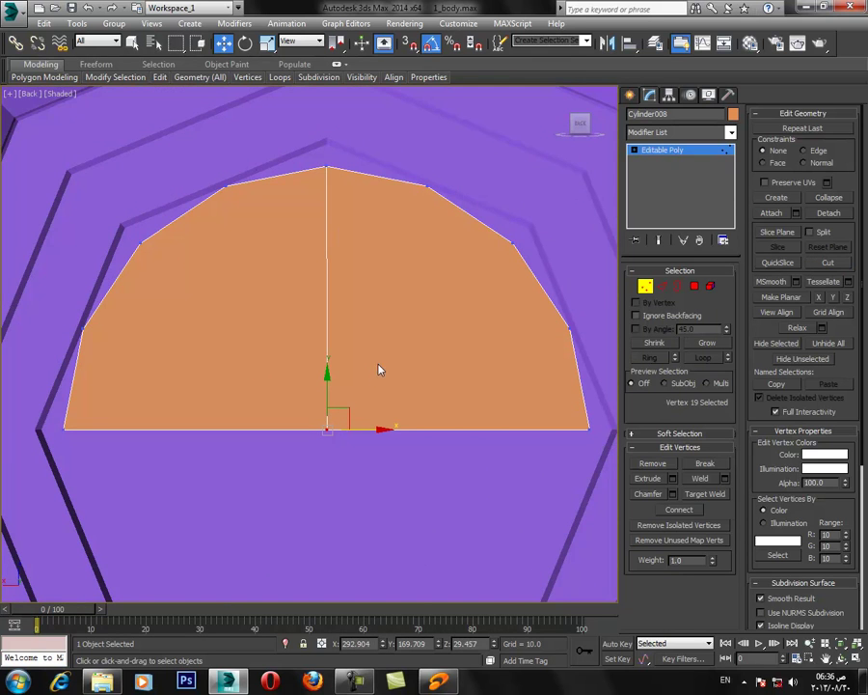
{"action": "left_click_drag", "start_coordinate": [369, 426], "coordinate": [367, 425]}
{"action": "middle_click_drag", "start_coordinate": [343, 418], "coordinate": [348, 353]}
{"action": "scroll", "coordinate": [361, 376], "scroll_direction": "up", "scroll_amount": 2}
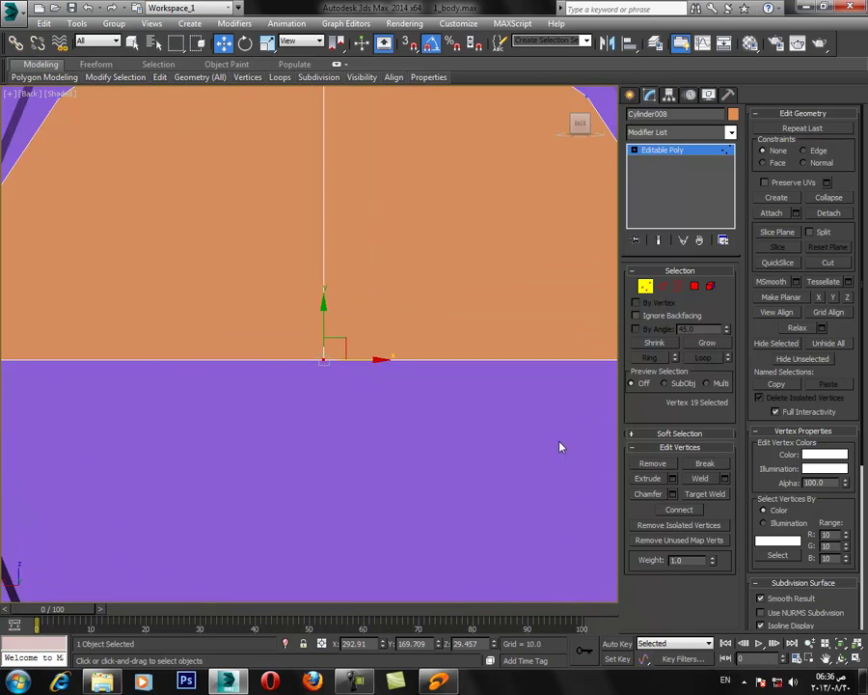
Chamfer the vertex in the middle of the lower edge by 0.436.
{"action": "left_click", "coordinate": [673, 494]}
{"action": "left_click_drag", "start_coordinate": [319, 351], "coordinate": [331, 457]}
{"action": "scroll", "coordinate": [382, 449], "scroll_direction": "down", "scroll_amount": 2}
{"action": "scroll", "coordinate": [368, 437], "scroll_direction": "up", "scroll_amount": 2}
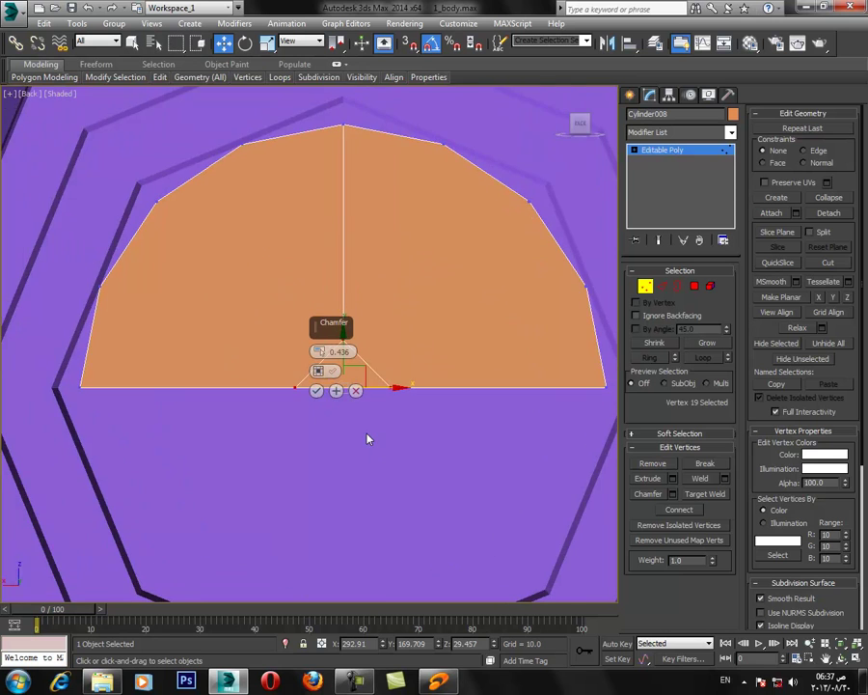
{"action": "left_click", "coordinate": [316, 391]}
Chamfer the apex vertex of the resulting small triangle by 0.56.
{"action": "left_click", "coordinate": [348, 416]}
{"action": "left_click", "coordinate": [333, 304]}
{"action": "scroll", "coordinate": [317, 322], "scroll_direction": "down", "scroll_amount": 3}
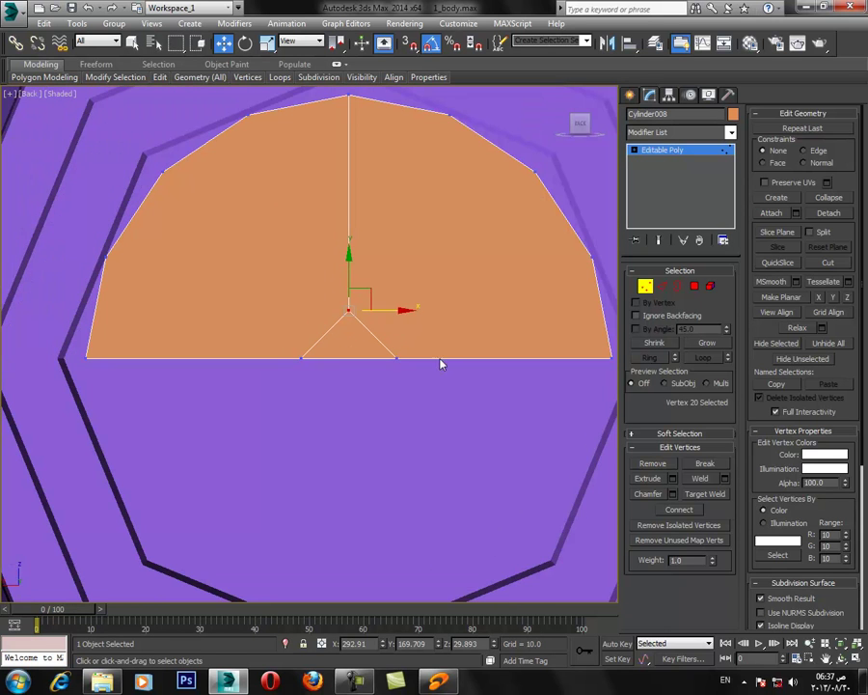
{"action": "left_click", "coordinate": [674, 493]}
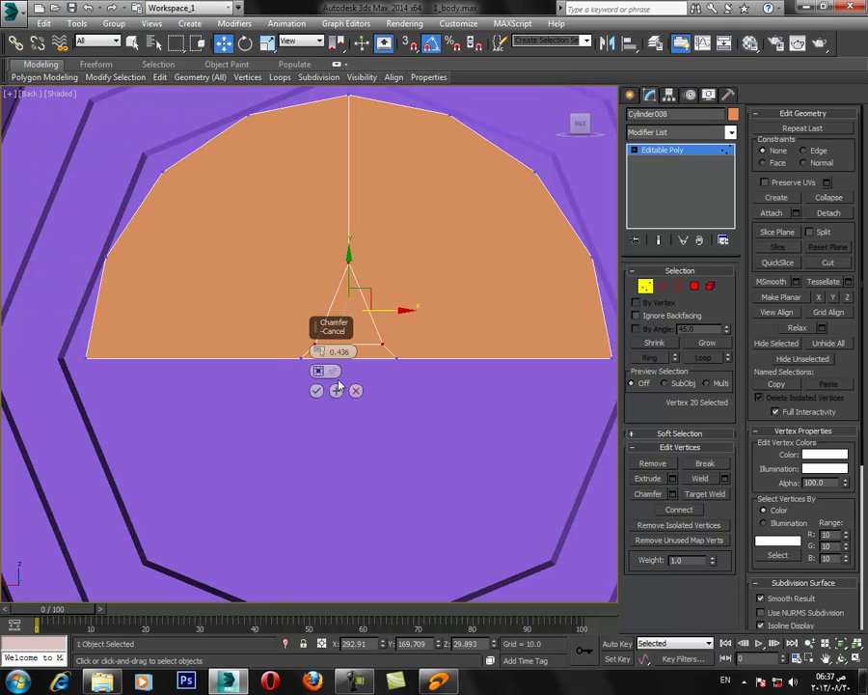
{"action": "left_click_drag", "start_coordinate": [323, 355], "coordinate": [328, 334]}
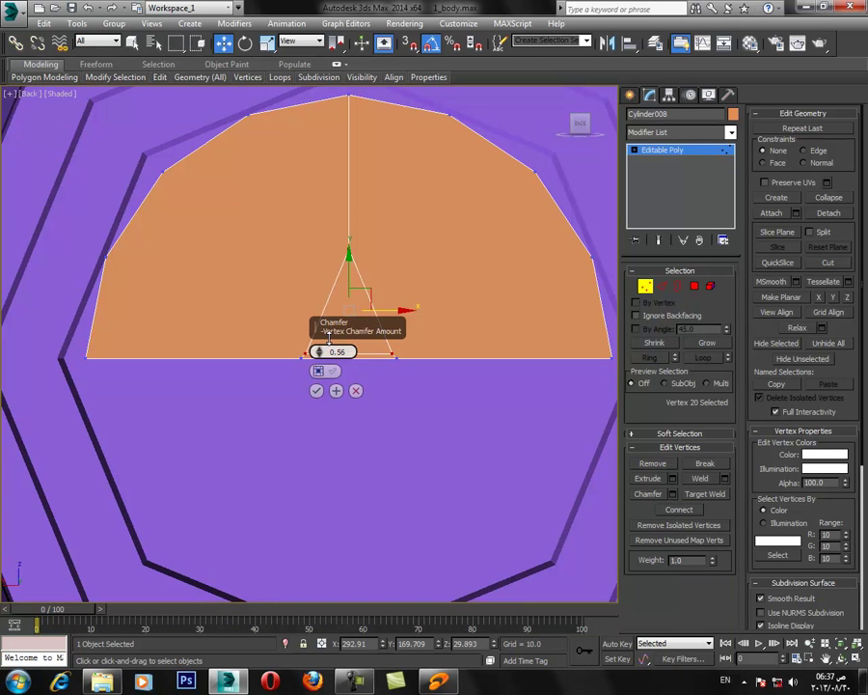
{"action": "left_click", "coordinate": [317, 391]}
Raise the two lower chamfer vertices and remove the apex vertex, leaving a small trapezoid on the lower edge.
{"action": "left_click", "coordinate": [347, 251], "text": "alt"}
{"action": "left_click_drag", "start_coordinate": [350, 302], "coordinate": [361, 278]}
{"action": "left_click", "coordinate": [349, 249]}
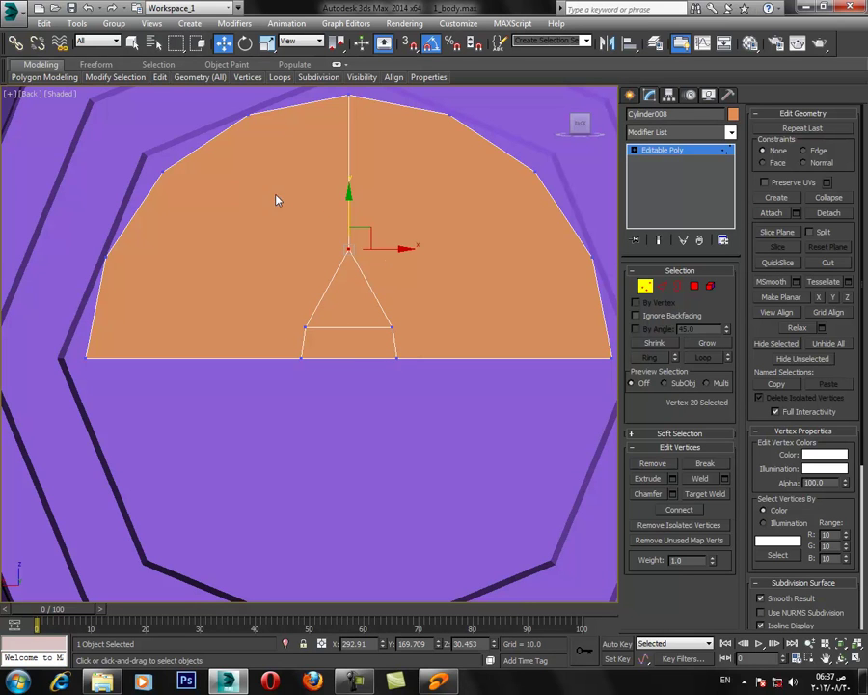
{"action": "left_click", "coordinate": [652, 463]}
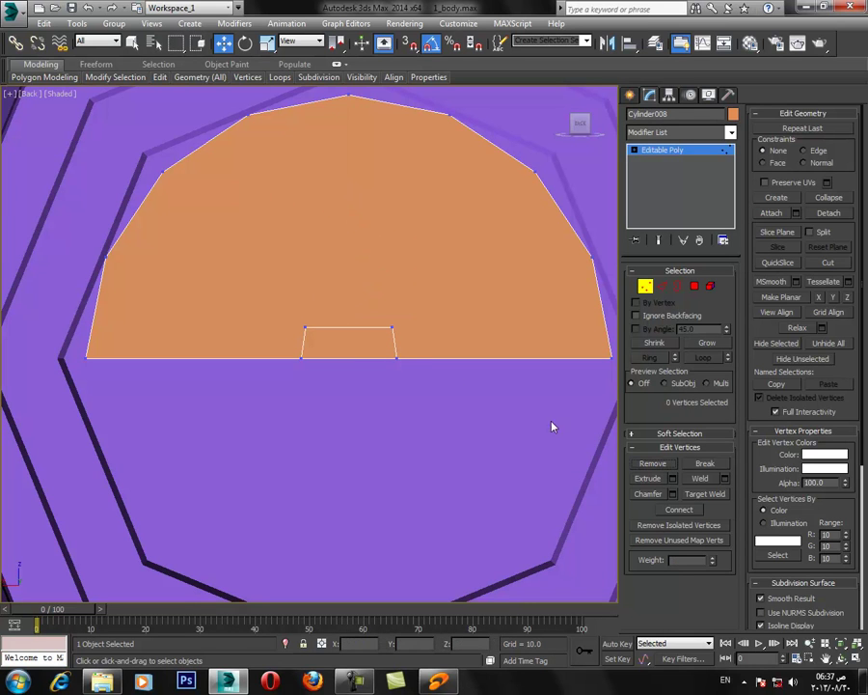
{"action": "mouse_move", "coordinate": [447, 421]}
{"action": "middle_mouse_down"}
{"action": "mouse_move", "coordinate": [466, 415]}
{"action": "mouse_move", "coordinate": [457, 419]}
{"action": "middle_mouse_up"}
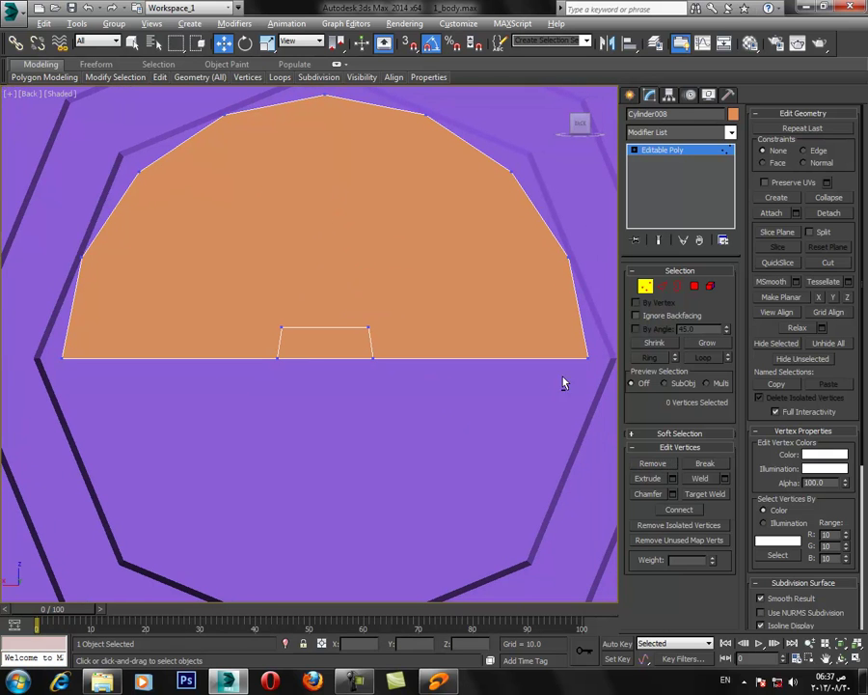
Connect the lowest side edges across the cap with 2 segments and a pinch of 10, level with the trapezoid's top.
{"action": "left_click", "coordinate": [664, 287]}
{"action": "left_click_drag", "start_coordinate": [596, 308], "coordinate": [537, 330]}
{"action": "left_click", "coordinate": [725, 528]}
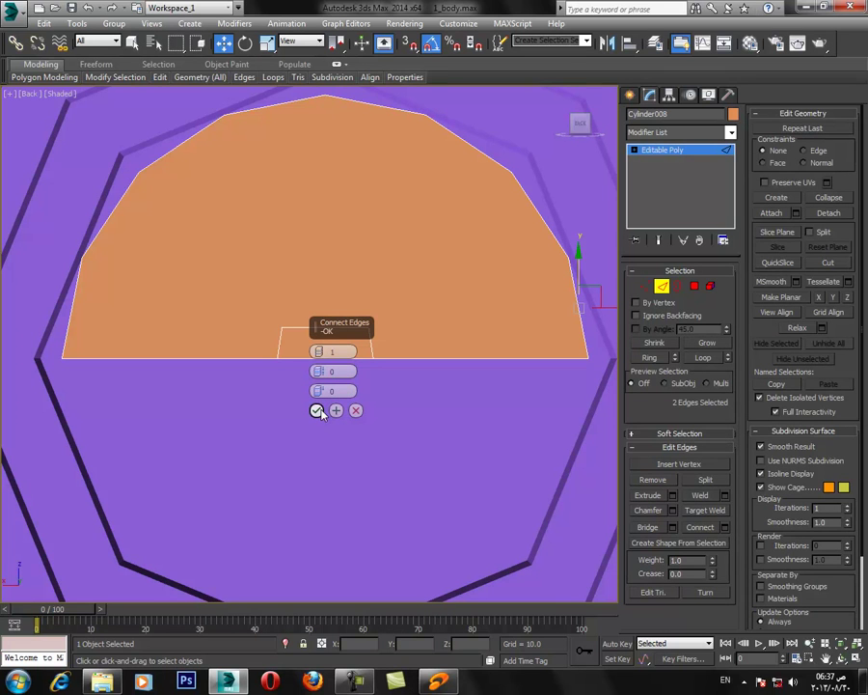
{"action": "left_click_drag", "start_coordinate": [101, 320], "coordinate": [1, 327], "text": "ctrl"}
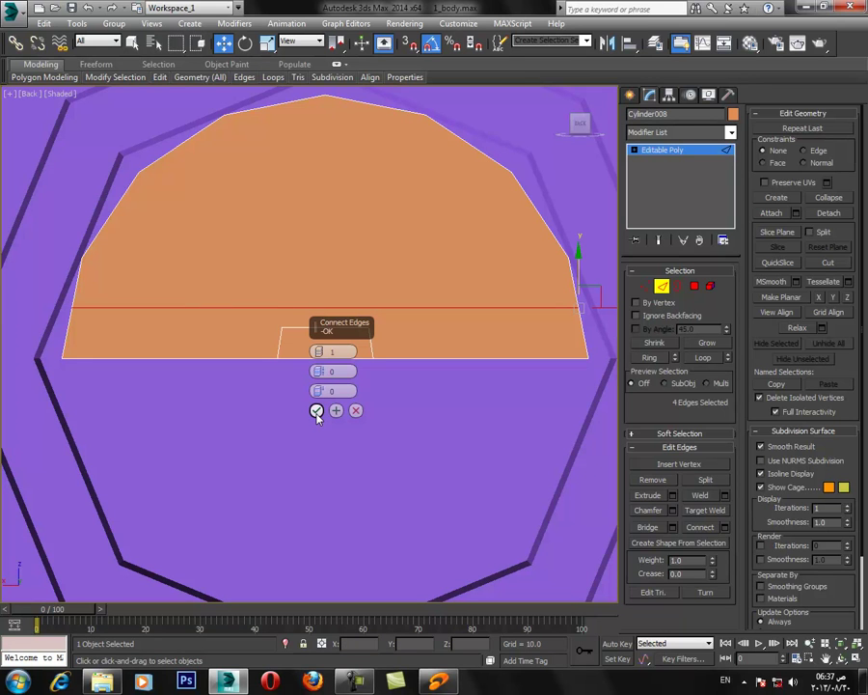
{"action": "left_click", "coordinate": [320, 348]}
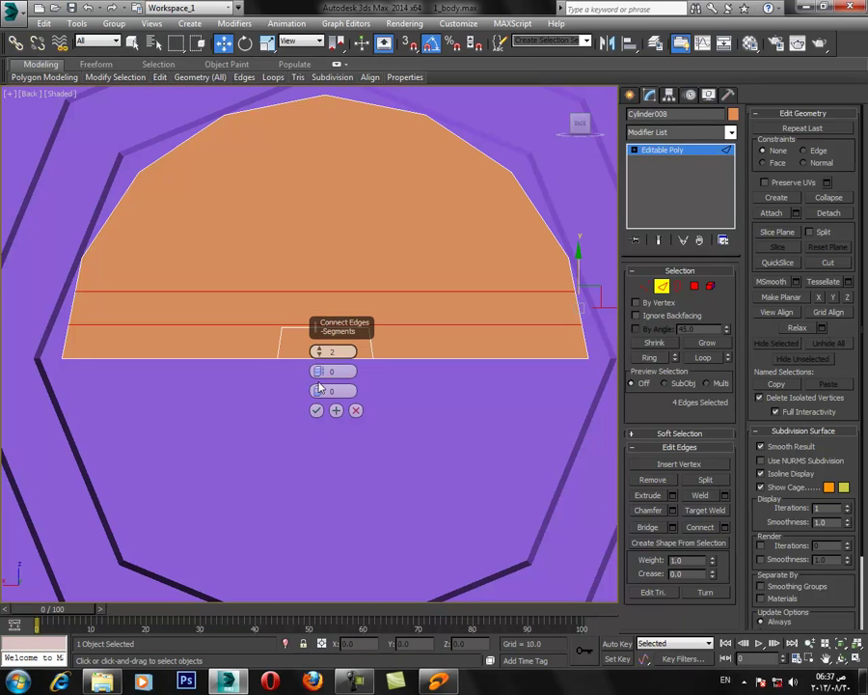
{"action": "mouse_move", "coordinate": [320, 371]}
{"action": "left_mouse_down"}
{"action": "mouse_move", "coordinate": [324, 333]}
{"action": "mouse_move", "coordinate": [320, 368]}
{"action": "mouse_move", "coordinate": [323, 359]}
{"action": "left_mouse_up"}
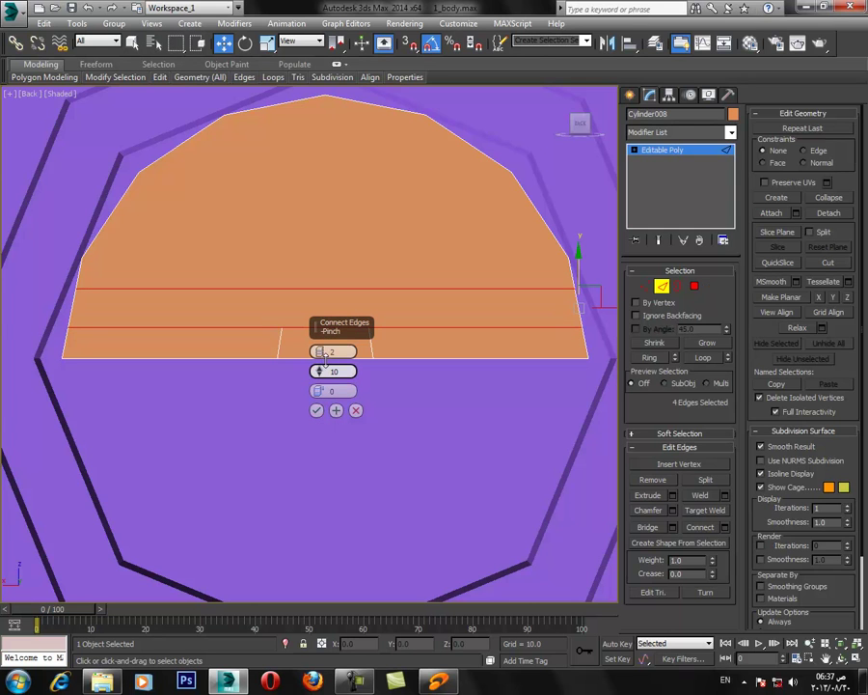
{"action": "left_click", "coordinate": [314, 411]}
{"action": "left_click", "coordinate": [316, 411]}
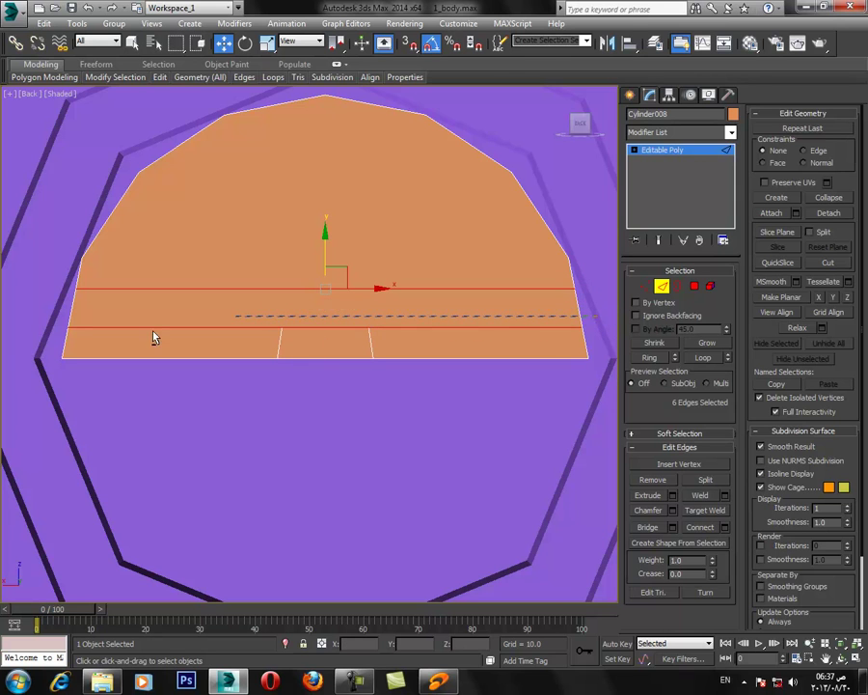
Remove the upper of the two connecting lines and inspect the vertices at the trapezoid's upper corners.
{"action": "left_click_drag", "start_coordinate": [3, 350], "coordinate": [3, 348], "text": "alt"}
{"action": "left_click", "coordinate": [645, 480]}
{"action": "left_click", "coordinate": [646, 480]}
{"action": "left_click", "coordinate": [645, 285]}
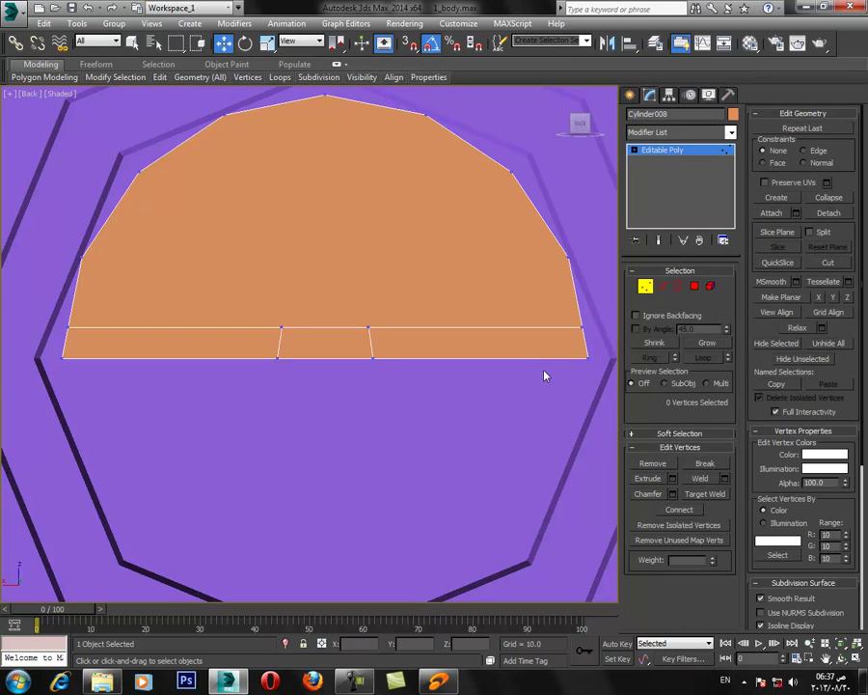
{"action": "scroll", "coordinate": [350, 400], "scroll_direction": "up", "scroll_amount": 3}
{"action": "scroll", "coordinate": [350, 396], "scroll_direction": "up", "scroll_amount": 2}
{"action": "left_click", "coordinate": [387, 261]}
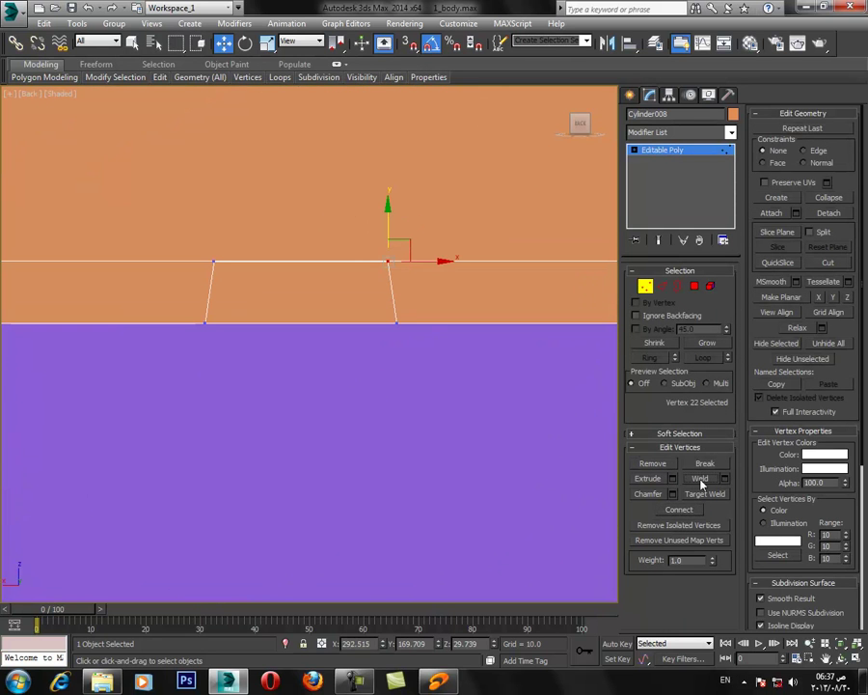
{"action": "scroll", "coordinate": [321, 419], "scroll_direction": "up", "scroll_amount": 4}
{"action": "scroll", "coordinate": [442, 320], "scroll_direction": "up", "scroll_amount": 2}
{"action": "scroll", "coordinate": [434, 357], "scroll_direction": "down", "scroll_amount": 3}
Delete the small trapezoid polygon in the perspective view to open a notch in the cap's lower edge.
{"action": "left_click", "coordinate": [859, 660]}
{"action": "middle_click", "coordinate": [525, 545]}
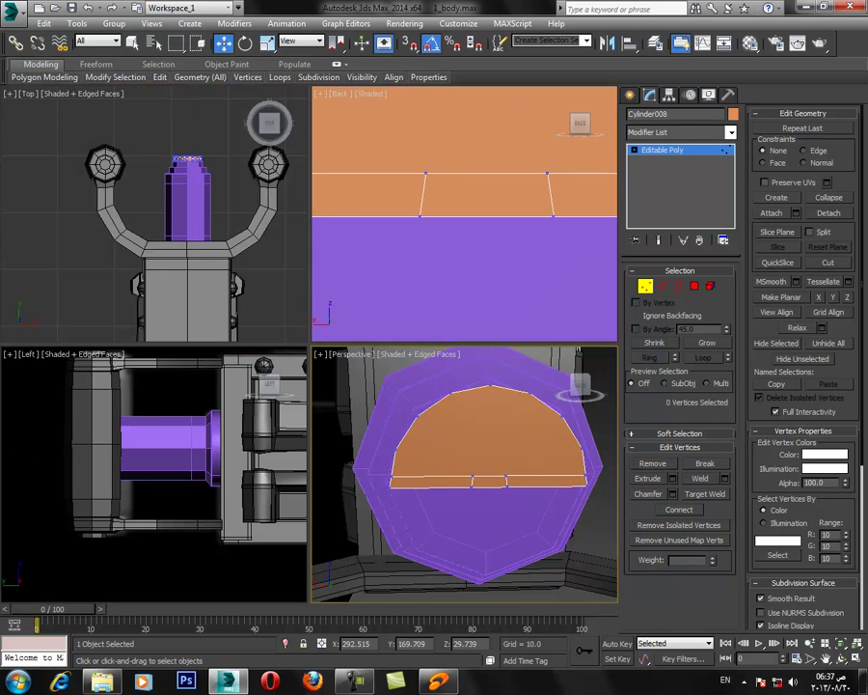
{"action": "left_click", "coordinate": [525, 541]}
{"action": "left_click", "coordinate": [858, 660]}
{"action": "scroll", "coordinate": [409, 413], "scroll_direction": "up", "scroll_amount": 3}
{"action": "middle_click_drag", "start_coordinate": [409, 403], "coordinate": [497, 388], "text": "alt"}
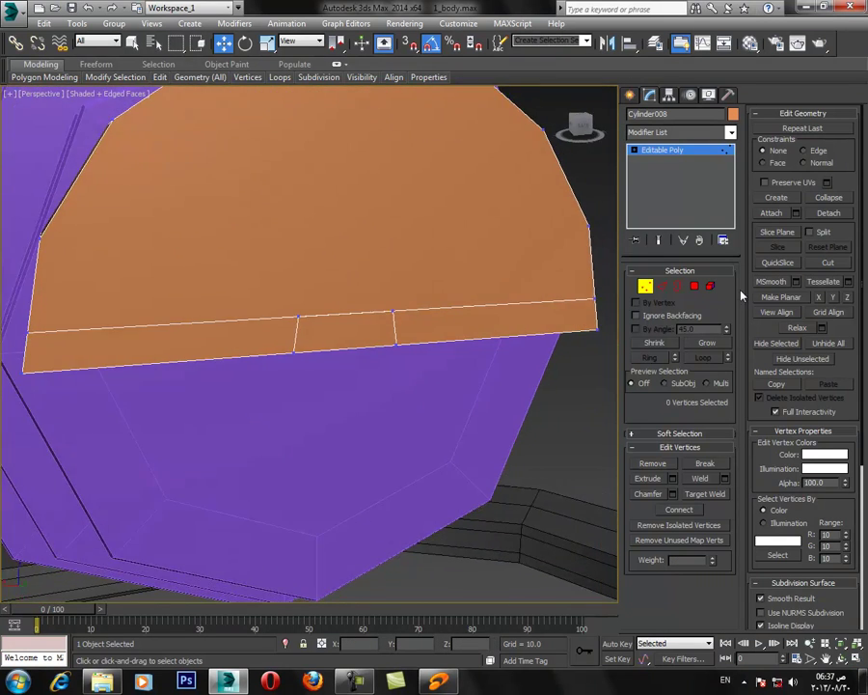
{"action": "left_click", "coordinate": [695, 287]}
{"action": "left_click", "coordinate": [364, 336]}
{"action": "key", "text": "Delete"}
{"action": "middle_click_drag", "start_coordinate": [361, 340], "coordinate": [363, 358], "text": "alt"}
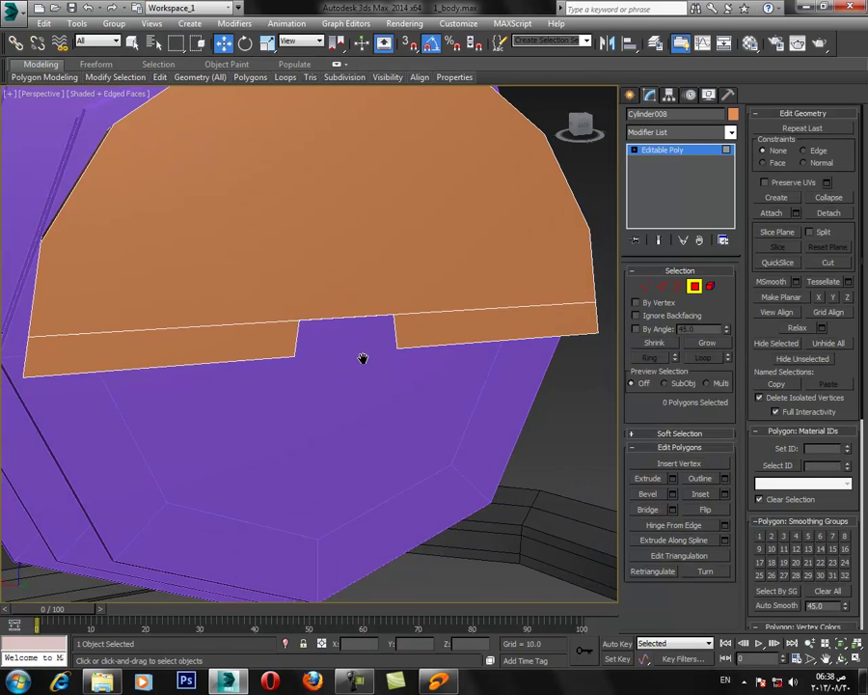
Cut edges from the notch's two upper corners to the arc vertices on either side of the topmost vertex.
{"action": "scroll", "coordinate": [362, 359], "scroll_direction": "up", "scroll_amount": 3}
{"action": "left_click", "coordinate": [645, 287]}
{"action": "left_click", "coordinate": [411, 291]}
{"action": "middle_click_drag", "start_coordinate": [369, 332], "coordinate": [361, 333], "text": "alt"}
{"action": "left_click", "coordinate": [275, 310]}
{"action": "left_click_drag", "start_coordinate": [275, 282], "coordinate": [275, 283]}
{"action": "middle_click_drag", "start_coordinate": [308, 358], "coordinate": [304, 438]}
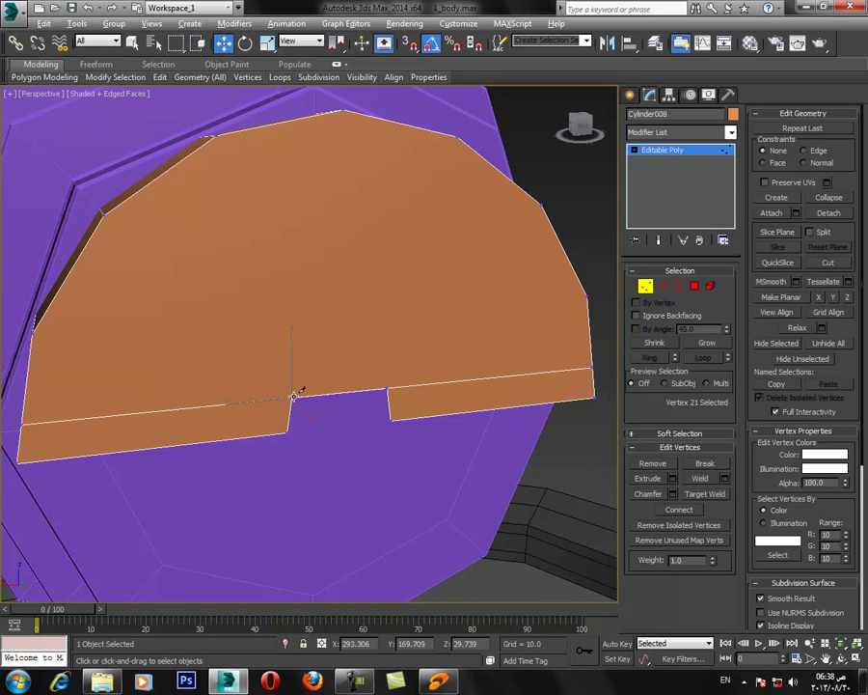
{"action": "left_click", "coordinate": [293, 397]}
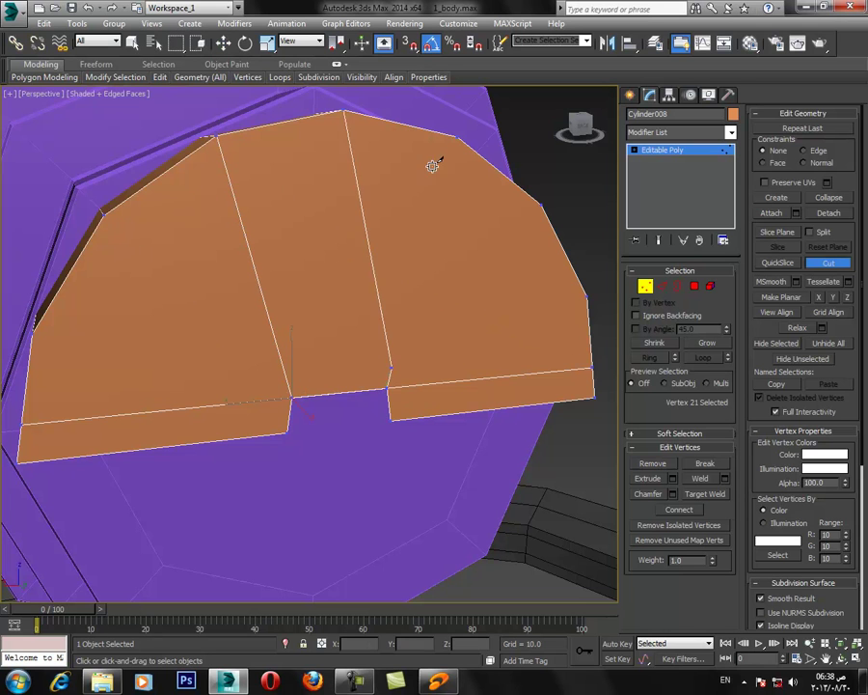
{"action": "left_click", "coordinate": [457, 137]}
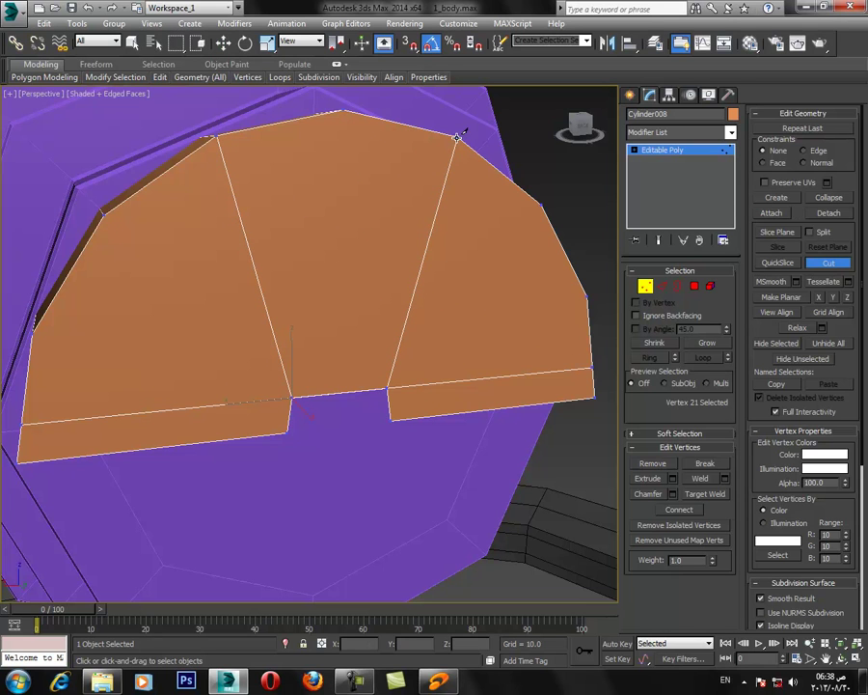
{"action": "right_click", "coordinate": [402, 378]}
{"action": "right_click", "coordinate": [403, 378]}
Weld the vertices at the notch's two upper corners.
{"action": "left_click_drag", "start_coordinate": [247, 385], "coordinate": [415, 407]}
{"action": "left_click", "coordinate": [709, 480]}
{"action": "middle_click_drag", "start_coordinate": [462, 434], "coordinate": [396, 456], "text": "alt"}
{"action": "left_click", "coordinate": [394, 452]}
{"action": "scroll", "coordinate": [387, 450], "scroll_direction": "down", "scroll_amount": 3}
{"action": "middle_click_drag", "start_coordinate": [296, 382], "coordinate": [301, 375]}
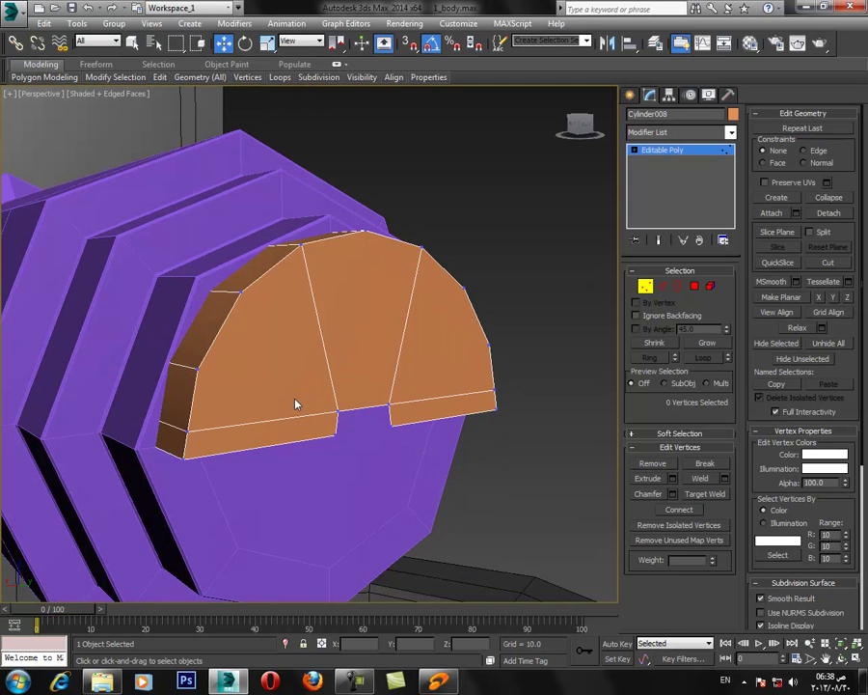
{"action": "middle_click_drag", "start_coordinate": [323, 450], "coordinate": [615, 288], "text": "alt"}
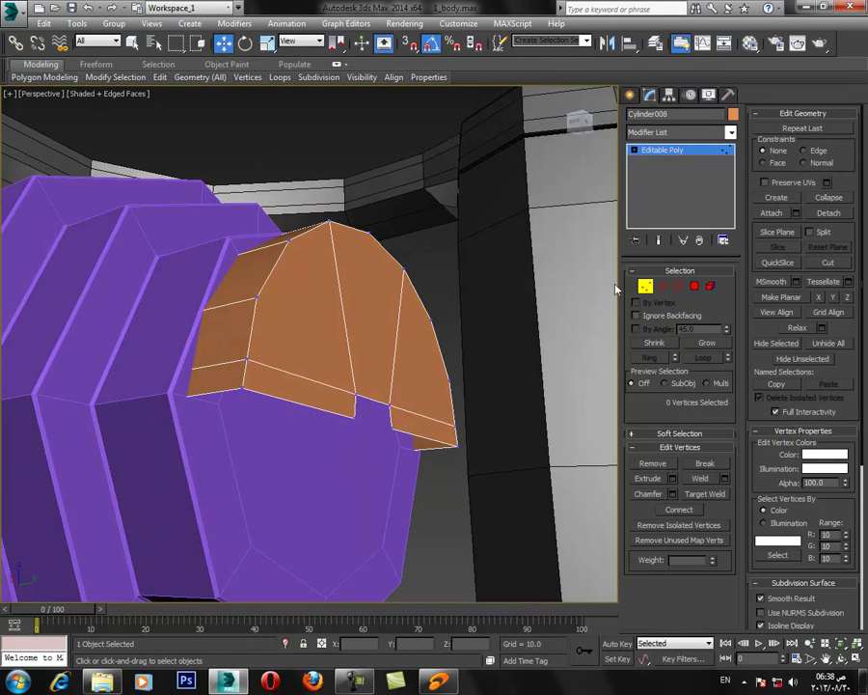
Extrude the five edges of the plate's lower front outline, including the notch, back toward the tube to form the underside faces.
{"action": "left_click", "coordinate": [666, 288]}
{"action": "left_click", "coordinate": [355, 407]}
{"action": "left_click", "coordinate": [373, 401], "text": "ctrl"}
{"action": "left_click", "coordinate": [390, 413], "text": "ctrl"}
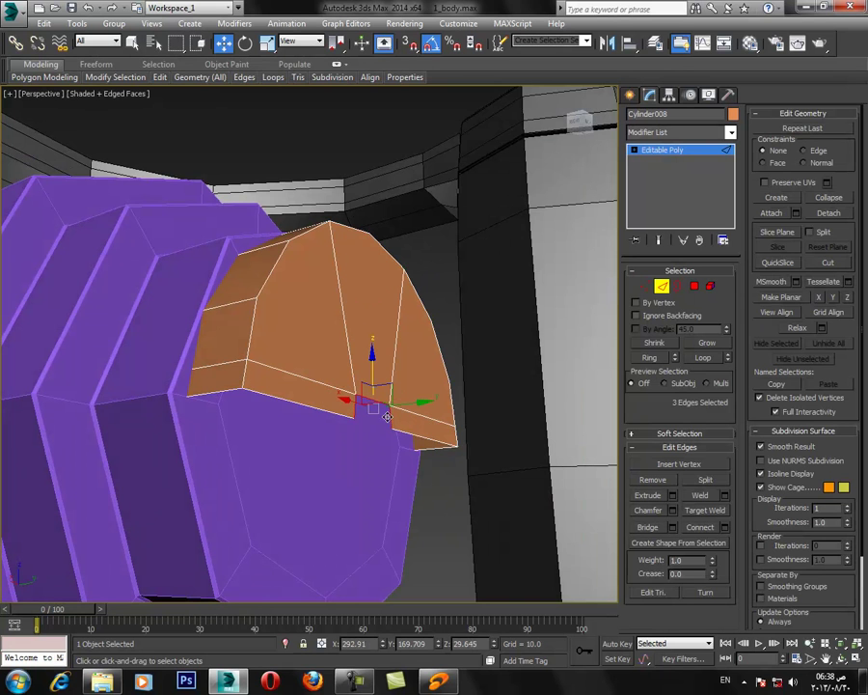
{"action": "left_click", "coordinate": [403, 430], "text": "ctrl"}
{"action": "left_click", "coordinate": [334, 410], "text": "ctrl"}
{"action": "middle_click_drag", "start_coordinate": [295, 428], "coordinate": [345, 409], "text": "alt"}
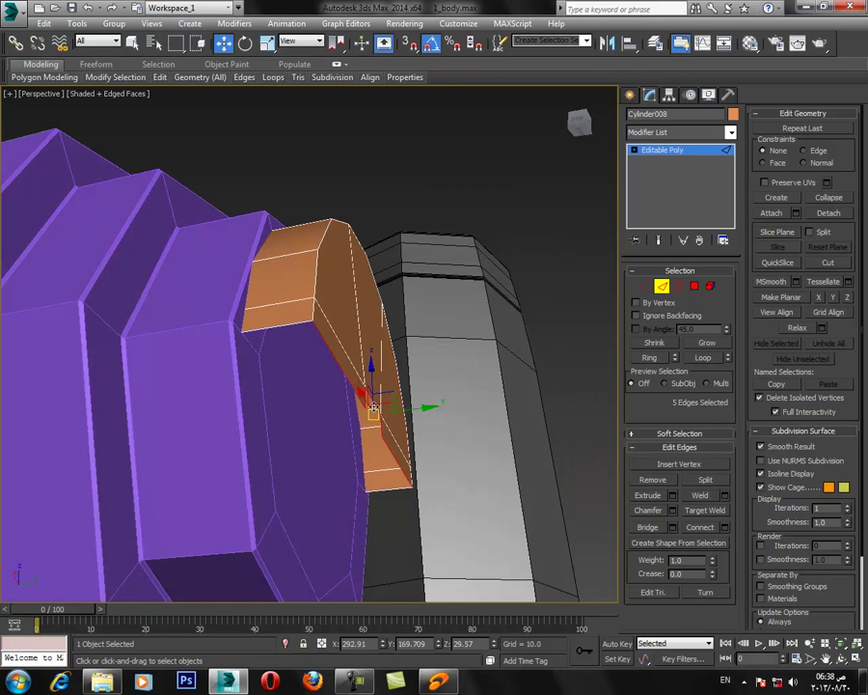
{"action": "left_click_drag", "start_coordinate": [411, 410], "coordinate": [350, 416], "text": "shift"}
Weld the extruded underside's end vertices to the plate's rear corner vertices on both sides.
{"action": "key", "text": "F3"}
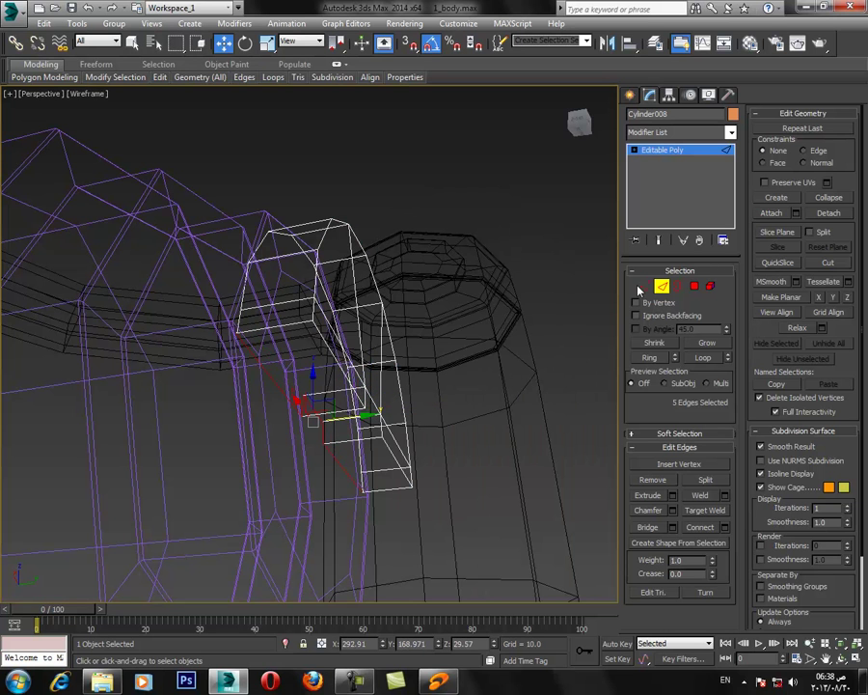
{"action": "left_click", "coordinate": [644, 289]}
{"action": "left_click_drag", "start_coordinate": [245, 340], "coordinate": [228, 323]}
{"action": "middle_click_drag", "start_coordinate": [329, 392], "coordinate": [397, 473], "text": "alt"}
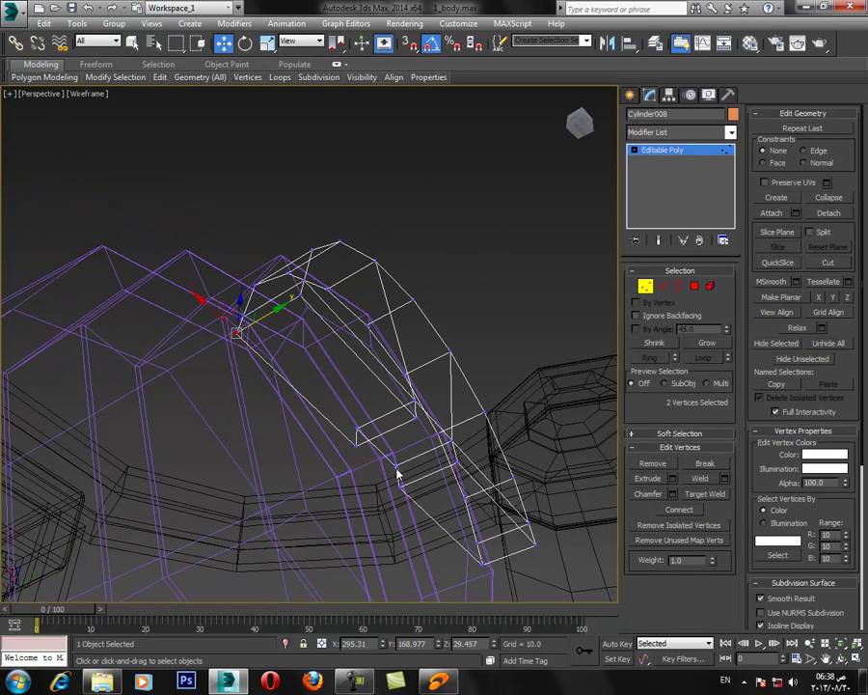
{"action": "left_click_drag", "start_coordinate": [496, 570], "coordinate": [472, 552], "text": "ctrl"}
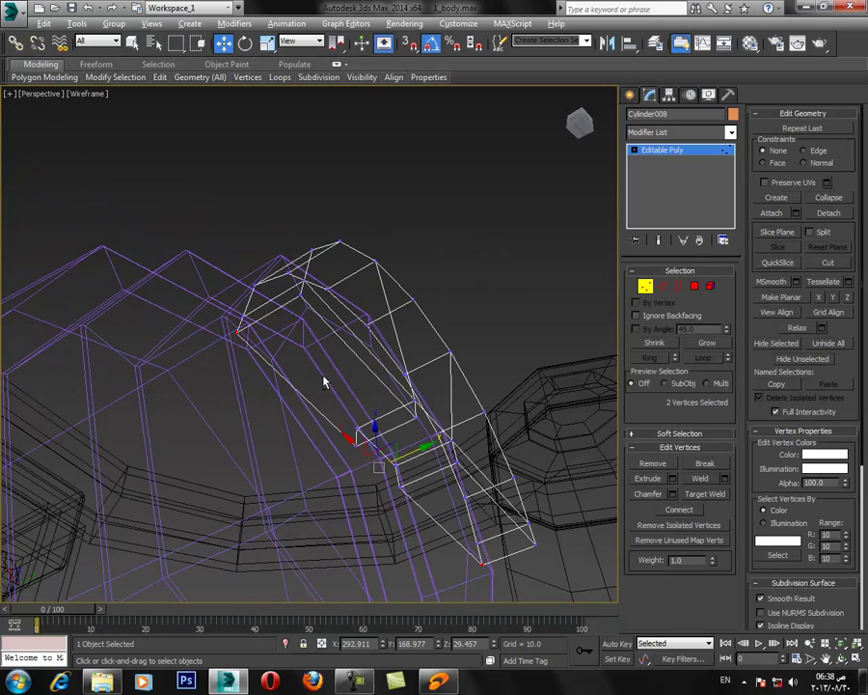
{"action": "middle_click_drag", "start_coordinate": [347, 415], "coordinate": [296, 465], "text": "alt"}
{"action": "key", "text": "F3"}
{"action": "mouse_move", "coordinate": [413, 461]}
{"action": "middle_mouse_down", "text": "alt"}
{"action": "mouse_move", "coordinate": [365, 431]}
{"action": "mouse_move", "coordinate": [420, 434]}
{"action": "middle_mouse_up", "text": "alt"}
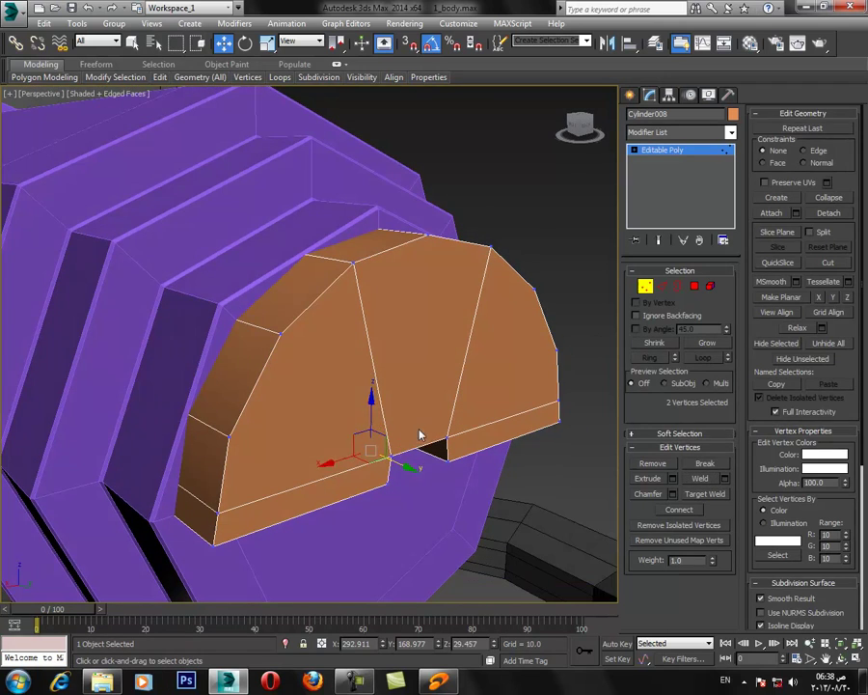
{"action": "left_click", "coordinate": [420, 434]}
Chamfer the ten edges along the front face's outer arc, from one lower corner of the plate to the other.
{"action": "left_click", "coordinate": [677, 286]}
{"action": "left_click", "coordinate": [662, 286]}
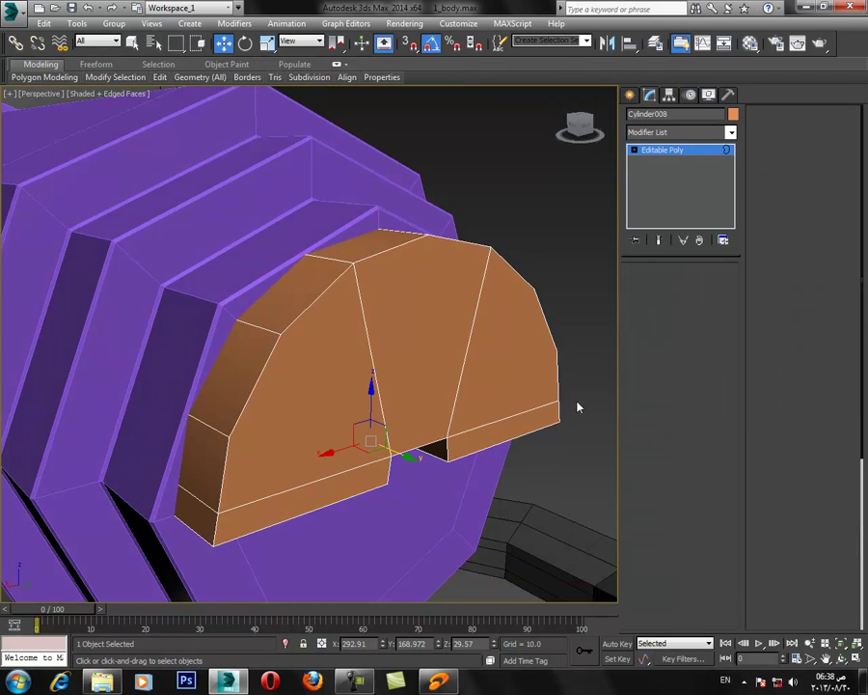
{"action": "left_click", "coordinate": [453, 370]}
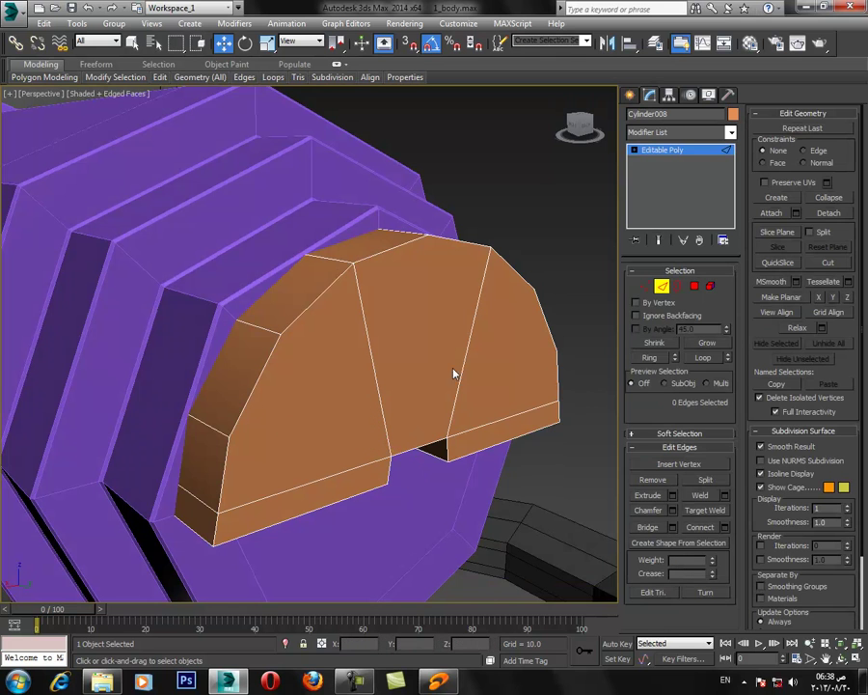
{"action": "left_click", "coordinate": [271, 359]}
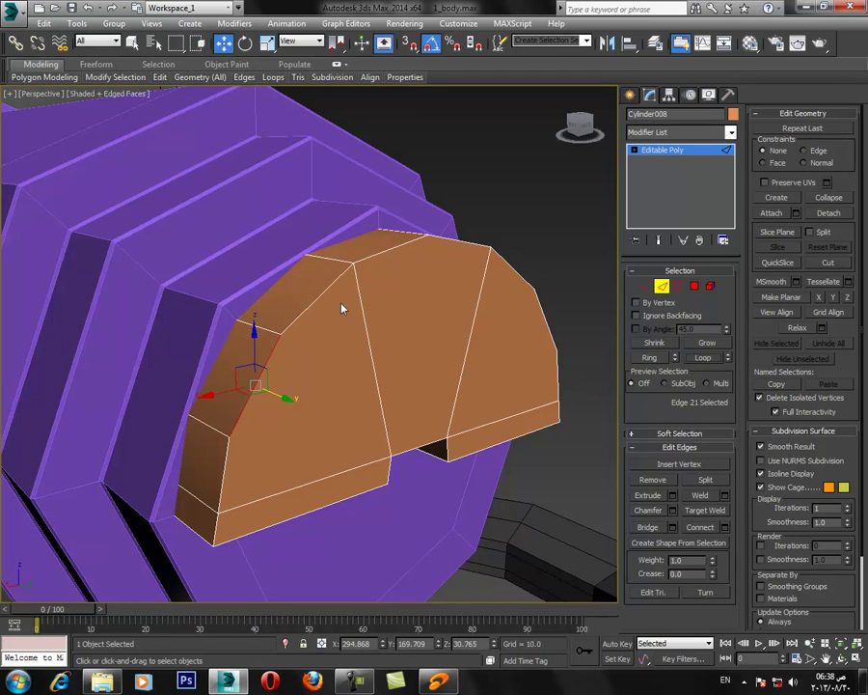
{"action": "left_click", "coordinate": [320, 296], "text": "ctrl"}
{"action": "left_click", "coordinate": [388, 251], "text": "ctrl"}
{"action": "left_click", "coordinate": [226, 455], "text": "ctrl"}
{"action": "left_click", "coordinate": [217, 526], "text": "ctrl"}
{"action": "left_click", "coordinate": [457, 239], "text": "ctrl"}
{"action": "middle_click_drag", "start_coordinate": [540, 341], "coordinate": [425, 343], "text": "alt"}
{"action": "left_click", "coordinate": [600, 358], "text": "ctrl"}
{"action": "middle_click_drag", "start_coordinate": [516, 407], "coordinate": [447, 375]}
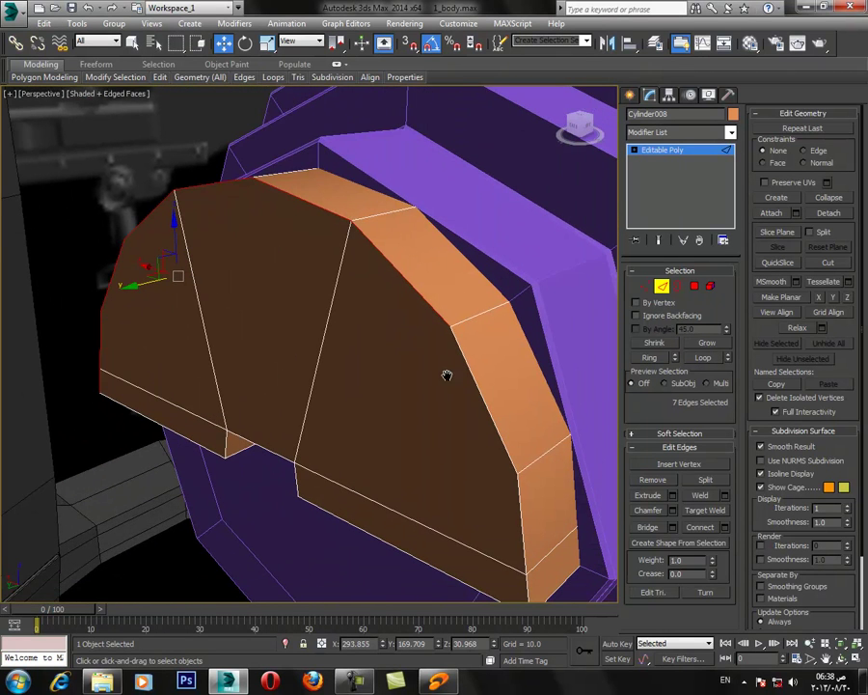
{"action": "left_click", "coordinate": [494, 420], "text": "ctrl"}
{"action": "left_click", "coordinate": [519, 499], "text": "ctrl"}
{"action": "left_click", "coordinate": [528, 591], "text": "ctrl"}
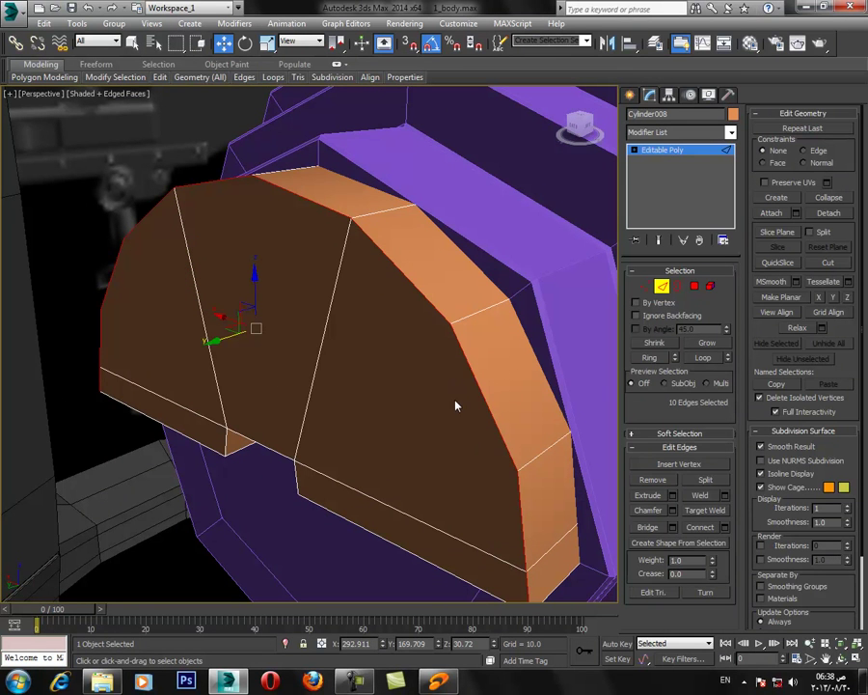
{"action": "middle_click_drag", "start_coordinate": [459, 342], "coordinate": [471, 248], "text": "alt"}
{"action": "middle_click_drag", "start_coordinate": [490, 321], "coordinate": [444, 320]}
{"action": "scroll", "coordinate": [443, 321], "scroll_direction": "down", "scroll_amount": 3}
{"action": "middle_click_drag", "start_coordinate": [383, 361], "coordinate": [571, 420], "text": "alt"}
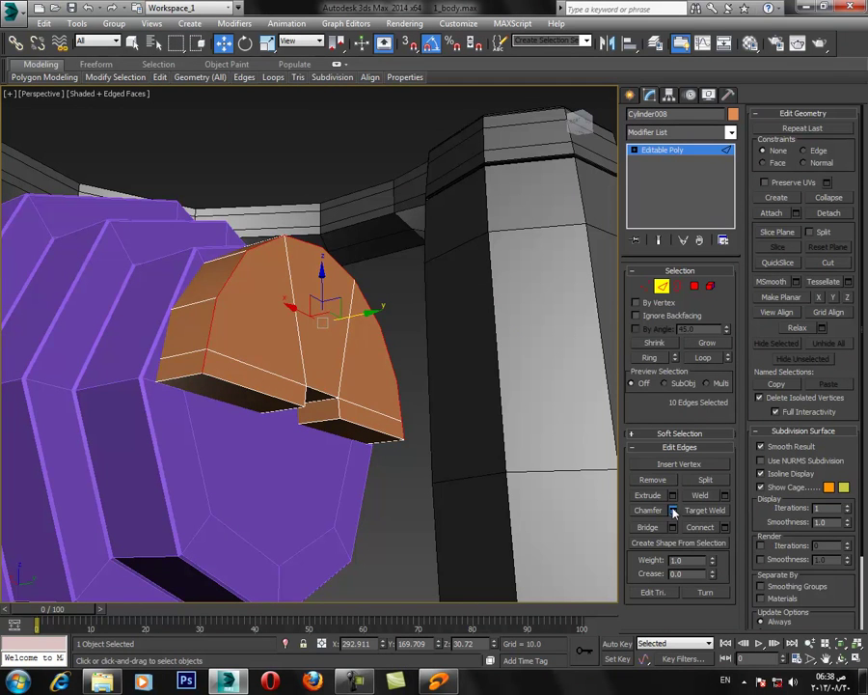
{"action": "left_click", "coordinate": [673, 511]}
{"action": "right_click", "coordinate": [320, 352]}
{"action": "left_click_drag", "start_coordinate": [321, 352], "coordinate": [318, 353]}
{"action": "left_click", "coordinate": [320, 370]}
{"action": "left_click", "coordinate": [316, 410]}
{"action": "middle_click_drag", "start_coordinate": [326, 413], "coordinate": [355, 367], "text": "alt"}
{"action": "left_click", "coordinate": [379, 456]}
Select the notch's four depth edges and try connecting them with two segments.
{"action": "scroll", "coordinate": [355, 367], "scroll_direction": "up", "scroll_amount": 3}
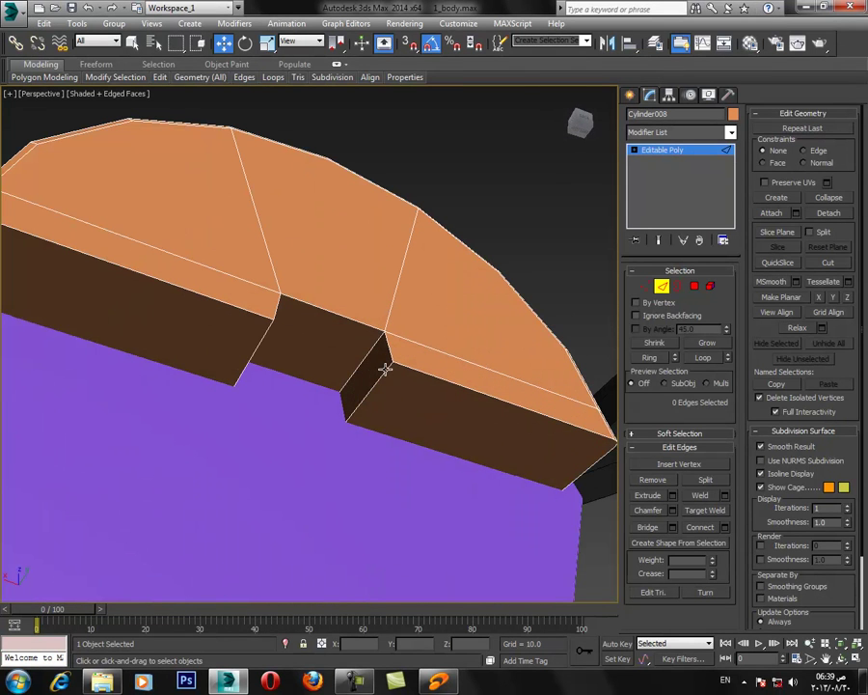
{"action": "left_click", "coordinate": [382, 368]}
{"action": "left_click", "coordinate": [725, 527]}
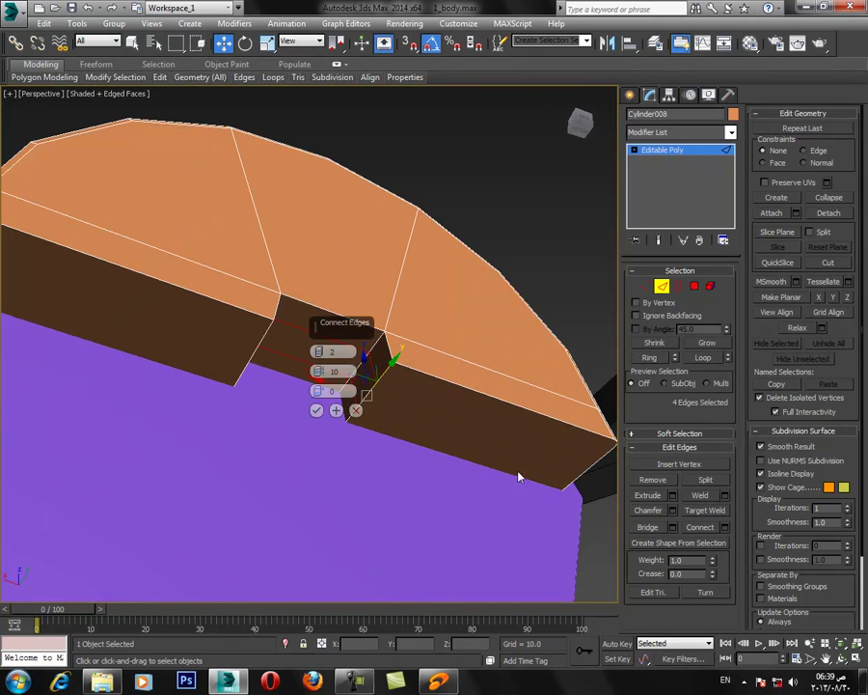
{"action": "middle_click_drag", "start_coordinate": [481, 526], "coordinate": [405, 477], "text": "alt"}
{"action": "scroll", "coordinate": [403, 472], "scroll_direction": "down", "scroll_amount": 3}
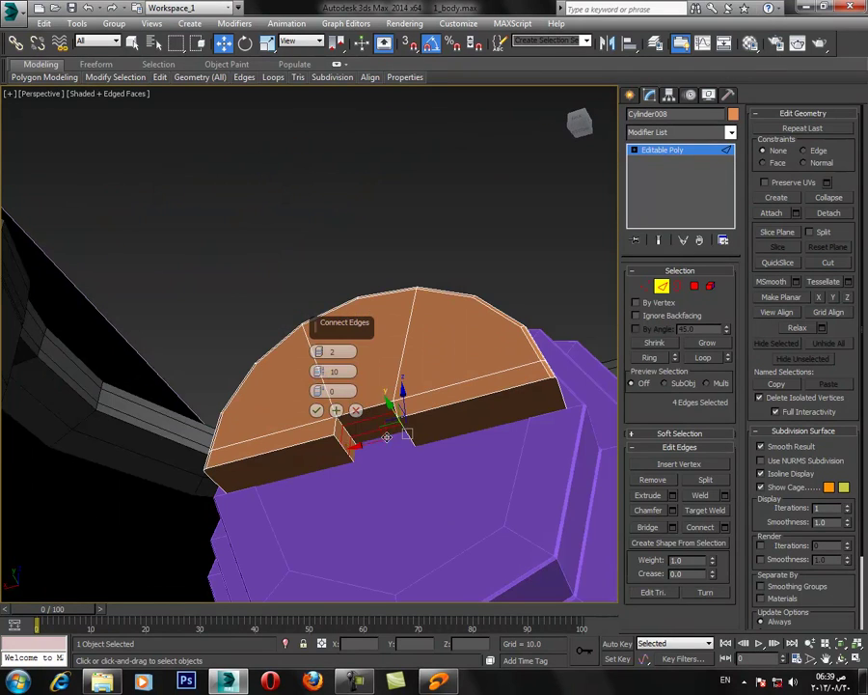
{"action": "left_click", "coordinate": [356, 412]}
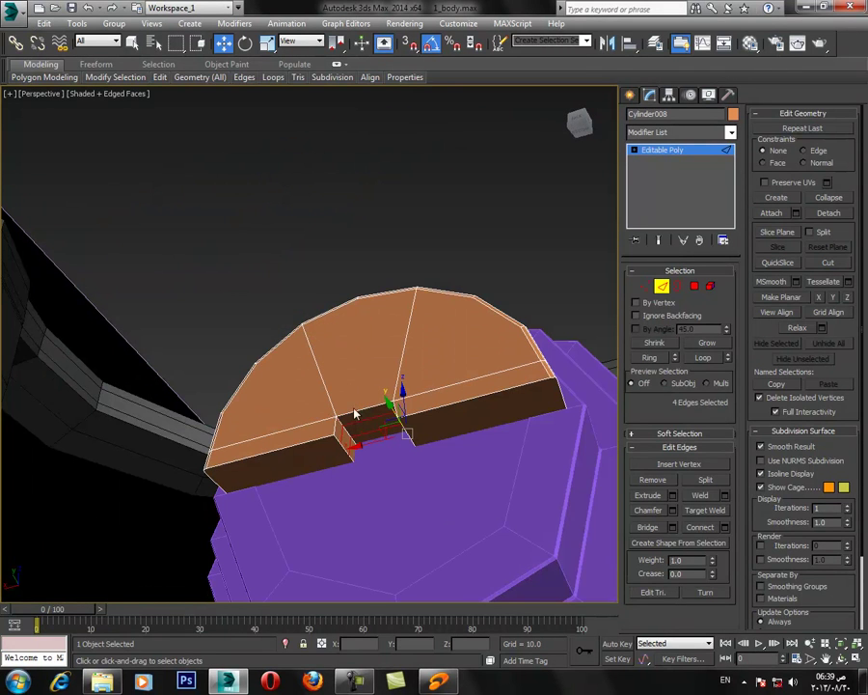
Weld all of the plate's vertices with a threshold of 0.01.
{"action": "left_click", "coordinate": [645, 287]}
{"action": "key", "text": "ctrl+a"}
{"action": "left_click", "coordinate": [725, 478]}
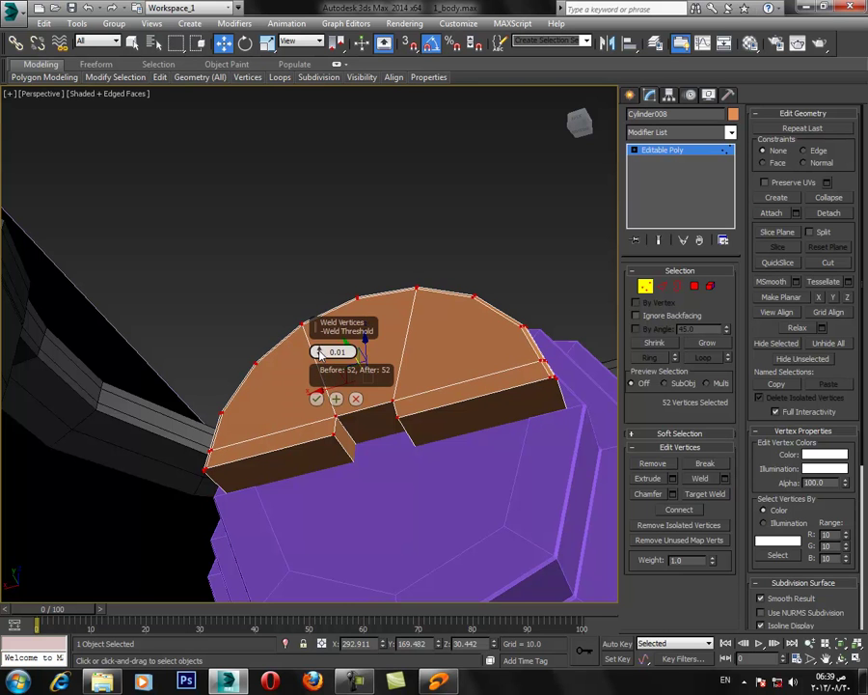
{"action": "left_click", "coordinate": [317, 399]}
Connect the notch's four depth edges with one segment, sliding the new loop close to the front face.
{"action": "scroll", "coordinate": [388, 471], "scroll_direction": "up", "scroll_amount": 8}
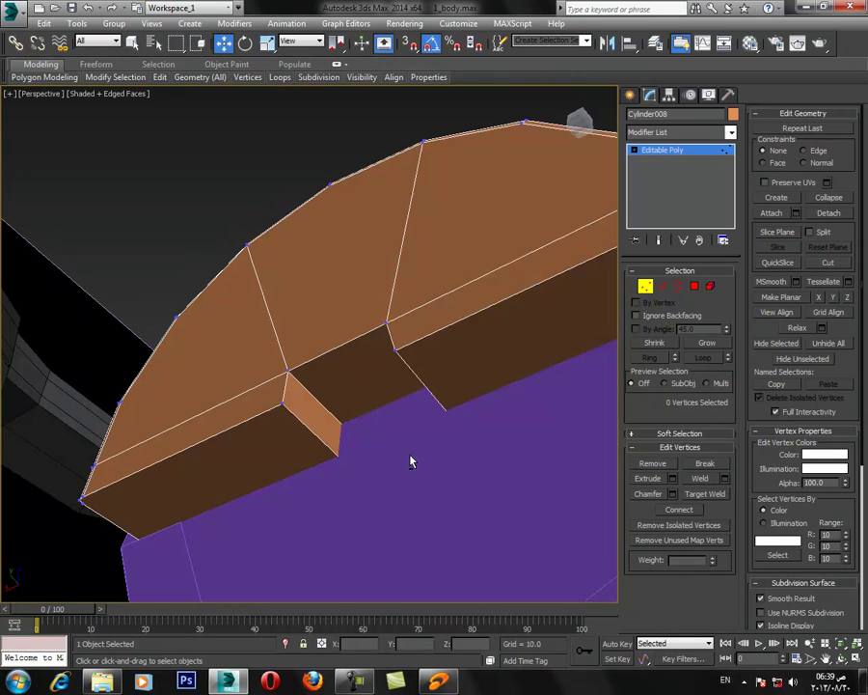
{"action": "key", "text": "2"}
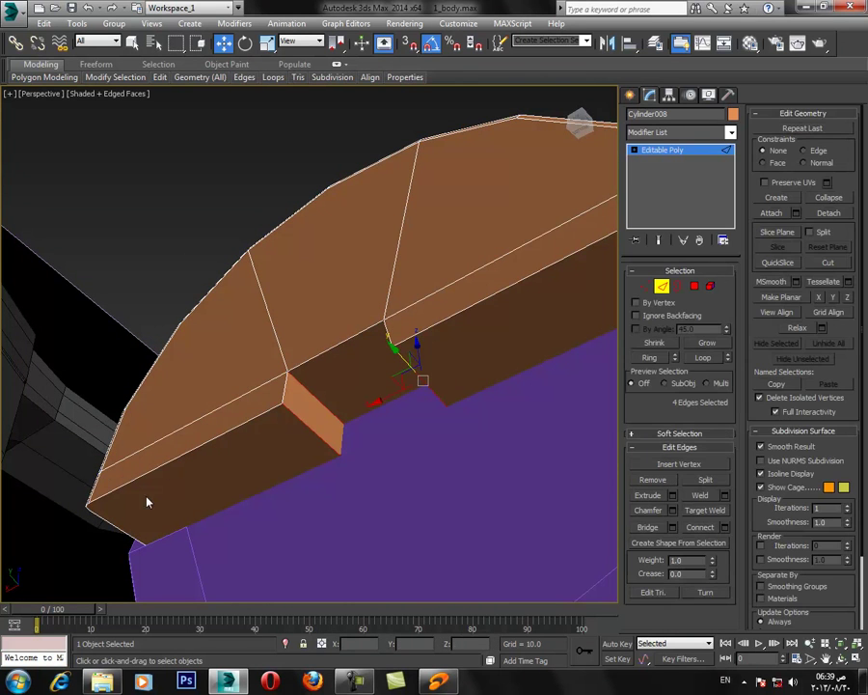
{"action": "left_click", "coordinate": [117, 530], "text": "ctrl"}
{"action": "middle_click_drag", "start_coordinate": [116, 530], "coordinate": [323, 492], "text": "alt"}
{"action": "scroll", "coordinate": [323, 461], "scroll_direction": "up", "scroll_amount": 3}
{"action": "key", "text": "ctrl+z"}
{"action": "middle_click_drag", "start_coordinate": [354, 458], "coordinate": [501, 454], "text": "alt"}
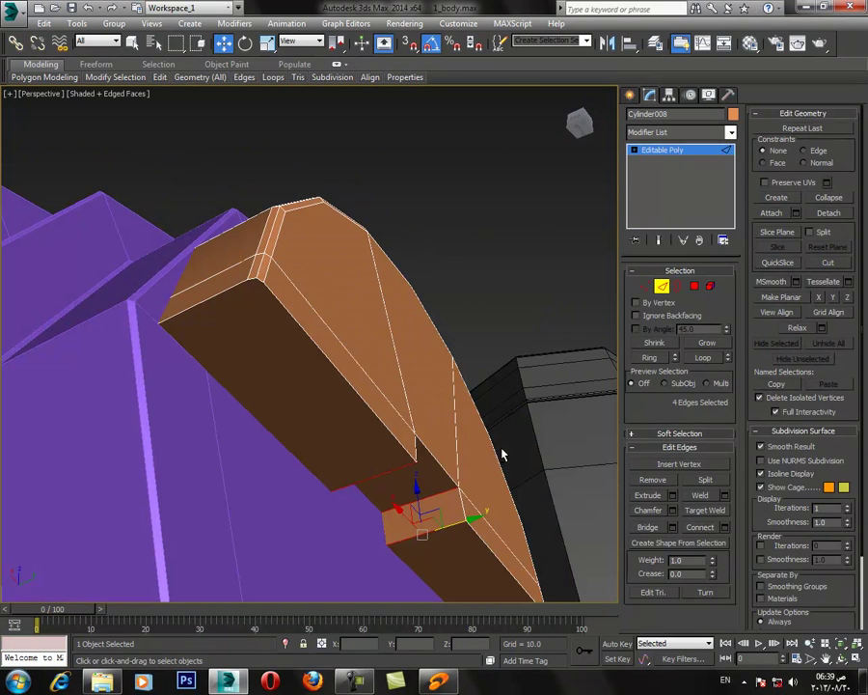
{"action": "left_click", "coordinate": [725, 527]}
{"action": "left_click_drag", "start_coordinate": [319, 391], "coordinate": [330, 451]}
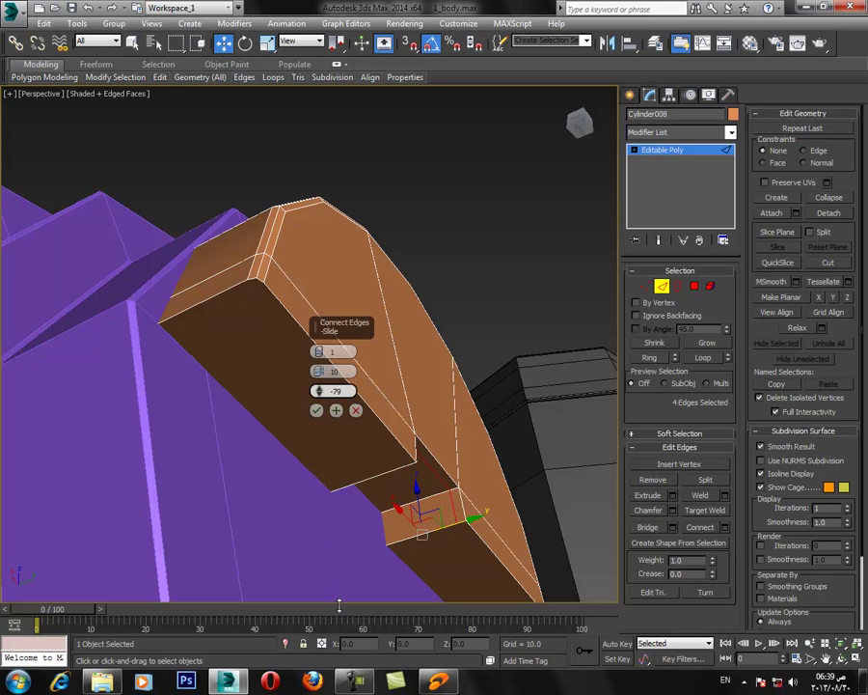
{"action": "left_click", "coordinate": [317, 410]}
Connect the new loop's end vertices to the chamfer vertices at the plate's lower corners on both sides of the notch.
{"action": "left_click", "coordinate": [647, 292]}
{"action": "left_click", "coordinate": [247, 281], "text": "ctrl"}
{"action": "left_click", "coordinate": [662, 506]}
{"action": "middle_click_drag", "start_coordinate": [435, 500], "coordinate": [280, 368]}
{"action": "left_click", "coordinate": [297, 385]}
{"action": "left_click", "coordinate": [408, 506], "text": "ctrl"}
{"action": "middle_click_drag", "start_coordinate": [349, 457], "coordinate": [433, 382], "text": "alt"}
{"action": "left_click", "coordinate": [324, 461]}
{"action": "middle_click_drag", "start_coordinate": [377, 435], "coordinate": [502, 389], "text": "alt"}
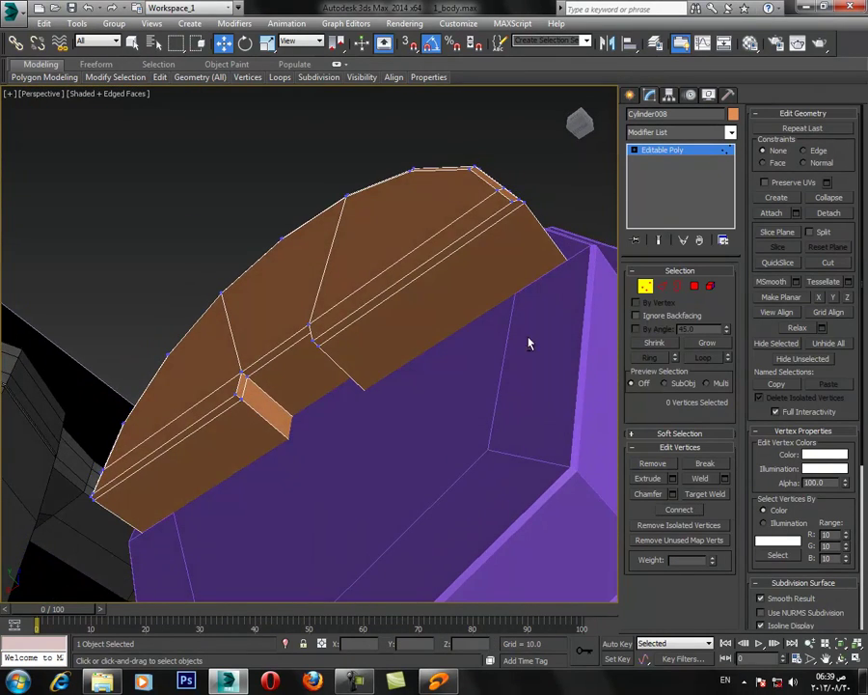
{"action": "middle_click_drag", "start_coordinate": [516, 336], "coordinate": [475, 311], "text": "alt"}
{"action": "key", "text": "alt+c"}
{"action": "key", "text": "F3"}
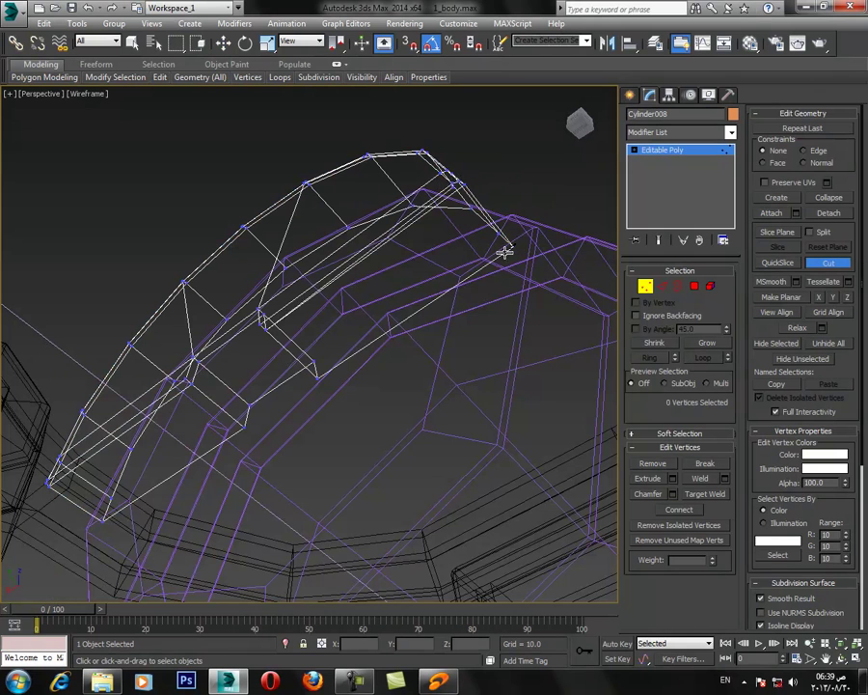
{"action": "key", "text": "F3"}
{"action": "mouse_move", "coordinate": [334, 373]}
{"action": "middle_mouse_down", "text": "alt"}
{"action": "mouse_move", "coordinate": [363, 370]}
{"action": "mouse_move", "coordinate": [364, 380]}
{"action": "mouse_move", "coordinate": [281, 301]}
{"action": "middle_mouse_up", "text": "alt"}
{"action": "key", "text": "F3"}
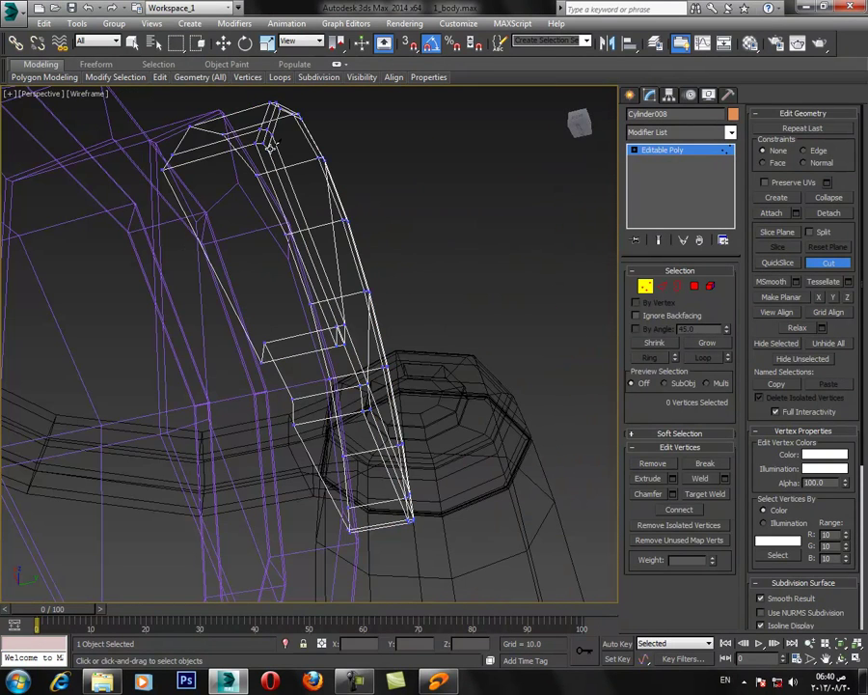
{"action": "key", "text": "F3"}
{"action": "middle_click_drag", "start_coordinate": [384, 306], "coordinate": [333, 360], "text": "alt"}
{"action": "right_click", "coordinate": [315, 477]}
Mirror the finished half plate across the Y axis in the Back view as an instance with zero offset.
{"action": "middle_click_drag", "start_coordinate": [329, 413], "coordinate": [382, 456], "text": "alt"}
{"action": "left_click", "coordinate": [683, 153]}
{"action": "scroll", "coordinate": [382, 267], "scroll_direction": "down", "scroll_amount": 5}
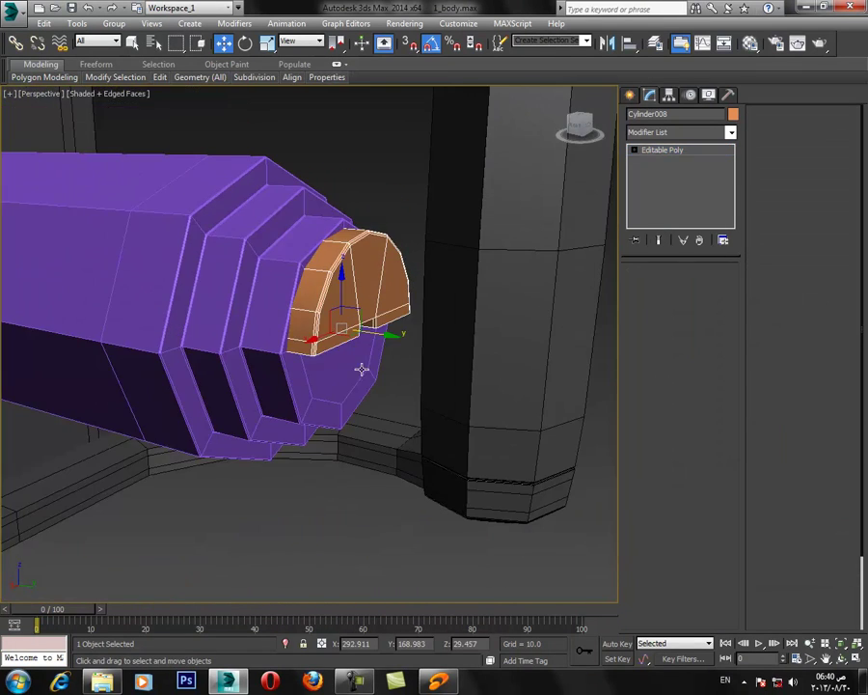
{"action": "middle_click_drag", "start_coordinate": [363, 369], "coordinate": [312, 357], "text": "alt"}
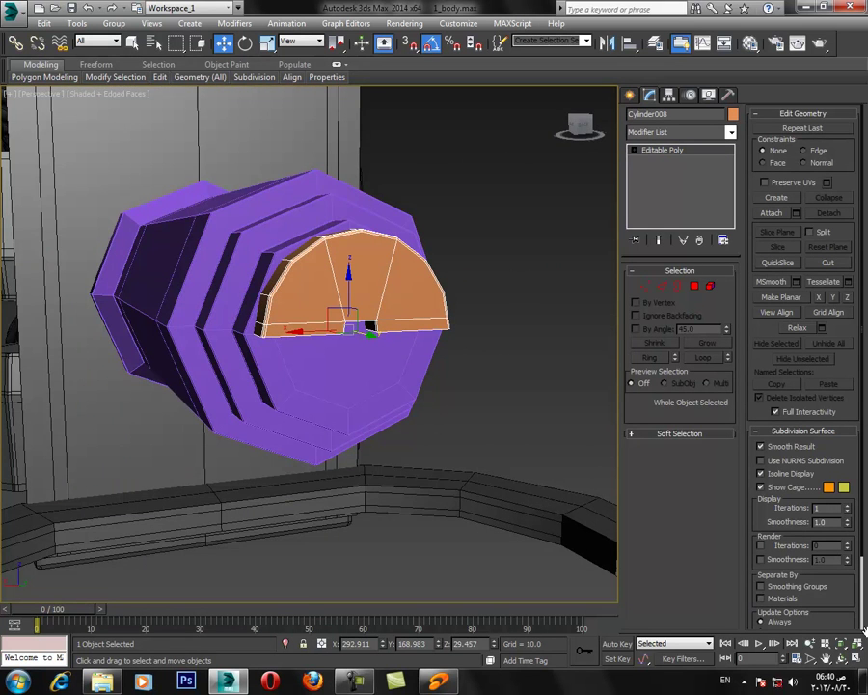
{"action": "key", "text": "alt+w"}
{"action": "scroll", "coordinate": [413, 241], "scroll_direction": "down", "scroll_amount": 4}
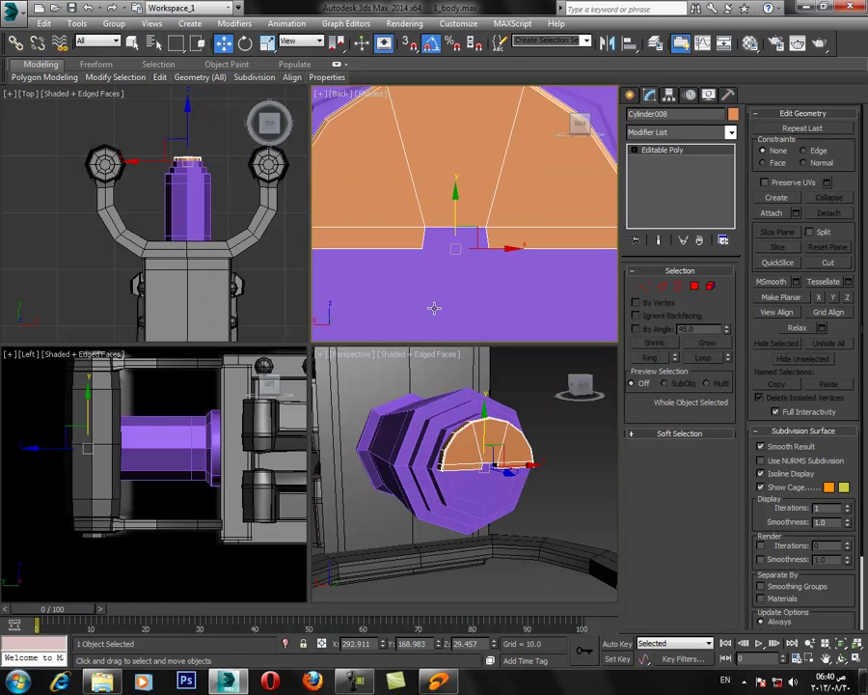
{"action": "middle_click_drag", "start_coordinate": [471, 258], "coordinate": [479, 233]}
{"action": "scroll", "coordinate": [480, 233], "scroll_direction": "down", "scroll_amount": 3}
{"action": "left_click", "coordinate": [856, 660]}
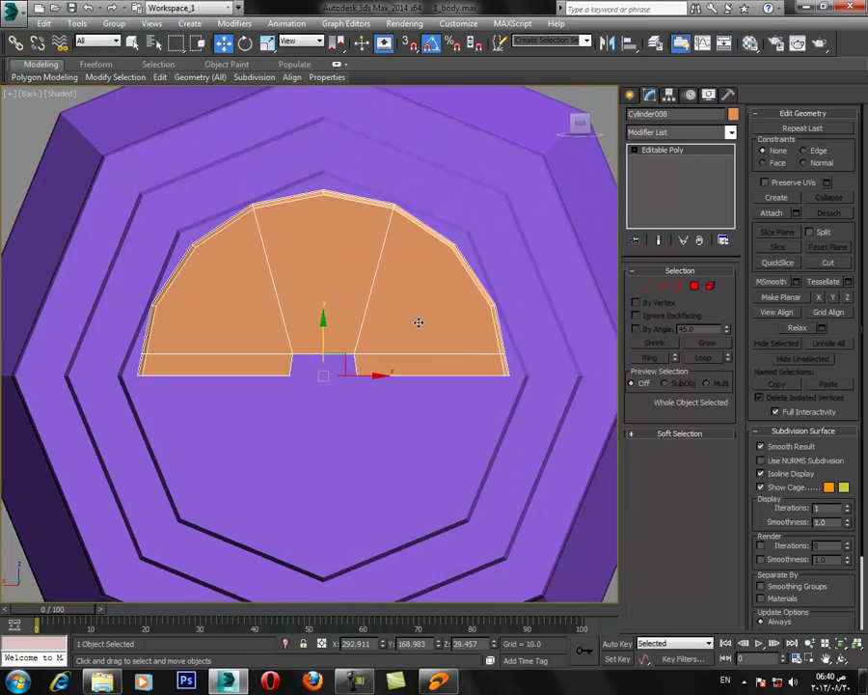
{"action": "middle_click_drag", "start_coordinate": [301, 358], "coordinate": [291, 335]}
{"action": "left_click", "coordinate": [612, 45]}
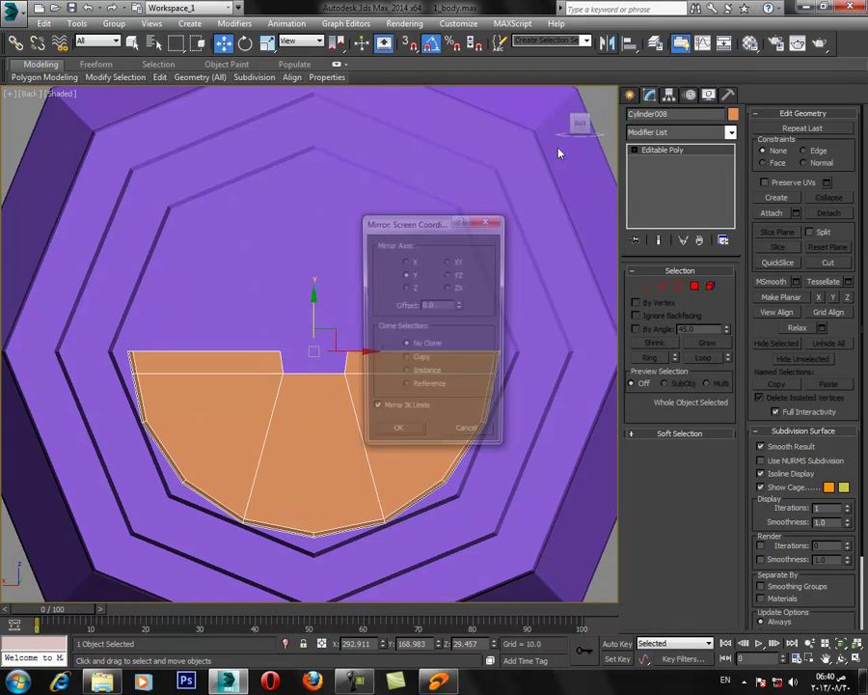
{"action": "left_click", "coordinate": [415, 360]}
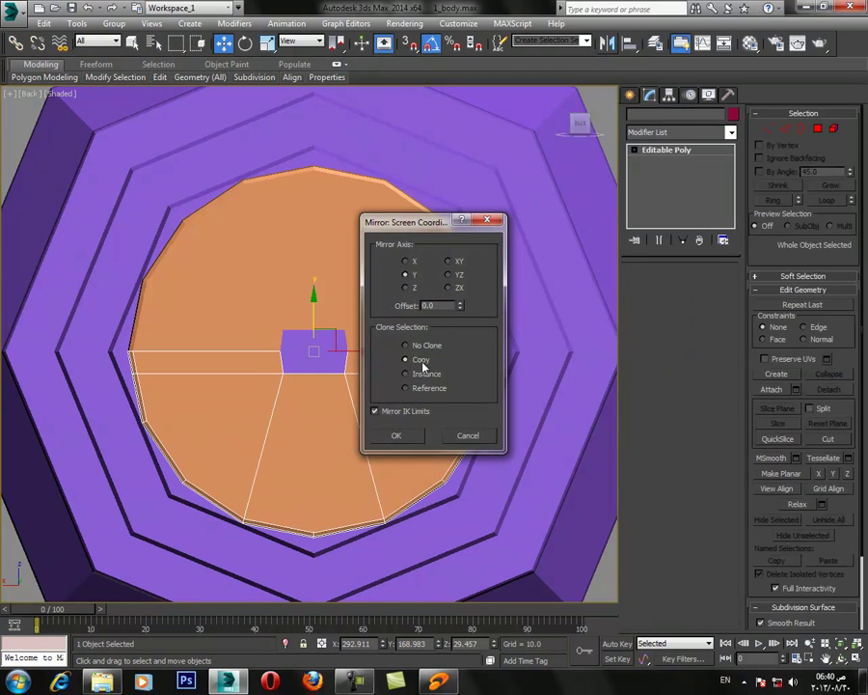
{"action": "left_click", "coordinate": [399, 437]}
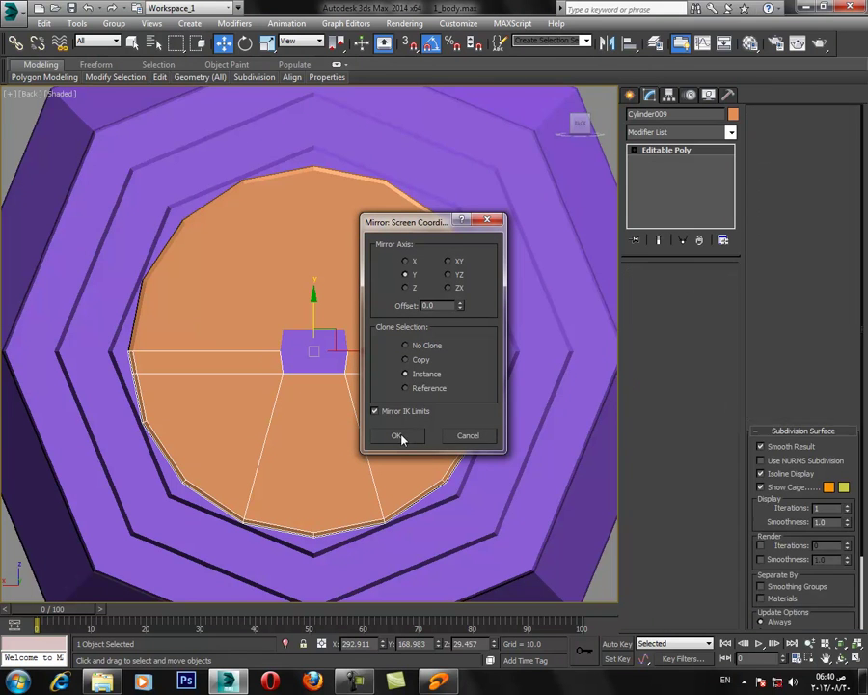
Move the lower half's straight-edge and notch vertices down about 0.113 units to open a gap between the halves, and restore the four-view layout.
{"action": "left_click", "coordinate": [646, 288]}
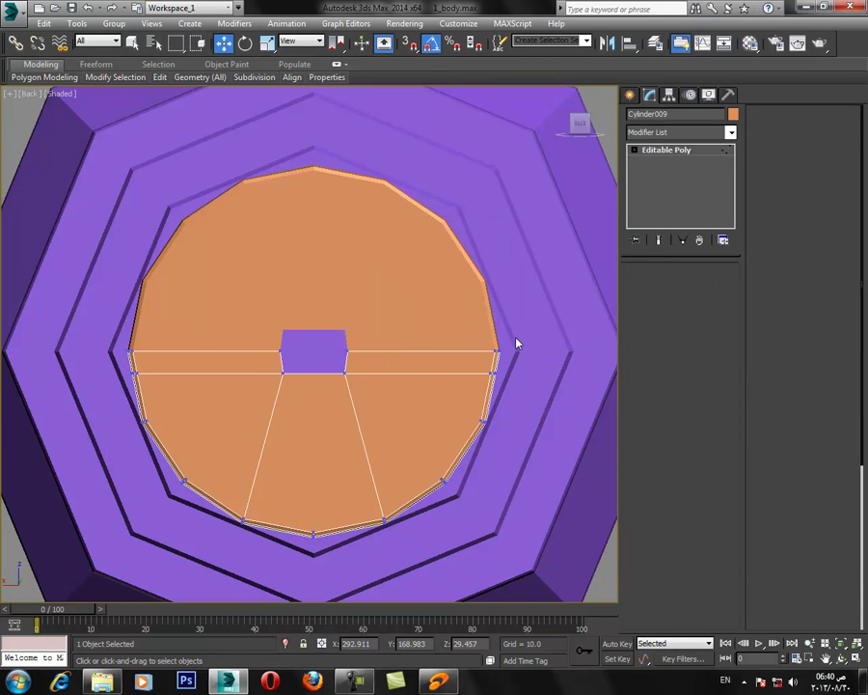
{"action": "left_click_drag", "start_coordinate": [93, 394], "coordinate": [94, 391]}
{"action": "left_click_drag", "start_coordinate": [314, 320], "coordinate": [320, 328]}
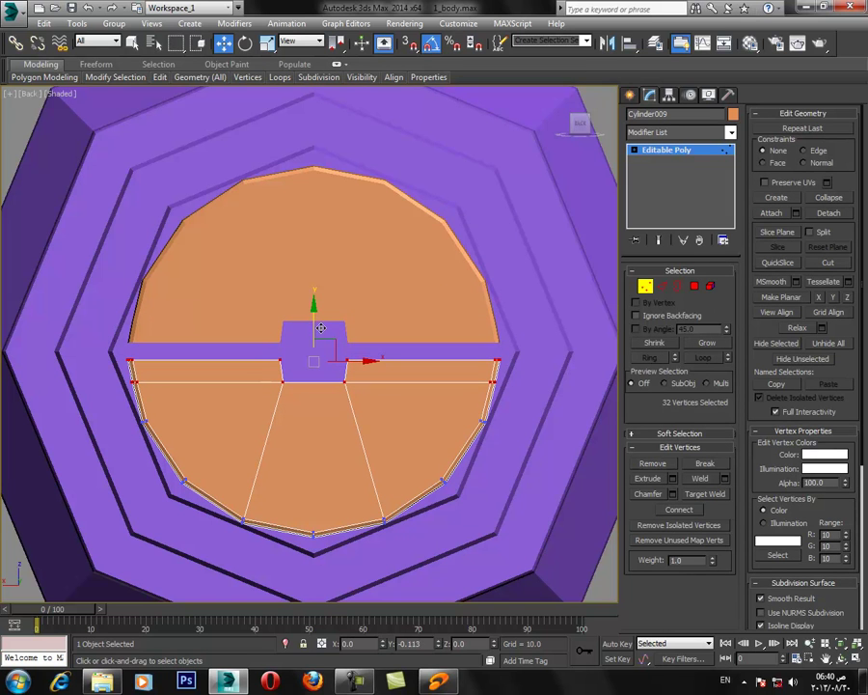
{"action": "left_click", "coordinate": [550, 225]}
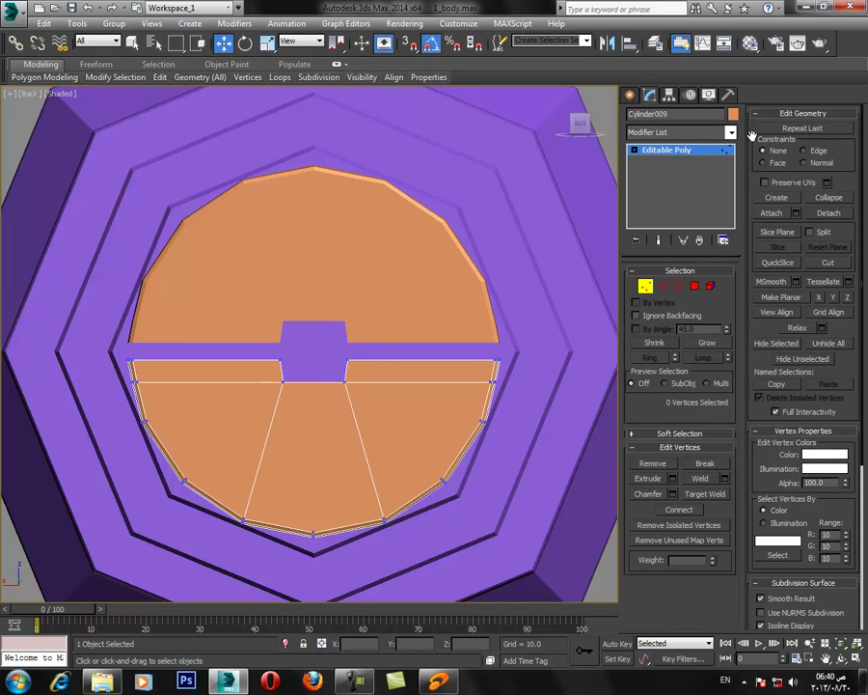
{"action": "left_click", "coordinate": [695, 149]}
{"action": "key", "text": "alt+w"}
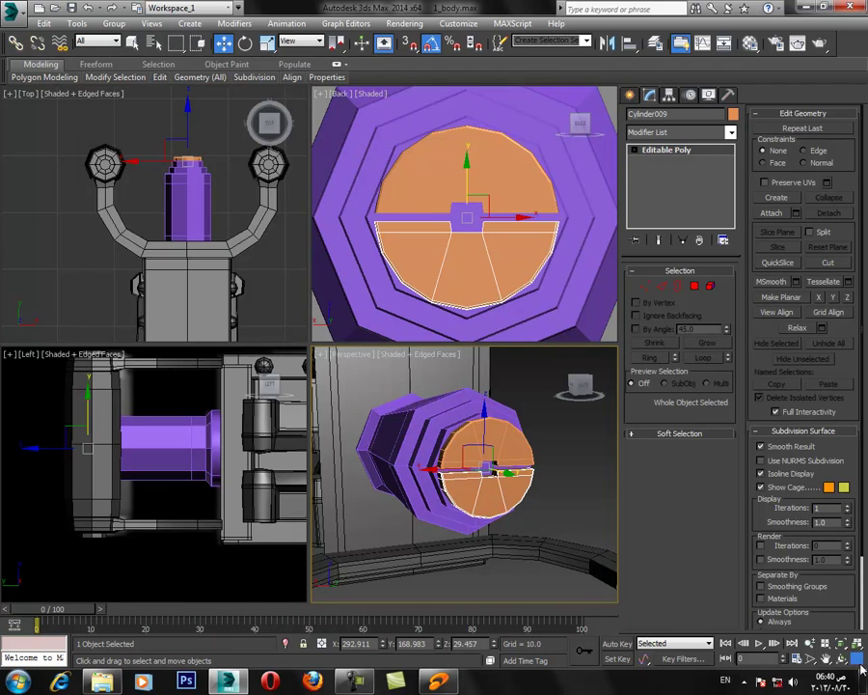
Attach the upper and lower notched half plates to the purple stepped rear tube as one editable poly.
{"action": "left_click", "coordinate": [859, 662]}
{"action": "middle_click_drag", "start_coordinate": [354, 401], "coordinate": [329, 367], "text": "alt"}
{"action": "left_click", "coordinate": [275, 253]}
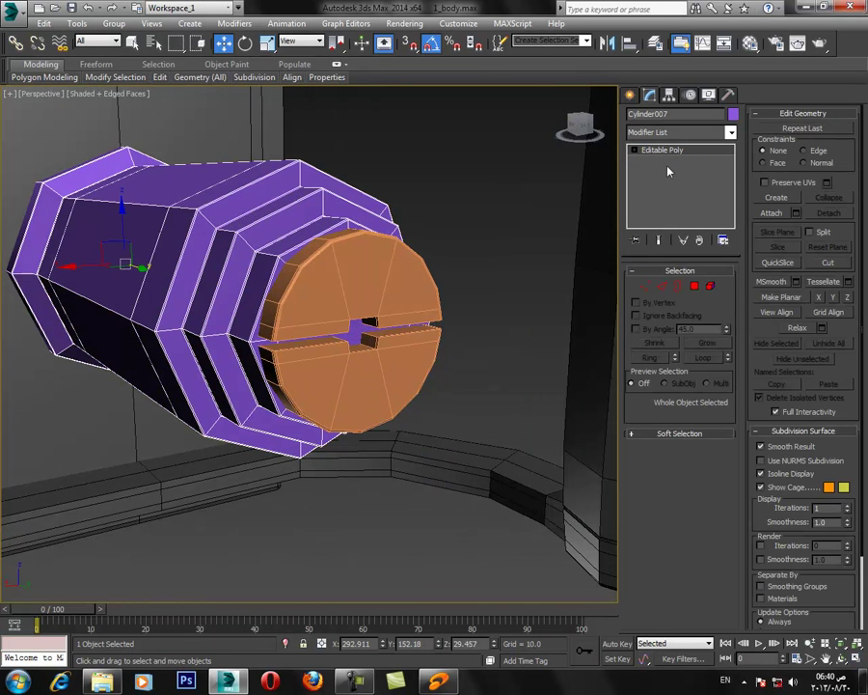
{"action": "left_click", "coordinate": [765, 215]}
{"action": "left_click", "coordinate": [363, 311]}
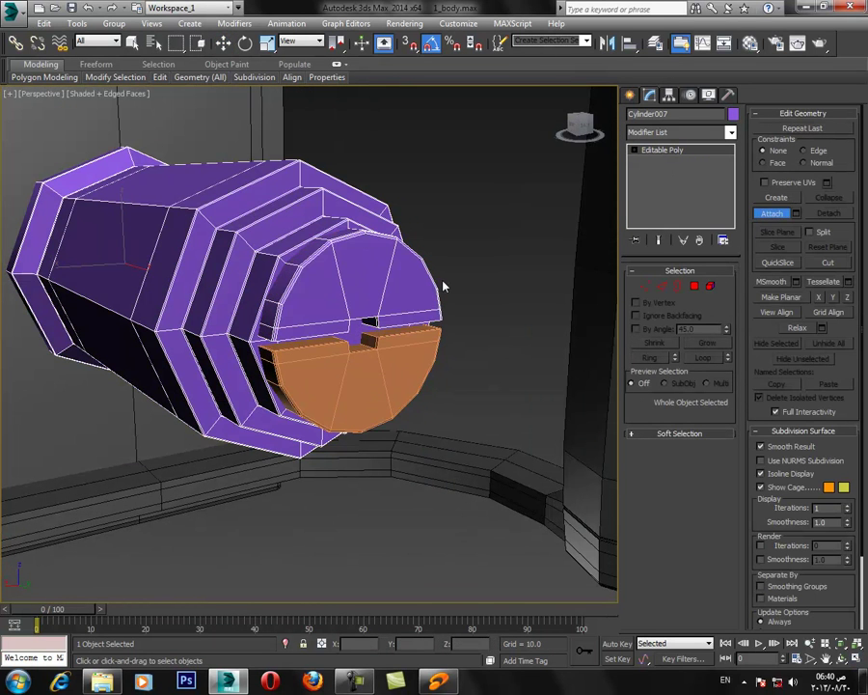
{"action": "right_click", "coordinate": [517, 245]}
{"action": "left_click", "coordinate": [777, 213]}
{"action": "left_click", "coordinate": [388, 386]}
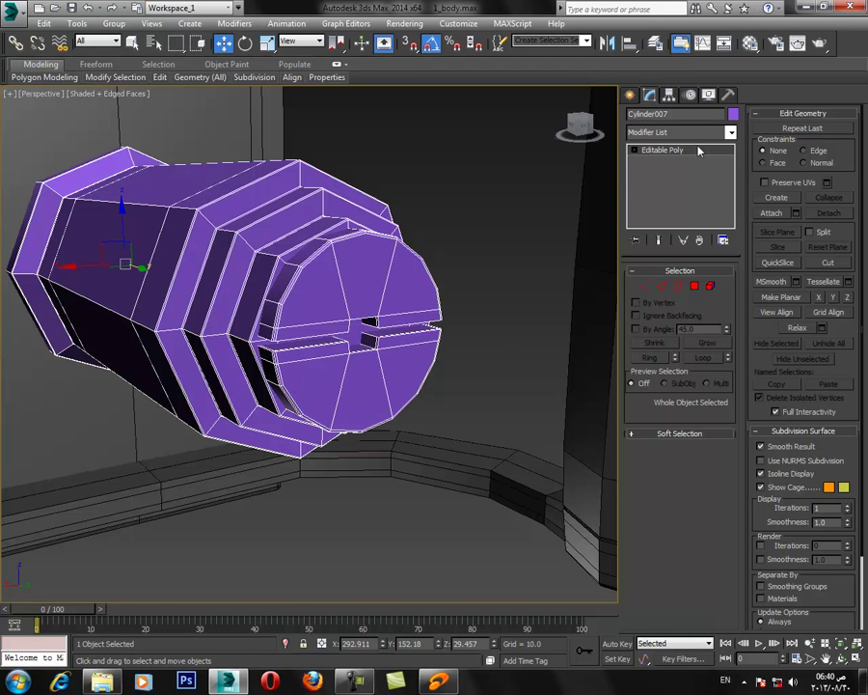
Add a TurboSmooth modifier with 2 iterations to the combined rear tube and hide the edge display to inspect the smoothing.
{"action": "left_click", "coordinate": [701, 135]}
{"action": "scroll", "coordinate": [680, 290], "scroll_direction": "down", "scroll_amount": 5}
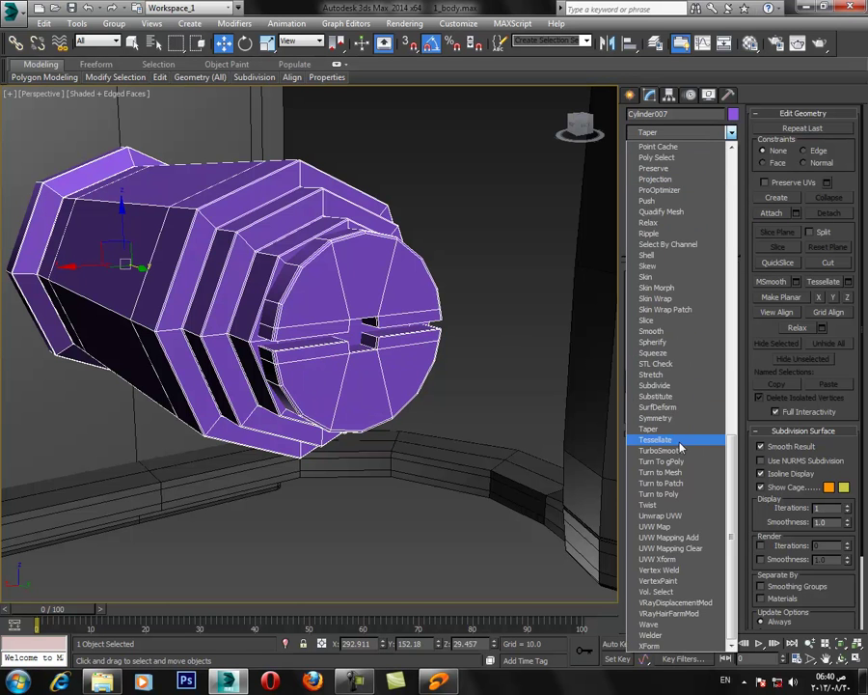
{"action": "left_click", "coordinate": [666, 450]}
{"action": "key", "text": "F4"}
{"action": "left_click", "coordinate": [723, 290]}
{"action": "middle_click_drag", "start_coordinate": [415, 328], "coordinate": [346, 386], "text": "alt"}
Assign the 01 - Default material to the smoothed rear tube and close the Material Editor.
{"action": "key", "text": "m"}
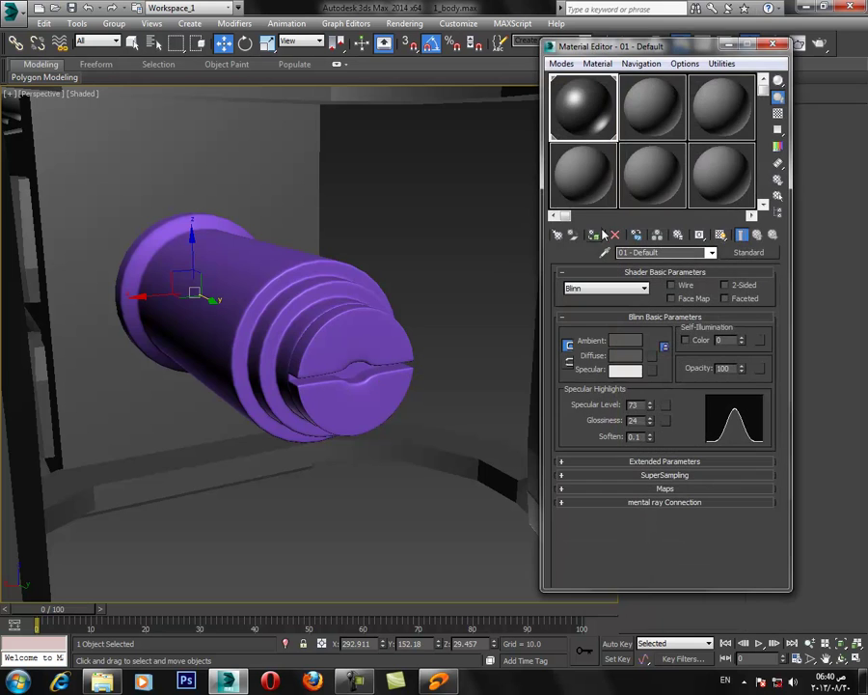
{"action": "left_click", "coordinate": [596, 235]}
{"action": "left_click", "coordinate": [770, 41]}
Show edged faces again, turn off the rear tube's TurboSmooth effect, and deselect the tube.
{"action": "scroll", "coordinate": [239, 302], "scroll_direction": "down", "scroll_amount": 6}
{"action": "middle_click_drag", "start_coordinate": [238, 302], "coordinate": [422, 235], "text": "alt"}
{"action": "key", "text": "F4"}
{"action": "left_click", "coordinate": [635, 151]}
{"action": "middle_click_drag", "start_coordinate": [484, 355], "coordinate": [432, 451], "text": "alt"}
{"action": "left_click", "coordinate": [418, 462]}
Set the rear tube's object color to black, then deselect it and view the whole gun beside the reference.
{"action": "scroll", "coordinate": [383, 435], "scroll_direction": "down", "scroll_amount": 2}
{"action": "left_click", "coordinate": [328, 342]}
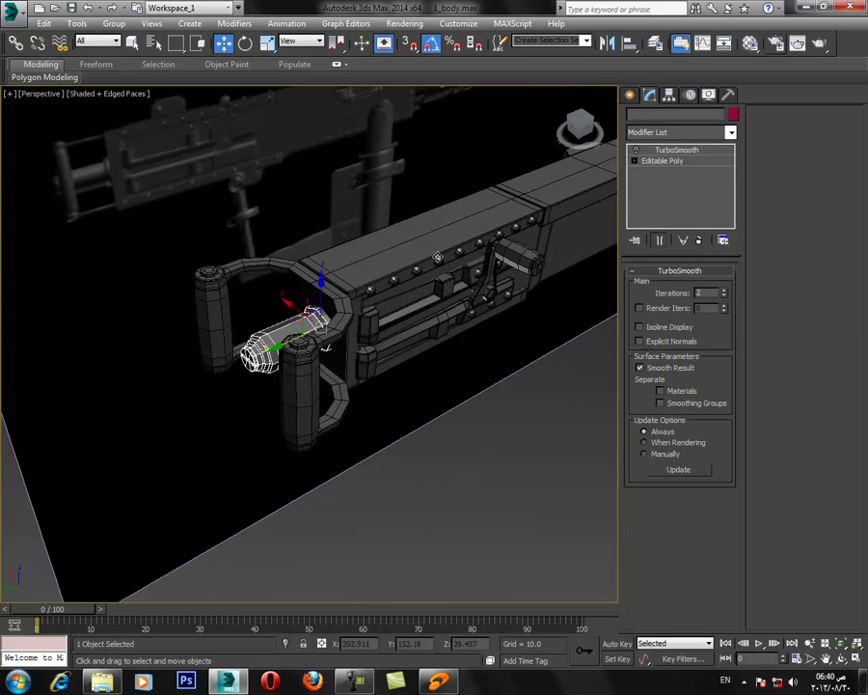
{"action": "left_click", "coordinate": [733, 114]}
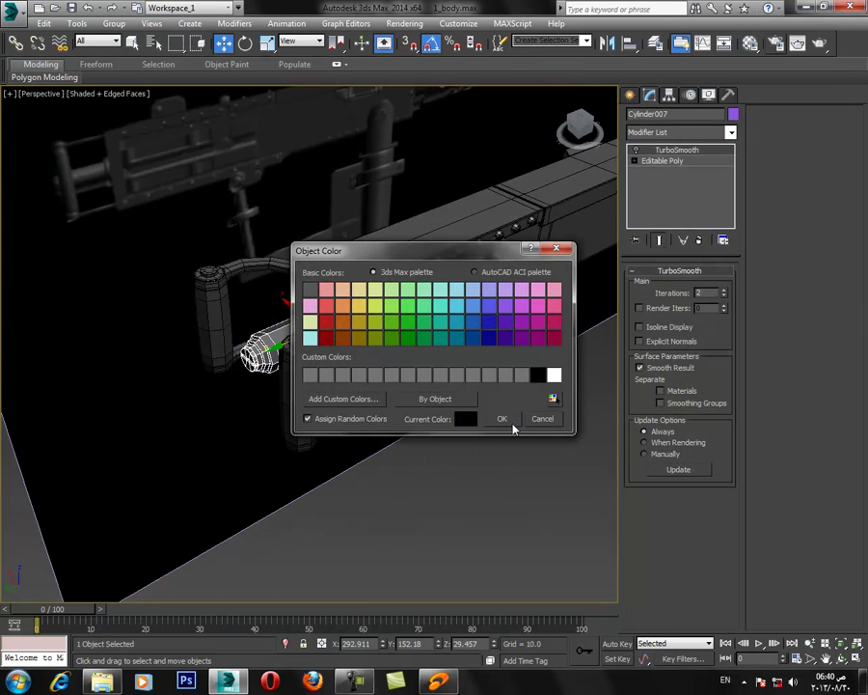
{"action": "left_click", "coordinate": [503, 419]}
{"action": "left_click", "coordinate": [528, 457]}
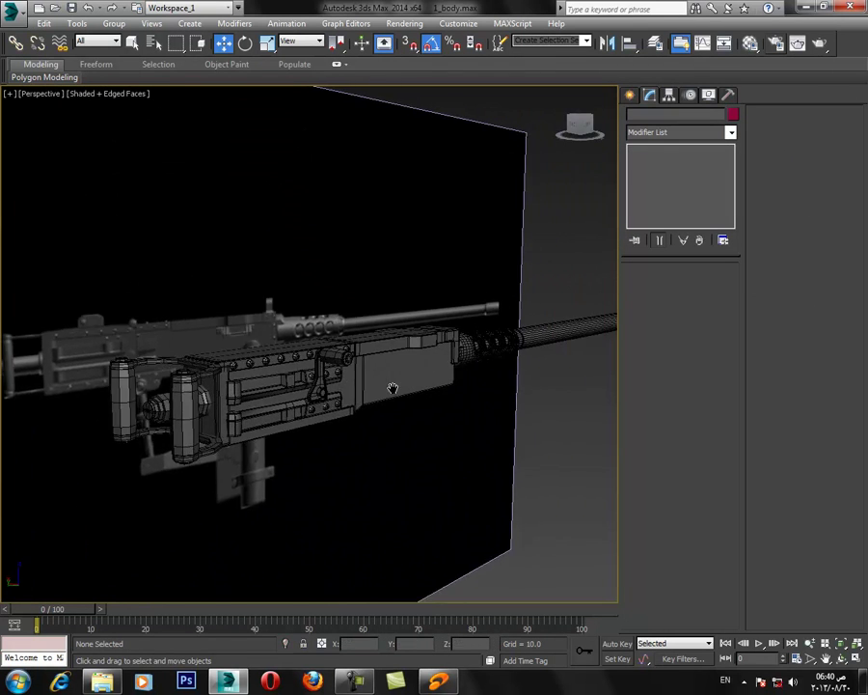
{"action": "scroll", "coordinate": [387, 419], "scroll_direction": "down", "scroll_amount": 3}
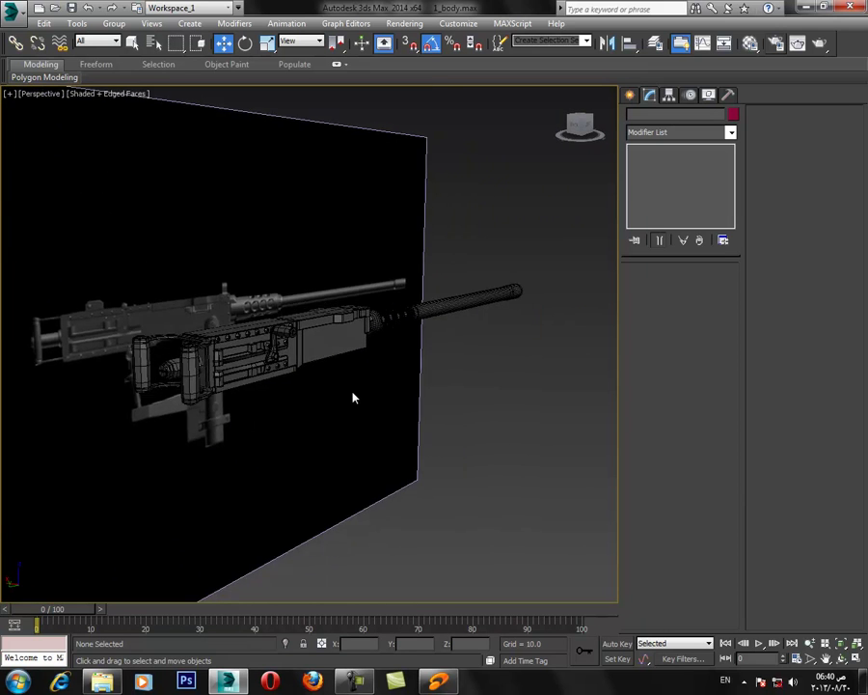